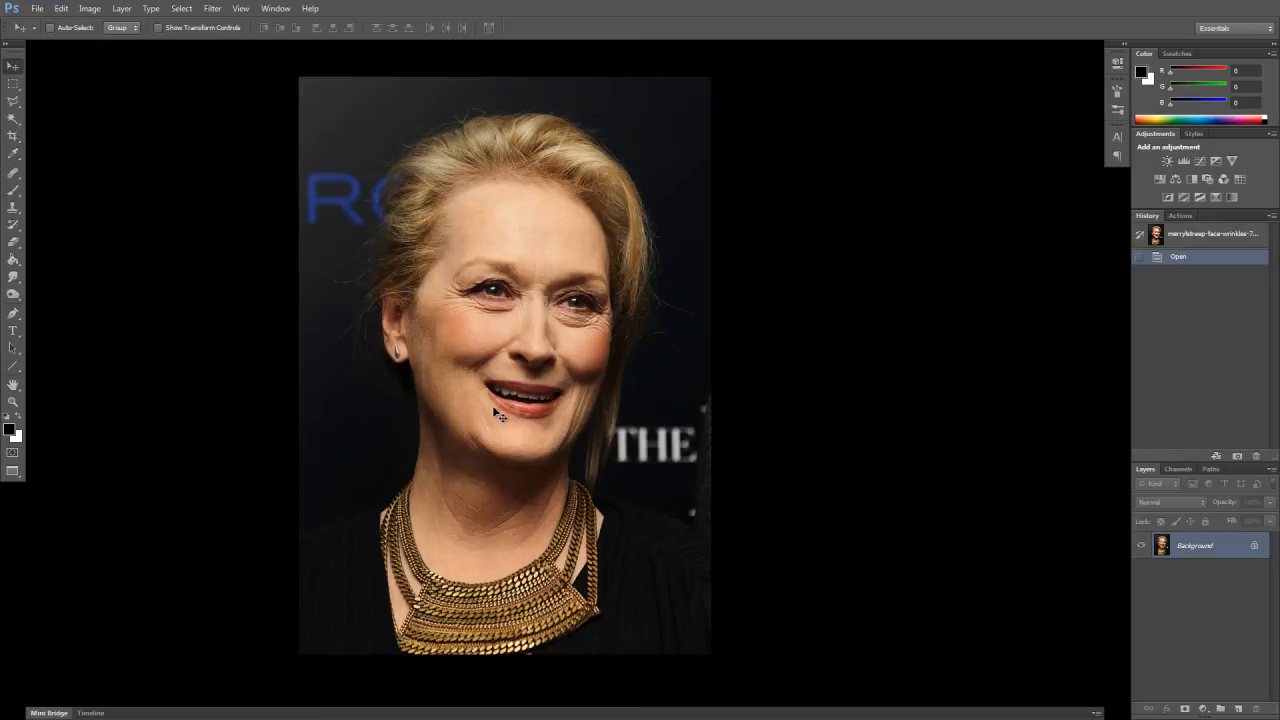
Examine the portrait's wrinkles closely, from the forehead and eyes down to the cheeks, mouth and chin
key(ctrl+plus)
key(ctrl+plus)
key(ctrl+plus)
key(space)
drag(368, 430, 500, 509)
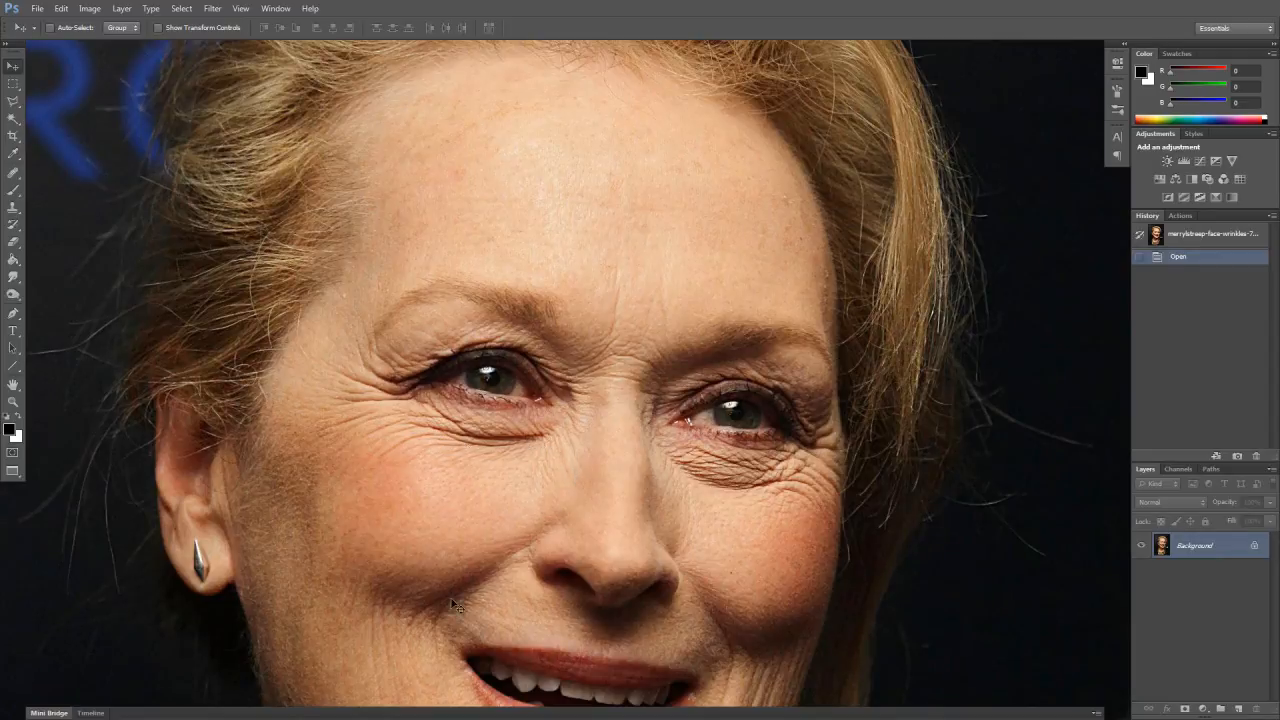
mouse_move(543, 443)
mouse_down()
mouse_move(443, 514)
mouse_move(471, 523)
mouse_move(543, 451)
mouse_up()
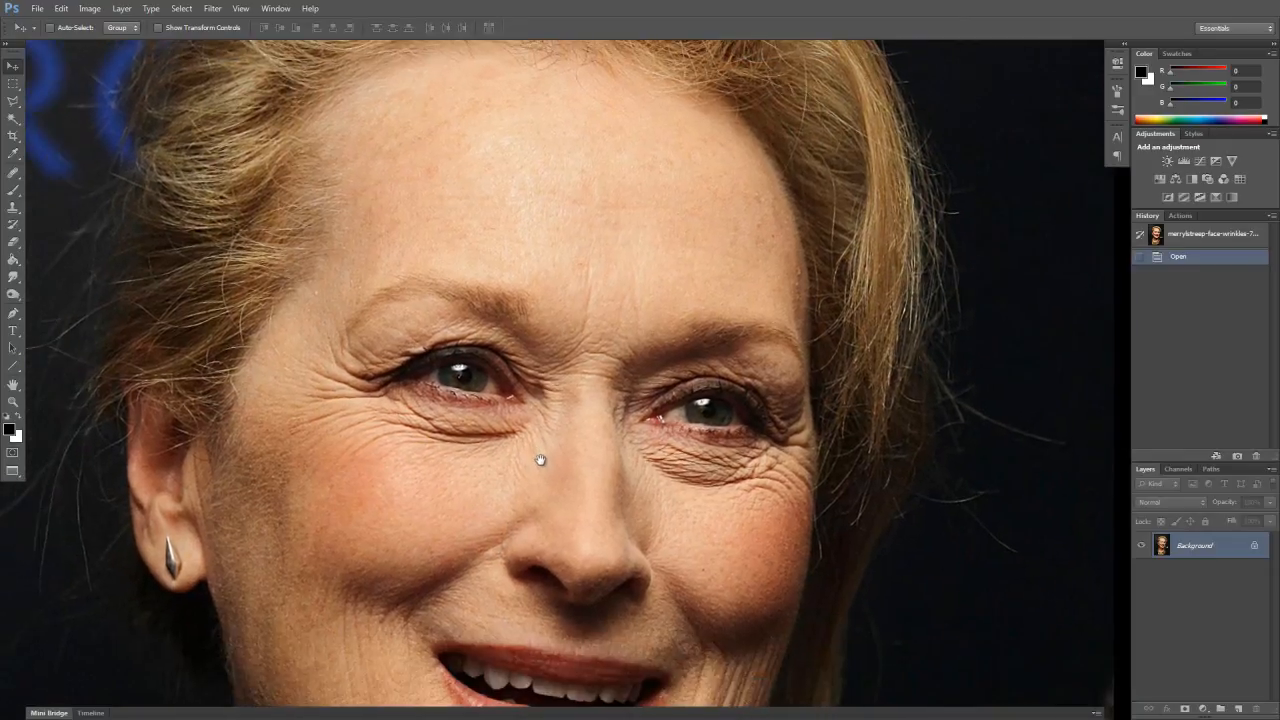
drag(519, 493, 546, 434)
drag(522, 501, 444, 452)
mouse_move(432, 505)
mouse_down()
mouse_move(426, 479)
mouse_move(429, 523)
mouse_move(425, 448)
mouse_move(431, 511)
mouse_up()
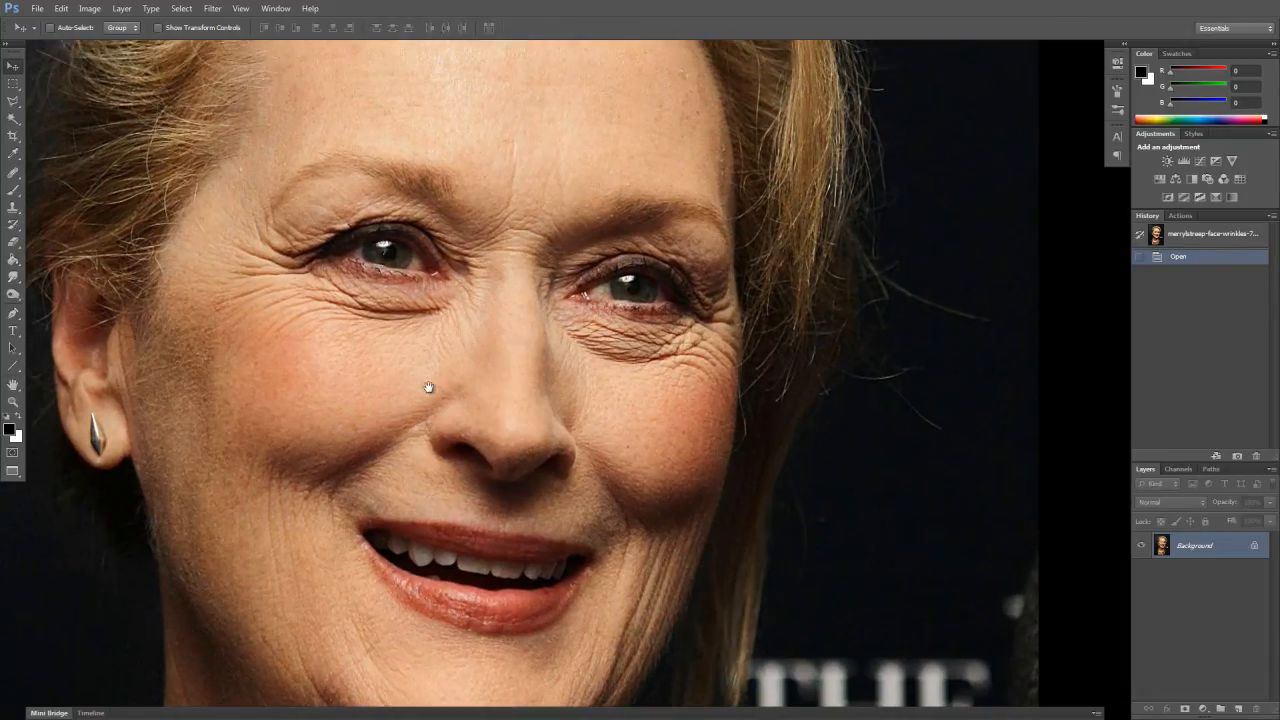
drag(420, 423, 451, 409)
drag(432, 475, 386, 534)
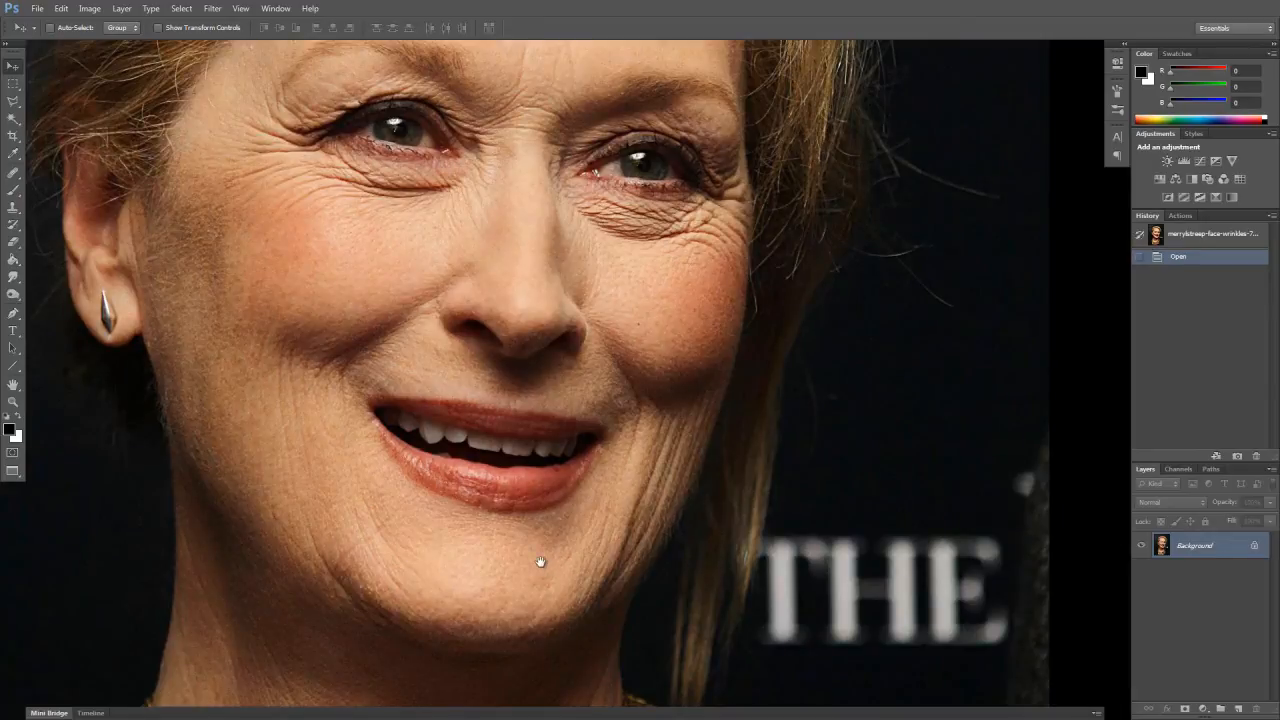
key(ctrl+minus)
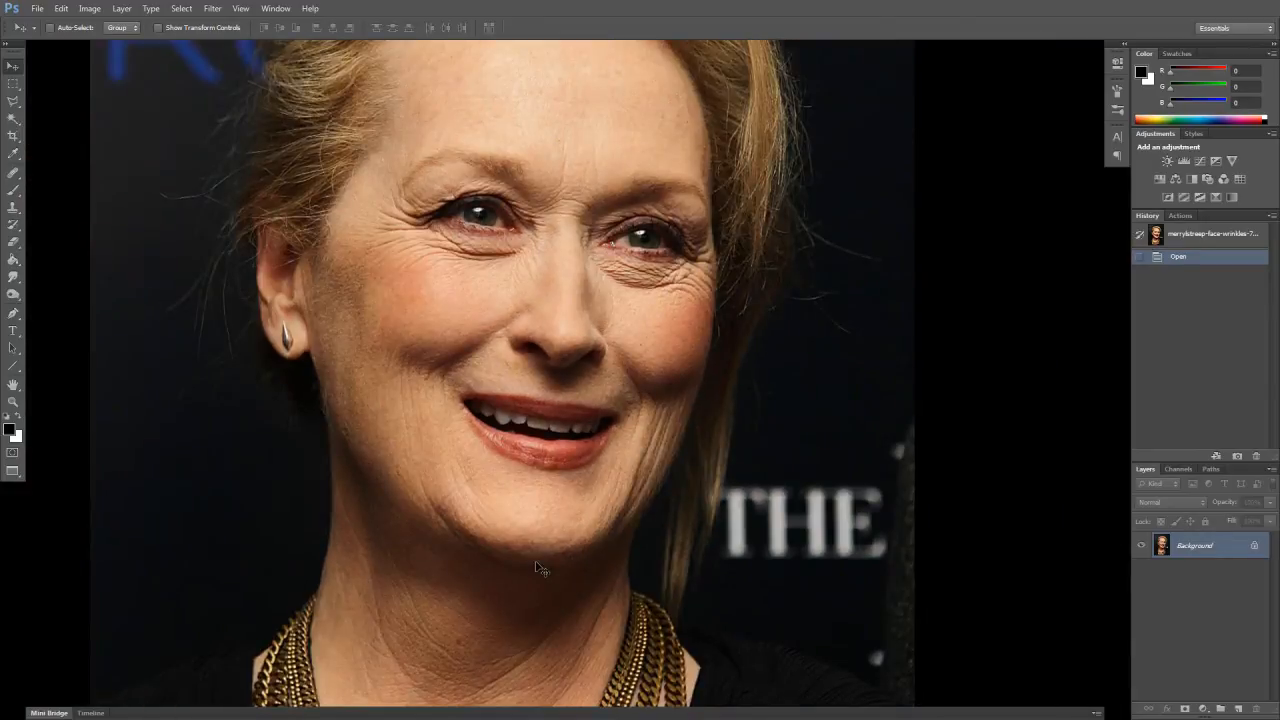
drag(712, 489, 722, 603)
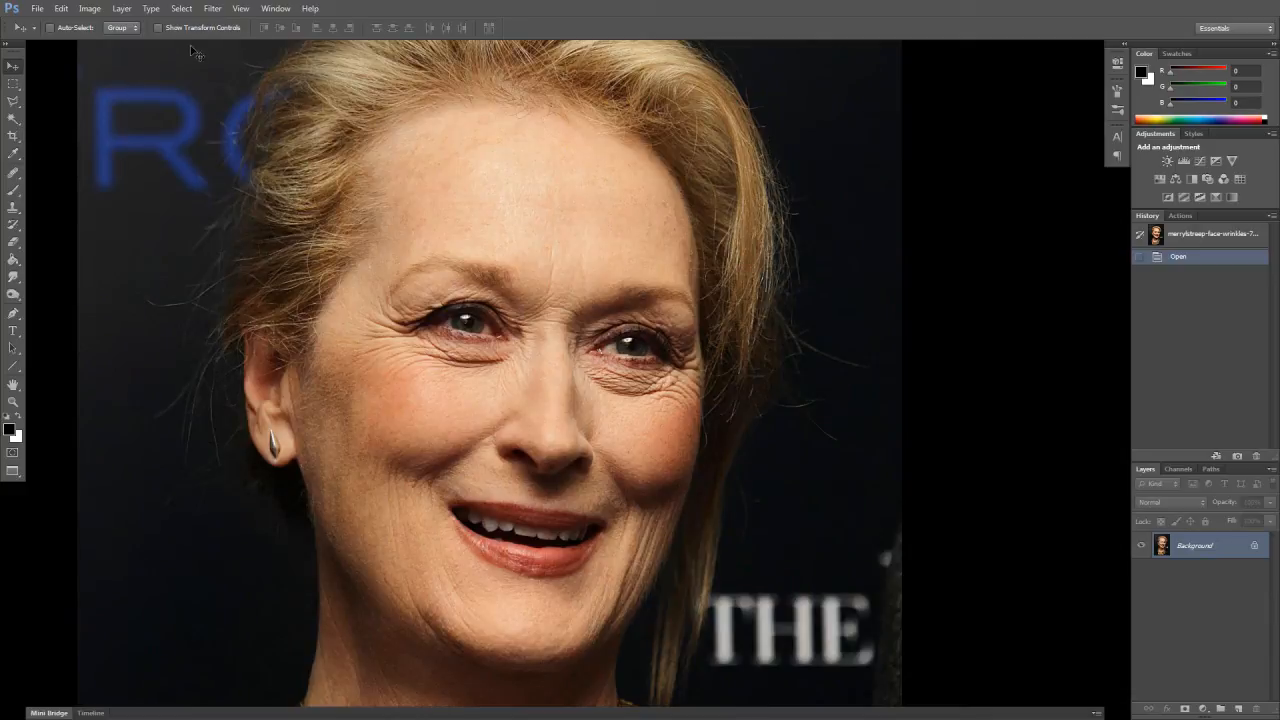
Duplicate the Background layer of the portrait as a separate working layer
click(13, 189)
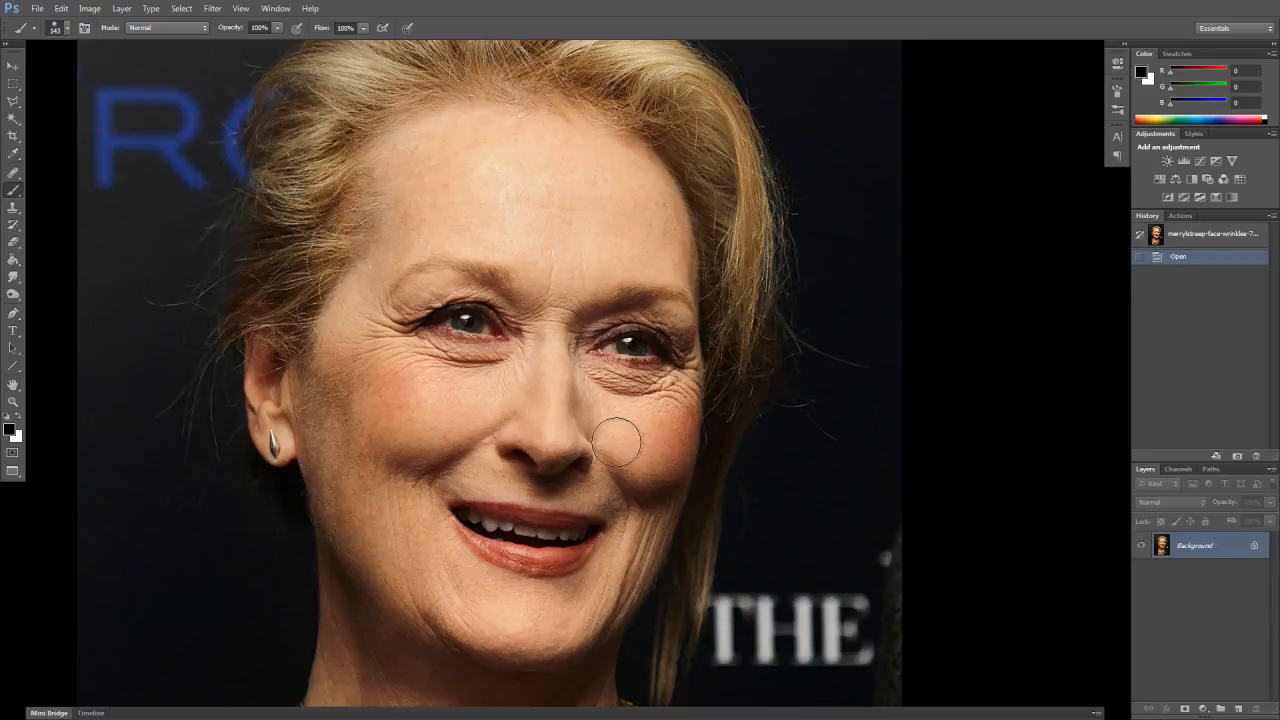
key(ctrl+j)
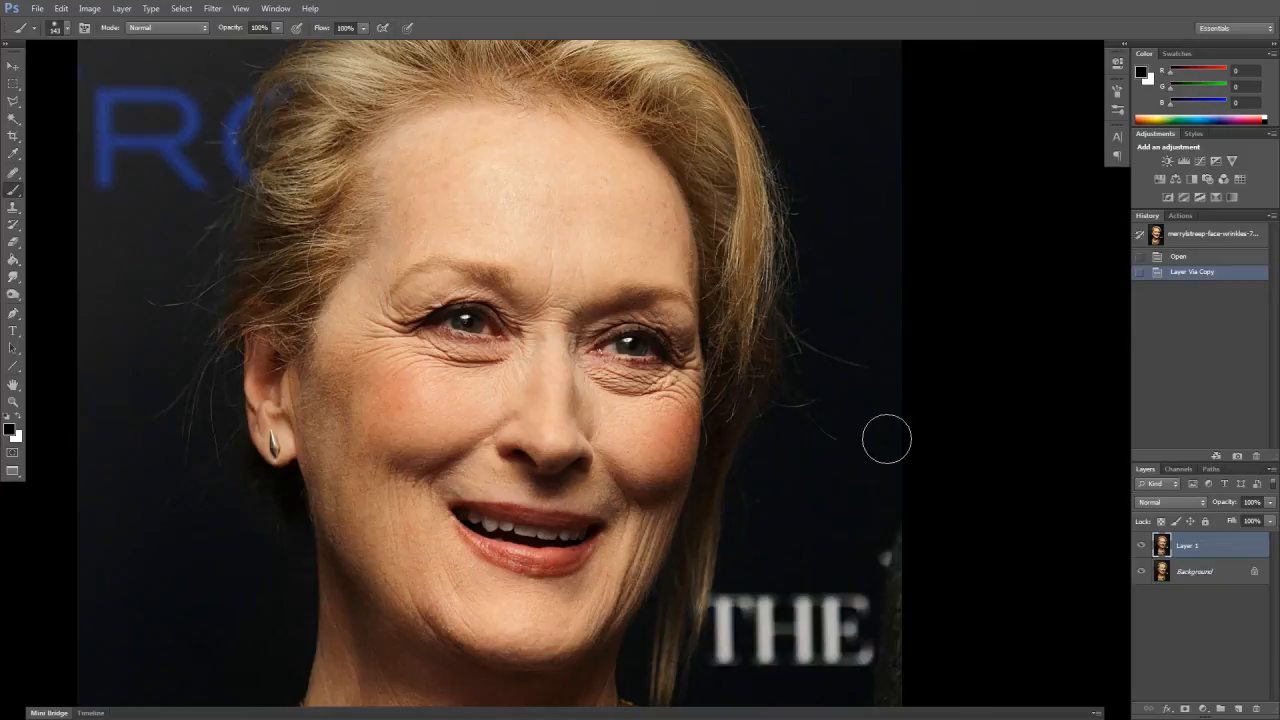
Save the document to the desktop in Photoshop (PSD) format with layers, removing the word "wrinkles" from the file name
click(37, 8)
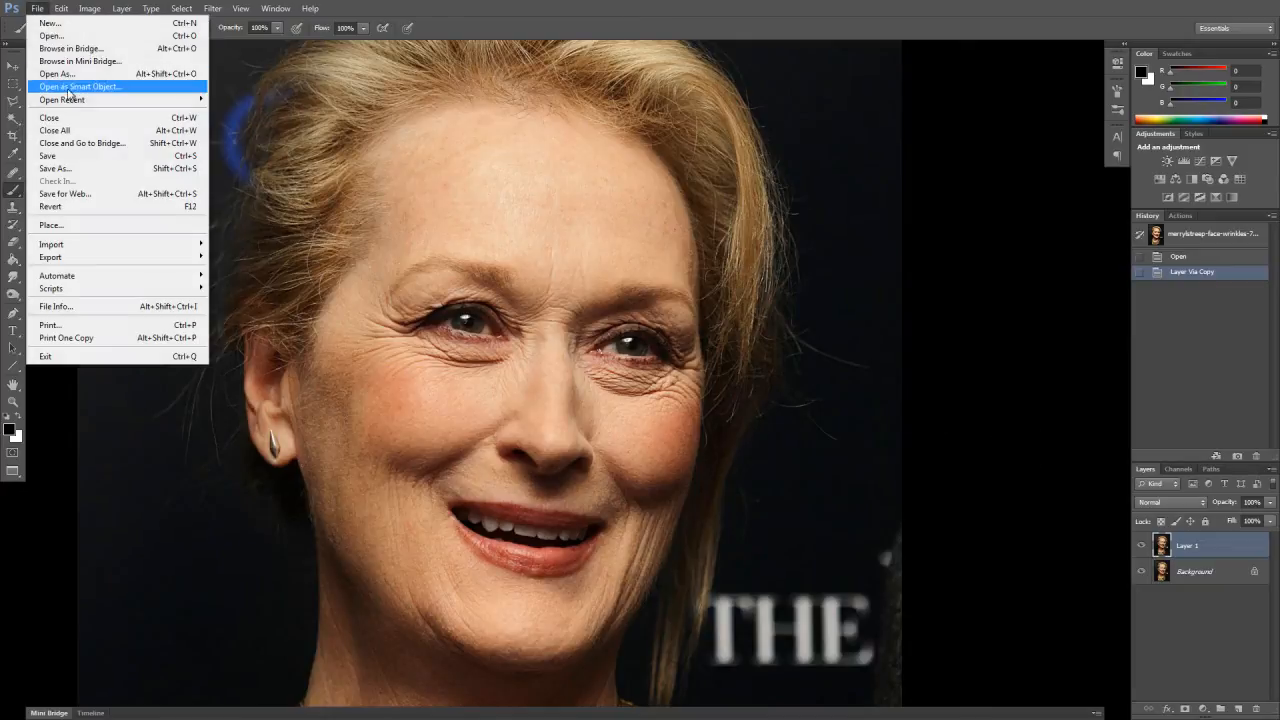
click(64, 170)
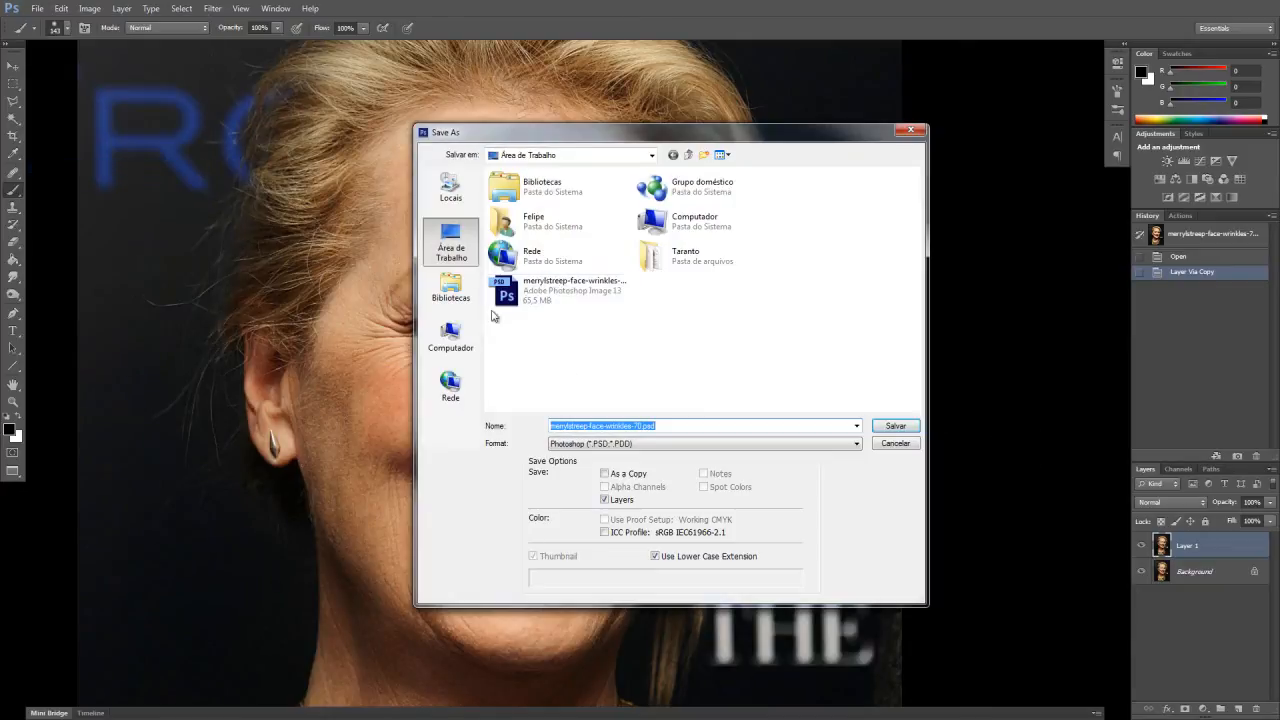
click(637, 425)
drag(639, 425, 549, 426)
click(590, 426)
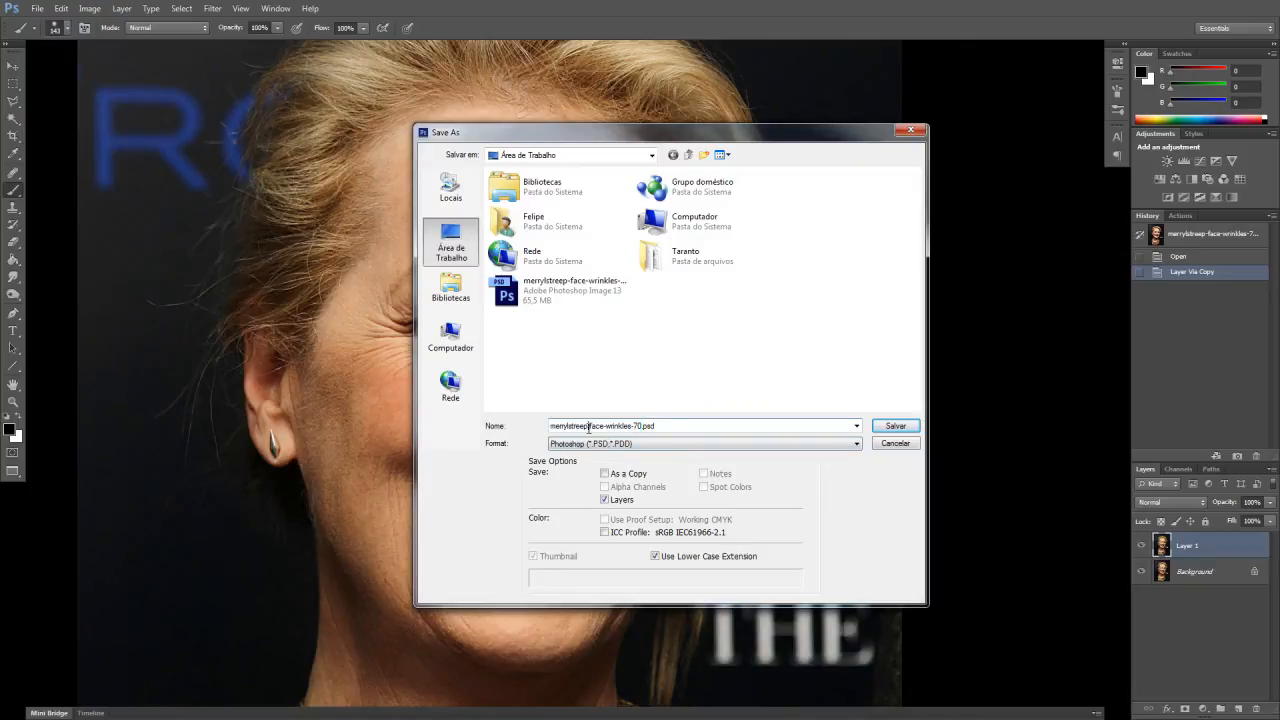
drag(604, 429, 634, 428)
key(BackSpace)
key(Return)
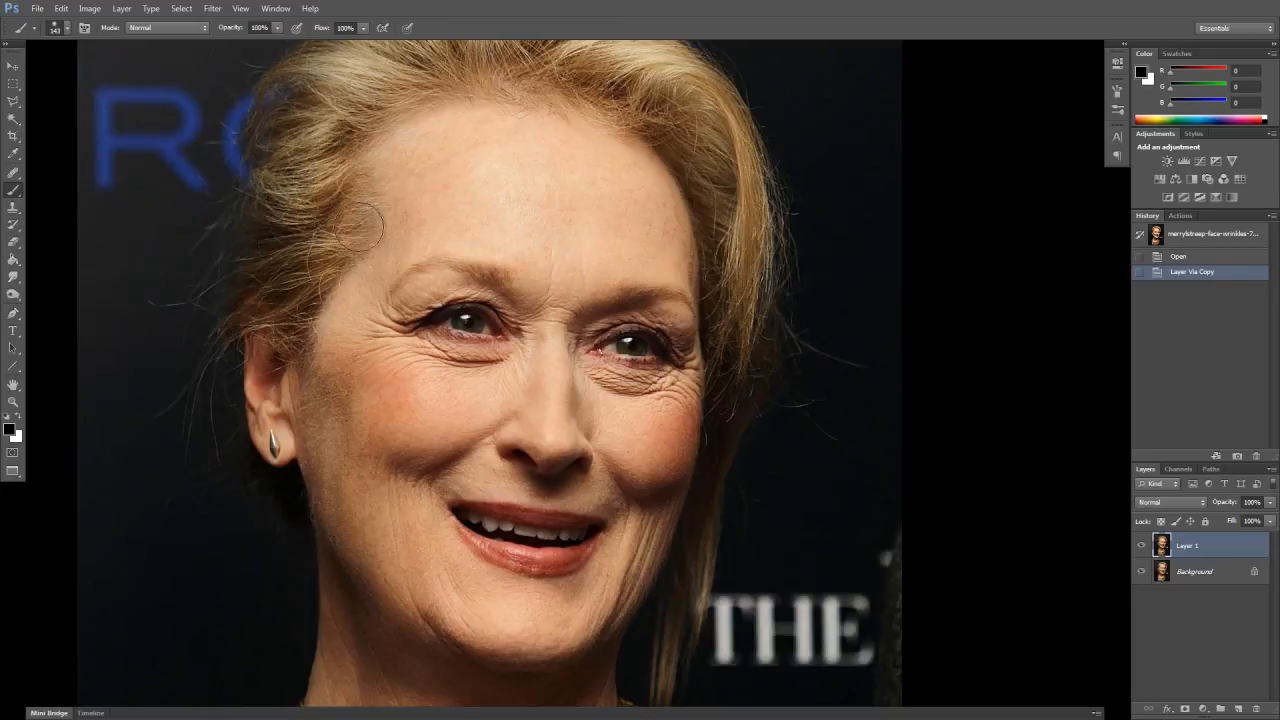
Heal the vertical frown line above the inner end of the image's left eyebrow using the Healing Brush with nearby sampled skin
click(13, 178)
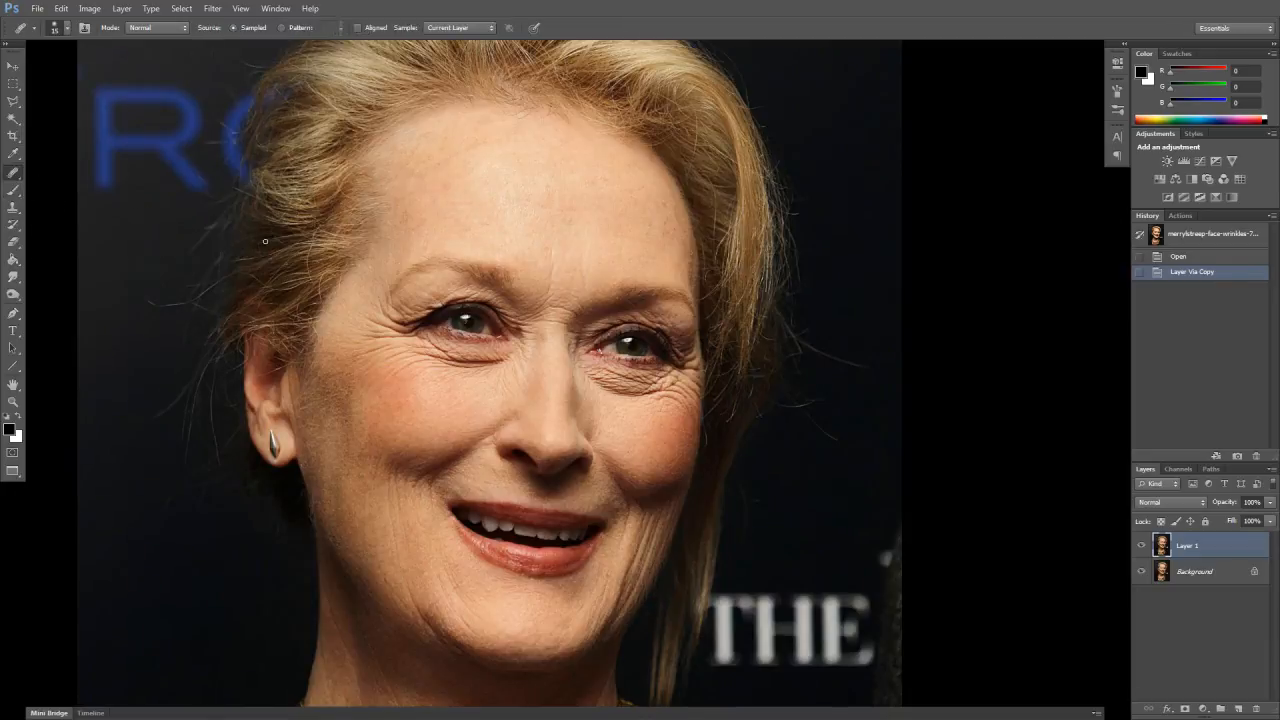
right_click(13, 178)
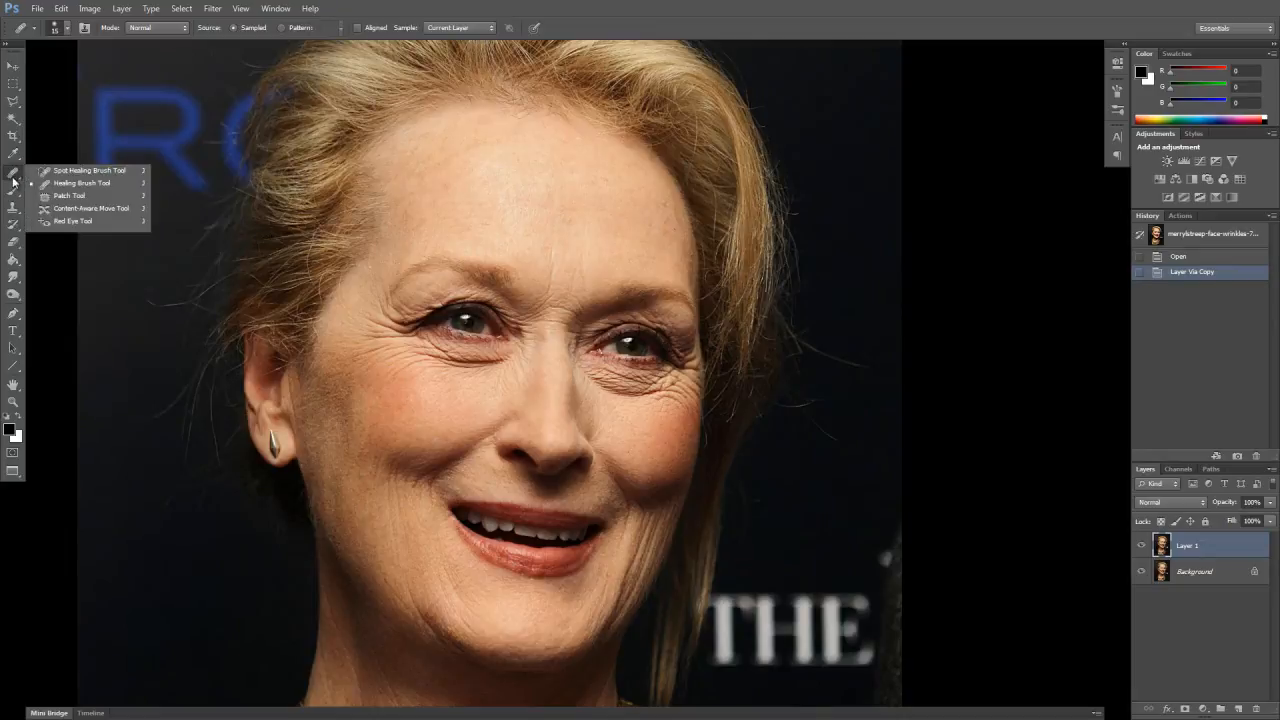
click(62, 185)
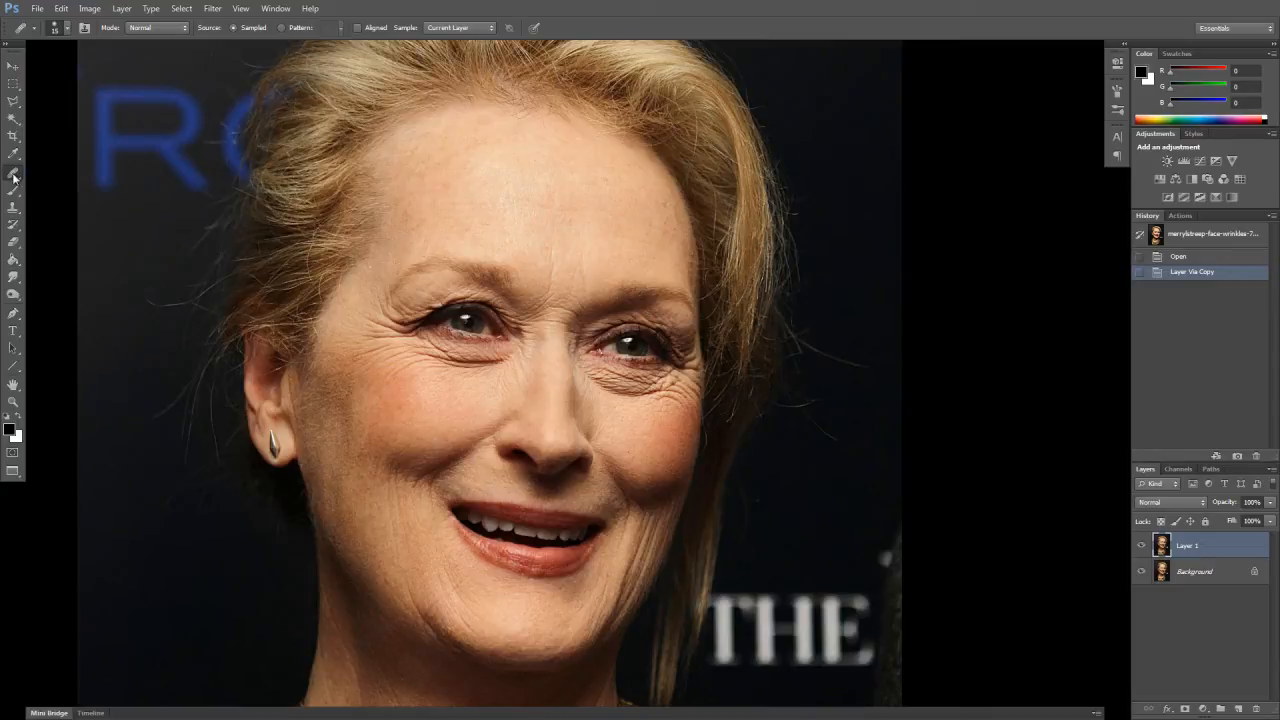
click(13, 176)
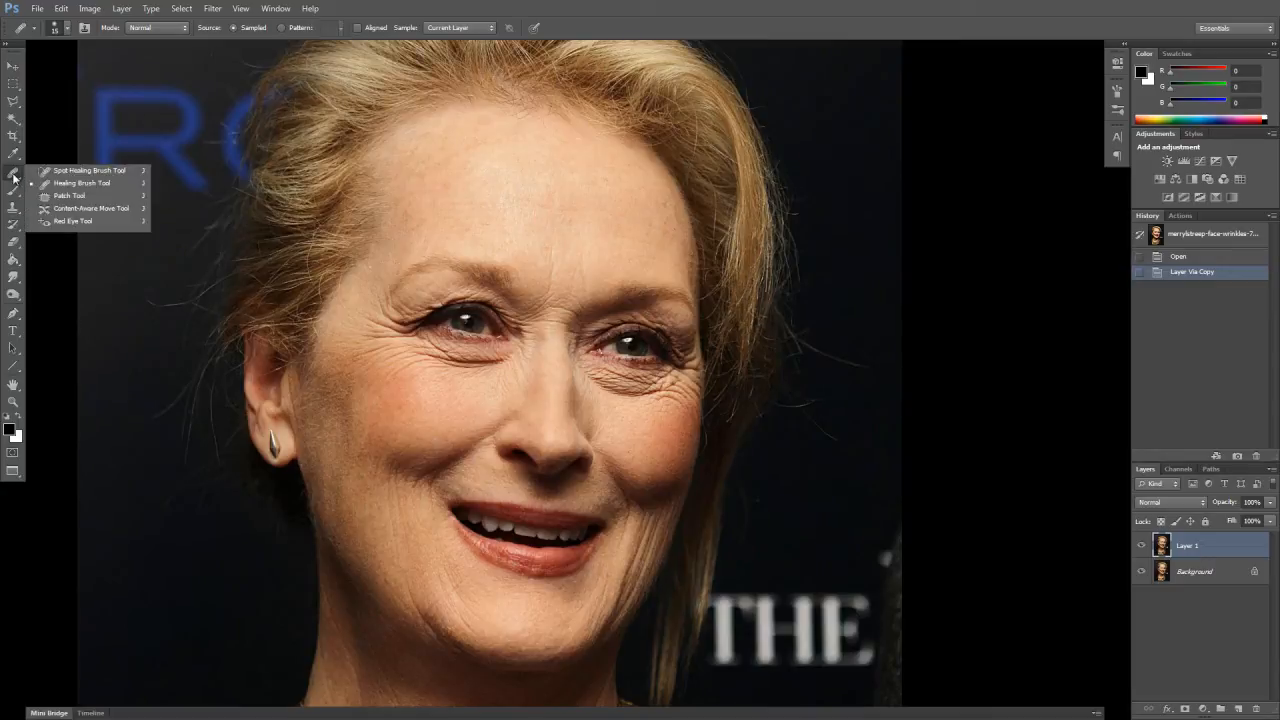
click(86, 186)
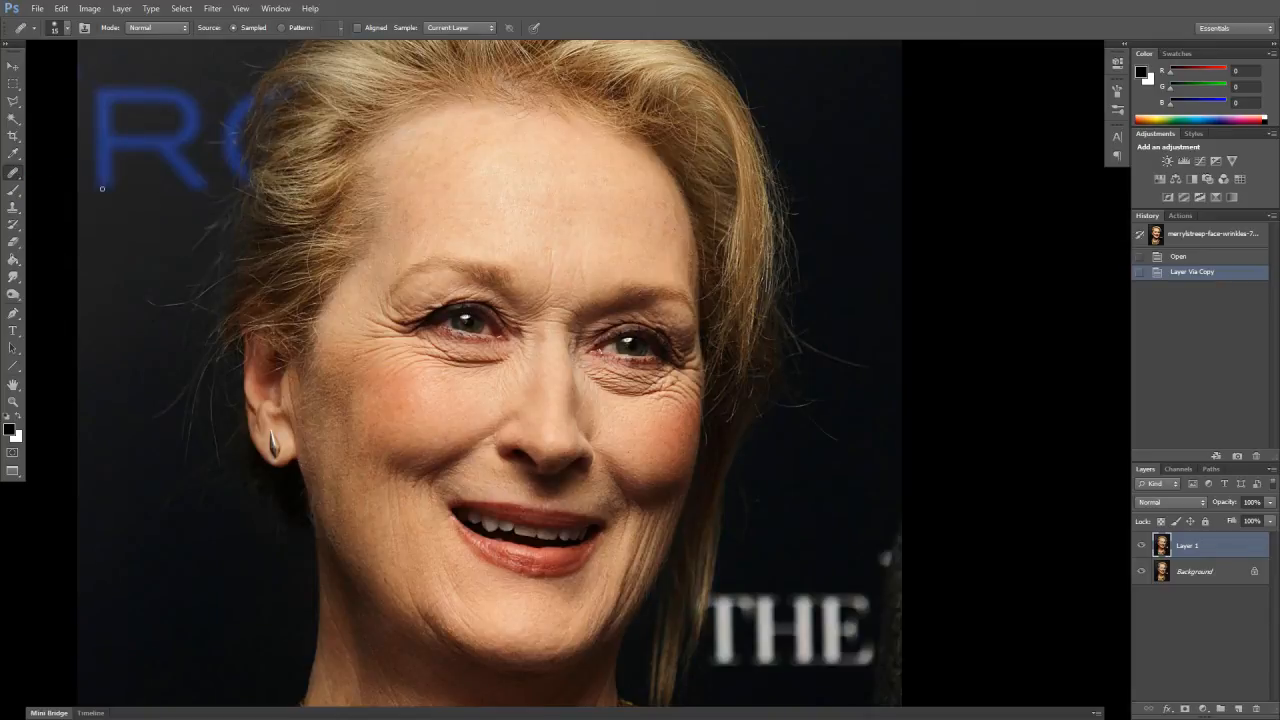
key(ctrl+plus)
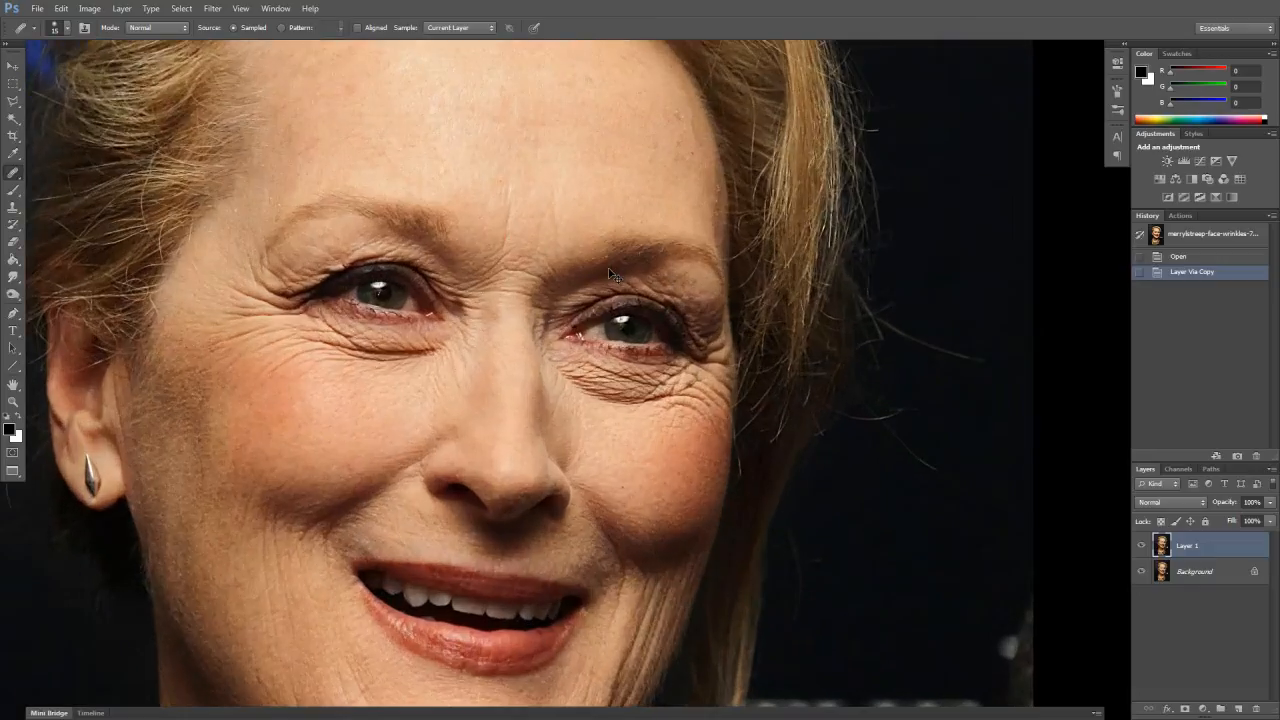
key(ctrl+plus)
key(ctrl+minus)
drag(448, 327, 446, 412)
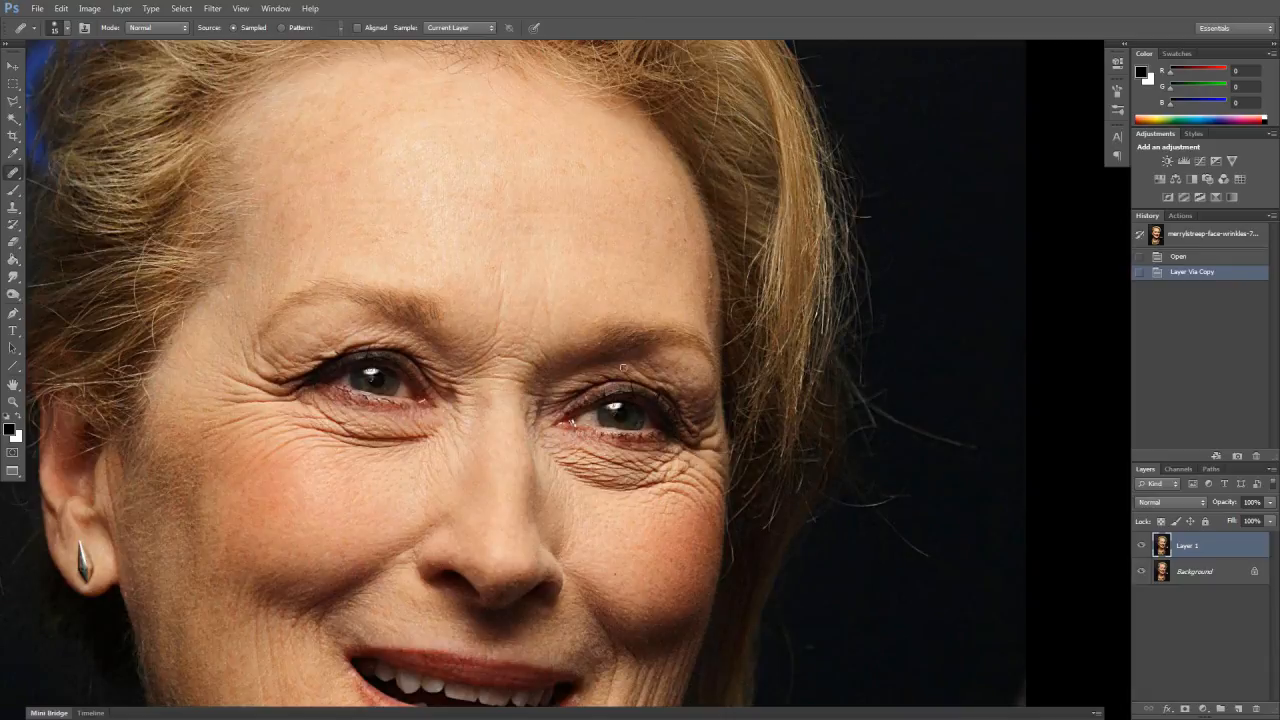
alt+click(480, 294)
drag(504, 311, 503, 307)
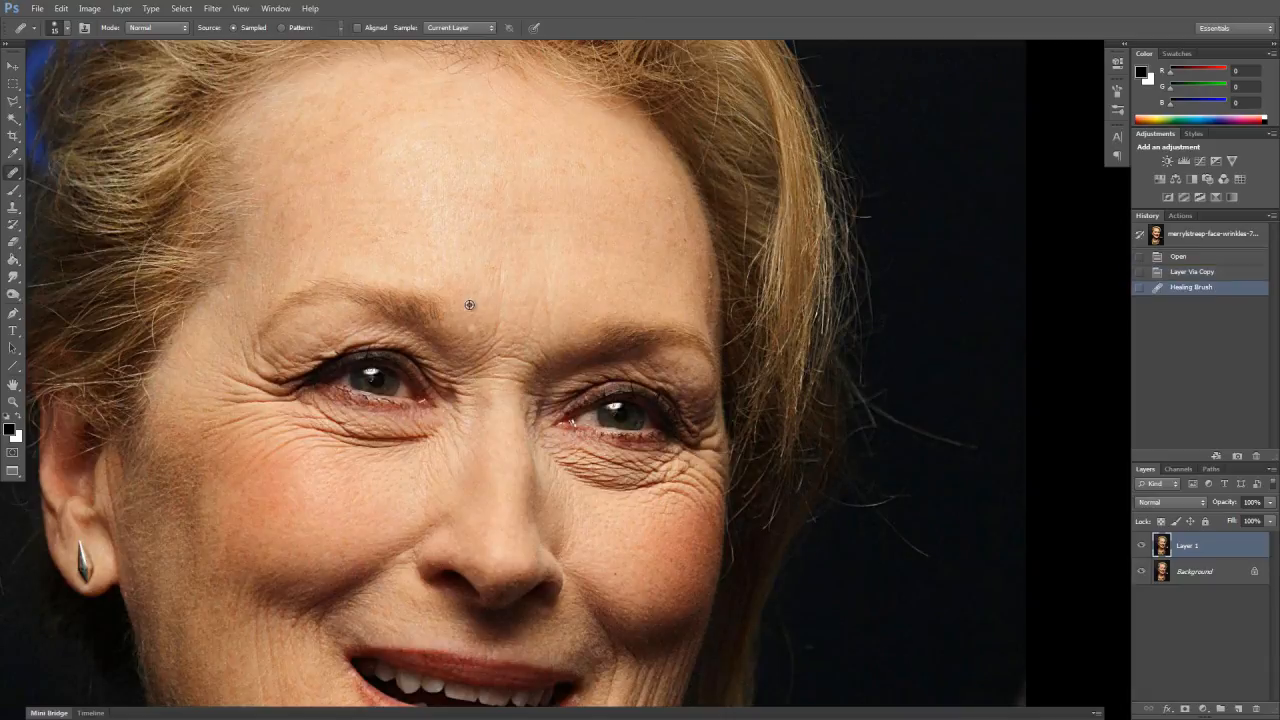
click(497, 327)
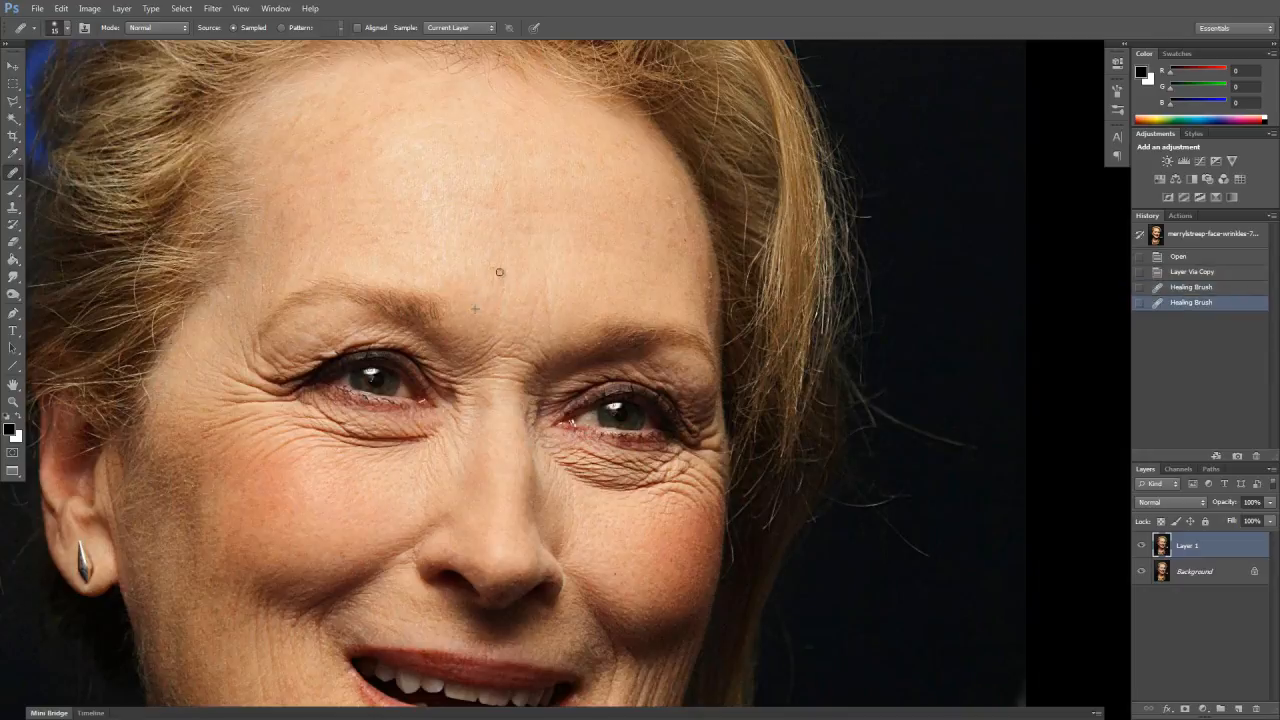
click(502, 274)
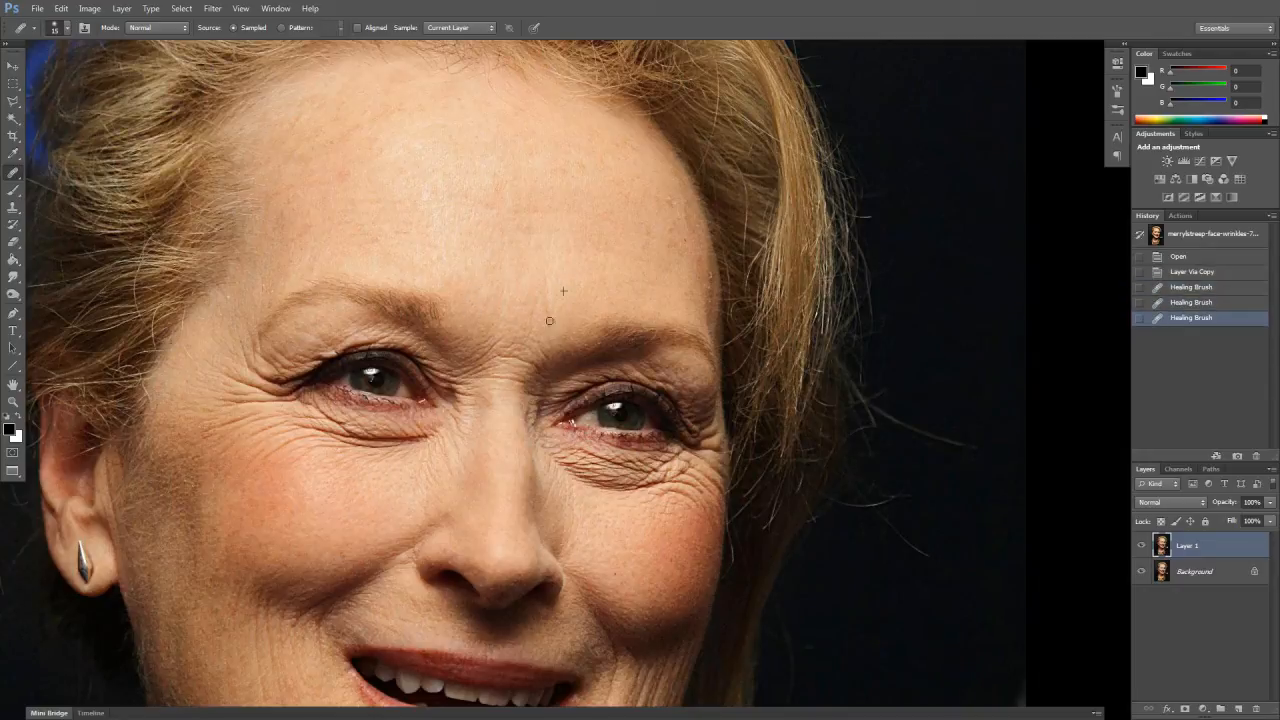
Heal the second frown line above the inner end of the image's right eyebrow and a mark on the mid-forehead
click(545, 296)
click(552, 309)
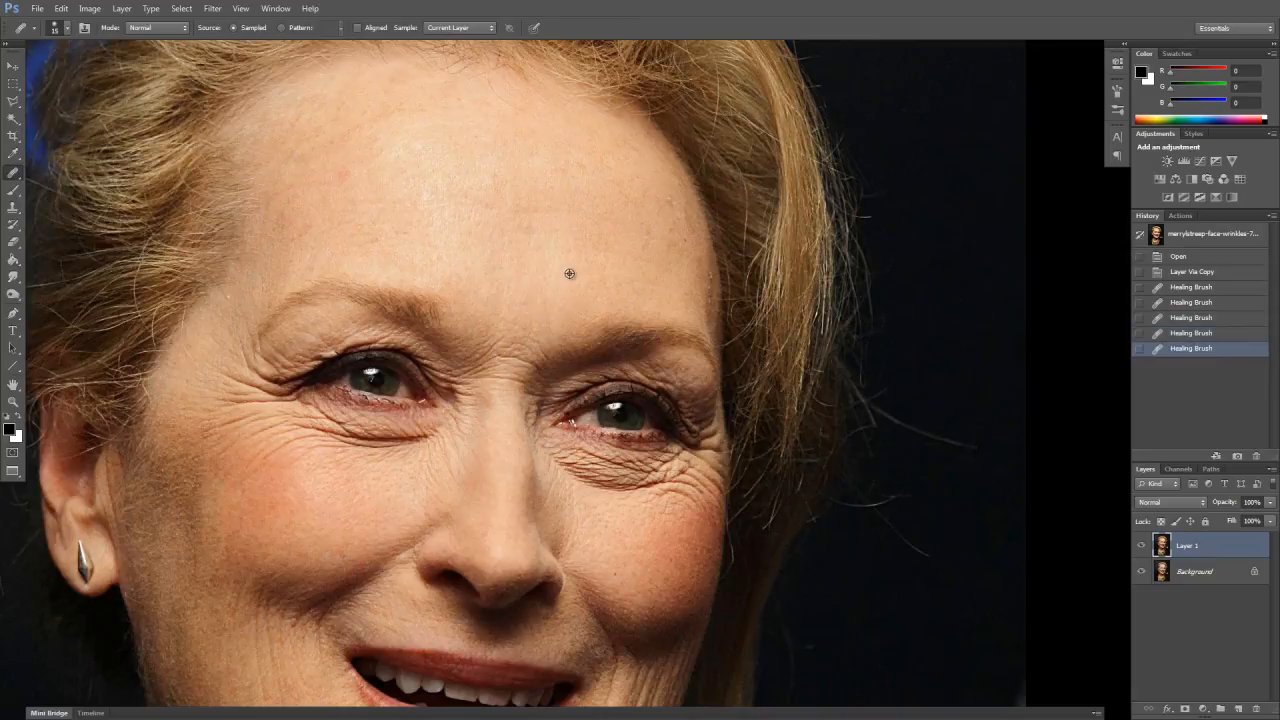
click(548, 328)
click(544, 311)
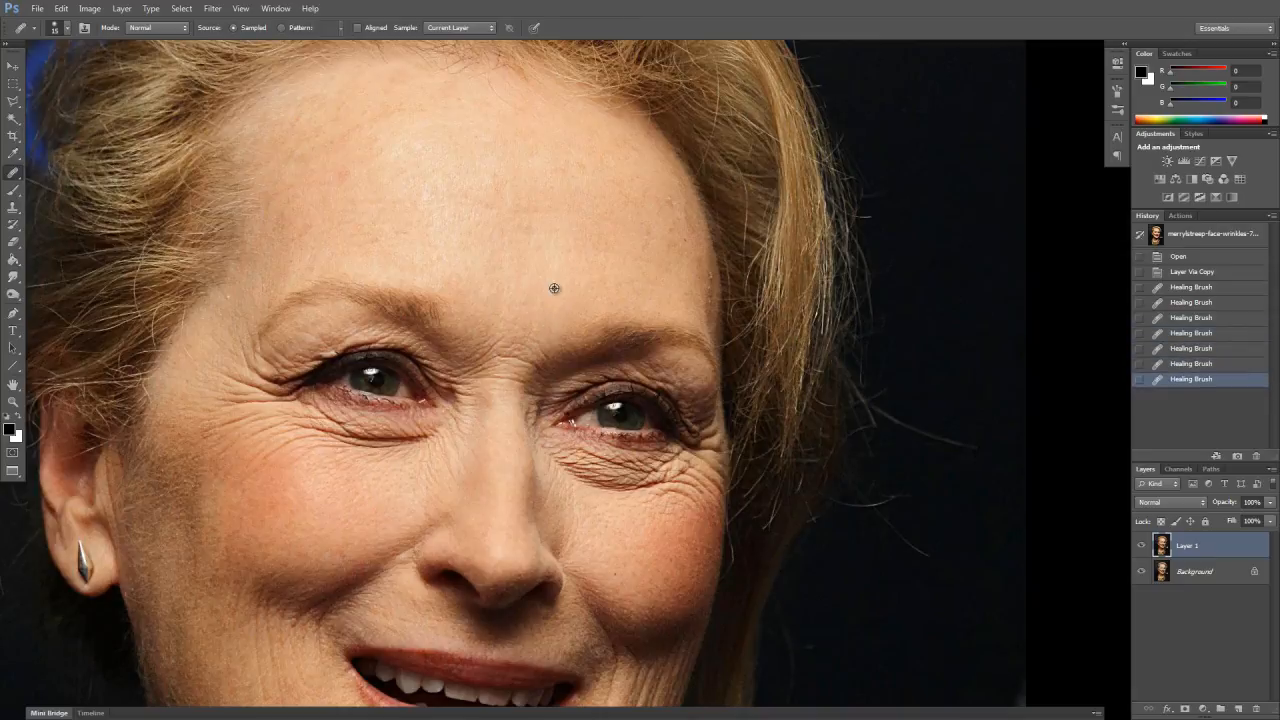
click(529, 225)
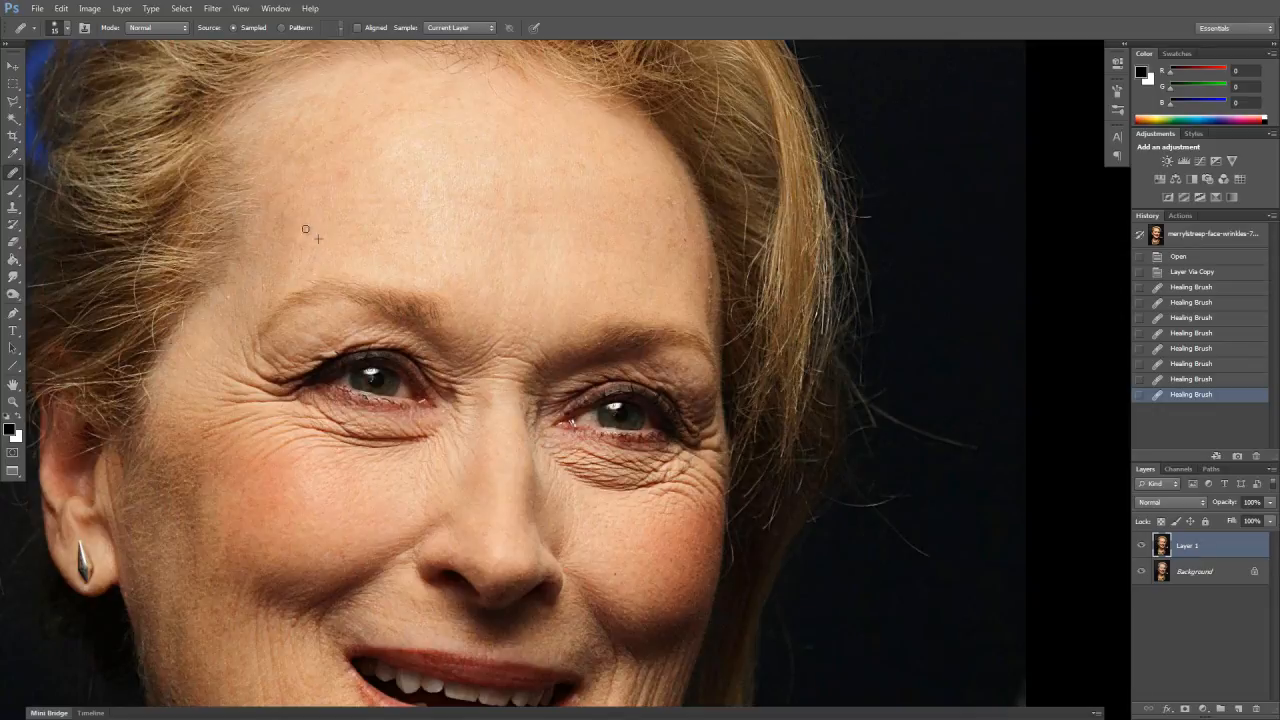
Heal the spots and fine marks on the image's left side of the forehead, from the temple towards the centre
drag(294, 236, 291, 277)
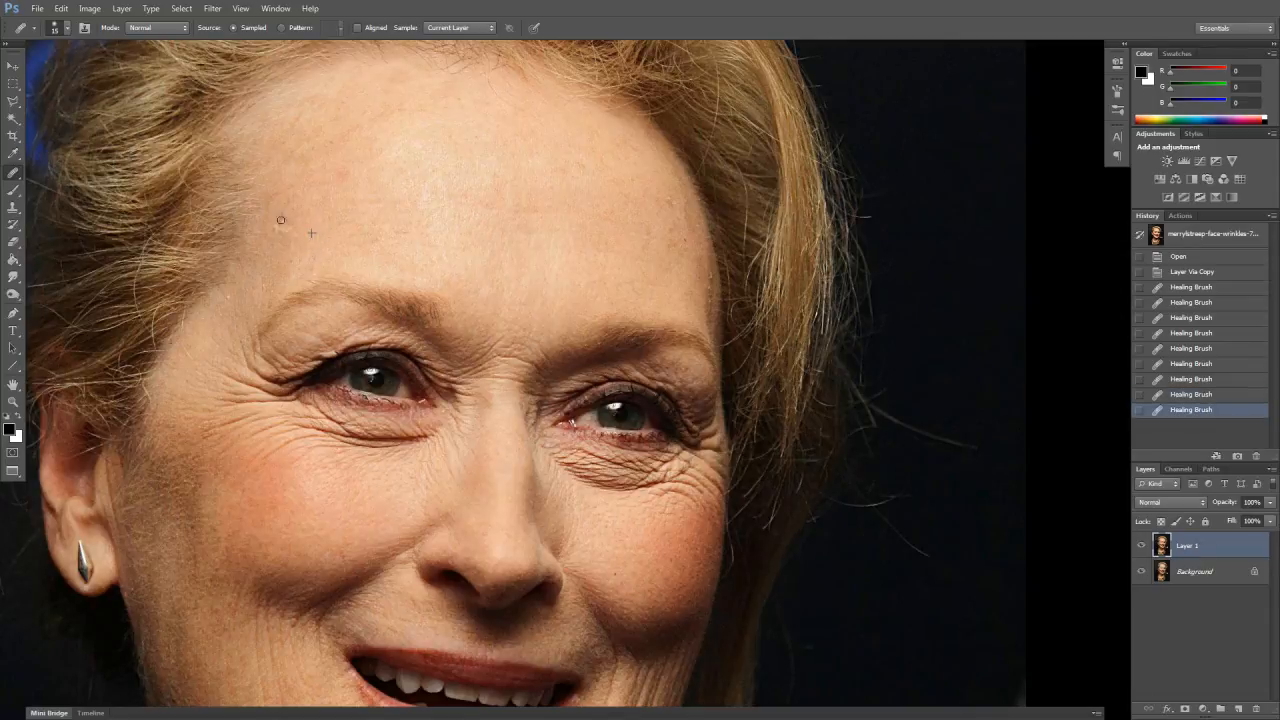
drag(280, 218, 296, 228)
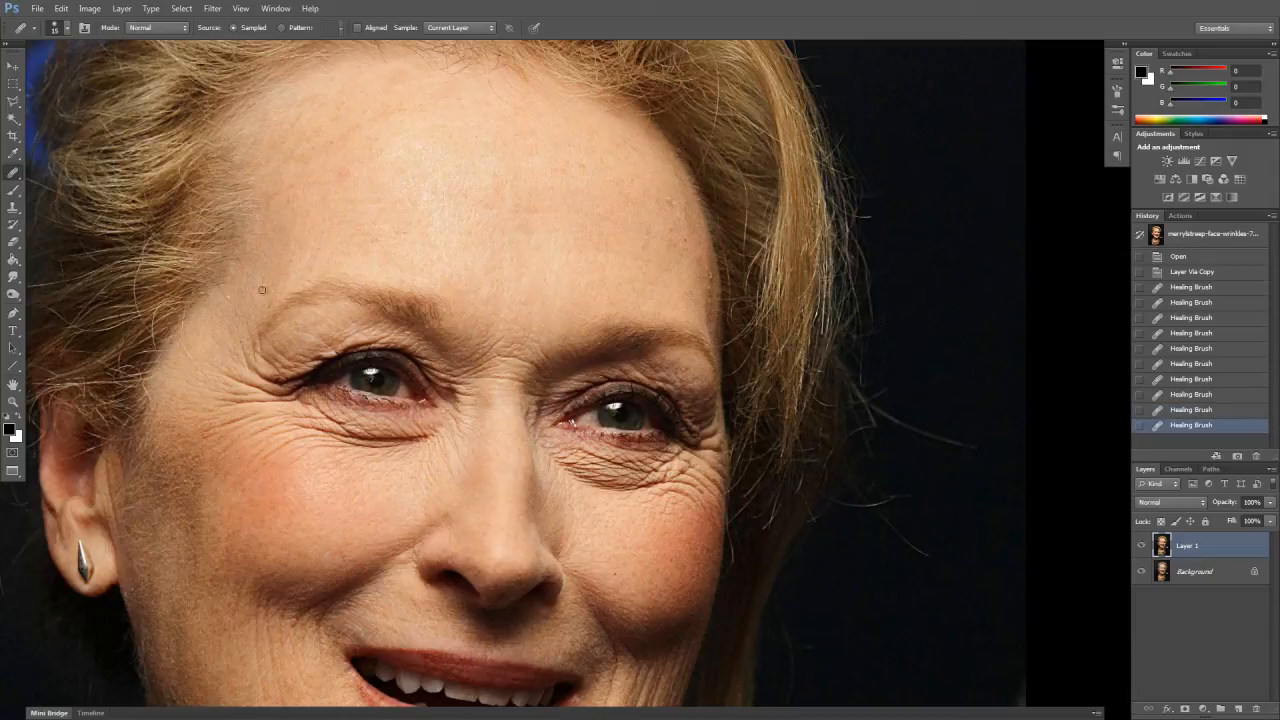
click(278, 200)
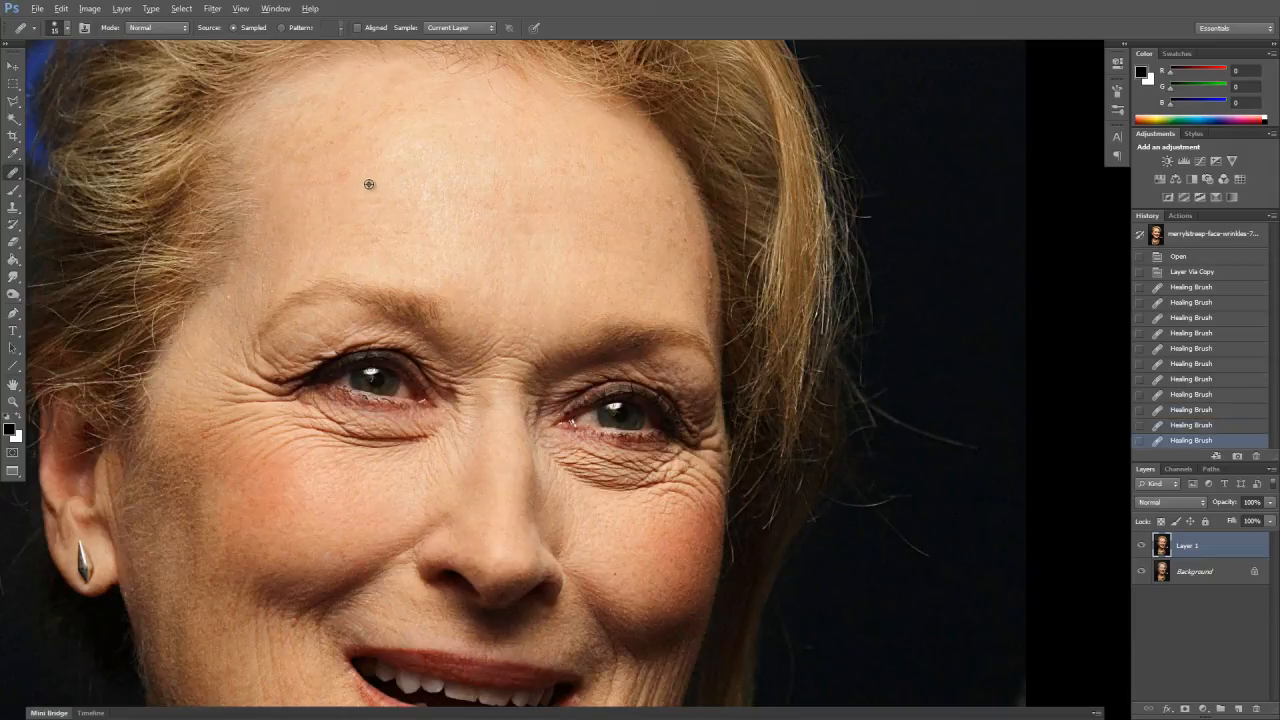
drag(348, 174, 368, 180)
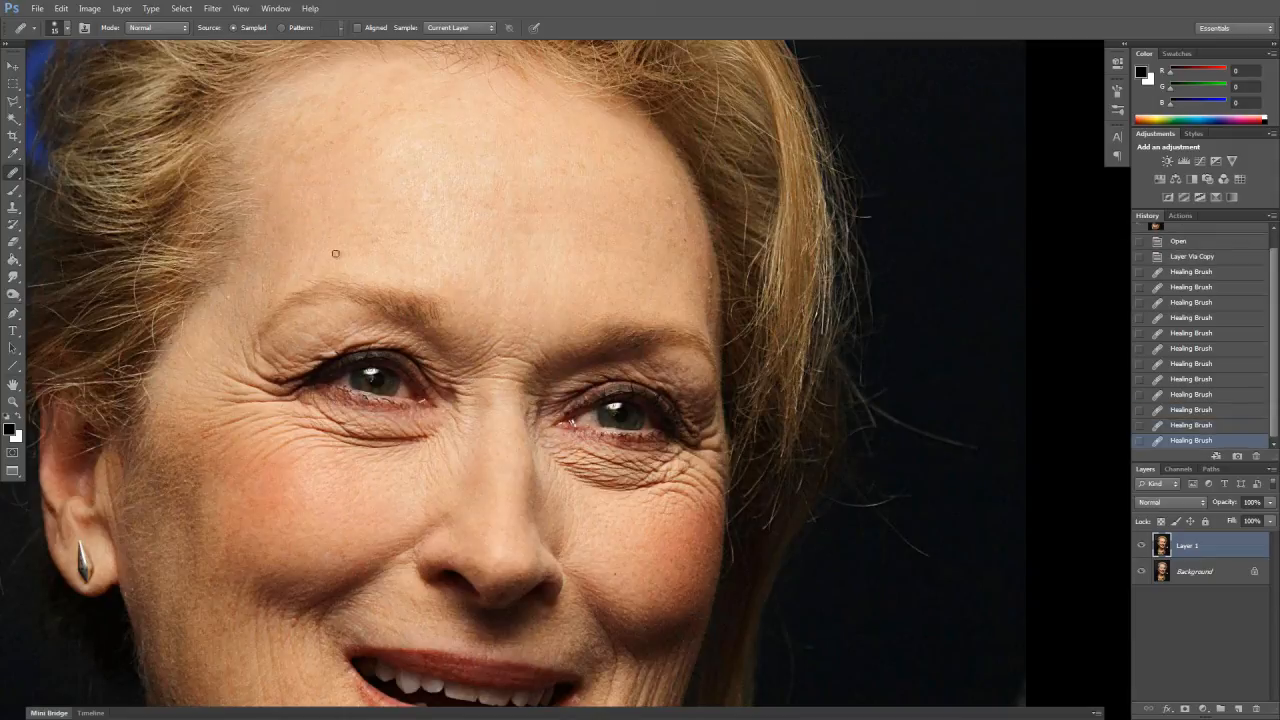
click(379, 186)
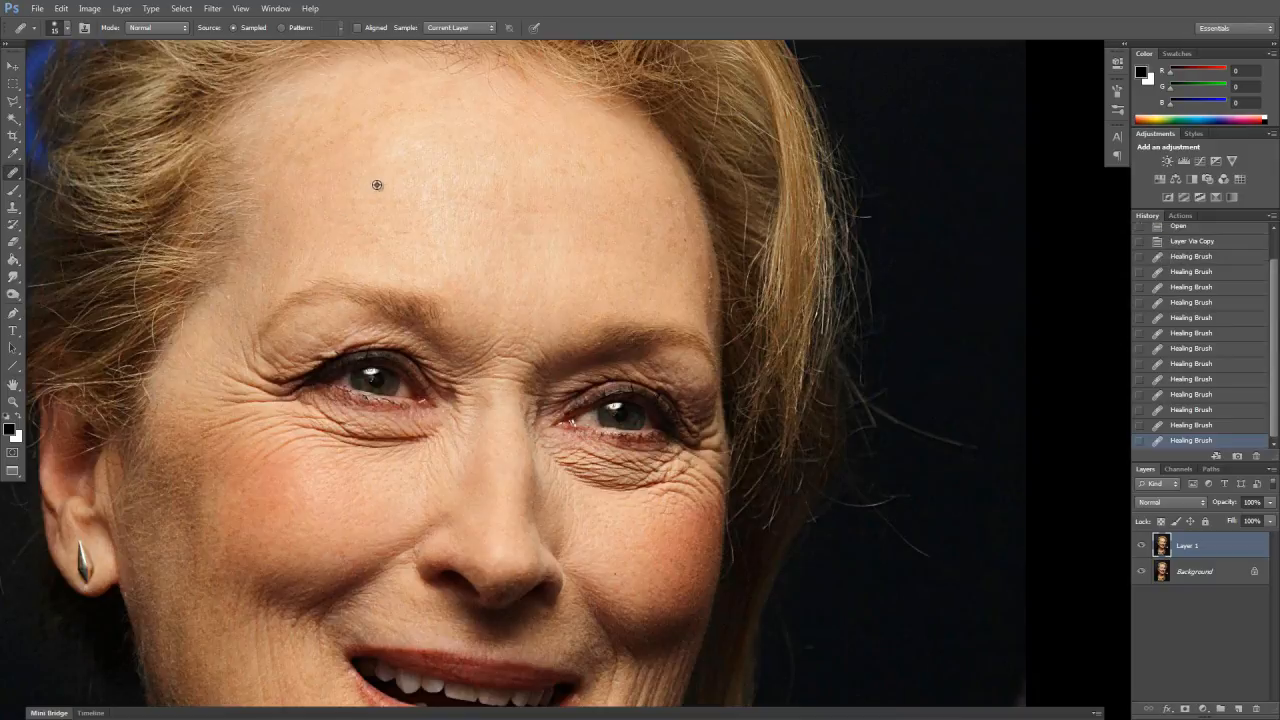
click(366, 193)
click(368, 152)
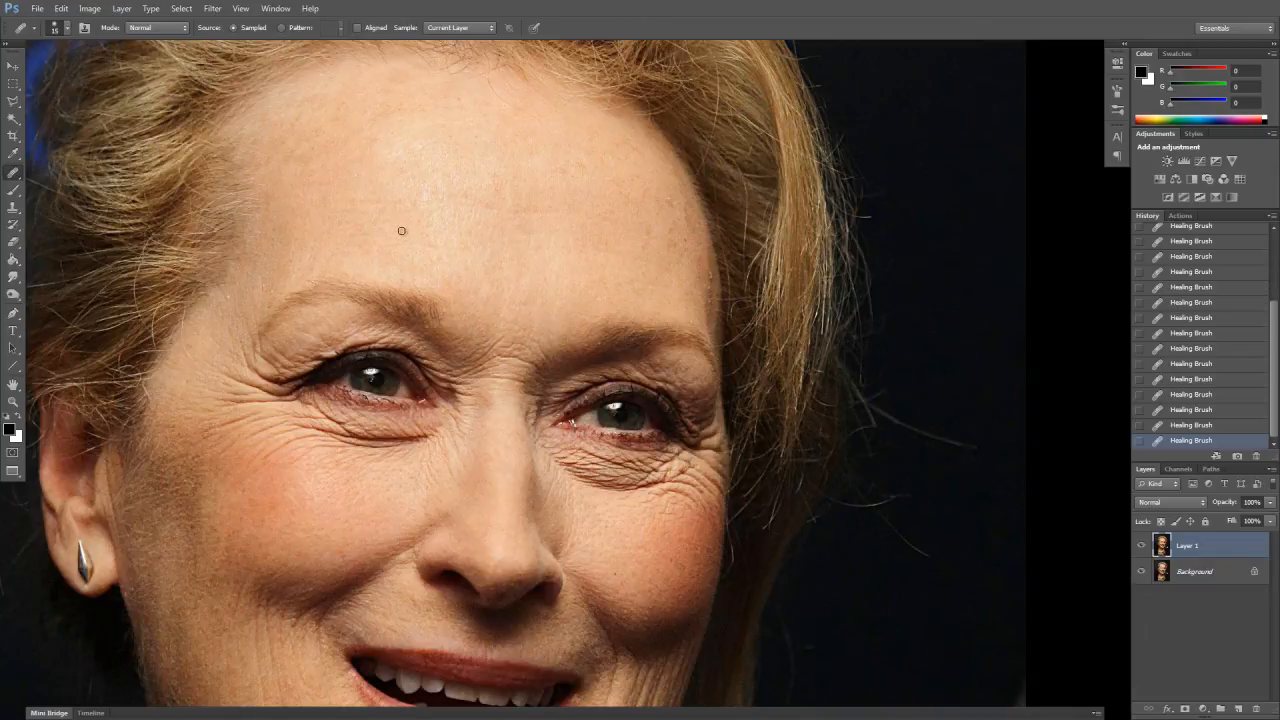
Heal the dark spots on the image's right side of the forehead near the hairline
drag(585, 277, 494, 278)
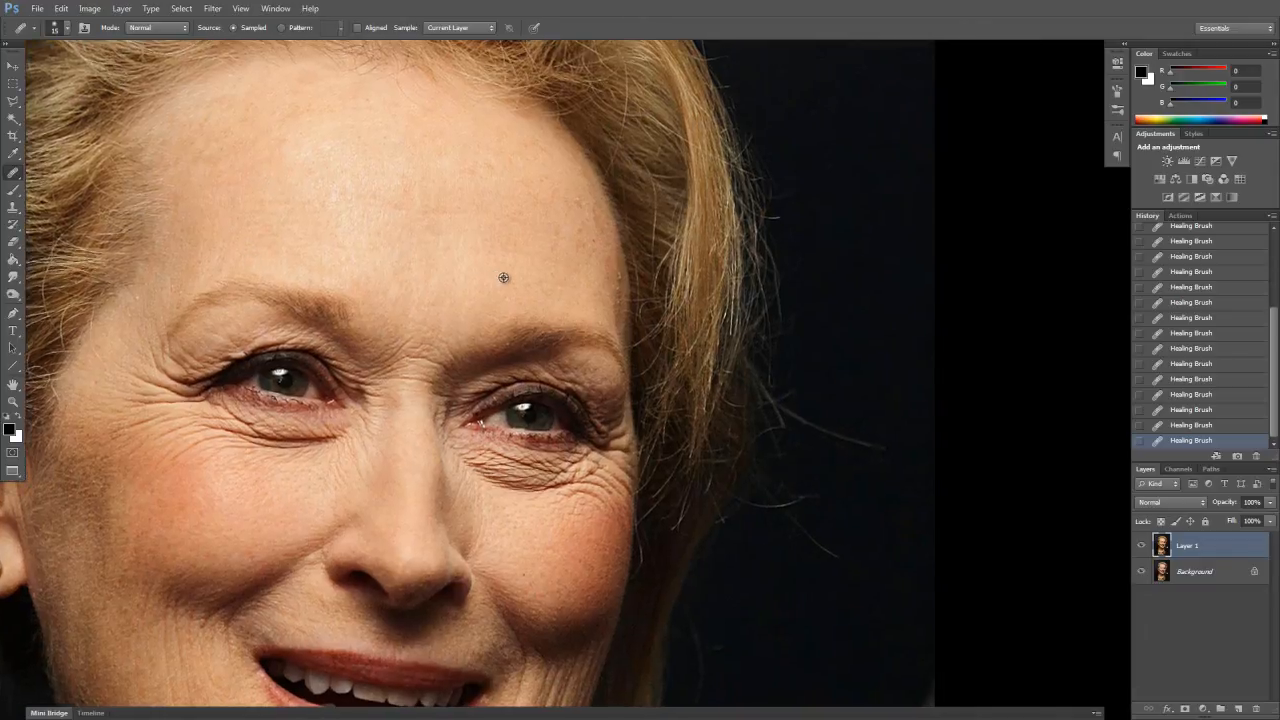
click(567, 249)
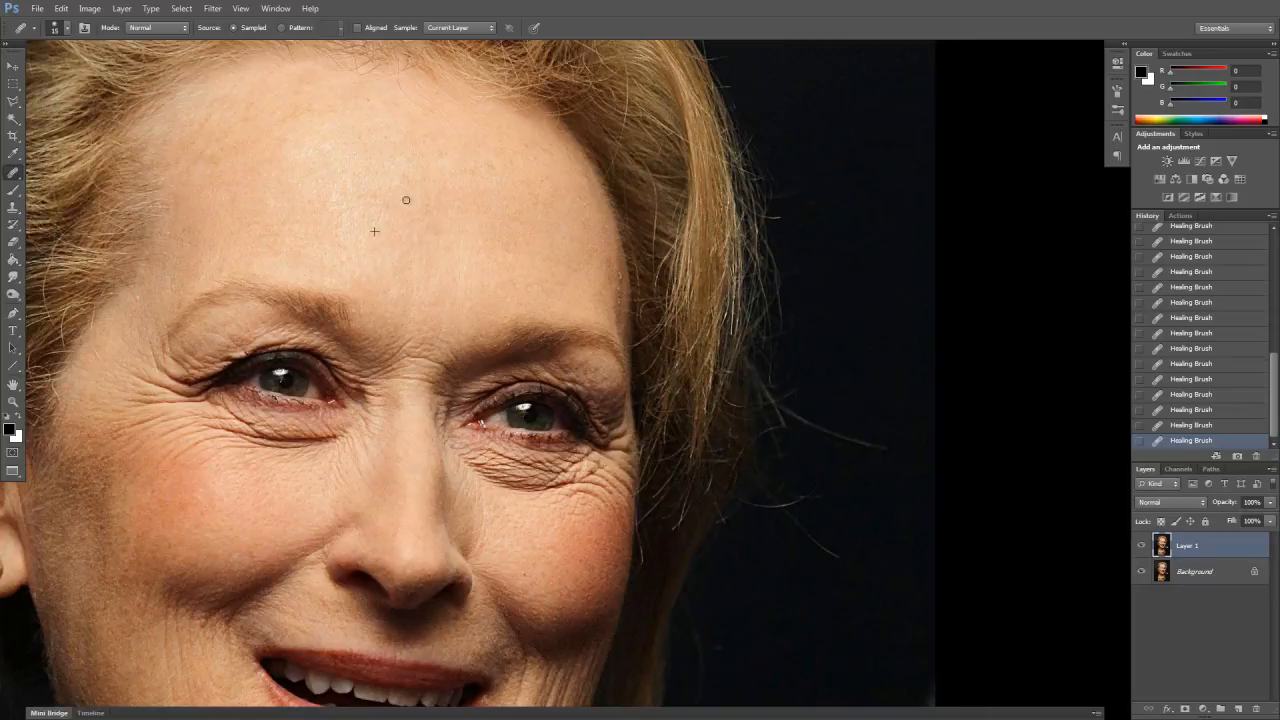
Heal the fine lines on the lower cheek on the image's left side, below the smile fold
drag(337, 271, 447, 196)
key(ctrl+plus)
key(ctrl+minus)
drag(459, 430, 439, 319)
drag(734, 397, 726, 367)
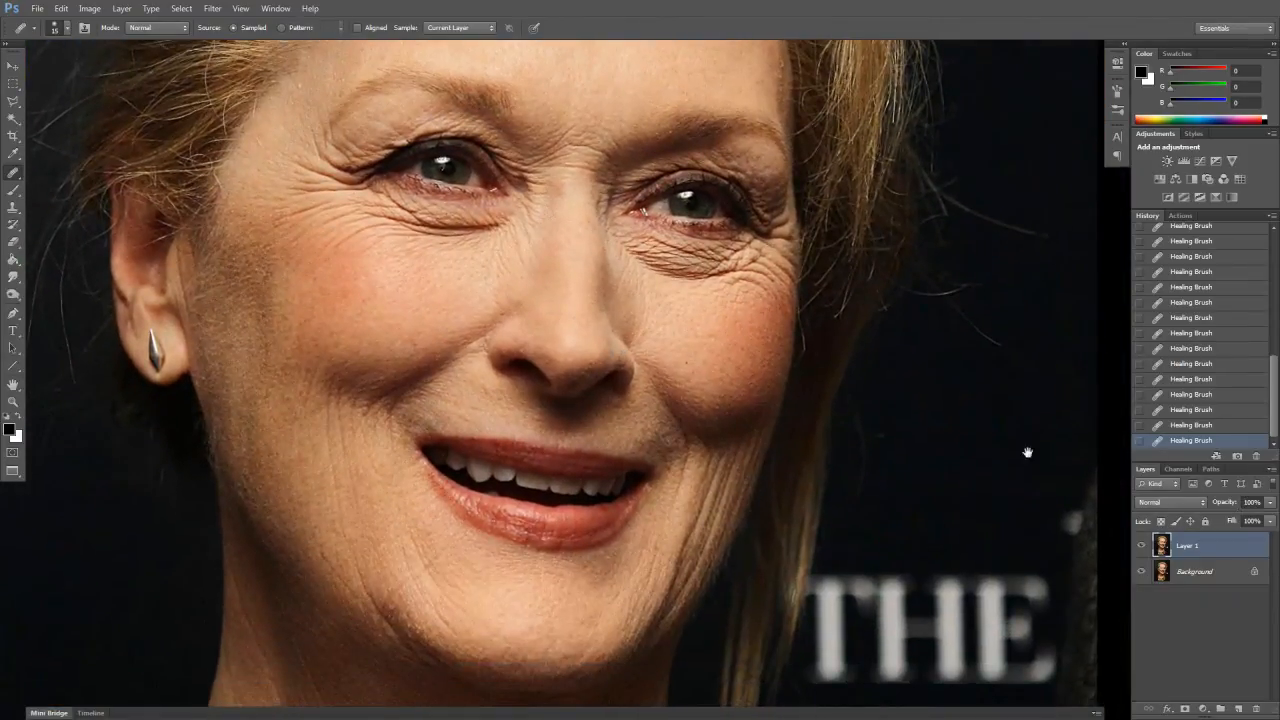
drag(409, 332, 401, 379)
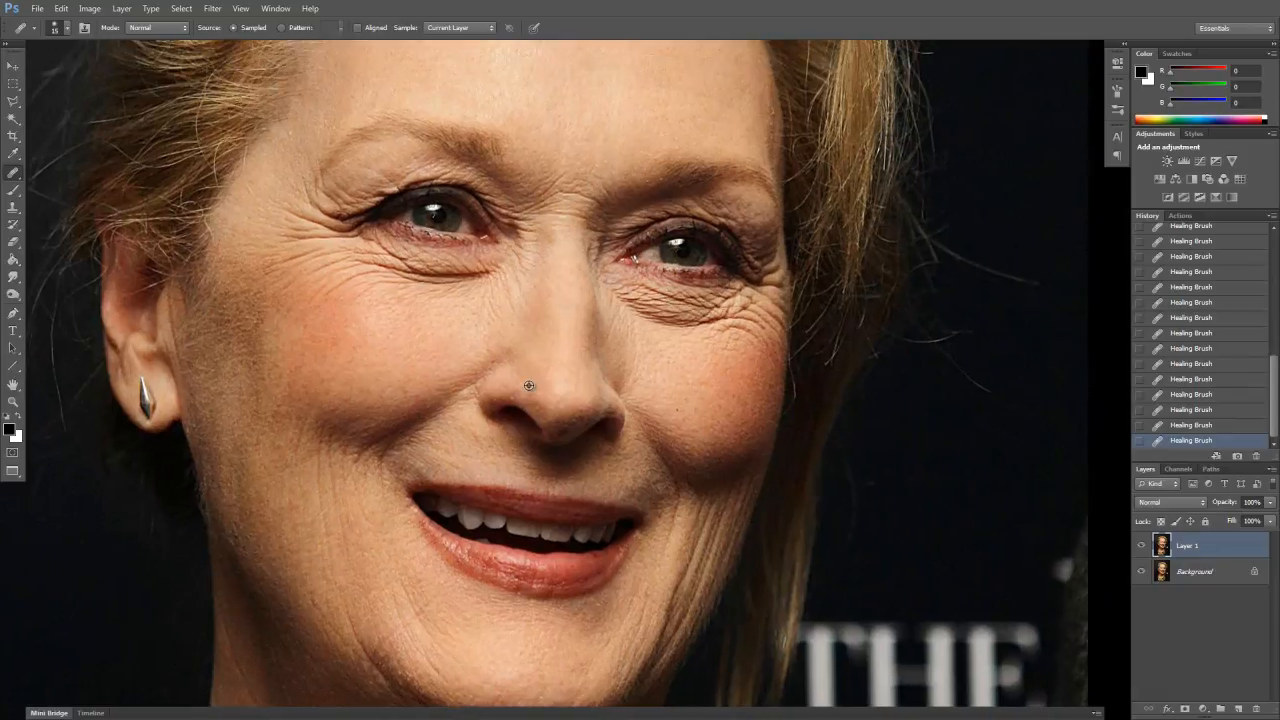
mouse_move(384, 403)
mouse_down()
mouse_move(359, 524)
mouse_move(374, 449)
mouse_move(423, 357)
mouse_up()
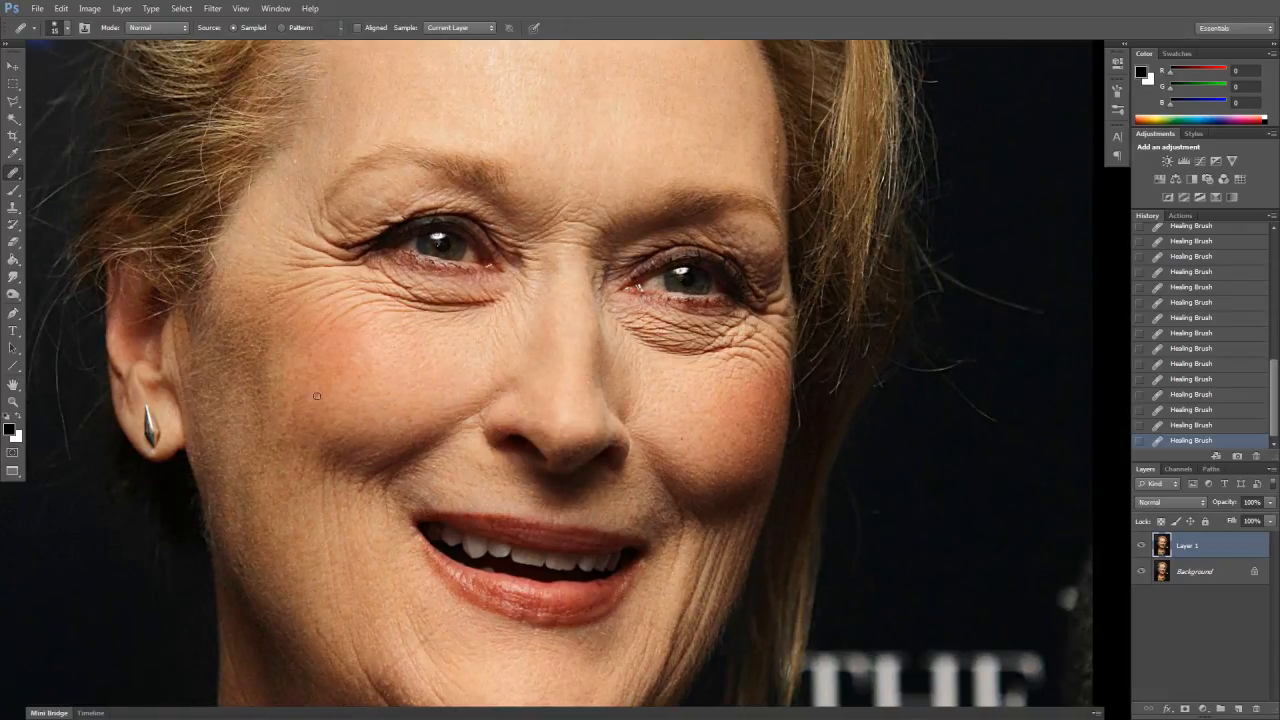
mouse_move(301, 462)
mouse_down()
mouse_move(339, 440)
mouse_move(333, 453)
mouse_up()
click(328, 447)
scroll(303, 440, down, 2)
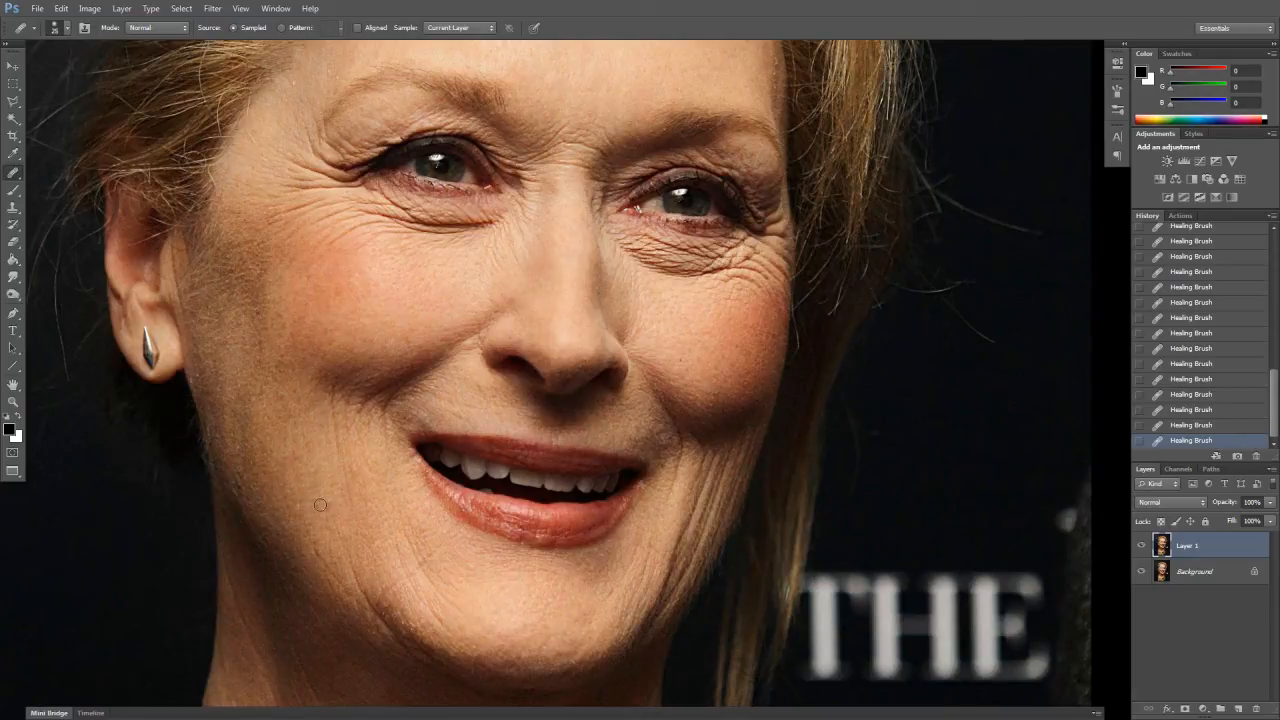
Heal the long vertical crease running down the cheek on the image's left side using nearby sampled skin
key(ctrl+plus)
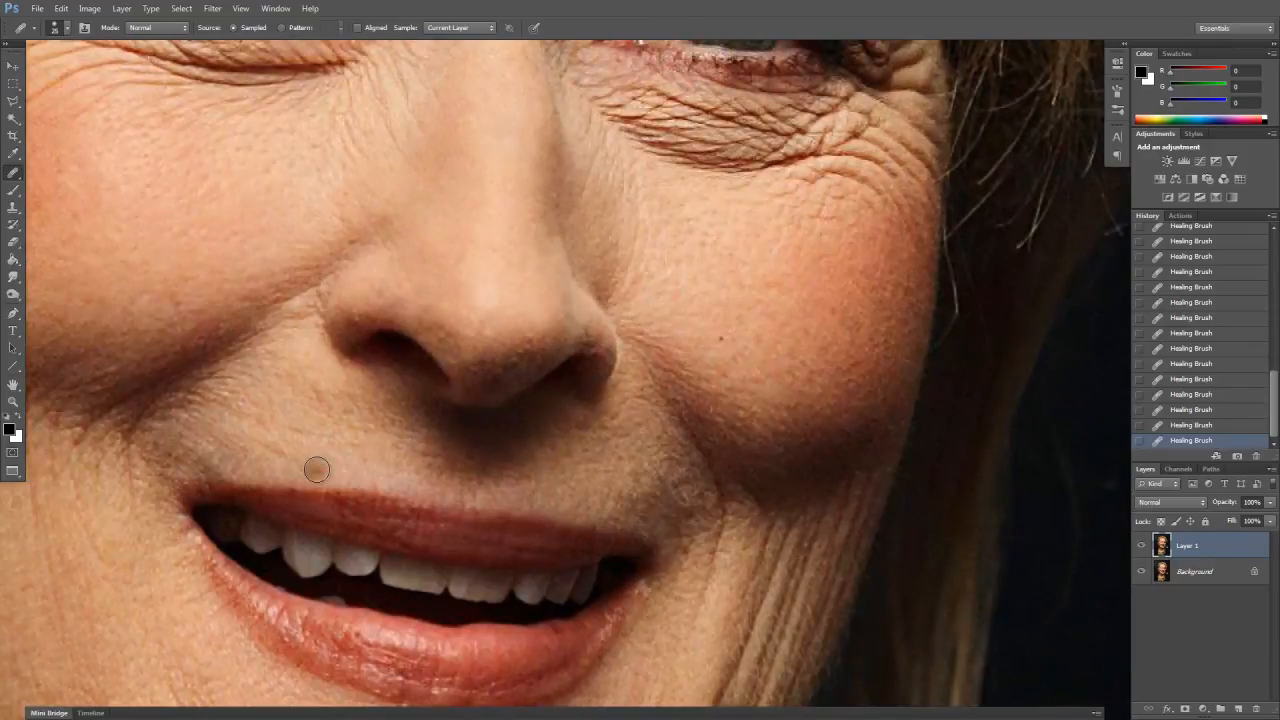
drag(135, 329, 566, 271)
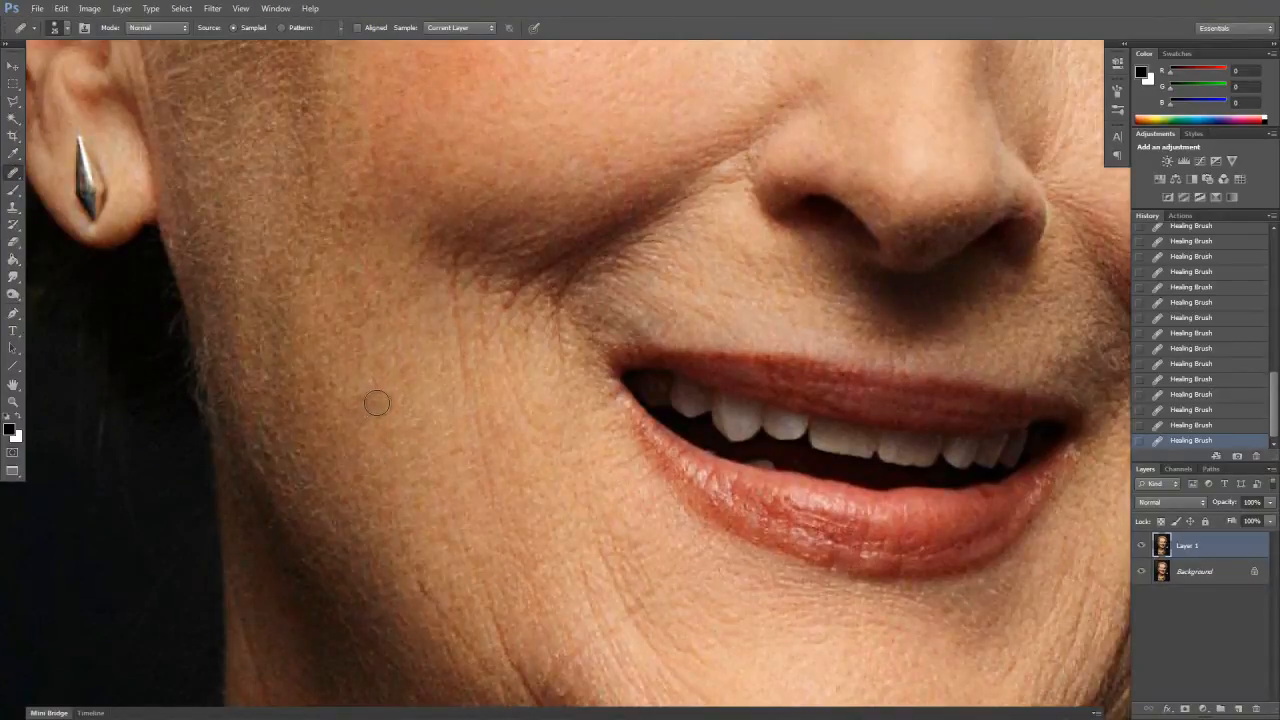
drag(423, 446, 423, 418)
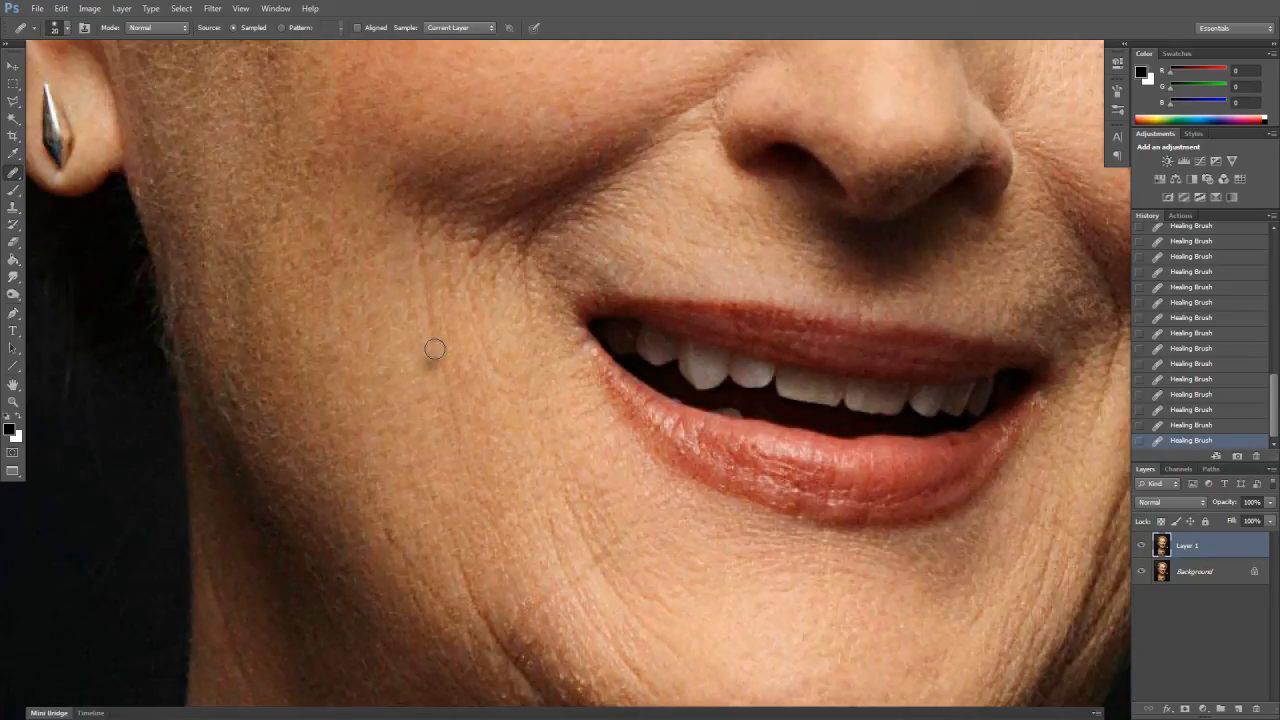
alt+click(431, 282)
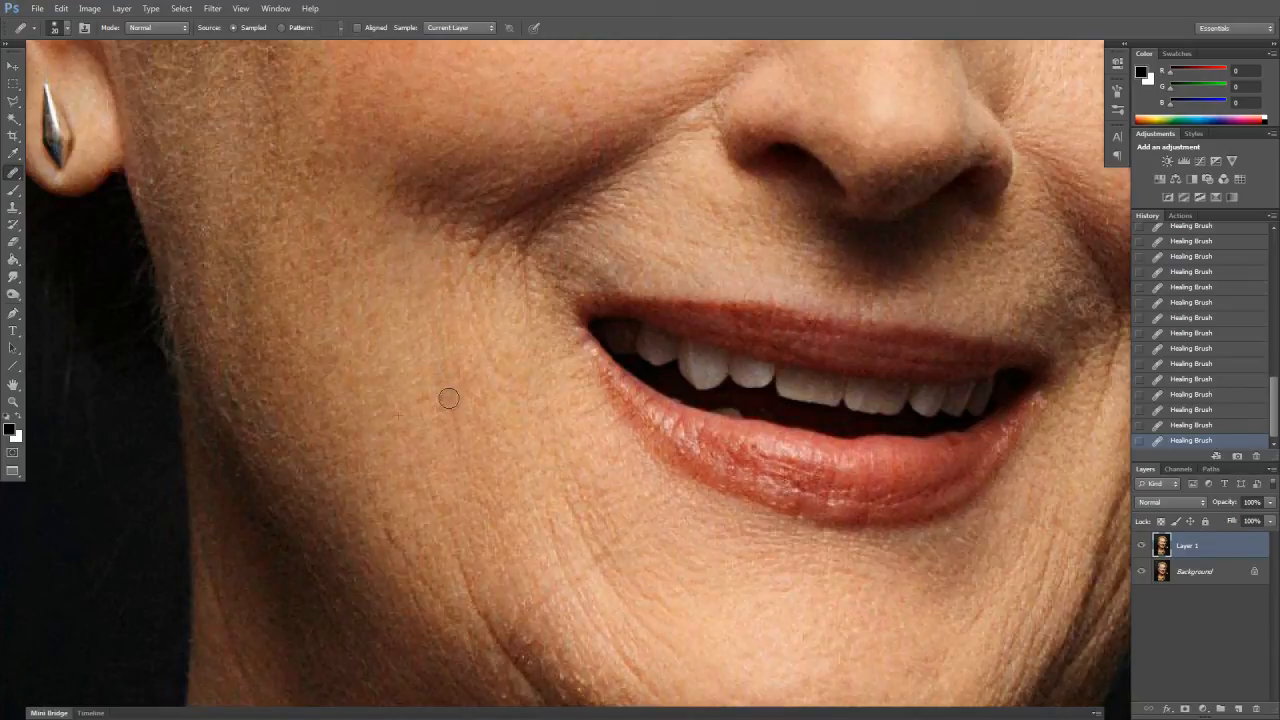
alt+click(392, 411)
click(452, 411)
click(459, 410)
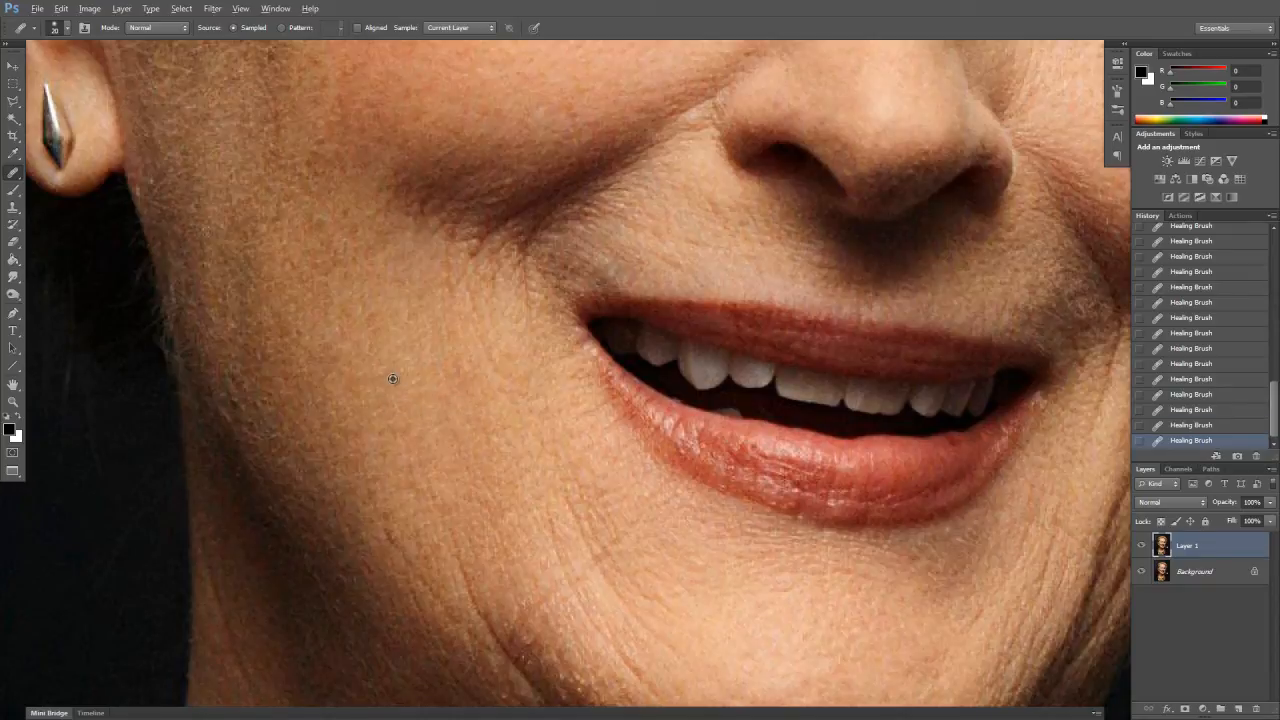
Heal the short vertical wrinkles directly beneath the smile fold on the image's left cheek
mouse_move(473, 277)
mouse_down()
mouse_move(491, 231)
mouse_move(449, 223)
mouse_move(430, 233)
mouse_move(428, 268)
mouse_move(443, 230)
mouse_move(423, 211)
mouse_move(438, 287)
mouse_move(435, 227)
mouse_up()
alt+click(447, 295)
alt+click(409, 303)
alt+click(393, 317)
alt+click(369, 319)
alt+click(395, 319)
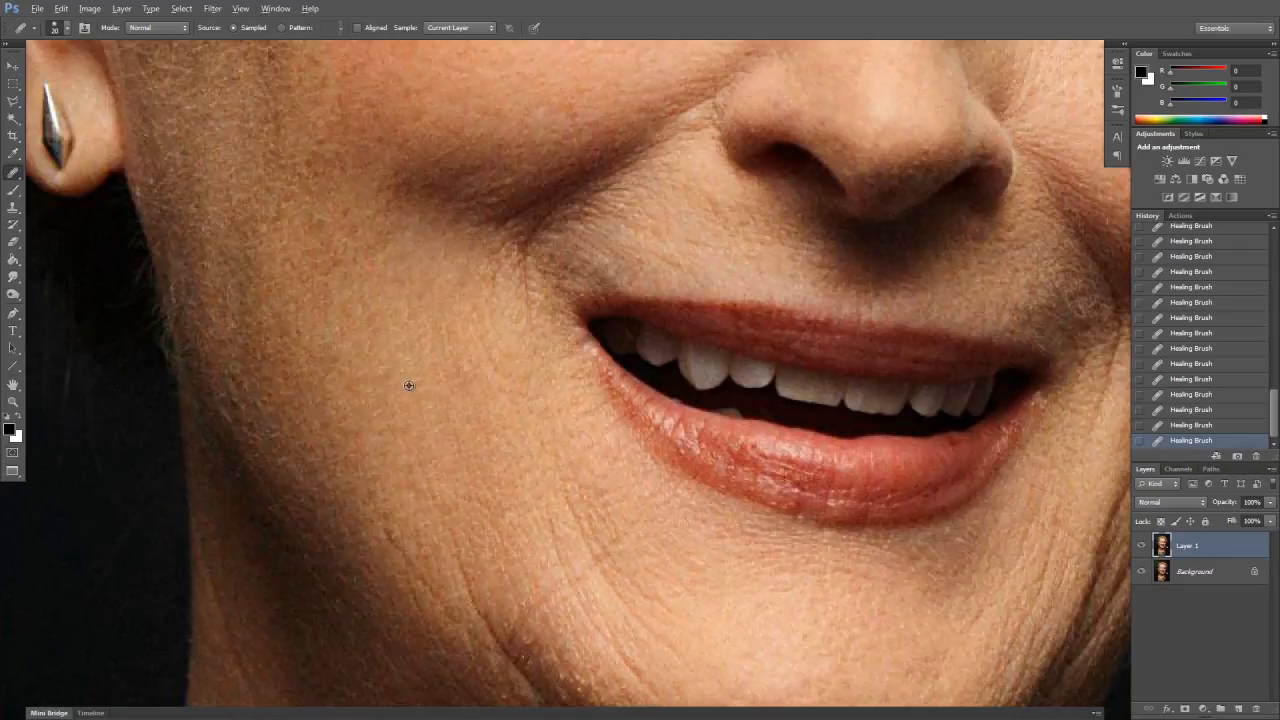
Heal the curved wrinkles between the image's left mouth corner and the chin using resampled nearby skin
drag(476, 426, 434, 351)
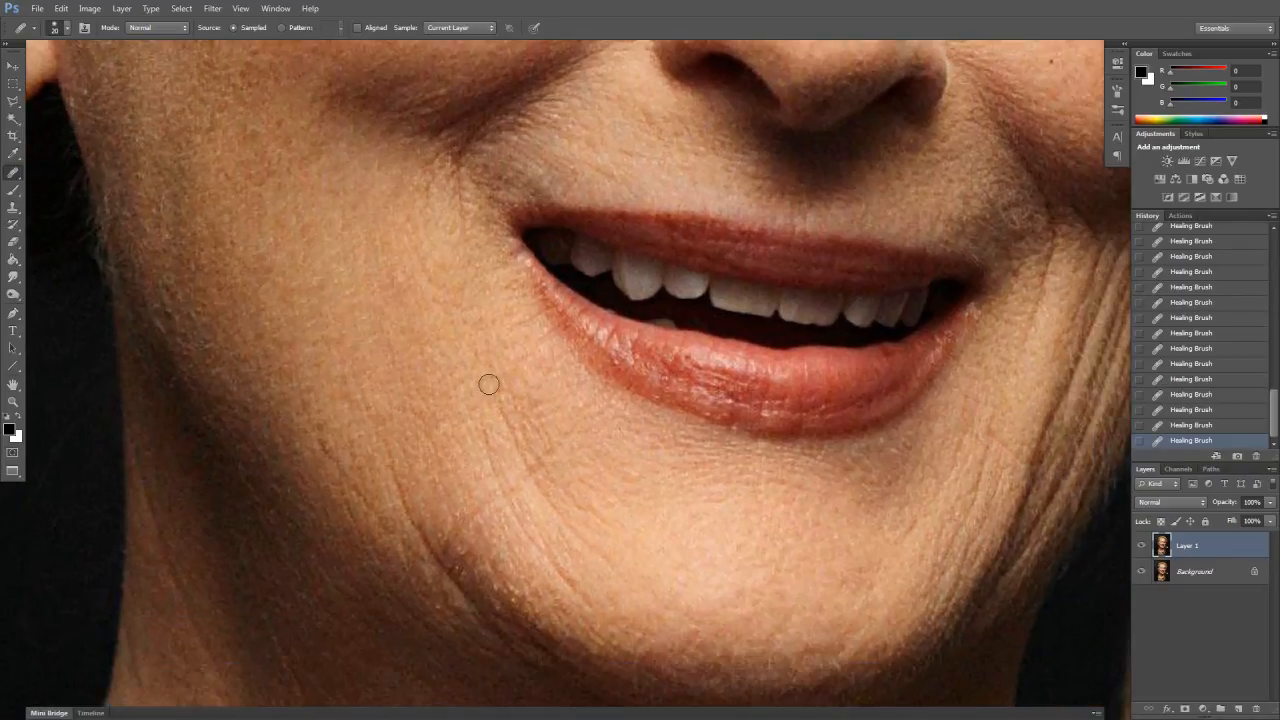
alt+click(580, 422)
mouse_move(557, 450)
mouse_down()
mouse_move(531, 411)
mouse_move(555, 446)
mouse_move(514, 404)
mouse_move(511, 420)
mouse_move(546, 458)
mouse_move(550, 509)
mouse_move(538, 480)
mouse_move(605, 555)
mouse_move(627, 548)
mouse_move(585, 506)
mouse_up()
alt+click(563, 421)
alt+click(547, 418)
alt+click(629, 514)
alt+click(566, 530)
drag(492, 439, 520, 512)
drag(488, 461, 504, 511)
alt+click(422, 413)
drag(487, 432, 486, 462)
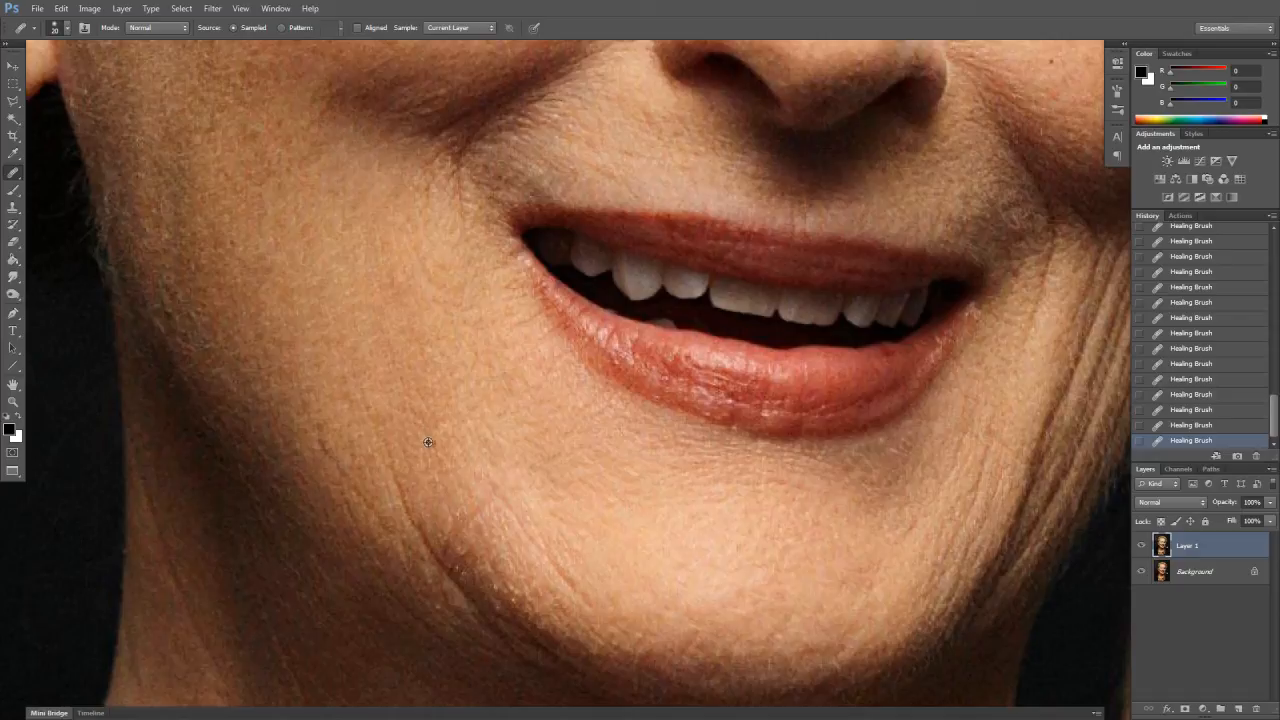
Heal the remaining fine lines lower on the image's left side of the chin, towards the jaw
alt+click(613, 508)
drag(548, 547, 586, 589)
mouse_move(512, 507)
mouse_down()
mouse_move(492, 492)
mouse_move(448, 538)
mouse_up()
alt+click(552, 527)
drag(549, 497, 532, 471)
alt+click(515, 481)
mouse_move(433, 492)
mouse_down()
mouse_move(426, 500)
mouse_move(436, 488)
mouse_up()
alt+click(529, 467)
Heal the creases where the smile fold meets the cheek beside the image's left mouth corner
scroll(540, 517, up, 5)
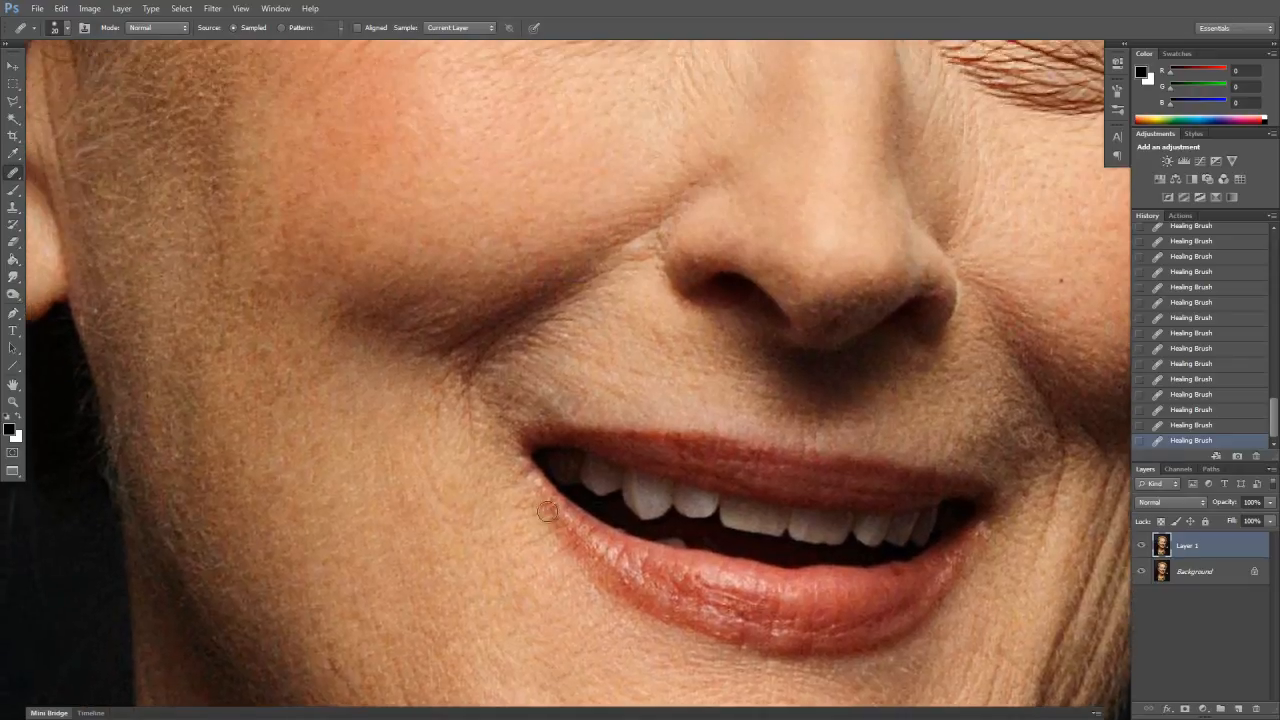
alt+click(407, 488)
drag(466, 413, 465, 378)
drag(394, 429, 400, 391)
Heal the small marks on the skin next to the lower lip near the image's left mouth corner
mouse_move(394, 676)
mouse_down()
mouse_move(404, 375)
mouse_move(386, 366)
mouse_up()
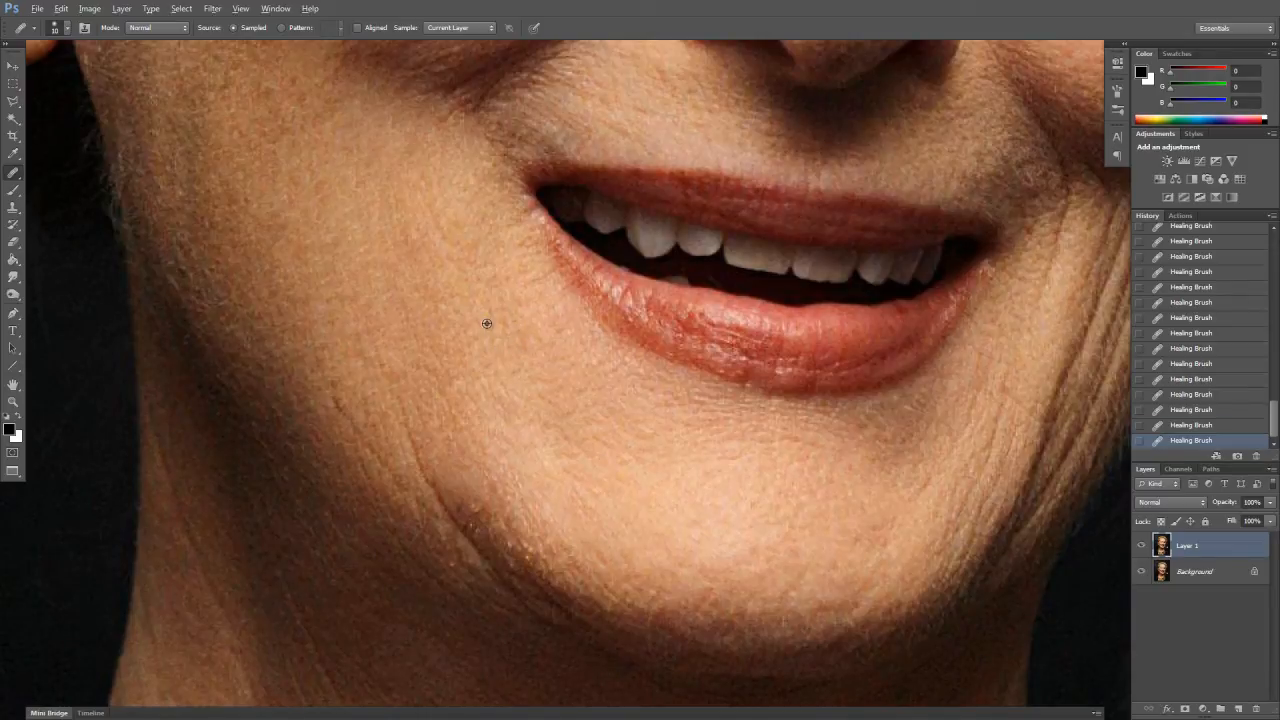
click(517, 292)
drag(534, 259, 528, 250)
drag(558, 330, 522, 342)
click(441, 244)
Examine the Healing Brush's size, hardness and spacing settings
click(66, 30)
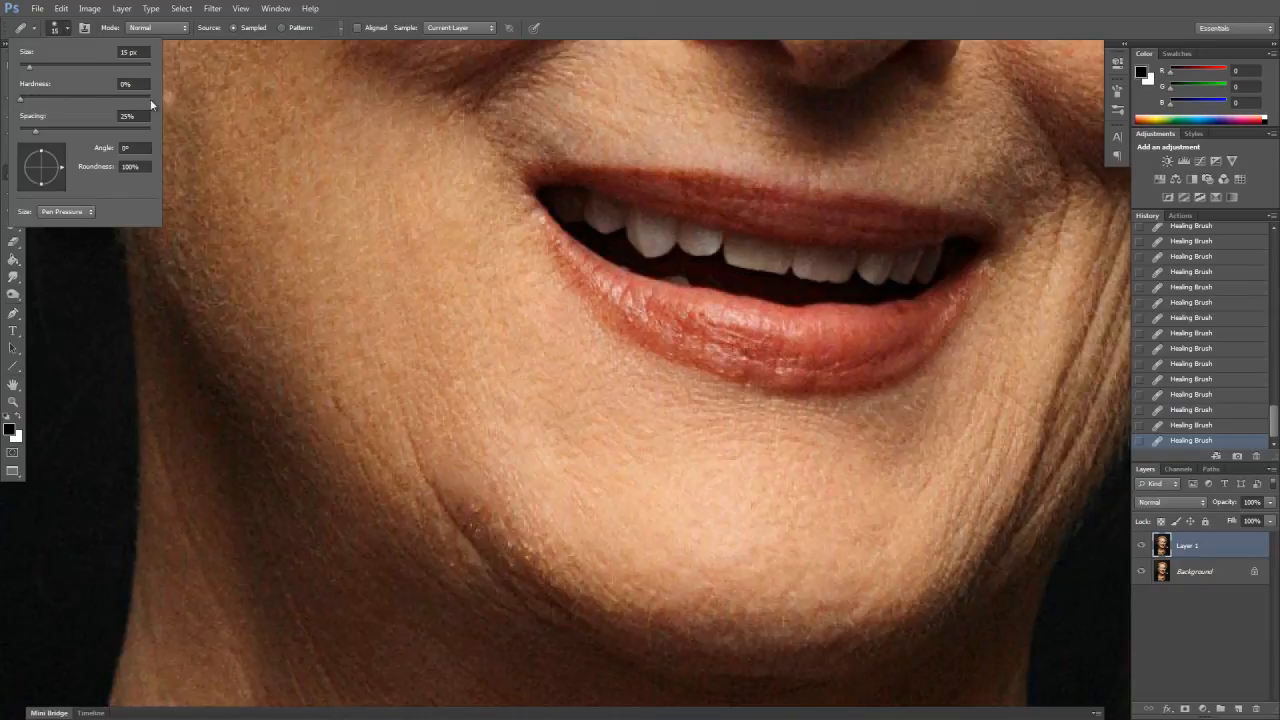
click(66, 30)
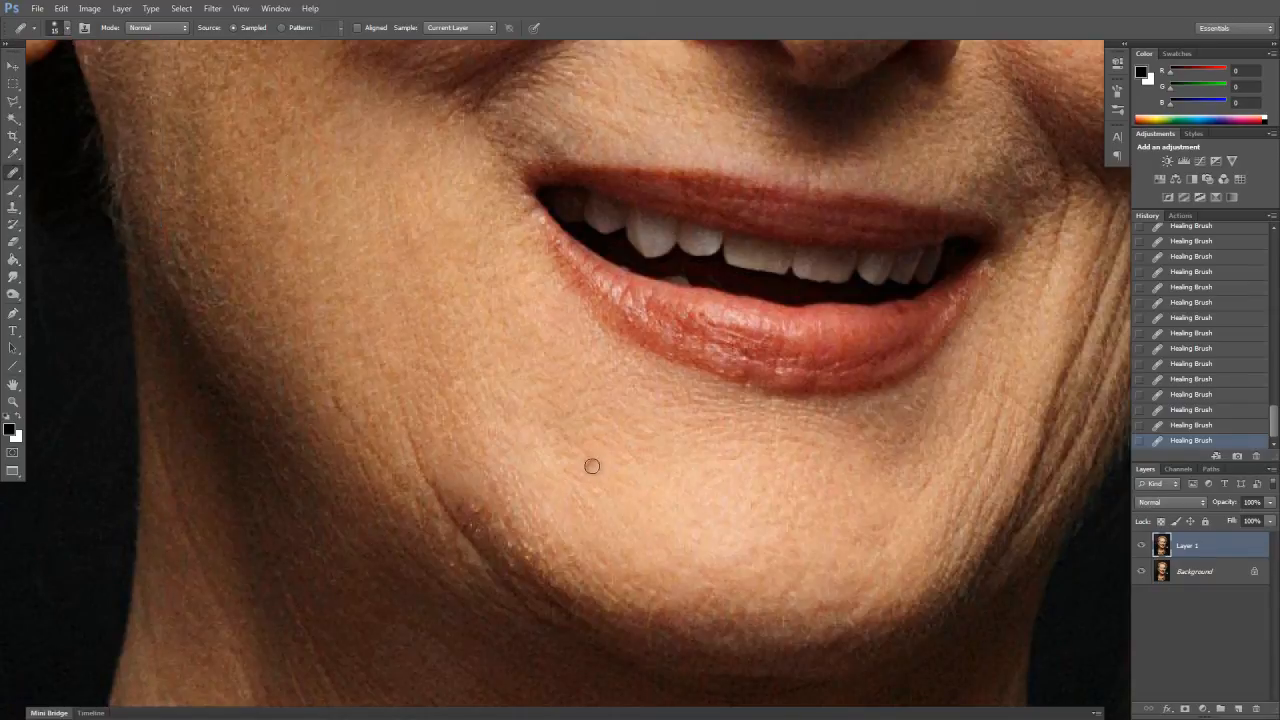
right_click(616, 372)
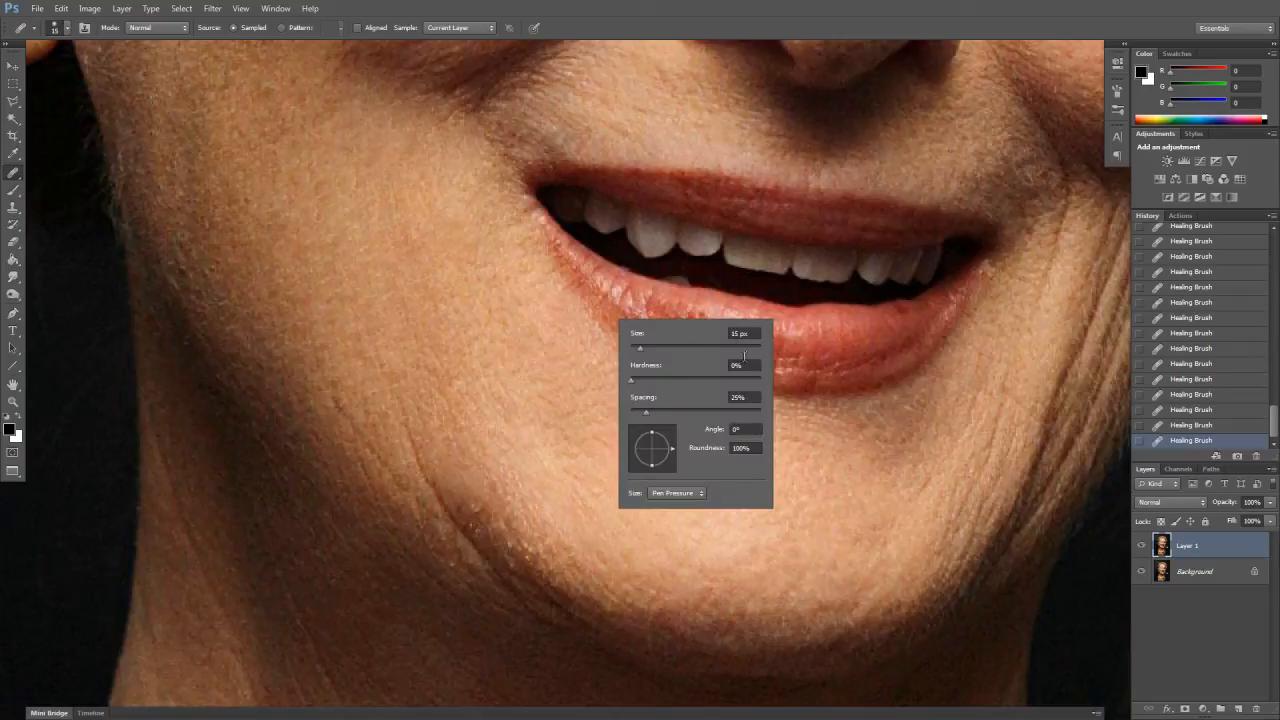
click(539, 404)
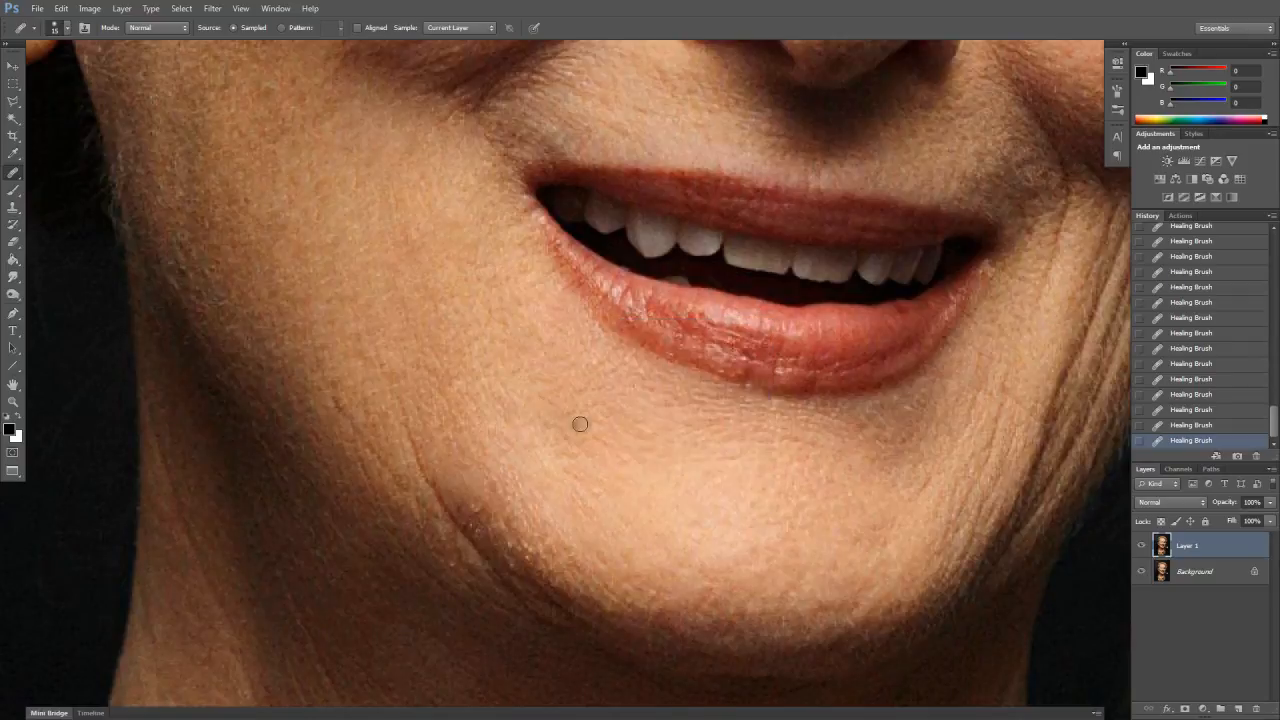
Set the brush size to 25 px and heal the skin below the lower lip with texture sampled from the chin
key(bracketright)
key(bracketright)
key(bracketright)
key(bracketright)
key(bracketleft)
key(bracketleft)
key(bracketleft)
key(bracketleft)
key(bracketright)
key(bracketright)
alt+click(707, 490)
click(797, 442)
scroll(483, 380, down, 2)
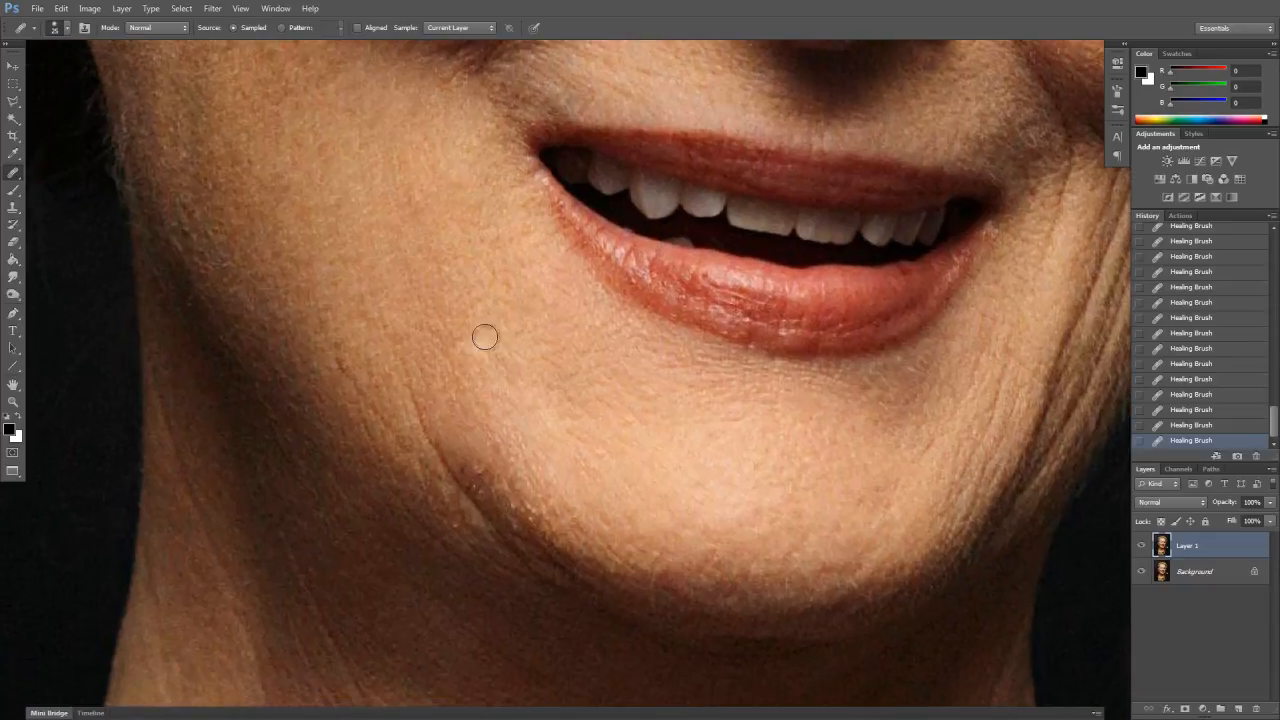
Reduce the brush size and heal the upper part of the jaw crease on the image's left side of the chin
key(bracketleft)
alt+click(420, 351)
mouse_move(371, 410)
mouse_down()
mouse_move(337, 358)
mouse_move(382, 421)
mouse_up()
mouse_move(465, 373)
mouse_down()
mouse_move(417, 400)
mouse_move(406, 326)
mouse_up()
alt+click(344, 384)
drag(280, 411, 272, 404)
drag(244, 414, 219, 379)
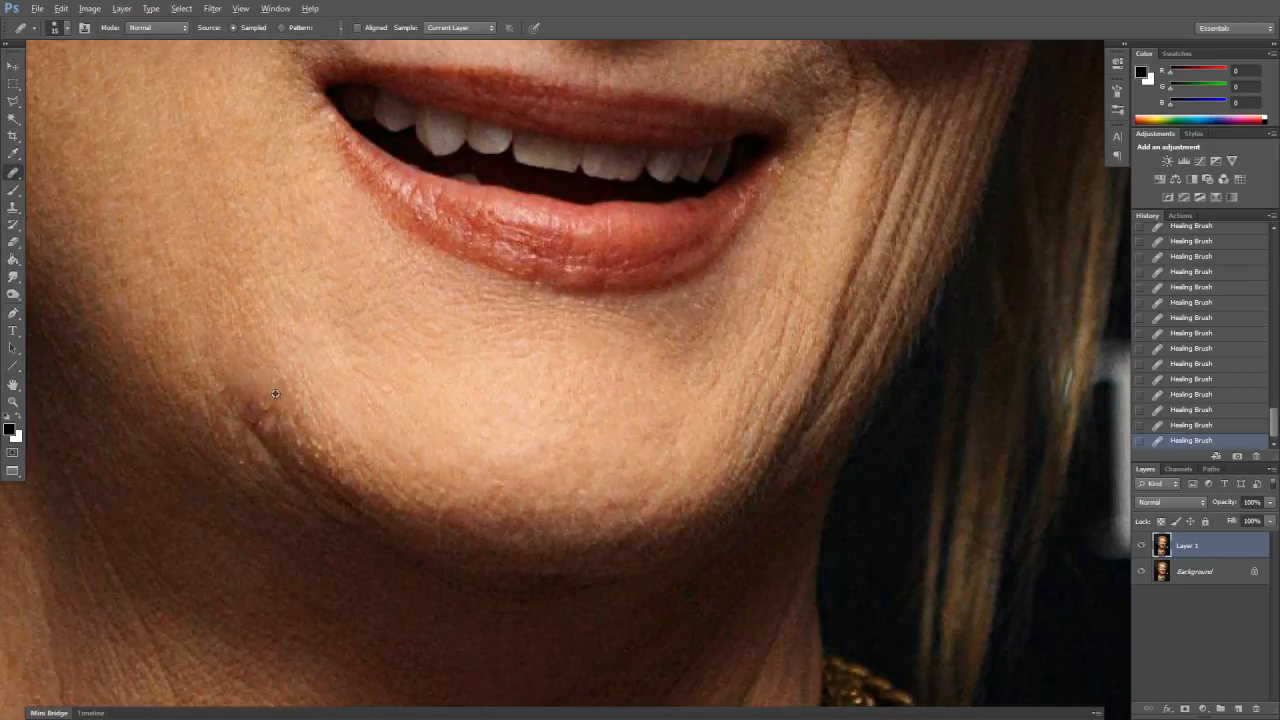
Heal the lower, darker part of the crease beside the chin on the image's left, including its dark patch
drag(262, 428, 284, 462)
drag(236, 414, 230, 392)
drag(296, 451, 316, 455)
drag(264, 420, 256, 432)
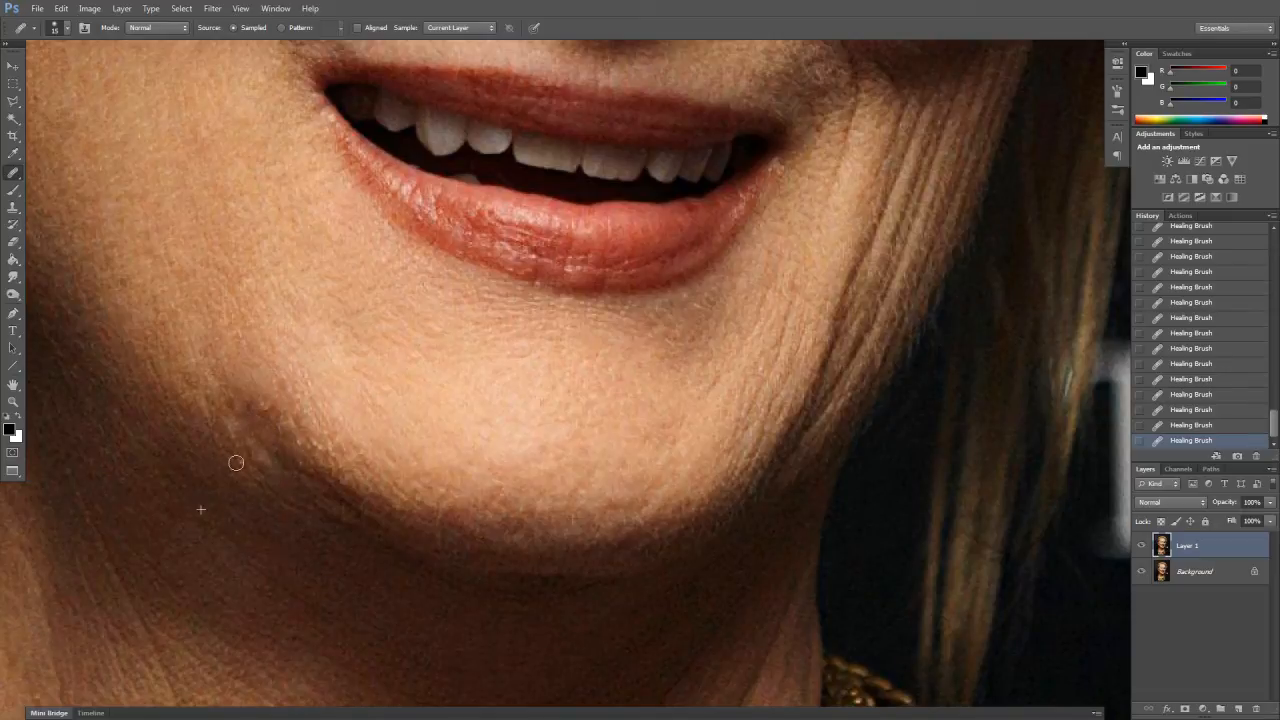
click(266, 457)
click(235, 430)
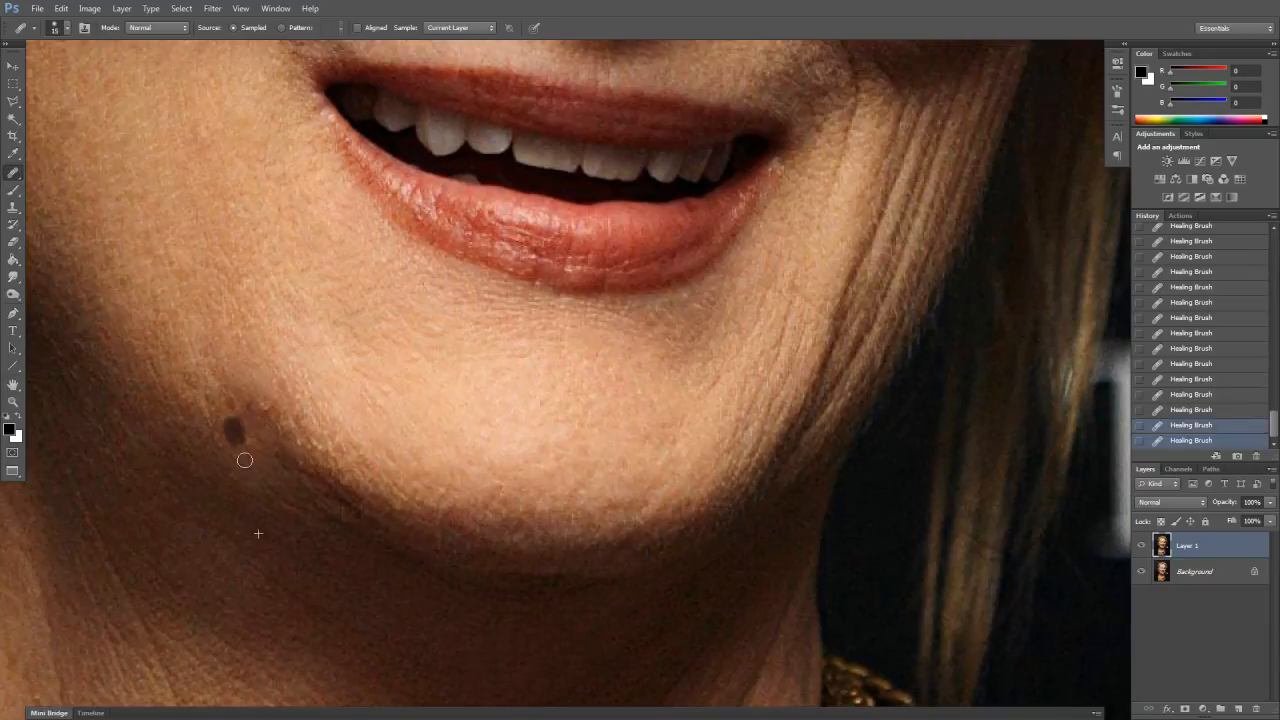
click(207, 408)
click(232, 406)
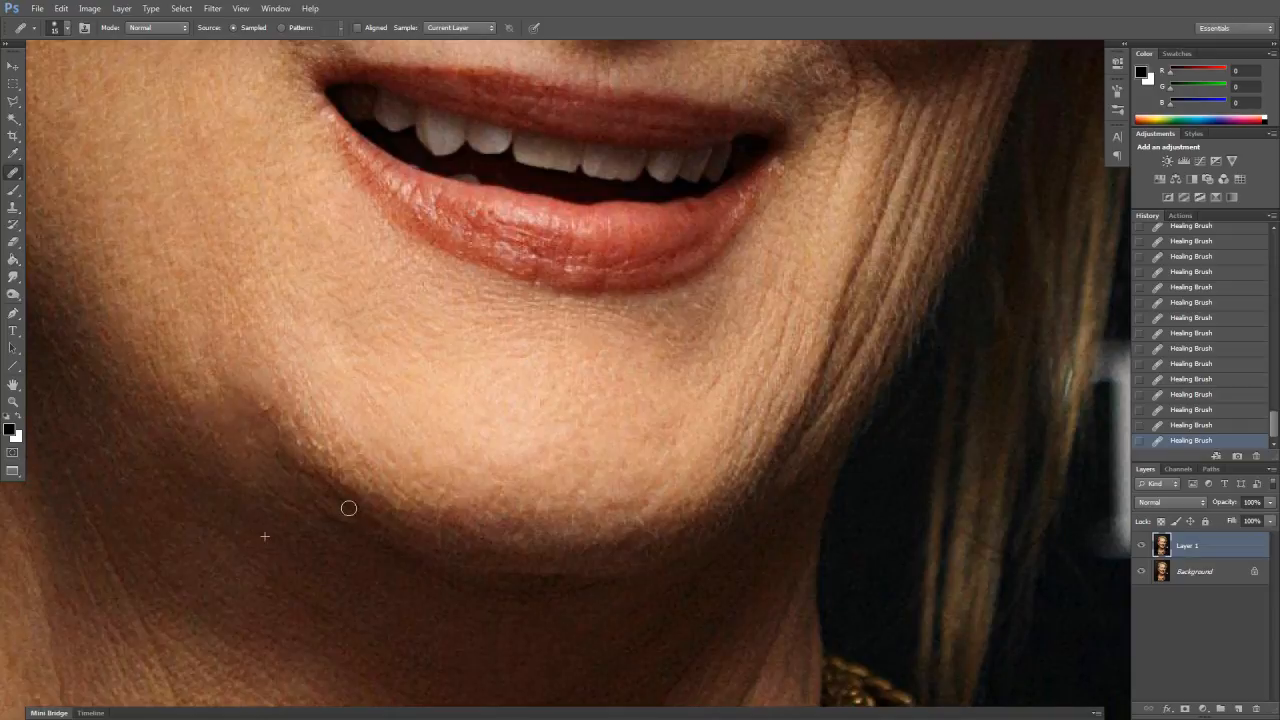
click(311, 466)
Heal the remaining marks around the underside of the chin using nearby sampled skin
drag(373, 528, 373, 446)
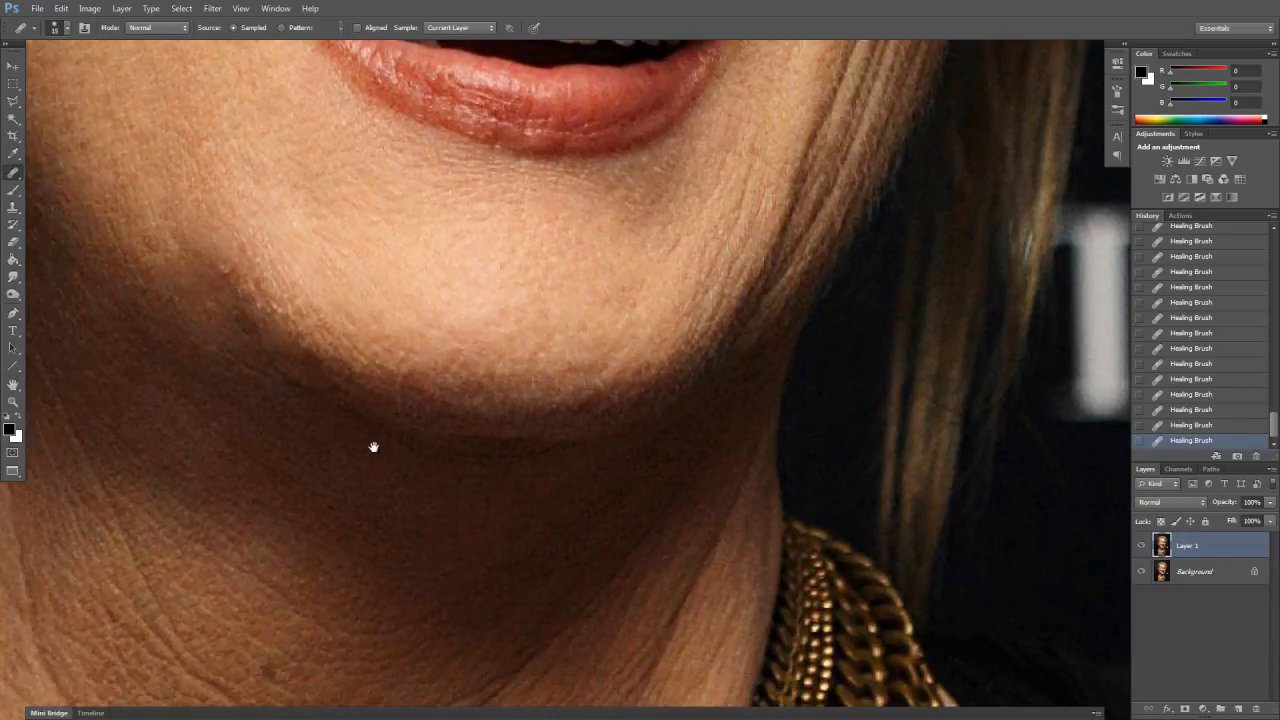
click(334, 500)
alt+click(346, 498)
mouse_move(273, 433)
mouse_down()
mouse_move(449, 423)
mouse_move(383, 380)
mouse_move(346, 463)
mouse_move(388, 450)
mouse_move(273, 455)
mouse_up()
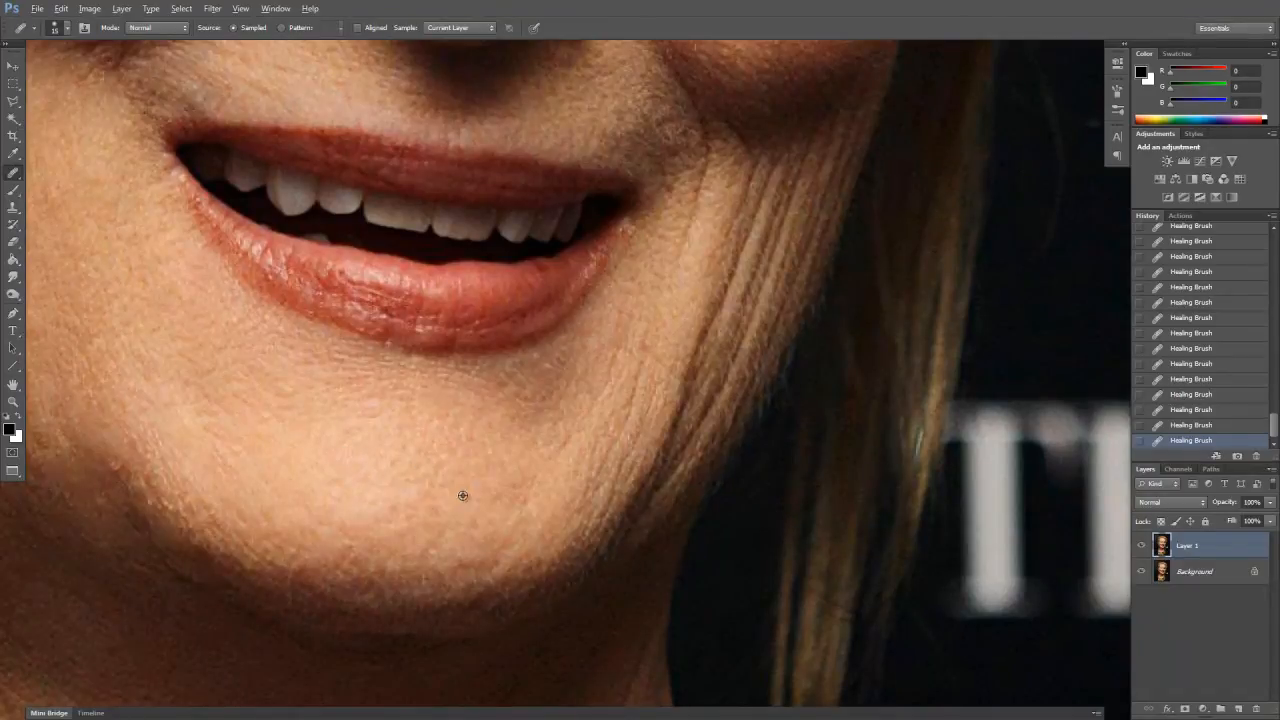
click(483, 577)
click(154, 507)
Heal the innermost fine lines between the chin and the deep cheek folds on the image's right side
drag(394, 463, 309, 466)
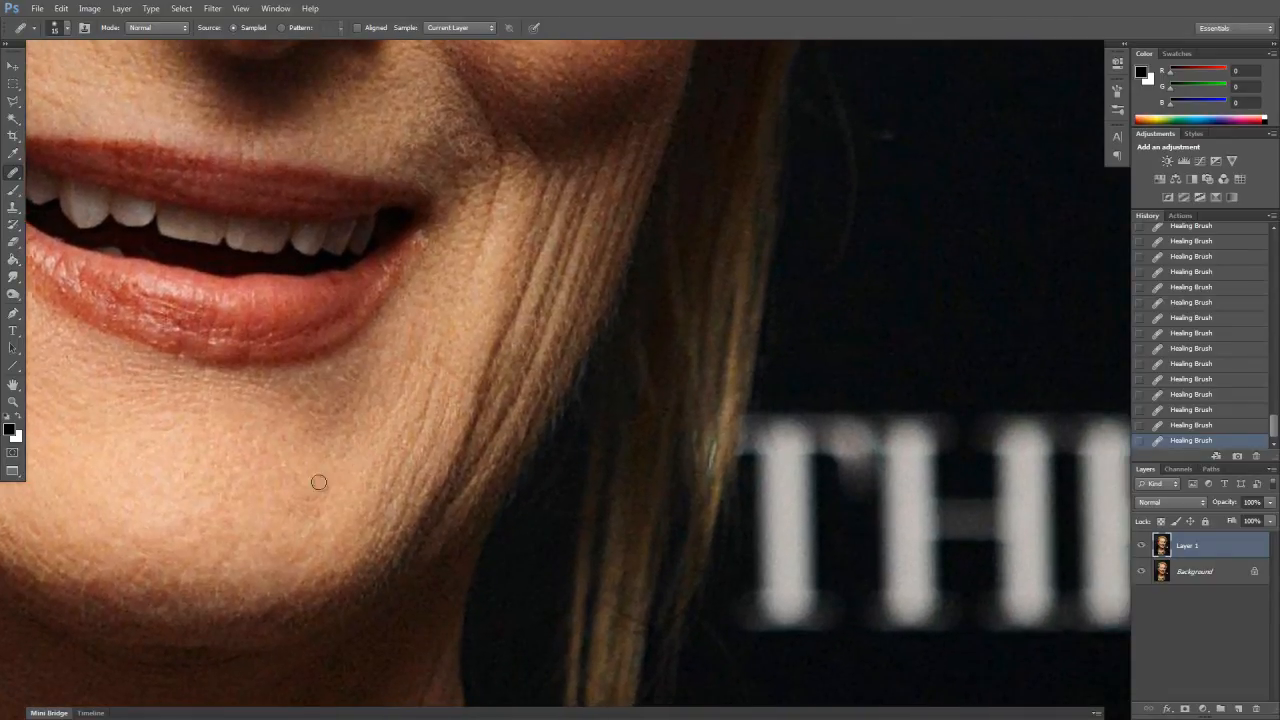
click(400, 404)
mouse_move(417, 436)
mouse_down()
mouse_move(404, 456)
mouse_move(432, 388)
mouse_up()
drag(402, 471, 366, 519)
alt+click(378, 495)
mouse_move(418, 479)
mouse_down()
mouse_move(454, 411)
mouse_move(361, 517)
mouse_up()
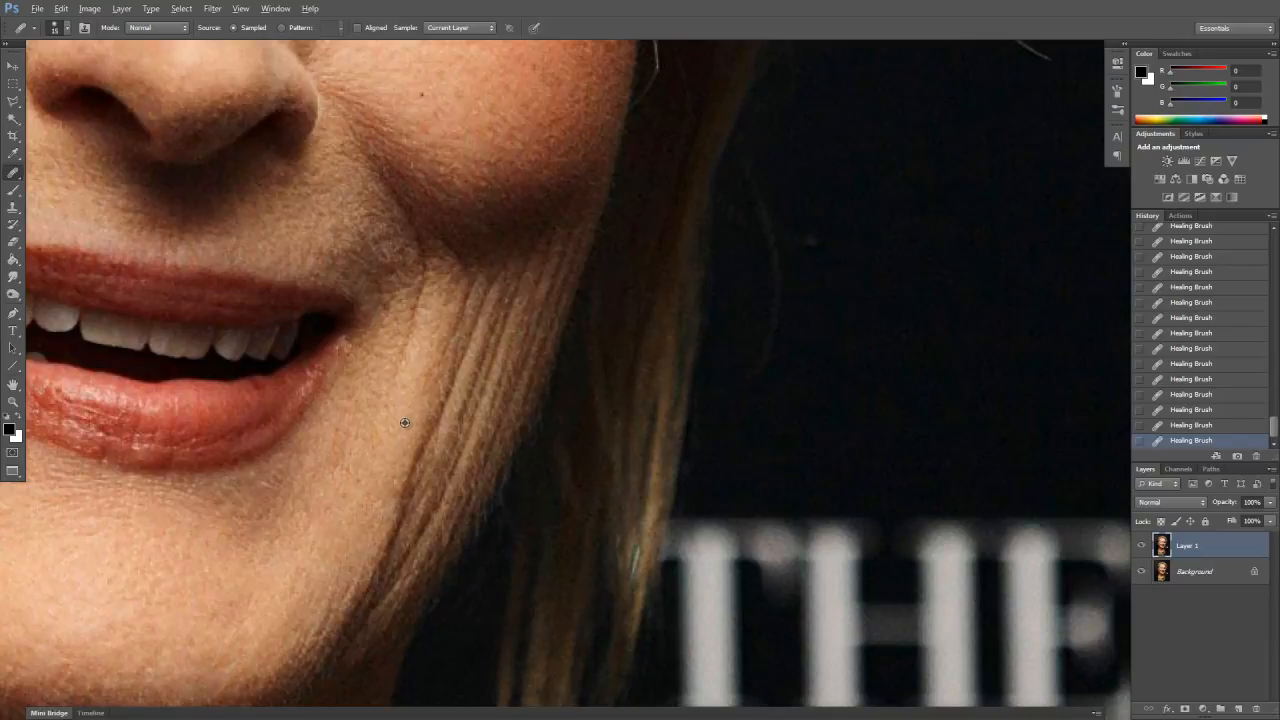
mouse_move(400, 391)
mouse_down()
mouse_move(394, 457)
mouse_move(380, 457)
mouse_move(385, 366)
mouse_up()
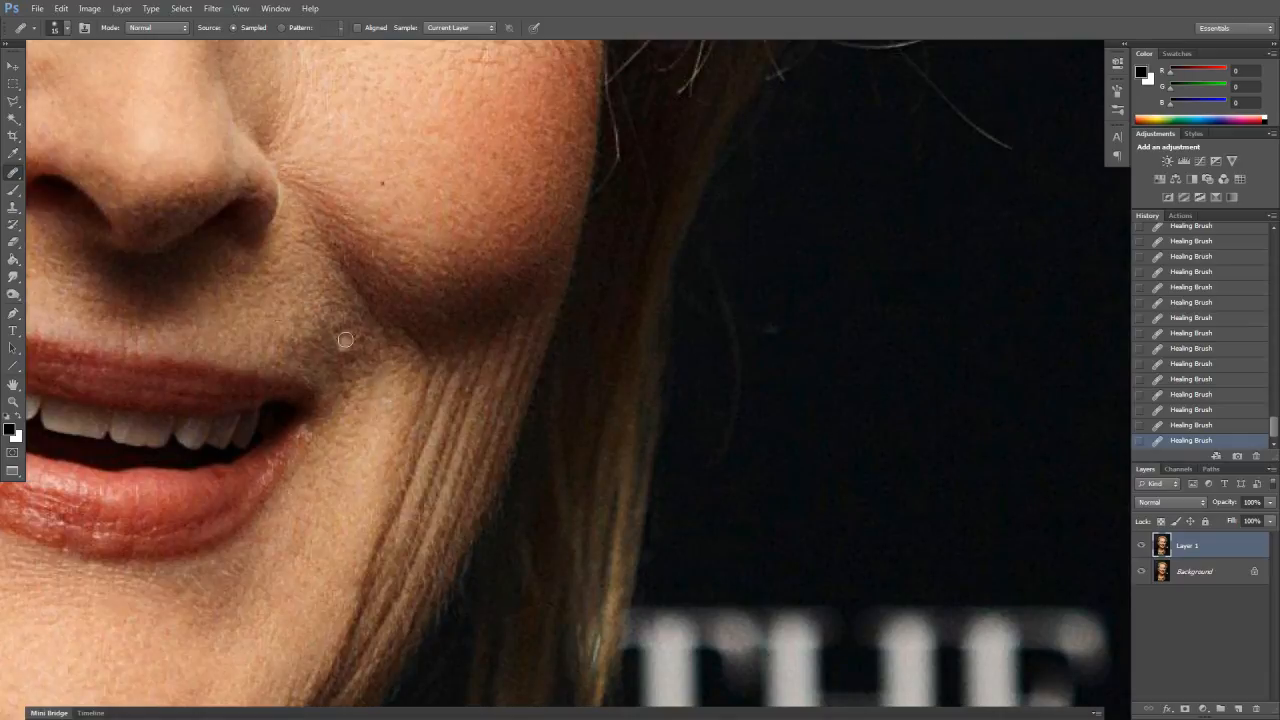
Heal the inner vertical cheek folds beside the image's right mouth corner, working down towards the jaw
drag(364, 424, 310, 419)
mouse_move(364, 329)
mouse_down()
mouse_move(348, 338)
mouse_move(370, 380)
mouse_move(353, 416)
mouse_move(366, 418)
mouse_up()
drag(309, 466, 341, 410)
mouse_move(396, 366)
mouse_down()
mouse_move(379, 405)
mouse_move(407, 350)
mouse_move(317, 564)
mouse_move(324, 543)
mouse_move(312, 578)
mouse_up()
drag(392, 364, 350, 452)
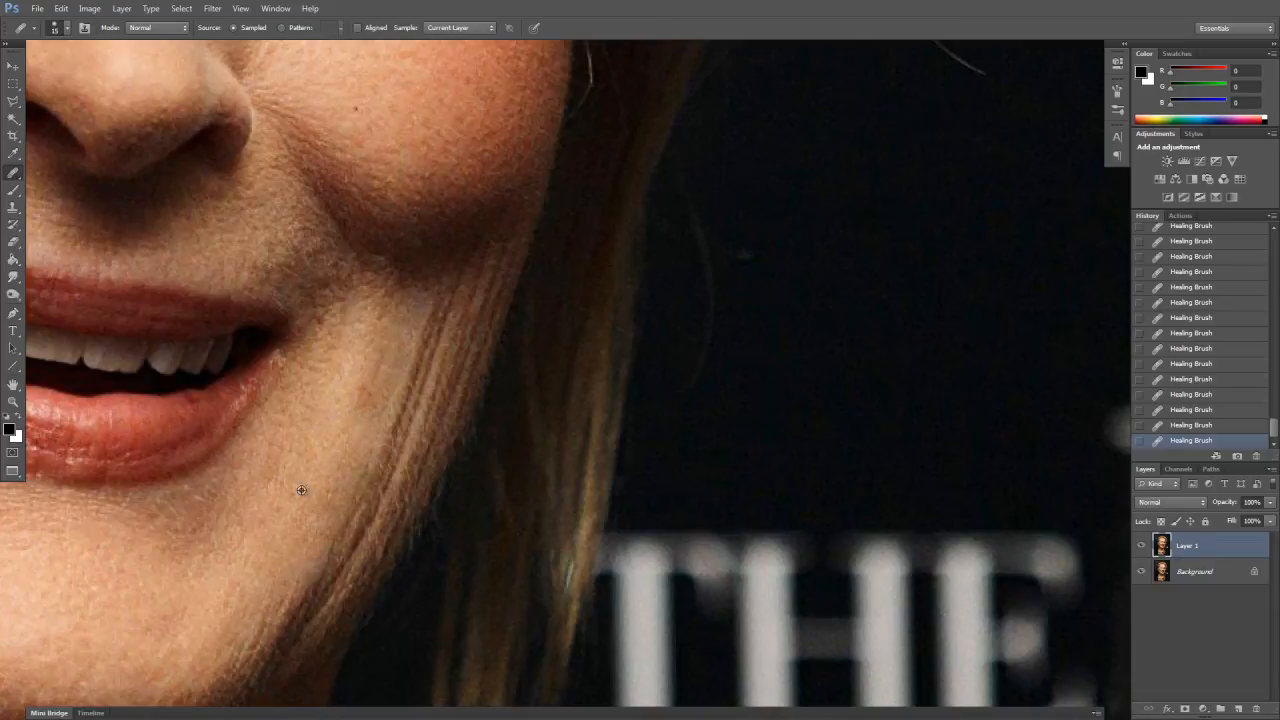
Heal the lower ends of the cheek folds along the jawline on the image's right side
alt+click(346, 422)
drag(368, 393, 381, 358)
mouse_move(345, 490)
mouse_down()
mouse_move(386, 380)
mouse_move(360, 438)
mouse_move(357, 394)
mouse_up()
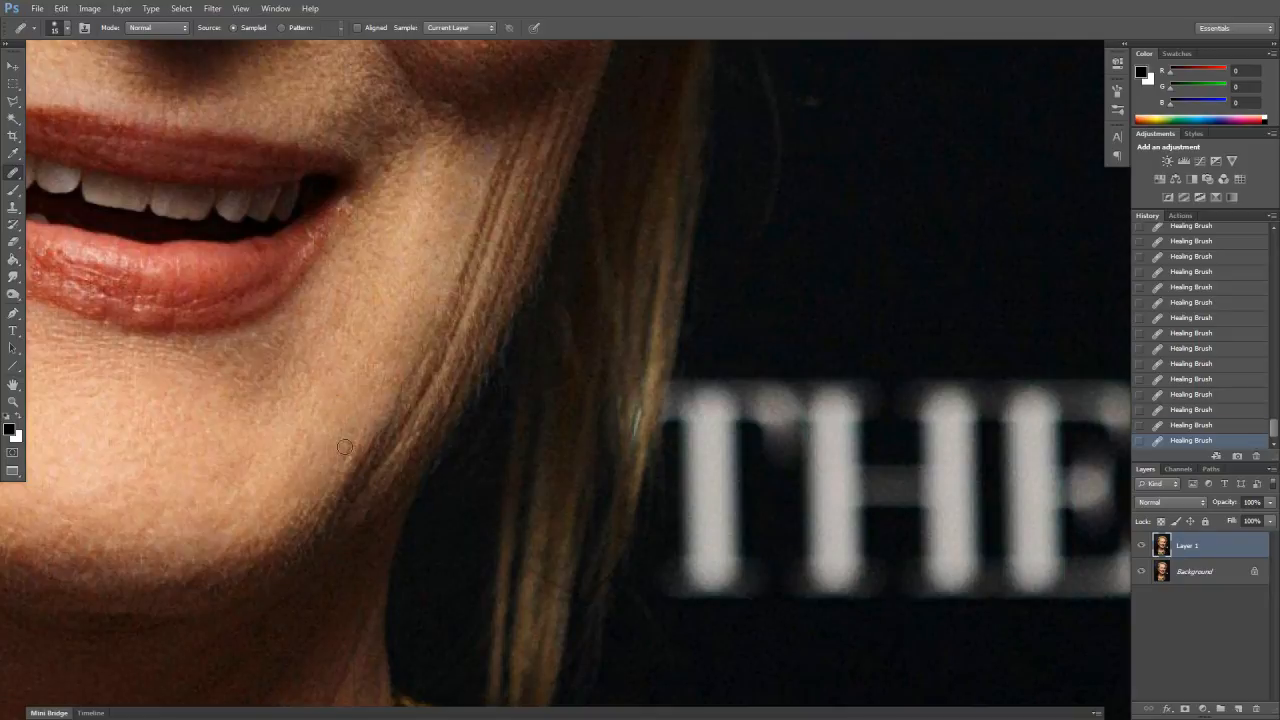
drag(401, 388, 356, 458)
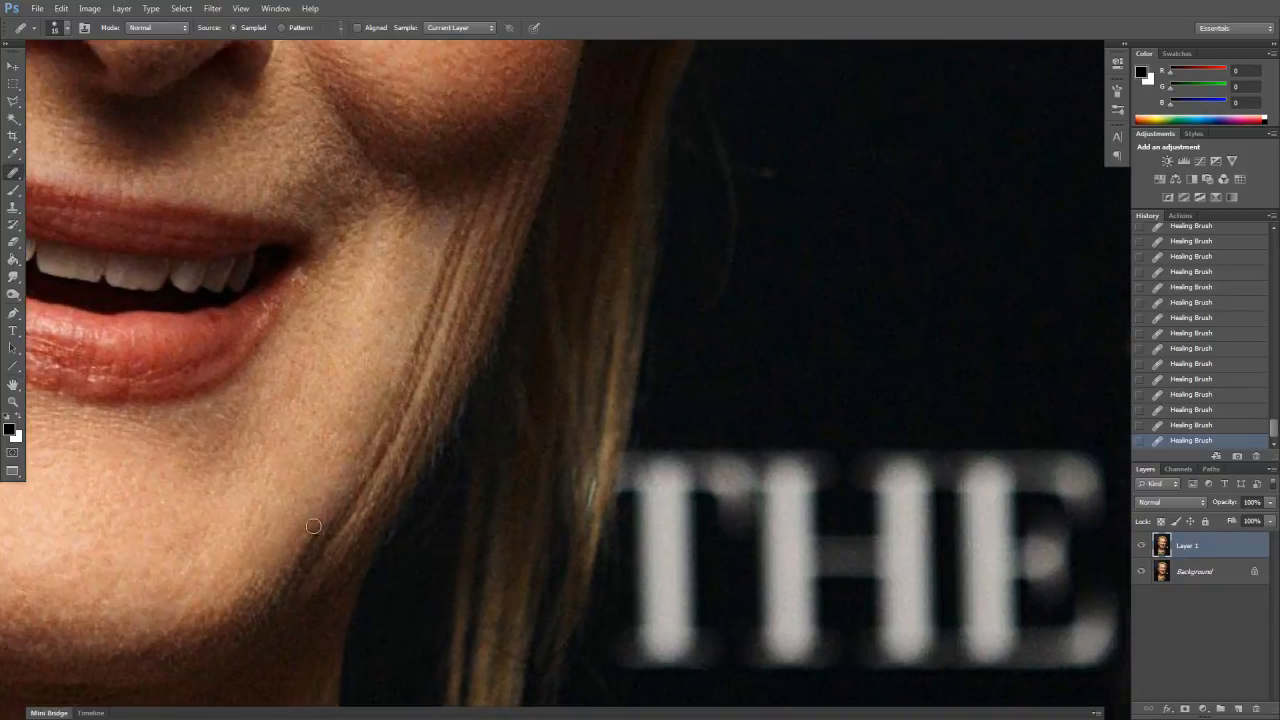
mouse_move(314, 517)
mouse_down()
mouse_move(297, 540)
mouse_move(360, 474)
mouse_move(340, 480)
mouse_up()
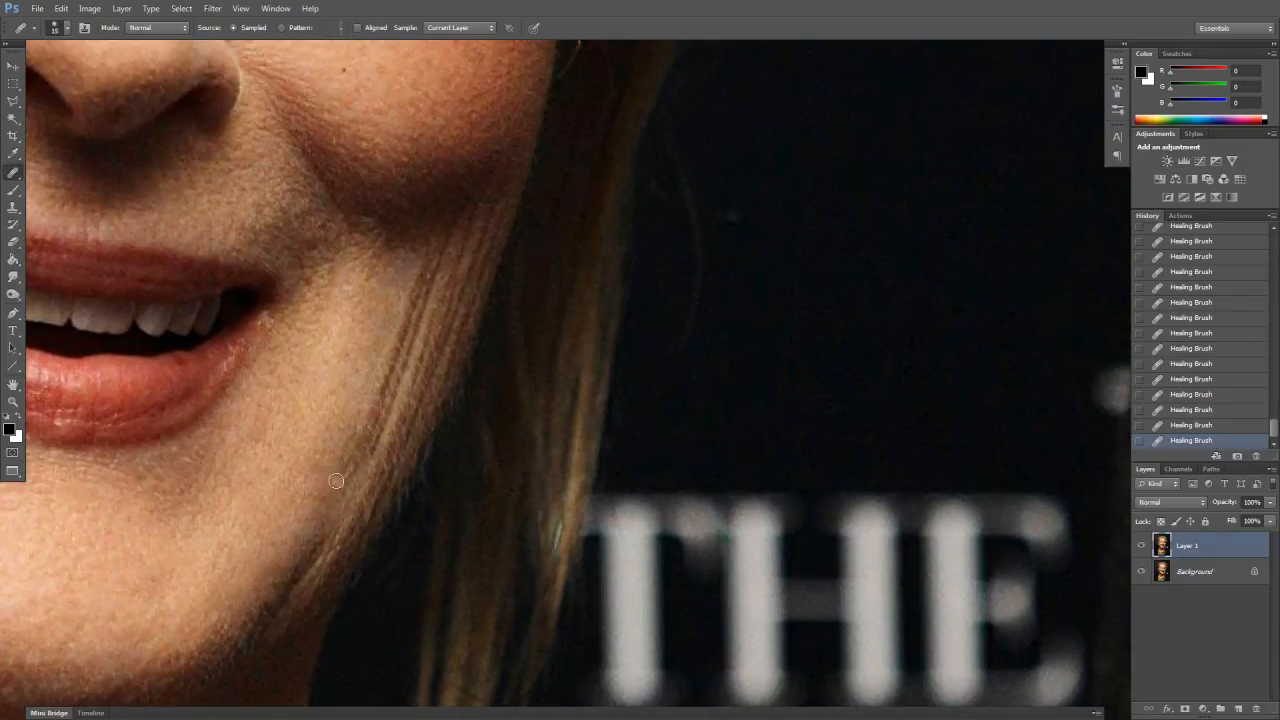
Heal the middle group of vertical folds on the image's right cheek below the cheekbone
mouse_move(384, 441)
mouse_down()
mouse_move(371, 459)
mouse_move(380, 427)
mouse_up()
mouse_move(383, 439)
mouse_down()
mouse_move(389, 390)
mouse_move(359, 447)
mouse_up()
drag(360, 381, 309, 469)
mouse_move(359, 410)
mouse_down()
mouse_move(335, 477)
mouse_move(381, 366)
mouse_move(340, 474)
mouse_up()
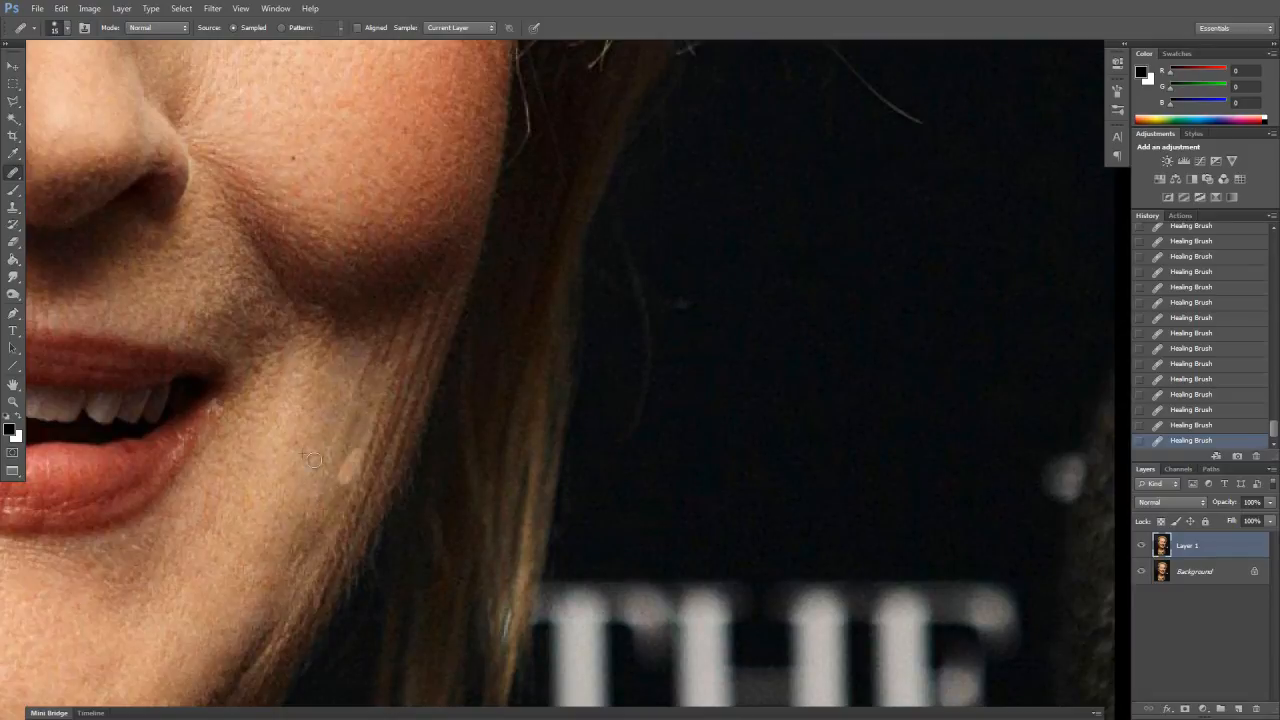
Heal the outer vertical folds on the image's right cheek with skin sampled beside the mouth
drag(383, 365, 401, 312)
drag(363, 391, 377, 352)
alt+click(333, 450)
mouse_move(319, 492)
mouse_down()
mouse_move(307, 429)
mouse_move(340, 415)
mouse_move(372, 357)
mouse_move(321, 471)
mouse_up()
alt+click(300, 408)
drag(376, 364, 408, 243)
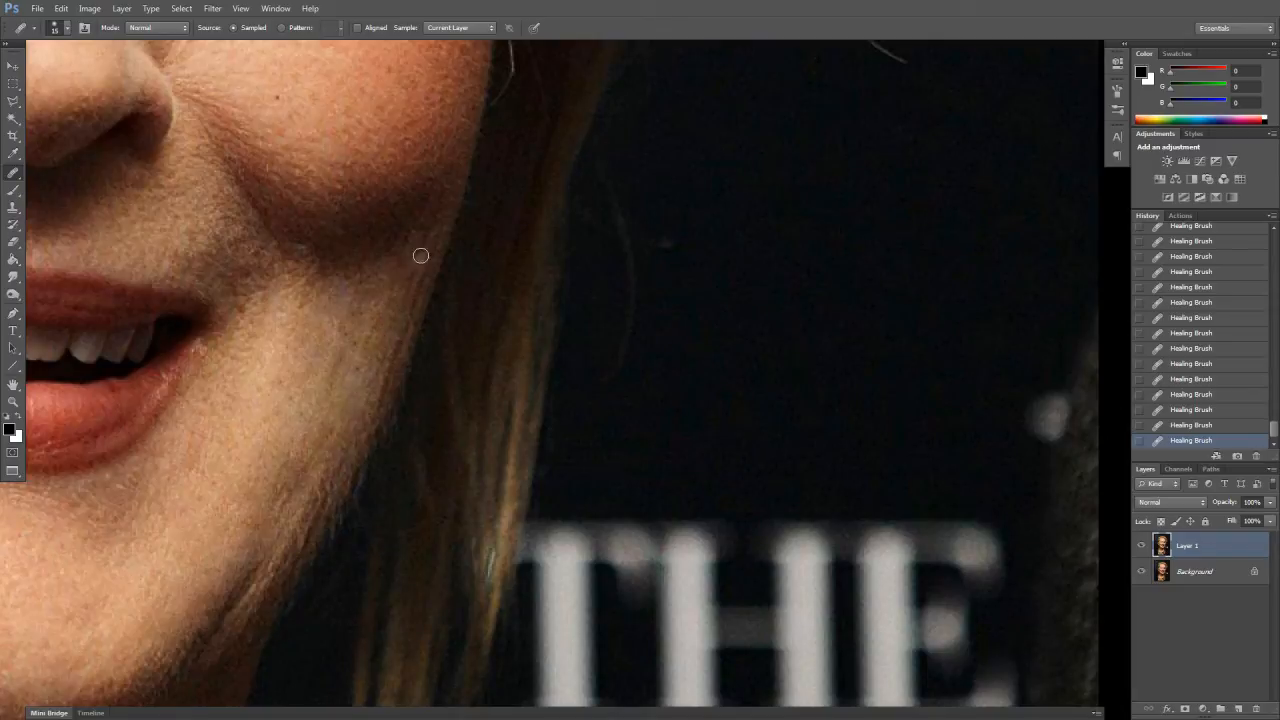
Heal the last fold lines along the edge of the face next to the hair on the image's right side
mouse_move(401, 305)
mouse_down()
mouse_move(420, 278)
mouse_move(379, 371)
mouse_move(423, 256)
mouse_up()
mouse_move(397, 348)
mouse_down()
mouse_move(377, 399)
mouse_move(350, 428)
mouse_up()
drag(409, 313, 388, 346)
drag(415, 283, 428, 252)
drag(410, 246, 416, 238)
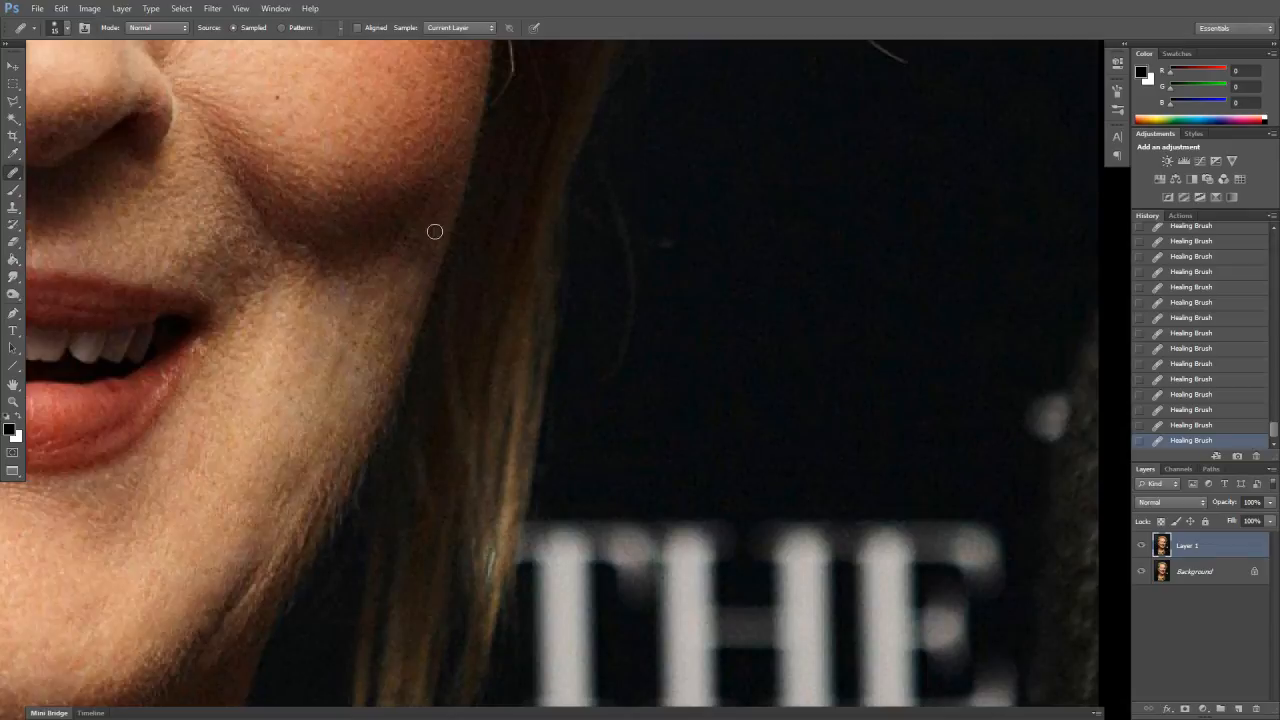
Step back six Healing Brush strokes made along the cheek edge beside the hair on the image's right side
drag(400, 334, 359, 435)
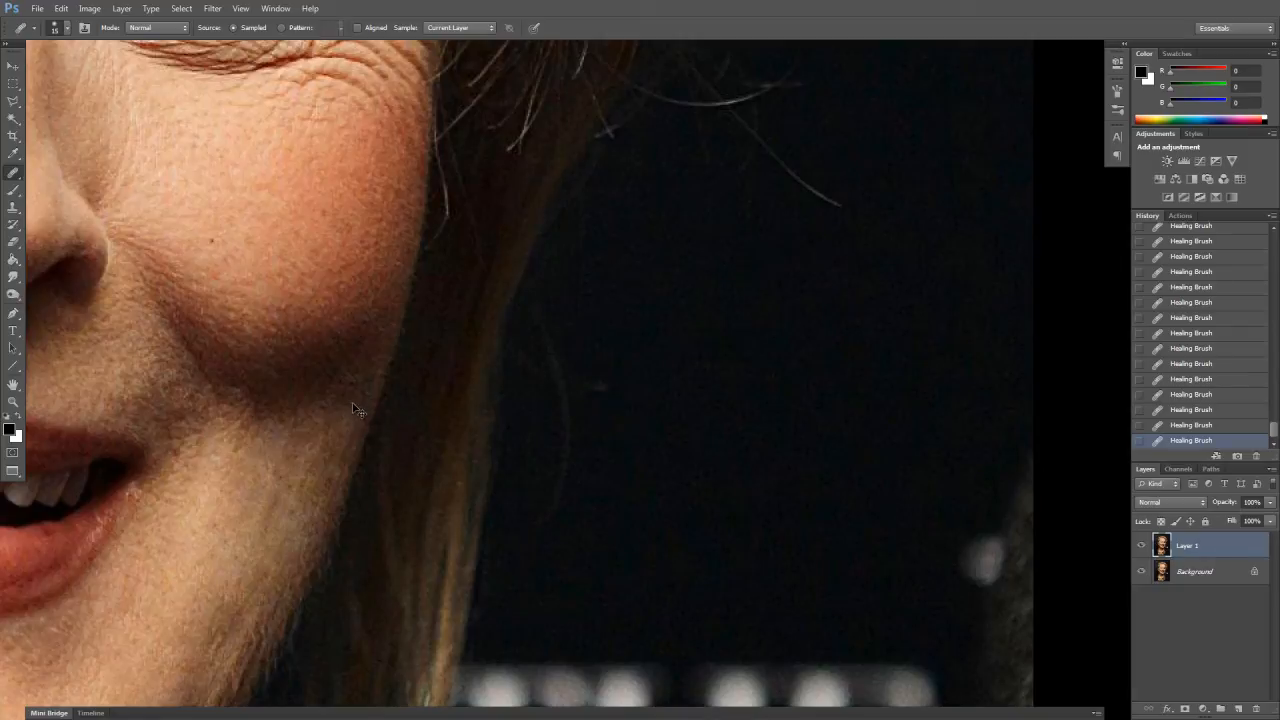
key(ctrl+alt+z)
key(ctrl+alt+z)
key(ctrl+alt+z)
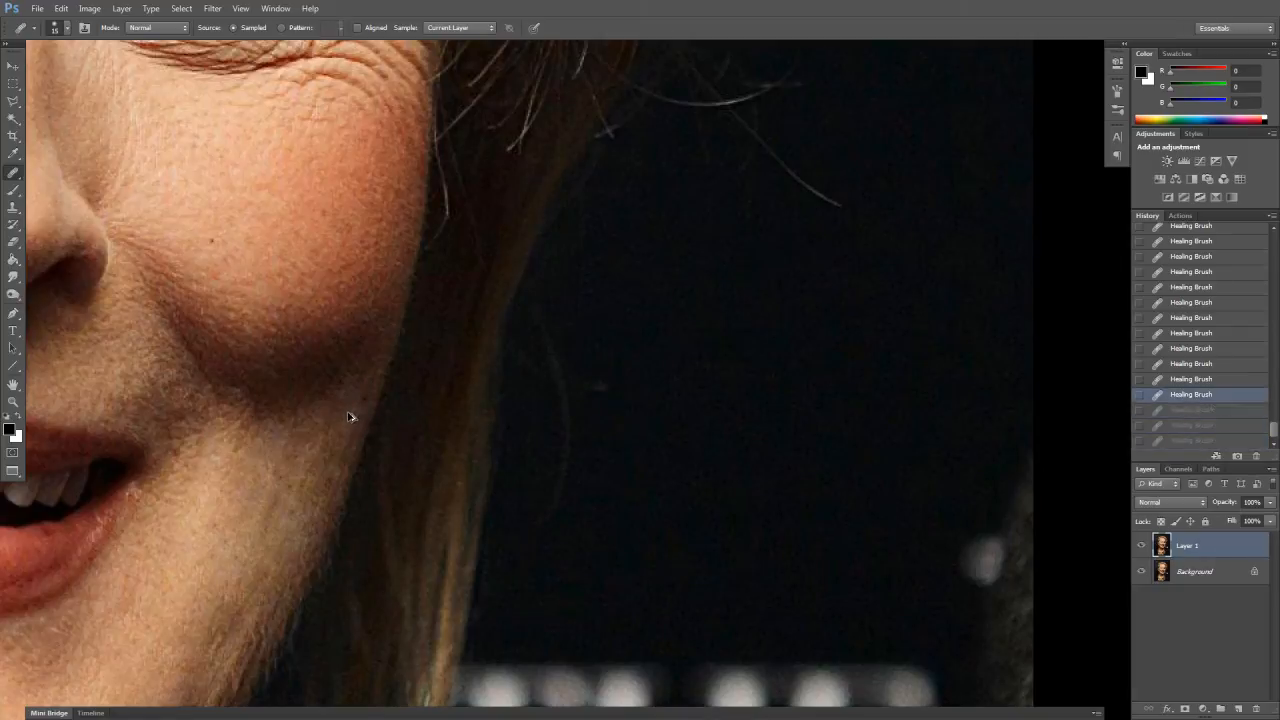
key(ctrl+alt+z)
key(ctrl+alt+z)
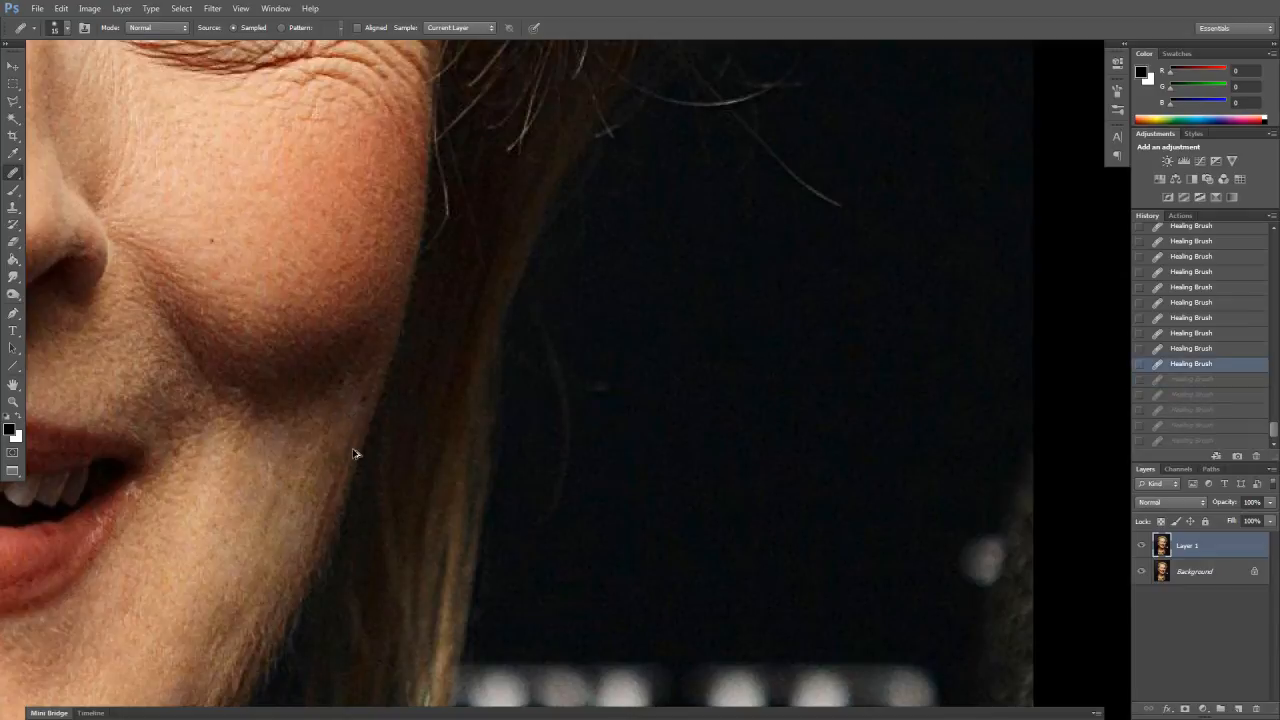
click(1182, 349)
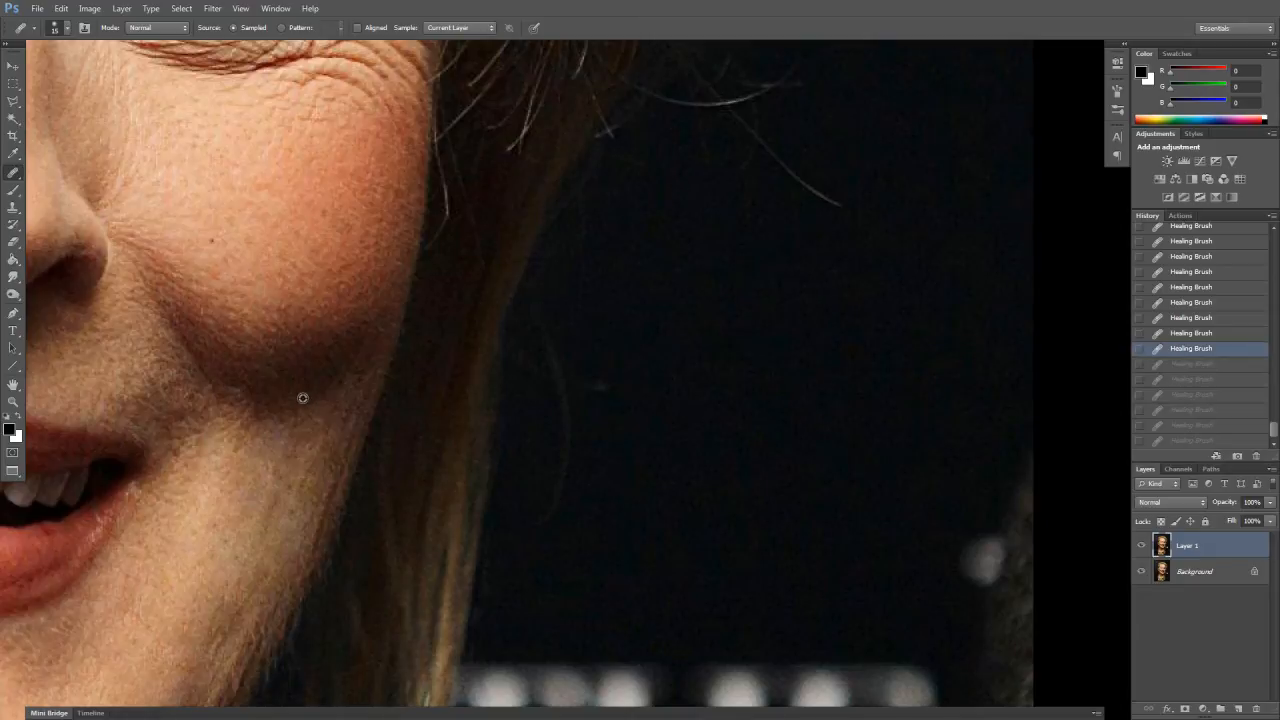
Heal the cheek edge beside the hair on the image's right side again, below the cheekbone
click(346, 380)
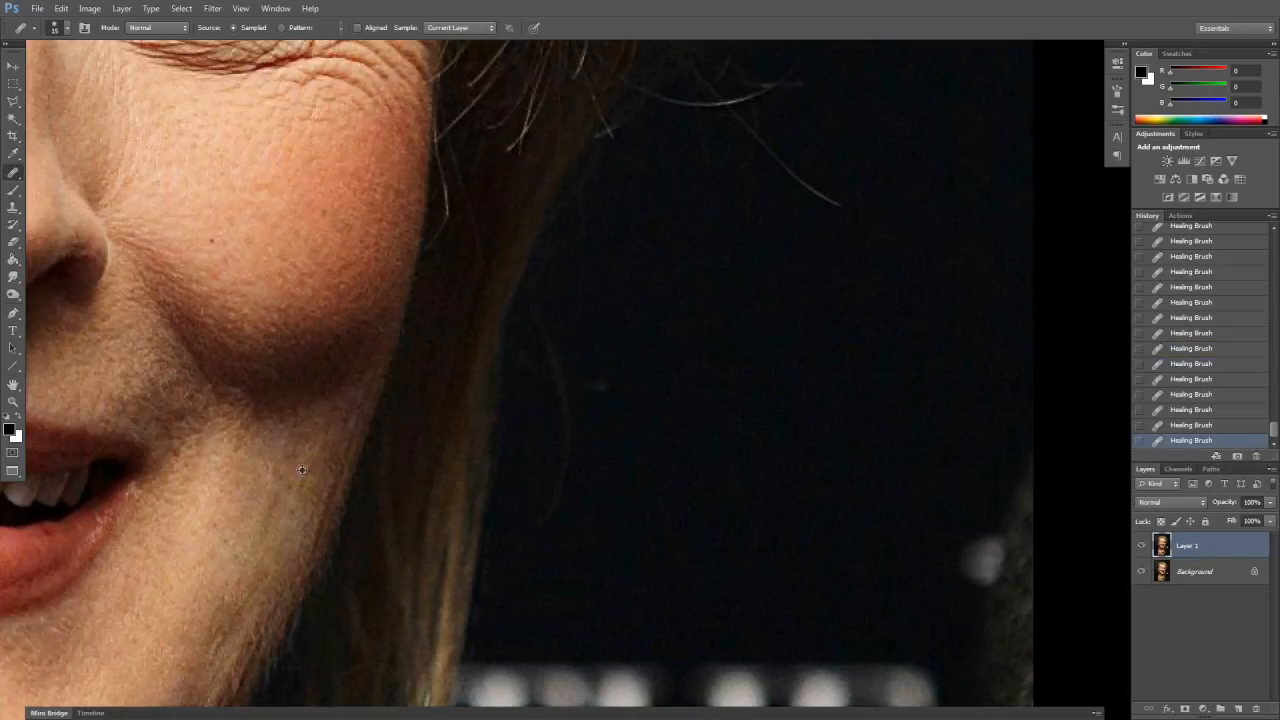
drag(309, 463, 337, 410)
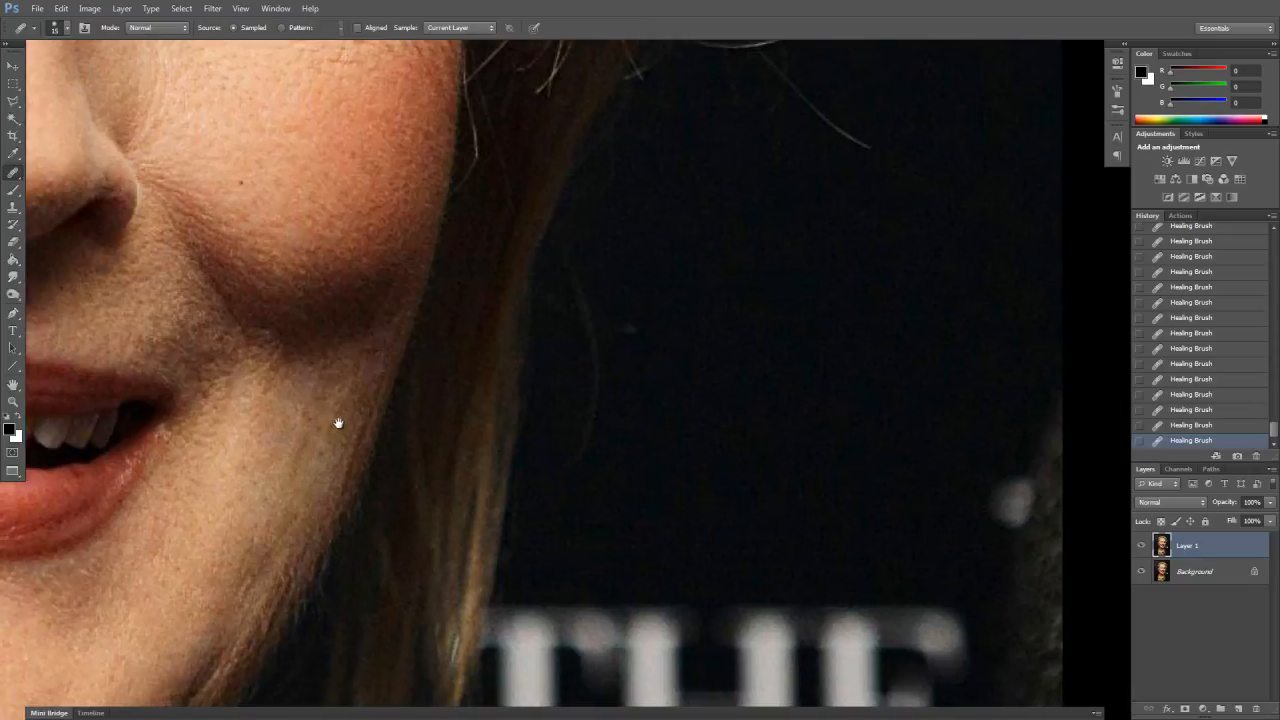
mouse_move(324, 460)
mouse_down()
mouse_move(371, 380)
mouse_move(372, 330)
mouse_move(416, 337)
mouse_move(402, 378)
mouse_move(404, 367)
mouse_move(358, 383)
mouse_move(427, 276)
mouse_up()
click(379, 412)
drag(377, 368, 371, 390)
mouse_move(406, 322)
mouse_down()
mouse_move(367, 367)
mouse_move(381, 341)
mouse_up()
Heal the lines and dark patches along the lower jaw beside the chin on the image's right side with skin sampled nearby
alt+click(340, 398)
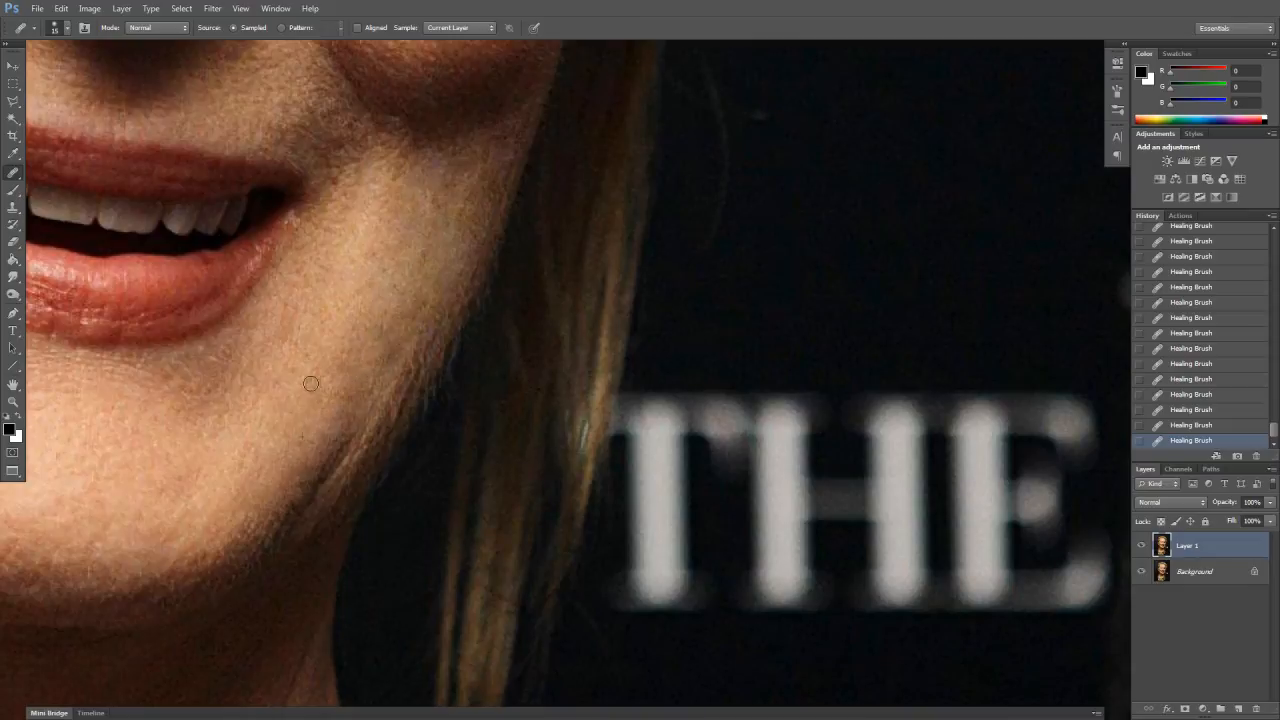
mouse_move(326, 456)
mouse_down()
mouse_move(316, 480)
mouse_move(345, 438)
mouse_move(310, 484)
mouse_move(329, 429)
mouse_move(352, 406)
mouse_move(384, 406)
mouse_move(370, 408)
mouse_up()
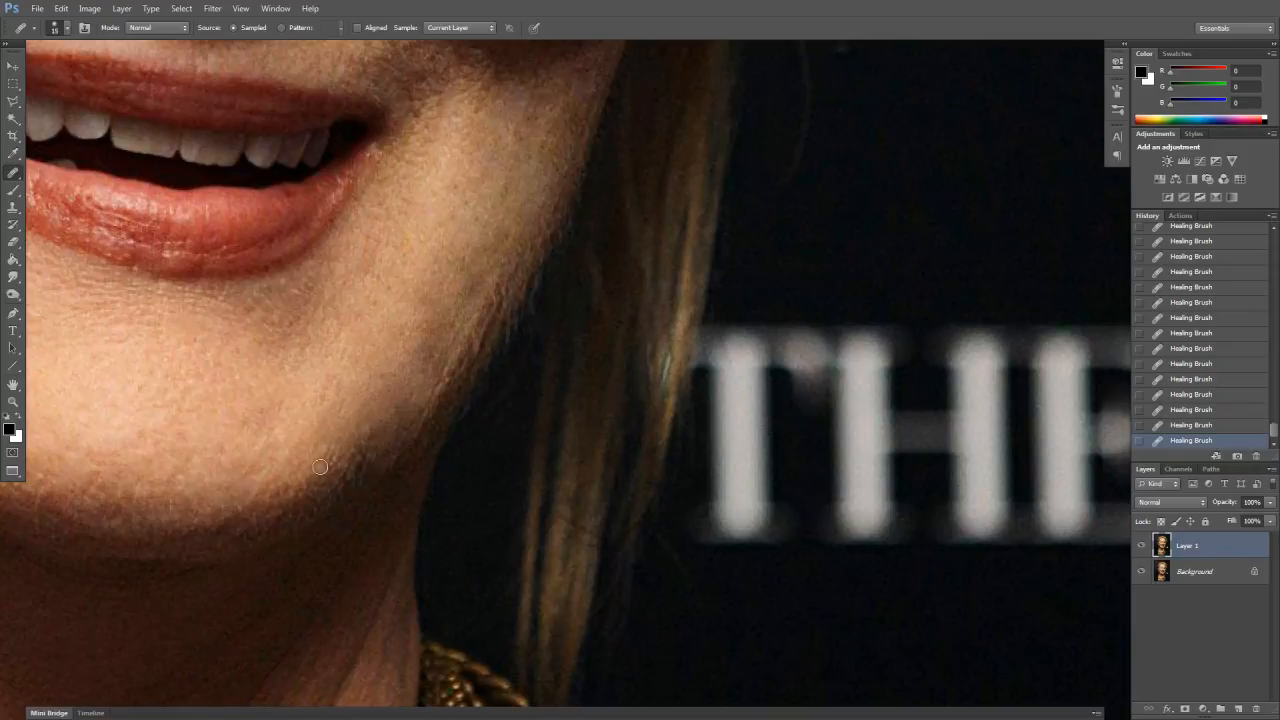
mouse_move(363, 459)
mouse_down()
mouse_move(356, 471)
mouse_move(366, 461)
mouse_up()
click(391, 477)
mouse_move(418, 404)
mouse_down()
mouse_move(363, 486)
mouse_move(389, 437)
mouse_up()
alt+click(375, 443)
drag(328, 500, 341, 459)
drag(400, 411, 345, 482)
drag(392, 438, 428, 372)
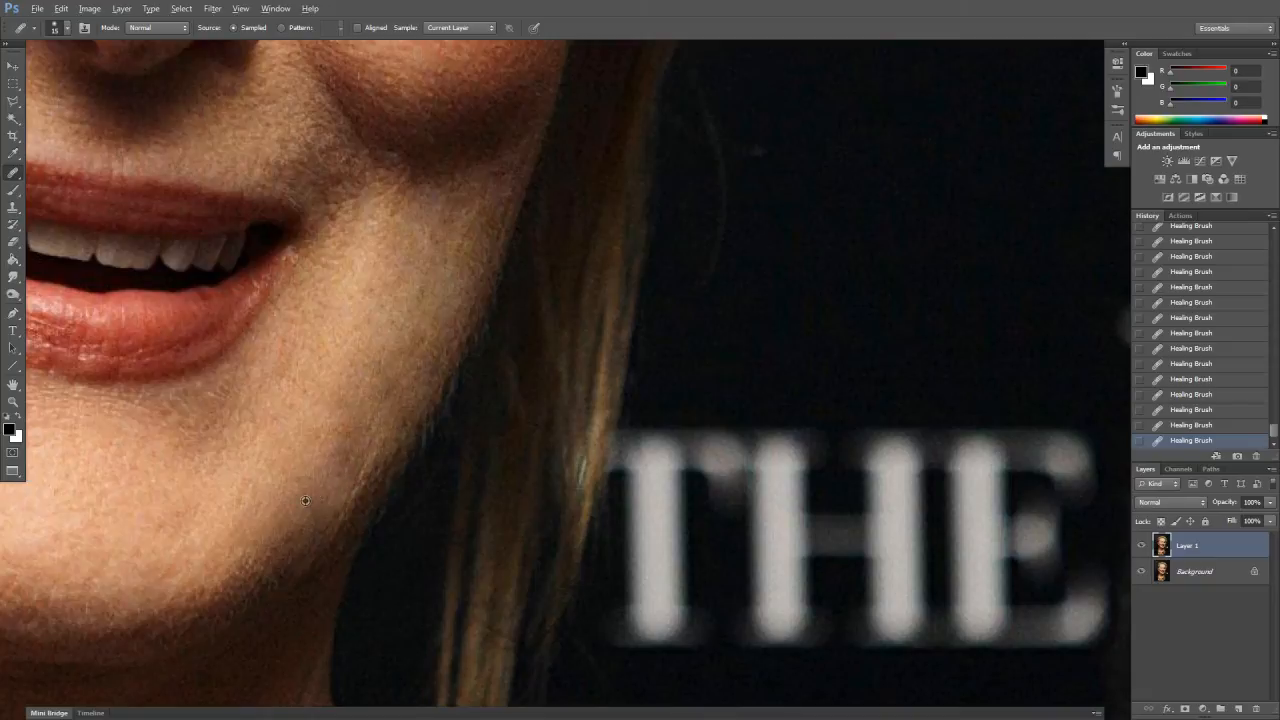
Smooth the remaining lines along the outer jaw edge next to the hair on the image's right side
drag(372, 457, 323, 523)
drag(394, 436, 315, 600)
drag(431, 358, 402, 423)
drag(430, 374, 396, 448)
mouse_move(445, 307)
mouse_down()
mouse_move(441, 332)
mouse_move(447, 311)
mouse_move(399, 357)
mouse_up()
drag(327, 440, 270, 628)
drag(346, 466, 362, 548)
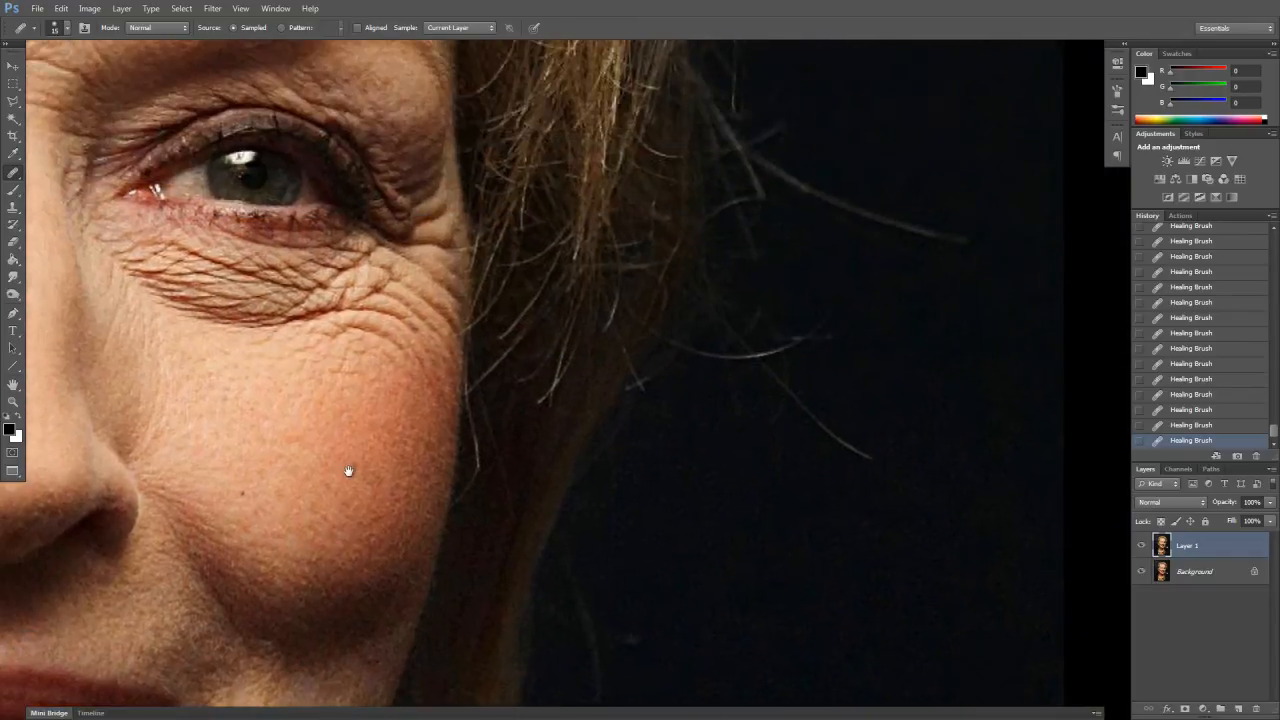
Heal the fine lines above the upper lip on the image's left side
drag(360, 414, 585, 300)
mouse_move(449, 389)
mouse_down()
mouse_move(559, 317)
mouse_move(754, 277)
mouse_up()
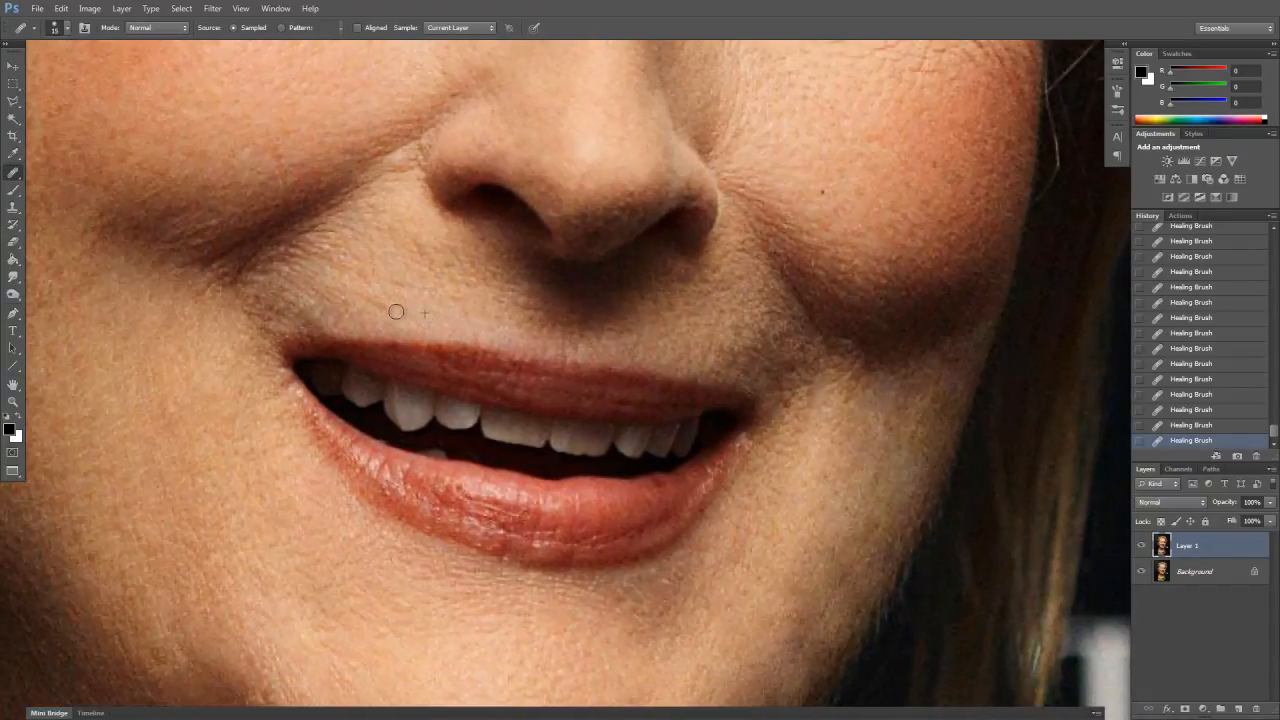
drag(429, 263, 411, 237)
click(447, 296)
mouse_move(401, 318)
mouse_down()
mouse_move(411, 306)
mouse_move(488, 321)
mouse_up()
mouse_move(466, 486)
mouse_down()
mouse_move(471, 291)
mouse_move(547, 227)
mouse_up()
mouse_move(465, 402)
mouse_down()
mouse_move(443, 383)
mouse_move(494, 451)
mouse_move(469, 431)
mouse_move(500, 483)
mouse_move(528, 470)
mouse_move(529, 491)
mouse_move(508, 494)
mouse_move(583, 506)
mouse_move(480, 487)
mouse_move(474, 478)
mouse_move(545, 484)
mouse_up()
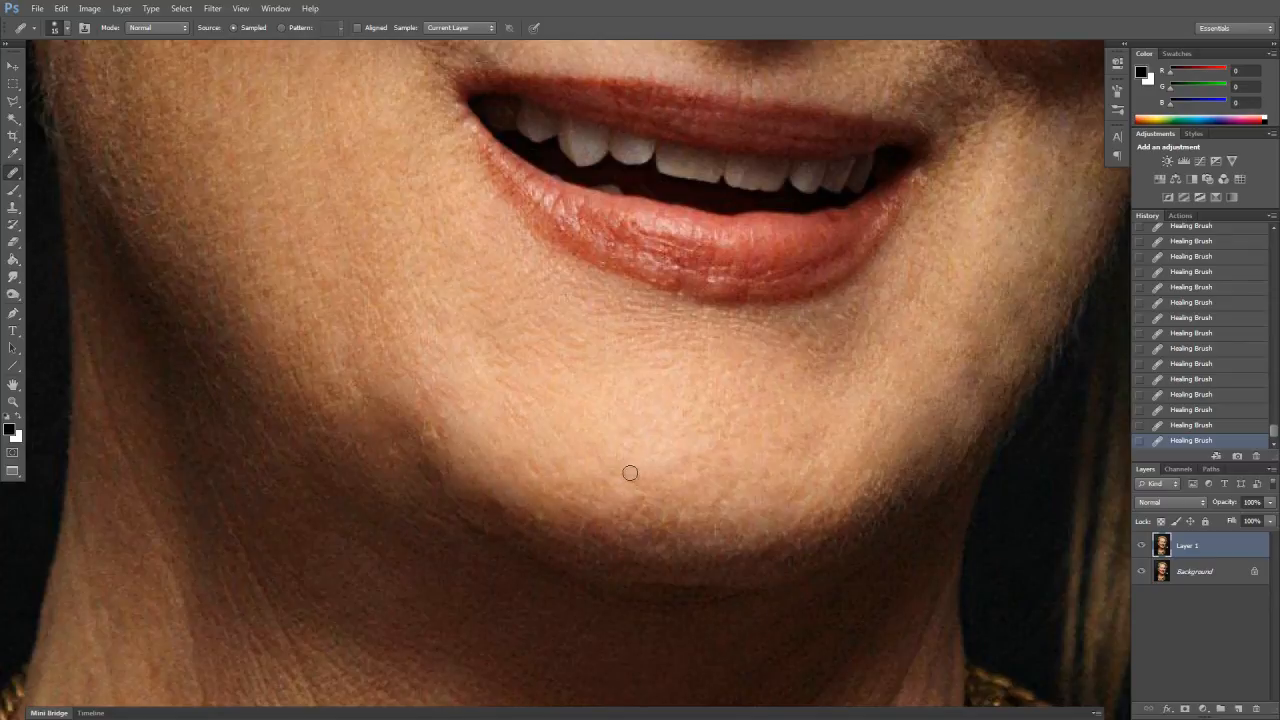
Compare the retouched portrait with the original by toggling Layer 1's visibility at full view and at 100%
key(ctrl+minus)
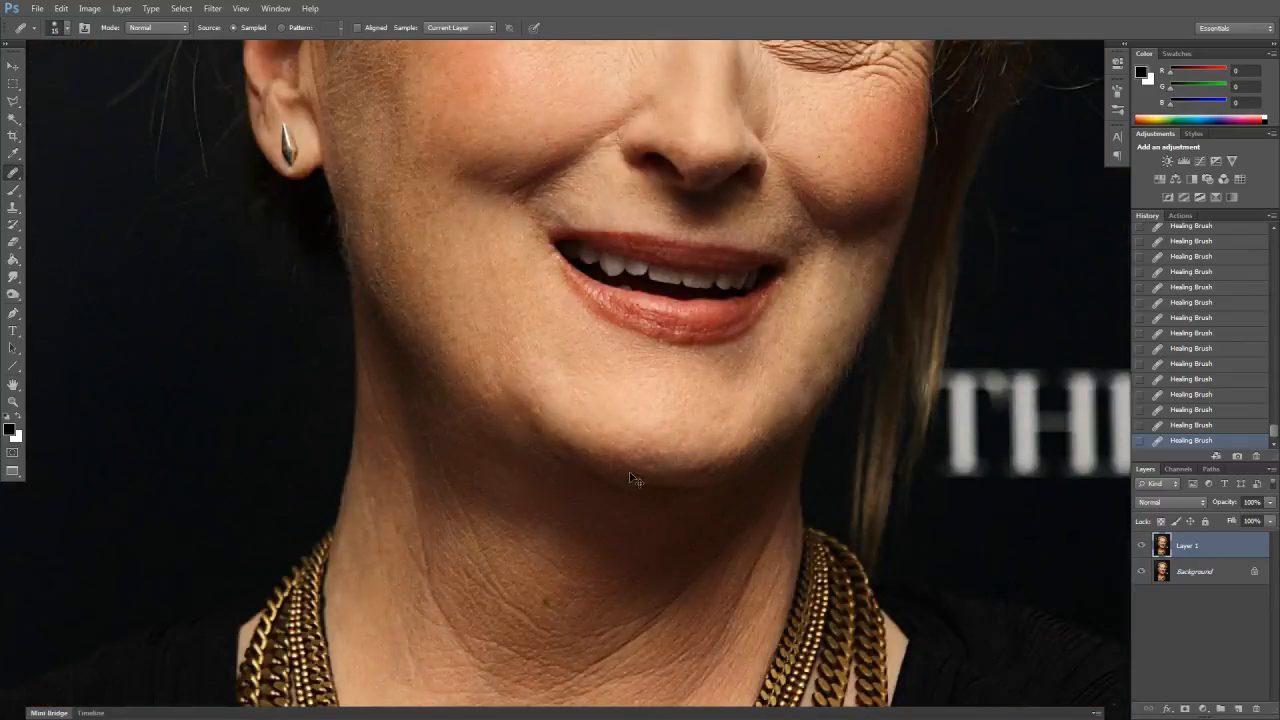
drag(956, 399, 748, 602)
key(ctrl+0)
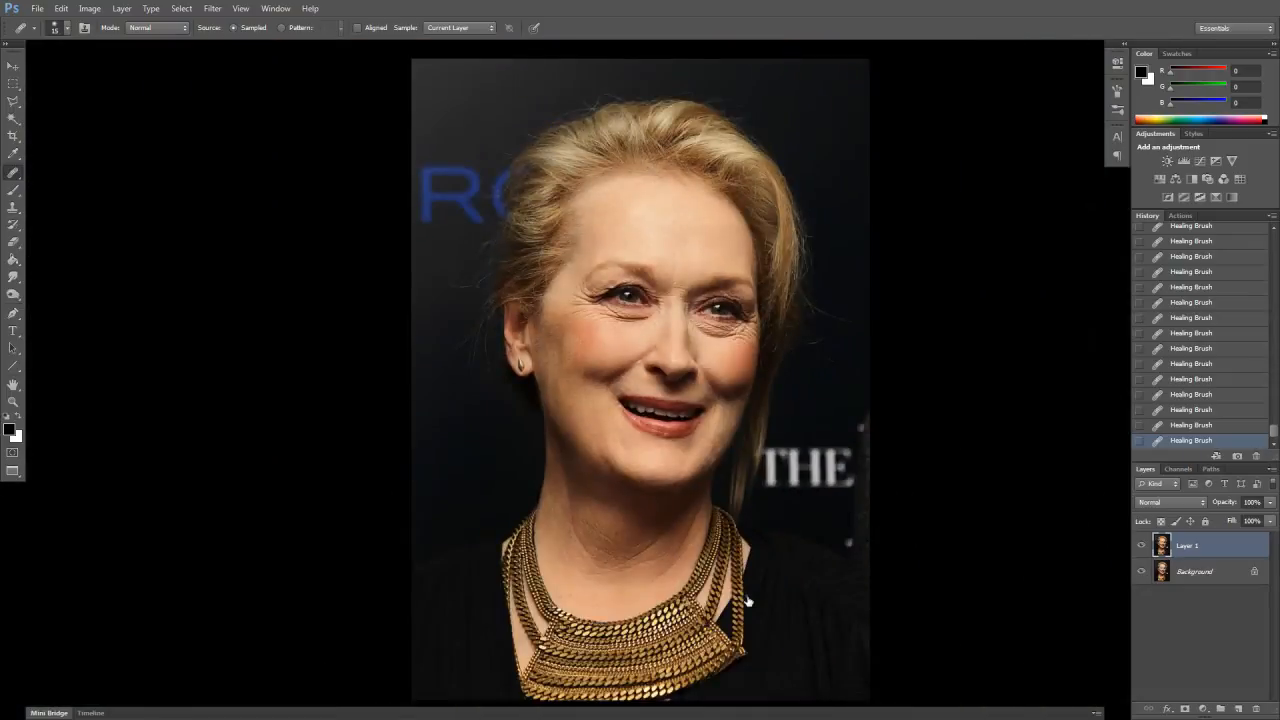
click(1145, 545)
click(1143, 548)
key(ctrl+1)
drag(779, 454, 688, 440)
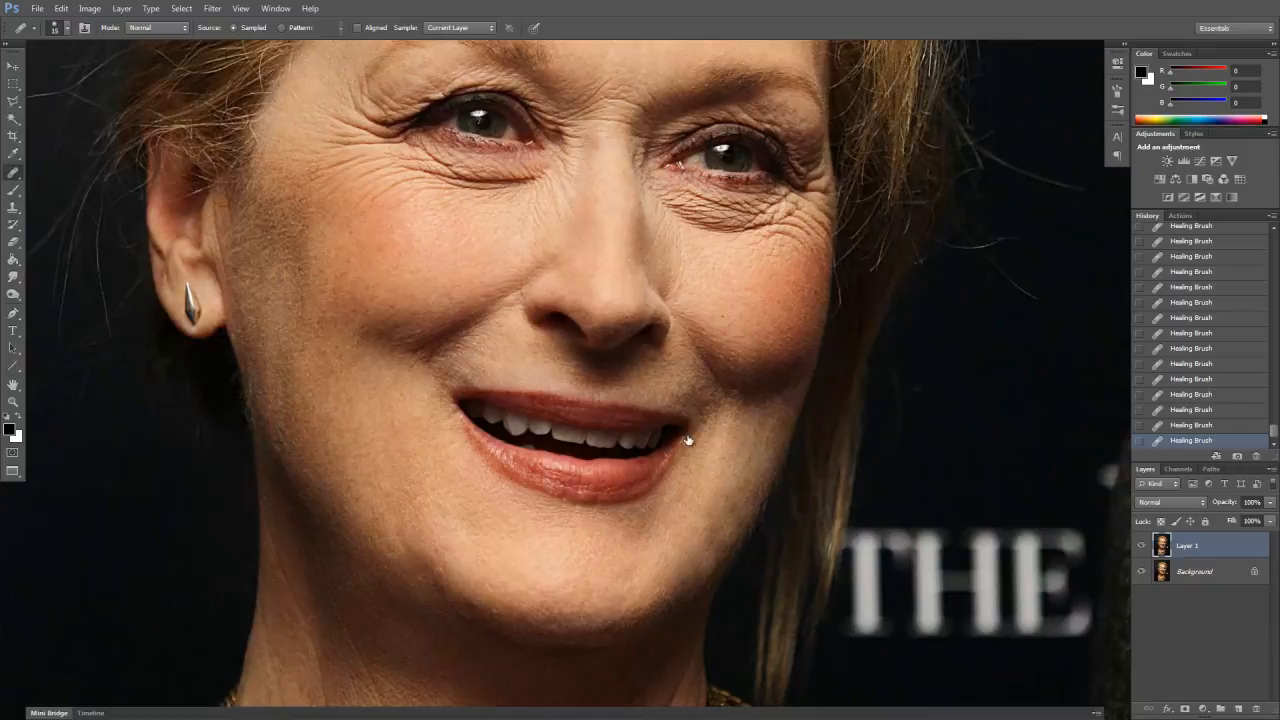
click(1144, 547)
click(1144, 547)
click(1143, 548)
click(1142, 549)
click(1142, 548)
click(1142, 549)
Heal the lower crow's feet running onto the cheek beside the eye on the image's left, using cheek skin as the source
drag(592, 347, 607, 496)
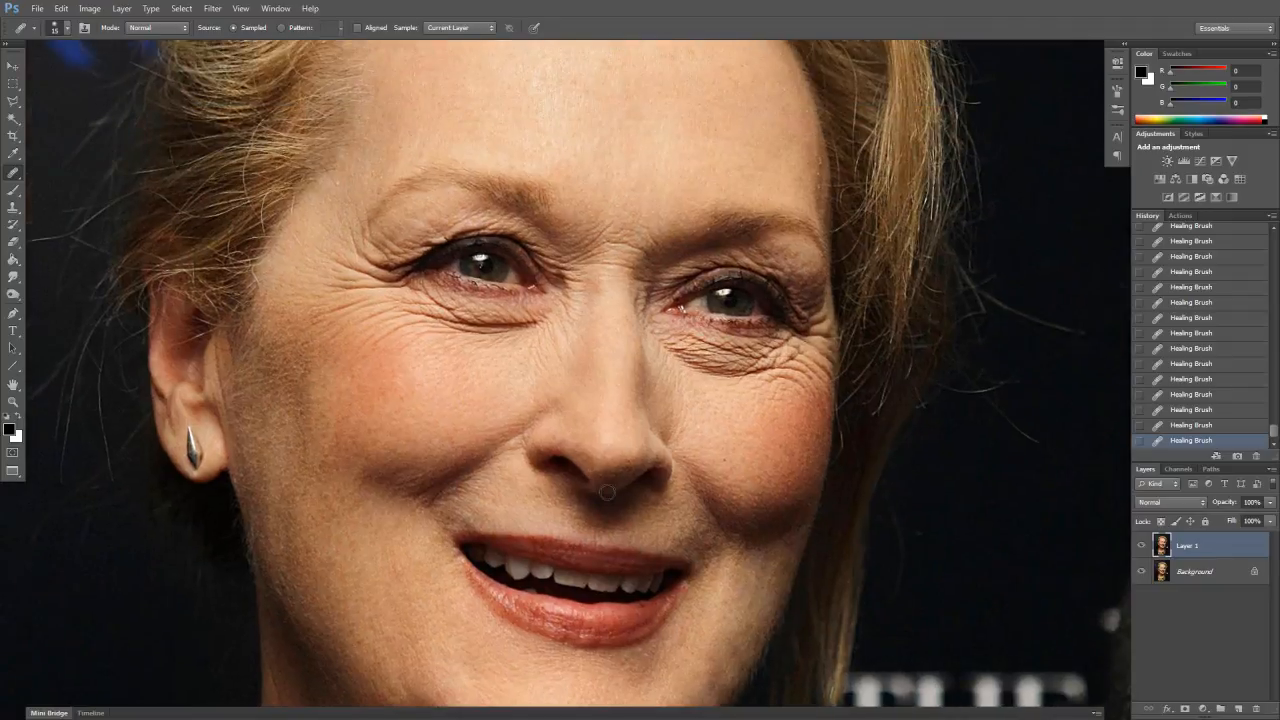
key(ctrl+plus)
mouse_move(268, 393)
mouse_down()
mouse_move(560, 466)
mouse_move(377, 437)
mouse_move(423, 463)
mouse_move(411, 398)
mouse_move(486, 374)
mouse_move(576, 376)
mouse_up()
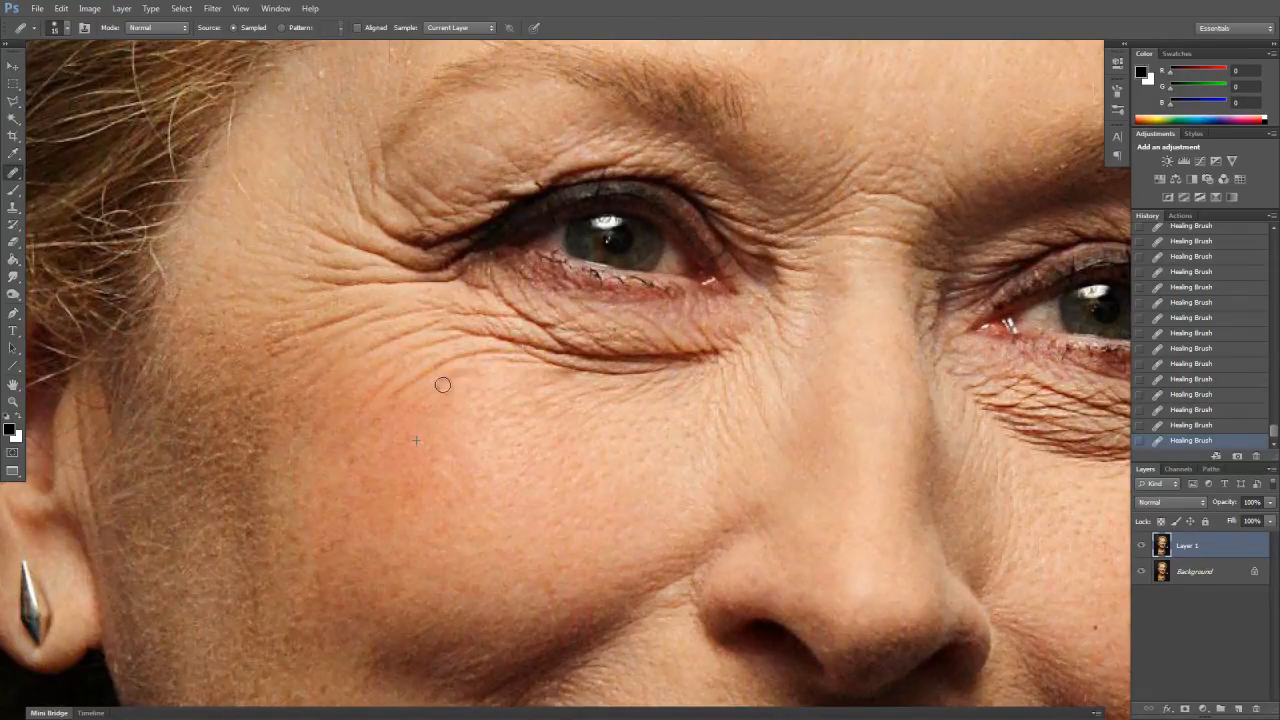
mouse_move(397, 397)
mouse_down()
mouse_move(424, 441)
mouse_move(372, 399)
mouse_move(353, 422)
mouse_move(423, 423)
mouse_move(472, 356)
mouse_move(449, 357)
mouse_move(502, 351)
mouse_move(397, 410)
mouse_move(421, 430)
mouse_move(460, 341)
mouse_move(431, 347)
mouse_move(392, 401)
mouse_move(407, 427)
mouse_move(401, 370)
mouse_move(377, 375)
mouse_move(423, 368)
mouse_move(425, 355)
mouse_move(412, 362)
mouse_move(412, 430)
mouse_move(379, 351)
mouse_up()
alt+click(418, 426)
alt+click(421, 429)
alt+click(421, 432)
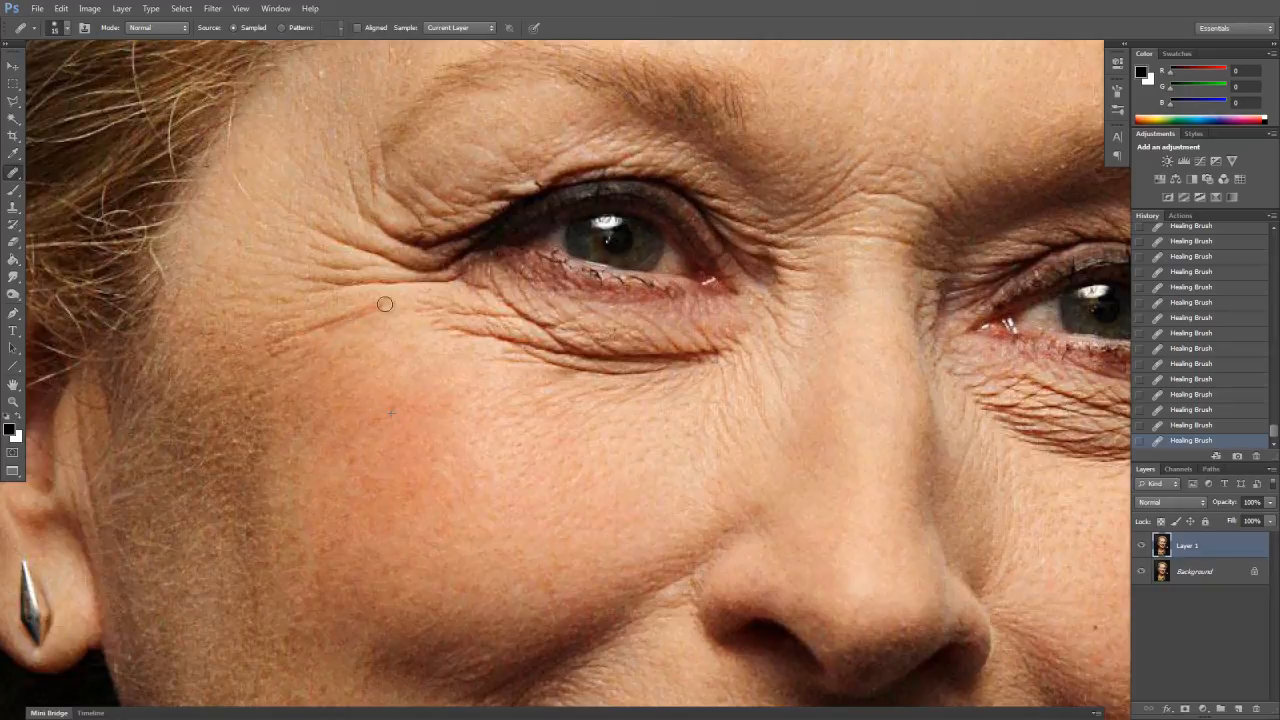
mouse_move(292, 345)
mouse_down()
mouse_move(261, 354)
mouse_move(279, 338)
mouse_move(267, 333)
mouse_move(305, 344)
mouse_up()
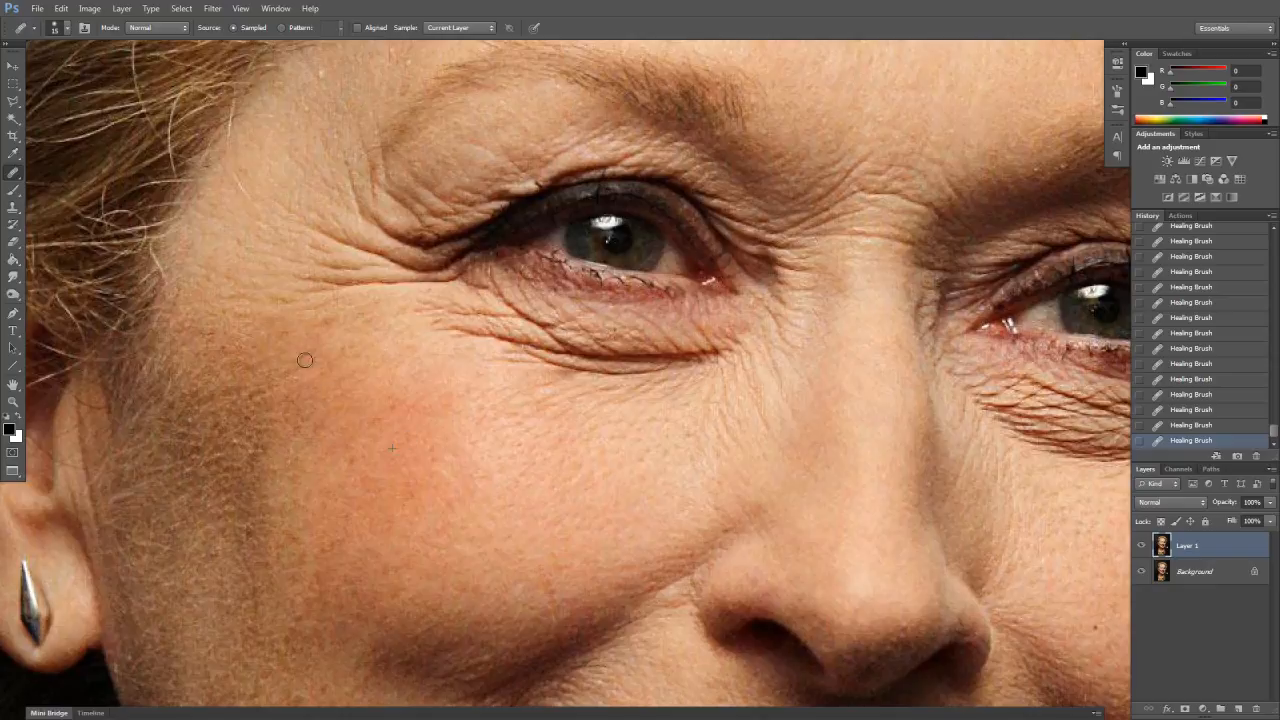
drag(381, 402, 391, 466)
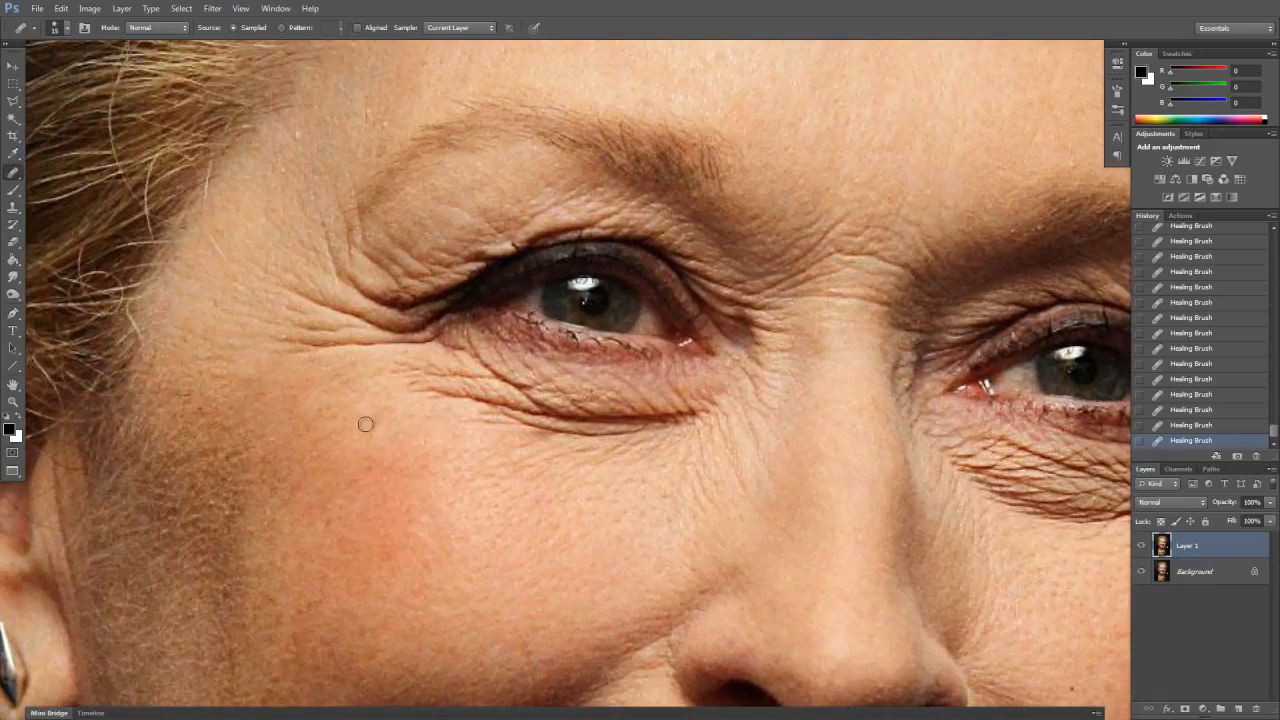
Heal the next crow's-foot line below the outer corner of the eye on the image's left with freshly sampled cheek skin
mouse_move(300, 349)
mouse_down()
mouse_move(357, 341)
mouse_move(275, 359)
mouse_move(346, 330)
mouse_move(295, 315)
mouse_up()
alt+click(359, 427)
alt+click(362, 447)
alt+click(364, 419)
drag(375, 353, 404, 342)
drag(322, 350, 354, 352)
Heal the deep lower fold under the eye on the image's left, enlarging the brush and resampling the cheek
alt+click(371, 472)
mouse_move(432, 383)
mouse_down()
mouse_move(390, 369)
mouse_move(463, 374)
mouse_move(425, 378)
mouse_move(576, 418)
mouse_up()
key(bracketright)
key(bracketright)
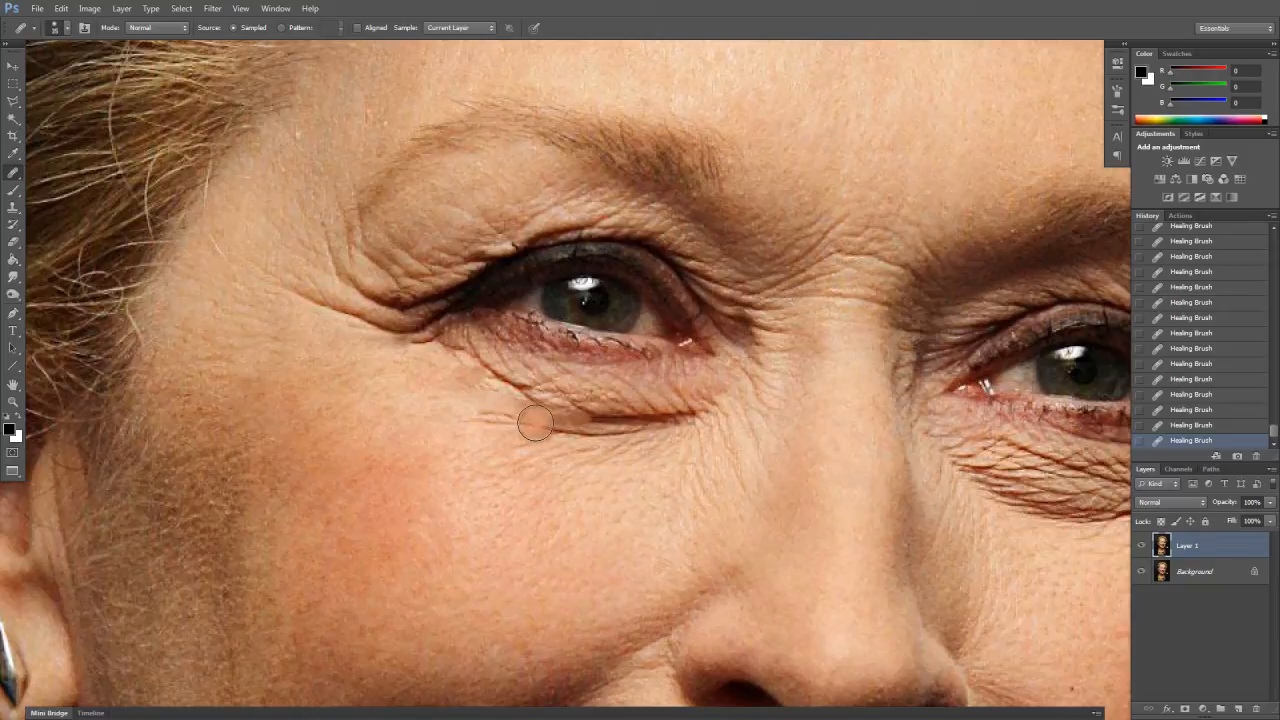
alt+click(391, 464)
drag(568, 424, 628, 424)
mouse_move(524, 419)
mouse_down()
mouse_move(644, 434)
mouse_move(628, 426)
mouse_move(708, 417)
mouse_move(464, 459)
mouse_move(605, 444)
mouse_move(559, 450)
mouse_up()
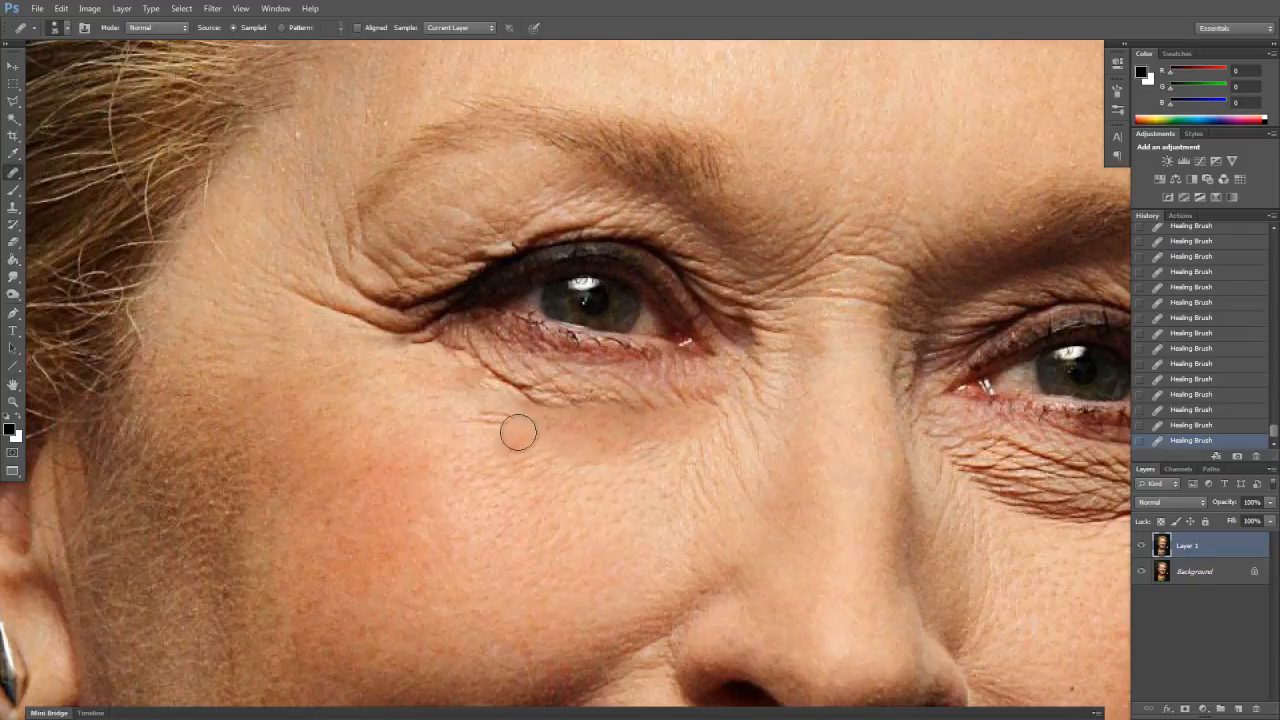
Heal the remaining under-eye creases on the image's left, from the outer corner to the nose side, resampling the cheek repeatedly
alt+click(375, 486)
mouse_move(477, 437)
mouse_down()
mouse_move(509, 415)
mouse_move(526, 474)
mouse_up()
alt+click(341, 499)
alt+click(360, 484)
drag(657, 449, 720, 451)
alt+click(391, 474)
mouse_move(514, 424)
mouse_down()
mouse_move(722, 387)
mouse_move(582, 396)
mouse_move(470, 368)
mouse_up()
alt+click(365, 487)
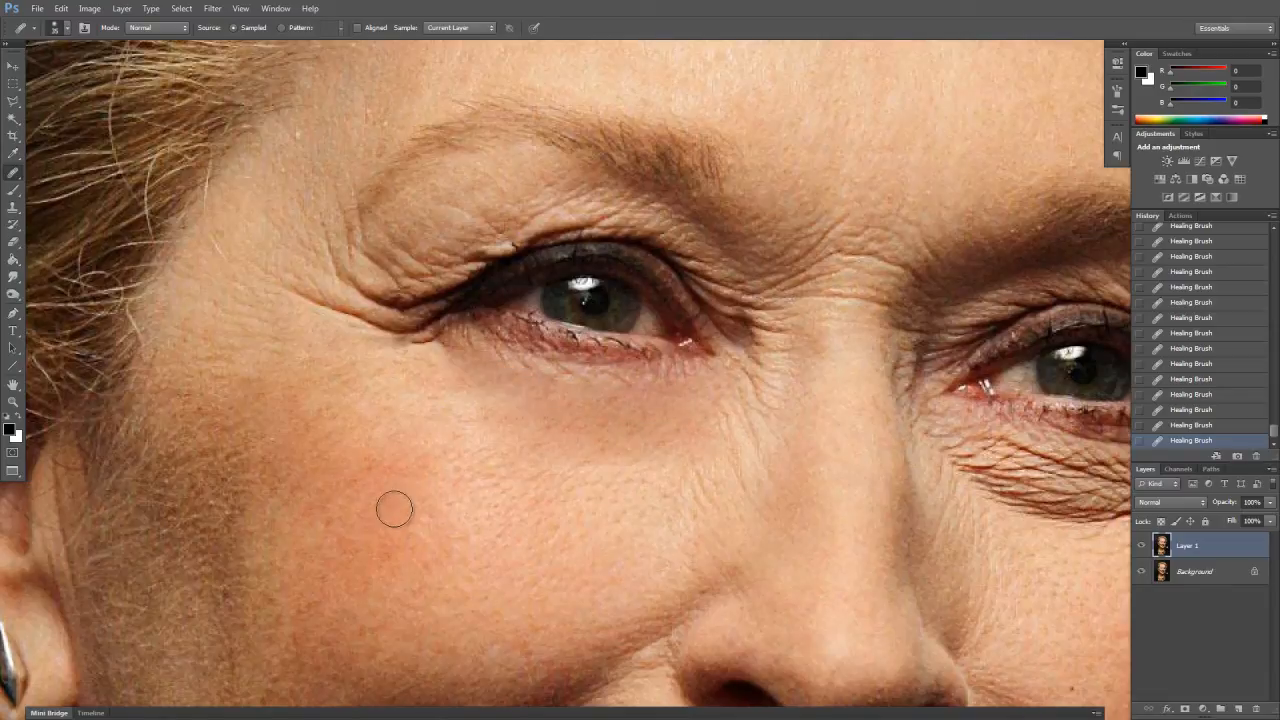
Smooth the skin just below the lower lashes and the upper cheek under the eye on the image's left
drag(451, 474, 485, 435)
mouse_move(498, 371)
mouse_down()
mouse_move(635, 388)
mouse_move(471, 429)
mouse_move(695, 380)
mouse_up()
alt+click(428, 523)
mouse_move(608, 397)
mouse_down()
mouse_move(650, 390)
mouse_move(609, 423)
mouse_move(638, 441)
mouse_move(604, 404)
mouse_up()
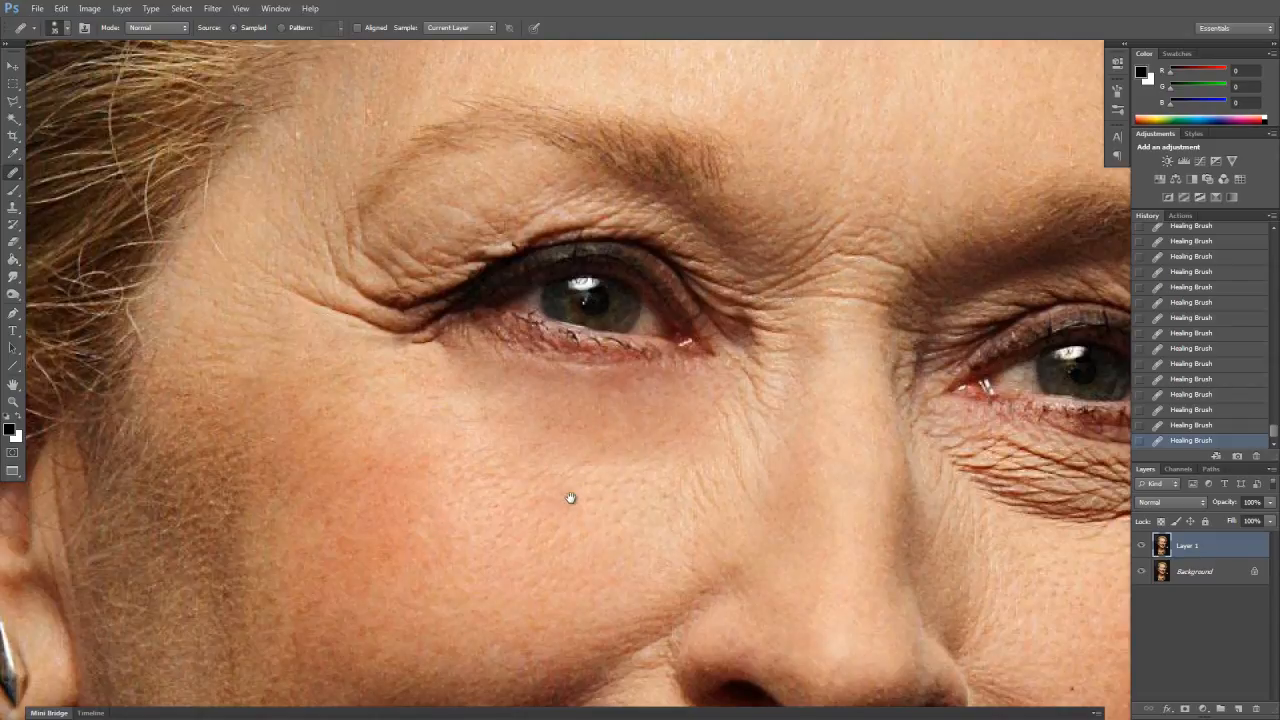
drag(568, 499, 535, 473)
alt+click(353, 490)
drag(612, 440, 580, 446)
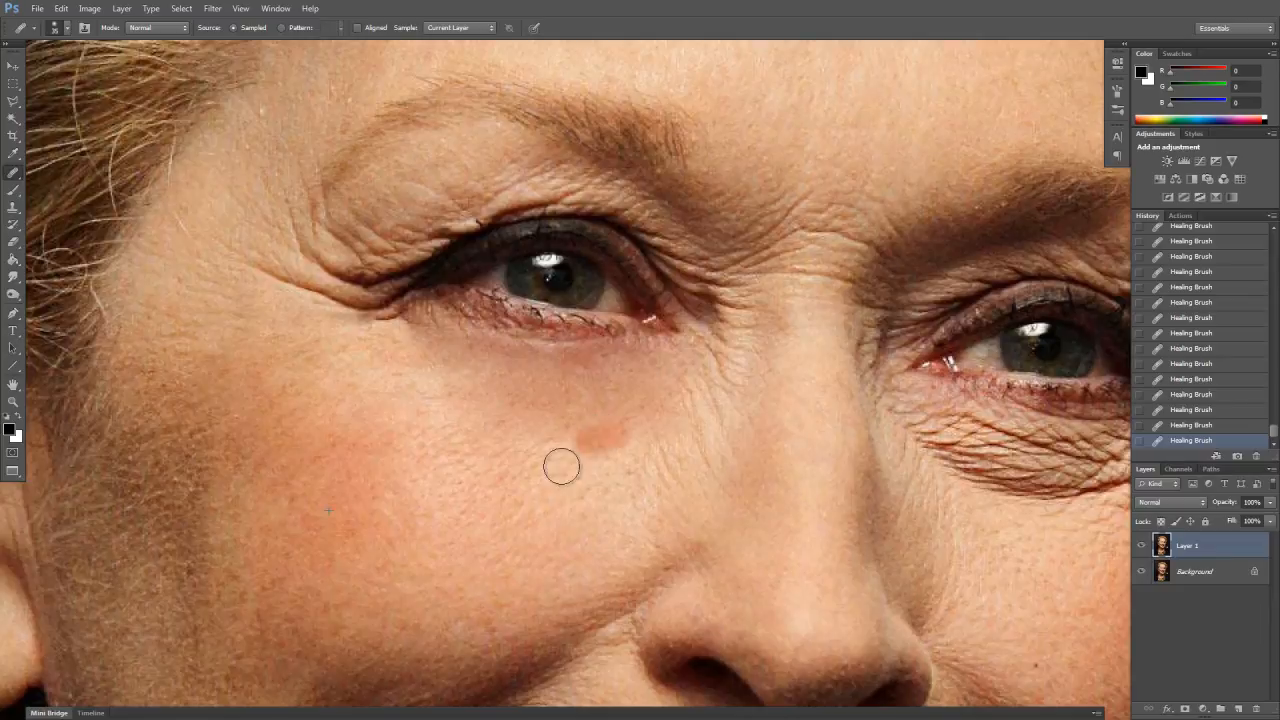
Reduce the brush to 10 px and heal the fine lines between the inner eye corner and the nose on the image's left
key(bracketleft)
key(bracketleft)
key(bracketleft)
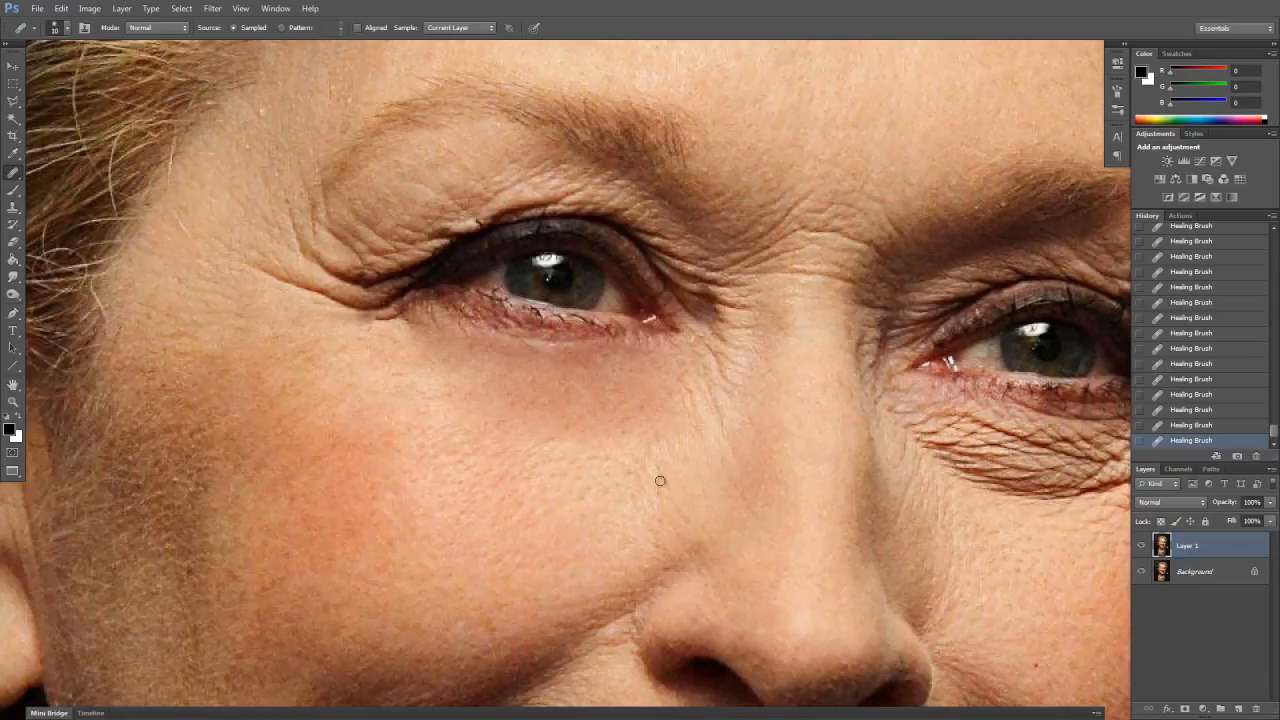
drag(697, 472, 641, 516)
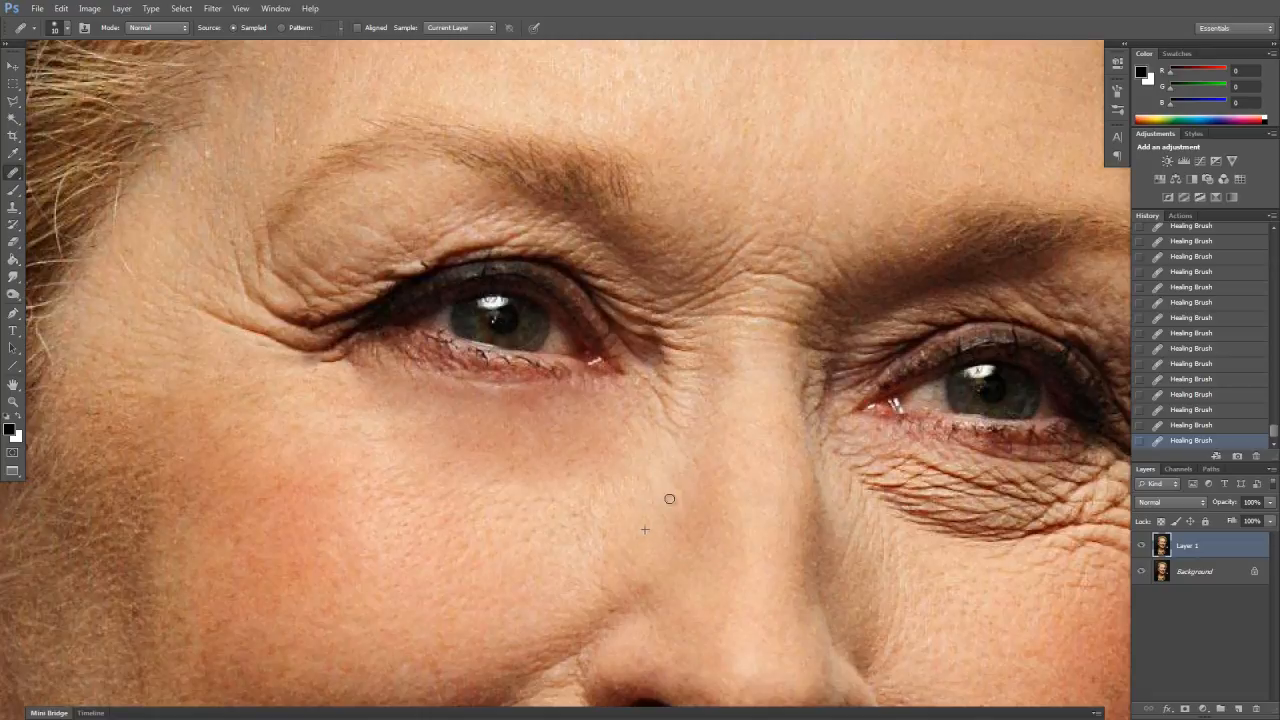
drag(677, 494, 669, 538)
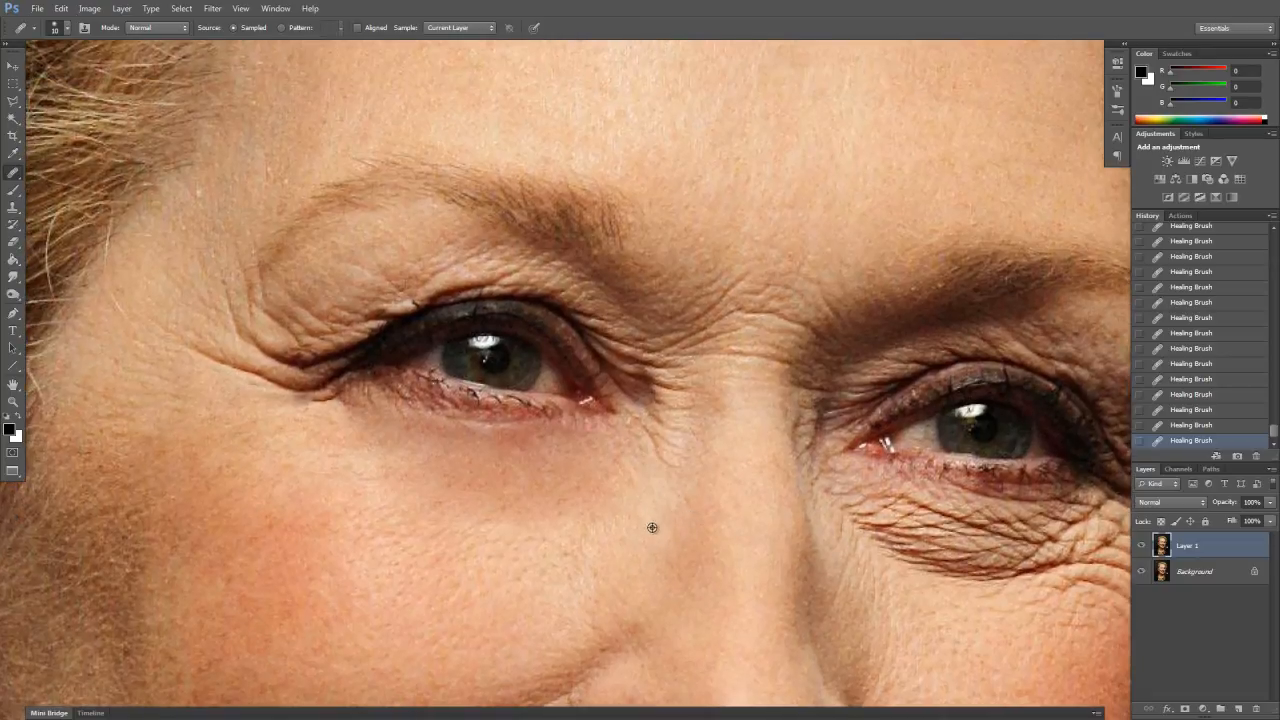
drag(662, 541, 648, 551)
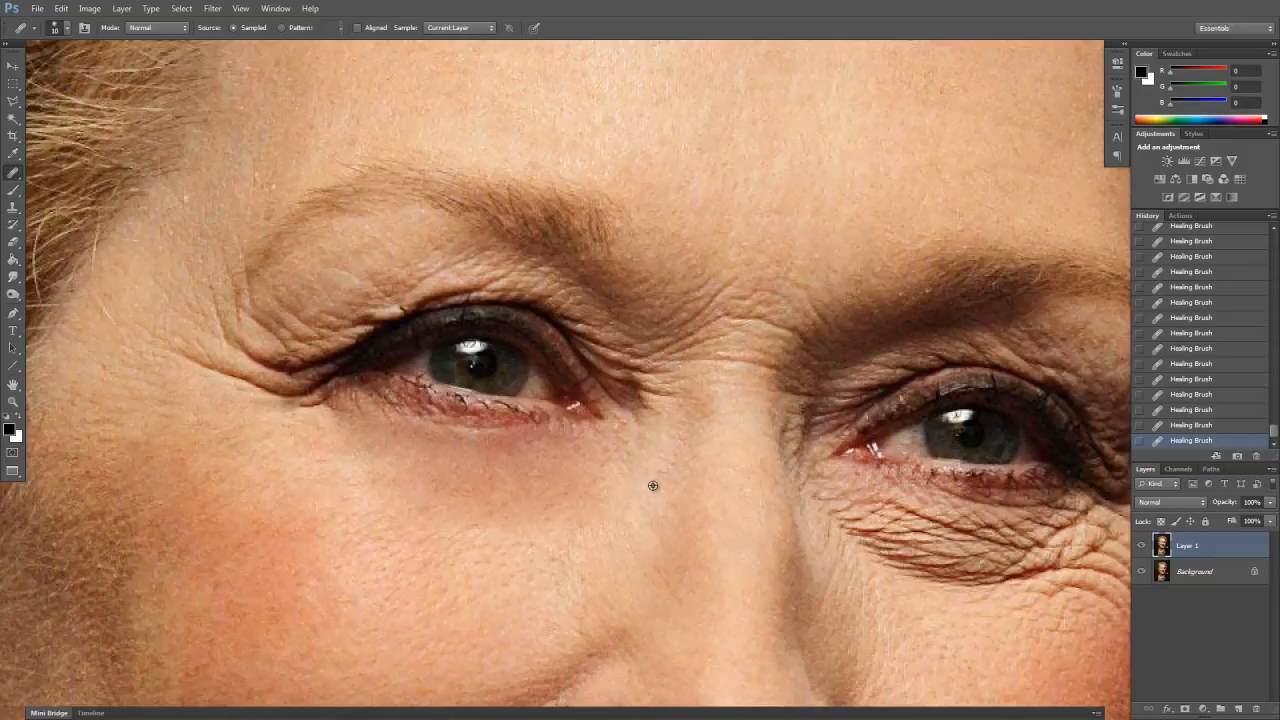
Heal the creases running from the inner eye corner on the image's left across the bridge of the nose
mouse_move(640, 388)
mouse_down()
mouse_move(665, 398)
mouse_move(655, 410)
mouse_move(668, 385)
mouse_move(652, 352)
mouse_move(665, 348)
mouse_move(632, 362)
mouse_move(636, 350)
mouse_up()
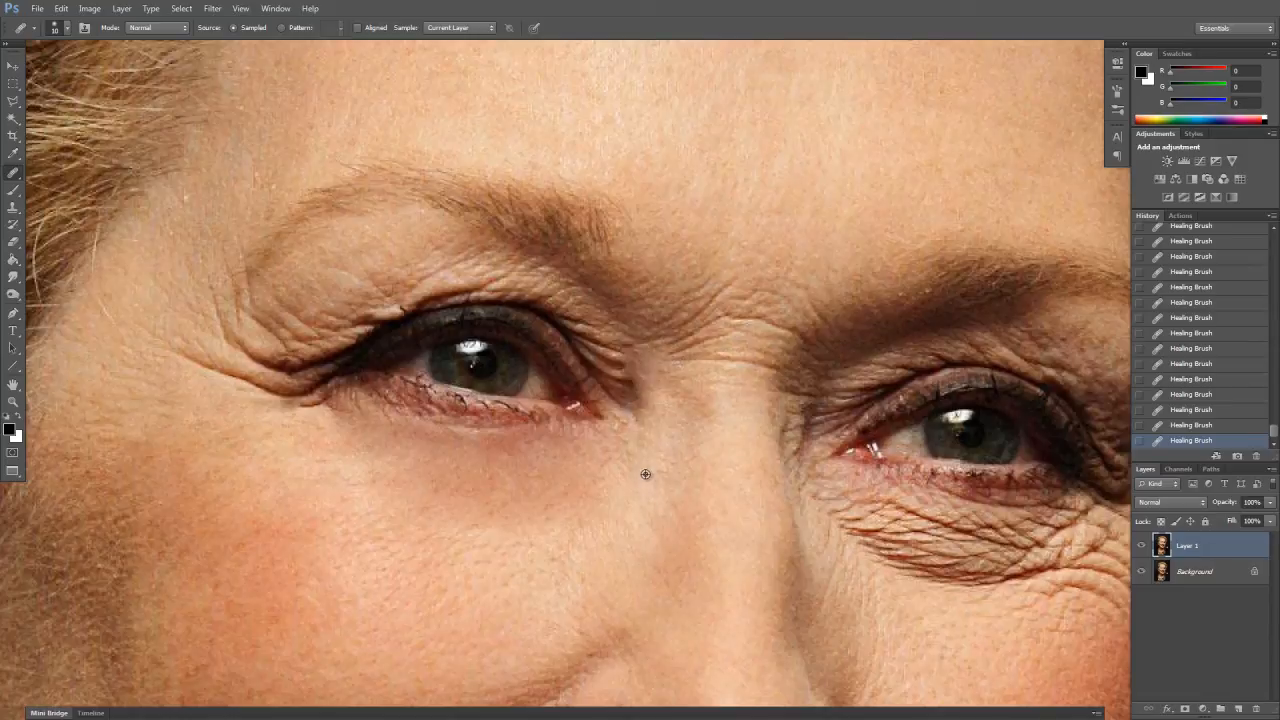
mouse_move(745, 360)
mouse_down()
mouse_move(726, 393)
mouse_move(734, 411)
mouse_move(711, 354)
mouse_move(719, 412)
mouse_move(692, 363)
mouse_move(678, 364)
mouse_move(680, 408)
mouse_move(702, 428)
mouse_move(689, 408)
mouse_move(694, 375)
mouse_move(703, 389)
mouse_move(693, 344)
mouse_move(723, 338)
mouse_move(677, 361)
mouse_up()
alt+click(718, 411)
drag(720, 319, 674, 345)
mouse_move(722, 289)
mouse_down()
mouse_move(679, 333)
mouse_move(645, 338)
mouse_move(715, 280)
mouse_move(696, 266)
mouse_up()
drag(719, 394, 641, 370)
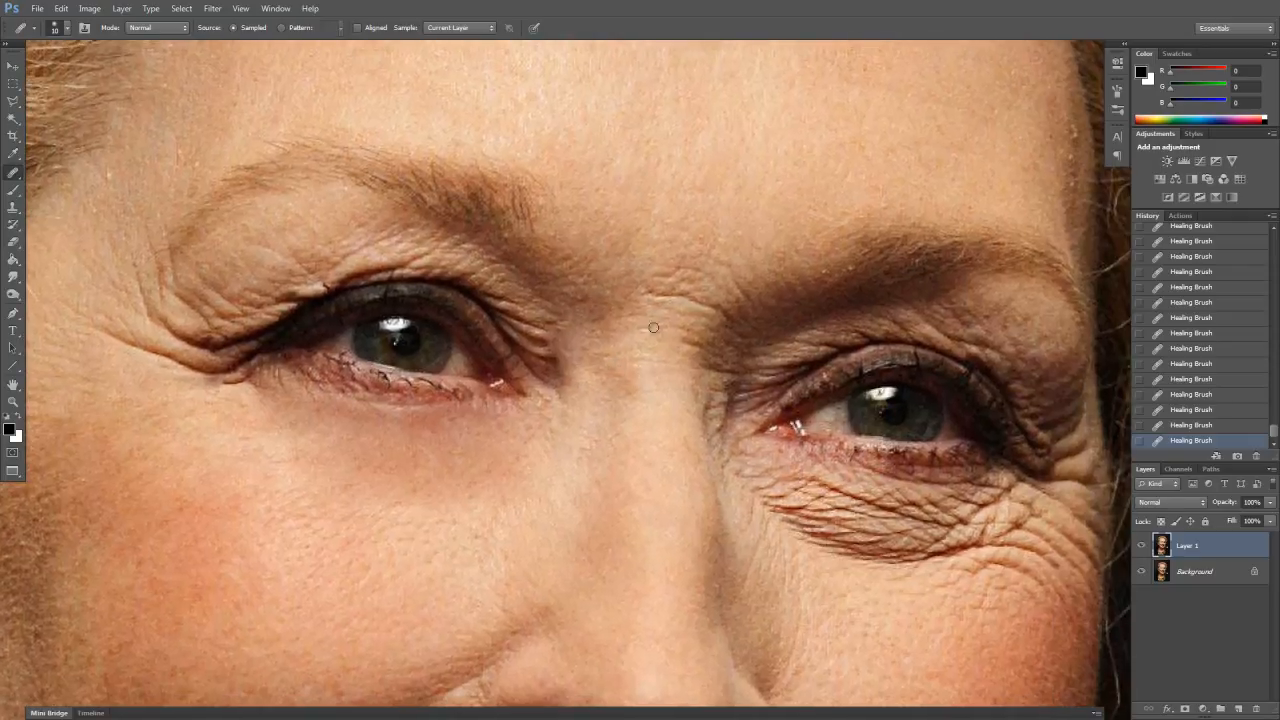
Heal the remaining frown lines between the eyebrows and at the top of the nose bridge
mouse_move(670, 295)
mouse_down()
mouse_move(710, 300)
mouse_move(635, 325)
mouse_up()
mouse_move(642, 304)
mouse_down()
mouse_move(690, 268)
mouse_move(659, 284)
mouse_up()
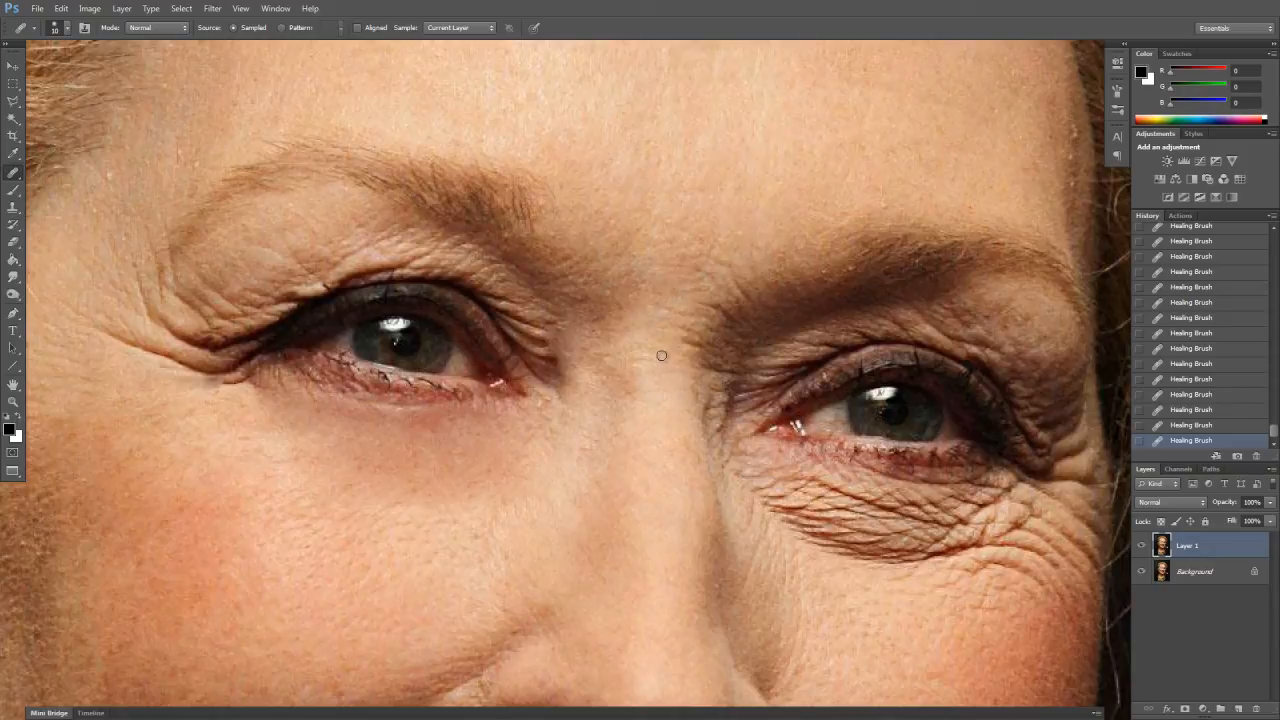
mouse_move(681, 347)
mouse_down()
mouse_move(698, 334)
mouse_move(652, 377)
mouse_up()
alt+click(674, 425)
mouse_move(688, 362)
mouse_down()
mouse_move(684, 346)
mouse_move(716, 310)
mouse_up()
drag(702, 367, 706, 364)
mouse_move(744, 292)
mouse_down()
mouse_move(740, 258)
mouse_move(708, 272)
mouse_move(678, 306)
mouse_move(687, 329)
mouse_up()
mouse_move(703, 265)
mouse_down()
mouse_move(689, 276)
mouse_move(701, 270)
mouse_up()
Heal the long crow's-foot crease extending outward from the outer corner of the eye on the image's left
drag(457, 373, 535, 381)
drag(440, 446, 568, 412)
drag(514, 411, 528, 411)
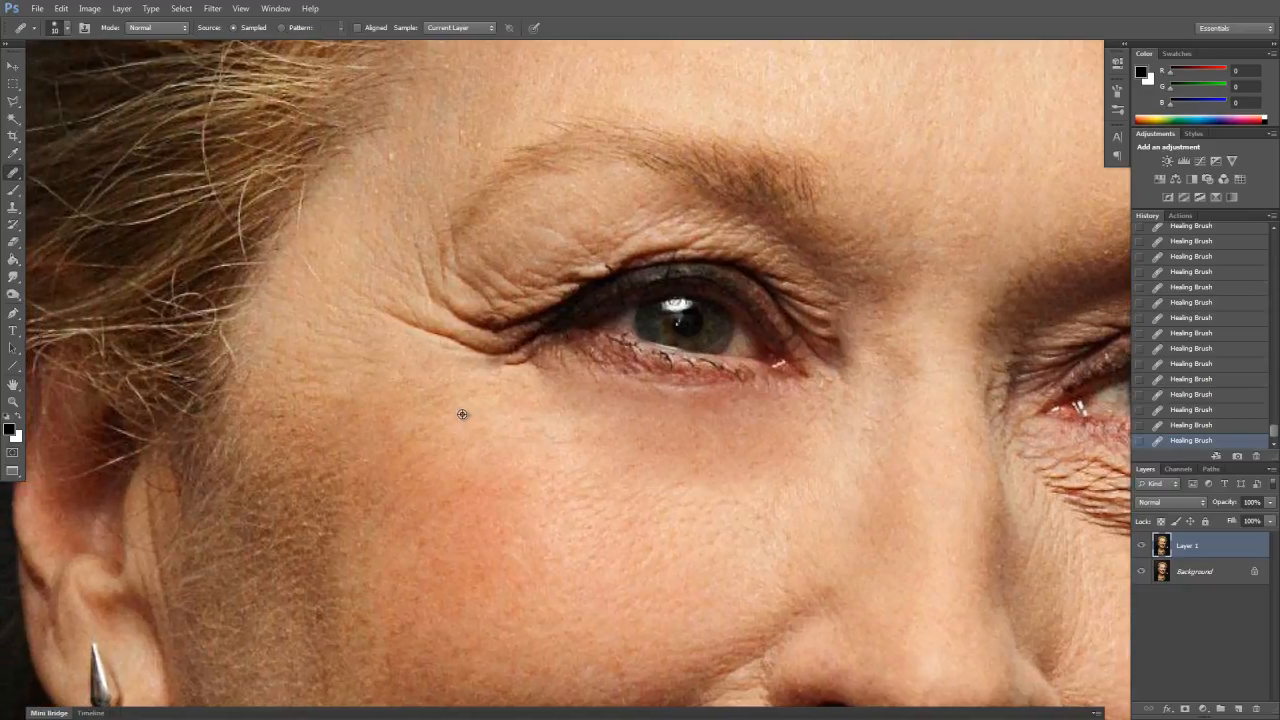
mouse_move(530, 366)
mouse_down()
mouse_move(485, 363)
mouse_move(502, 356)
mouse_move(397, 314)
mouse_up()
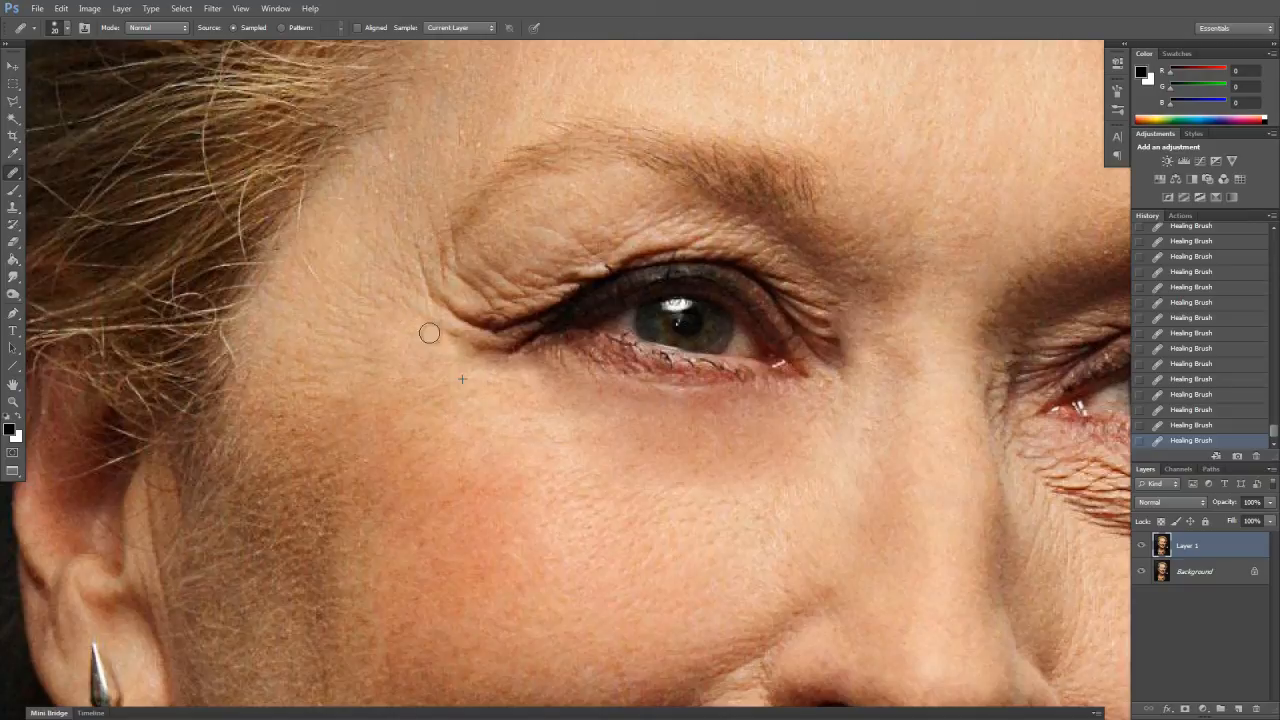
Heal the folds at the outer corner and across the upper eyelid beneath the eyebrow of the eye on the image's left
mouse_move(456, 344)
mouse_down()
mouse_move(429, 292)
mouse_move(417, 314)
mouse_move(396, 303)
mouse_move(420, 282)
mouse_move(428, 319)
mouse_move(446, 246)
mouse_move(440, 270)
mouse_move(429, 218)
mouse_move(442, 287)
mouse_move(506, 294)
mouse_move(484, 276)
mouse_move(492, 269)
mouse_move(515, 274)
mouse_move(509, 290)
mouse_move(543, 293)
mouse_move(529, 277)
mouse_move(573, 251)
mouse_move(550, 246)
mouse_move(550, 229)
mouse_move(537, 260)
mouse_move(503, 293)
mouse_up()
mouse_move(592, 234)
mouse_down()
mouse_move(683, 208)
mouse_move(746, 241)
mouse_move(724, 239)
mouse_move(735, 227)
mouse_move(760, 242)
mouse_move(666, 233)
mouse_move(790, 264)
mouse_move(741, 230)
mouse_up()
alt+click(685, 221)
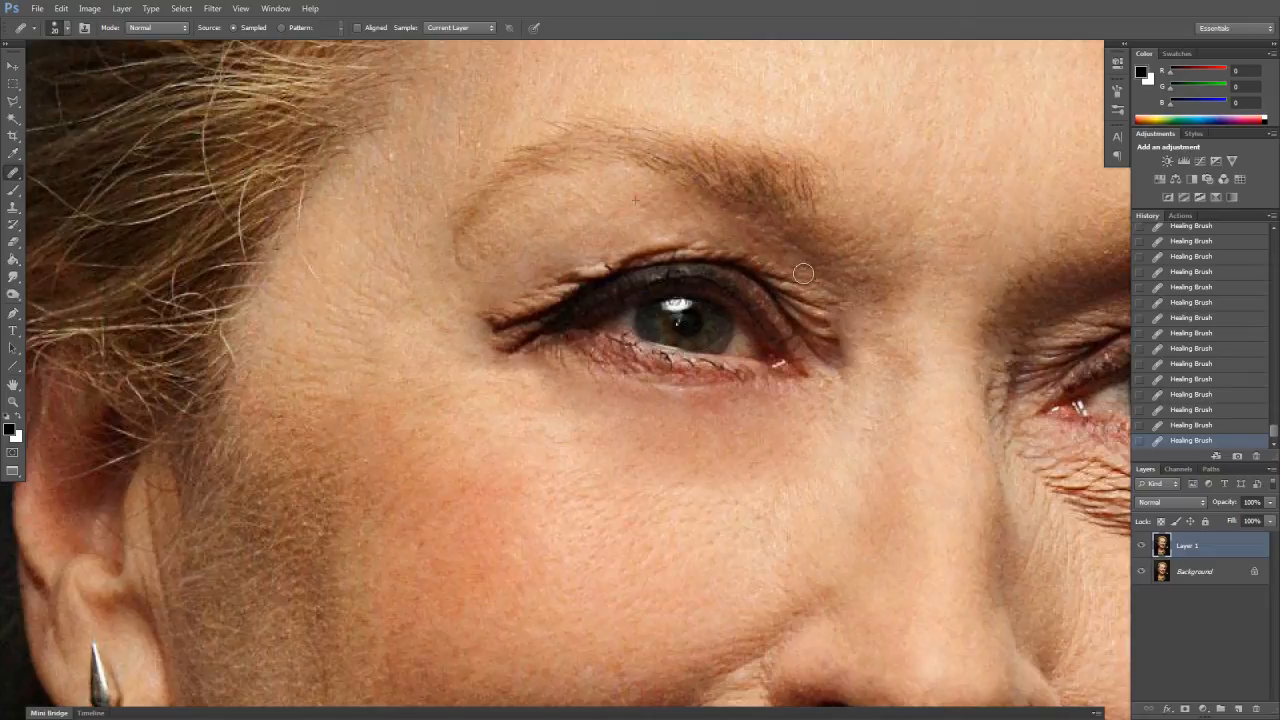
alt+click(689, 234)
mouse_move(767, 254)
mouse_down()
mouse_move(795, 267)
mouse_move(736, 228)
mouse_up()
Reduce the brush to 10 px and heal the creases from the inner eye corner along the upper eyelid on the image's left
key(bracketleft)
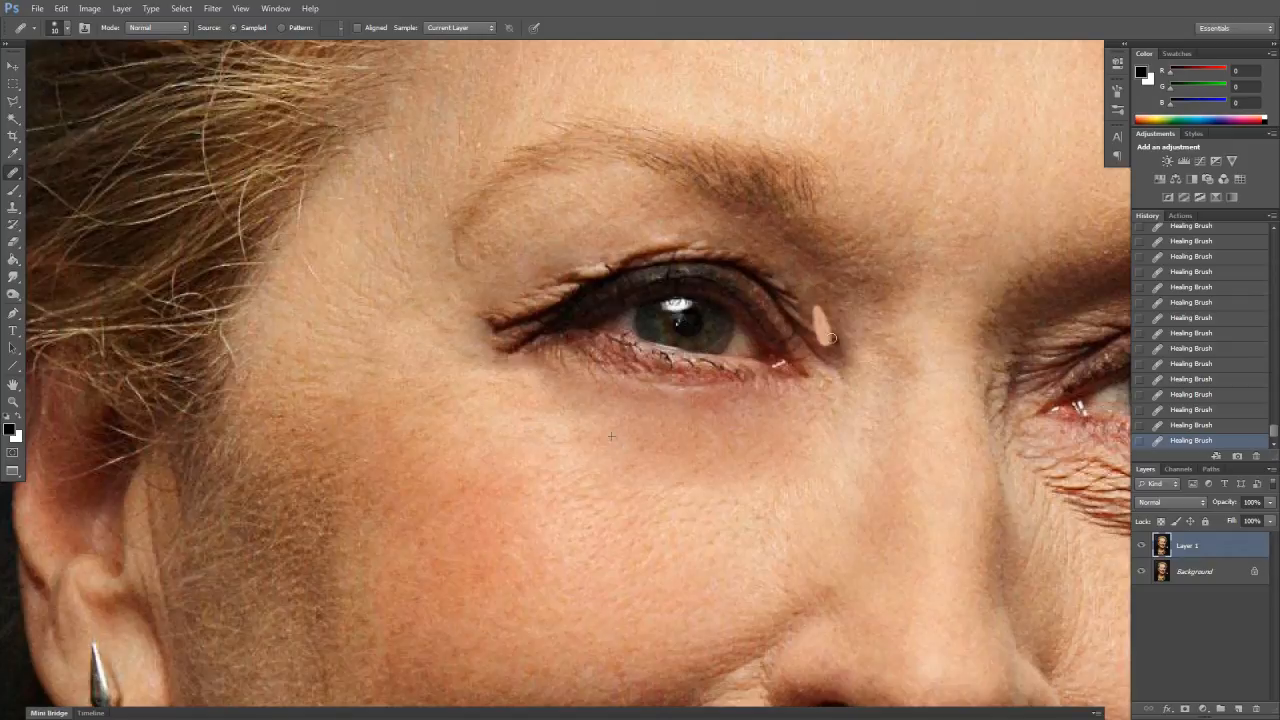
mouse_move(828, 352)
mouse_down()
mouse_move(836, 366)
mouse_move(812, 312)
mouse_move(780, 285)
mouse_up()
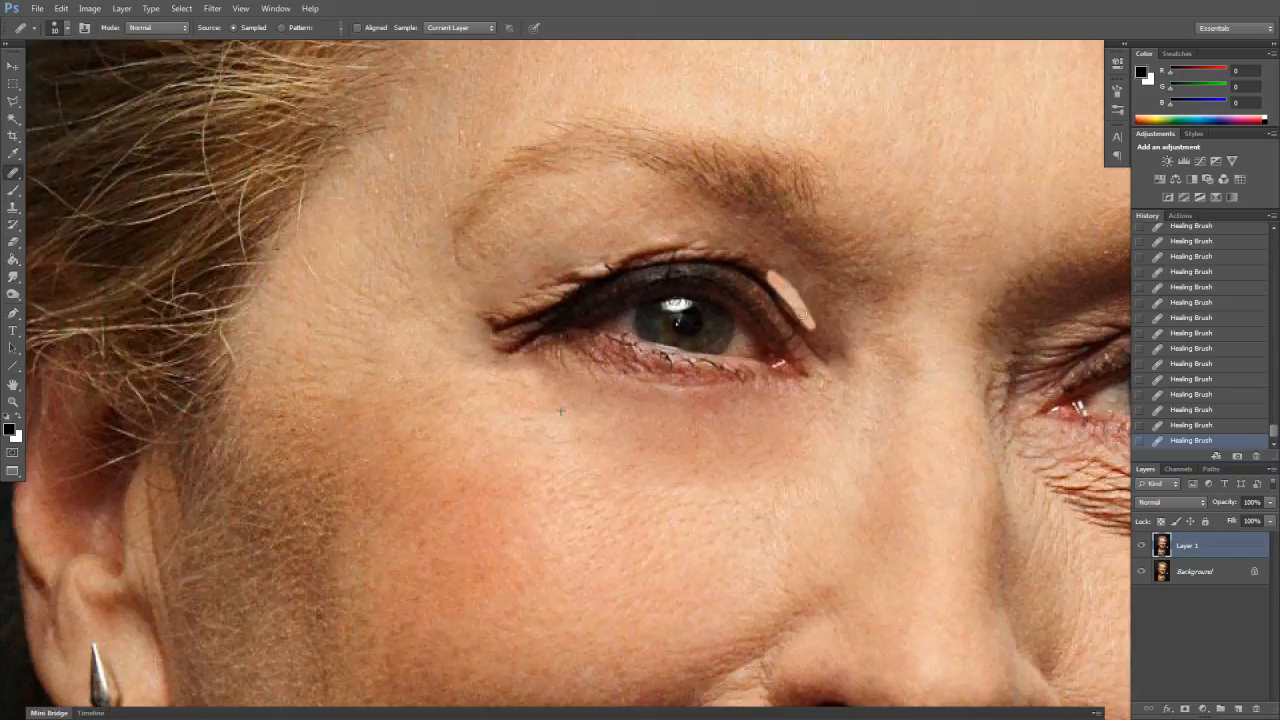
mouse_move(815, 330)
mouse_down()
mouse_move(762, 272)
mouse_move(785, 278)
mouse_move(795, 300)
mouse_move(720, 250)
mouse_move(756, 262)
mouse_move(646, 237)
mouse_up()
click(792, 240)
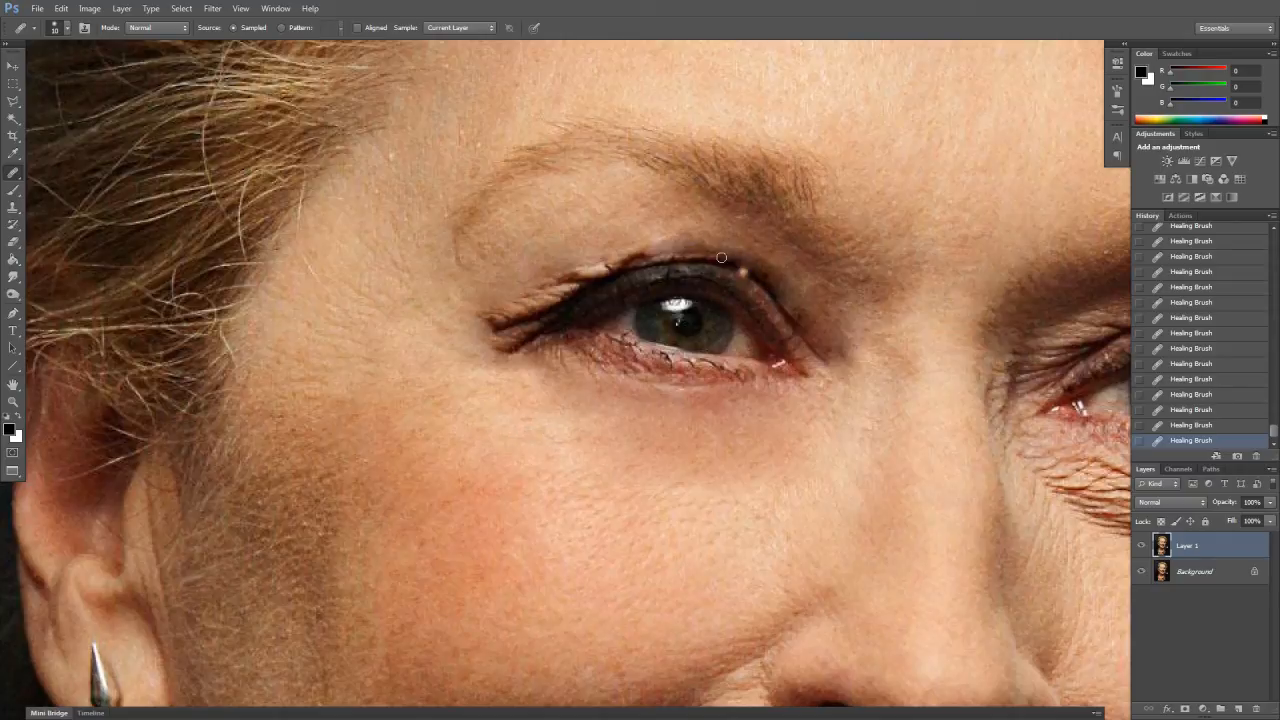
click(783, 245)
mouse_move(691, 232)
mouse_down()
mouse_move(743, 272)
mouse_move(588, 270)
mouse_move(565, 287)
mouse_move(620, 260)
mouse_up()
mouse_move(591, 288)
mouse_down()
mouse_move(639, 260)
mouse_move(686, 256)
mouse_move(623, 265)
mouse_move(660, 253)
mouse_up()
drag(643, 257, 582, 274)
mouse_move(596, 297)
mouse_down()
mouse_move(611, 251)
mouse_move(484, 320)
mouse_move(556, 288)
mouse_move(519, 293)
mouse_move(521, 312)
mouse_move(533, 305)
mouse_up()
Enlarge the brush to 20 px and heal the outer-corner crease and the lines just above the upper lashes on the image's left
key(])
alt+click(503, 447)
click(508, 335)
click(659, 254)
click(626, 255)
drag(677, 245, 625, 250)
click(694, 257)
click(654, 251)
Heal the remaining lines over the inner half of the upper eyelid and beyond the outer eye corner on the image's left
mouse_move(712, 248)
mouse_down()
mouse_move(678, 251)
mouse_move(777, 281)
mouse_move(748, 262)
mouse_move(801, 303)
mouse_move(775, 285)
mouse_move(819, 346)
mouse_move(793, 284)
mouse_up()
click(746, 285)
click(722, 263)
click(778, 291)
mouse_move(596, 281)
mouse_down()
mouse_move(587, 292)
mouse_move(588, 275)
mouse_move(567, 264)
mouse_up()
drag(510, 347, 474, 334)
Smooth the skin just below the lower lashes of the eye on the image's left, sampling from the upper cheek
mouse_move(550, 378)
mouse_down()
mouse_move(590, 360)
mouse_move(625, 372)
mouse_move(566, 394)
mouse_move(611, 367)
mouse_move(722, 390)
mouse_up()
alt+click(558, 430)
alt+click(608, 419)
alt+click(632, 446)
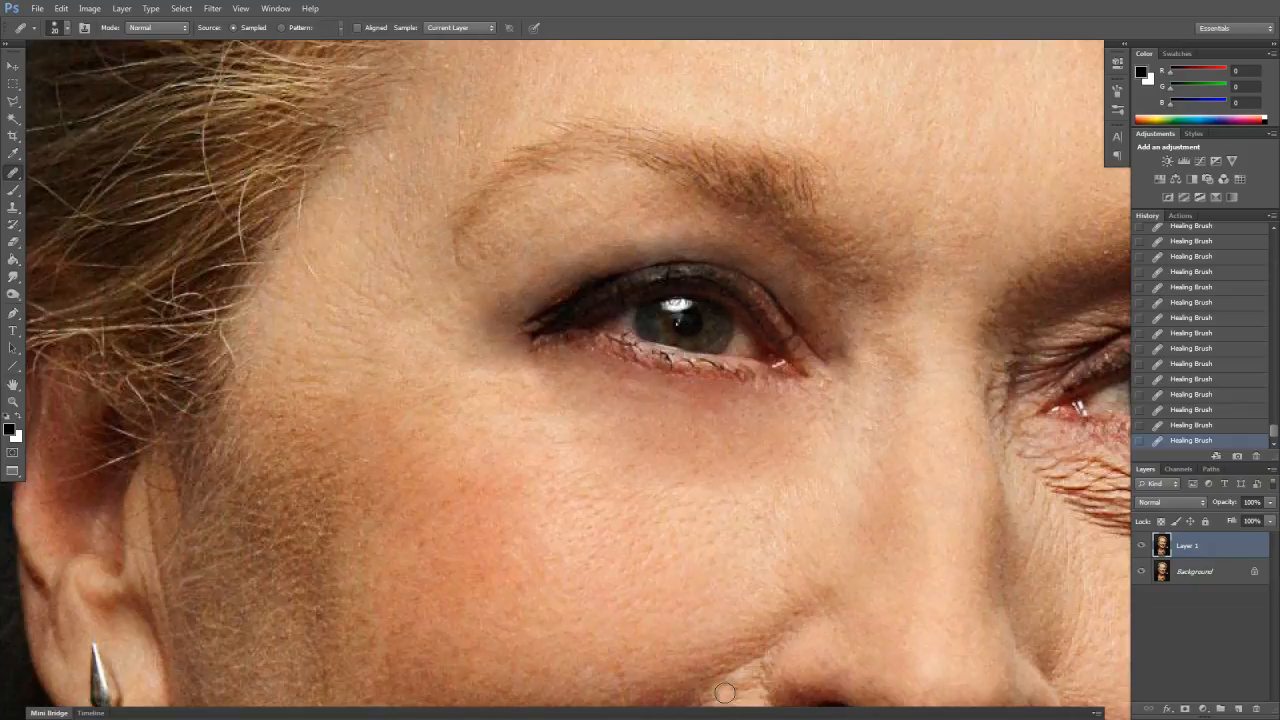
Compare the face before and after retouching by toggling the visibility of Layer 1
key(ctrl+minus)
key(ctrl+minus)
key(ctrl+minus)
drag(798, 469, 607, 449)
key(ctrl+plus)
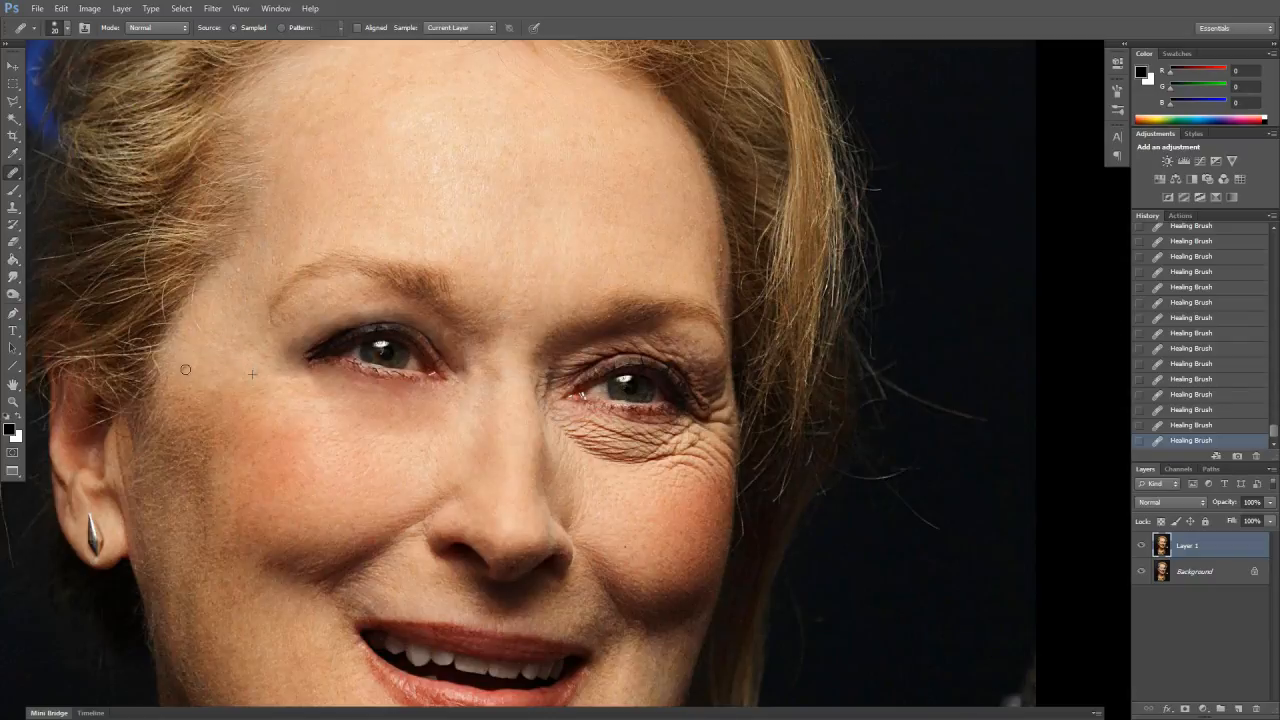
drag(493, 419, 436, 389)
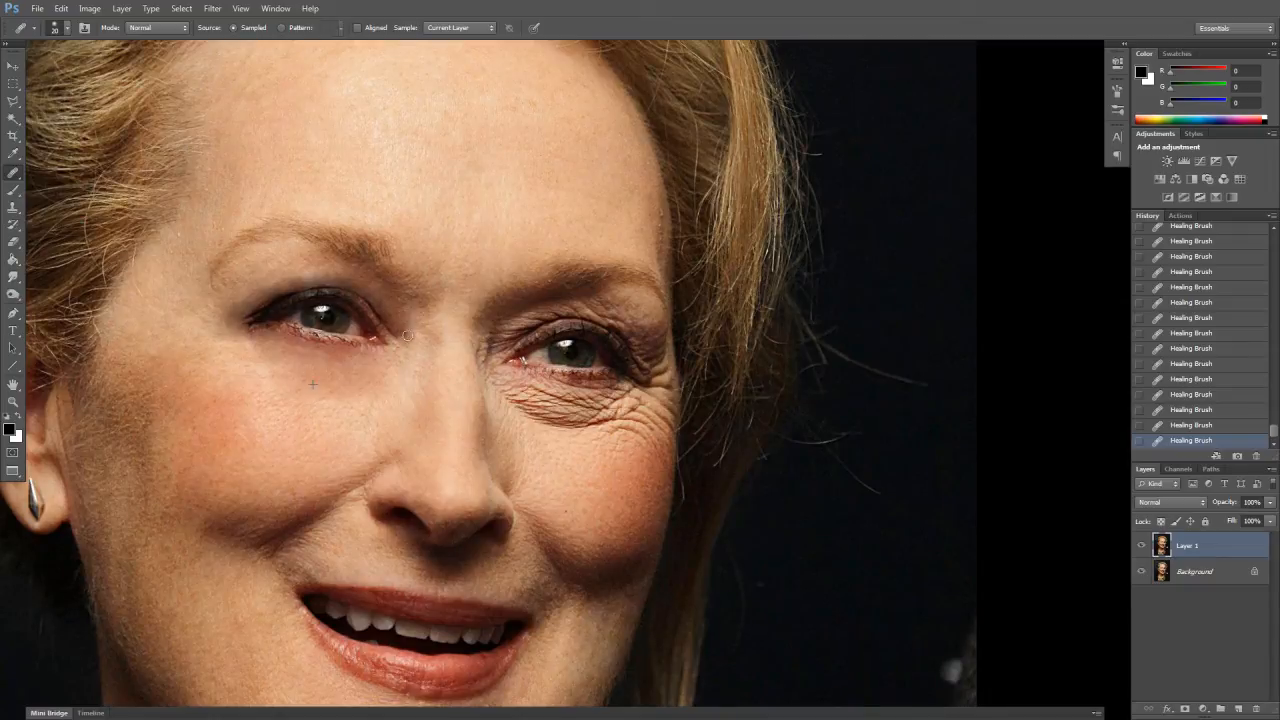
click(1141, 545)
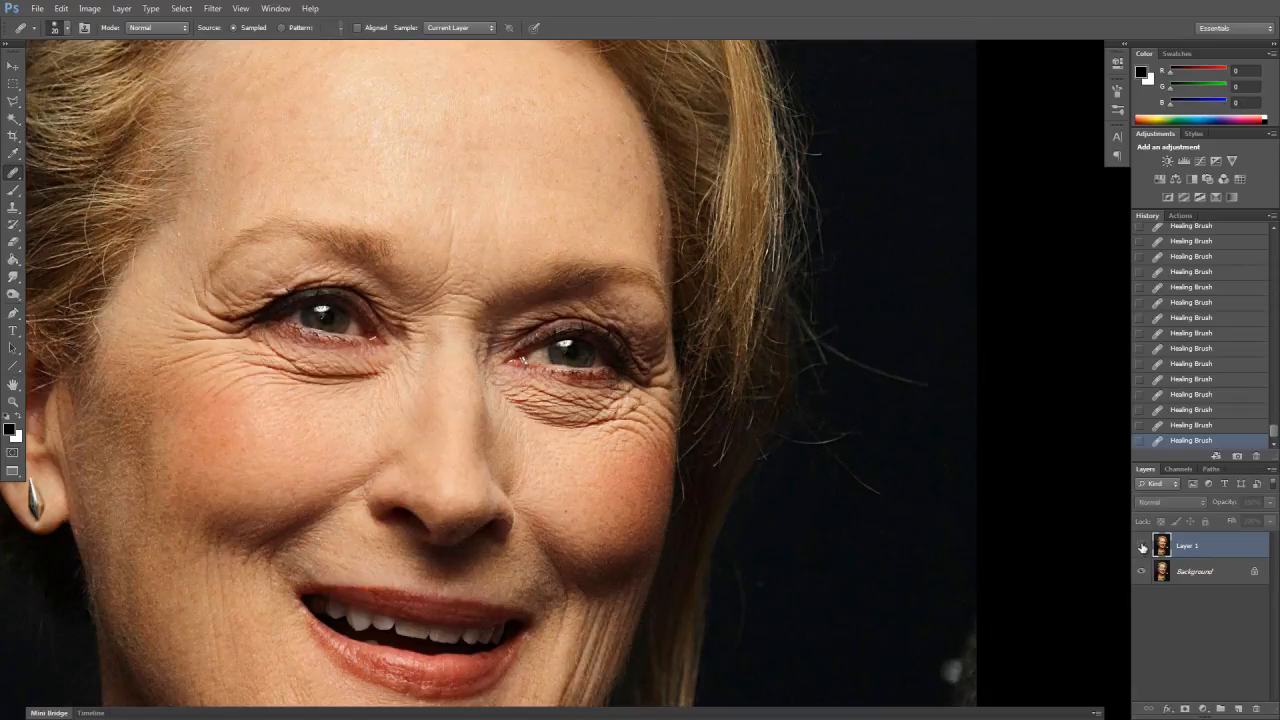
click(1141, 545)
click(1141, 545)
click(1141, 545)
click(1141, 545)
click(1141, 545)
Heal the red blemish and uneven skin on the cheek beside the nose on the image's right
drag(613, 481, 625, 435)
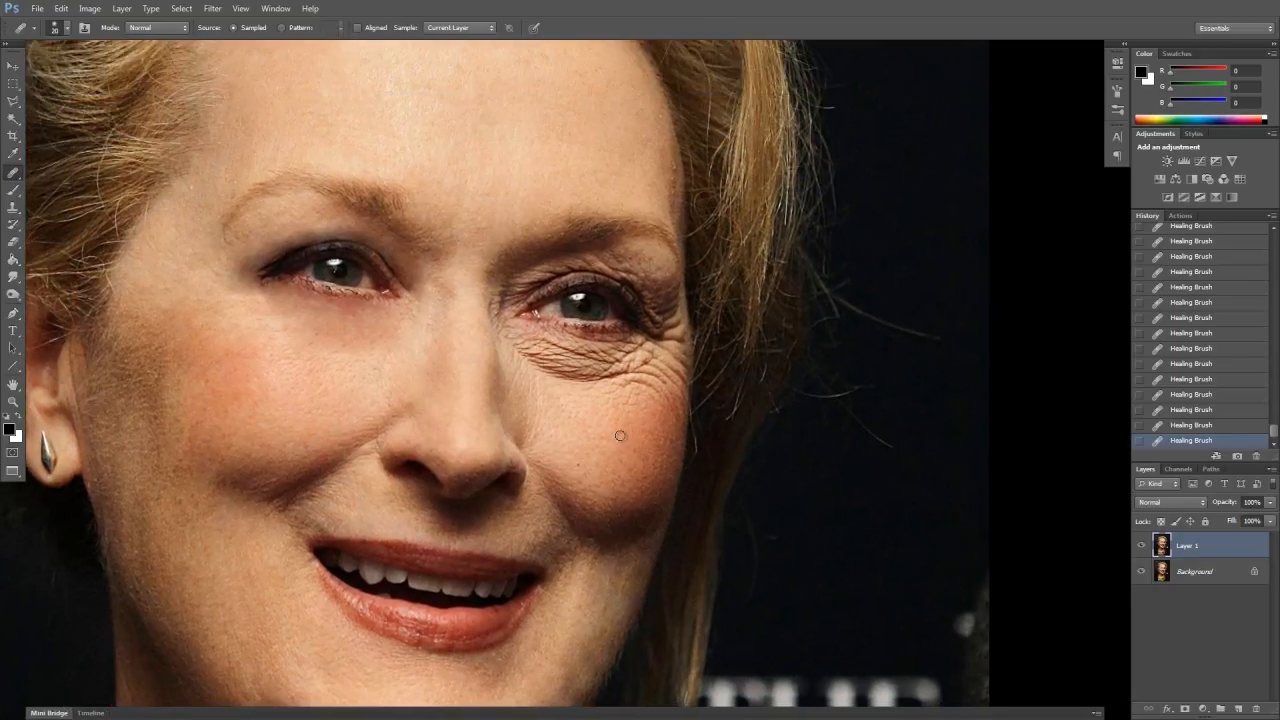
scroll(620, 436, up, 3)
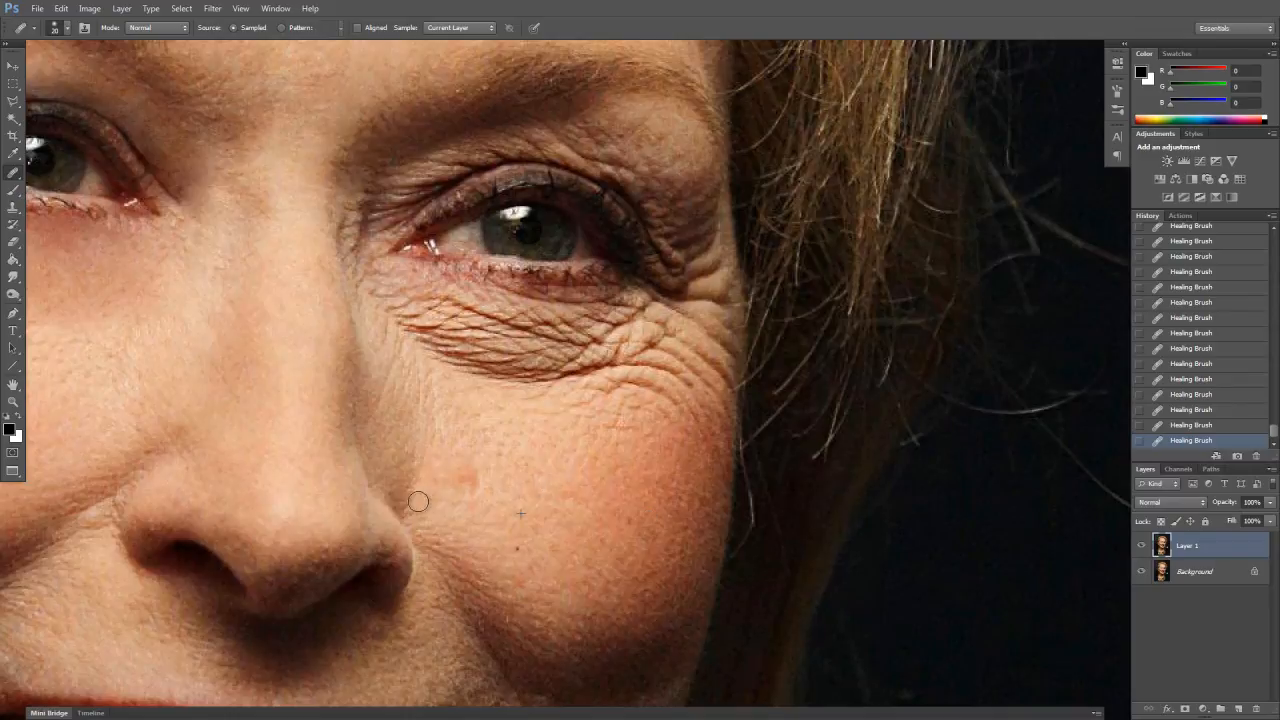
drag(436, 433, 426, 433)
alt+click(503, 429)
drag(480, 475, 468, 477)
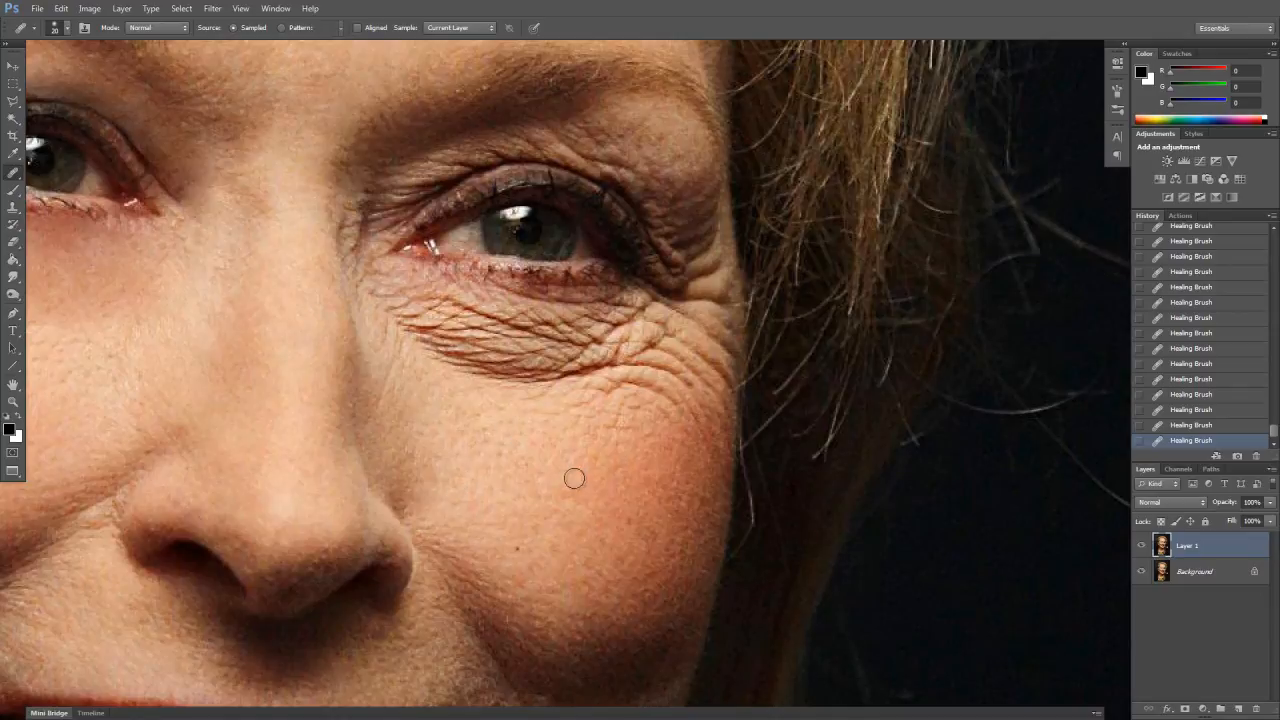
Heal the lower rows of wrinkles under the eye on the image's right, where the eye bag meets the cheek
scroll(540, 465, up, 2)
mouse_move(372, 421)
mouse_down()
mouse_move(375, 403)
mouse_move(396, 408)
mouse_up()
drag(272, 418, 662, 387)
drag(505, 417, 428, 420)
drag(660, 429, 458, 398)
mouse_move(763, 396)
mouse_down()
mouse_move(722, 372)
mouse_move(734, 403)
mouse_move(701, 411)
mouse_move(658, 366)
mouse_move(714, 362)
mouse_move(605, 368)
mouse_up()
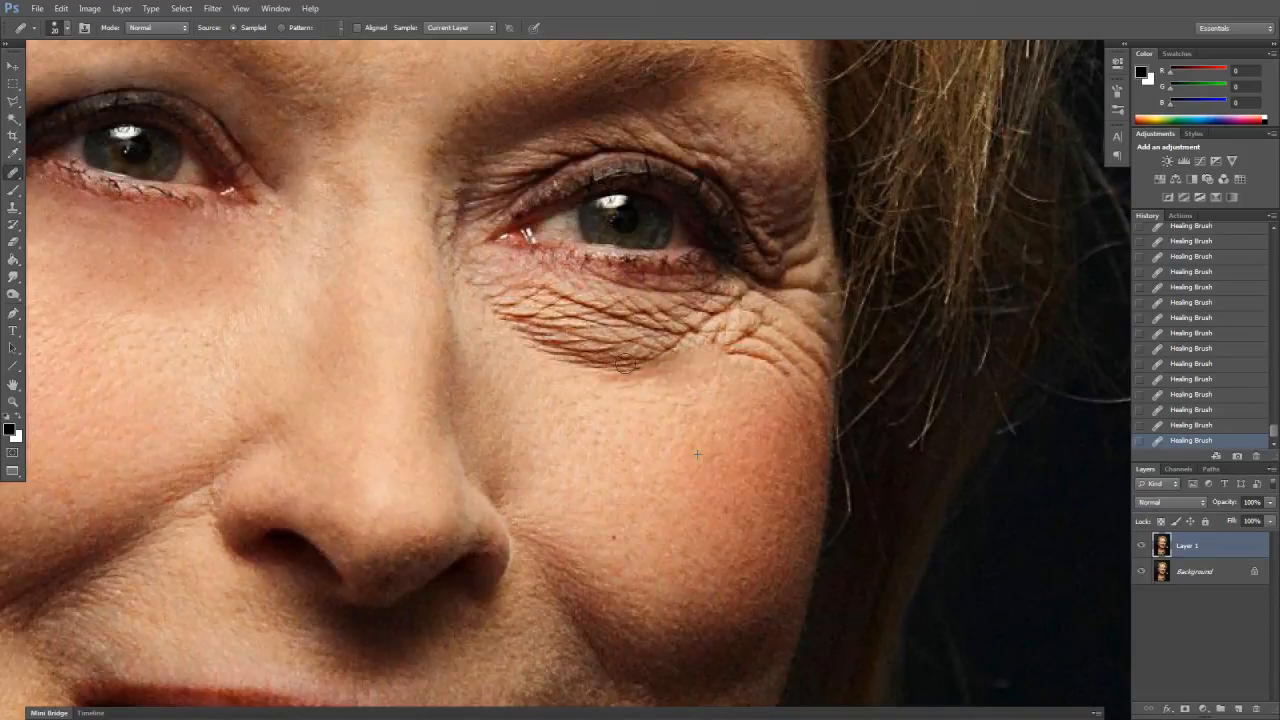
click(682, 362)
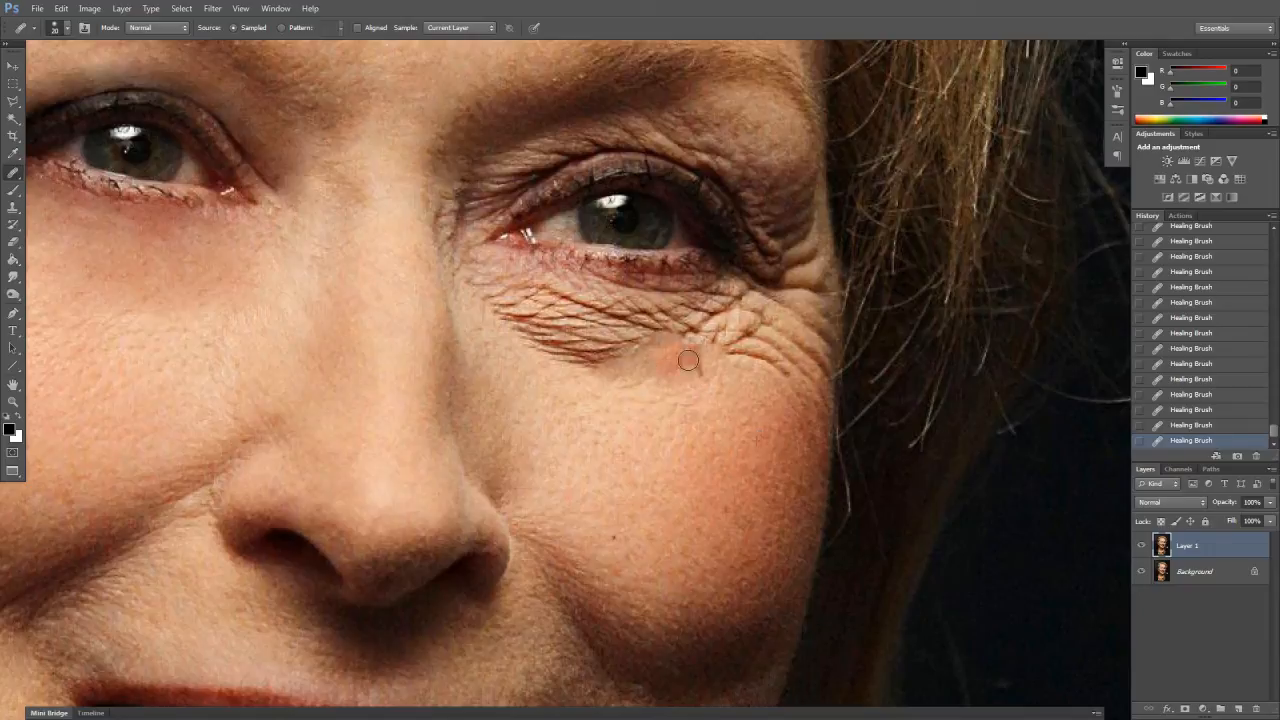
mouse_move(572, 352)
mouse_down()
mouse_move(608, 345)
mouse_move(582, 344)
mouse_move(605, 324)
mouse_move(651, 332)
mouse_move(638, 349)
mouse_move(586, 353)
mouse_move(516, 334)
mouse_up()
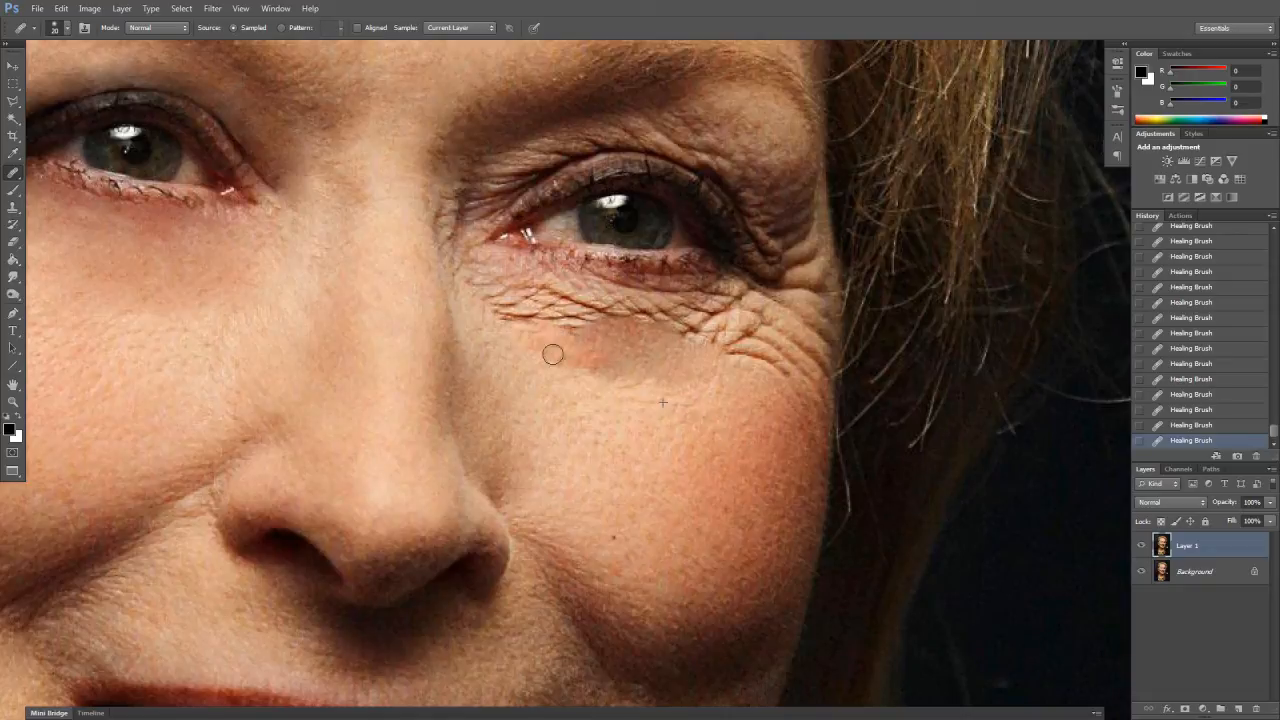
Heal the wrinkles beneath the inner half of the eye on the image's right, using skin sampled from the cheek
alt+click(726, 421)
drag(592, 317, 474, 282)
alt+click(744, 437)
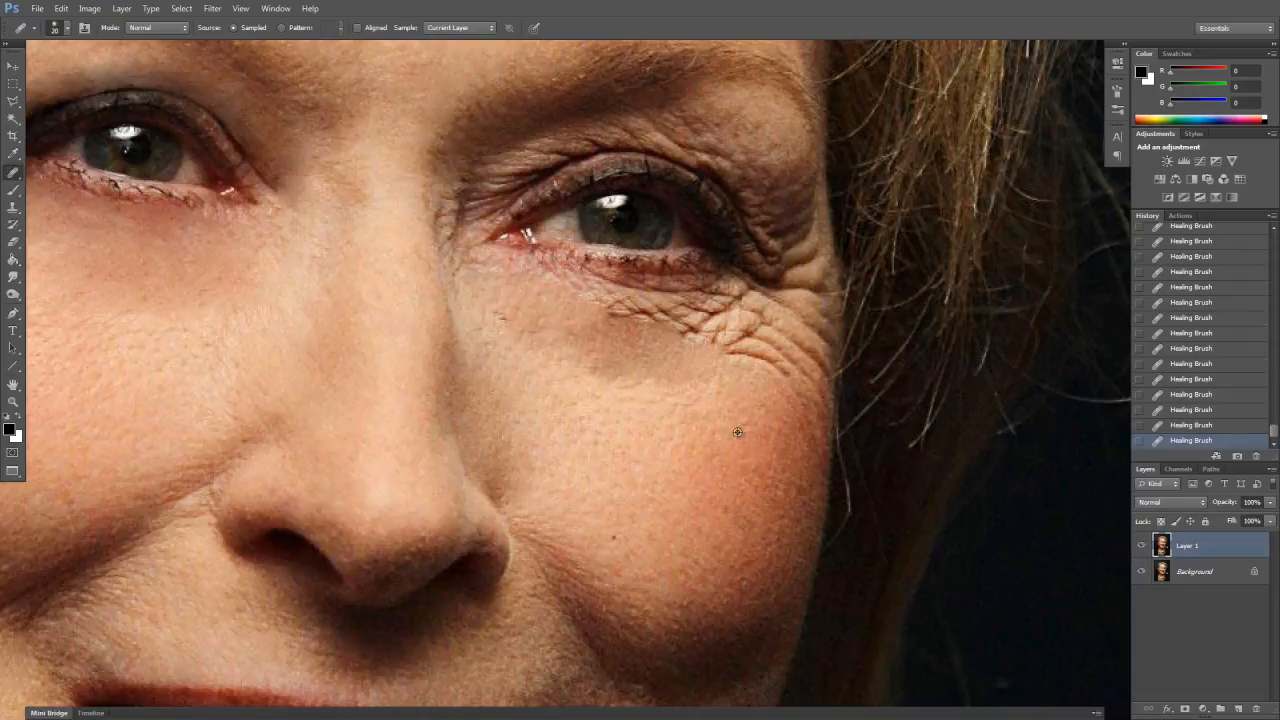
mouse_move(526, 330)
mouse_down()
mouse_move(487, 323)
mouse_move(466, 289)
mouse_up()
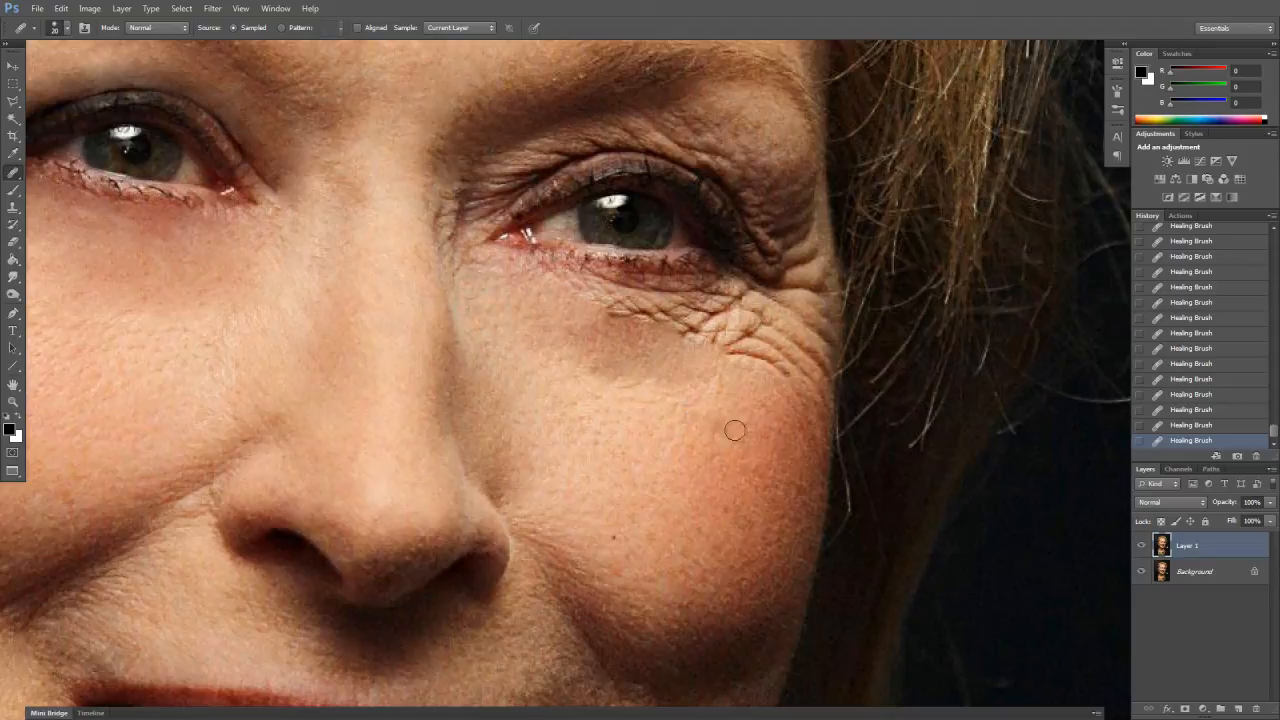
Heal the crow's feet and remaining under-eye wrinkles around the outer corner of the eye on the image's right
mouse_move(668, 334)
mouse_down()
mouse_move(714, 306)
mouse_move(704, 348)
mouse_move(750, 312)
mouse_move(736, 352)
mouse_move(756, 366)
mouse_move(778, 362)
mouse_move(771, 328)
mouse_move(792, 372)
mouse_move(812, 354)
mouse_up()
alt+click(772, 374)
alt+click(772, 432)
mouse_move(794, 394)
mouse_down()
mouse_move(796, 412)
mouse_move(792, 402)
mouse_up()
alt+click(715, 405)
mouse_move(624, 318)
mouse_down()
mouse_move(706, 300)
mouse_move(562, 272)
mouse_move(608, 305)
mouse_move(715, 285)
mouse_up()
alt+click(654, 416)
mouse_move(720, 290)
mouse_down()
mouse_move(800, 271)
mouse_move(766, 308)
mouse_move(768, 292)
mouse_move(797, 314)
mouse_move(791, 298)
mouse_move(787, 329)
mouse_move(817, 282)
mouse_move(823, 393)
mouse_up()
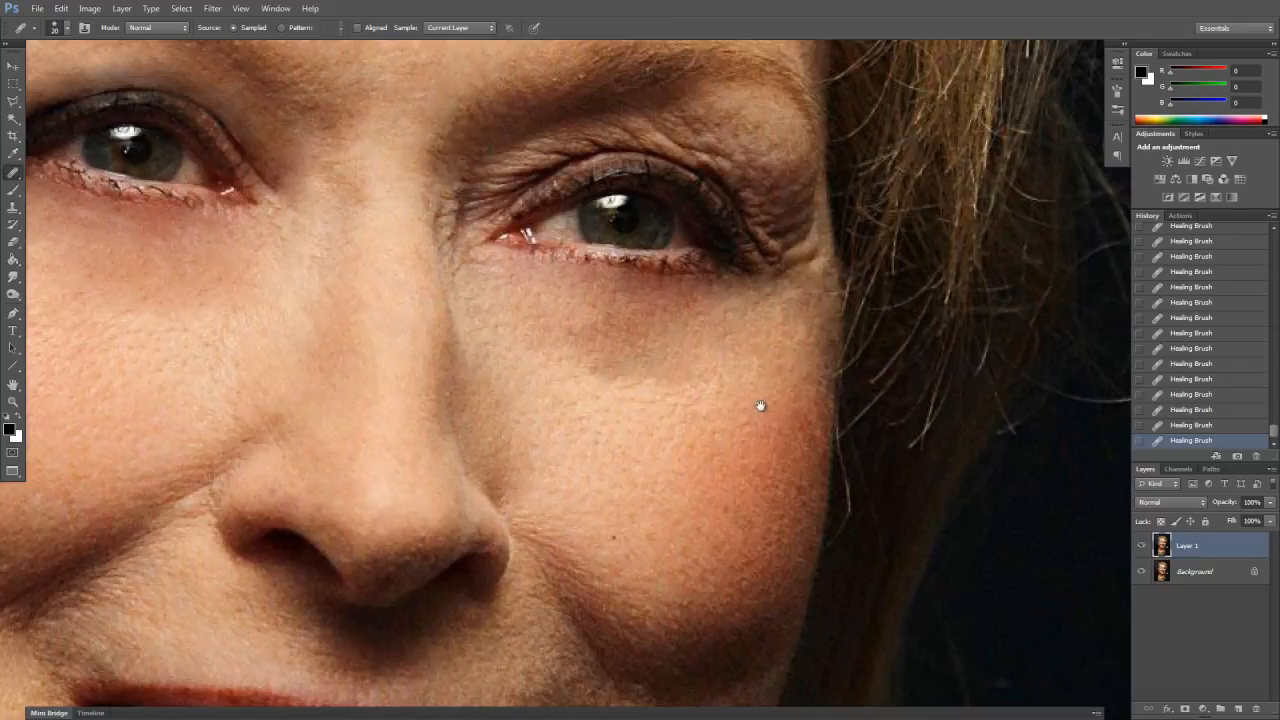
Heal the creases between the nose bridge and inner eye corner and the inner upper-eyelid folds on the image's right
drag(789, 348, 706, 460)
alt+click(720, 420)
mouse_move(724, 357)
mouse_down()
mouse_move(713, 381)
mouse_move(732, 328)
mouse_move(735, 374)
mouse_move(700, 362)
mouse_move(718, 295)
mouse_up()
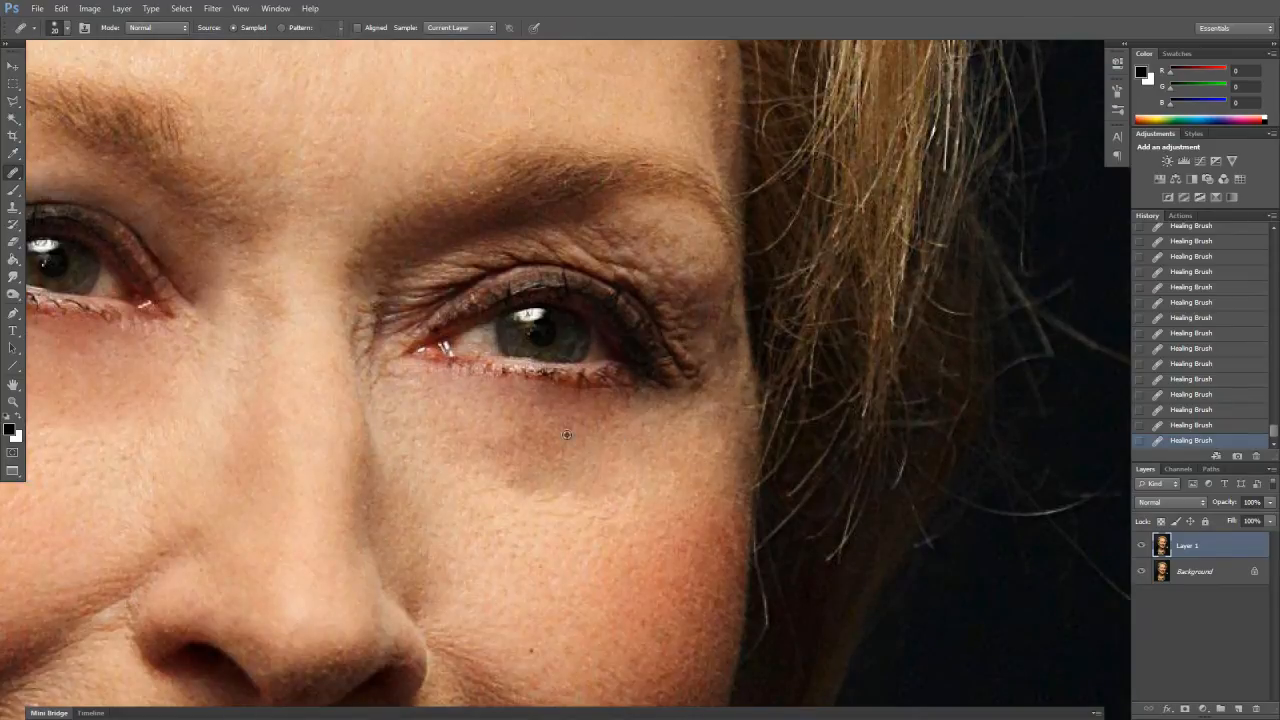
mouse_move(413, 311)
mouse_down()
mouse_move(469, 263)
mouse_move(386, 302)
mouse_move(377, 333)
mouse_move(388, 329)
mouse_move(360, 323)
mouse_move(377, 406)
mouse_move(389, 286)
mouse_up()
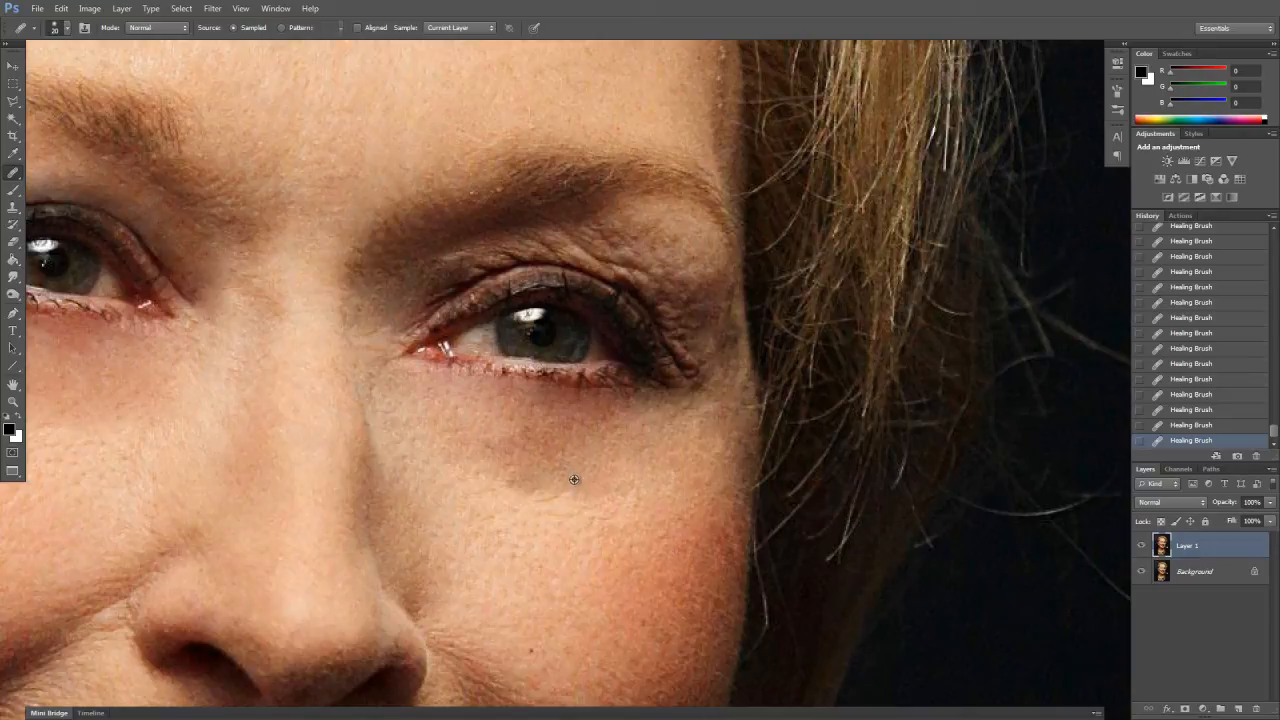
mouse_move(505, 262)
mouse_down()
mouse_move(456, 287)
mouse_move(514, 266)
mouse_move(421, 322)
mouse_move(424, 283)
mouse_move(505, 243)
mouse_up()
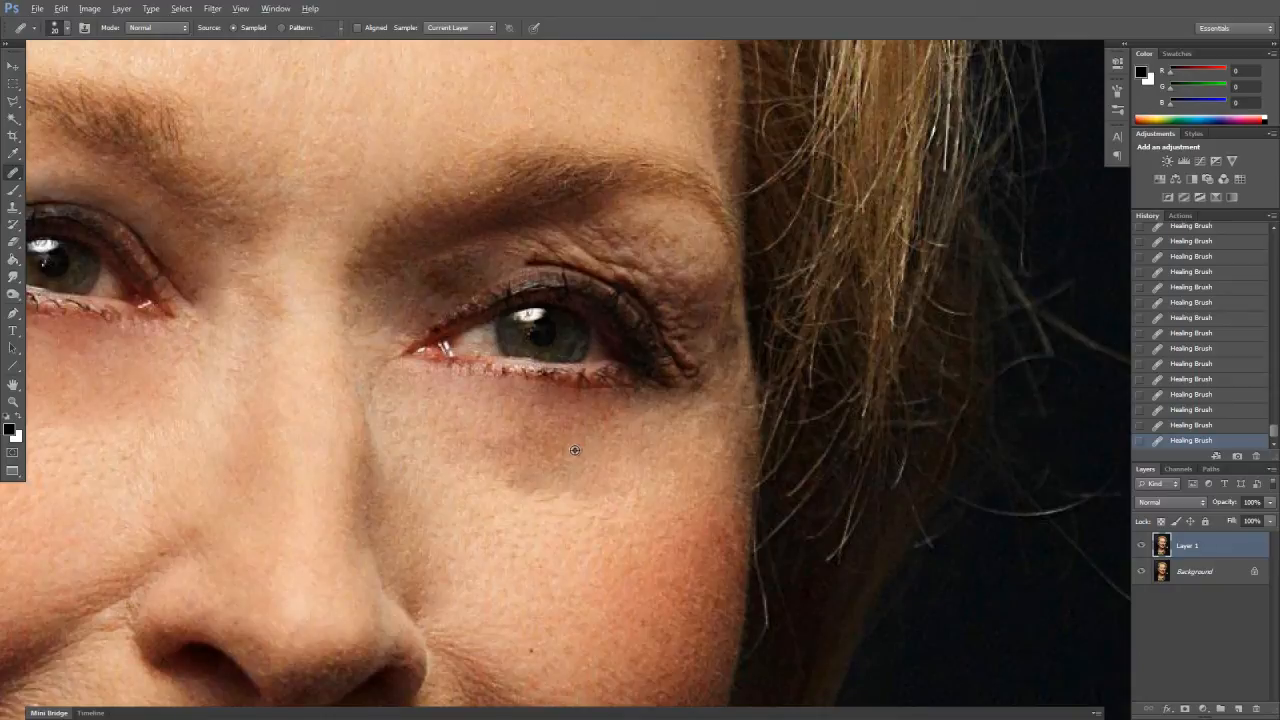
mouse_move(440, 285)
mouse_down()
mouse_move(477, 250)
mouse_move(425, 272)
mouse_move(432, 282)
mouse_up()
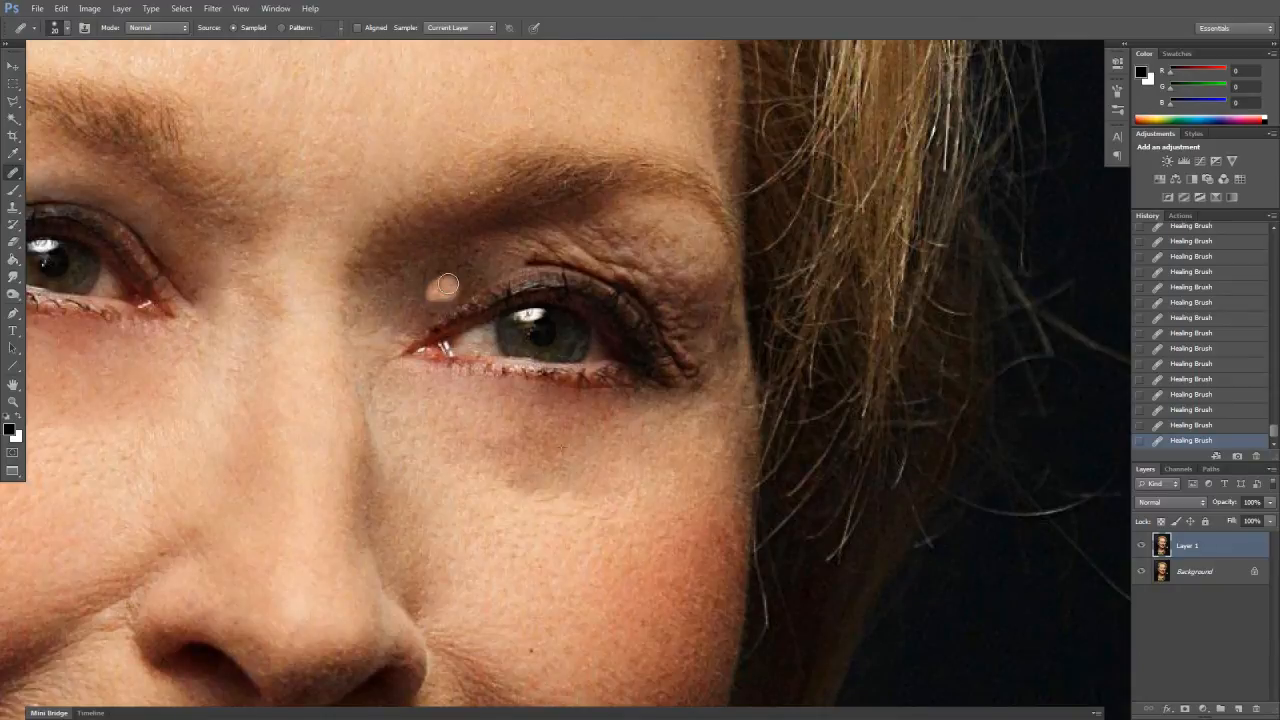
Heal the folds on the outer upper eyelid from beneath the eyebrow down to the outer eye corner on the image's right
mouse_move(542, 251)
mouse_down()
mouse_move(585, 258)
mouse_move(520, 268)
mouse_move(625, 275)
mouse_move(587, 250)
mouse_move(515, 245)
mouse_move(624, 238)
mouse_up()
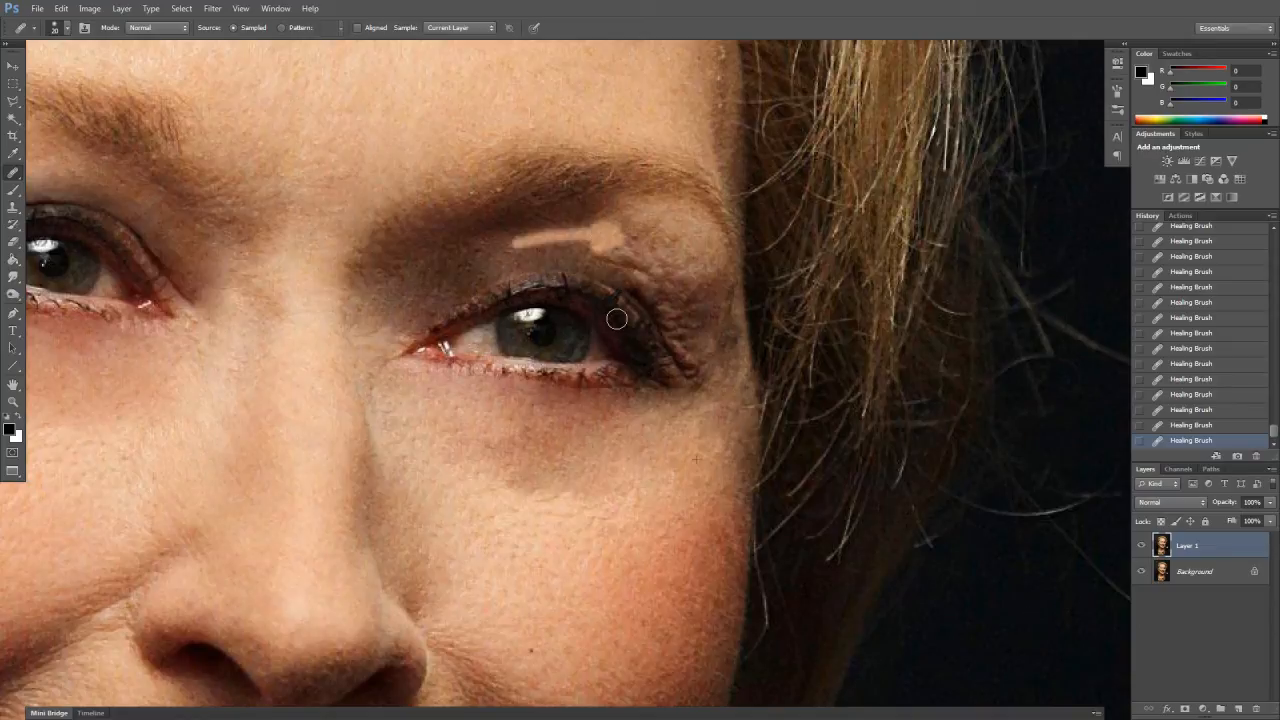
alt+click(606, 408)
mouse_move(652, 283)
mouse_down()
mouse_move(670, 278)
mouse_move(672, 336)
mouse_move(706, 380)
mouse_up()
alt+click(600, 451)
mouse_move(693, 309)
mouse_down()
mouse_move(697, 330)
mouse_move(687, 289)
mouse_move(694, 311)
mouse_up()
click(691, 332)
mouse_move(628, 253)
mouse_down()
mouse_move(641, 240)
mouse_move(632, 271)
mouse_up()
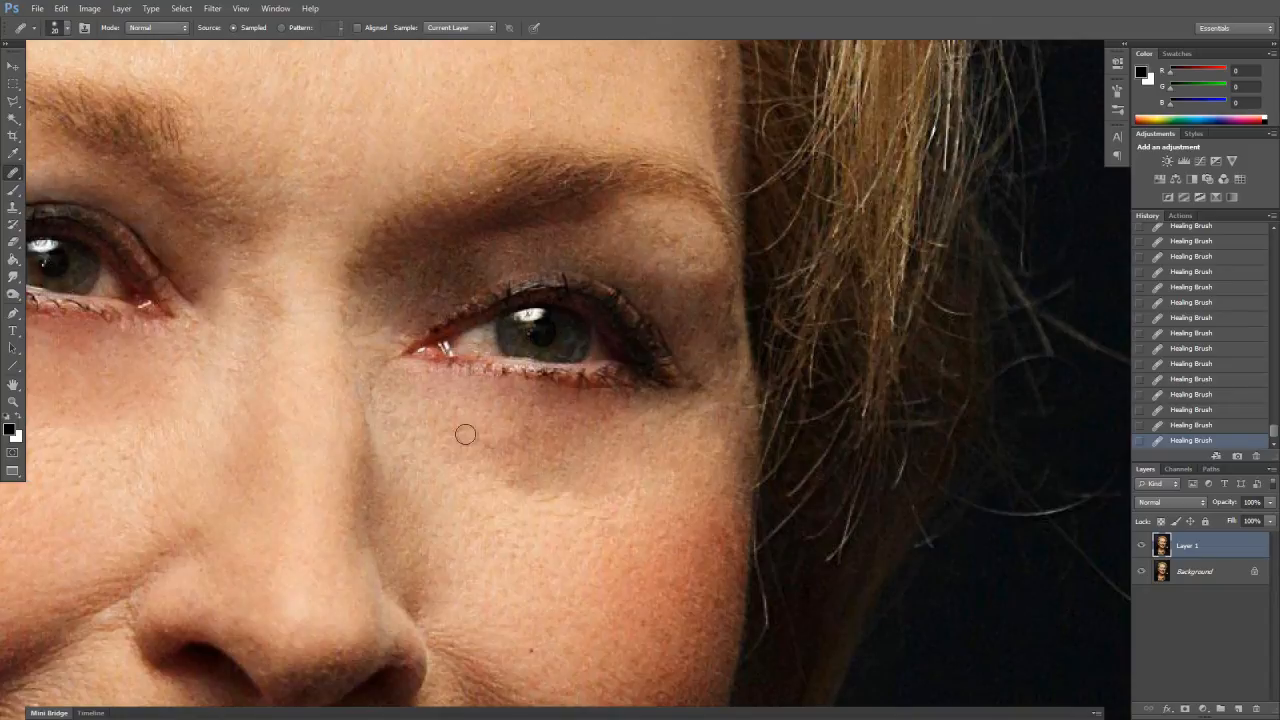
Compare the whole portrait with the original by fitting it to the view and toggling the visibility of Layer 1
key(ctrl+0)
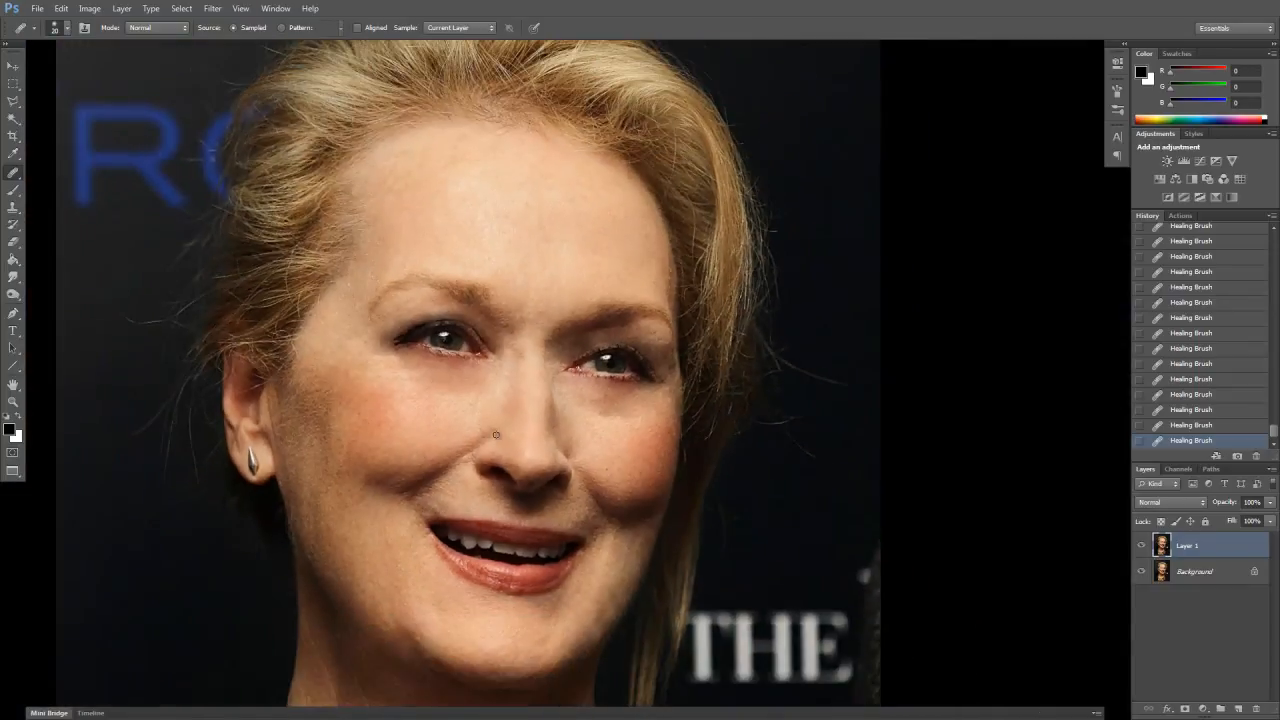
click(1142, 545)
click(1142, 545)
click(1142, 545)
click(1142, 545)
click(1142, 545)
click(1142, 545)
click(1140, 547)
click(1140, 547)
click(1140, 547)
click(1140, 547)
Touch up the remaining uneven skin on the outer upper eyelid beneath the eyebrow on the image's right
key(ctrl+plus)
key(ctrl+plus)
key(ctrl+plus)
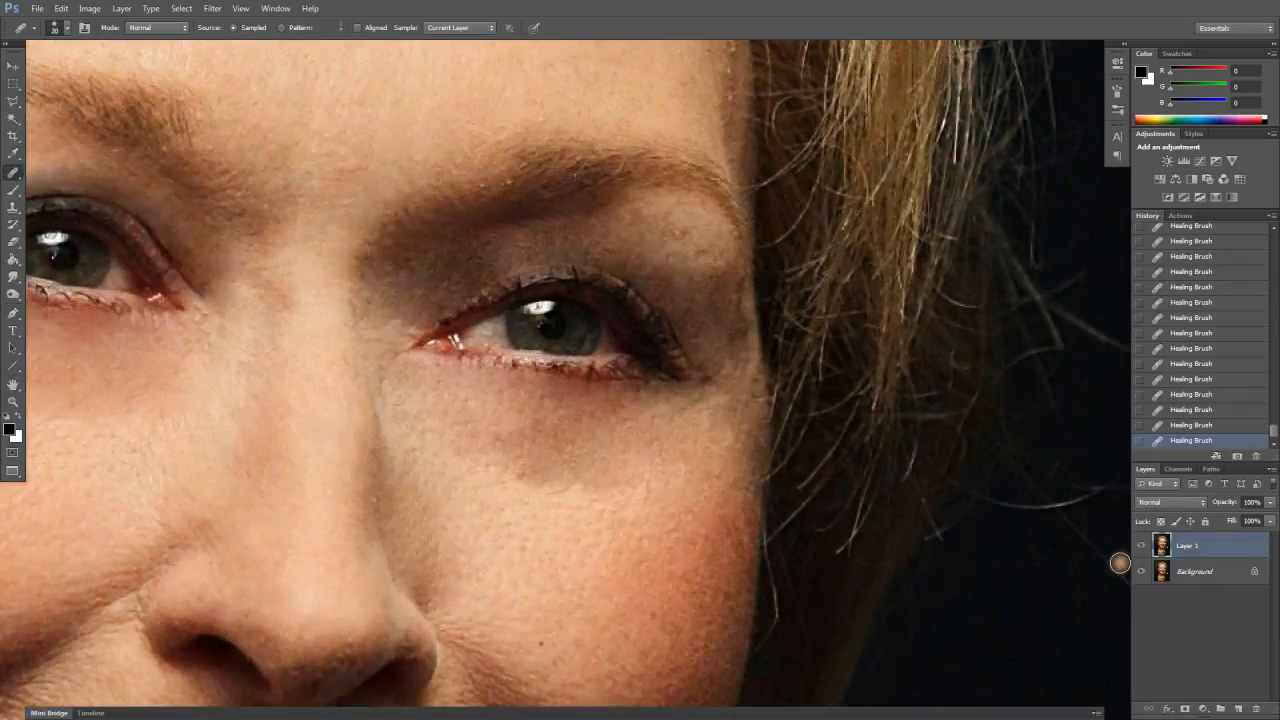
mouse_move(616, 536)
mouse_down()
mouse_move(553, 485)
mouse_move(535, 496)
mouse_move(466, 478)
mouse_up()
alt+click(636, 503)
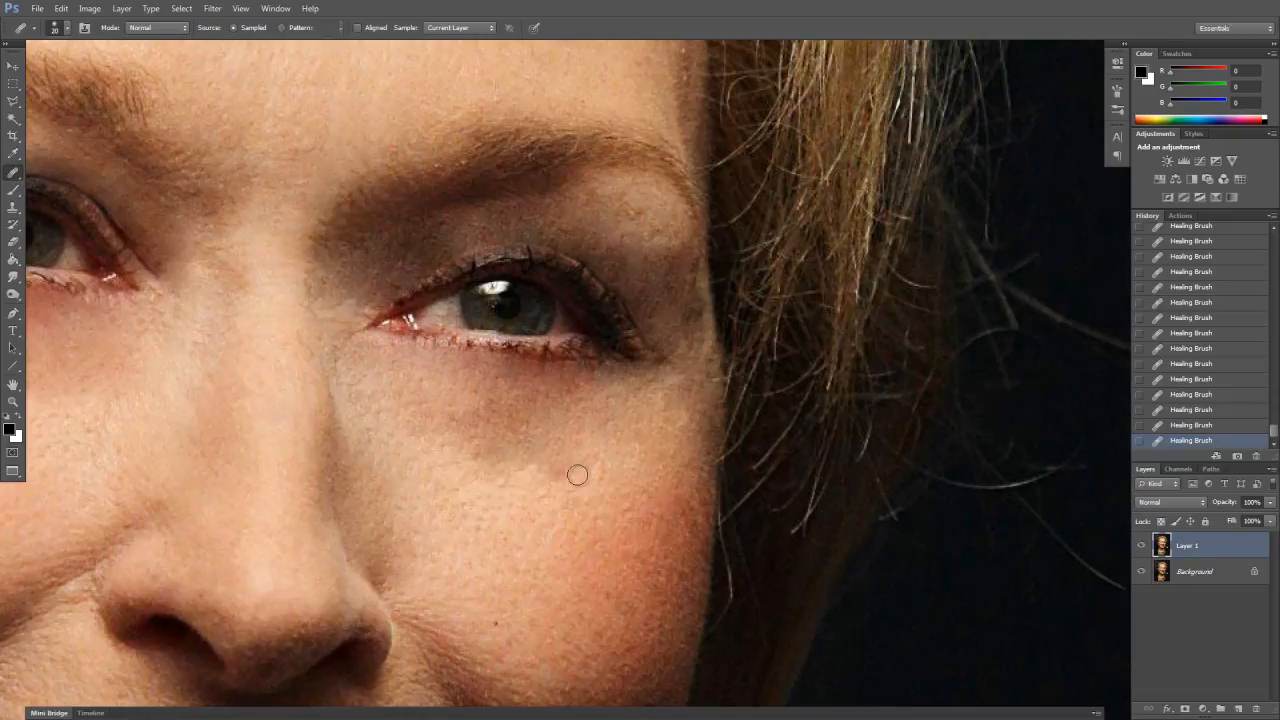
drag(580, 442, 541, 512)
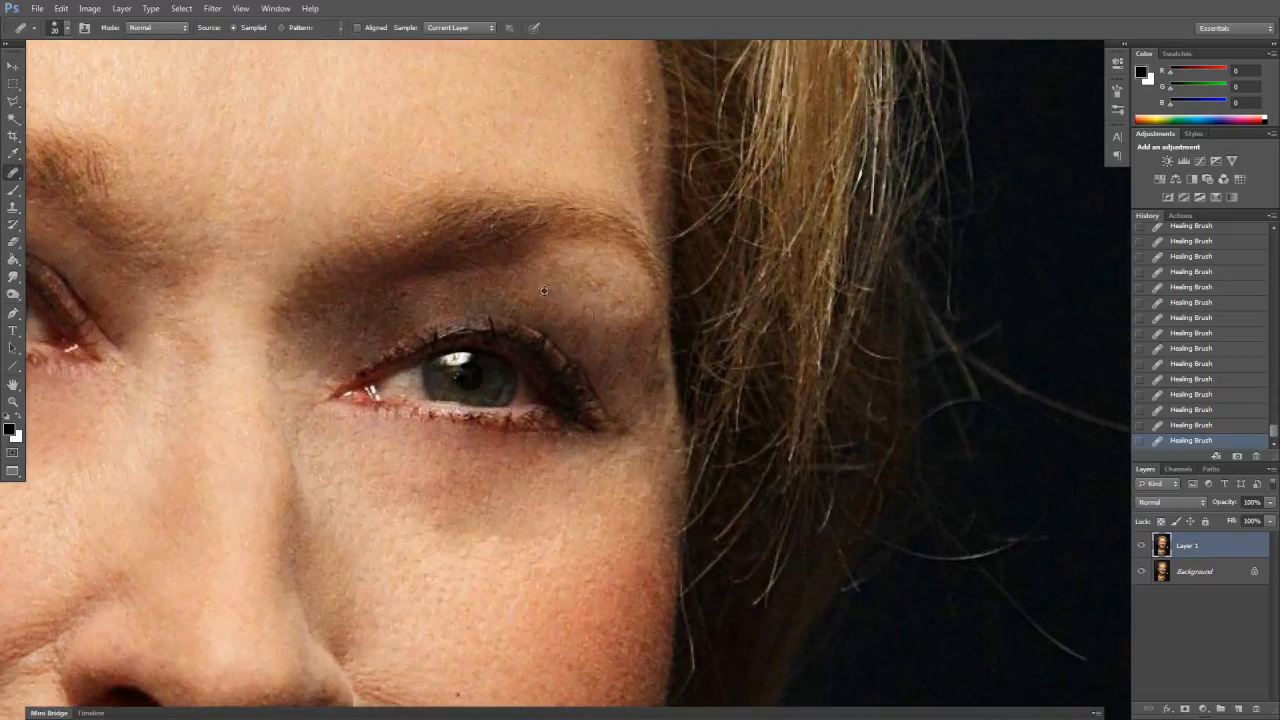
mouse_move(613, 309)
mouse_down()
mouse_move(598, 302)
mouse_move(606, 354)
mouse_move(573, 306)
mouse_up()
Heal the fine lines between the smile fold and the upper lip near the mouth corner on the image's left
mouse_move(525, 387)
mouse_down()
mouse_move(497, 323)
mouse_move(571, 294)
mouse_up()
mouse_move(382, 388)
mouse_down()
mouse_move(368, 376)
mouse_move(402, 363)
mouse_move(396, 396)
mouse_move(330, 378)
mouse_move(392, 352)
mouse_up()
mouse_move(362, 420)
mouse_down()
mouse_move(343, 417)
mouse_move(350, 405)
mouse_up()
alt+click(435, 404)
drag(390, 448, 380, 440)
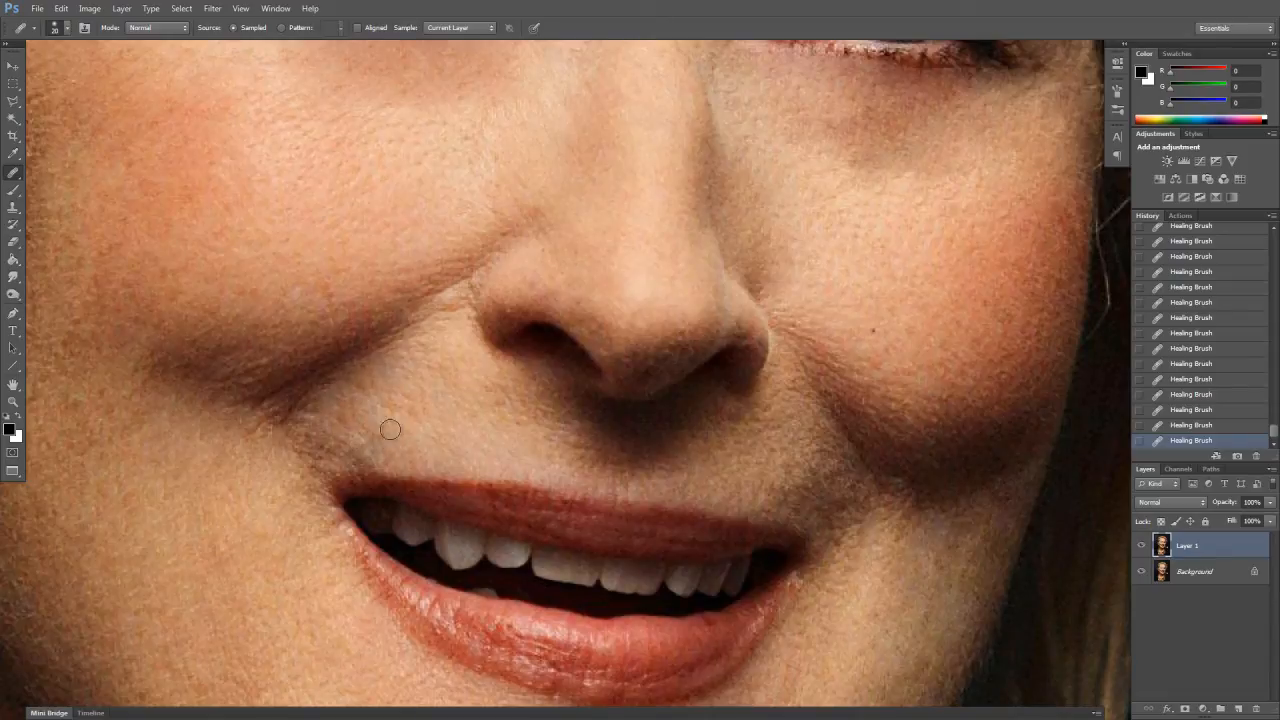
drag(307, 421, 331, 389)
drag(408, 397, 444, 516)
Soften the smile fold on the image's left from beside the nostril down to its lower end, using sampled cheek skin
alt+click(243, 306)
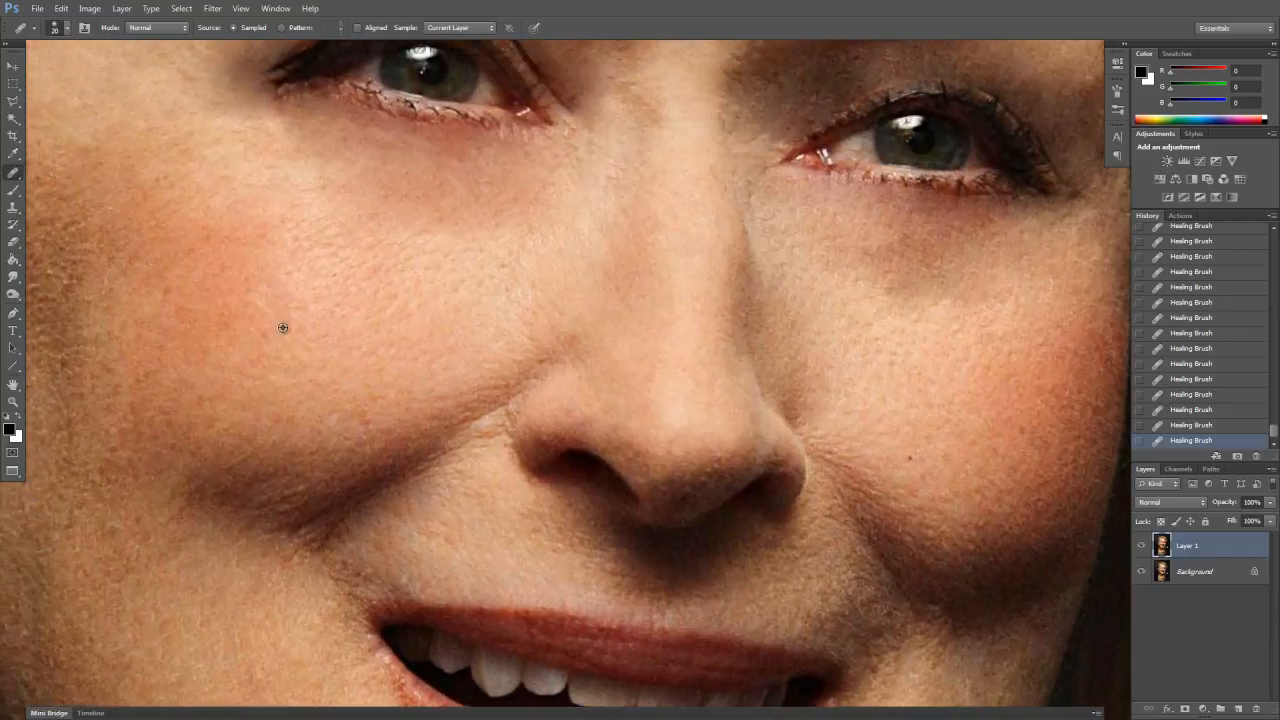
mouse_move(458, 409)
mouse_down()
mouse_move(483, 392)
mouse_move(376, 457)
mouse_up()
mouse_move(328, 511)
mouse_down()
mouse_move(301, 560)
mouse_move(333, 532)
mouse_up()
click(308, 525)
click(334, 525)
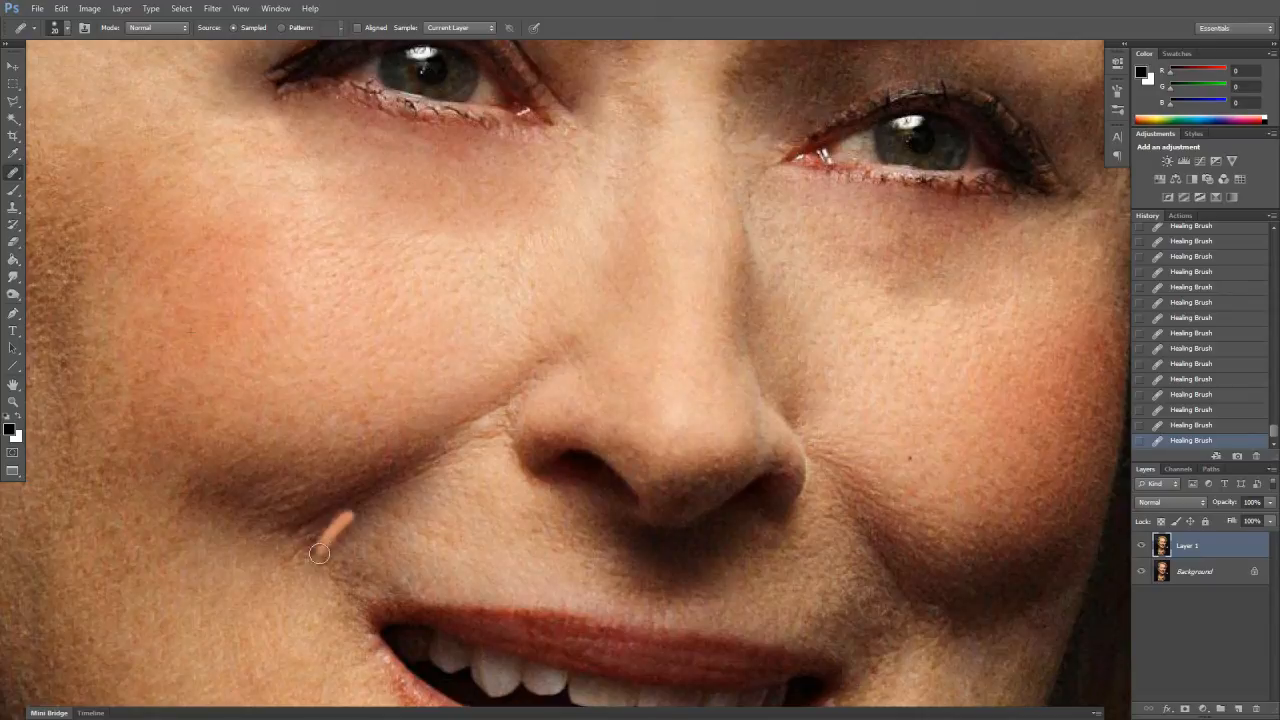
click(306, 531)
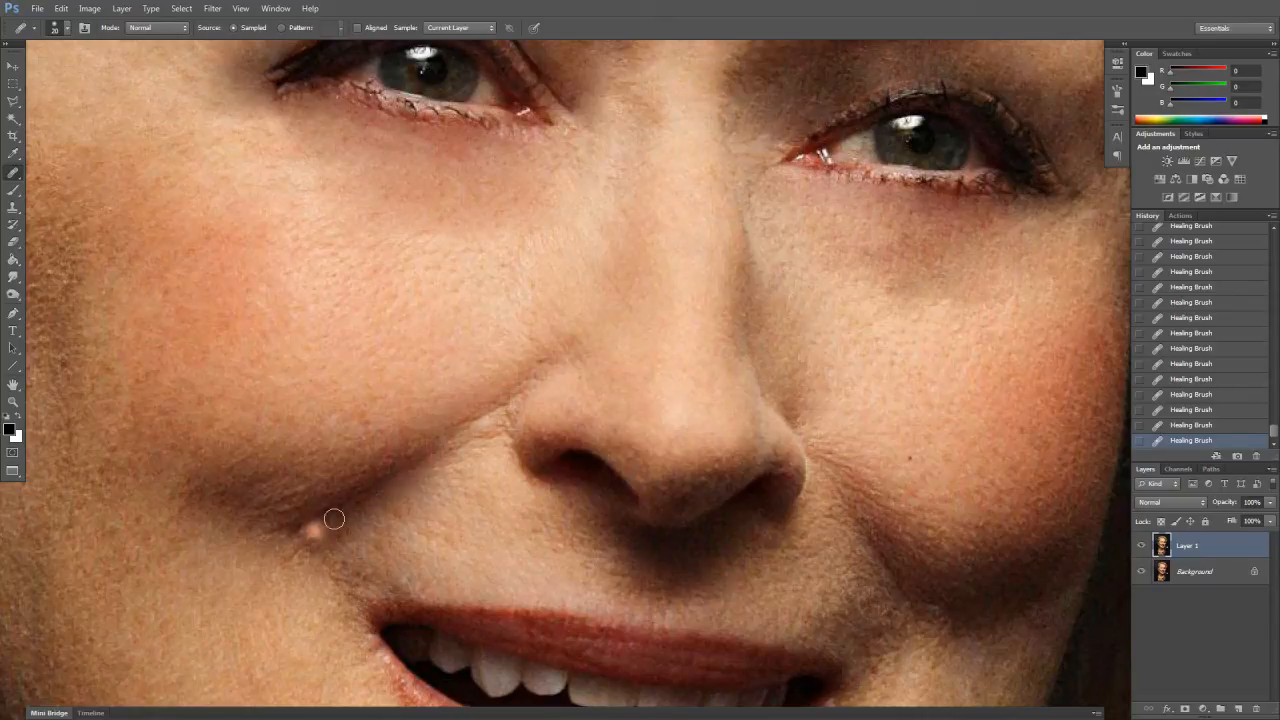
Resample skin near the nose and heal the middle and dark lower end of the smile fold on the image's left
alt+click(447, 447)
click(293, 546)
mouse_move(283, 527)
mouse_down()
mouse_move(289, 518)
mouse_move(275, 537)
mouse_up()
click(337, 528)
click(298, 522)
click(433, 437)
click(342, 496)
click(420, 454)
click(303, 535)
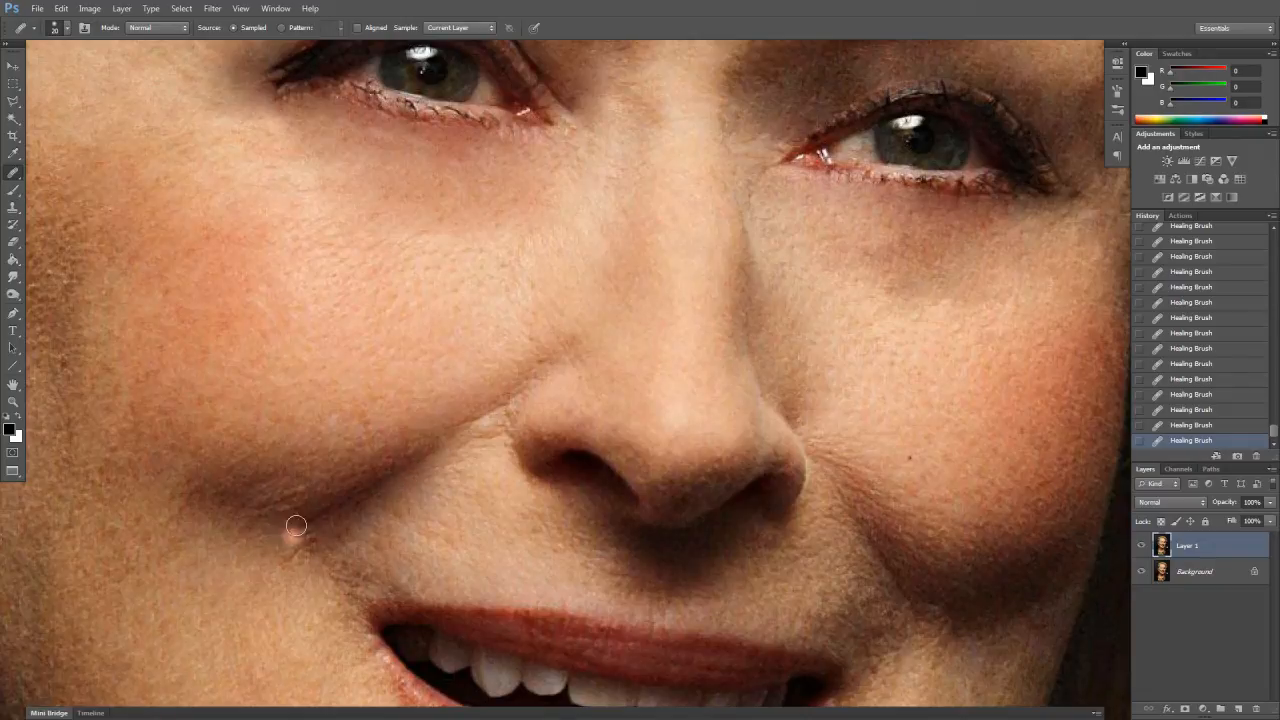
Blend the smile fold's lower tip and the shadowed cheek skin just outside it on the image's left
click(305, 538)
click(299, 518)
click(330, 517)
click(300, 524)
mouse_move(283, 503)
mouse_down()
mouse_move(264, 498)
mouse_move(261, 518)
mouse_move(234, 500)
mouse_move(292, 506)
mouse_move(315, 492)
mouse_up()
click(327, 545)
click(368, 474)
click(252, 508)
Resample skin below the cheek and heal the fine lines along the cheek's lower edge on the image's left
mouse_move(623, 480)
mouse_down()
mouse_move(547, 409)
mouse_move(578, 407)
mouse_up()
alt+click(212, 538)
drag(211, 438, 222, 440)
click(243, 438)
click(280, 350)
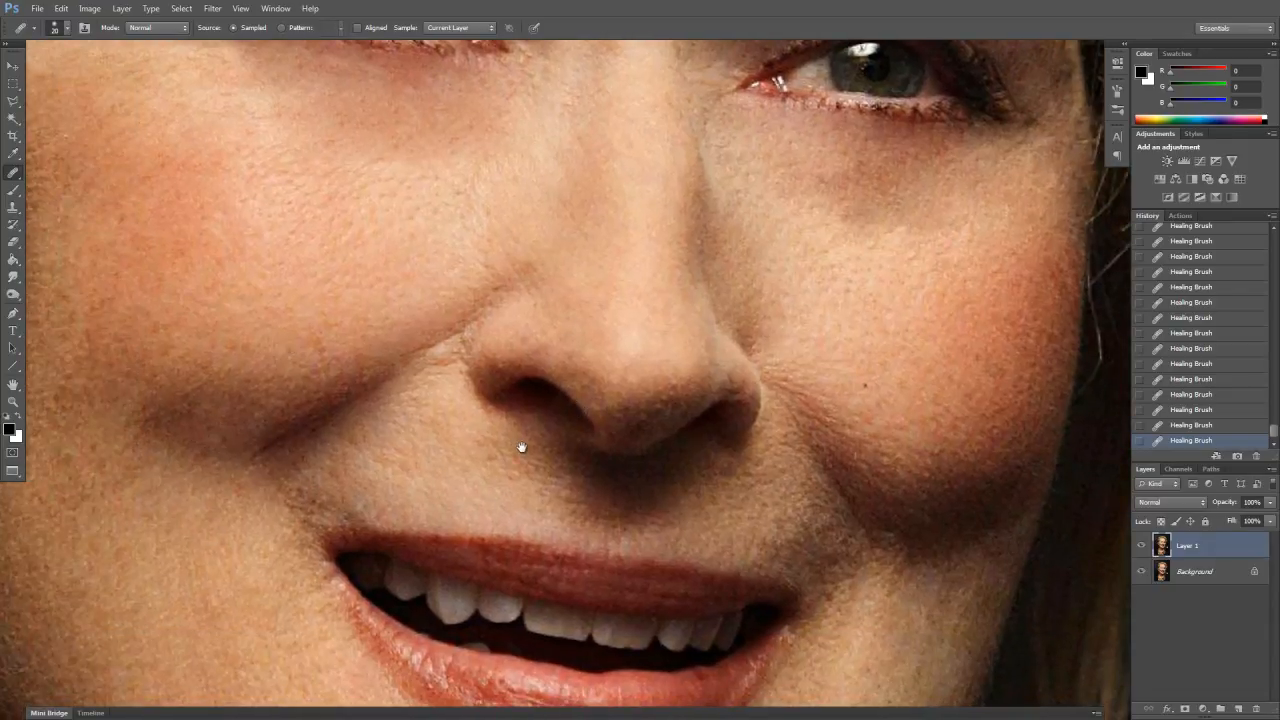
drag(517, 443, 360, 420)
drag(472, 438, 374, 423)
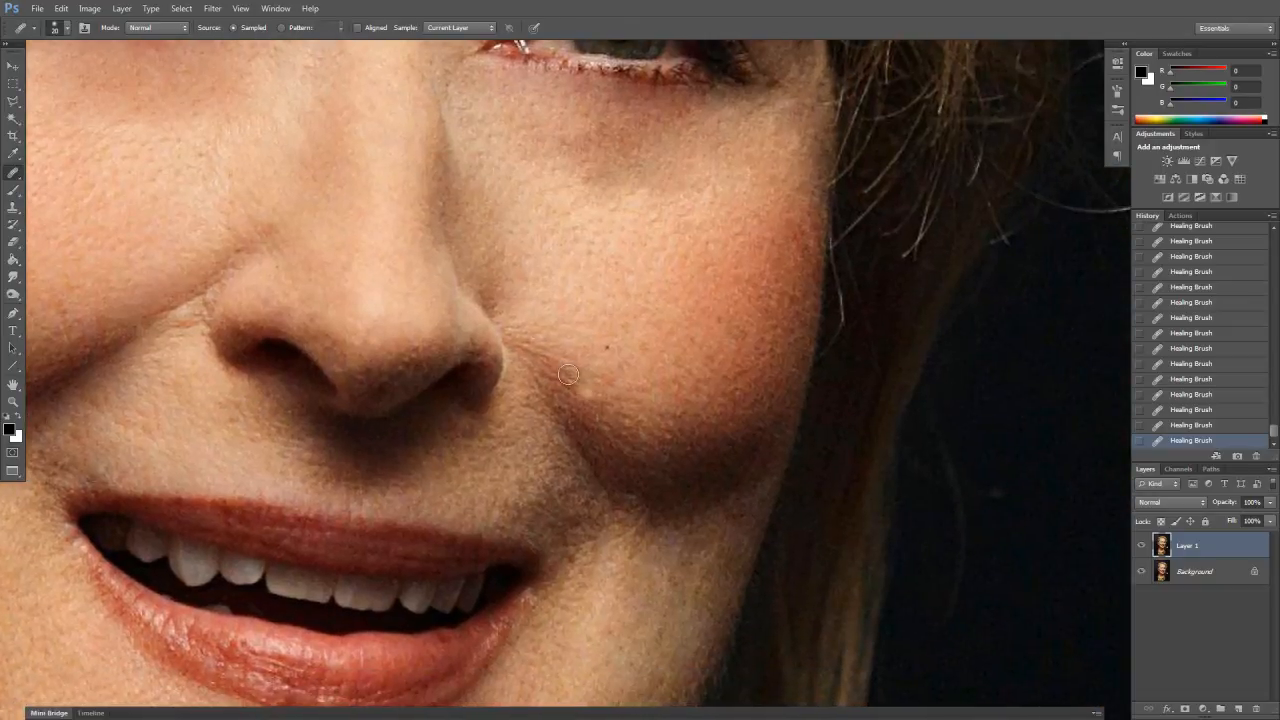
drag(176, 393, 314, 409)
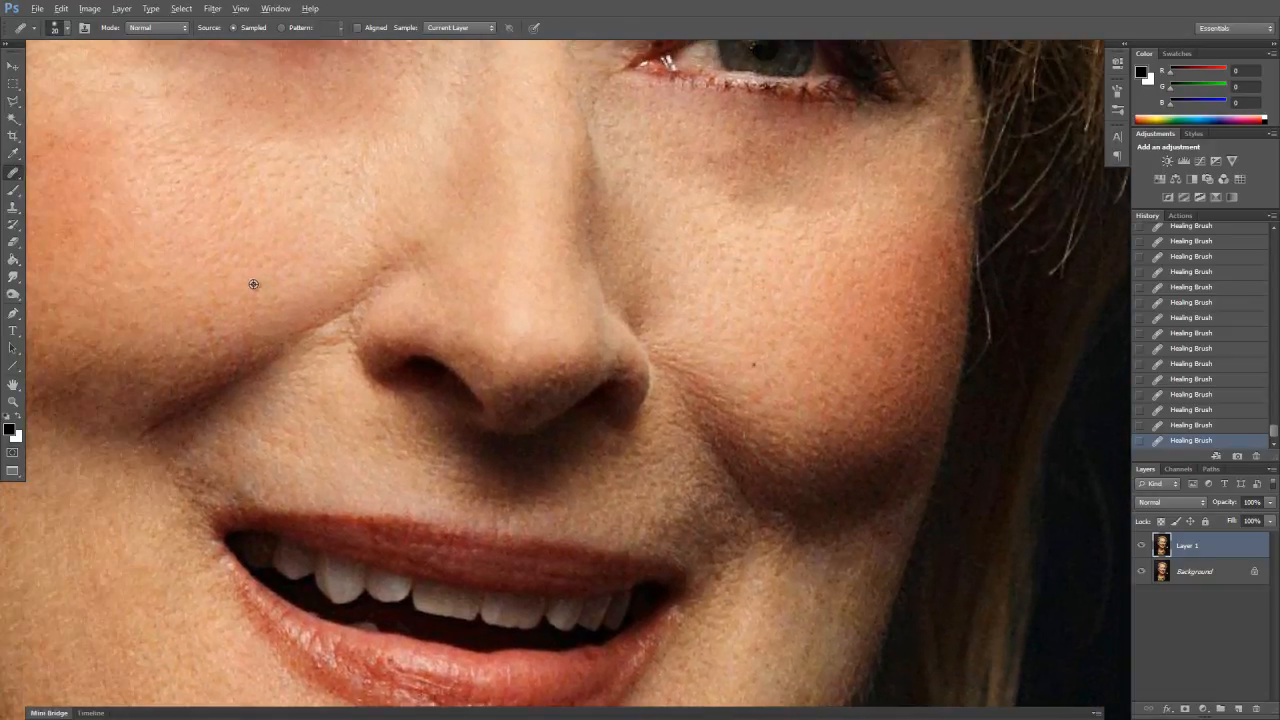
Heal the remaining lines beside the nostril on the image's left and soften the smile fold on the image's right
mouse_move(337, 310)
mouse_down()
mouse_move(333, 332)
mouse_move(357, 313)
mouse_up()
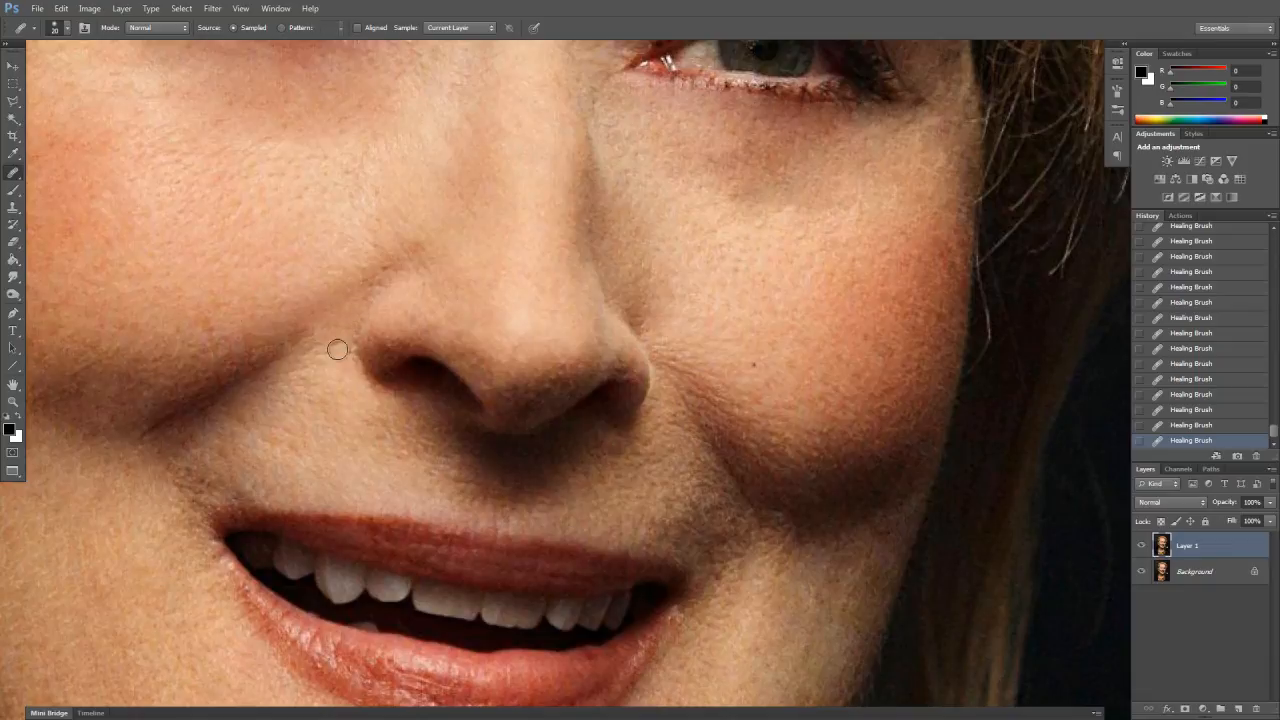
drag(602, 373, 397, 366)
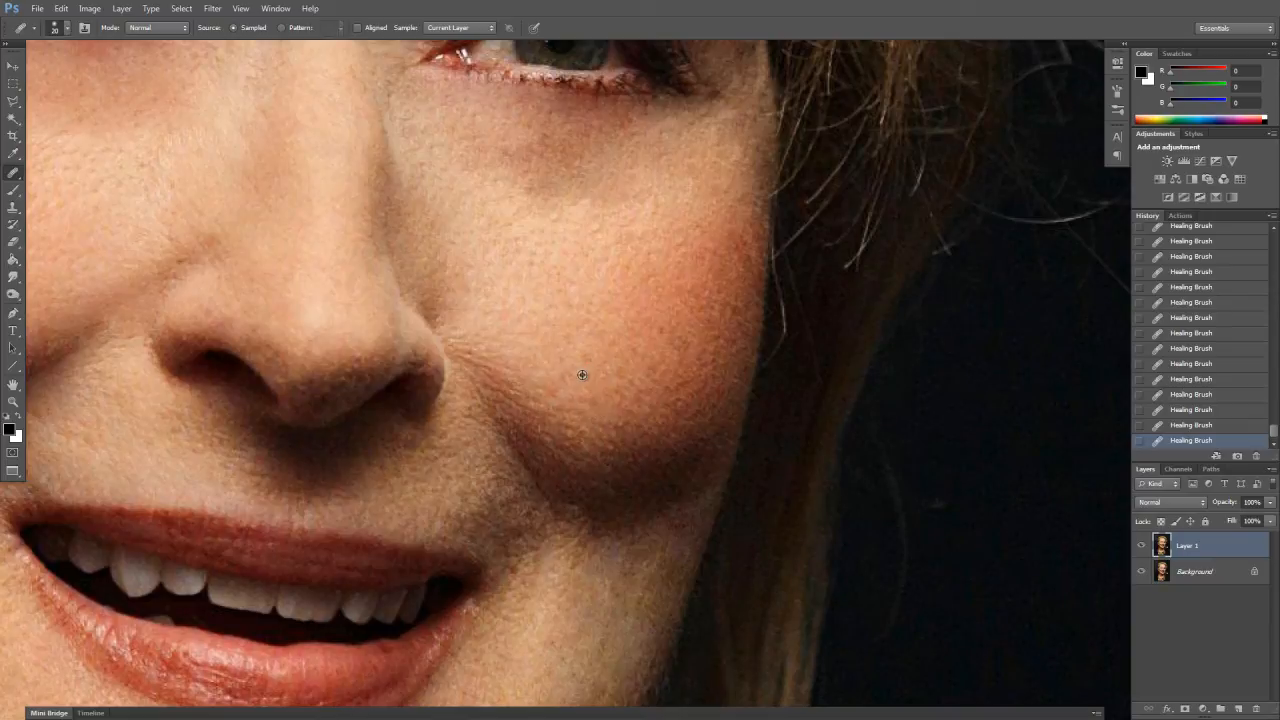
drag(506, 395, 470, 354)
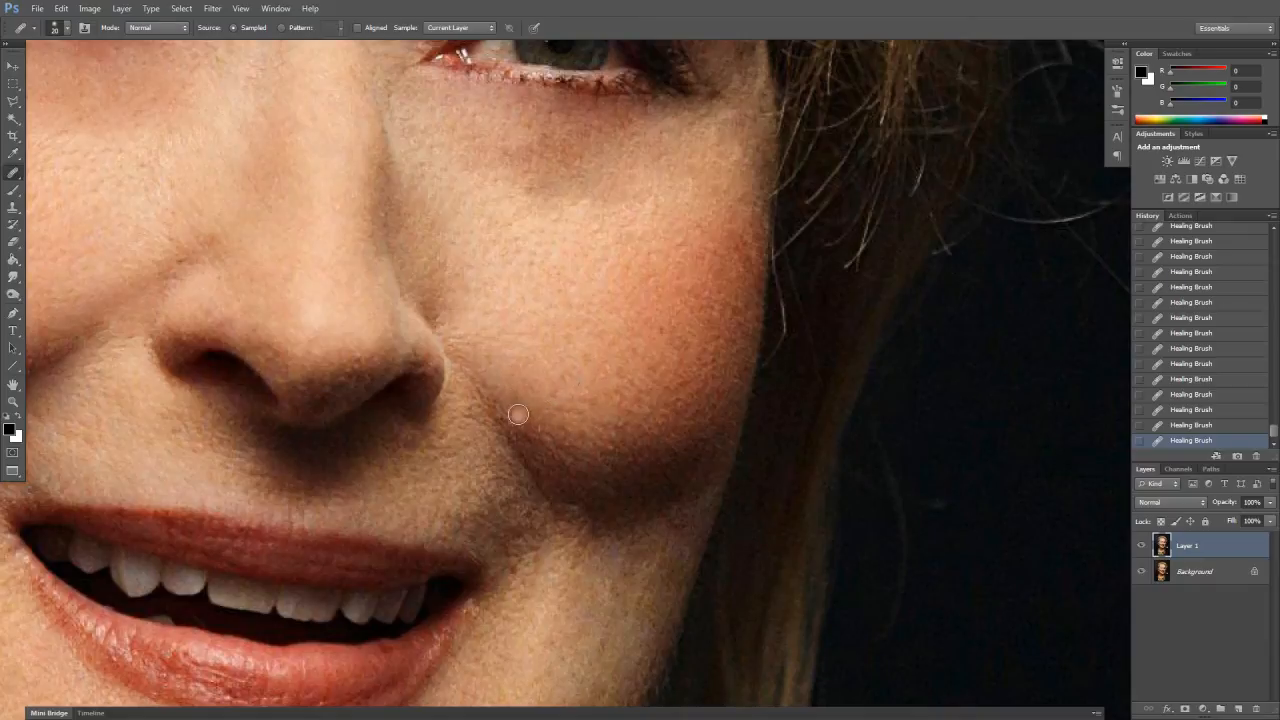
drag(564, 509, 609, 533)
drag(609, 577, 589, 477)
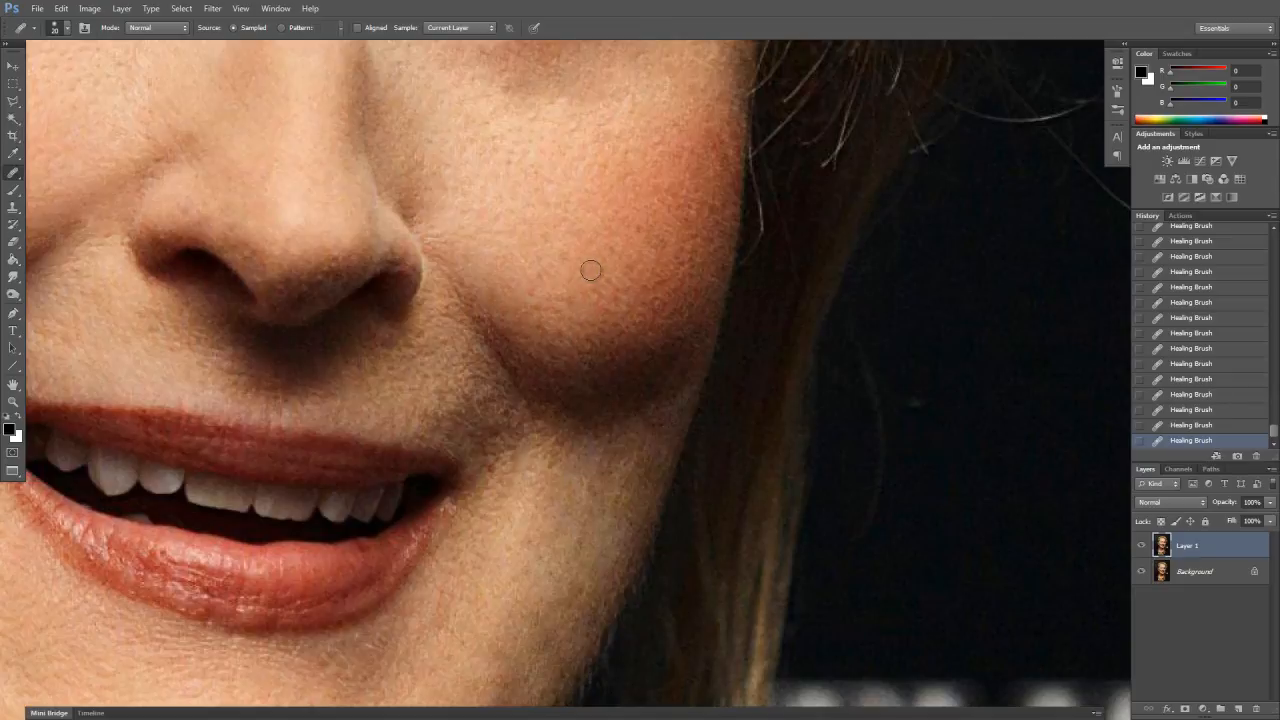
Heal the fine vertical creases in the shadowed upper neck beneath the jaw on the image's left
key(space)
click(531, 400)
key(space)
drag(501, 443, 562, 332)
mouse_move(514, 394)
mouse_down()
mouse_move(574, 334)
mouse_move(606, 270)
mouse_move(646, 309)
mouse_up()
drag(490, 300, 586, 446)
drag(471, 483, 624, 240)
drag(597, 346, 511, 438)
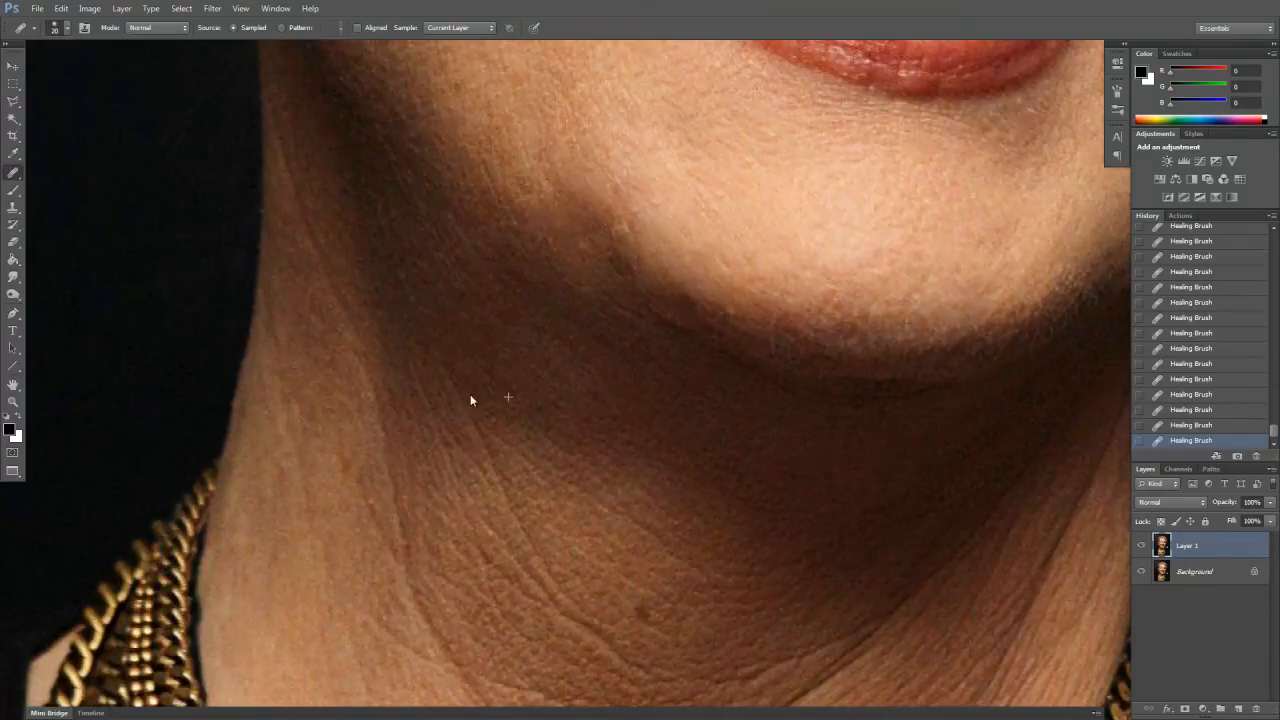
drag(461, 390, 483, 436)
drag(443, 360, 401, 271)
mouse_move(417, 379)
mouse_down()
mouse_move(447, 437)
mouse_move(497, 460)
mouse_move(518, 498)
mouse_up()
drag(530, 479, 524, 471)
mouse_move(486, 423)
mouse_down()
mouse_move(606, 500)
mouse_move(519, 424)
mouse_move(552, 496)
mouse_up()
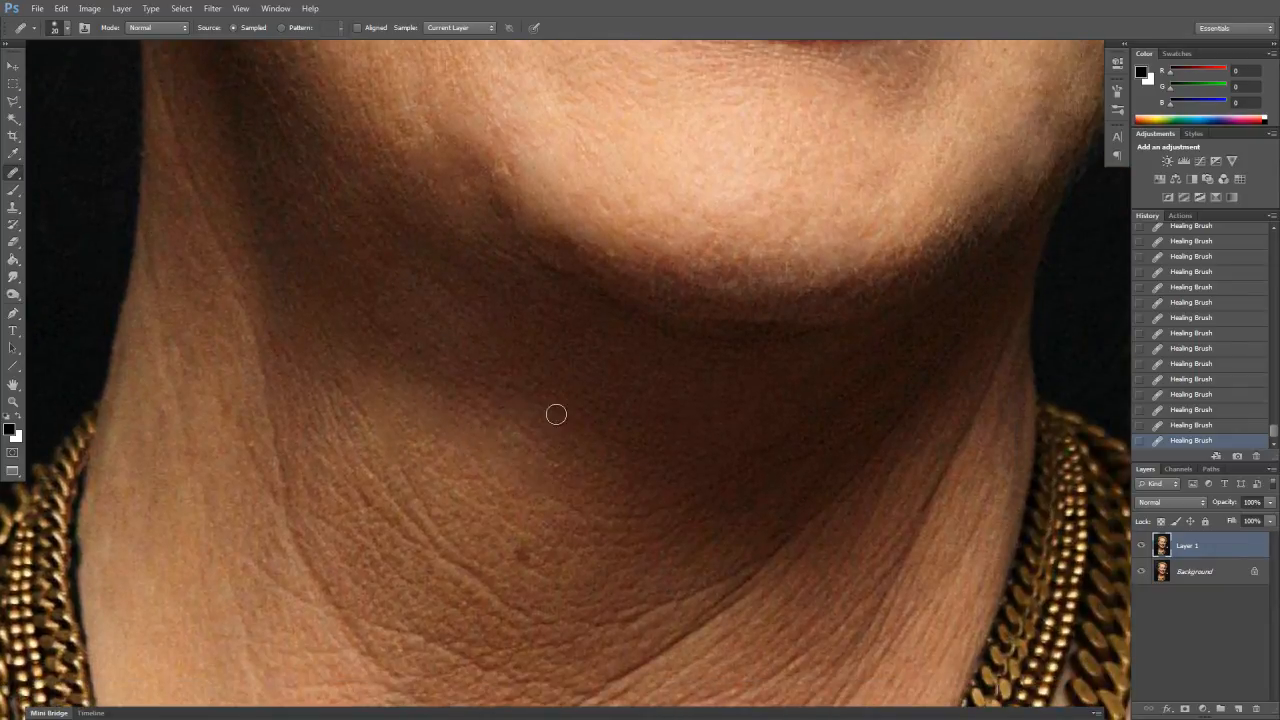
drag(680, 442, 572, 415)
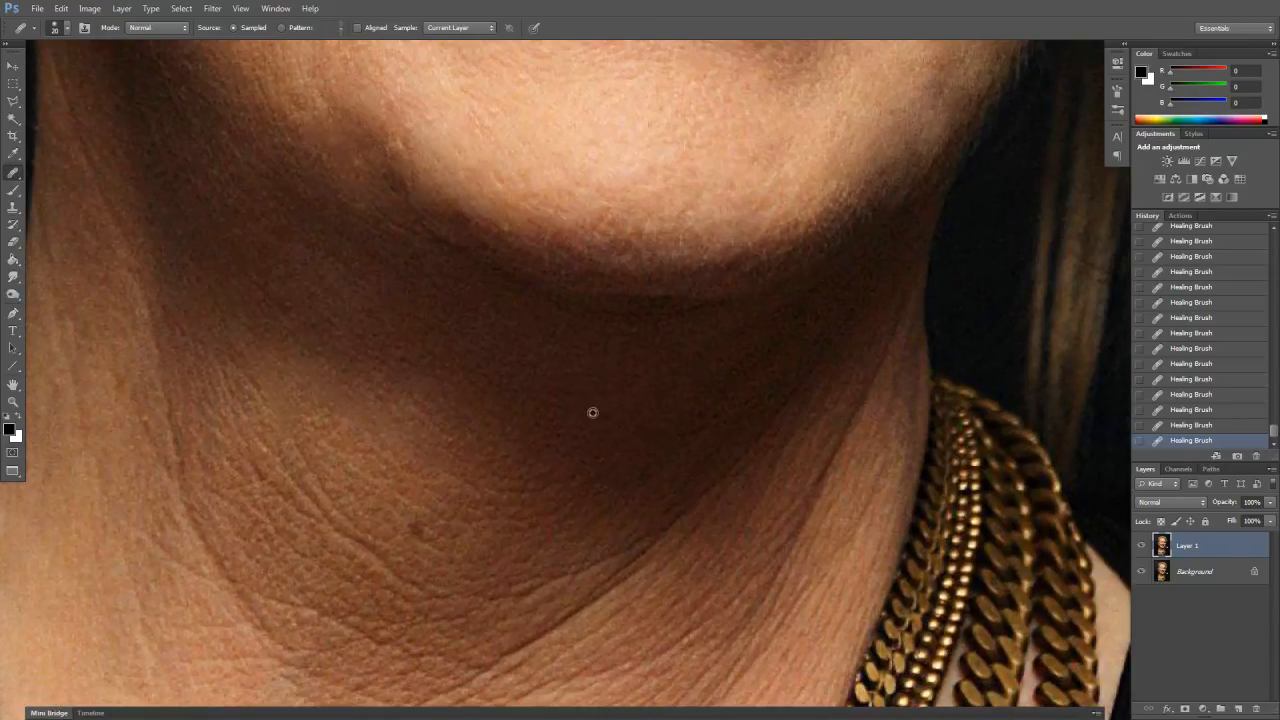
drag(652, 450, 529, 449)
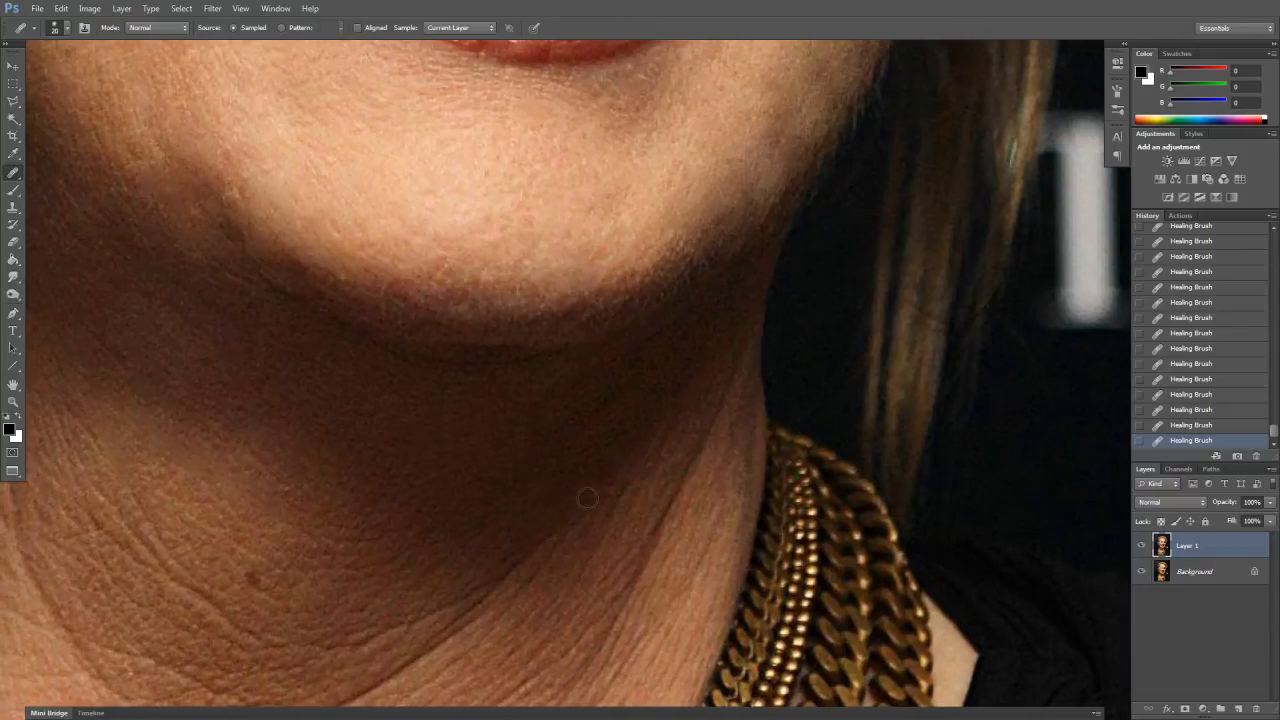
scroll(430, 410, up, 2)
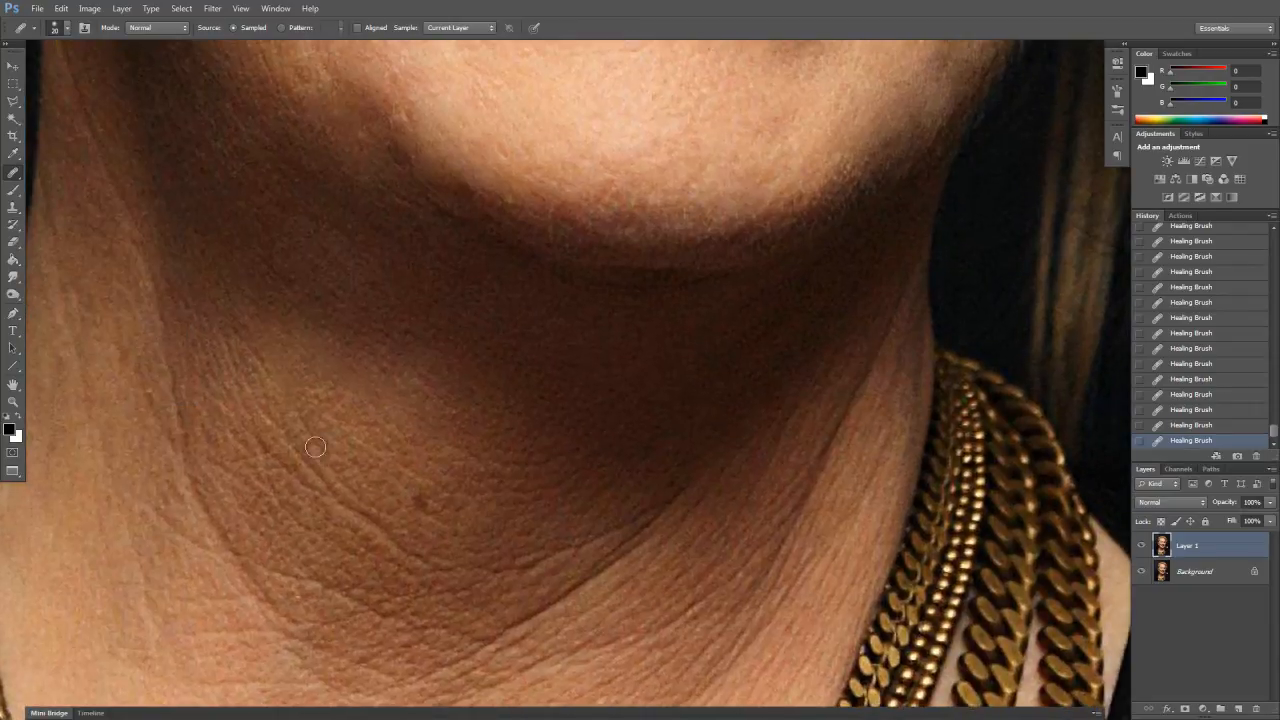
Heal the long diagonal creases and the small mole in the middle of the neck with sampled nearby neck skin
mouse_move(262, 392)
mouse_down()
mouse_move(236, 343)
mouse_move(240, 357)
mouse_move(263, 346)
mouse_up()
alt+click(297, 360)
drag(255, 418, 258, 441)
click(351, 491)
drag(414, 553, 415, 555)
drag(420, 491, 424, 508)
drag(370, 456, 470, 527)
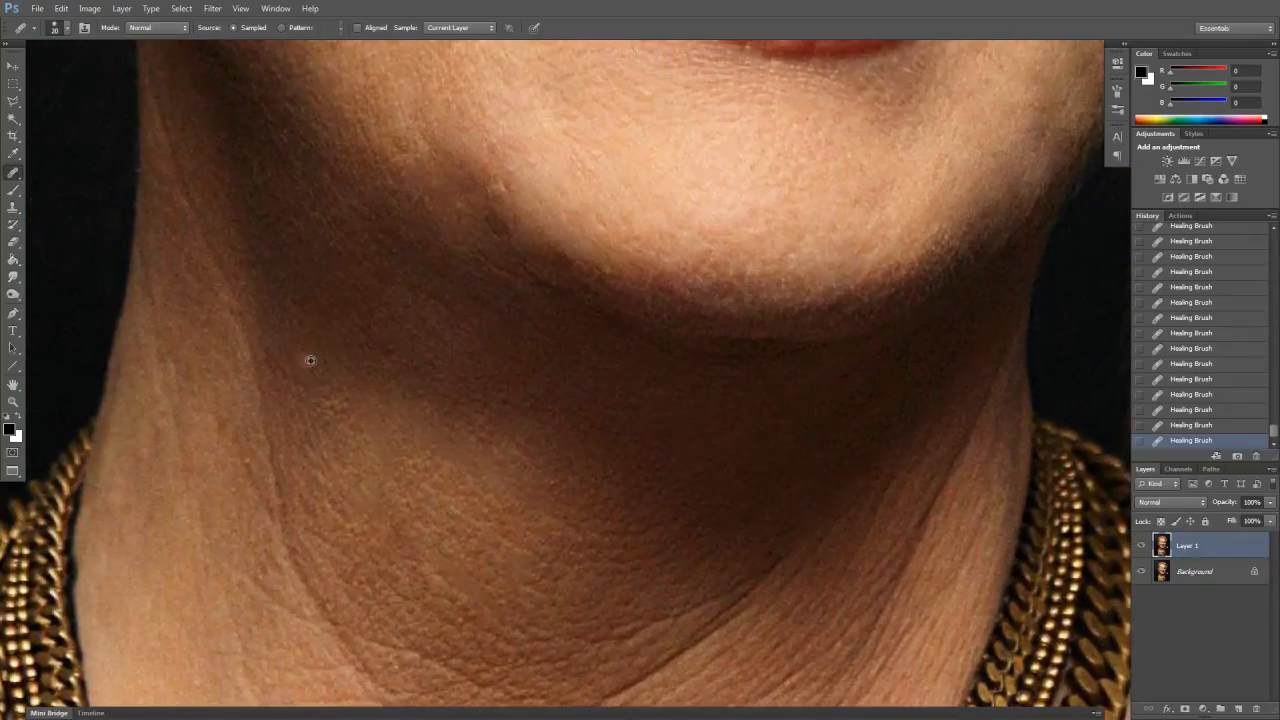
click(345, 411)
click(424, 462)
click(509, 455)
click(450, 550)
Heal the long vertical lines running down the side of the neck on the image's left
drag(336, 391, 414, 509)
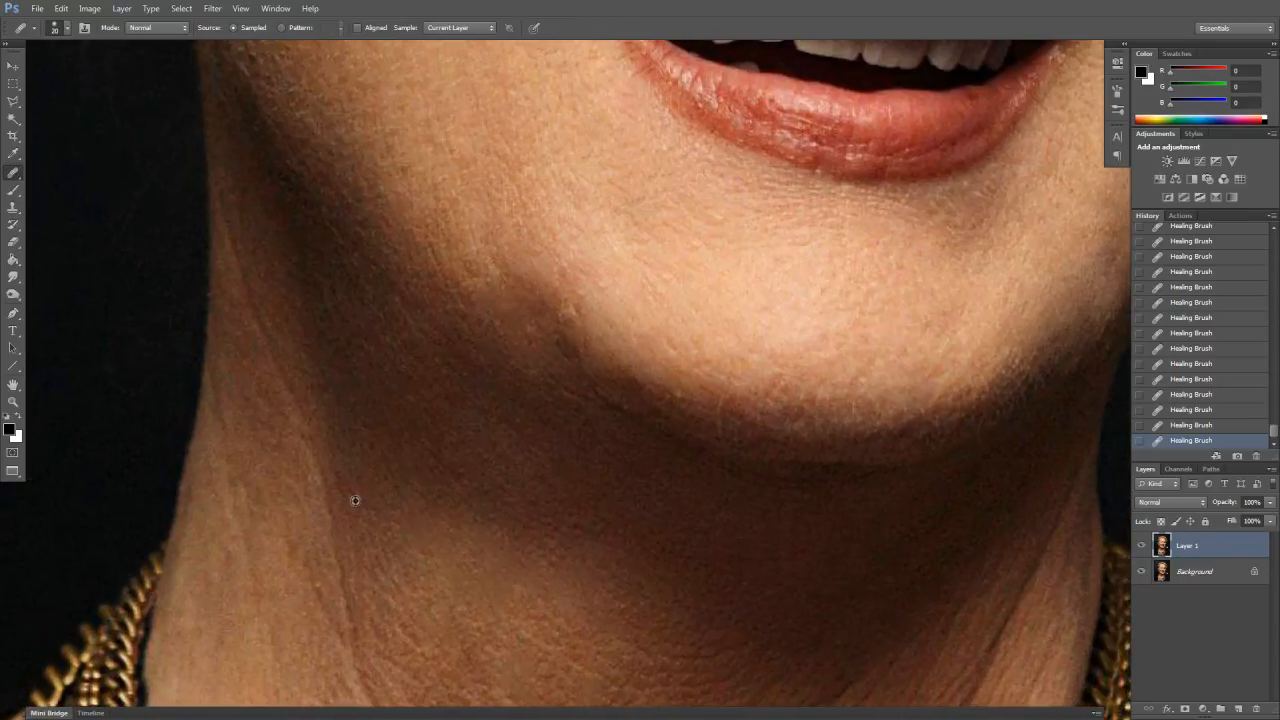
drag(346, 543, 287, 388)
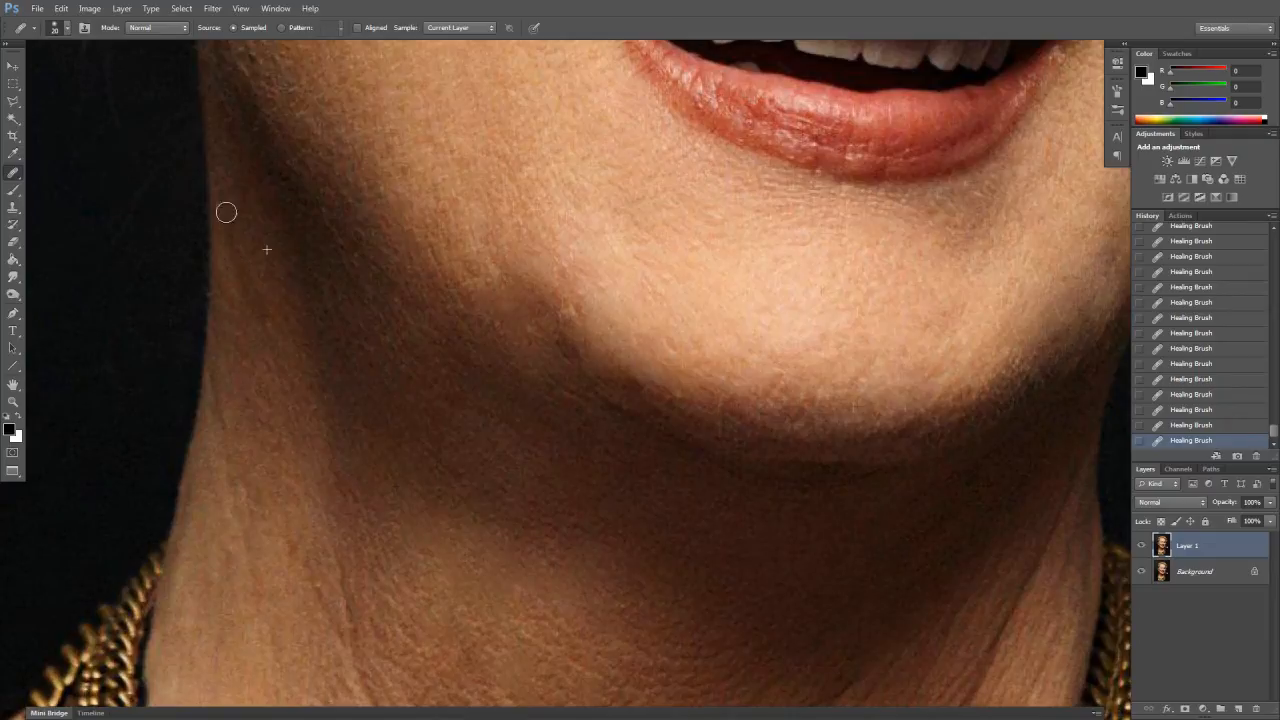
drag(356, 420, 366, 306)
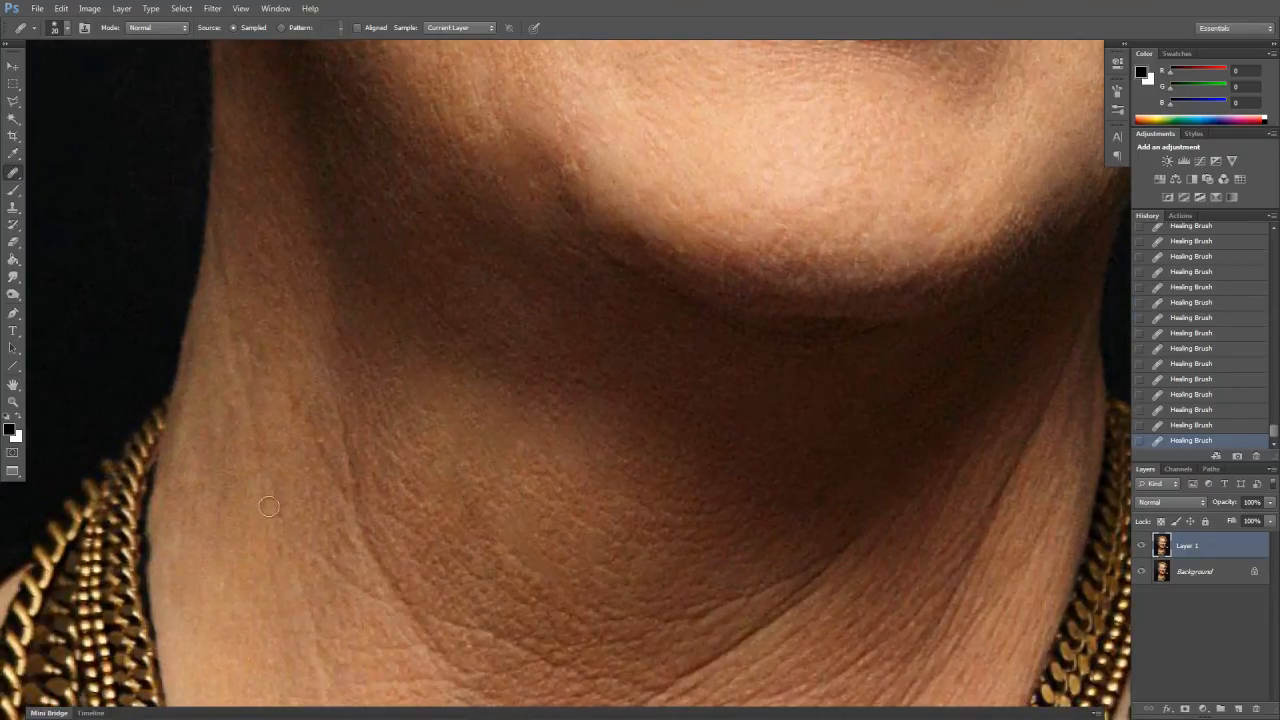
drag(239, 432, 236, 462)
drag(229, 349, 232, 374)
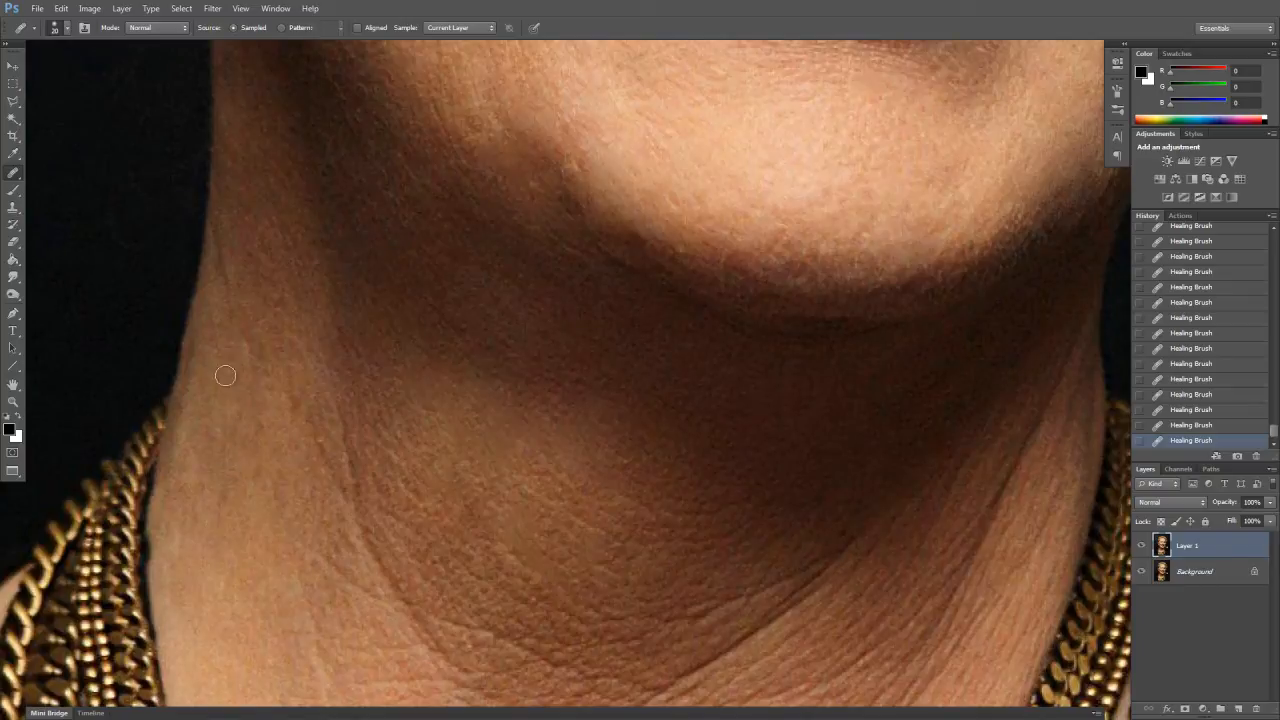
drag(224, 318, 224, 248)
drag(296, 425, 306, 428)
mouse_move(327, 460)
mouse_down()
mouse_move(345, 430)
mouse_move(343, 520)
mouse_up()
Heal the curved crease and fine lines on the lower neck on the image's left
scroll(314, 423, down, 5)
mouse_move(298, 404)
mouse_down()
mouse_move(311, 481)
mouse_move(297, 428)
mouse_up()
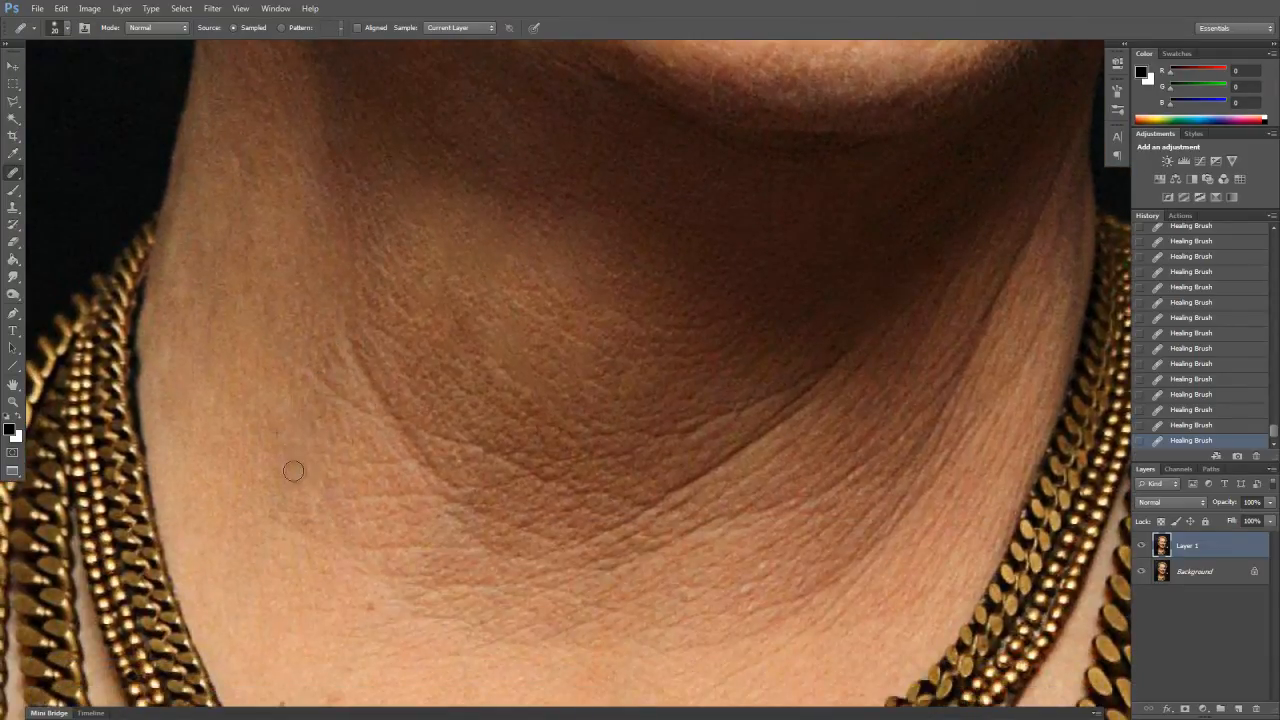
mouse_move(351, 392)
mouse_down()
mouse_move(396, 421)
mouse_move(307, 370)
mouse_move(345, 402)
mouse_move(339, 377)
mouse_move(372, 302)
mouse_up()
scroll(329, 463, down, 2)
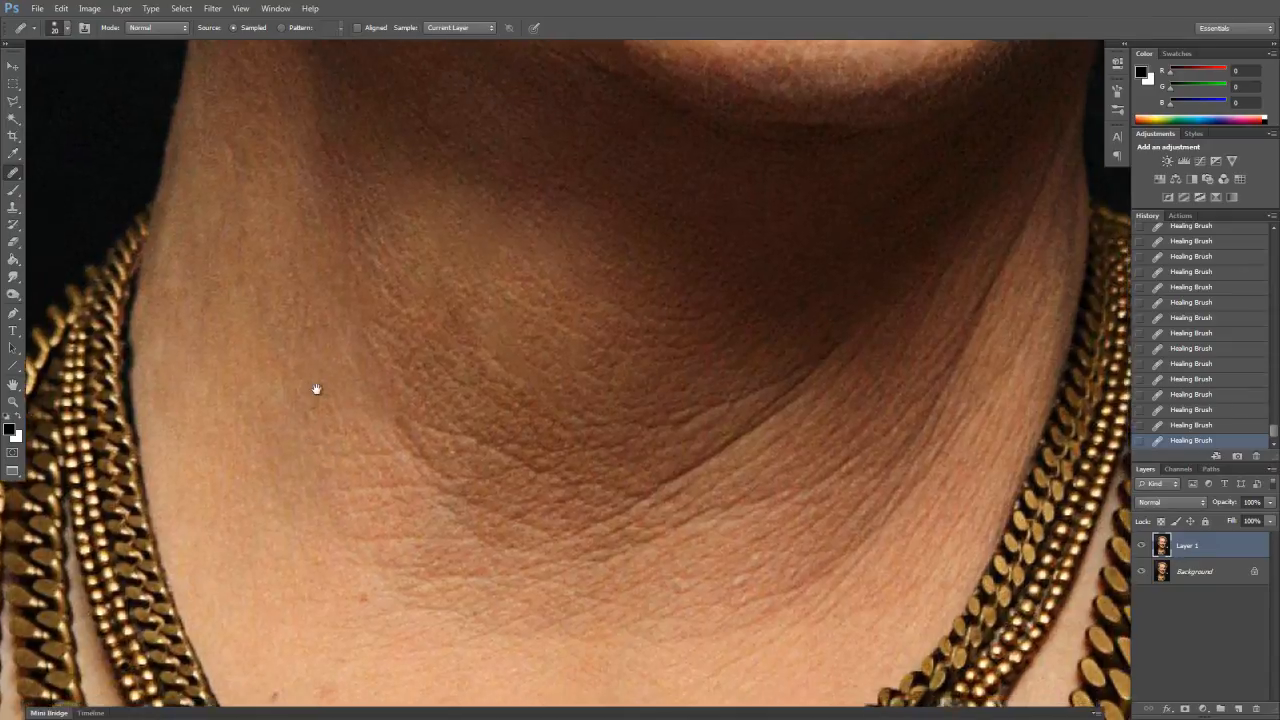
scroll(383, 443, up, 3)
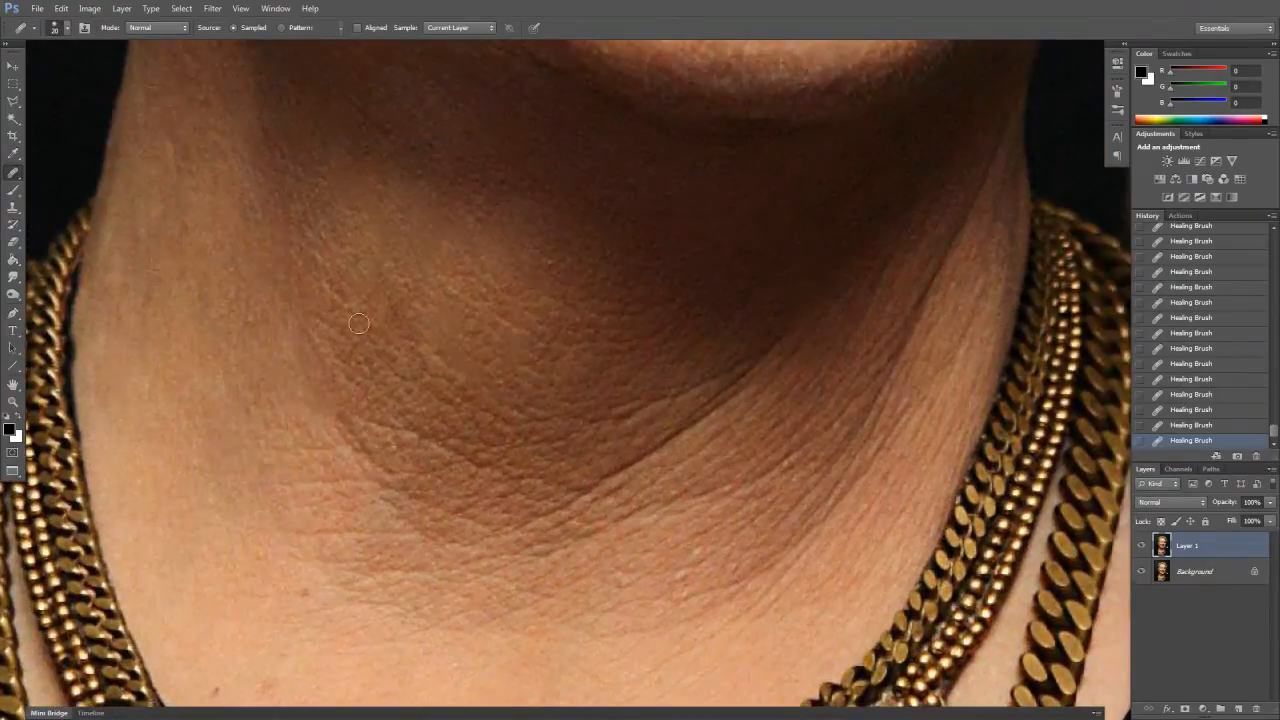
mouse_move(362, 444)
mouse_down()
mouse_move(350, 452)
mouse_move(337, 429)
mouse_move(345, 444)
mouse_up()
drag(334, 354, 380, 357)
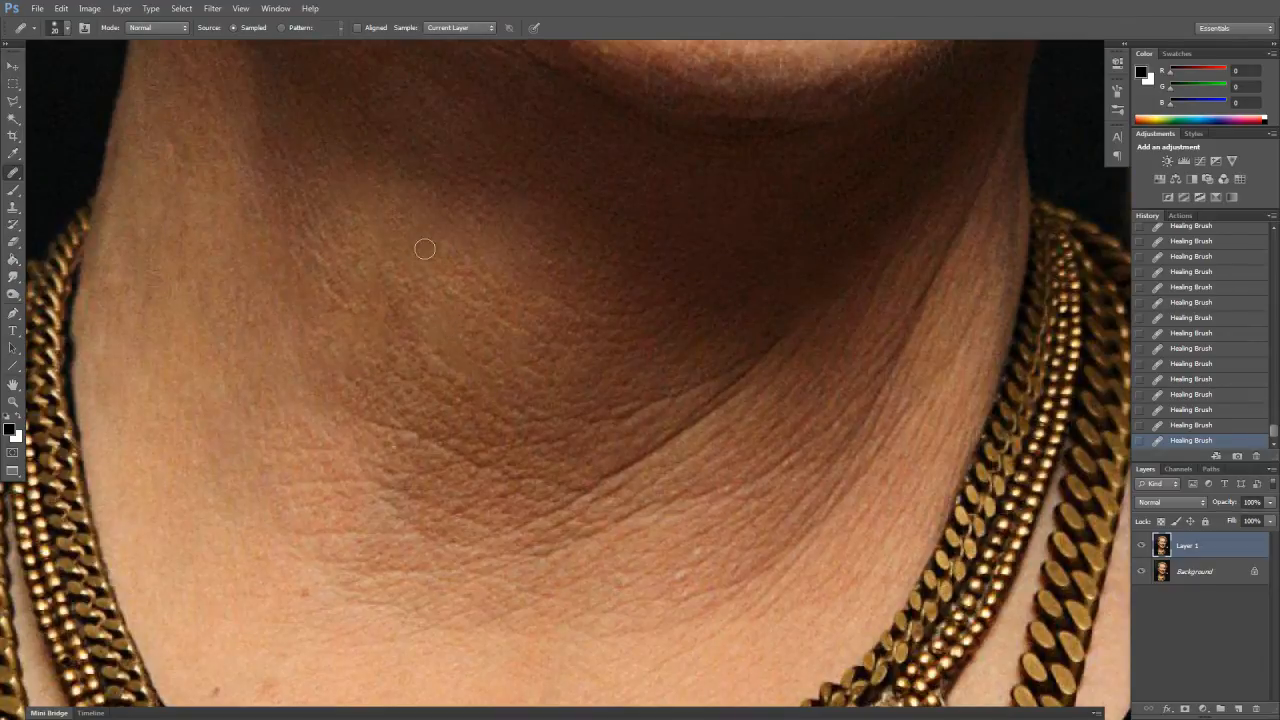
Heal the deep diagonal crease across the lower neck on the image's right, resampling shadowed skin above it
scroll(420, 277, right, 3)
scroll(420, 277, down, 1)
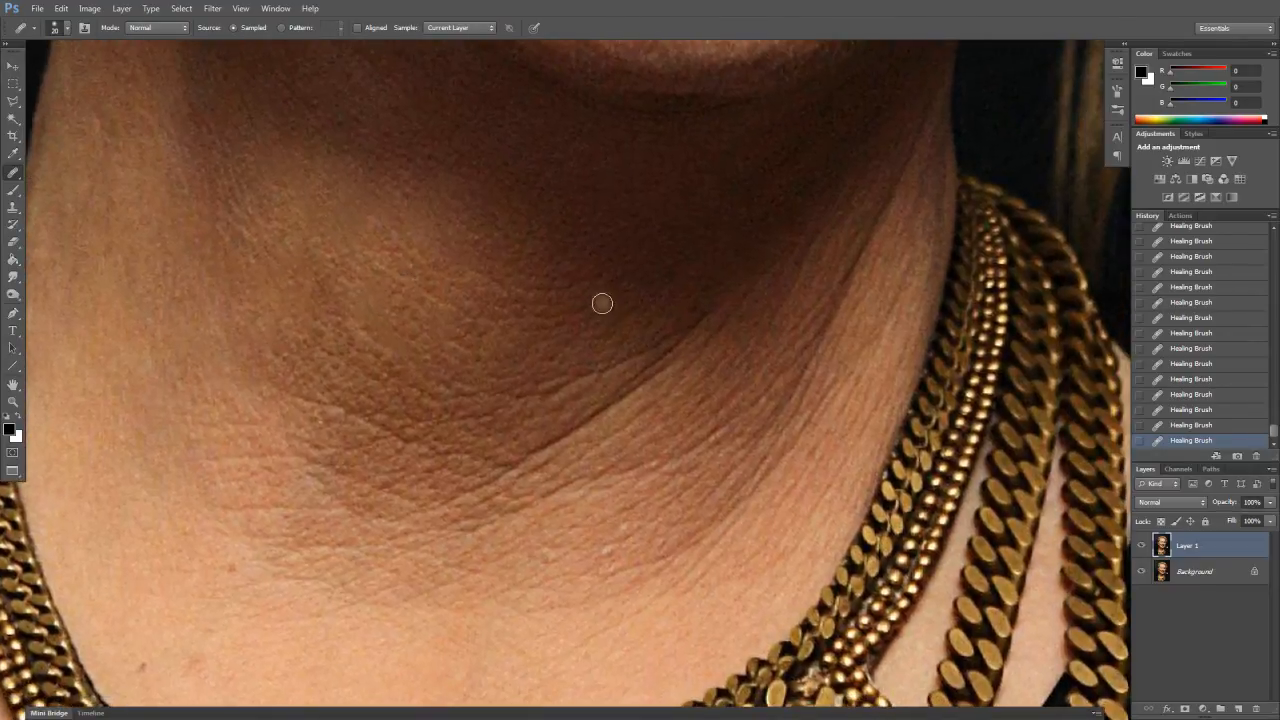
mouse_move(644, 353)
mouse_down()
mouse_move(704, 322)
mouse_move(587, 412)
mouse_move(634, 357)
mouse_move(540, 385)
mouse_move(583, 378)
mouse_move(544, 446)
mouse_move(589, 419)
mouse_move(493, 480)
mouse_up()
mouse_move(690, 346)
mouse_down()
mouse_move(629, 391)
mouse_move(684, 344)
mouse_up()
drag(737, 291, 722, 320)
alt+click(585, 285)
mouse_move(570, 437)
mouse_down()
mouse_move(663, 374)
mouse_move(573, 440)
mouse_move(551, 420)
mouse_move(565, 399)
mouse_up()
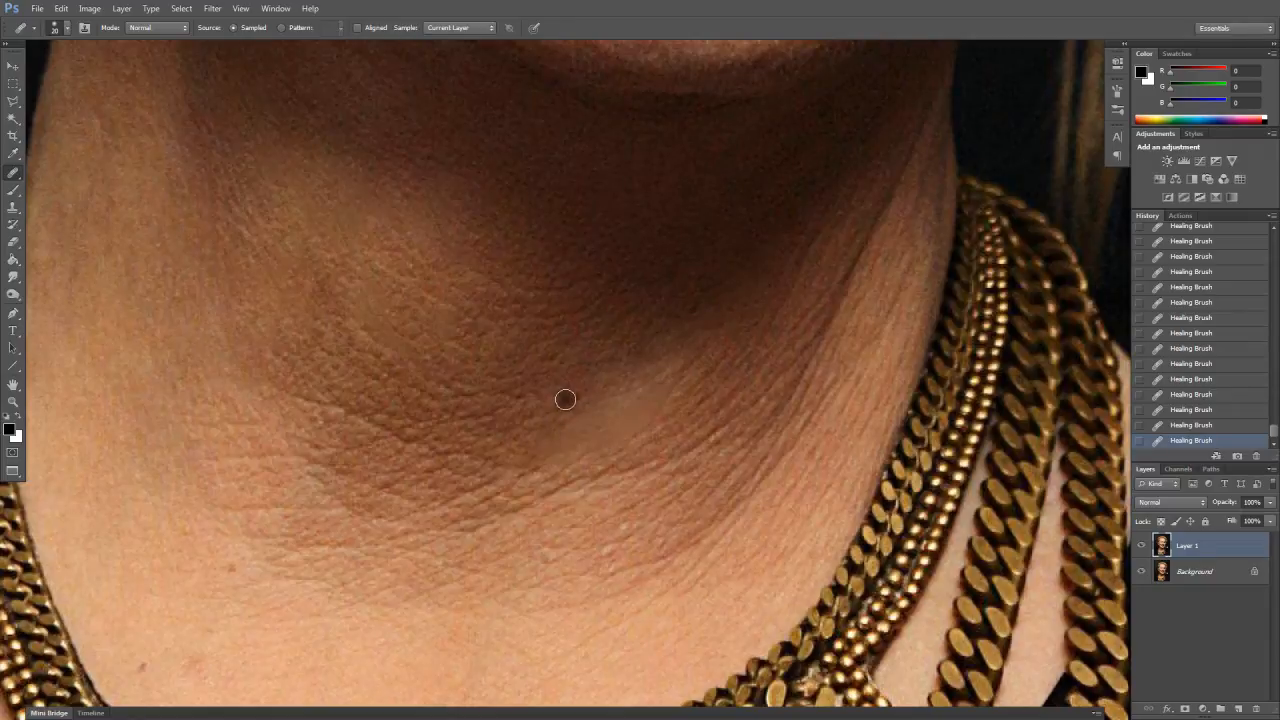
drag(534, 463, 405, 540)
mouse_move(497, 477)
mouse_down()
mouse_move(465, 475)
mouse_move(476, 487)
mouse_move(404, 520)
mouse_move(468, 464)
mouse_move(316, 412)
mouse_move(378, 422)
mouse_up()
mouse_move(340, 465)
mouse_down()
mouse_move(424, 492)
mouse_move(440, 452)
mouse_move(500, 445)
mouse_move(392, 425)
mouse_move(460, 420)
mouse_up()
click(380, 555)
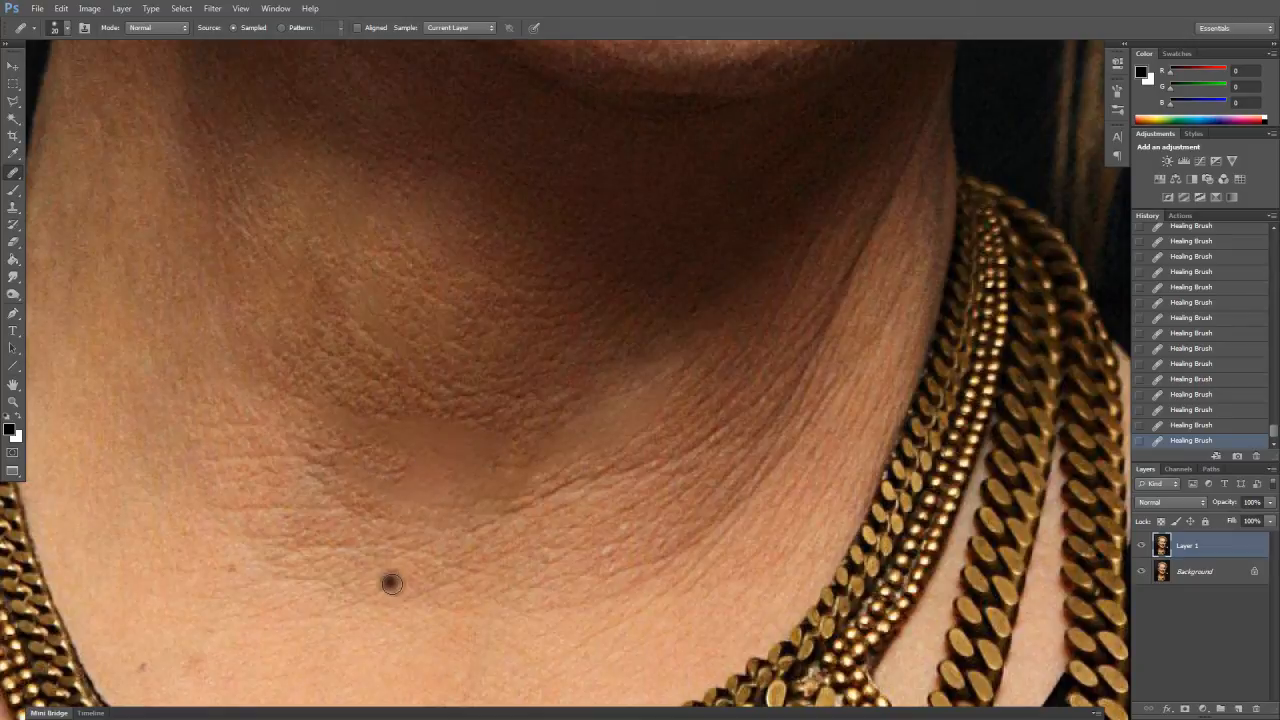
key(ctrl+z)
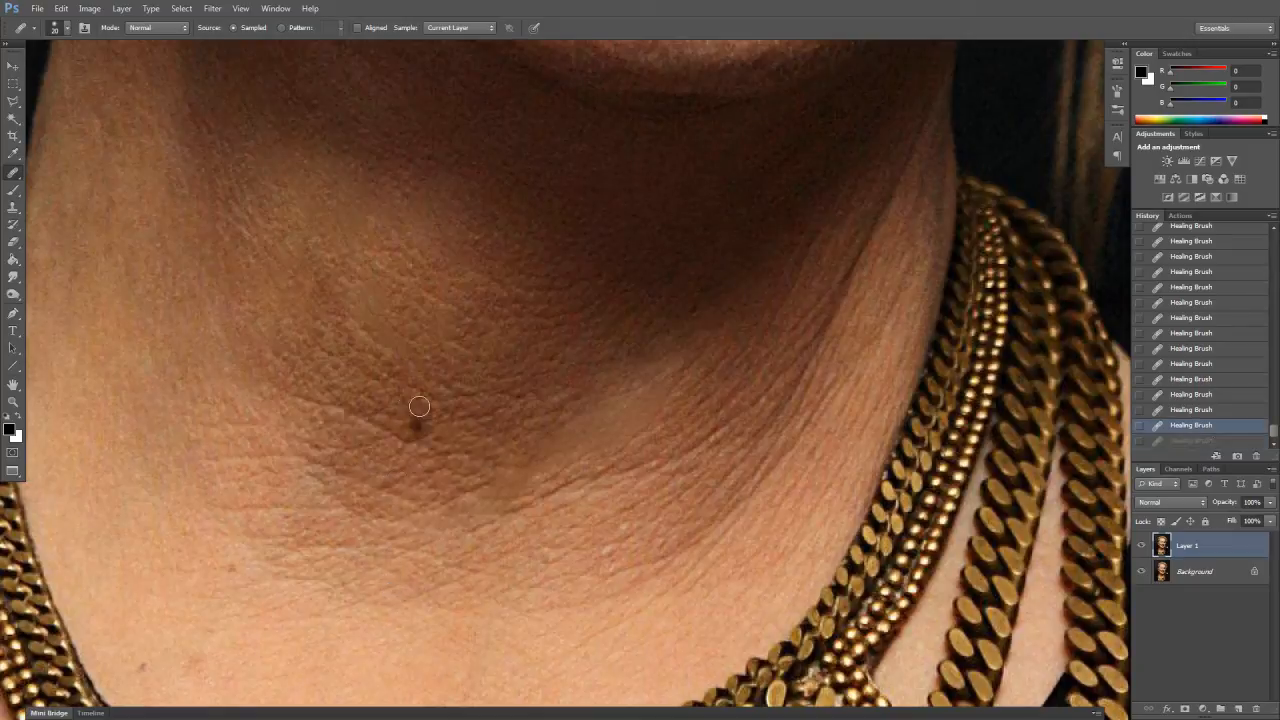
Heal the short creases across the lower middle of the neck toward the image's left
drag(308, 399, 355, 418)
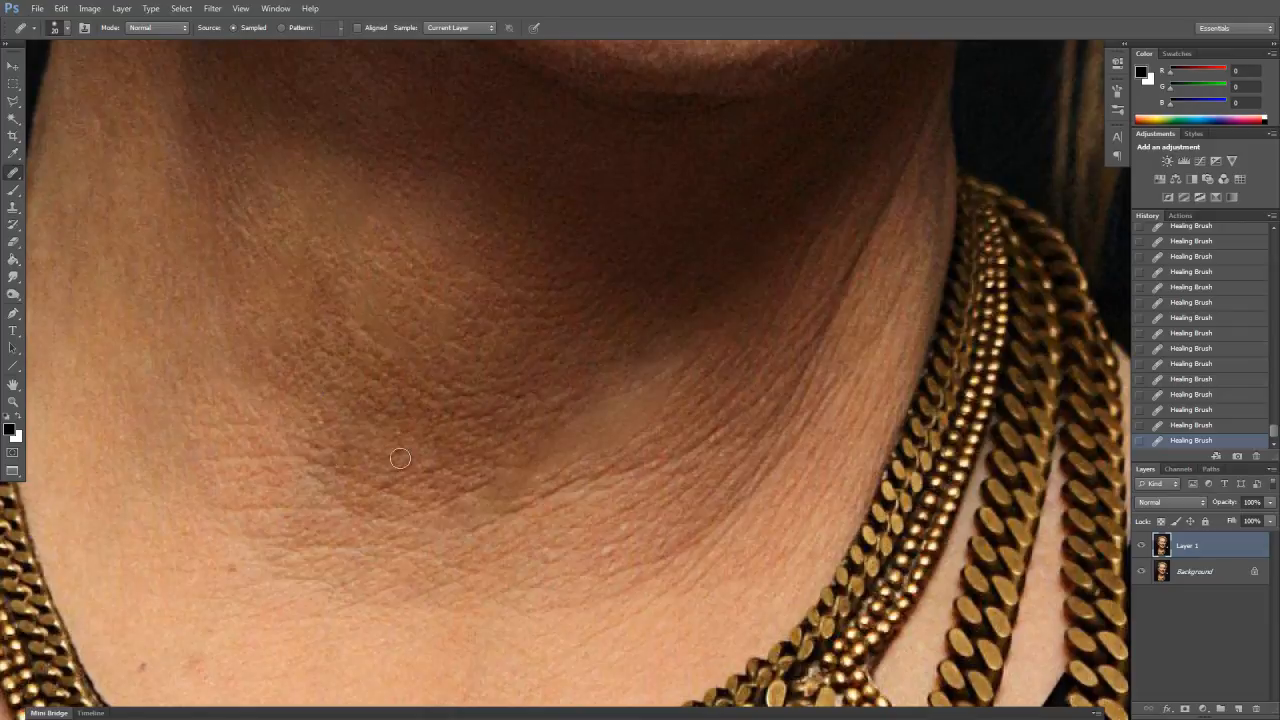
click(476, 490)
mouse_move(405, 510)
mouse_down()
mouse_move(337, 480)
mouse_move(298, 450)
mouse_up()
drag(215, 454, 298, 464)
Sample lighter skin beside the neck's base and heal the horizontal lines there on the image's left
alt+click(173, 549)
drag(223, 432, 271, 424)
drag(257, 475, 266, 457)
mouse_move(205, 512)
mouse_down()
mouse_move(336, 499)
mouse_move(309, 519)
mouse_move(283, 515)
mouse_move(316, 496)
mouse_move(346, 506)
mouse_move(297, 494)
mouse_up()
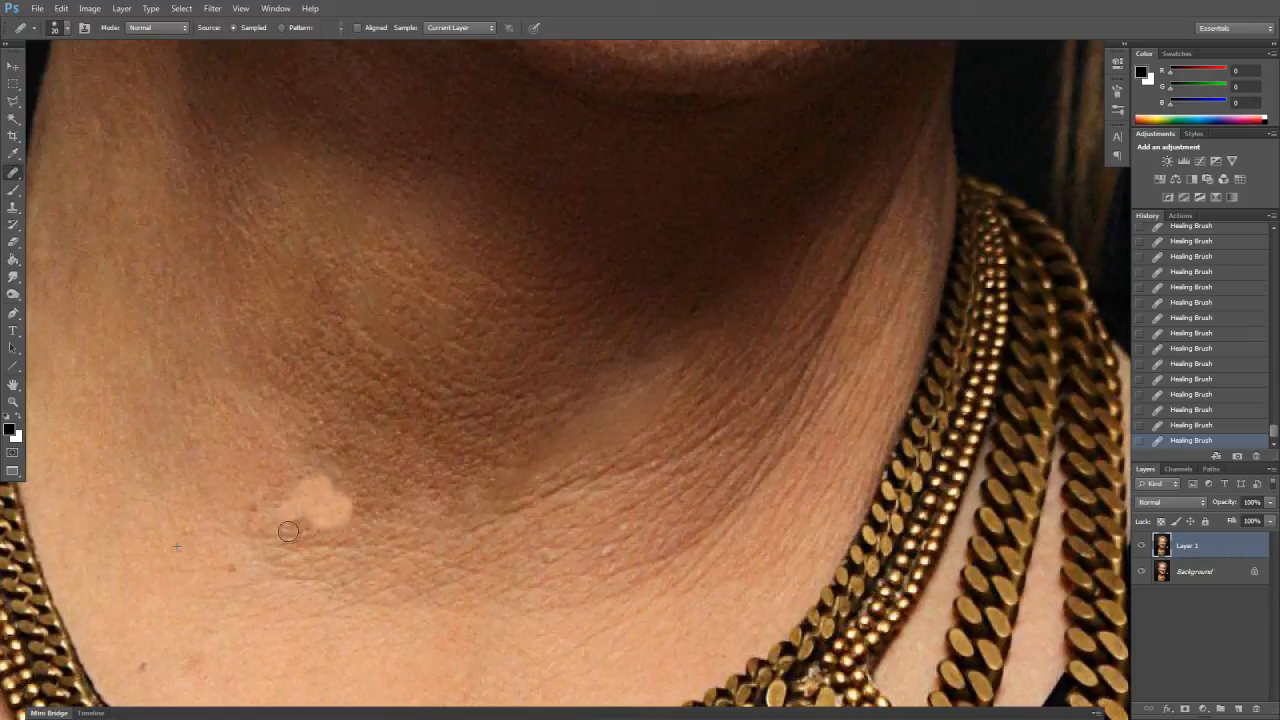
mouse_move(298, 572)
mouse_down()
mouse_move(333, 585)
mouse_move(282, 557)
mouse_move(333, 551)
mouse_move(367, 585)
mouse_move(415, 555)
mouse_up()
drag(406, 603, 436, 591)
Heal the fine horizontal creases across the base of the neck above the necklace
scroll(417, 540, down, 3)
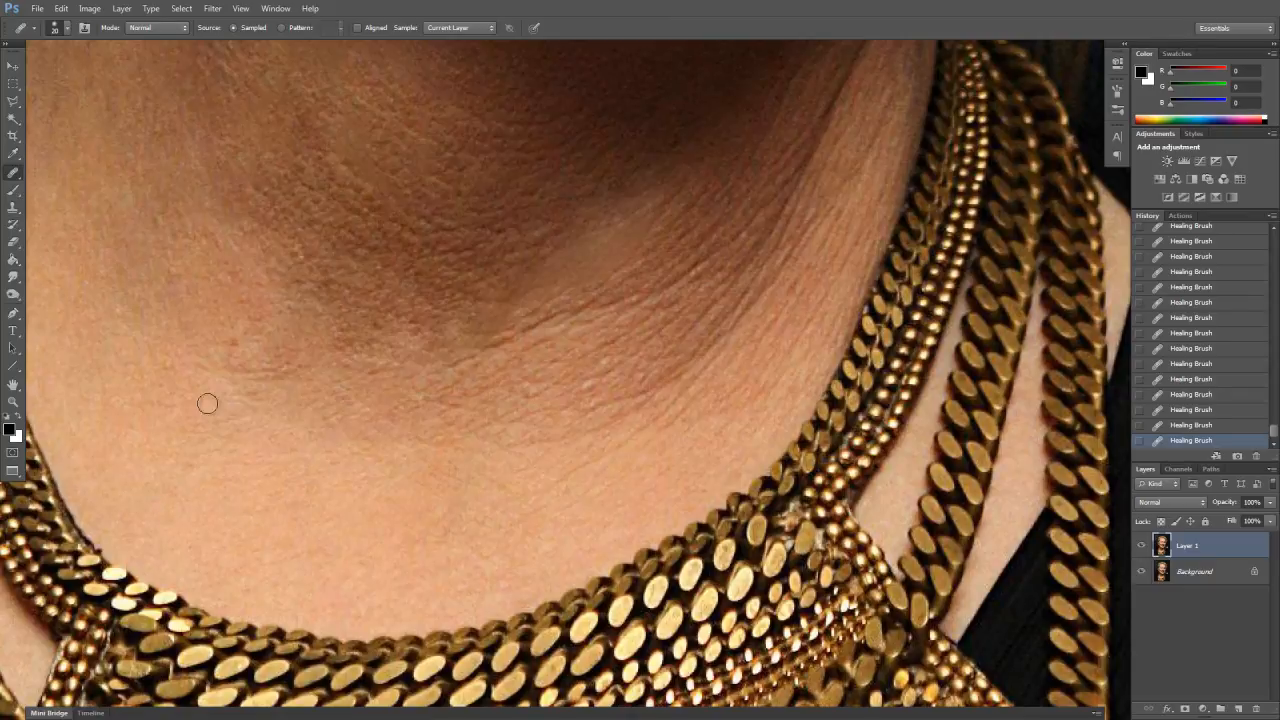
click(230, 334)
mouse_move(660, 405)
mouse_down()
mouse_move(631, 385)
mouse_move(591, 386)
mouse_move(586, 403)
mouse_up()
mouse_move(680, 372)
mouse_down()
mouse_move(594, 426)
mouse_move(547, 412)
mouse_move(532, 388)
mouse_move(520, 401)
mouse_up()
drag(460, 374, 547, 315)
drag(253, 373, 229, 367)
drag(412, 432, 245, 487)
Resample smooth chest skin above the necklace and heal the lines just above it toward the image's right
alt+click(410, 508)
drag(420, 456, 457, 445)
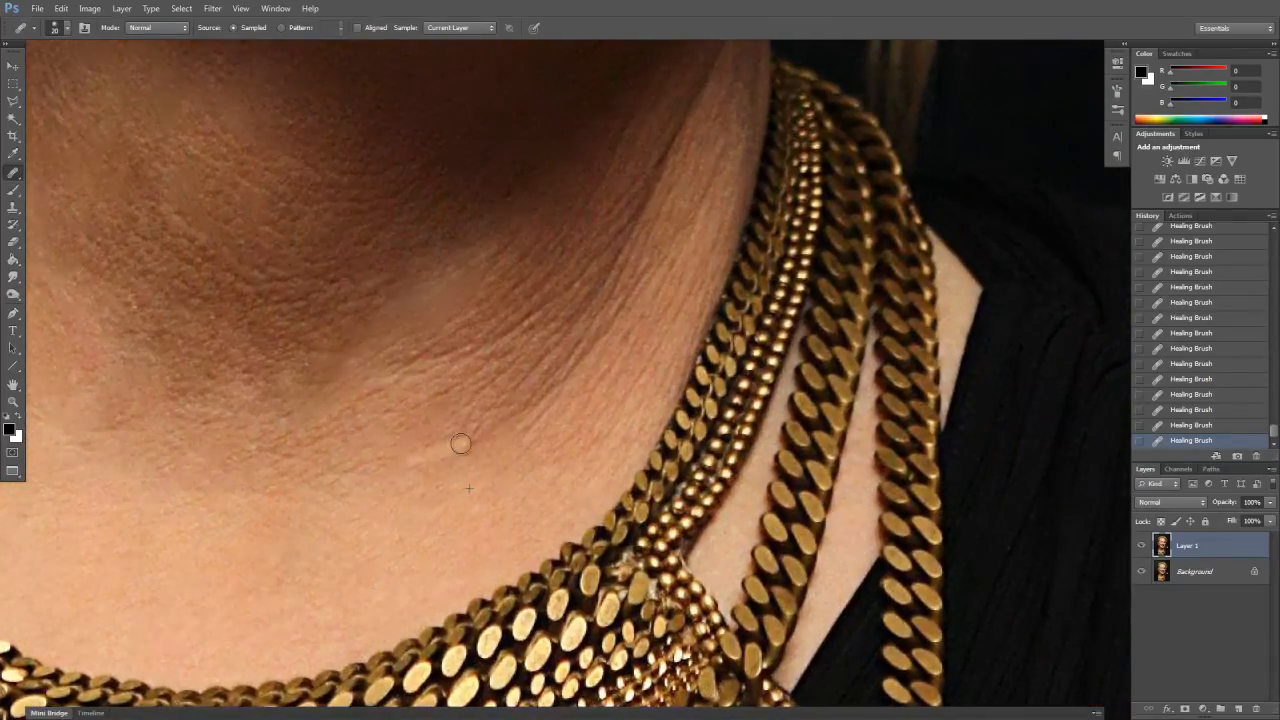
mouse_move(385, 398)
mouse_down()
mouse_move(318, 440)
mouse_move(255, 450)
mouse_up()
drag(476, 447, 377, 502)
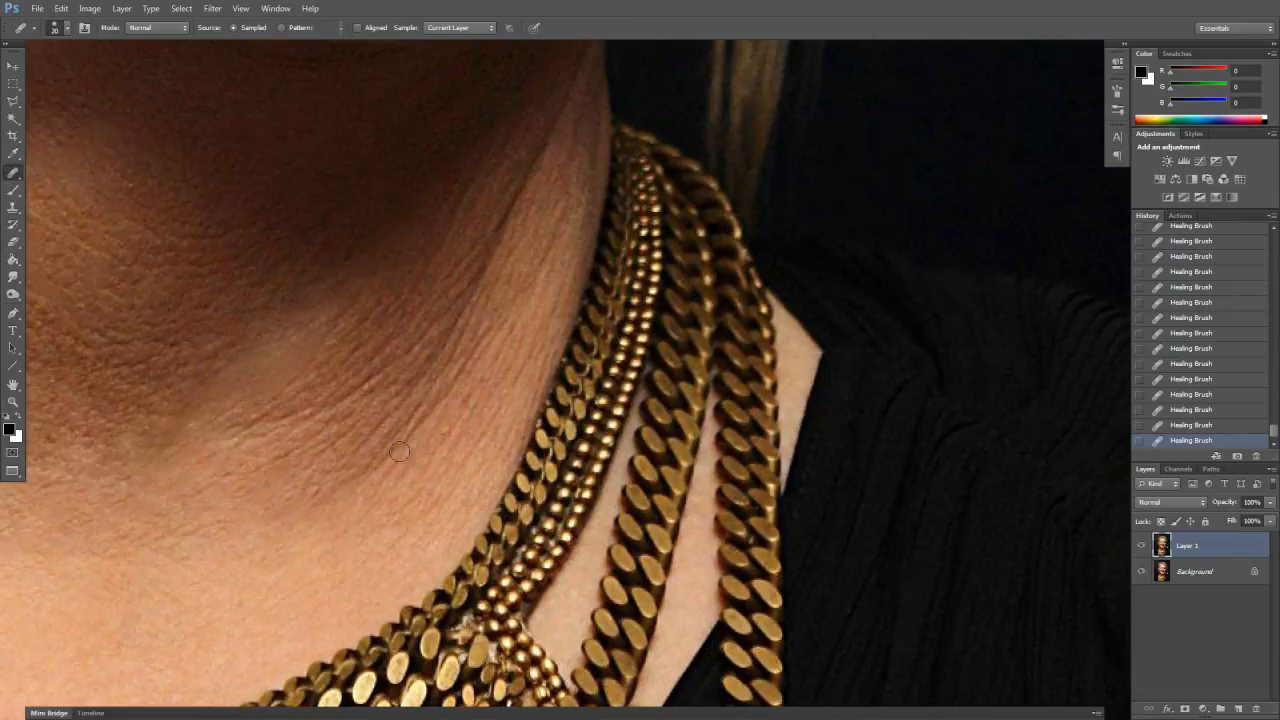
Heal the diagonal creases at the base of the neck on the image's right with resampled chest skin
drag(420, 421, 377, 474)
alt+click(354, 549)
mouse_move(308, 502)
mouse_down()
mouse_move(444, 396)
mouse_move(469, 359)
mouse_move(437, 362)
mouse_move(348, 462)
mouse_up()
alt+click(379, 529)
mouse_move(400, 355)
mouse_down()
mouse_move(258, 436)
mouse_move(224, 420)
mouse_up()
drag(250, 461, 300, 446)
drag(411, 402, 271, 511)
mouse_move(340, 390)
mouse_down()
mouse_move(310, 455)
mouse_move(386, 290)
mouse_up()
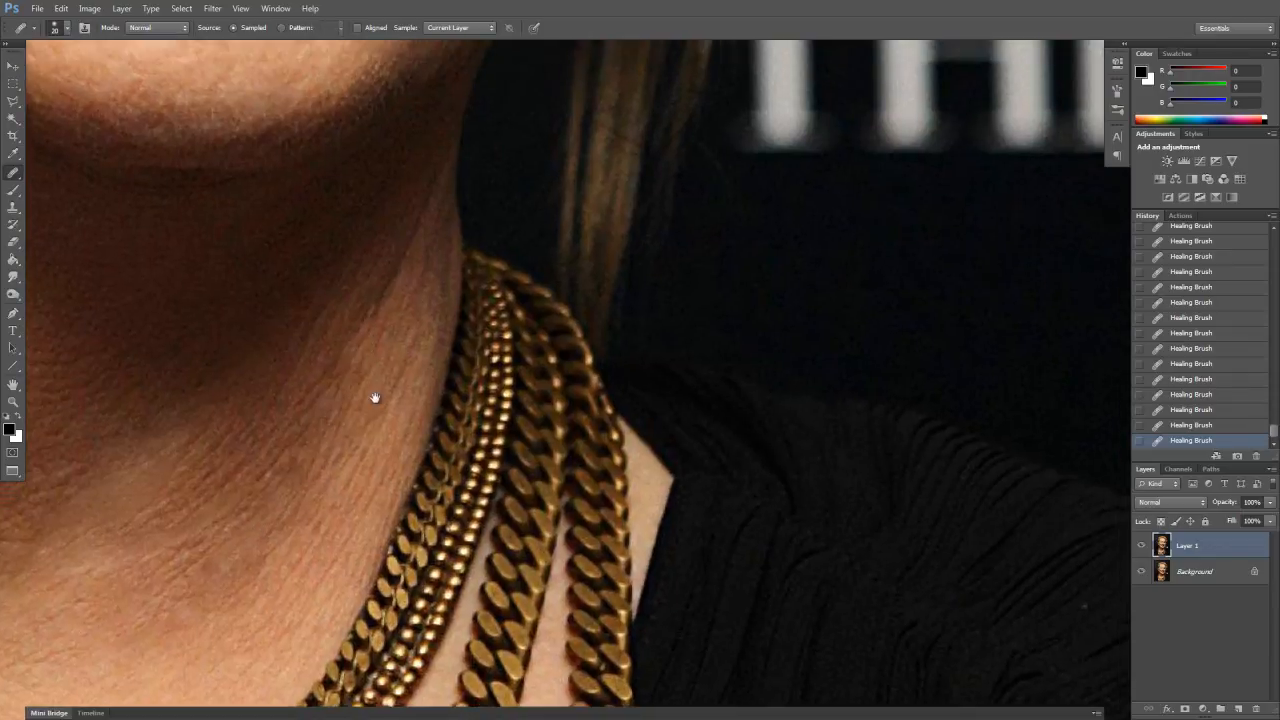
Soften the long vertical crease along the side of the neck on the image's right, next to the necklace
scroll(377, 377, up, 2)
drag(377, 341, 385, 392)
drag(383, 325, 410, 249)
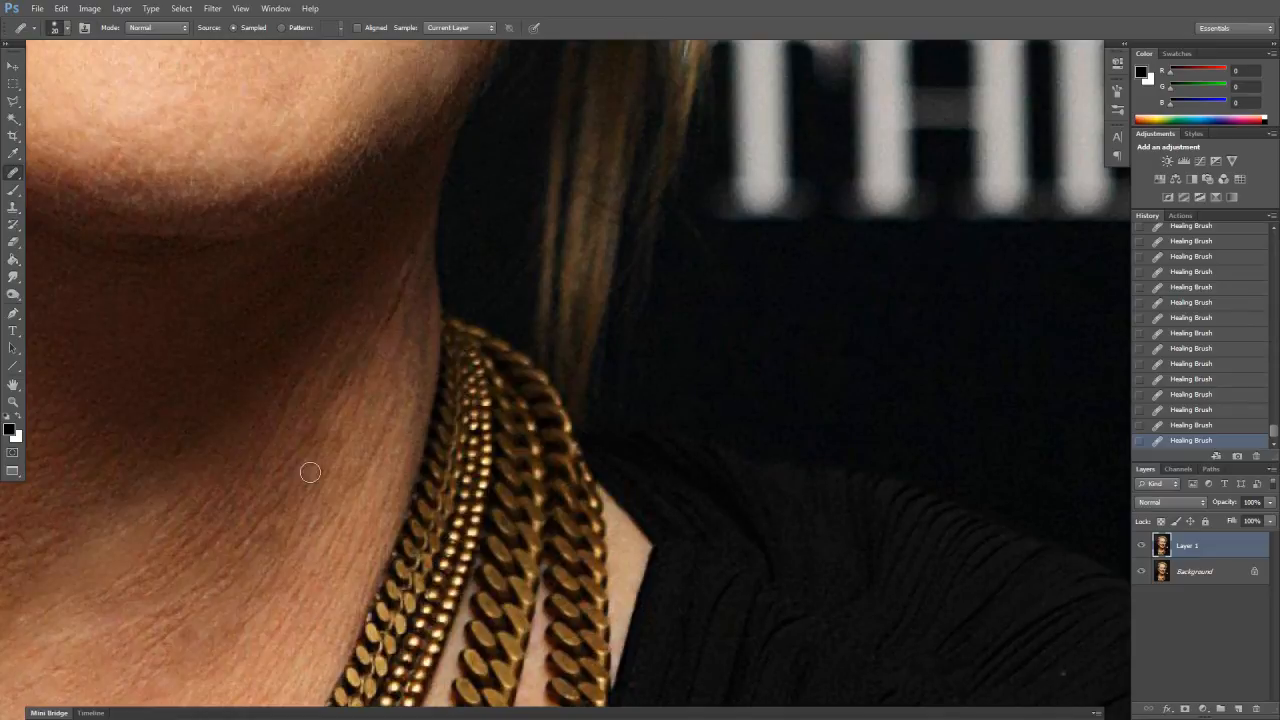
mouse_move(352, 407)
mouse_down()
mouse_move(334, 426)
mouse_move(388, 333)
mouse_up()
alt+click(341, 316)
mouse_move(370, 404)
mouse_down()
mouse_move(400, 313)
mouse_move(310, 413)
mouse_move(295, 410)
mouse_move(366, 406)
mouse_move(284, 457)
mouse_up()
Resample the dark neck skin and blend the edge of the neck shadow on the image's right
alt+click(361, 309)
alt+click(338, 342)
drag(283, 411, 322, 375)
alt+click(336, 348)
drag(276, 453, 298, 423)
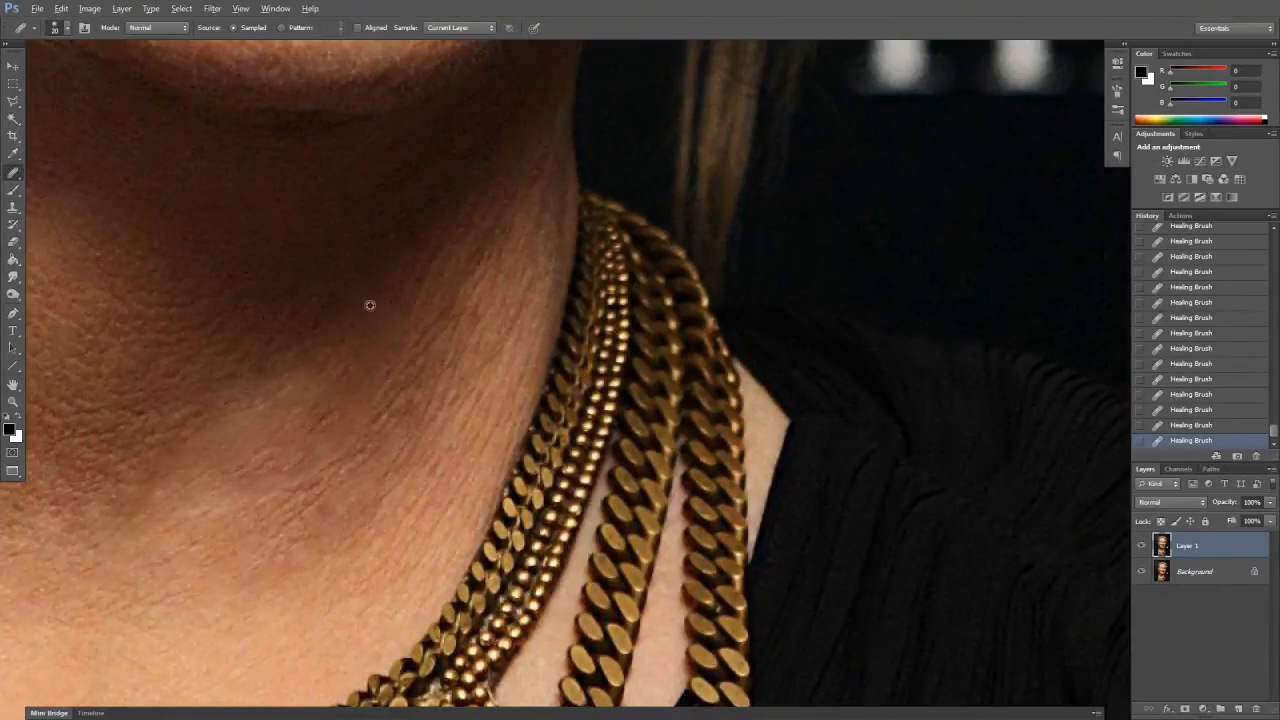
Heal the leftover creases below the neck shadow on the image's right with freshly sampled skin
drag(400, 360, 385, 396)
alt+click(368, 328)
mouse_move(384, 372)
mouse_down()
mouse_move(346, 411)
mouse_move(321, 406)
mouse_move(339, 405)
mouse_move(271, 447)
mouse_up()
drag(452, 437, 471, 442)
drag(440, 482, 483, 385)
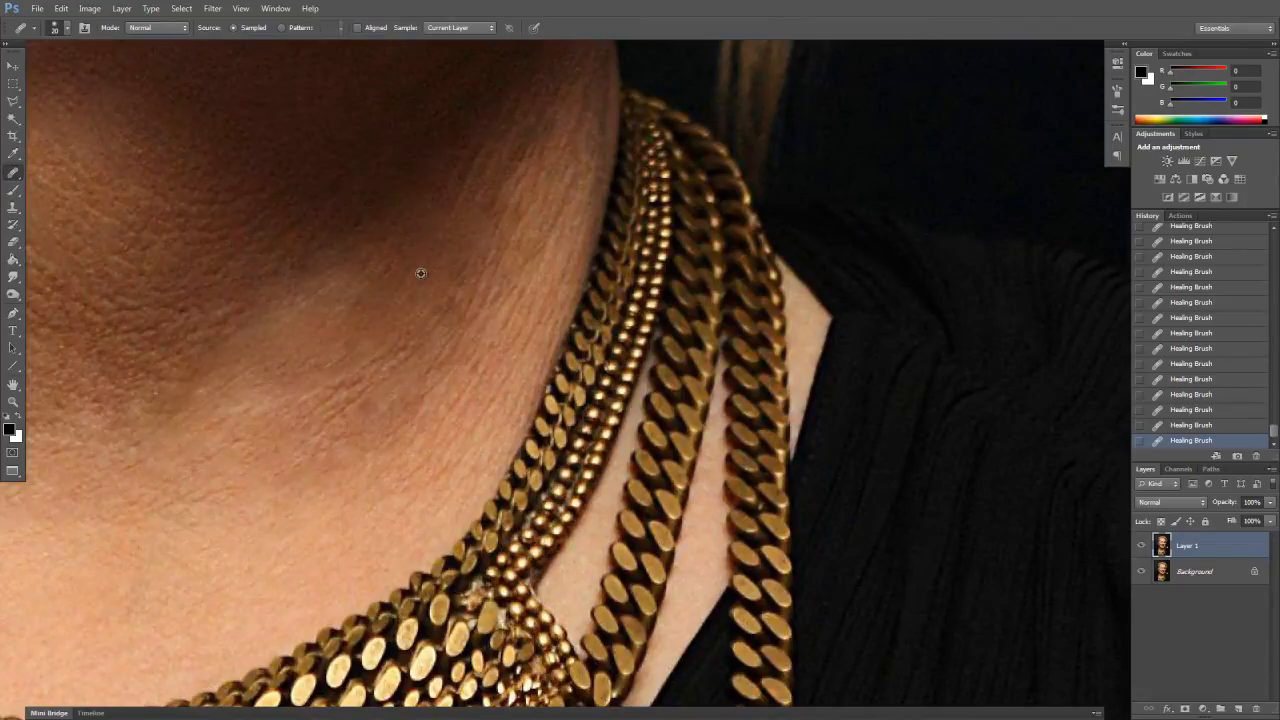
Resample skin near the necklace and heal the remaining fine lines on the lower neck beside it on the image's right
drag(483, 363, 541, 252)
alt+click(564, 190)
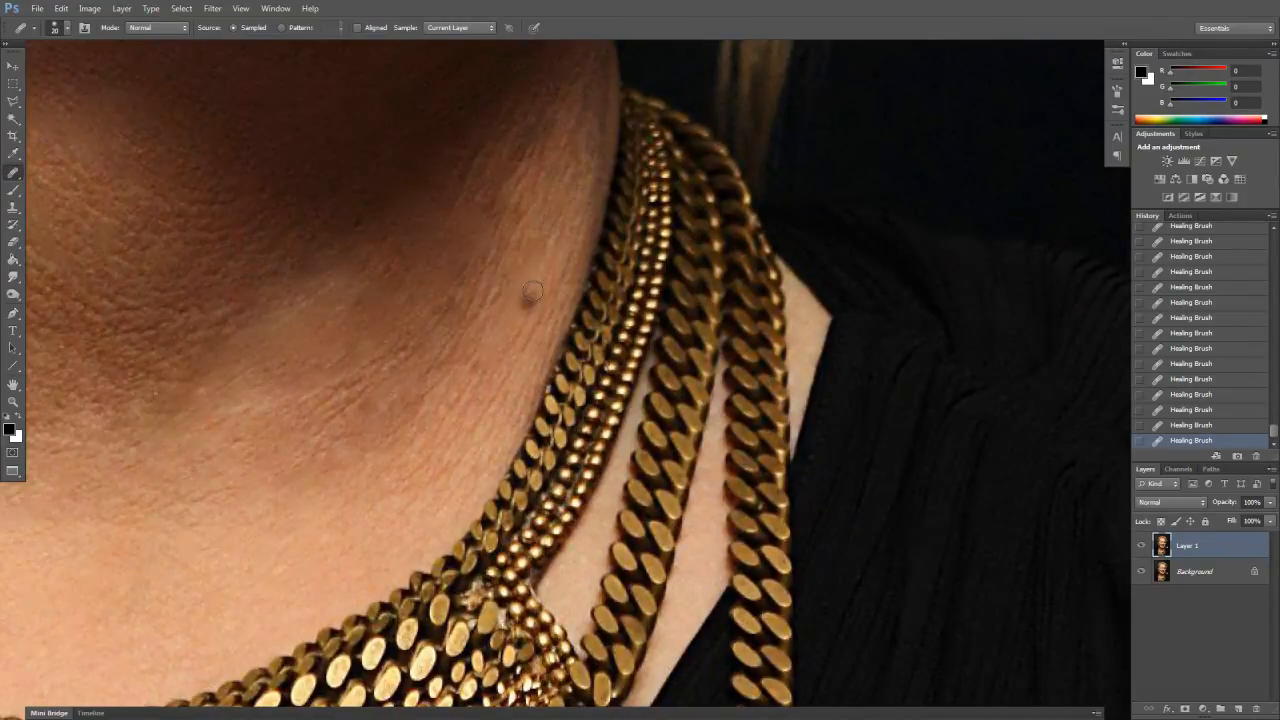
drag(532, 342, 492, 404)
mouse_move(463, 361)
mouse_down()
mouse_move(425, 394)
mouse_move(380, 363)
mouse_move(334, 390)
mouse_up()
drag(361, 390, 279, 415)
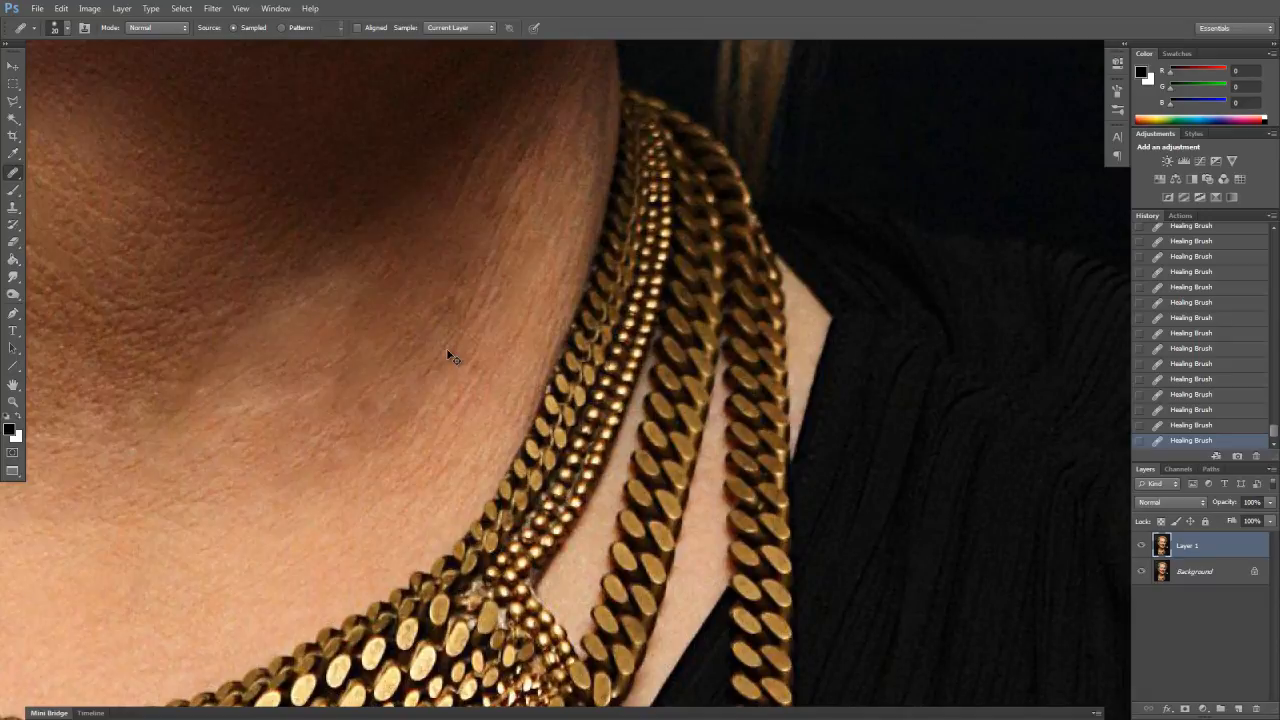
scroll(446, 348, down, 4)
scroll(447, 350, down, 1)
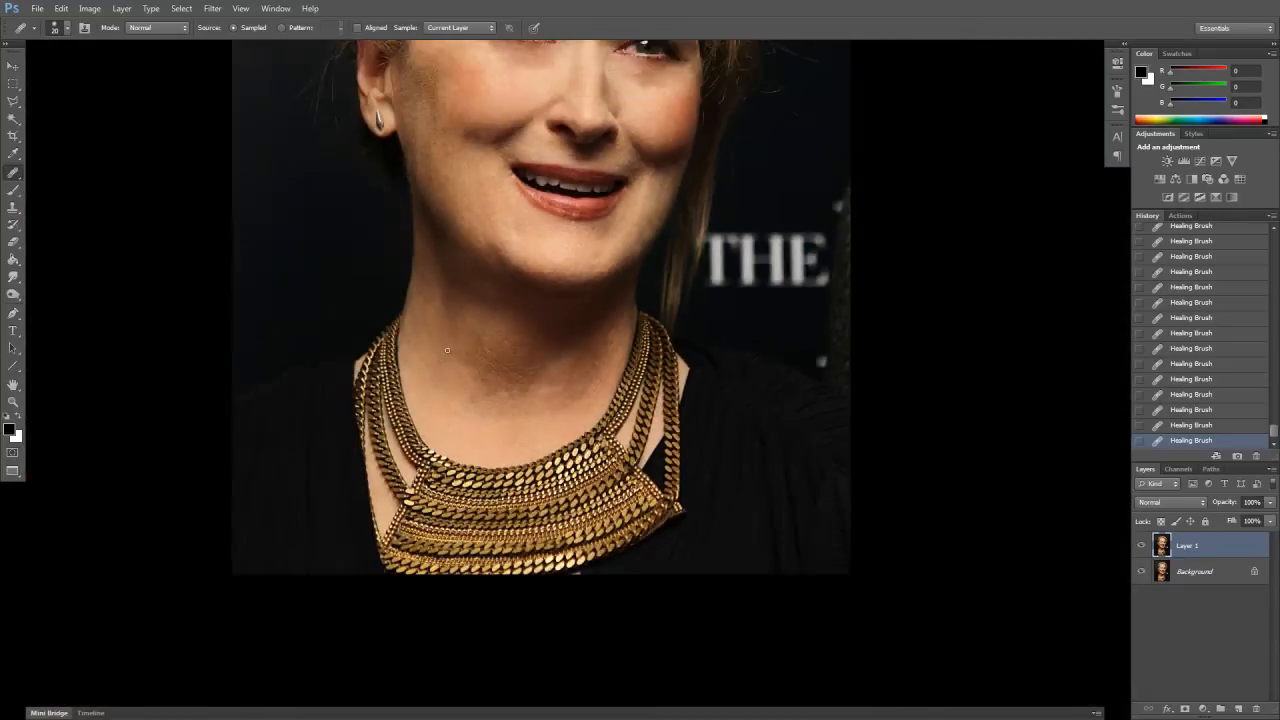
drag(706, 446, 568, 664)
drag(660, 491, 657, 507)
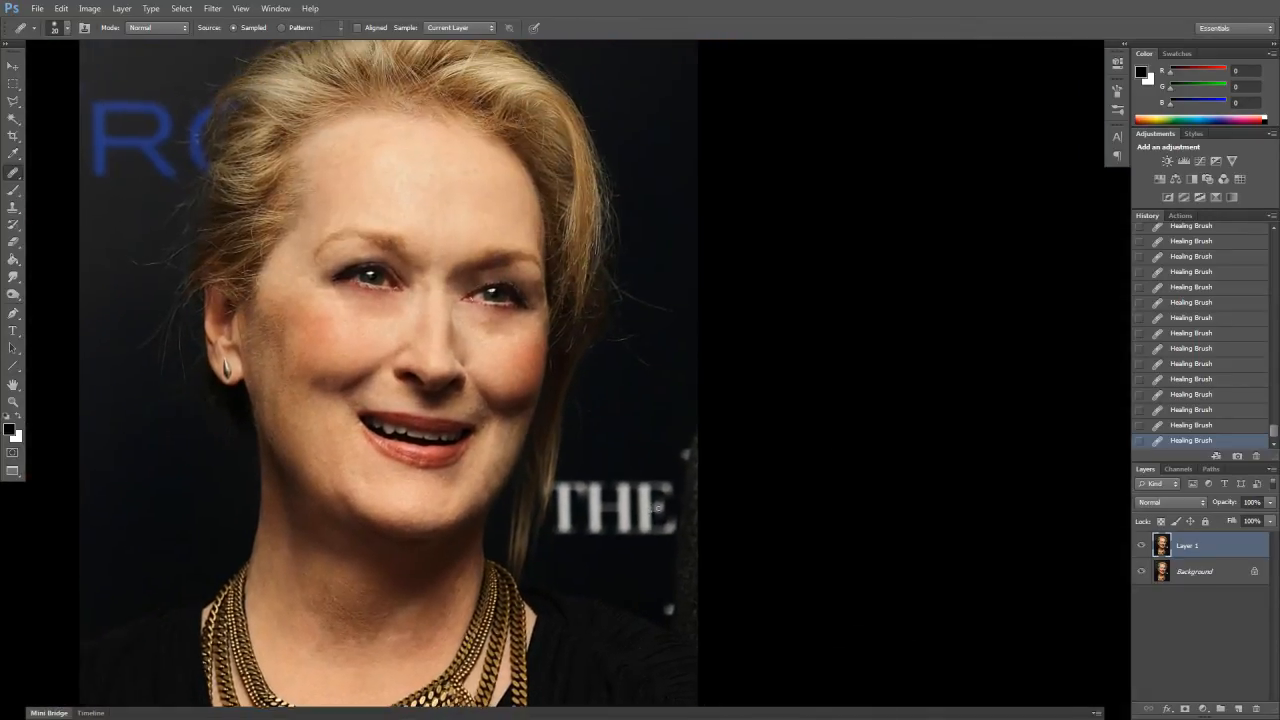
Compare the portrait before and after healing by repeatedly hiding and showing the retouched layer
click(1141, 546)
click(1142, 546)
click(1142, 546)
click(1142, 546)
click(1142, 547)
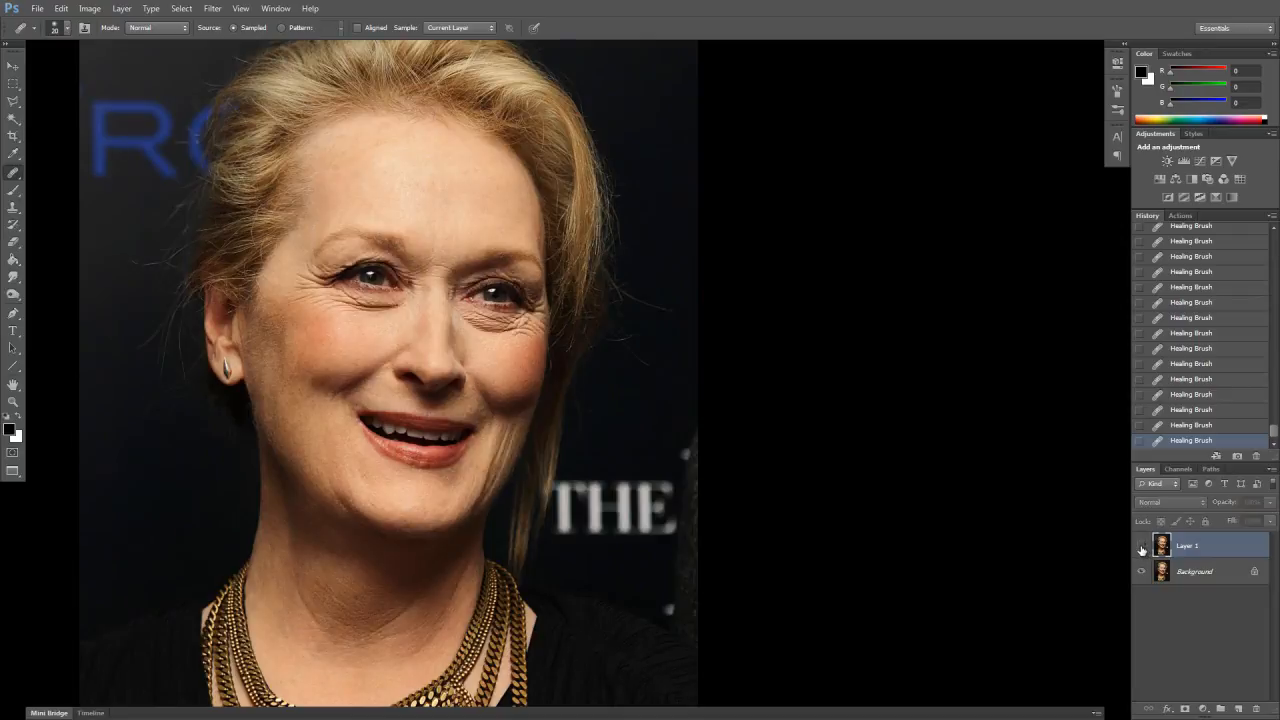
click(1142, 546)
click(1142, 546)
click(1143, 547)
click(1142, 547)
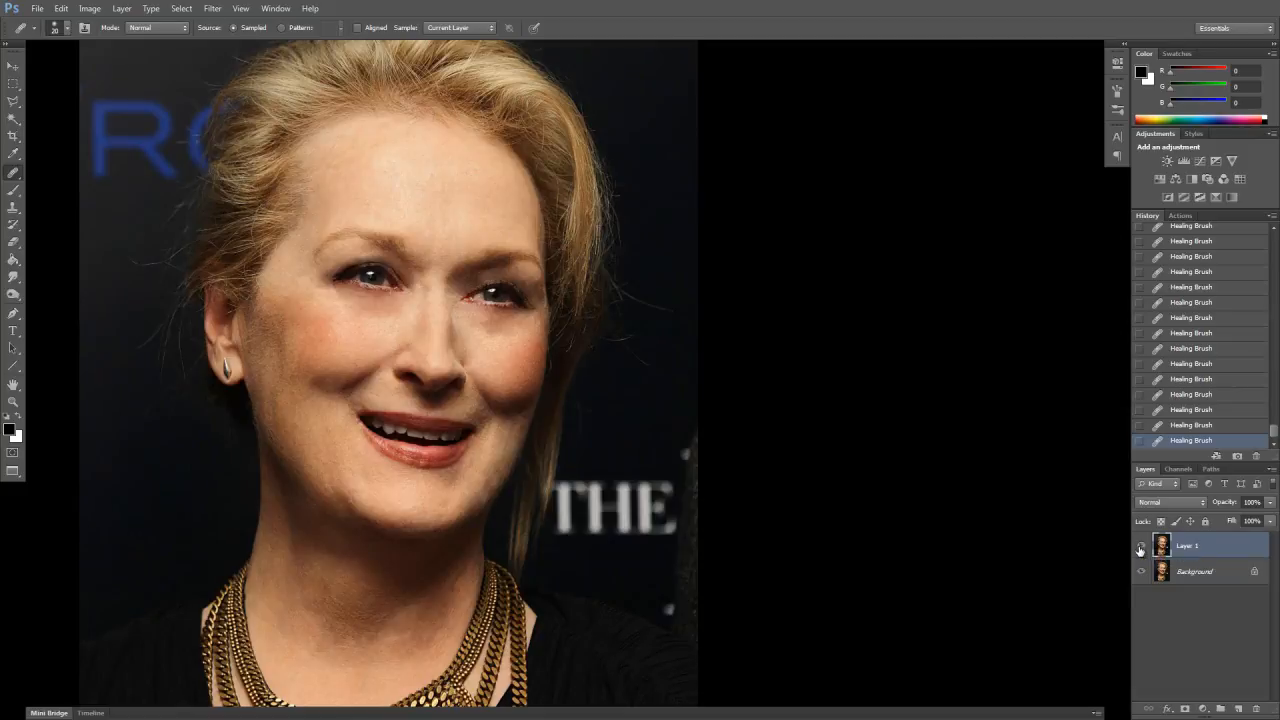
click(1142, 547)
click(1143, 548)
click(1143, 548)
Set the retouched layer's opacity to 70% and check the result against the original
text(70)
key(Return)
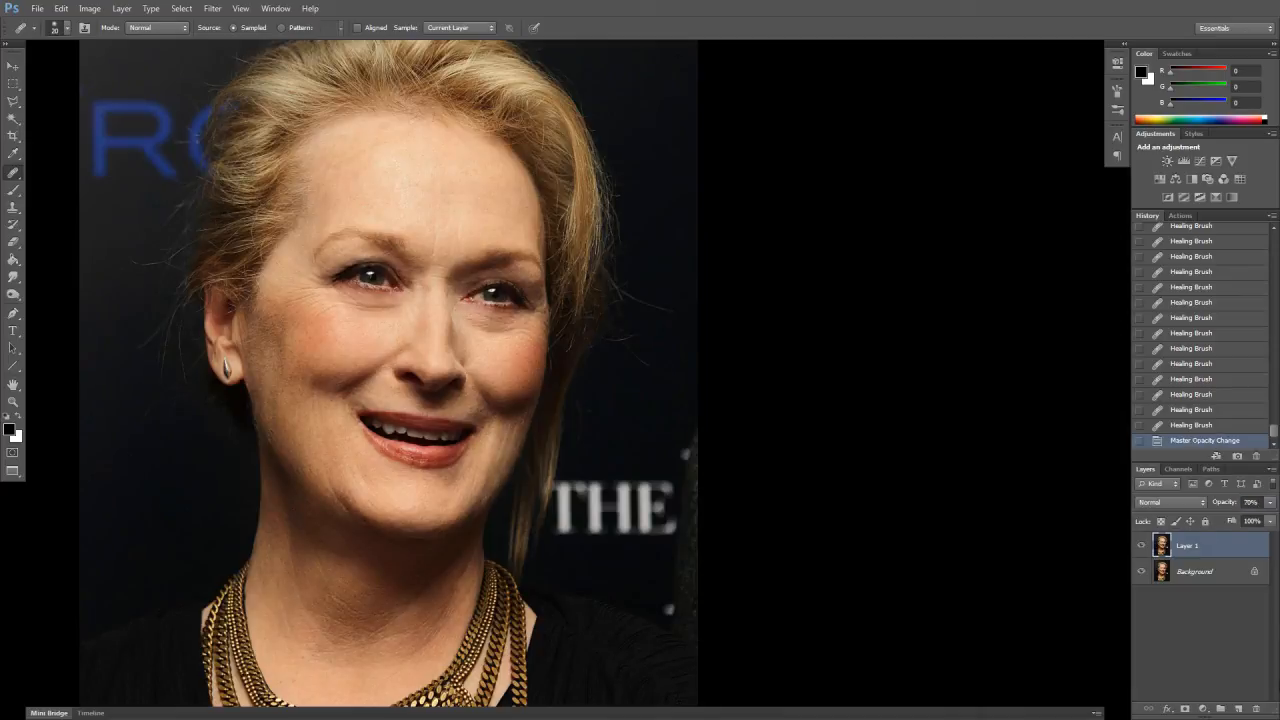
click(1142, 548)
click(1144, 548)
Examine the eyes, cheeks and forehead up close and at full size, with and without the retouched layer
key(ctrl+plus)
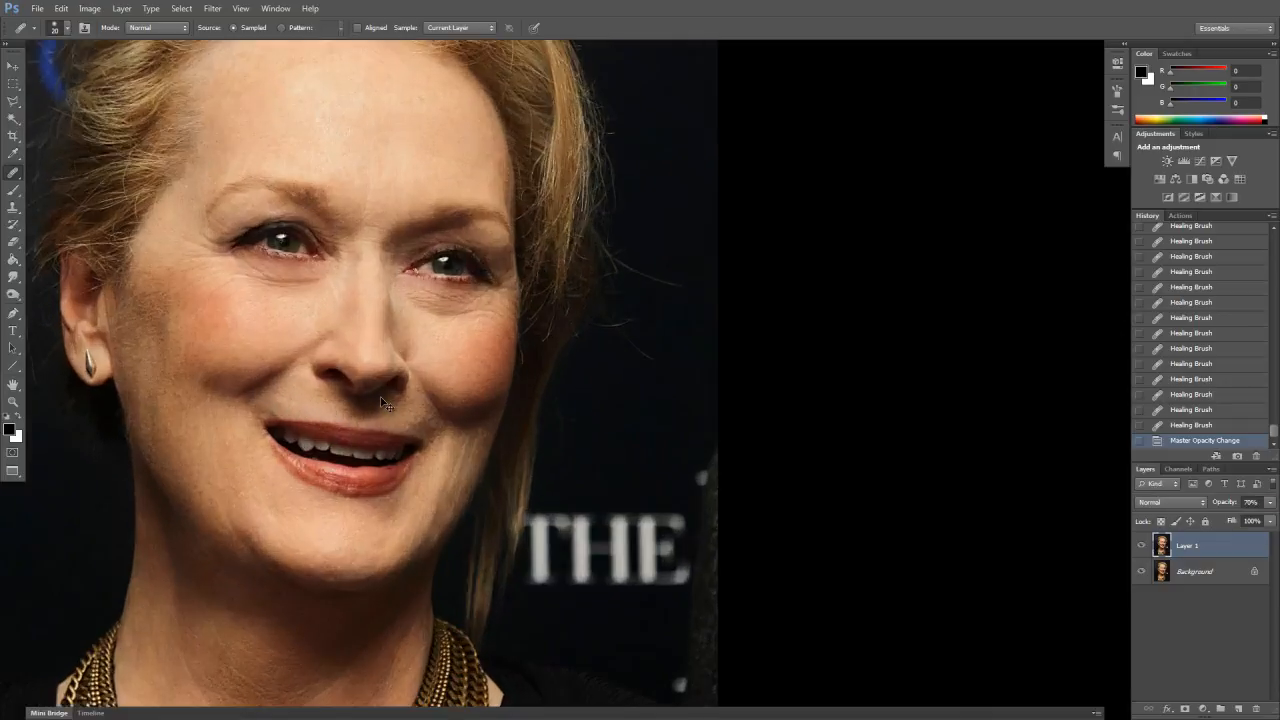
key(ctrl+plus)
mouse_move(602, 510)
mouse_down()
mouse_move(714, 549)
mouse_move(780, 605)
mouse_up()
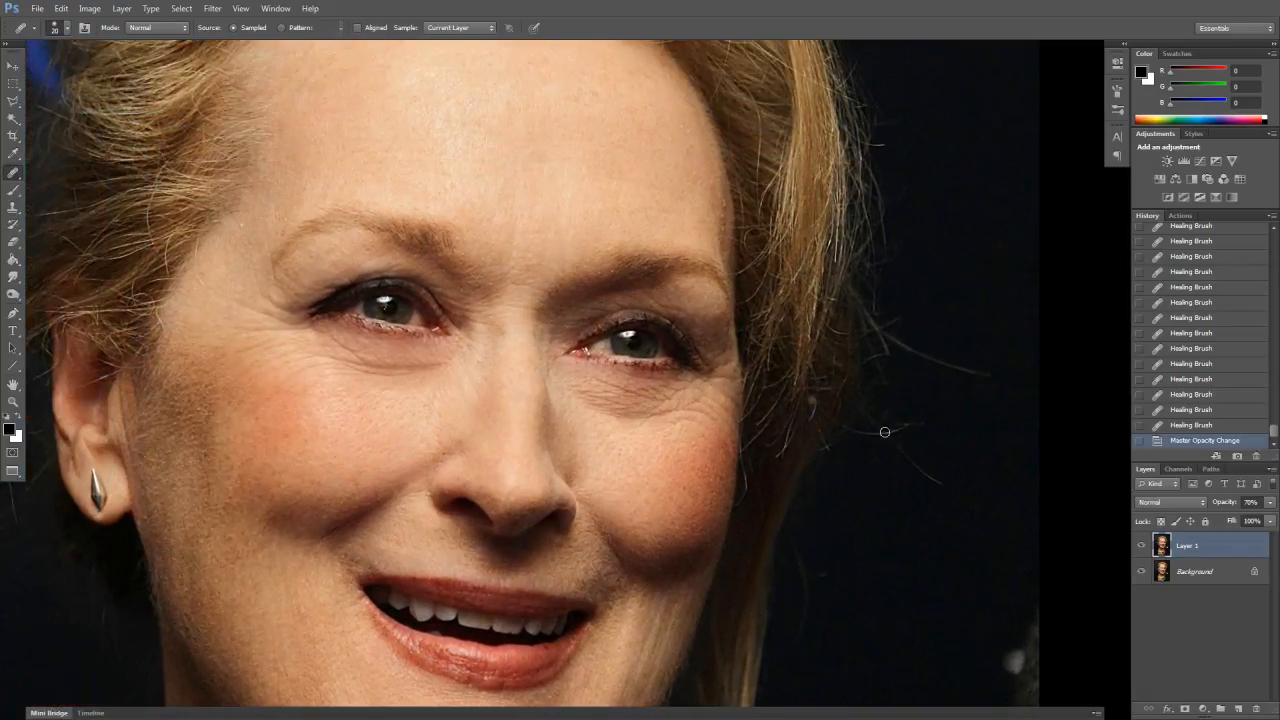
drag(645, 574, 702, 421)
drag(510, 592, 580, 586)
drag(575, 420, 554, 609)
drag(556, 490, 560, 622)
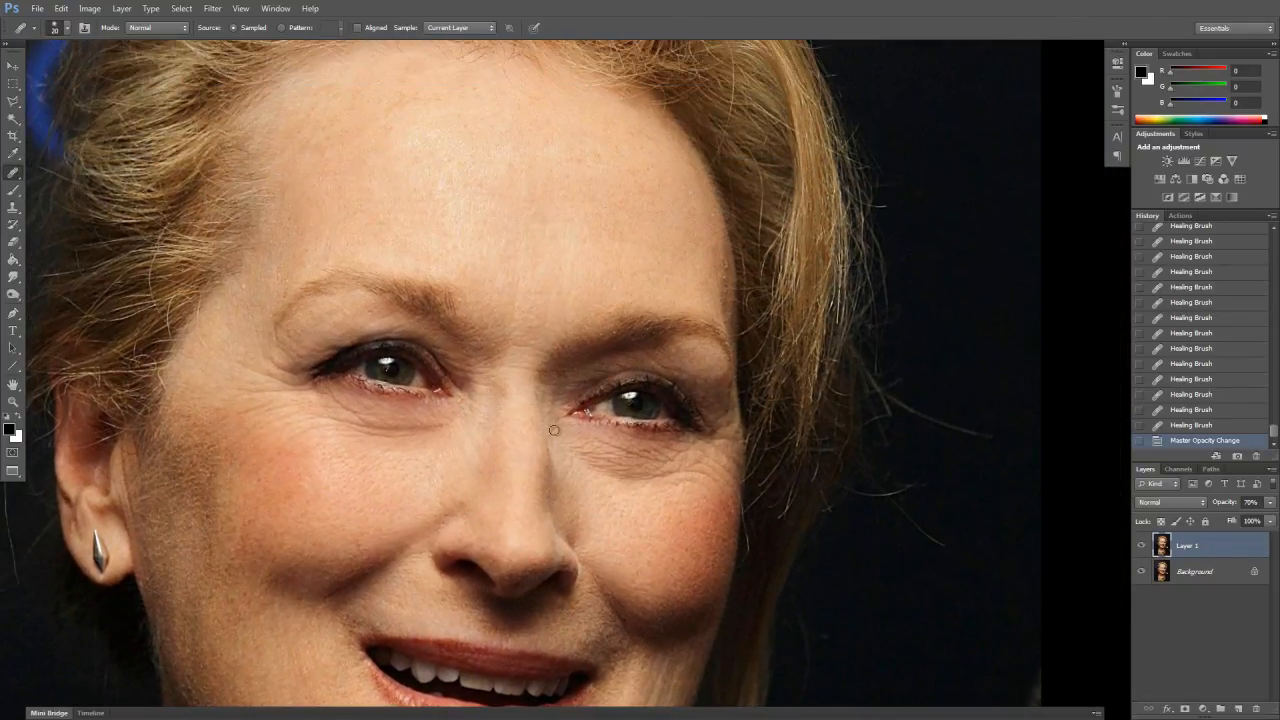
drag(589, 443, 558, 515)
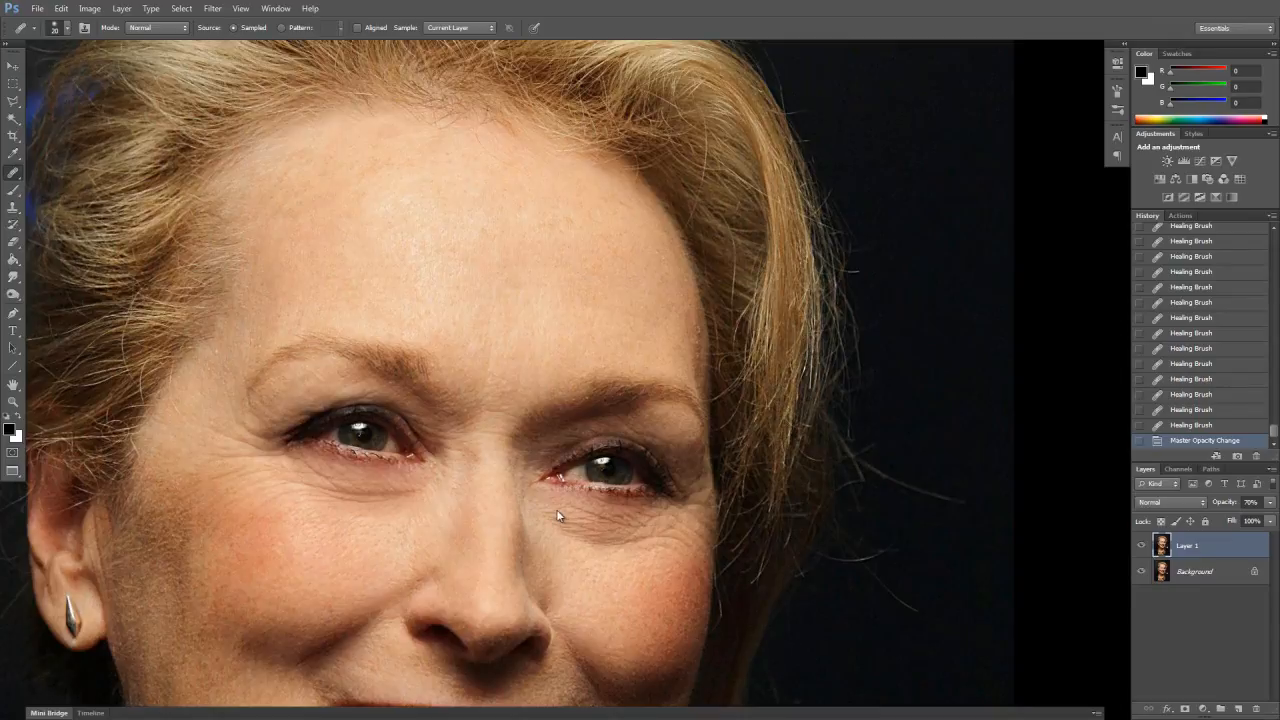
click(1141, 546)
click(1141, 546)
click(1141, 545)
click(1141, 544)
click(1141, 545)
click(1141, 545)
click(1141, 546)
click(1141, 545)
key(ctrl+minus)
key(ctrl+minus)
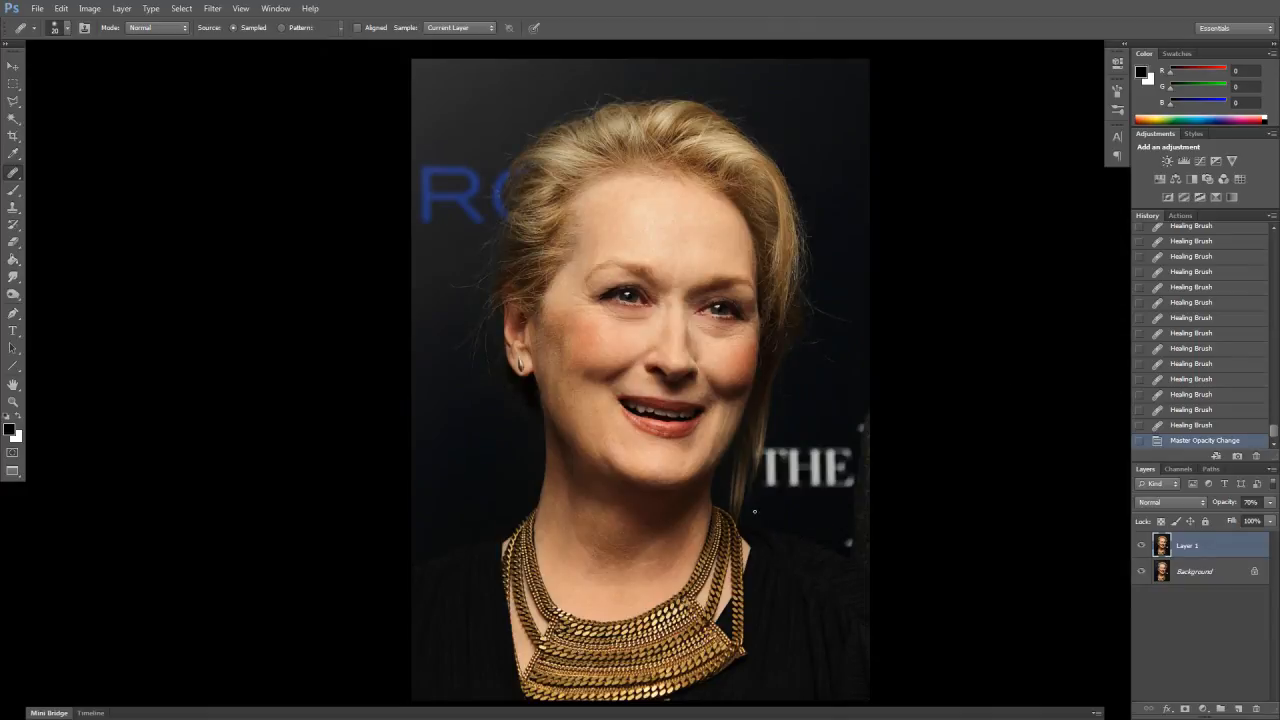
key(ctrl+plus)
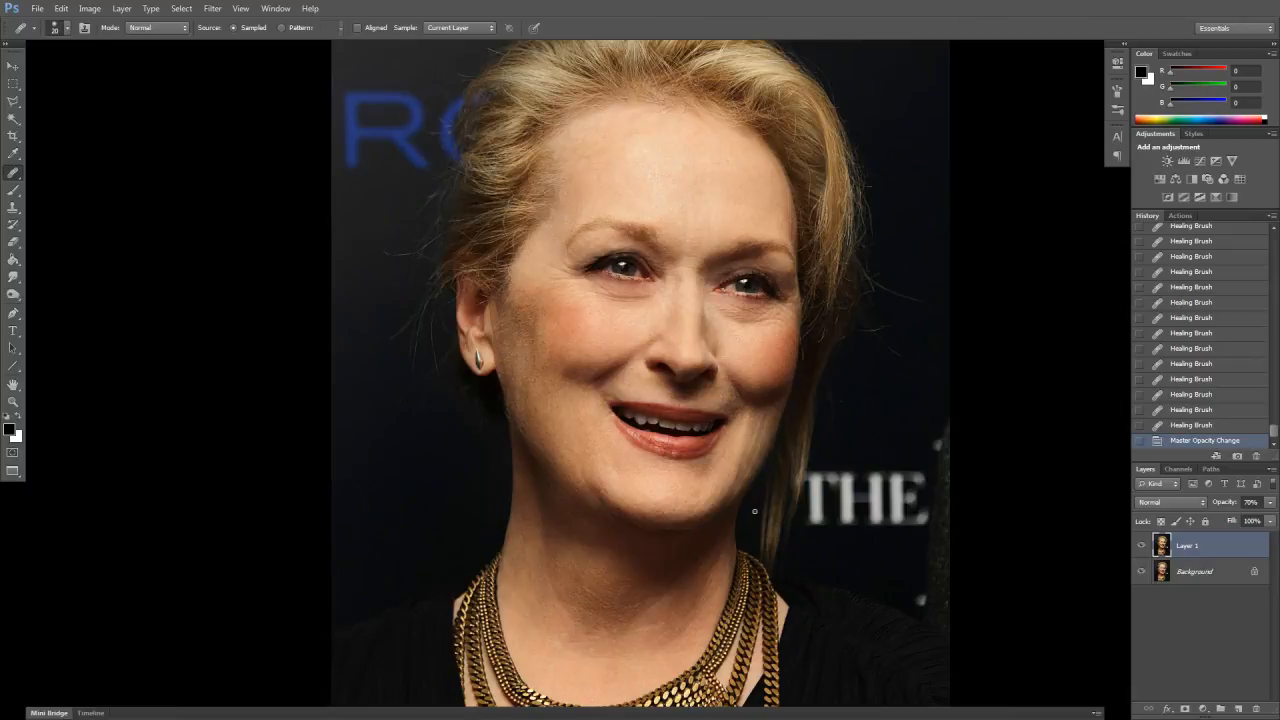
key(ctrl+plus)
drag(852, 580, 719, 631)
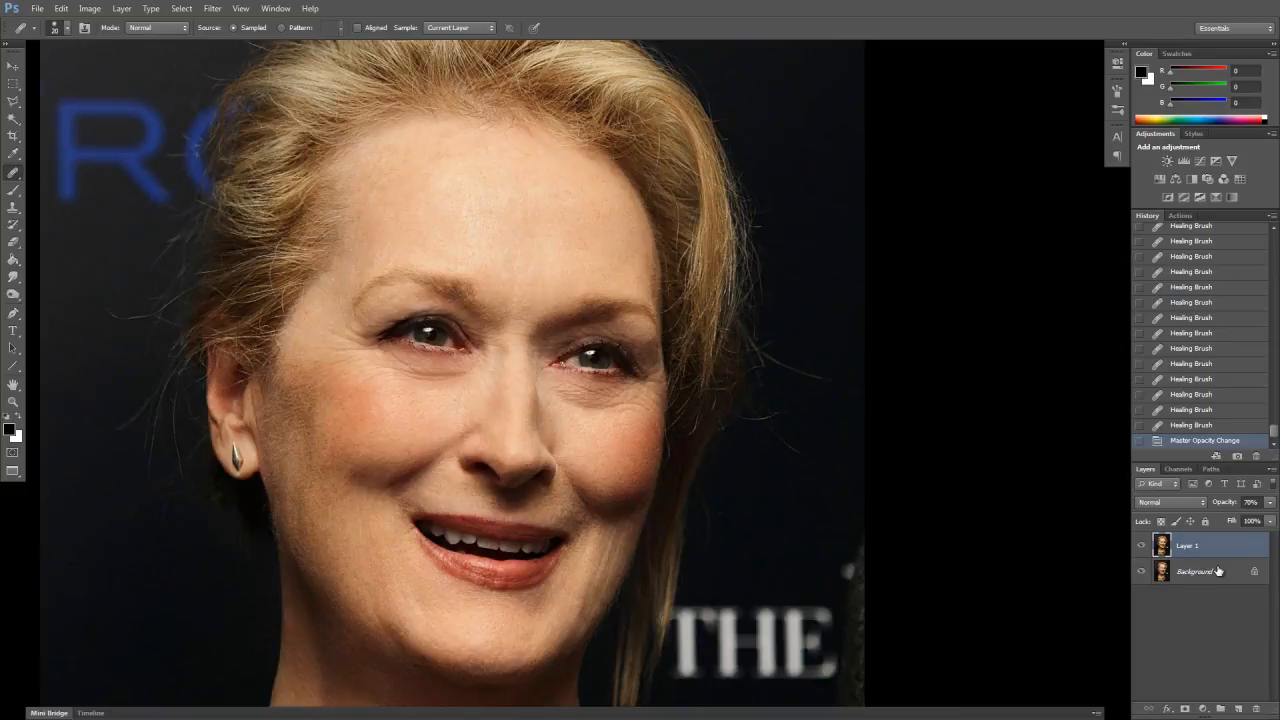
Stamp all visible layers into a new layer on top and make the underlying layers visible again
key(ctrl+shift+alt+e)
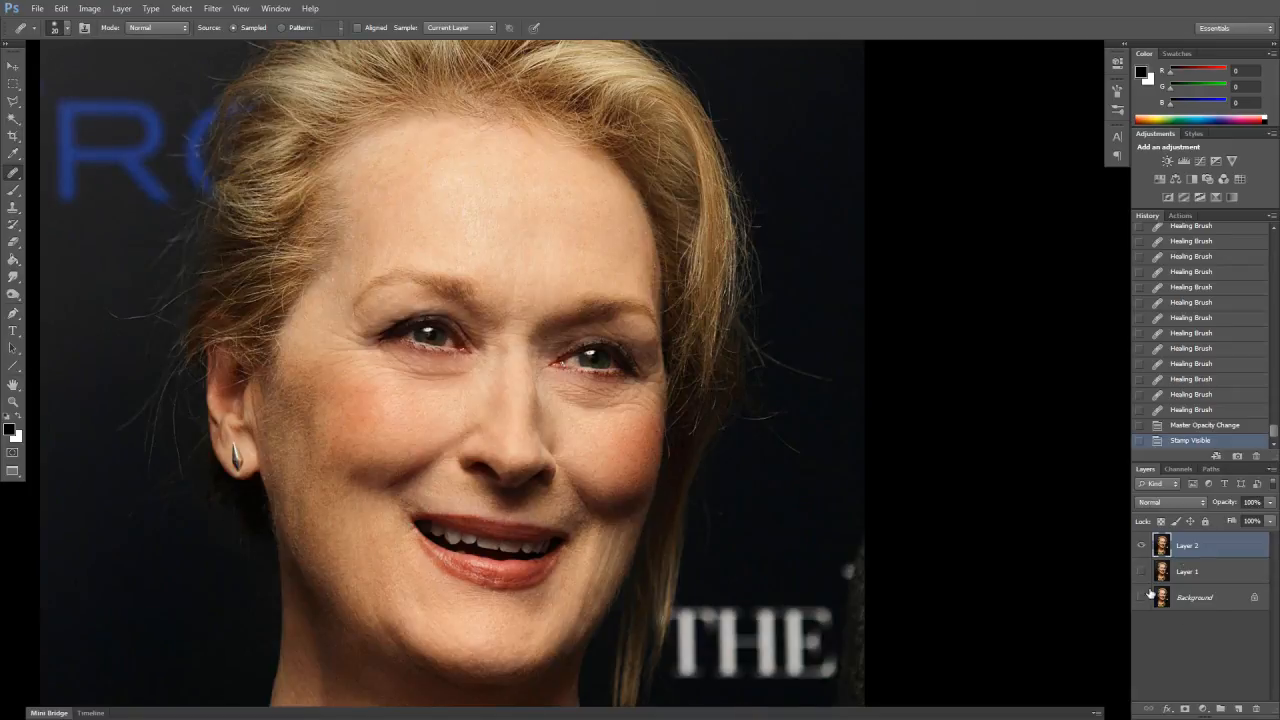
click(1141, 571)
Apply a light Gaussian Blur with a small radius to the stamped layer to smooth the skin, comparing the preview
click(212, 8)
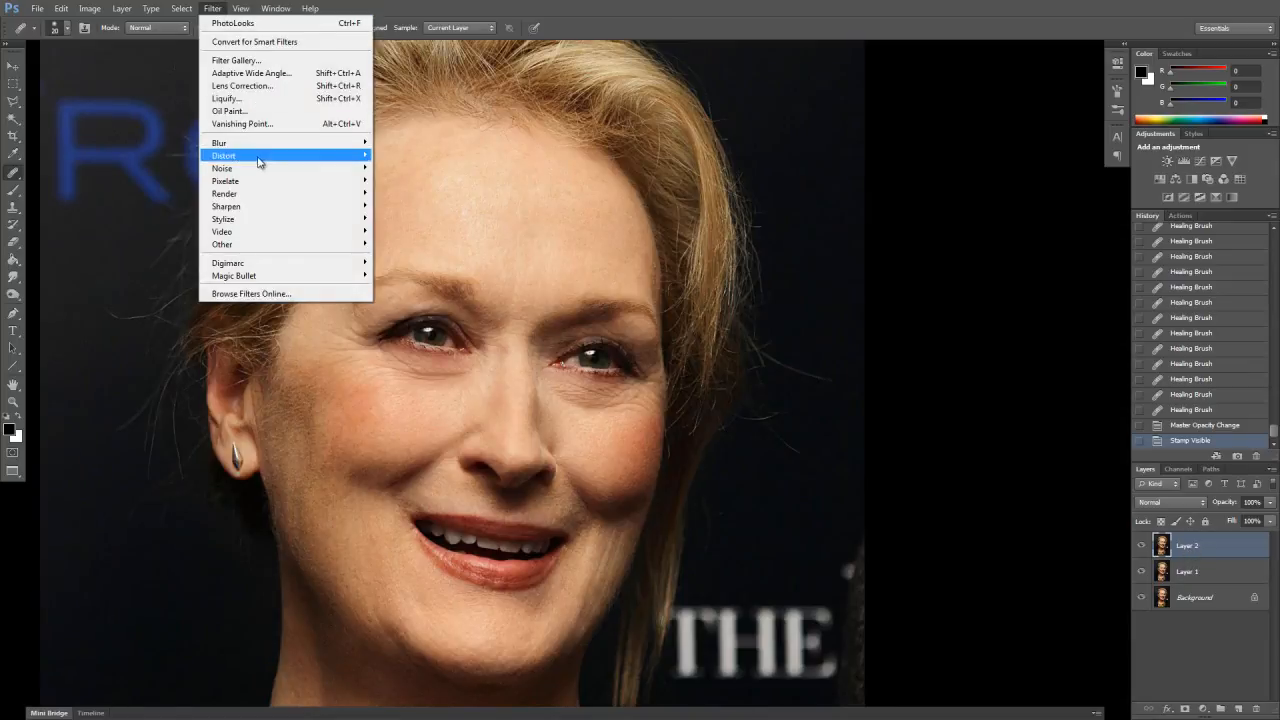
mouse_move(244, 147)
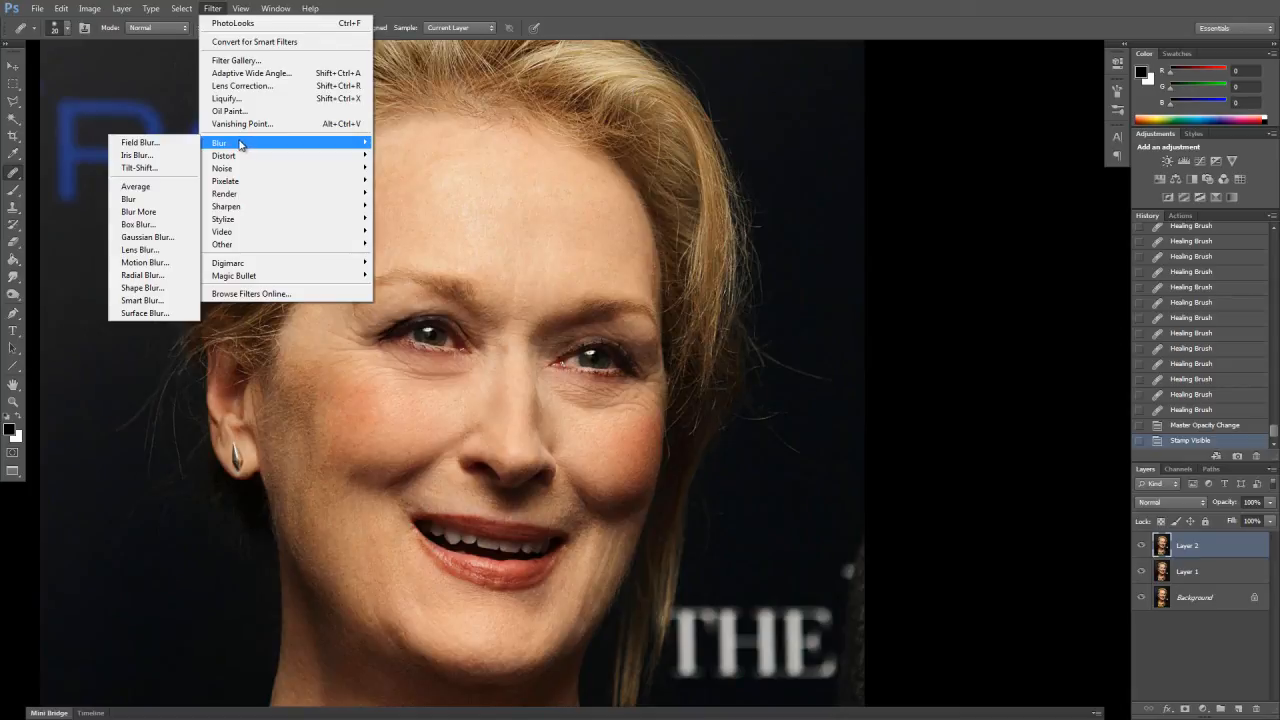
click(150, 238)
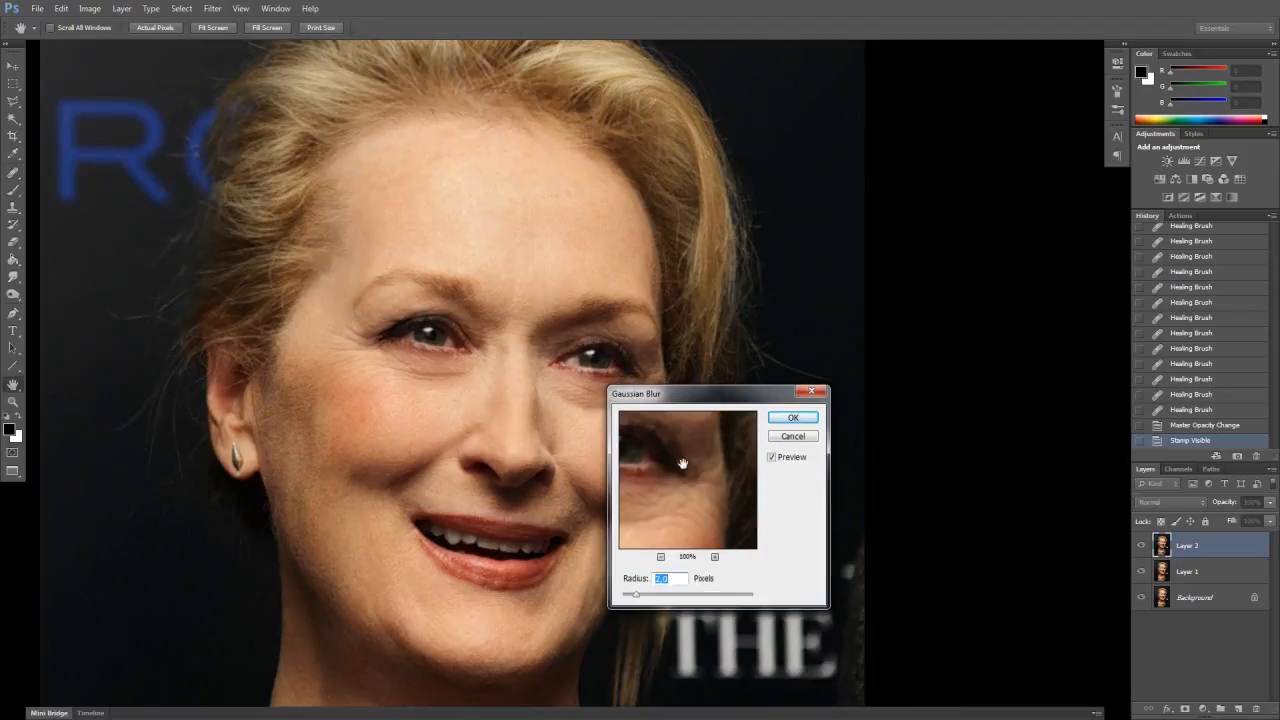
click(690, 595)
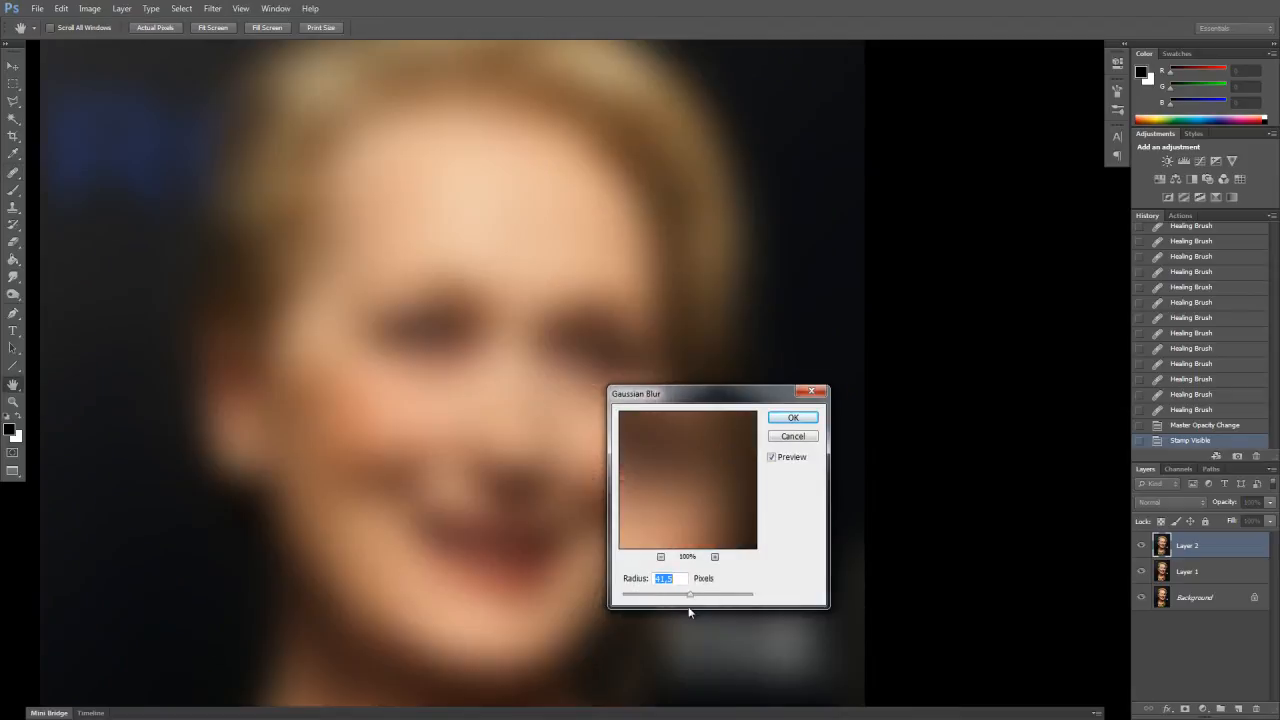
click(627, 596)
drag(630, 598, 635, 598)
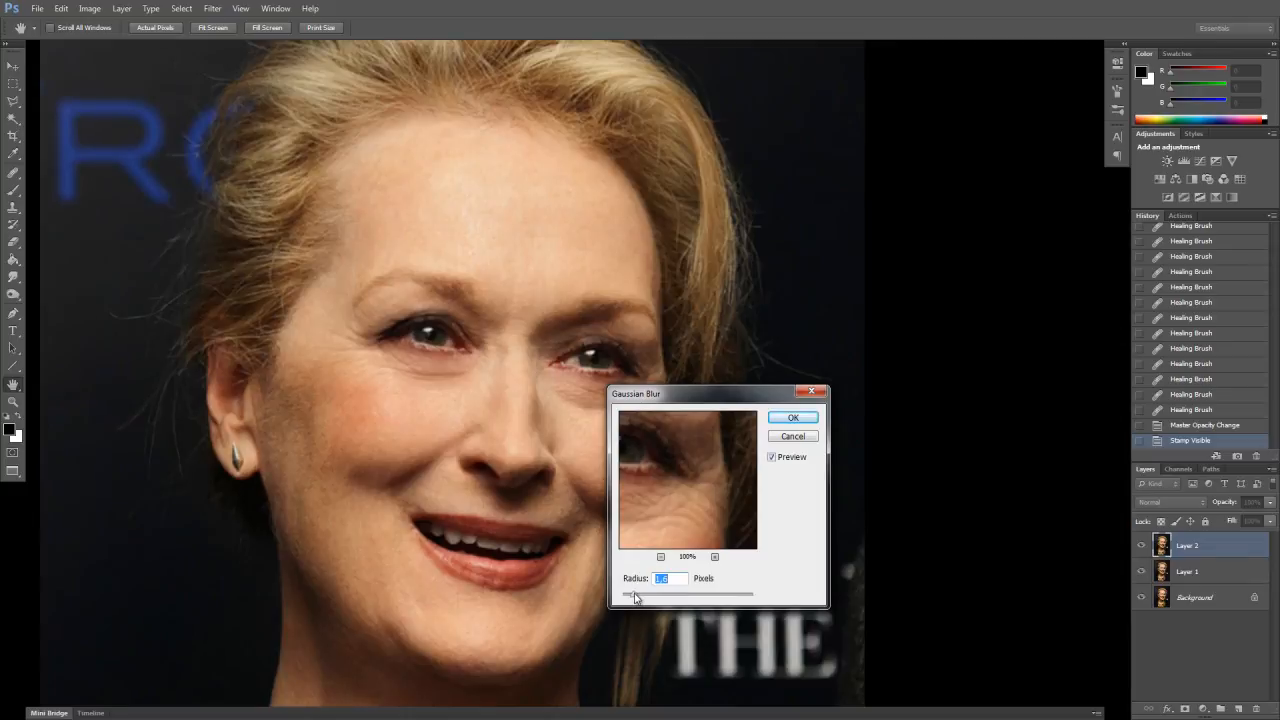
drag(635, 598, 639, 599)
drag(636, 598, 640, 598)
click(790, 459)
click(788, 461)
click(783, 462)
click(793, 419)
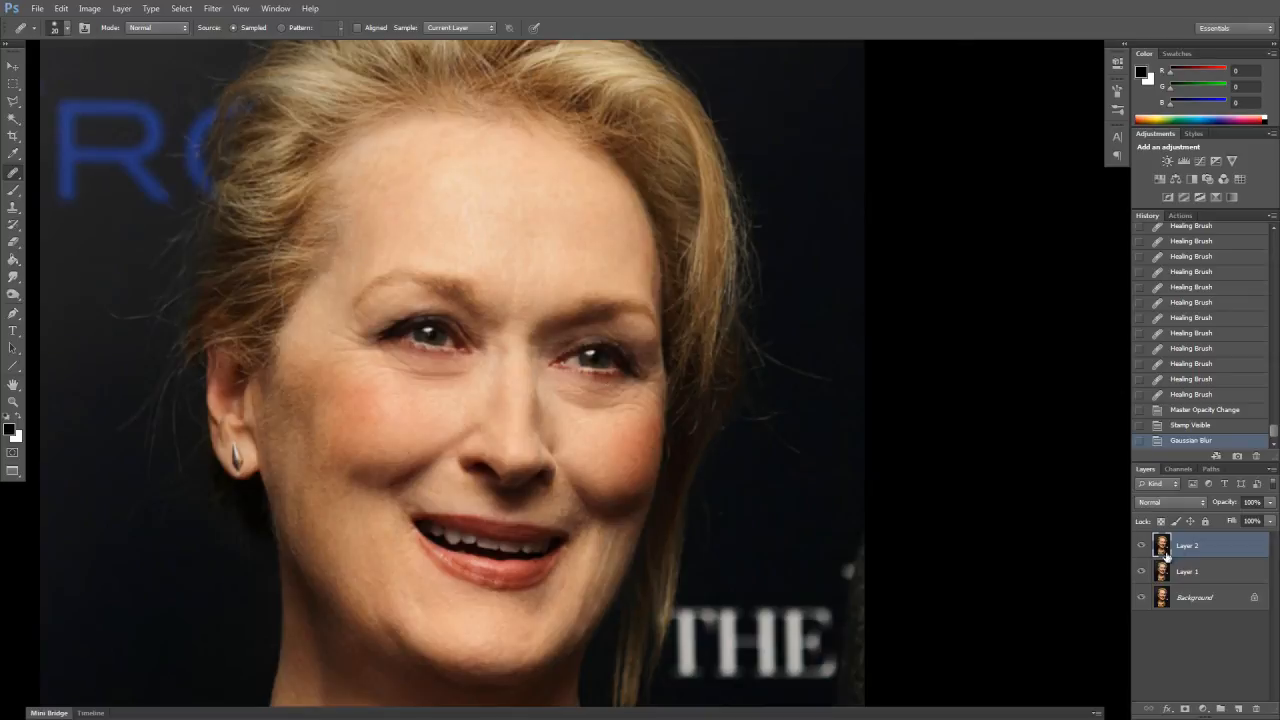
Add a white layer mask to the blurred layer and set up the Brush with black as the foreground color
click(1186, 708)
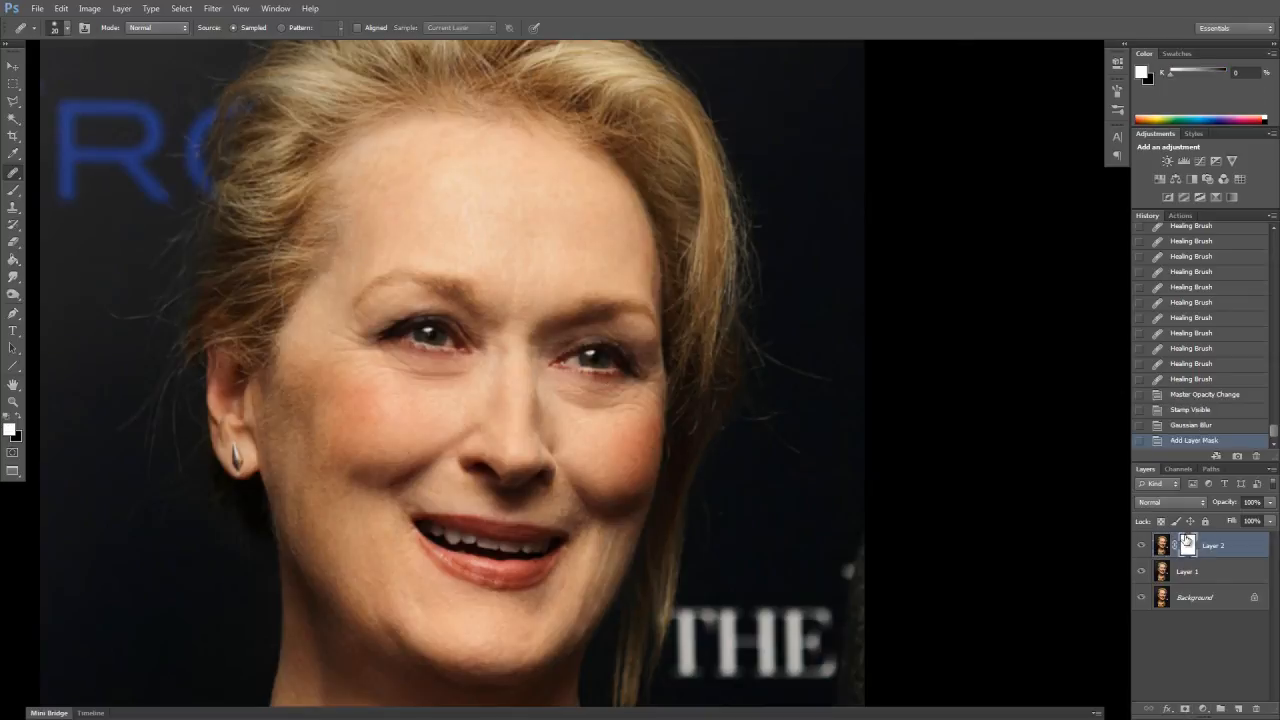
click(14, 190)
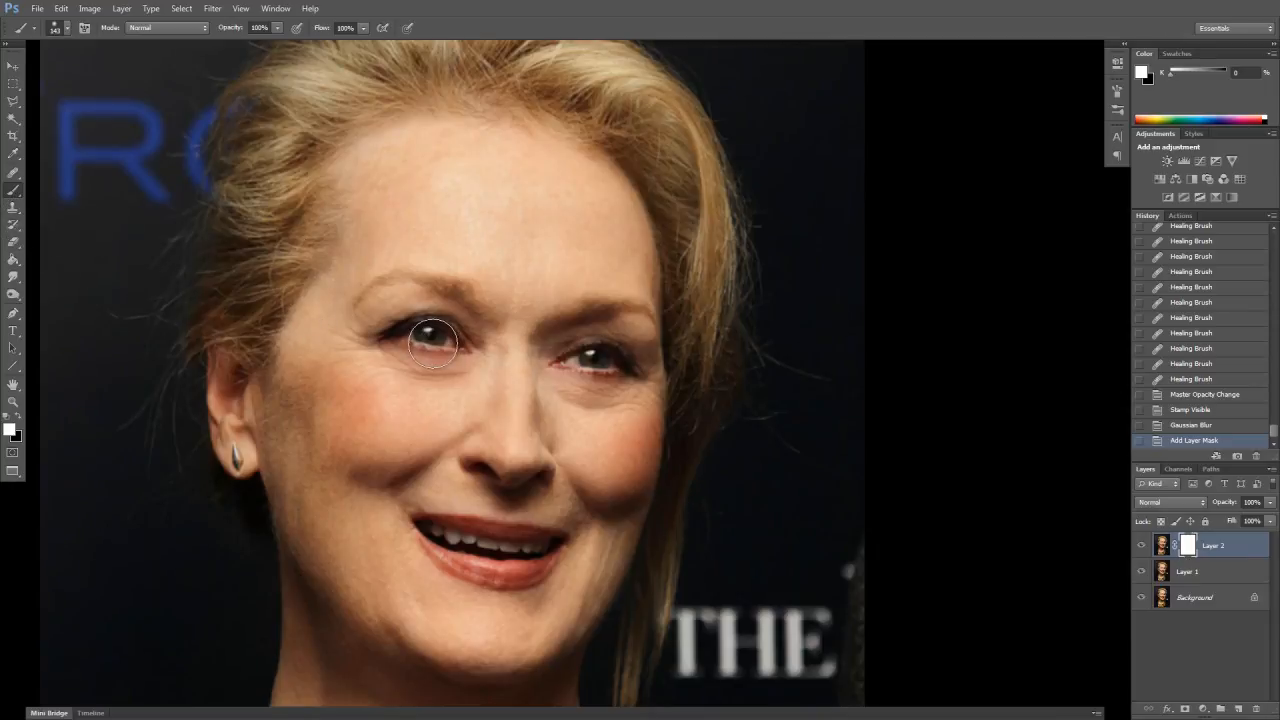
key(x)
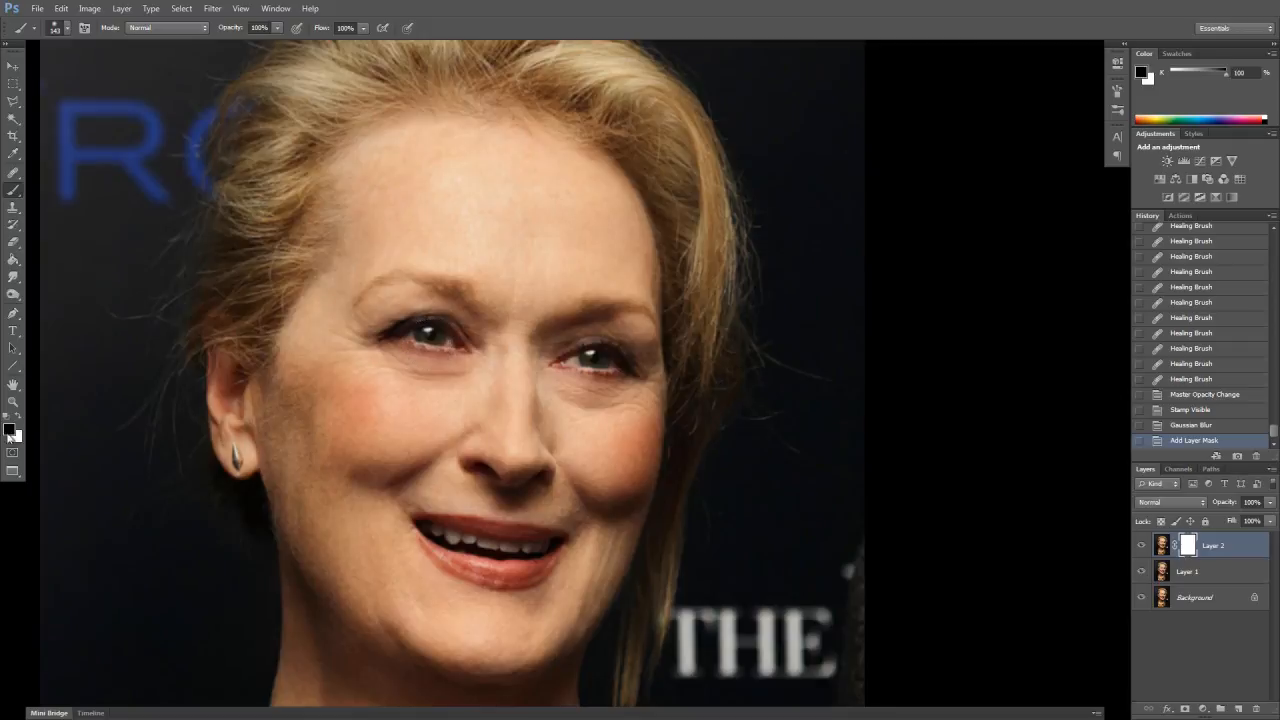
Paint black on the mask over the eye on the image's left to bring back its sharp detail
click(419, 338)
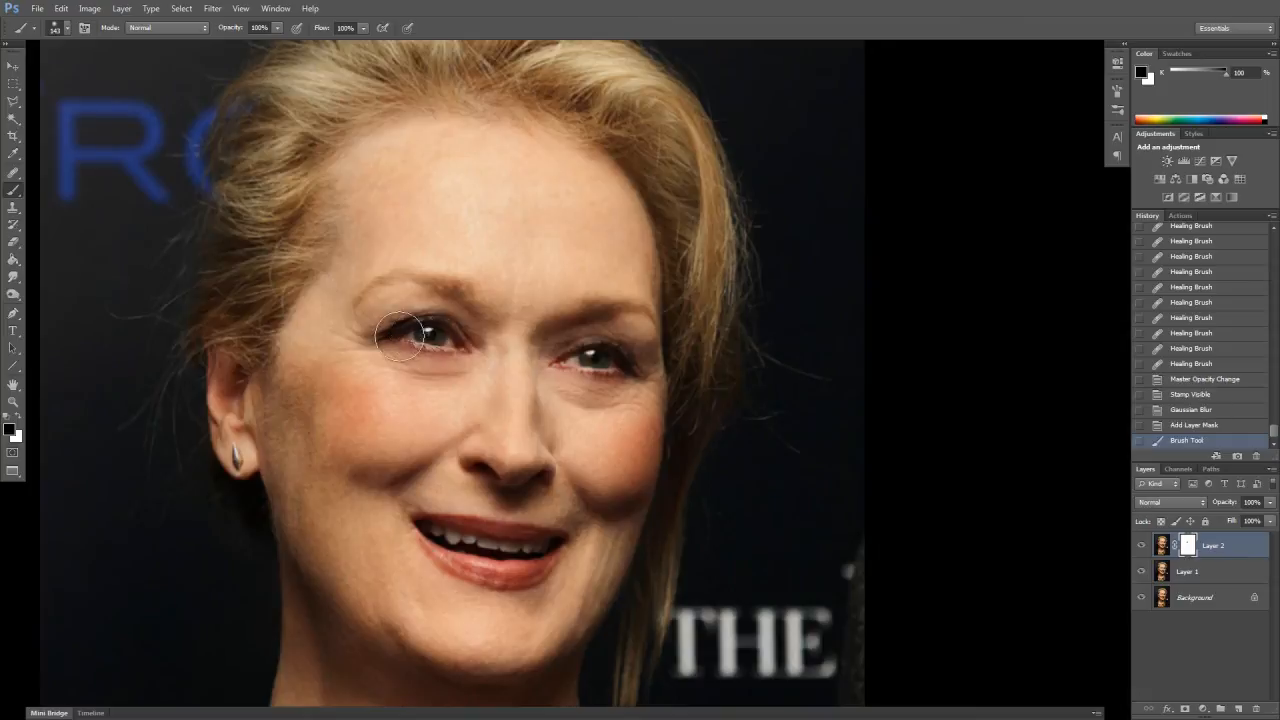
click(402, 336)
click(452, 345)
click(430, 338)
Mask the blur from the eye on the image's right with a smaller brush, covering the iris, lashes and corners
click(595, 364)
key(bracketleft)
key(bracketleft)
key(bracketleft)
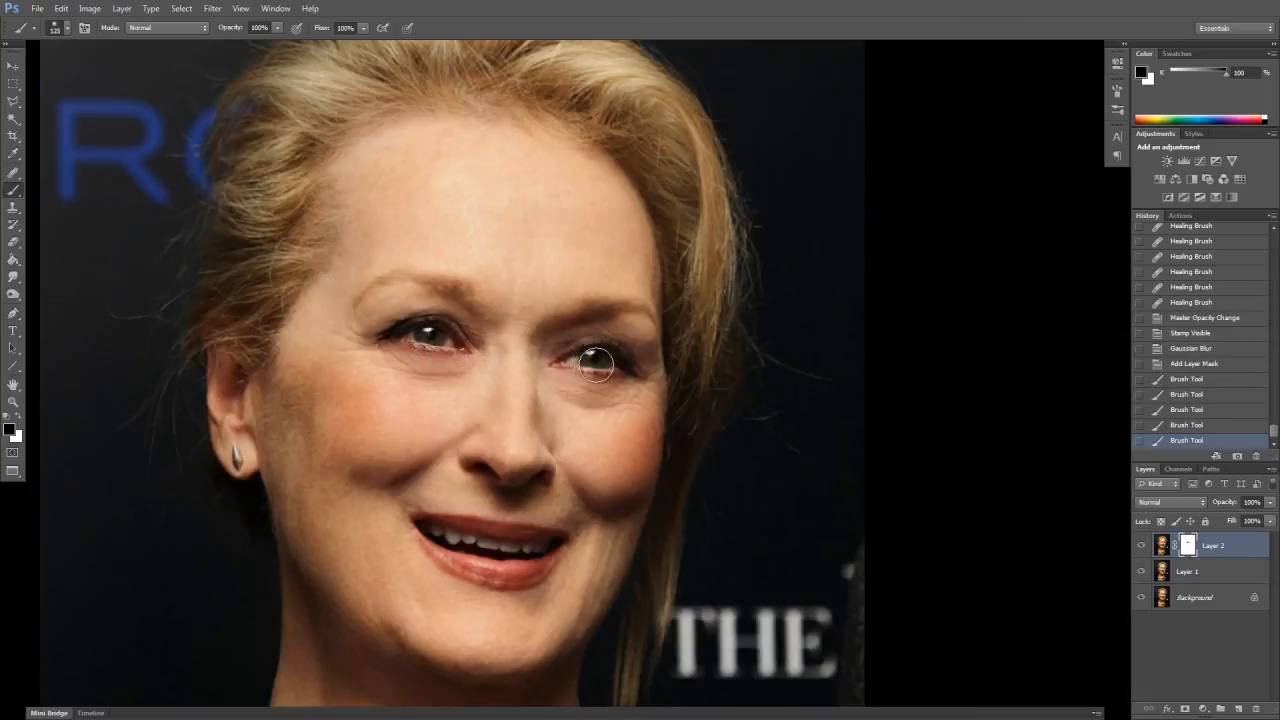
drag(556, 363, 572, 364)
click(597, 351)
click(624, 364)
click(609, 366)
click(596, 367)
click(582, 369)
click(566, 369)
click(618, 362)
Refine the mask over the lashes and corners of the eye on the image's left
click(452, 345)
click(429, 333)
click(401, 339)
click(419, 329)
click(390, 337)
click(432, 340)
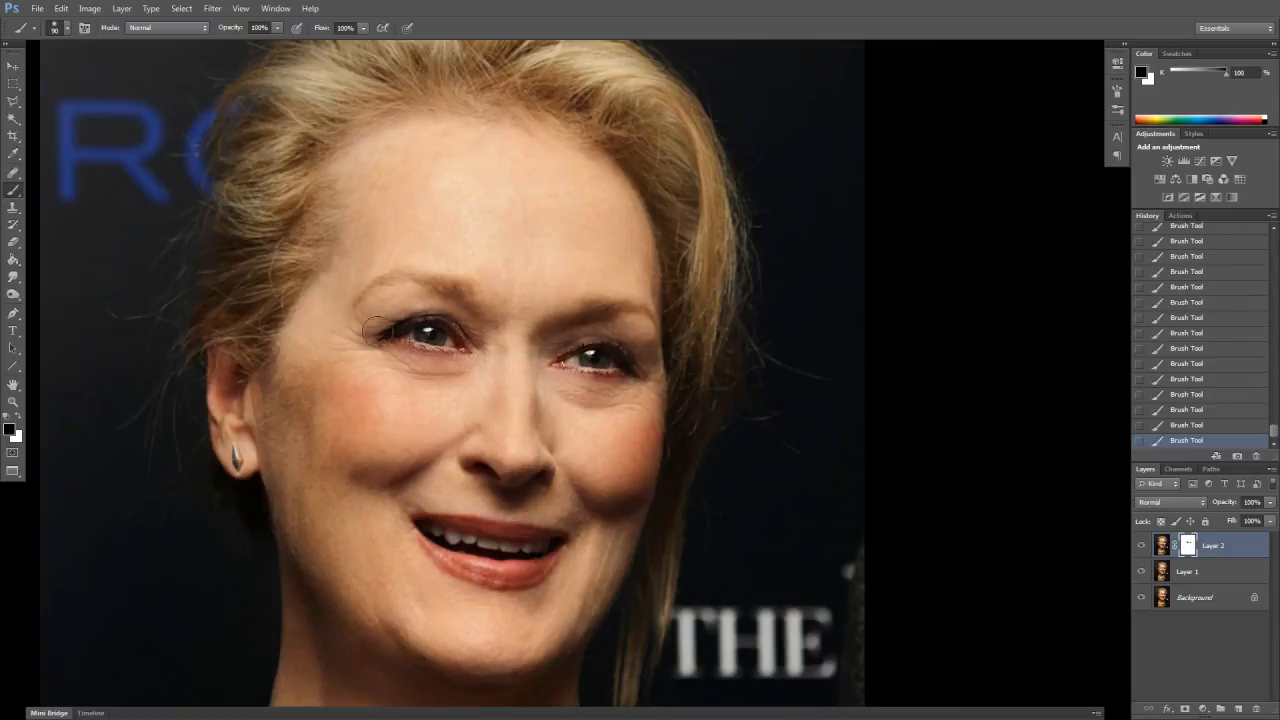
Reduce the brush to 45 px and mask the blur from the eyebrows, lips and teeth
key(bracketleft)
key(bracketleft)
key(bracketleft)
key(bracketleft)
key(ctrl+plus)
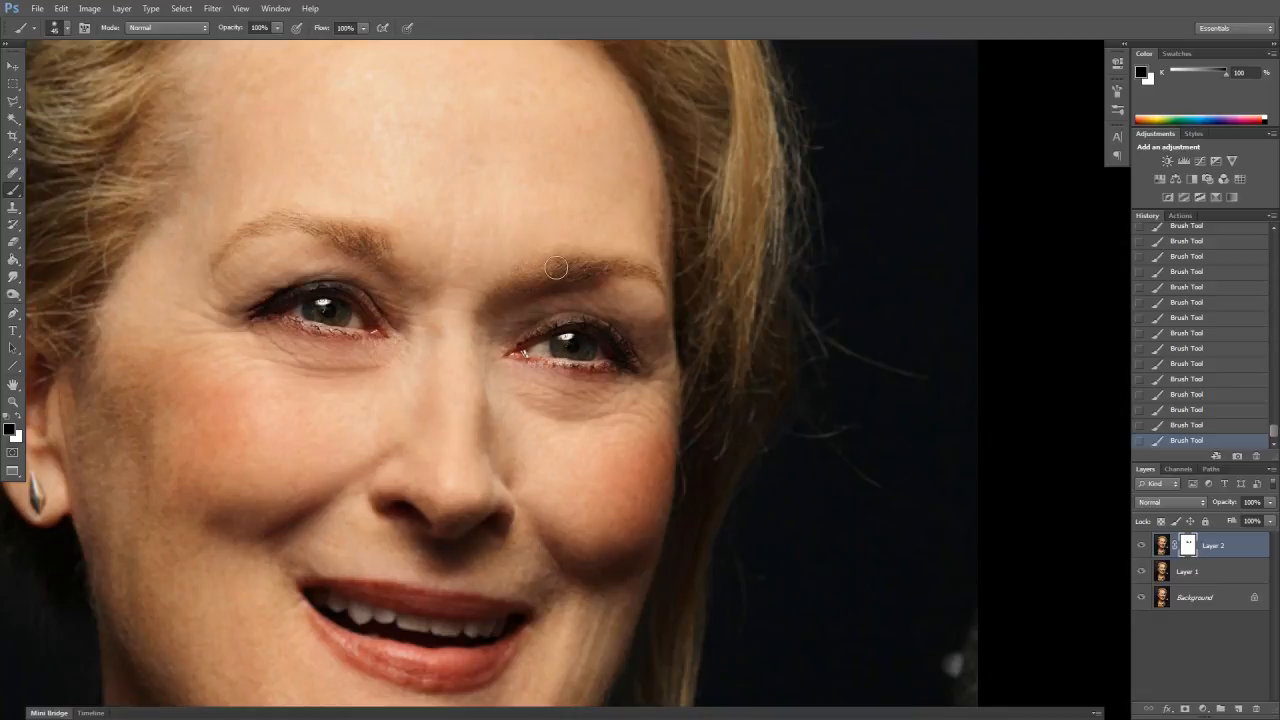
key(x)
key(x)
drag(509, 500, 589, 398)
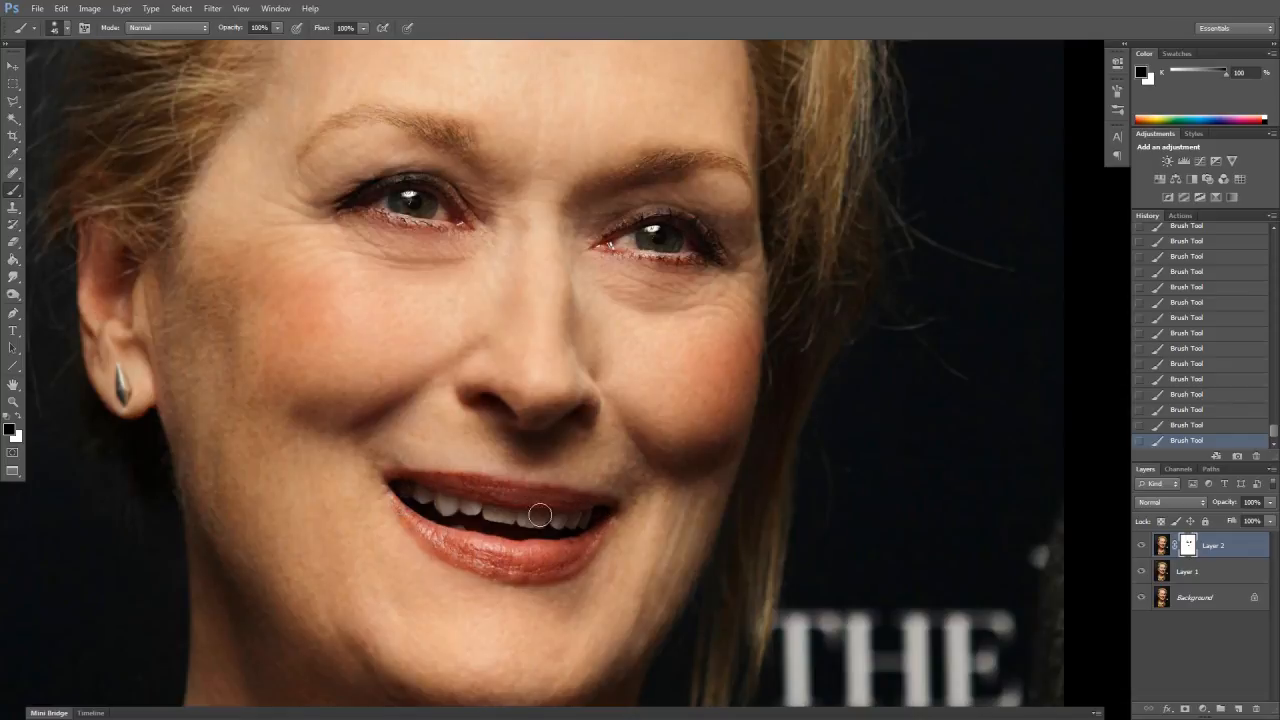
Mask the nostril edges with a 10 px brush and switch to white for cleaning up the mask
key(bracketleft)
key(bracketleft)
key(bracketleft)
key(bracketleft)
key(x)
key(ctrl+plus)
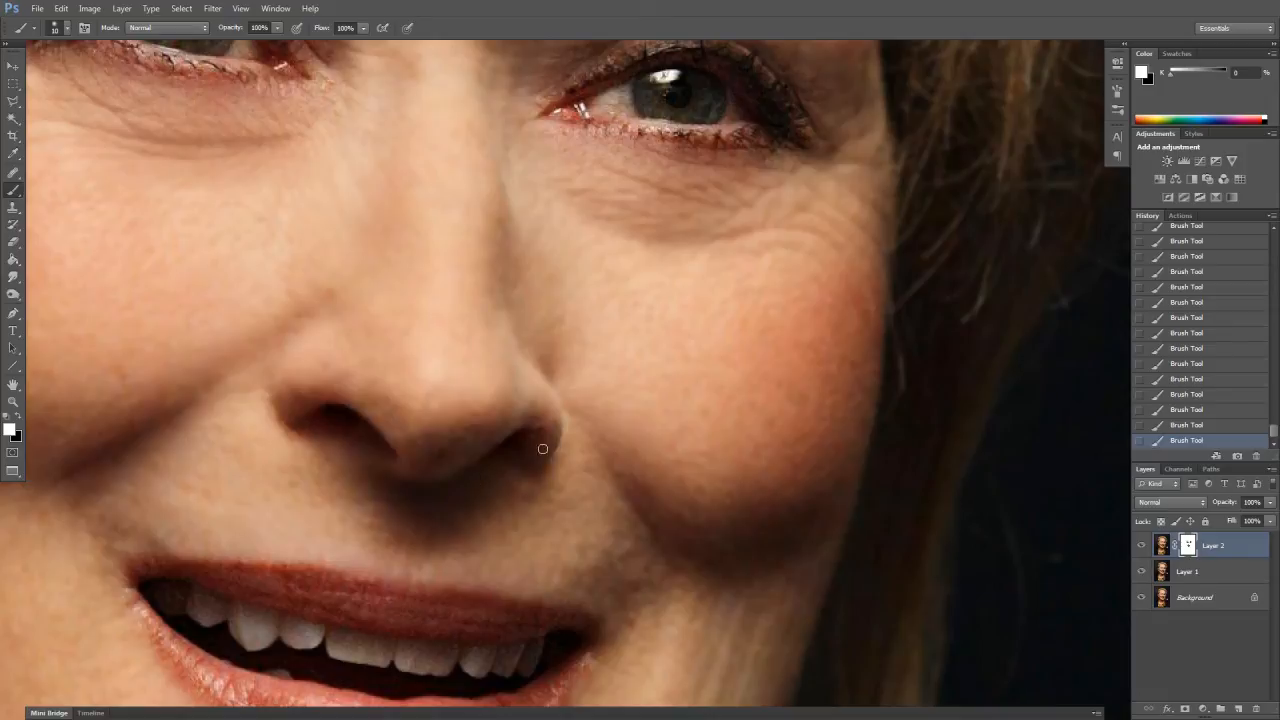
Inspect the layer mask on its own and return to the full portrait
alt+click(1188, 548)
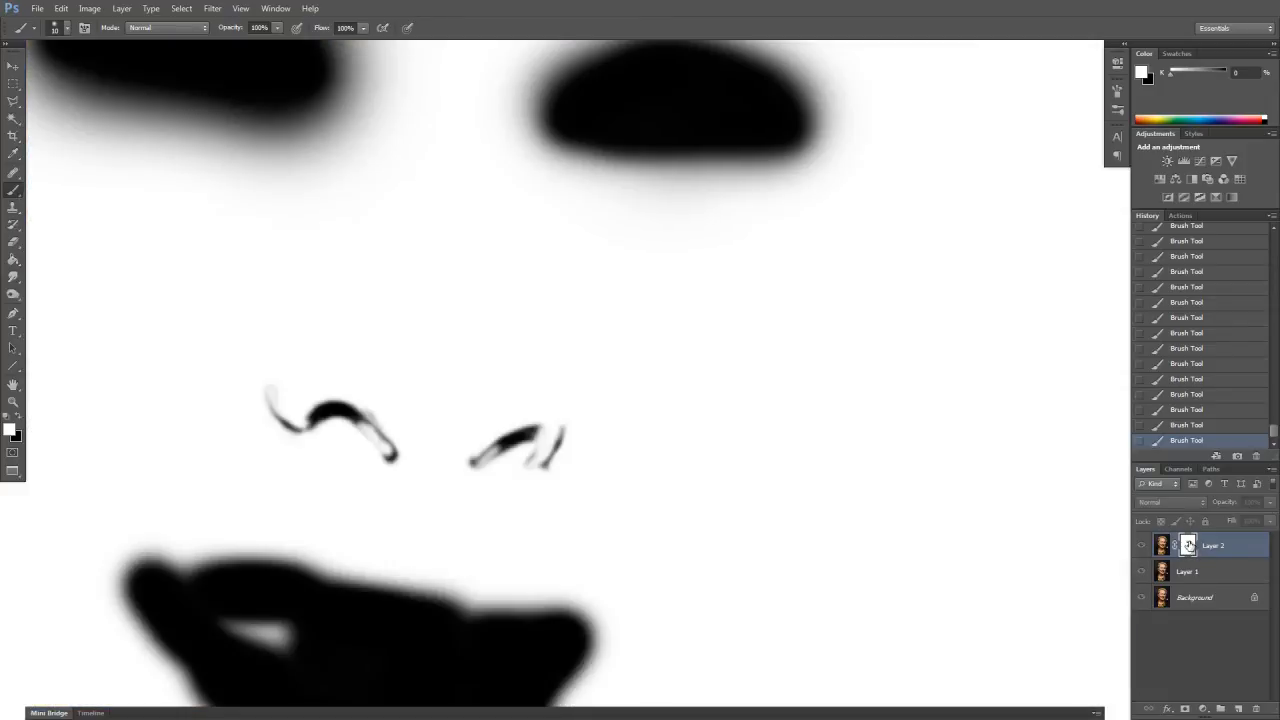
alt+click(1188, 546)
alt+click(1187, 548)
alt+click(1187, 548)
key(ctrl+0)
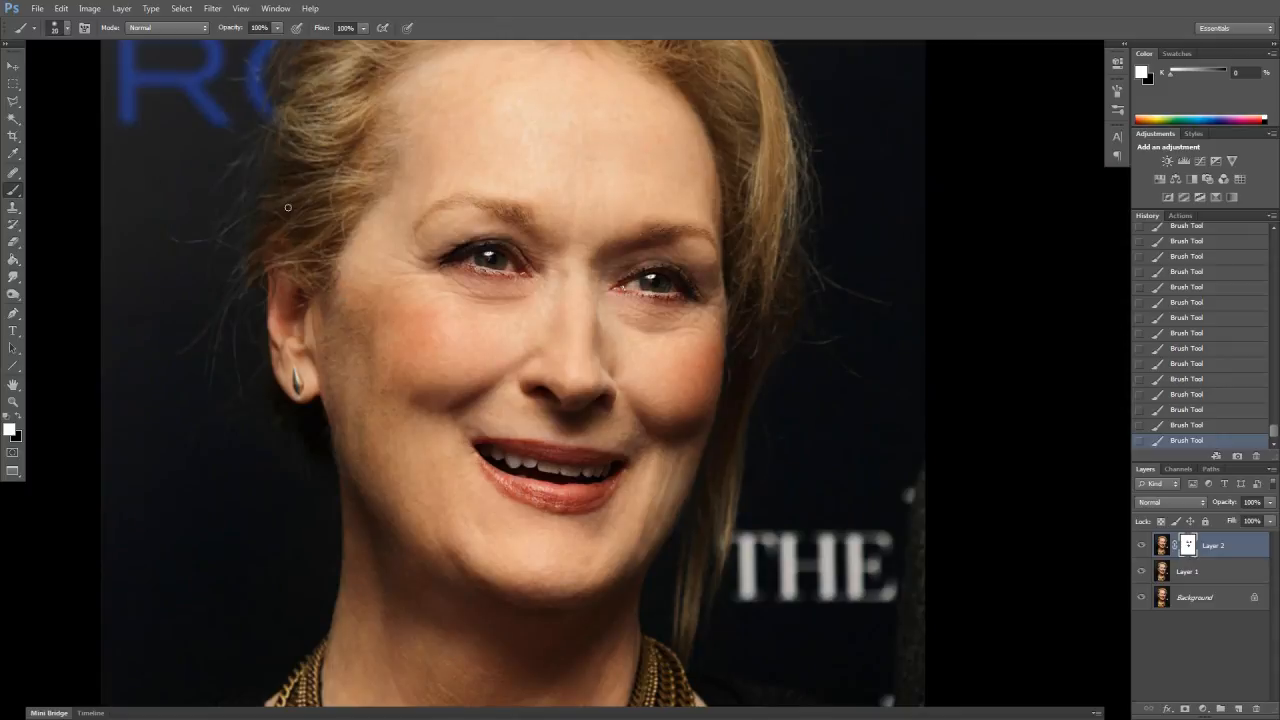
Enlarge the brush to 200 px and paint black on the mask along the hair across the top of the head
key(bracketright)
key(bracketright)
key(bracketright)
key(bracketright)
drag(391, 292, 408, 465)
key(x)
mouse_move(354, 370)
mouse_down()
mouse_move(337, 430)
mouse_move(379, 372)
mouse_move(375, 350)
mouse_move(380, 383)
mouse_move(369, 284)
mouse_move(366, 298)
mouse_move(437, 207)
mouse_move(577, 218)
mouse_move(703, 258)
mouse_move(773, 353)
mouse_move(734, 292)
mouse_up()
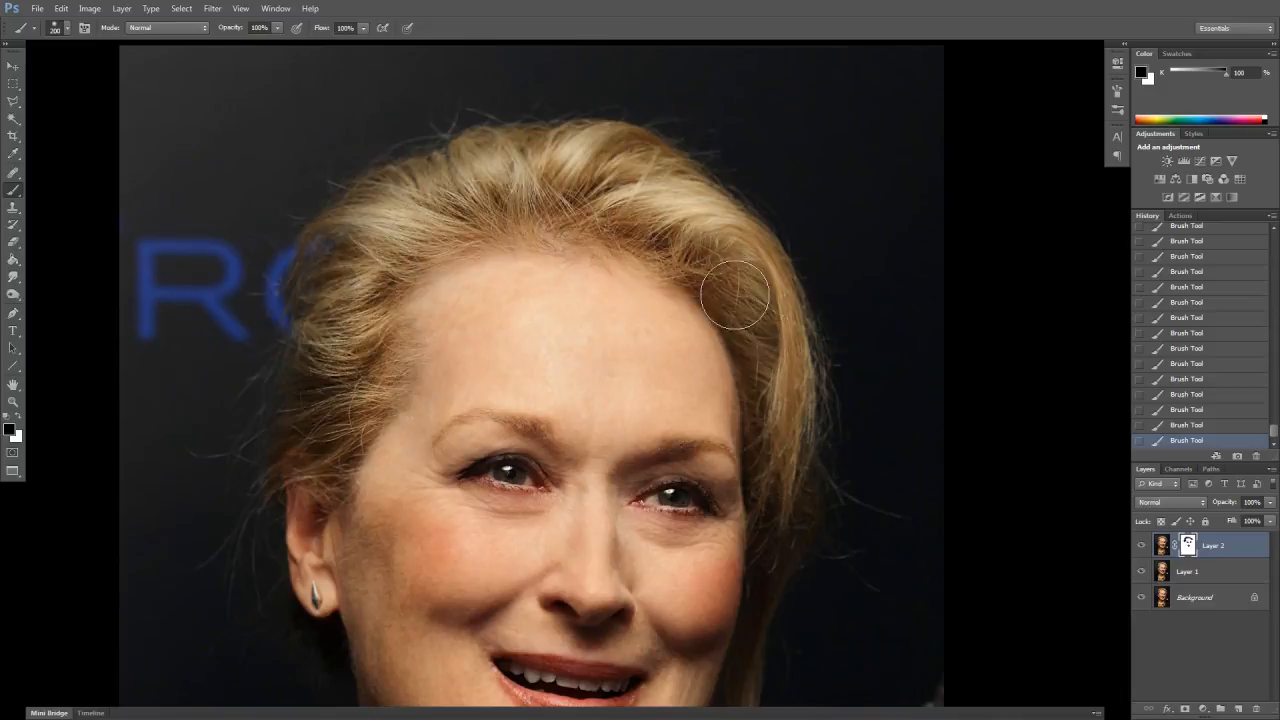
Mask the blur from the hair down the image's right and the loose strands on the left, and display the mask alone
scroll(780, 330, down, 3)
mouse_move(755, 337)
mouse_down()
mouse_move(761, 449)
mouse_move(749, 493)
mouse_move(778, 330)
mouse_up()
mouse_move(767, 283)
mouse_down()
mouse_move(736, 433)
mouse_move(707, 510)
mouse_move(691, 501)
mouse_move(777, 520)
mouse_move(794, 639)
mouse_up()
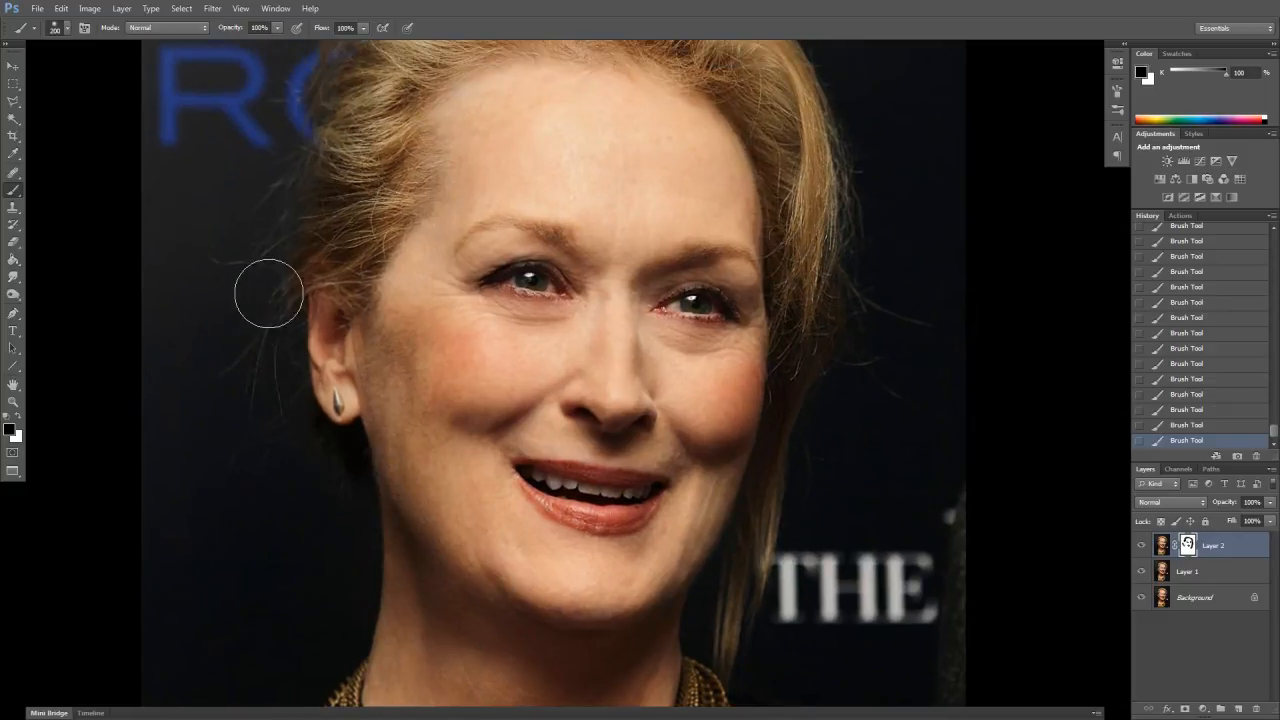
drag(360, 222, 320, 323)
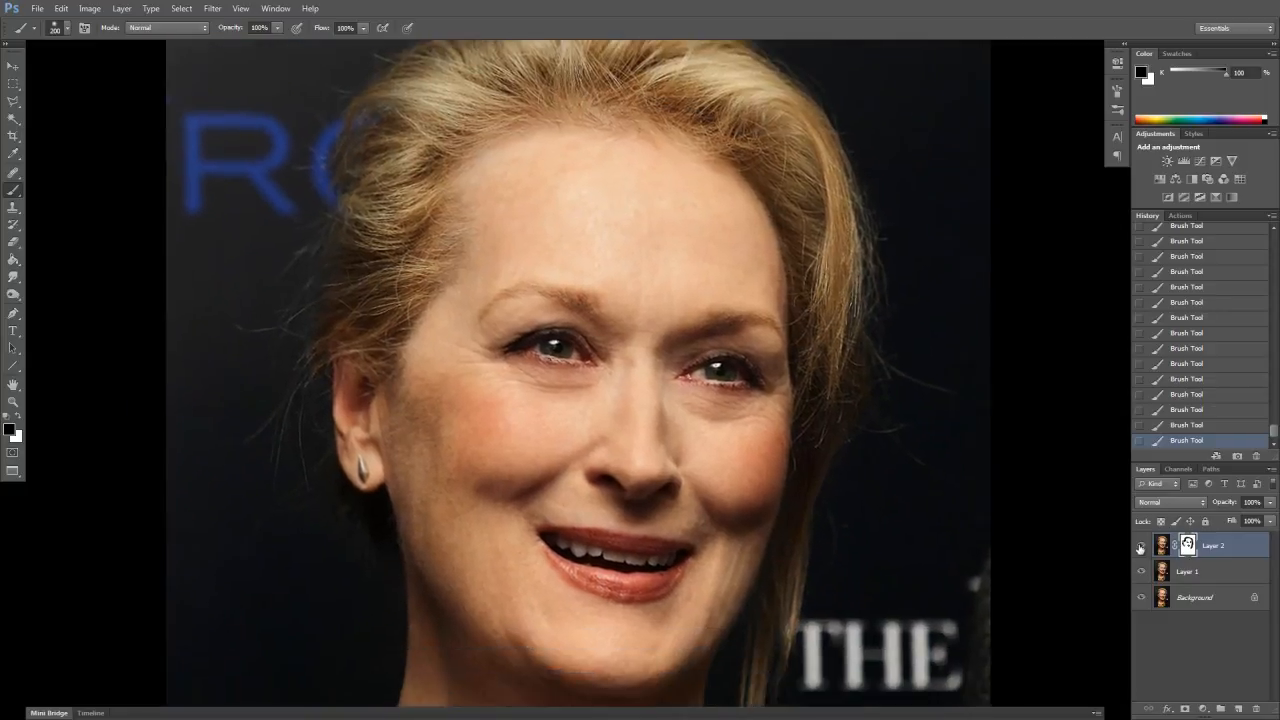
alt+click(1187, 545)
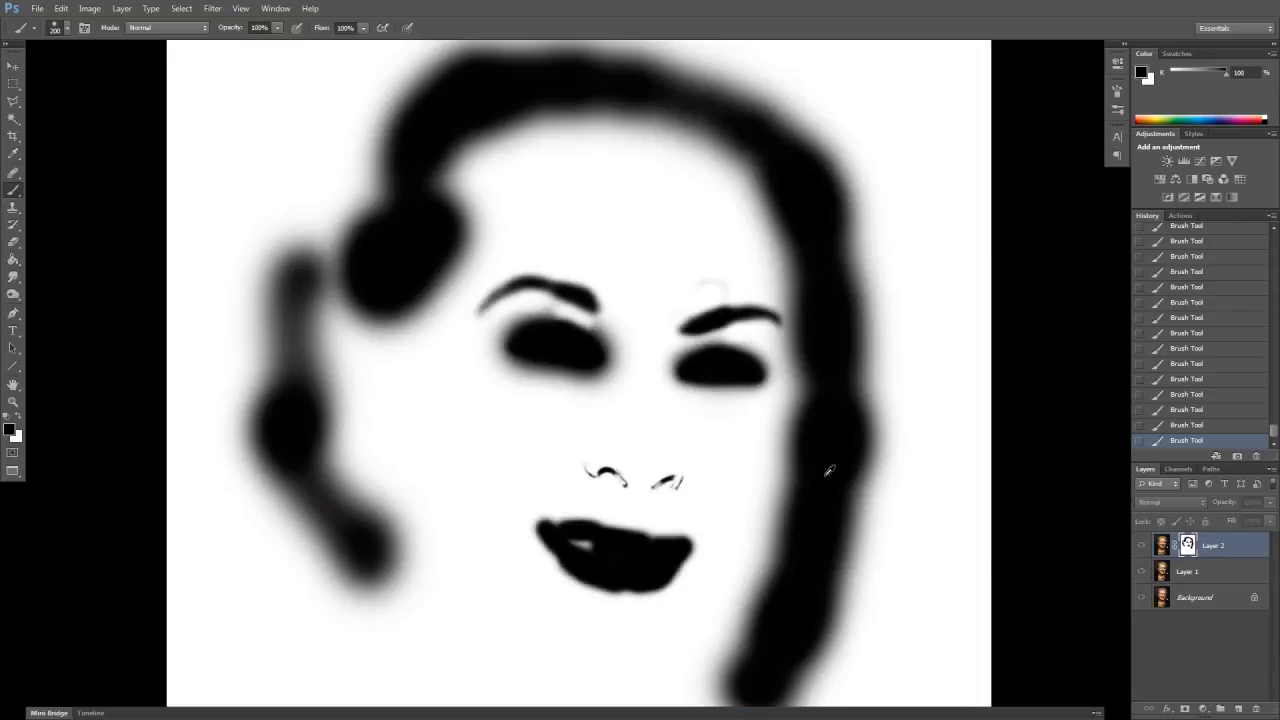
Paint black over the hair and background left of the face on Layer 2's mask, enlarging the brush to 700
mouse_move(255, 400)
mouse_down()
mouse_move(273, 262)
mouse_move(341, 240)
mouse_move(291, 229)
mouse_move(242, 374)
mouse_move(266, 467)
mouse_move(307, 542)
mouse_move(207, 402)
mouse_move(177, 388)
mouse_move(161, 437)
mouse_move(211, 344)
mouse_up()
key(space)
drag(309, 266, 284, 472)
mouse_move(338, 361)
mouse_down()
mouse_move(341, 394)
mouse_move(314, 366)
mouse_up()
key(bracketright)
key(bracketright)
key(bracketright)
key(bracketright)
key(bracketright)
key(bracketright)
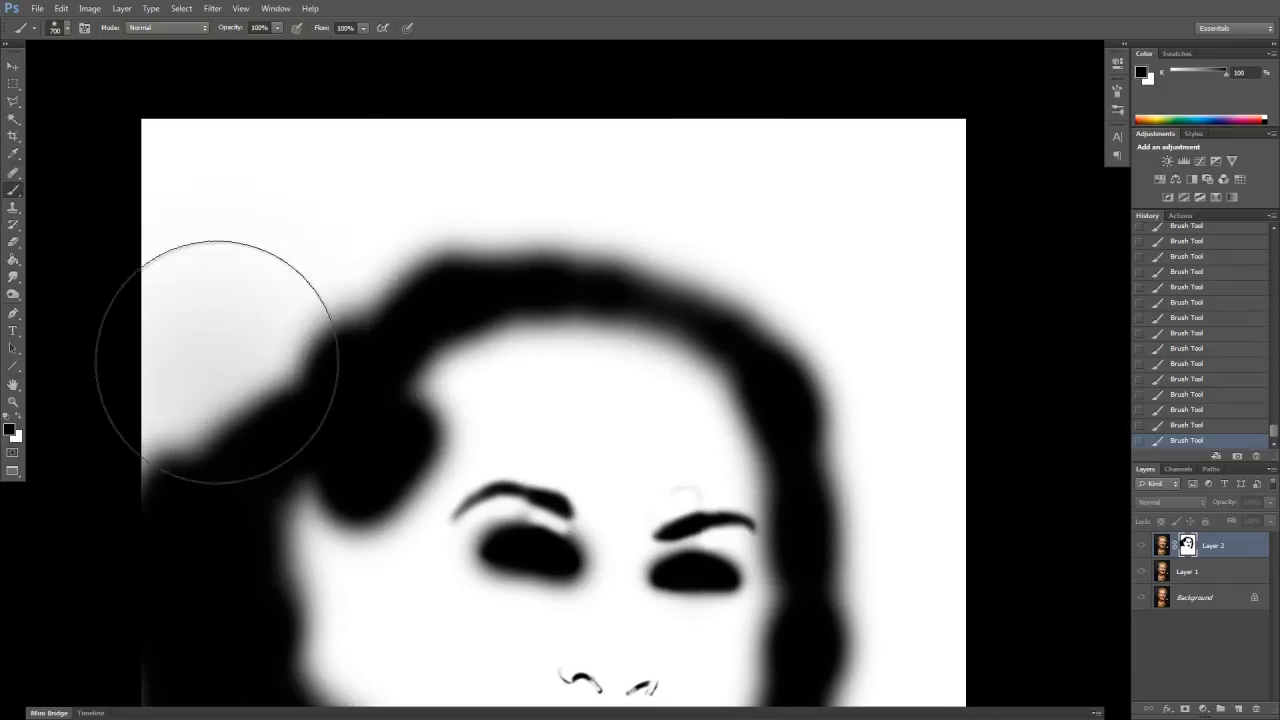
click(209, 369)
Paint the remaining background around the head black on Layer 2's mask with a smaller brush, and return to the image view
key(bracketleft)
key(bracketleft)
key(bracketleft)
key(bracketleft)
key(bracketleft)
mouse_move(287, 296)
mouse_down()
mouse_move(240, 373)
mouse_move(270, 379)
mouse_move(143, 509)
mouse_move(134, 334)
mouse_move(389, 103)
mouse_move(317, 204)
mouse_move(183, 280)
mouse_move(409, 266)
mouse_move(317, 234)
mouse_move(518, 171)
mouse_move(780, 131)
mouse_move(940, 171)
mouse_move(409, 114)
mouse_move(530, 198)
mouse_move(771, 291)
mouse_move(689, 251)
mouse_move(640, 186)
mouse_move(813, 175)
mouse_move(860, 249)
mouse_move(934, 217)
mouse_move(831, 286)
mouse_move(911, 433)
mouse_move(946, 300)
mouse_move(931, 491)
mouse_move(966, 594)
mouse_move(855, 636)
mouse_move(834, 375)
mouse_move(836, 670)
mouse_move(880, 366)
mouse_move(866, 341)
mouse_move(846, 466)
mouse_move(954, 414)
mouse_move(846, 557)
mouse_move(816, 553)
mouse_move(950, 572)
mouse_up()
mouse_move(123, 346)
mouse_down()
mouse_move(155, 493)
mouse_move(259, 447)
mouse_move(130, 511)
mouse_up()
alt+click(1190, 552)
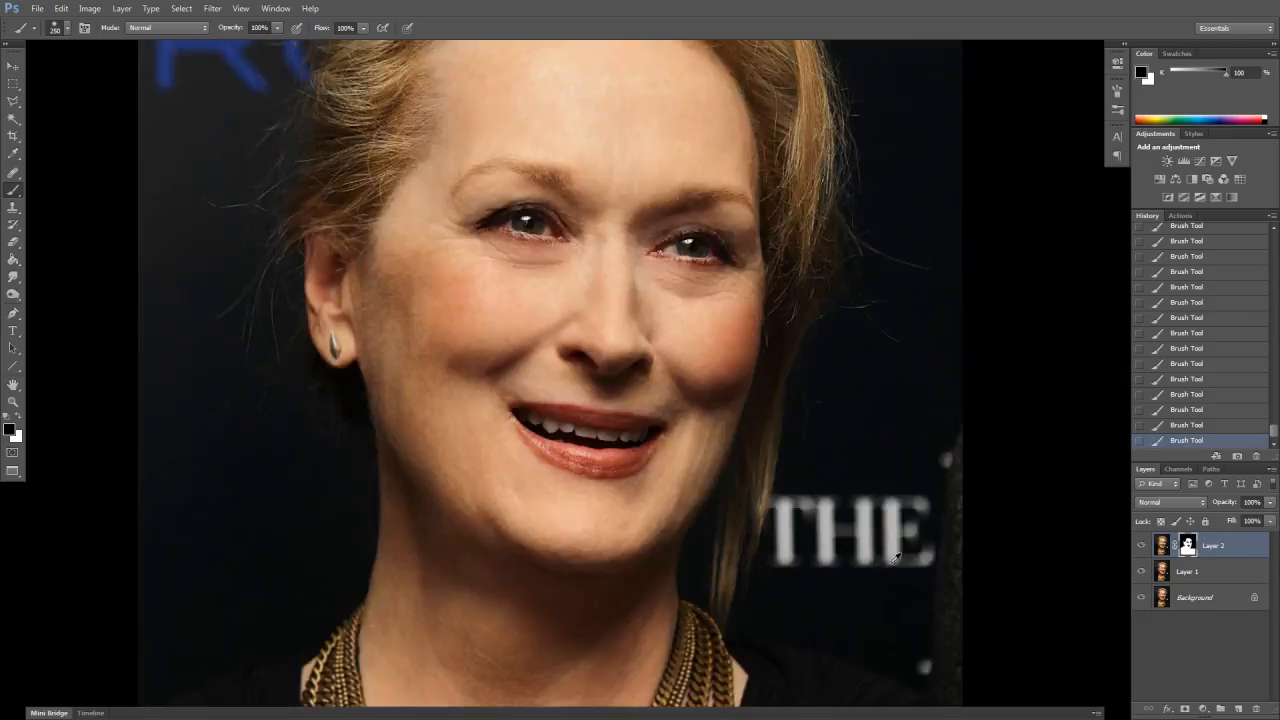
Mask out the neck edges and the necklace's side strands on Layer 2 with a black brush sized 60 to 70
key(bracketleft)
key(bracketleft)
key(bracketleft)
key(bracketleft)
key(bracketleft)
key(bracketleft)
drag(335, 628, 360, 423)
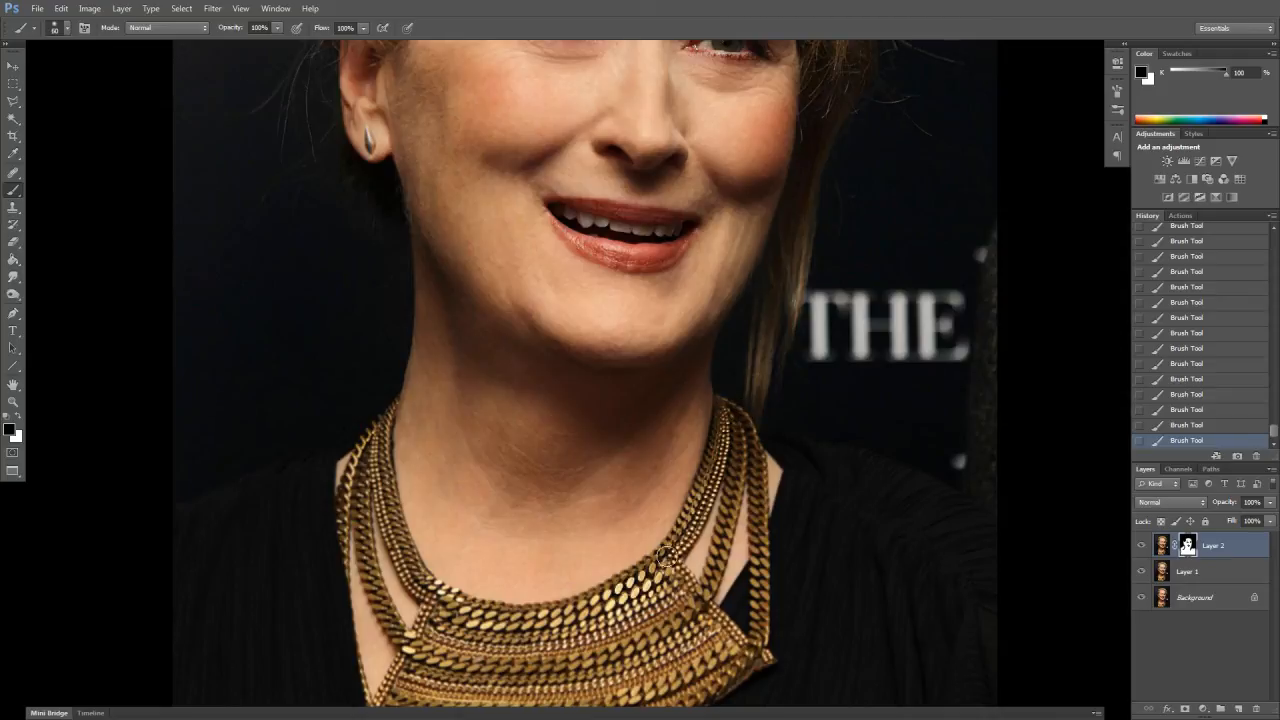
key(bracketright)
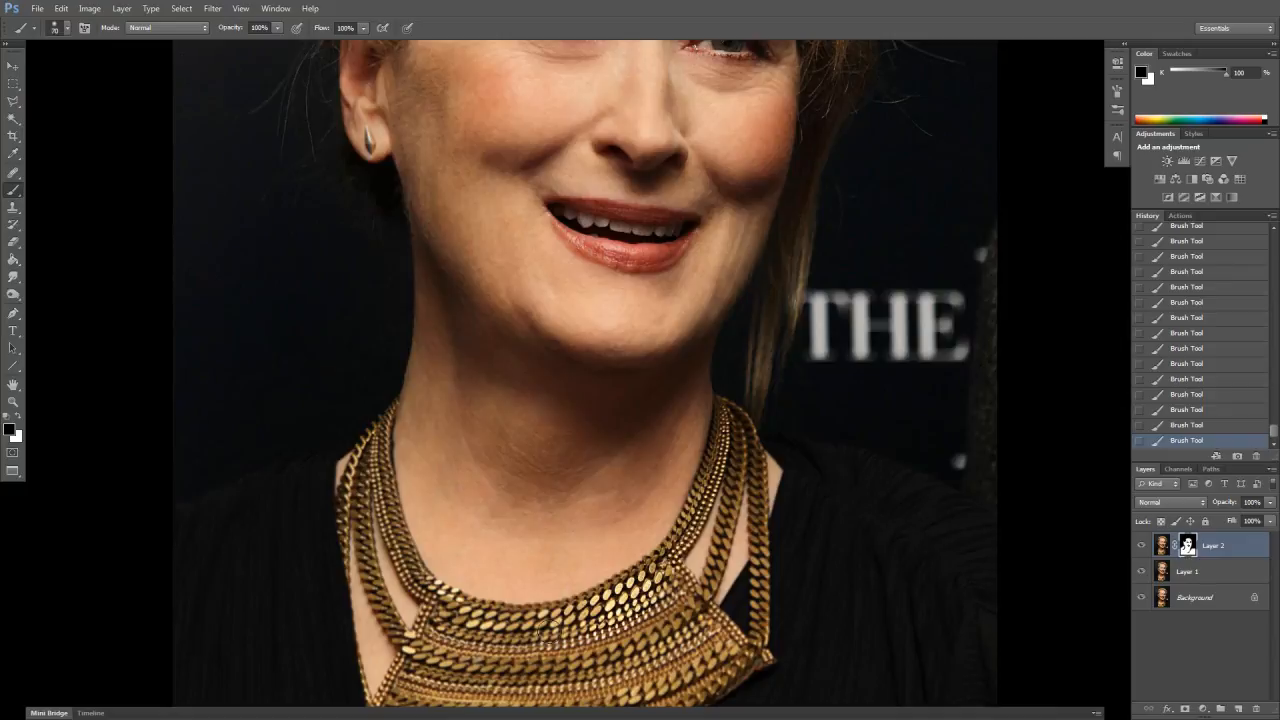
key(ctrl+plus)
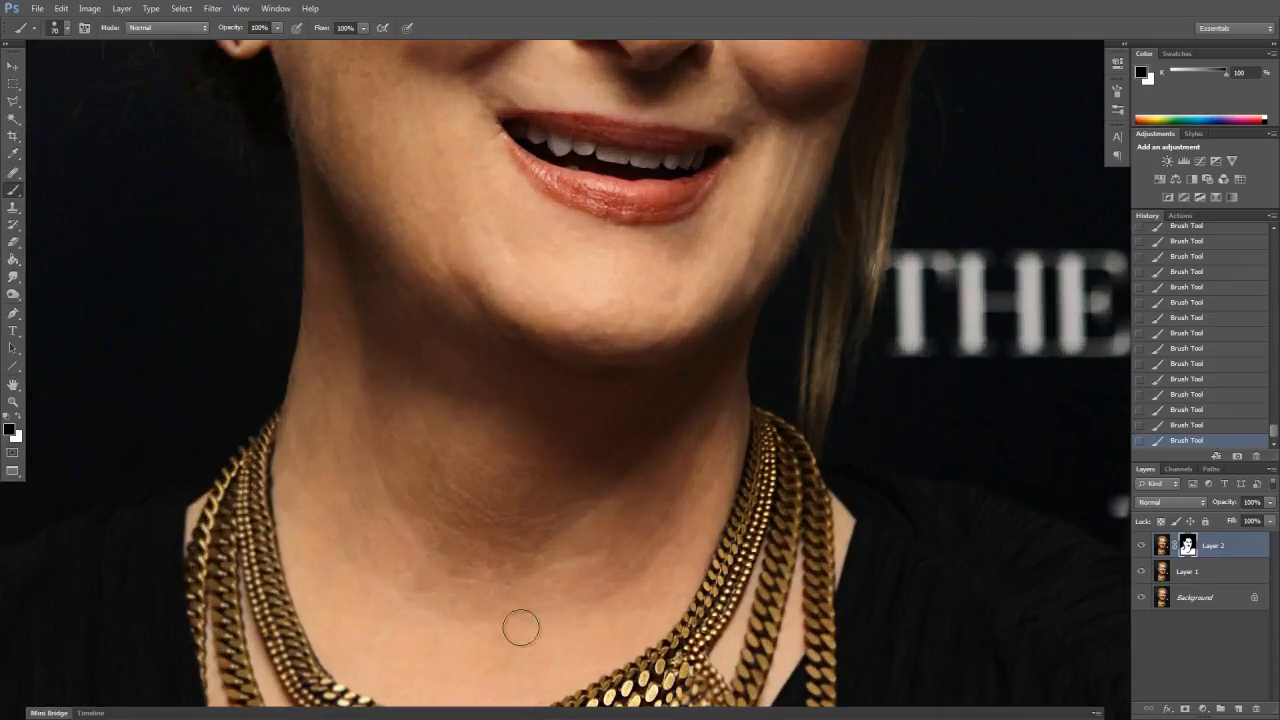
drag(637, 459, 714, 286)
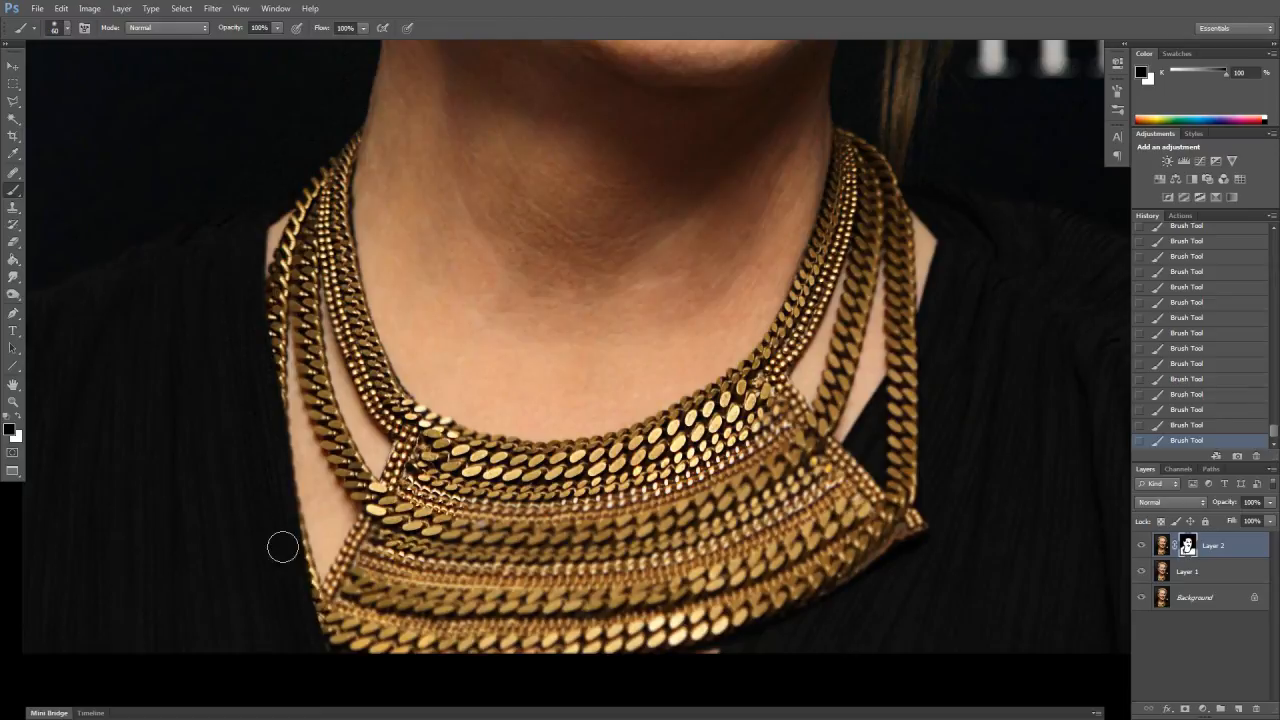
Paint black over the necklace's wide lower section on Layer 2's mask with the brush enlarged to 90
key(bracketright)
key(bracketright)
key(bracketright)
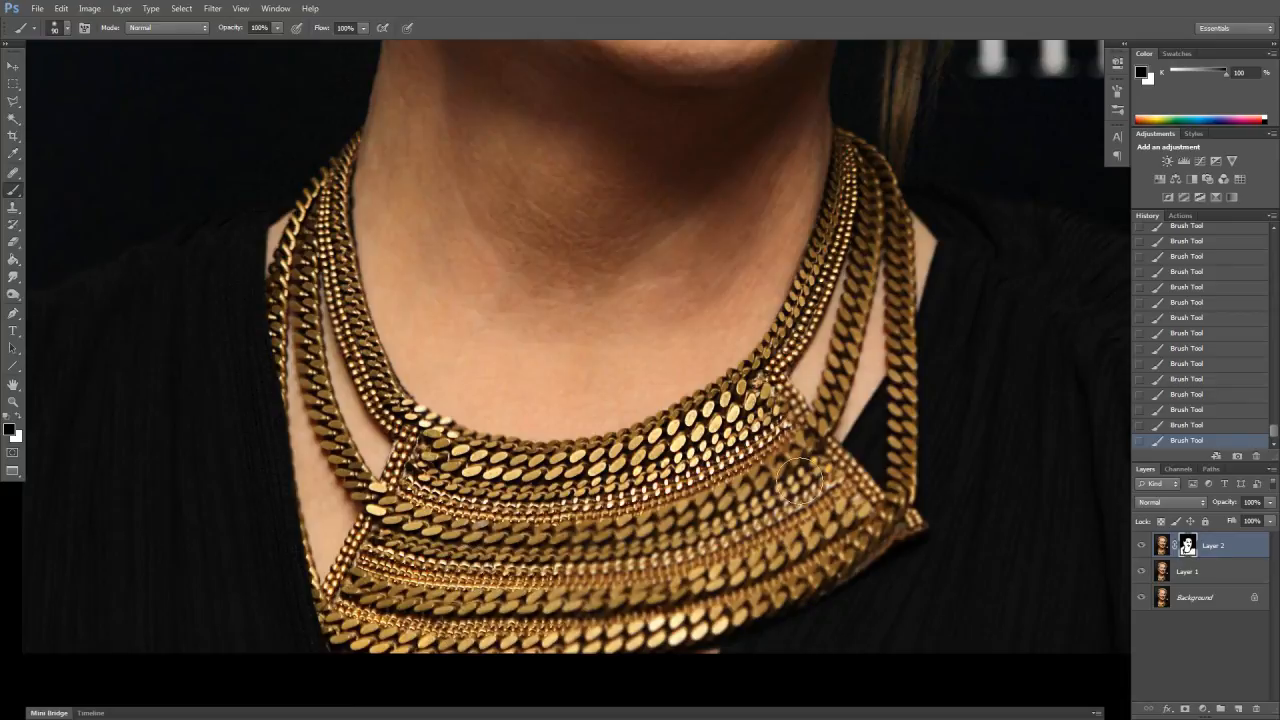
drag(838, 496, 906, 540)
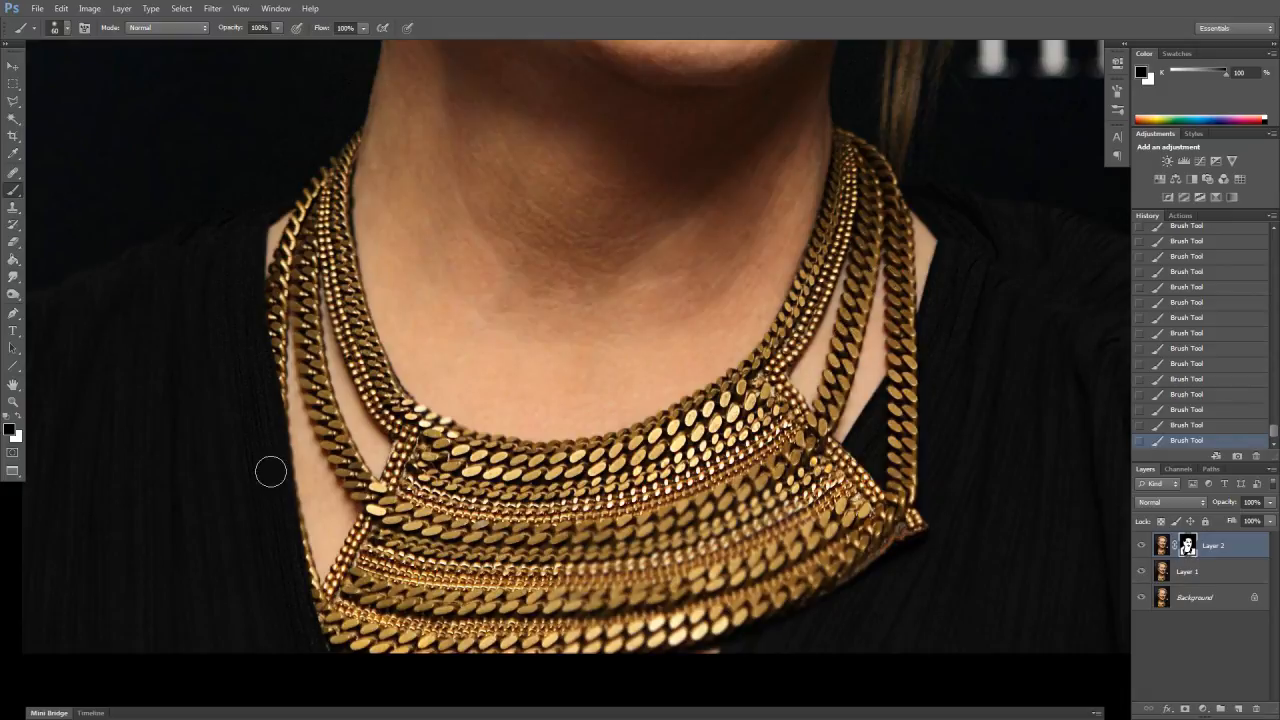
Fill the remaining white clothing, necklace and shoulder areas of Layer 2's mask with black in mask view, using a larger brush, and return to the image
alt+click(1187, 546)
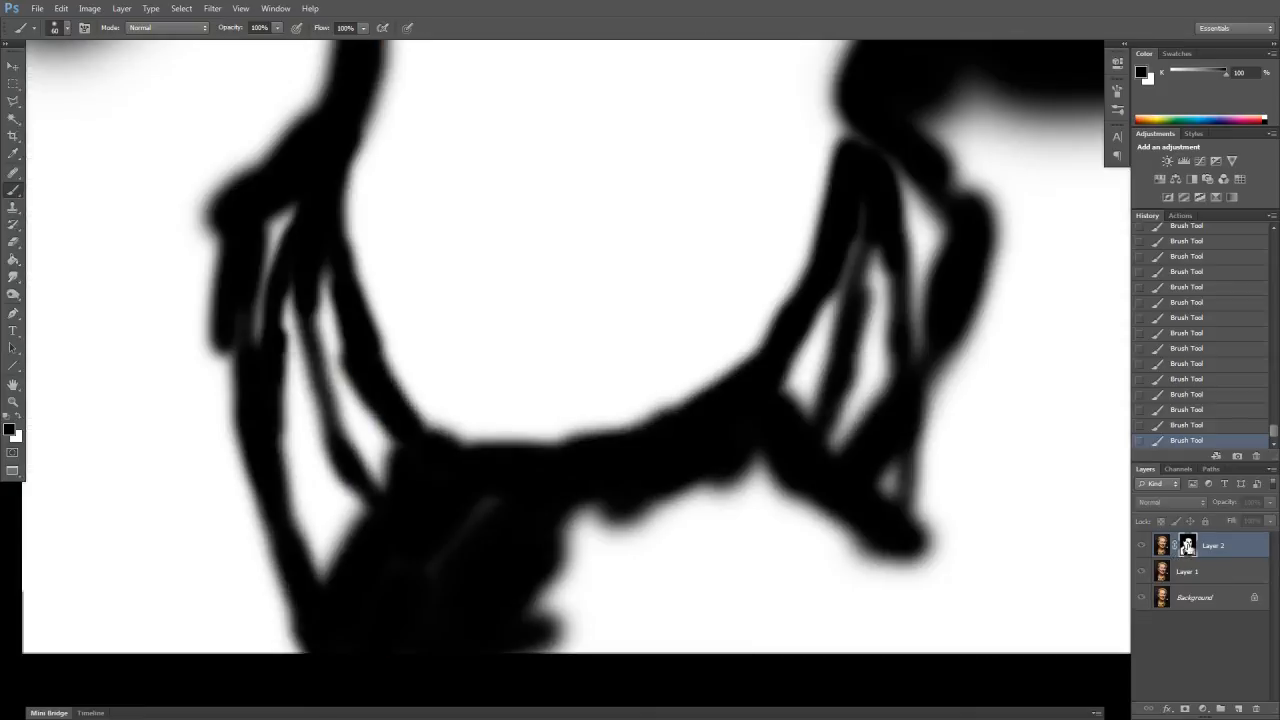
key(ctrl+minus)
key(ctrl+minus)
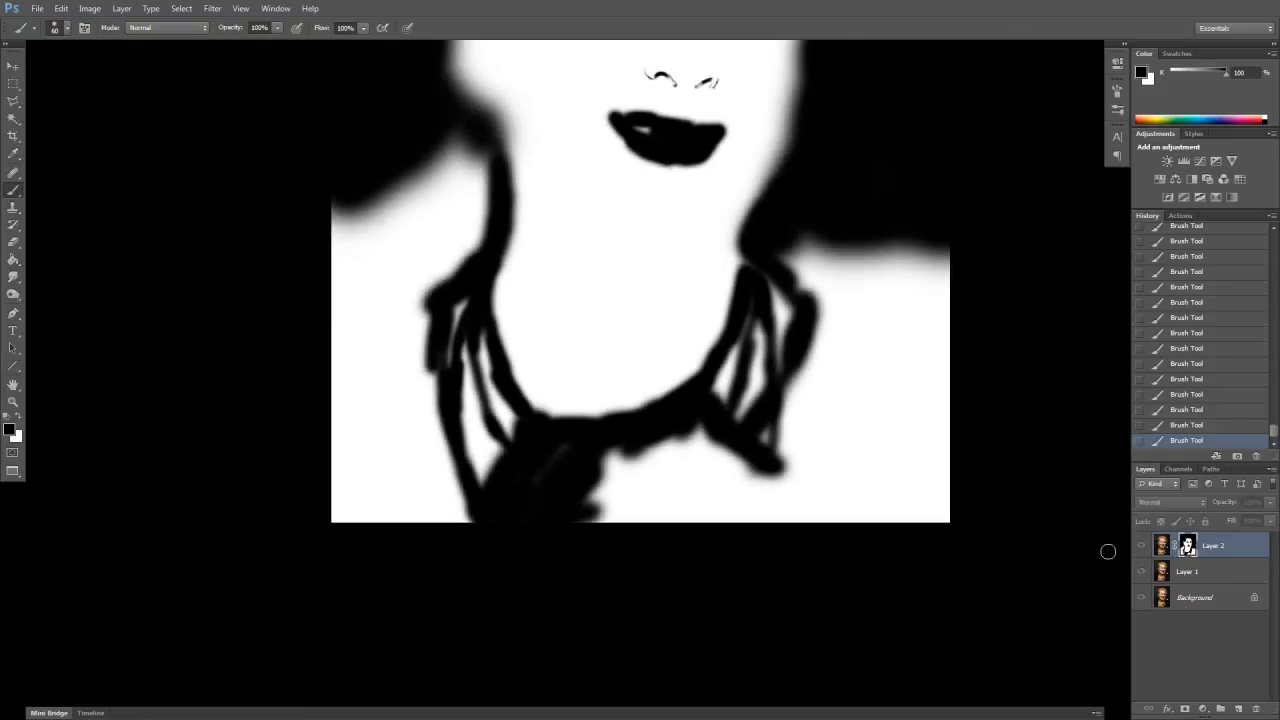
key(bracketright)
key(bracketright)
key(bracketright)
key(bracketright)
key(bracketright)
key(bracketright)
mouse_move(811, 251)
mouse_down()
mouse_move(834, 300)
mouse_move(872, 252)
mouse_move(926, 274)
mouse_move(948, 266)
mouse_move(919, 352)
mouse_move(871, 373)
mouse_move(837, 293)
mouse_move(821, 333)
mouse_move(910, 341)
mouse_move(936, 303)
mouse_move(949, 406)
mouse_move(937, 509)
mouse_move(924, 455)
mouse_move(895, 494)
mouse_move(806, 551)
mouse_move(793, 522)
mouse_move(821, 459)
mouse_move(745, 497)
mouse_move(800, 393)
mouse_move(894, 438)
mouse_move(740, 557)
mouse_move(731, 504)
mouse_move(680, 509)
mouse_move(735, 466)
mouse_move(619, 549)
mouse_move(602, 536)
mouse_move(635, 462)
mouse_move(614, 452)
mouse_move(617, 464)
mouse_move(670, 433)
mouse_move(544, 491)
mouse_move(563, 451)
mouse_up()
mouse_move(442, 300)
mouse_down()
mouse_move(481, 199)
mouse_move(452, 147)
mouse_move(476, 235)
mouse_move(455, 270)
mouse_move(419, 306)
mouse_move(421, 232)
mouse_move(399, 231)
mouse_move(365, 273)
mouse_move(471, 146)
mouse_move(400, 254)
mouse_move(343, 220)
mouse_move(342, 300)
mouse_move(391, 273)
mouse_move(398, 404)
mouse_move(424, 440)
mouse_move(427, 388)
mouse_move(436, 477)
mouse_move(421, 460)
mouse_move(403, 486)
mouse_move(387, 395)
mouse_move(354, 354)
mouse_up()
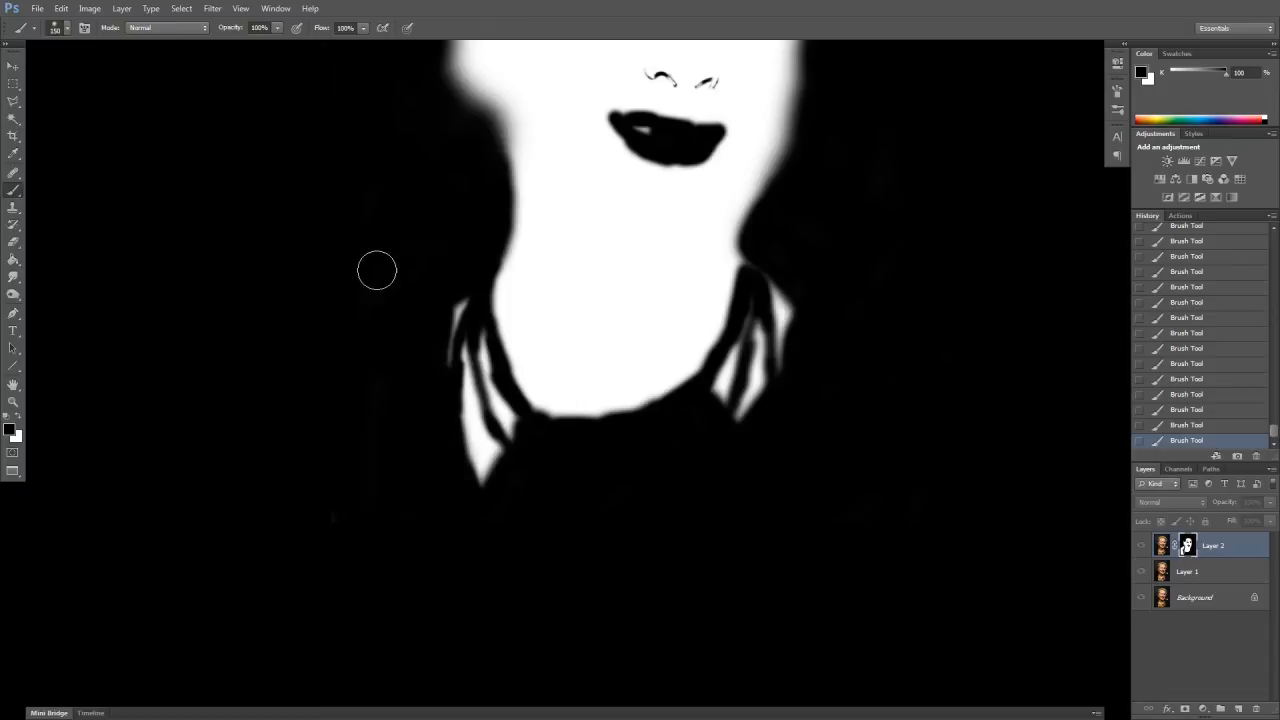
alt+click(1188, 545)
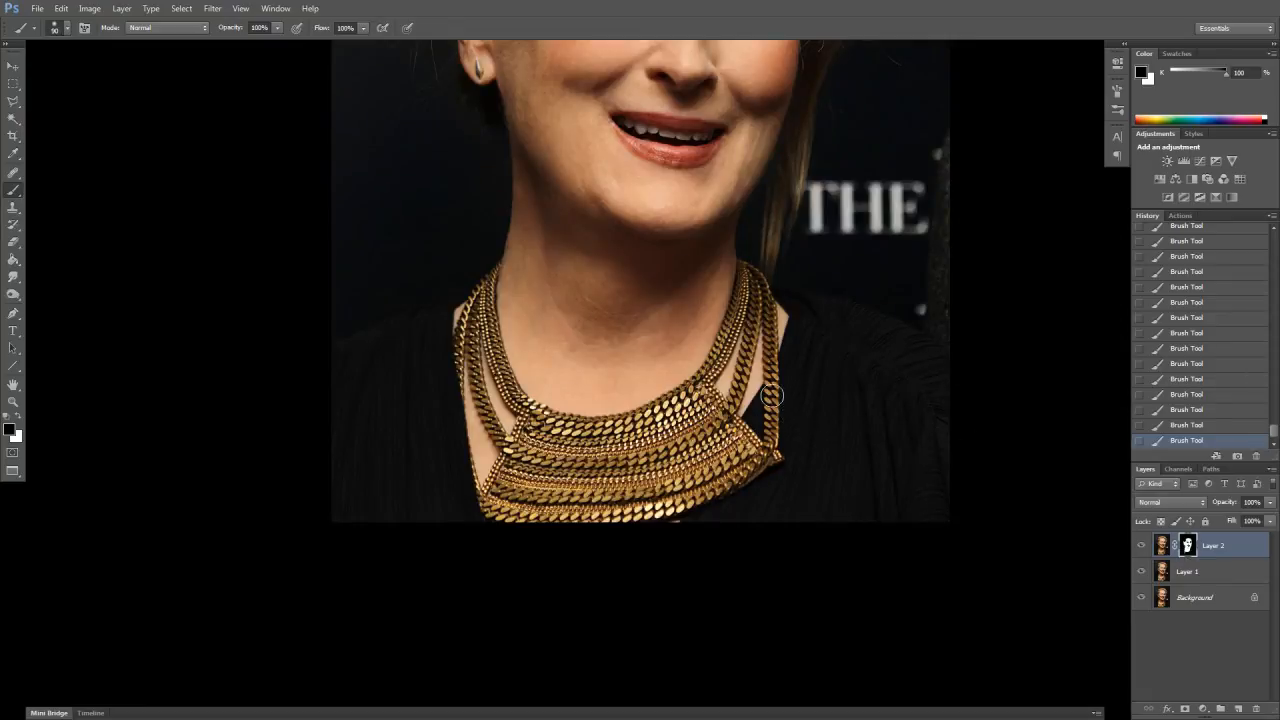
Compare Layer 2's finished mask with the portrait by switching between mask view and image view
alt+click(1189, 545)
alt+click(1188, 545)
alt+click(1189, 545)
alt+click(1187, 546)
alt+click(1188, 547)
alt+click(1187, 546)
Try a black brush stroke over the chin on Layer 2's image instead of its mask, undo it, and reselect the mask
click(1160, 546)
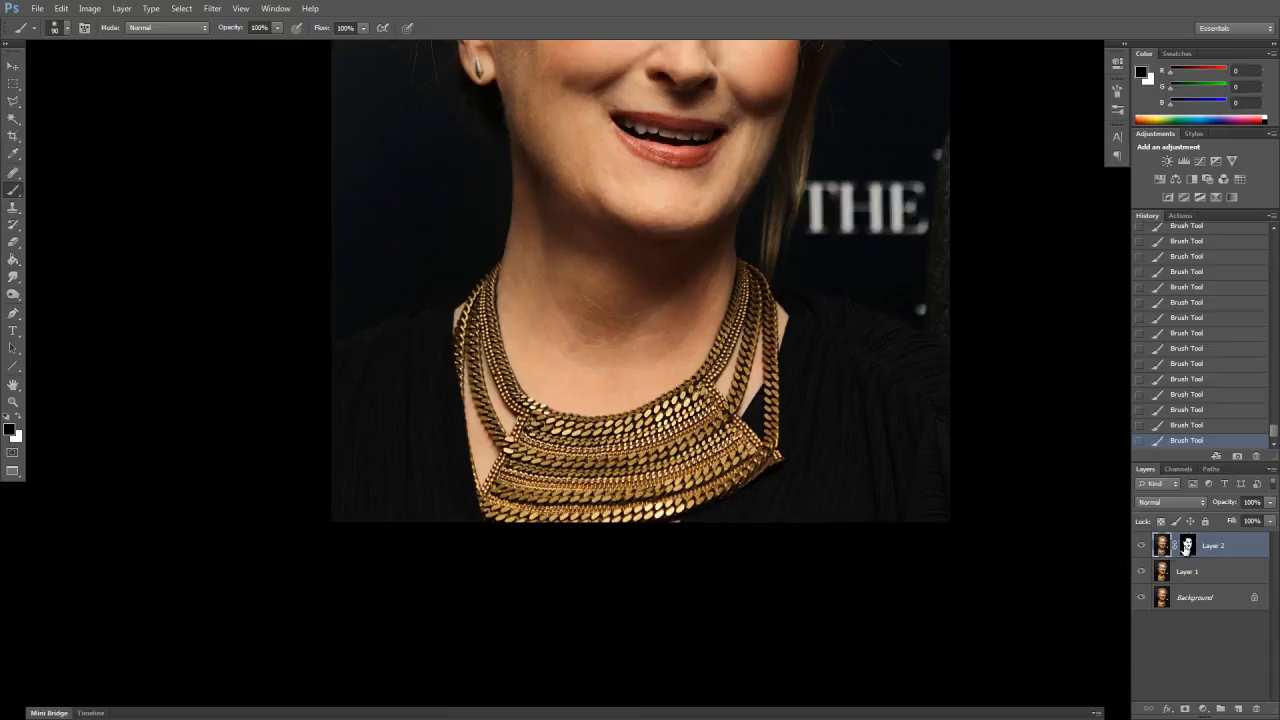
mouse_move(596, 225)
mouse_down()
mouse_move(625, 262)
mouse_move(636, 173)
mouse_move(601, 169)
mouse_move(636, 184)
mouse_up()
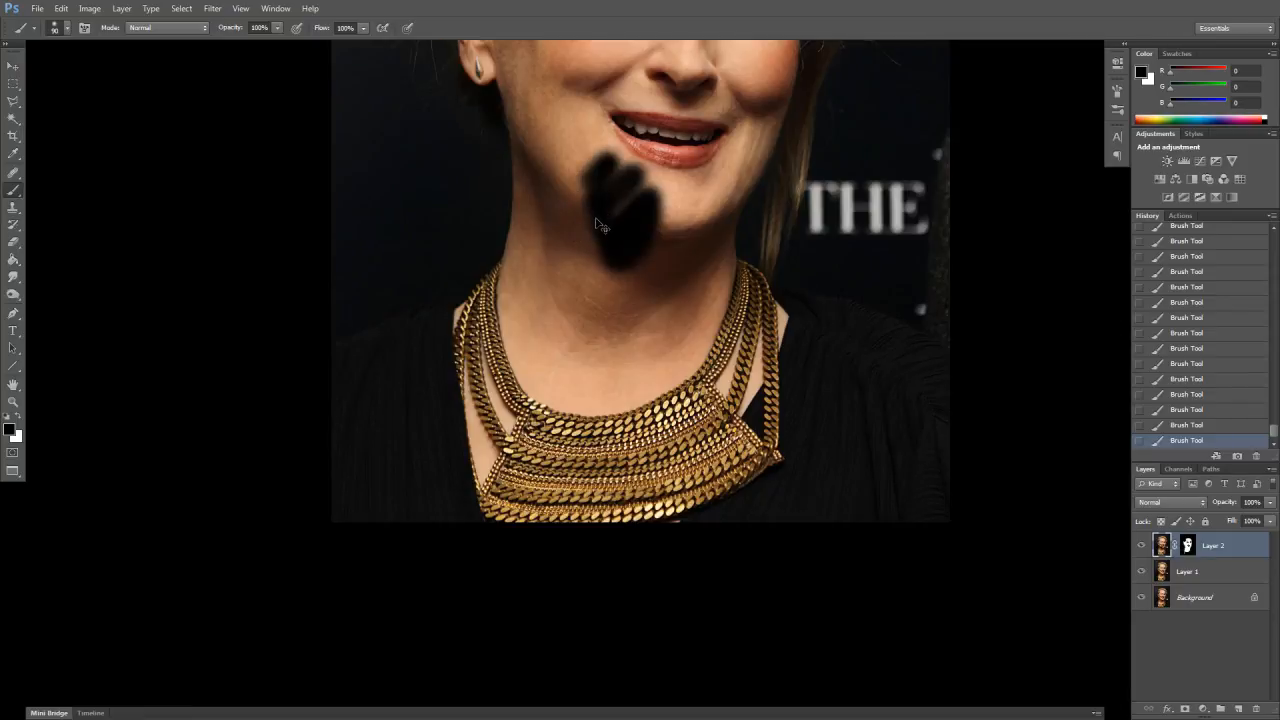
key(ctrl+z)
click(1188, 547)
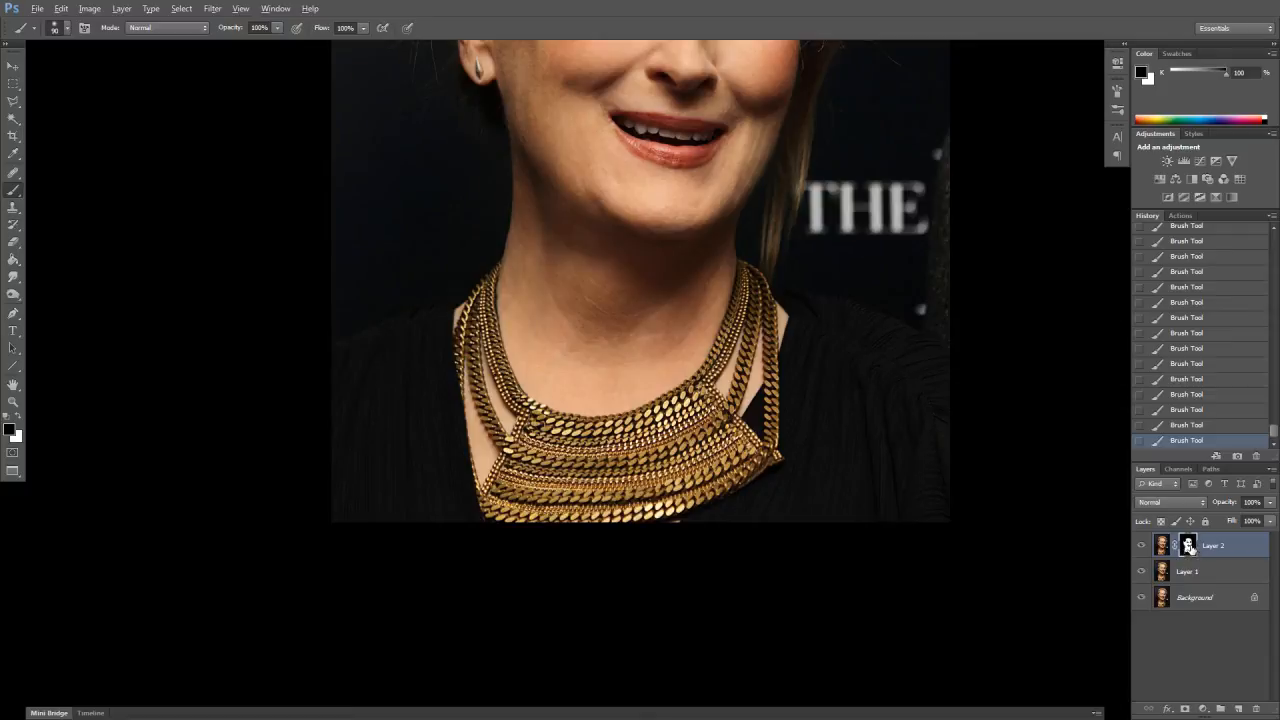
Inspect Layer 2's mask around the neck and necklace, alternating between its mask view, image content and mask selection
alt+click(1187, 547)
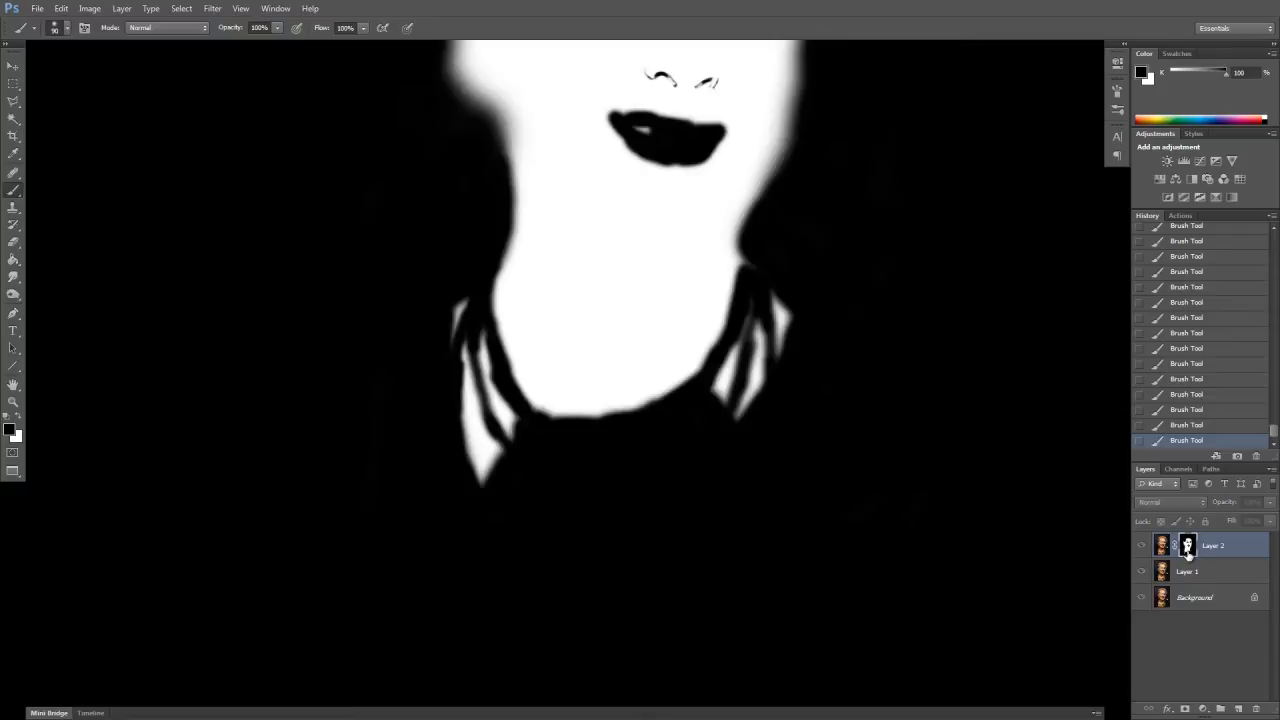
alt+click(1187, 547)
alt+click(1187, 547)
alt+click(1187, 547)
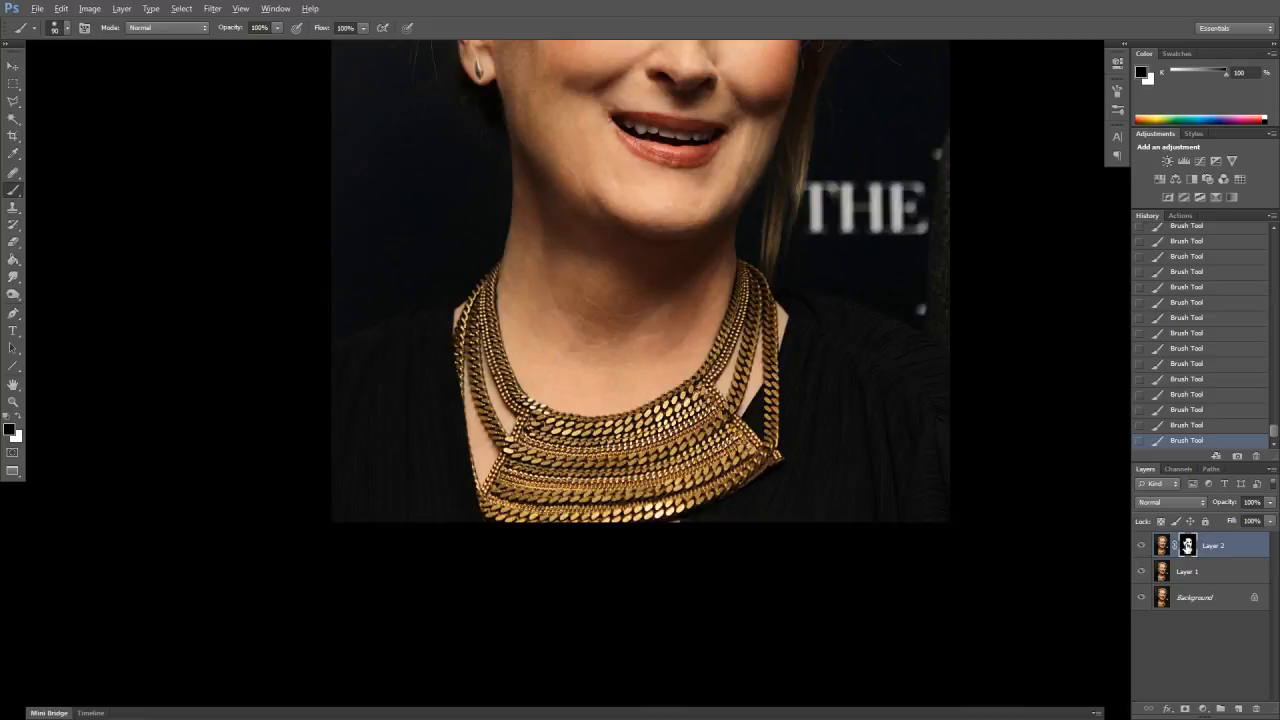
alt+click(1187, 547)
alt+click(1187, 546)
click(1162, 546)
alt+click(1187, 547)
click(1167, 549)
click(1190, 548)
Compare the face before and after the skin retouch by hiding and showing Layer 2
drag(716, 478, 709, 630)
click(1142, 546)
click(1142, 546)
click(1143, 547)
click(1142, 547)
click(1142, 547)
click(1142, 547)
click(1142, 547)
click(1142, 548)
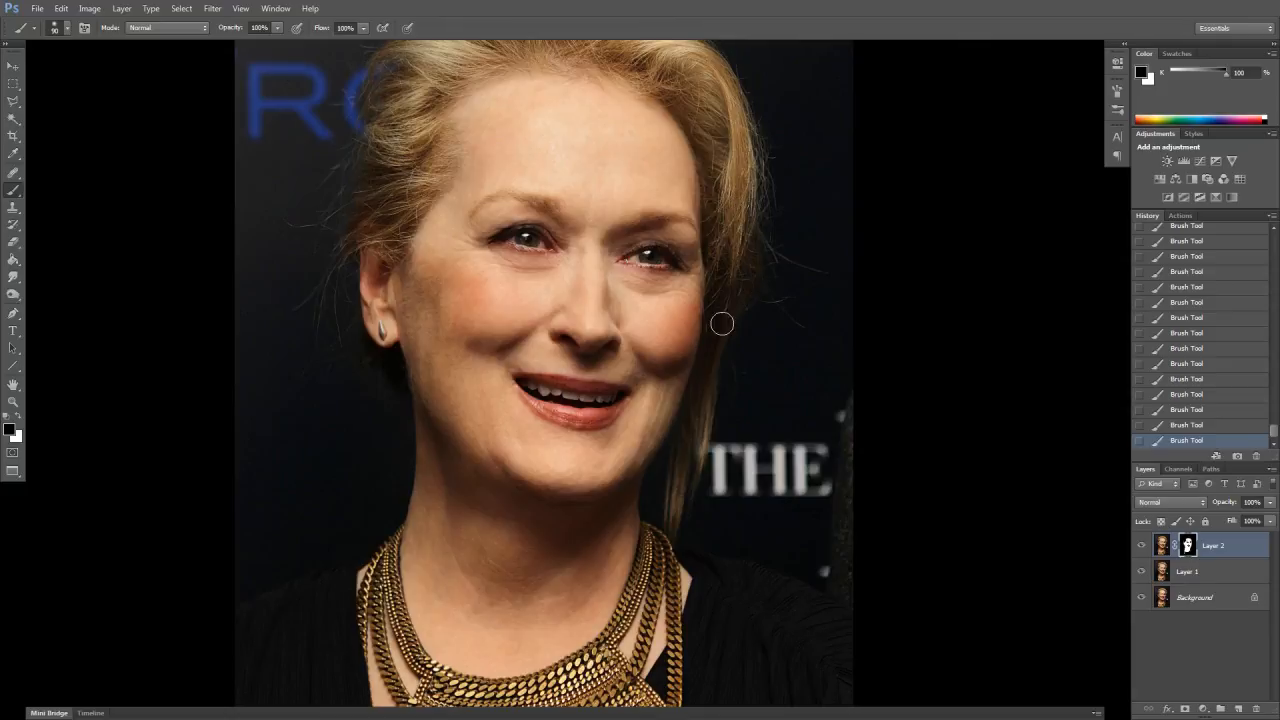
Examine Layer 2's mask across the whole face and neck, and return to the image view
alt+click(1188, 546)
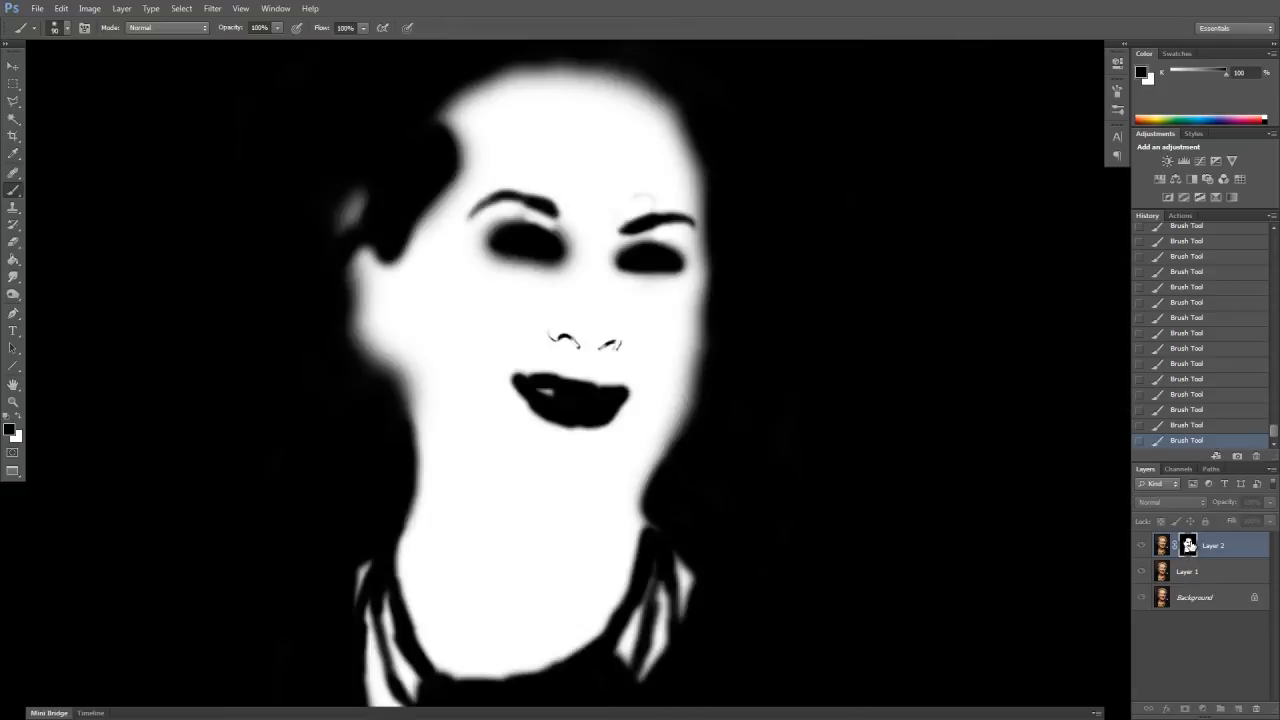
alt+click(1188, 546)
alt+click(1186, 546)
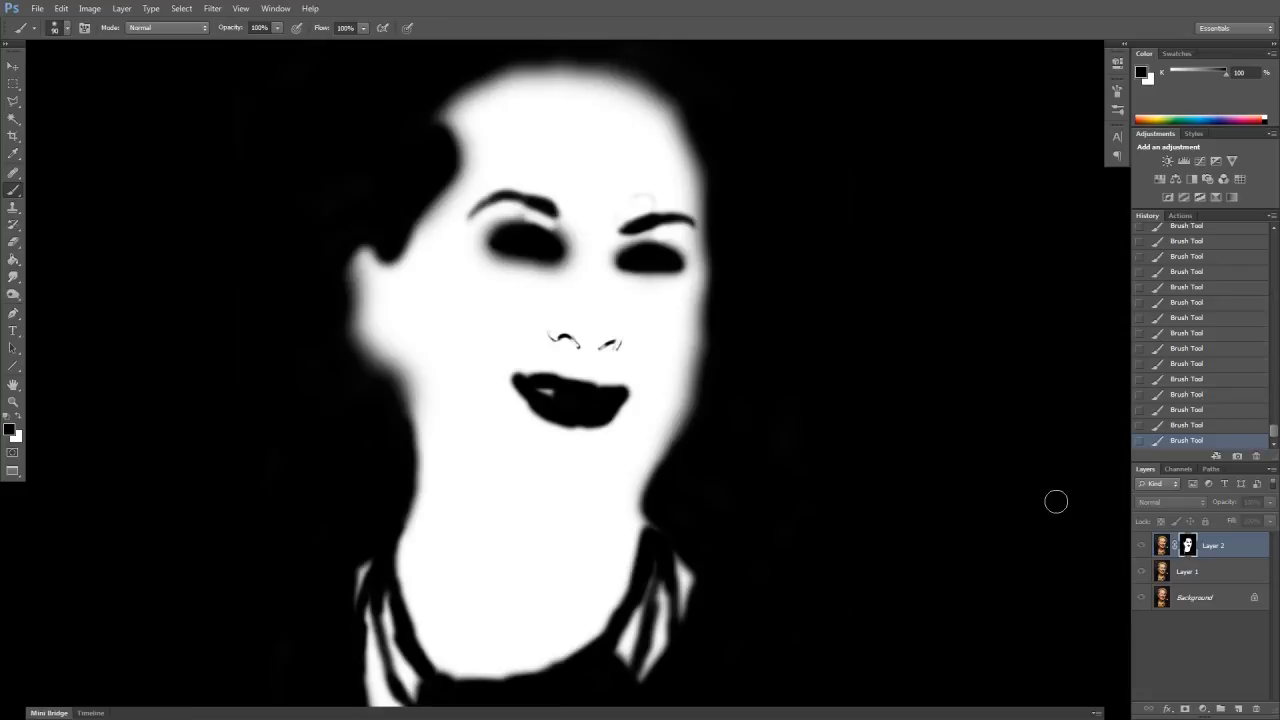
alt+click(1188, 546)
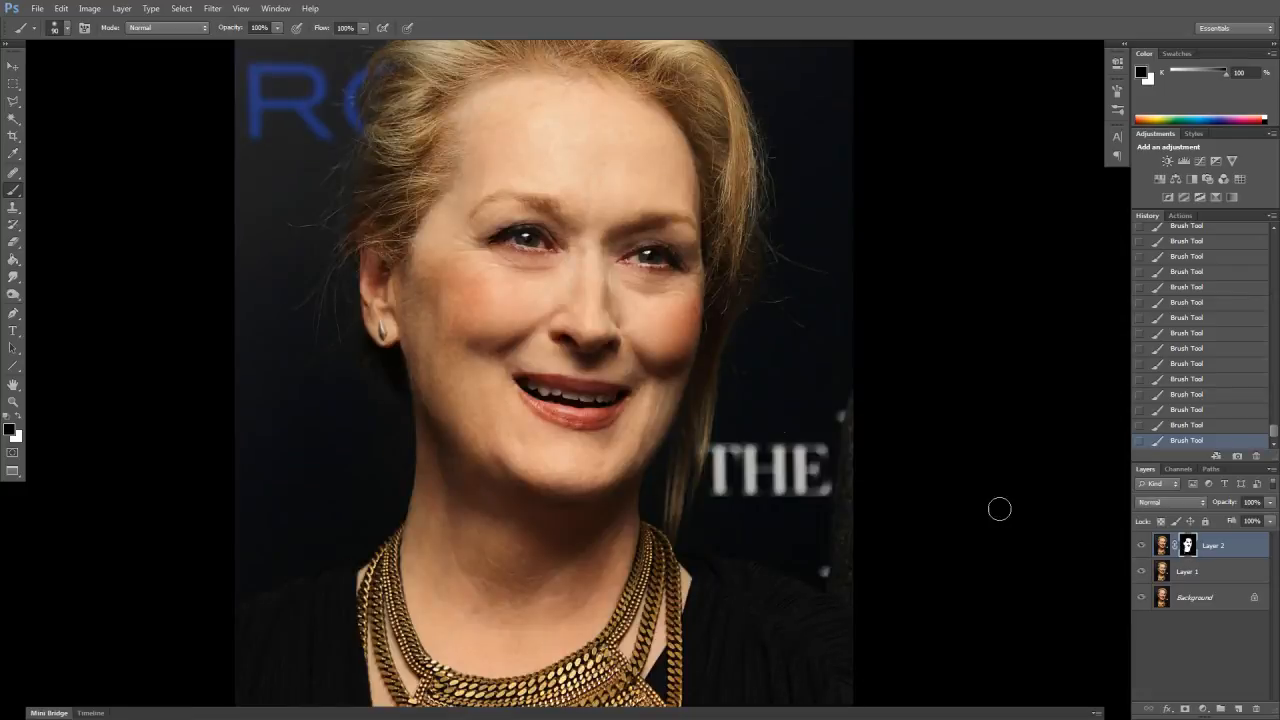
Check the overall retouch again with Layer 2 switched off and on
click(1145, 545)
click(1145, 545)
click(1145, 545)
click(1145, 546)
click(1145, 546)
click(1144, 547)
click(1142, 547)
click(1142, 546)
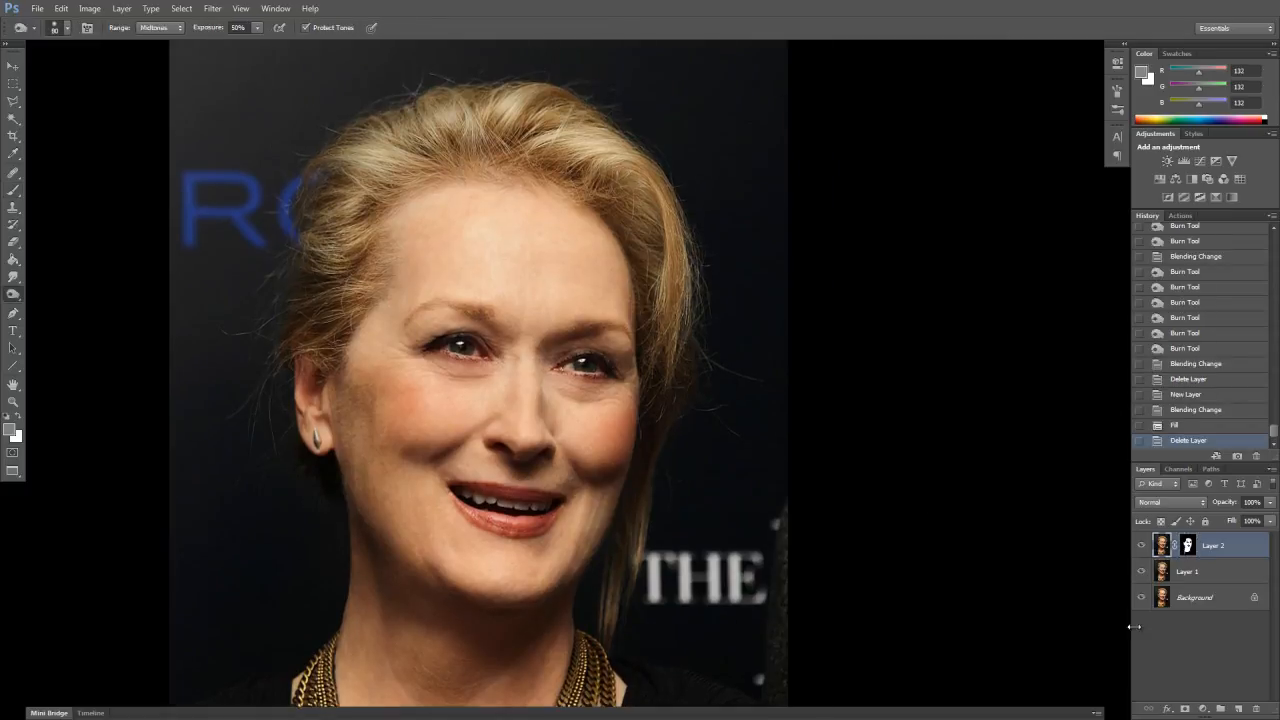
Add a new layer above Layer 2 and set its blending mode to Soft Light
click(1239, 709)
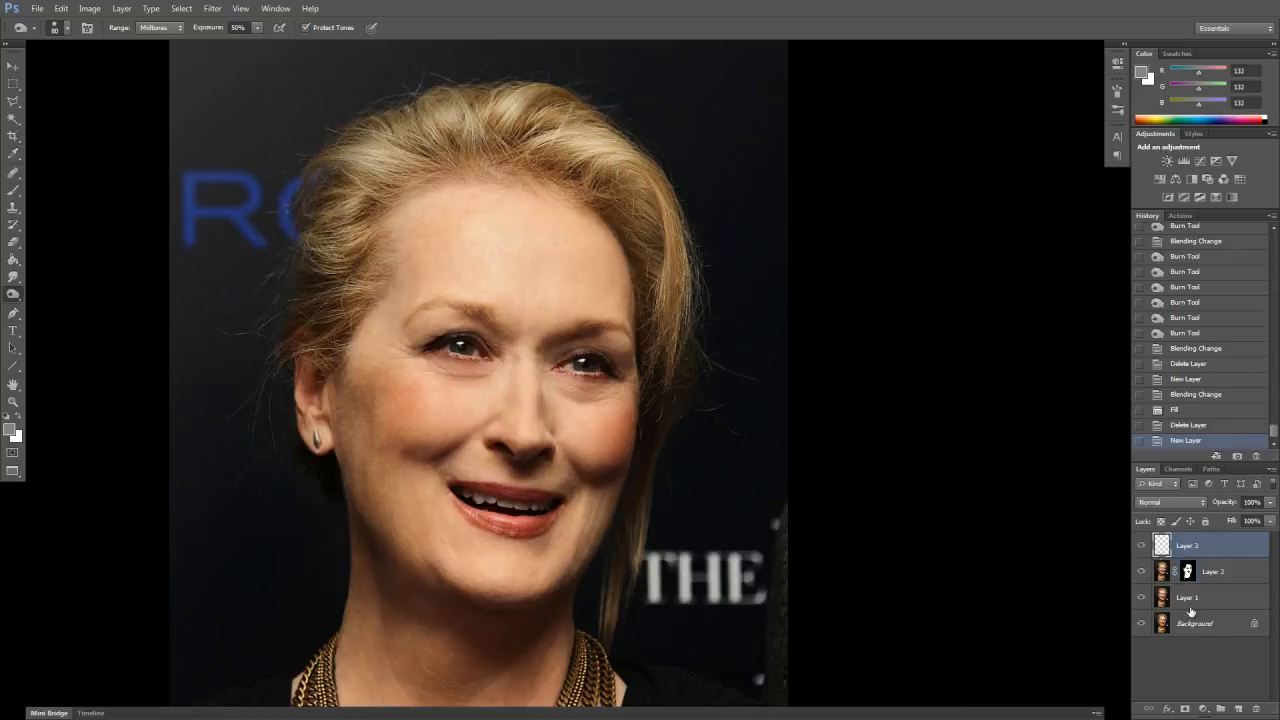
click(1163, 506)
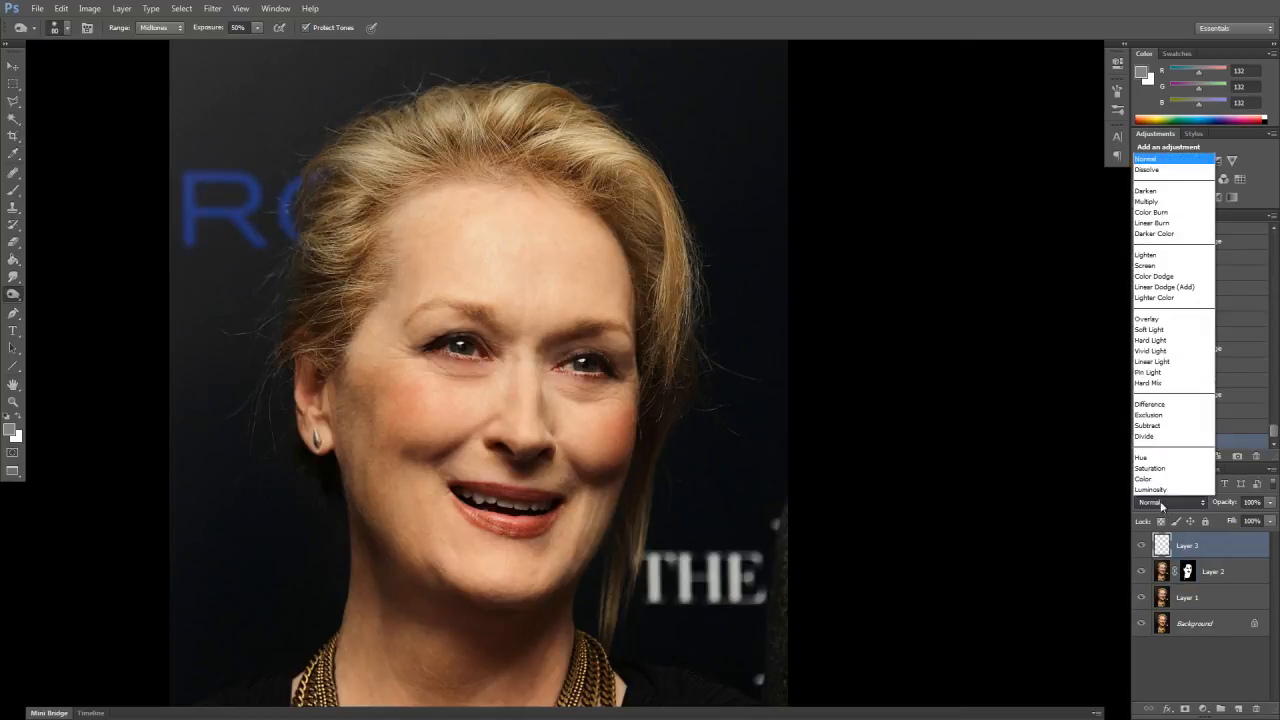
click(1170, 337)
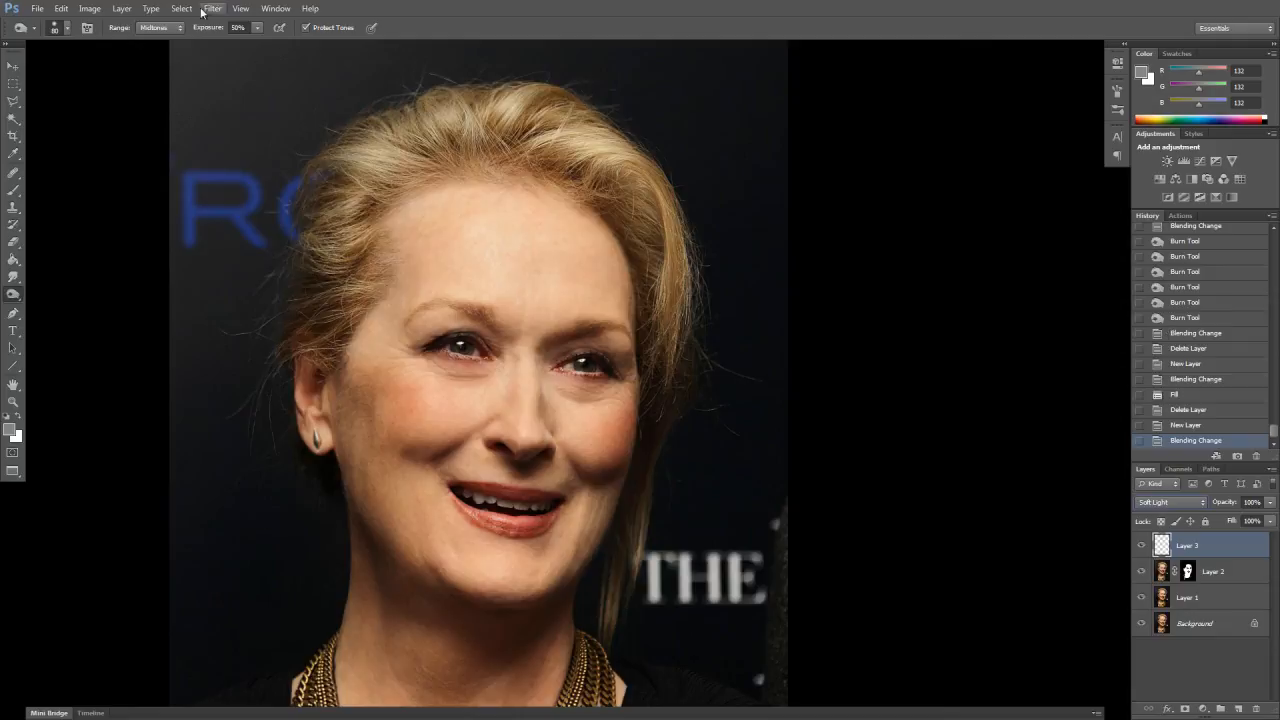
Fill the new Soft Light layer with 50% Gray in Normal mode at 100% opacity
click(64, 10)
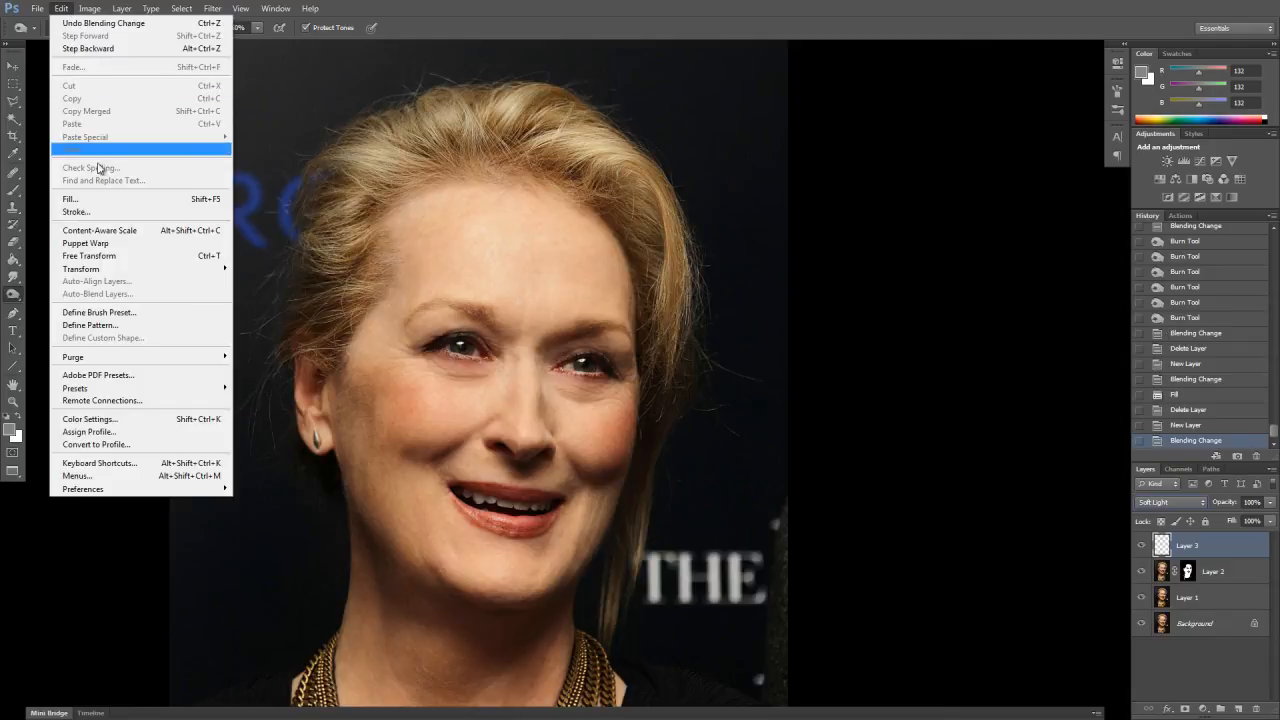
click(80, 199)
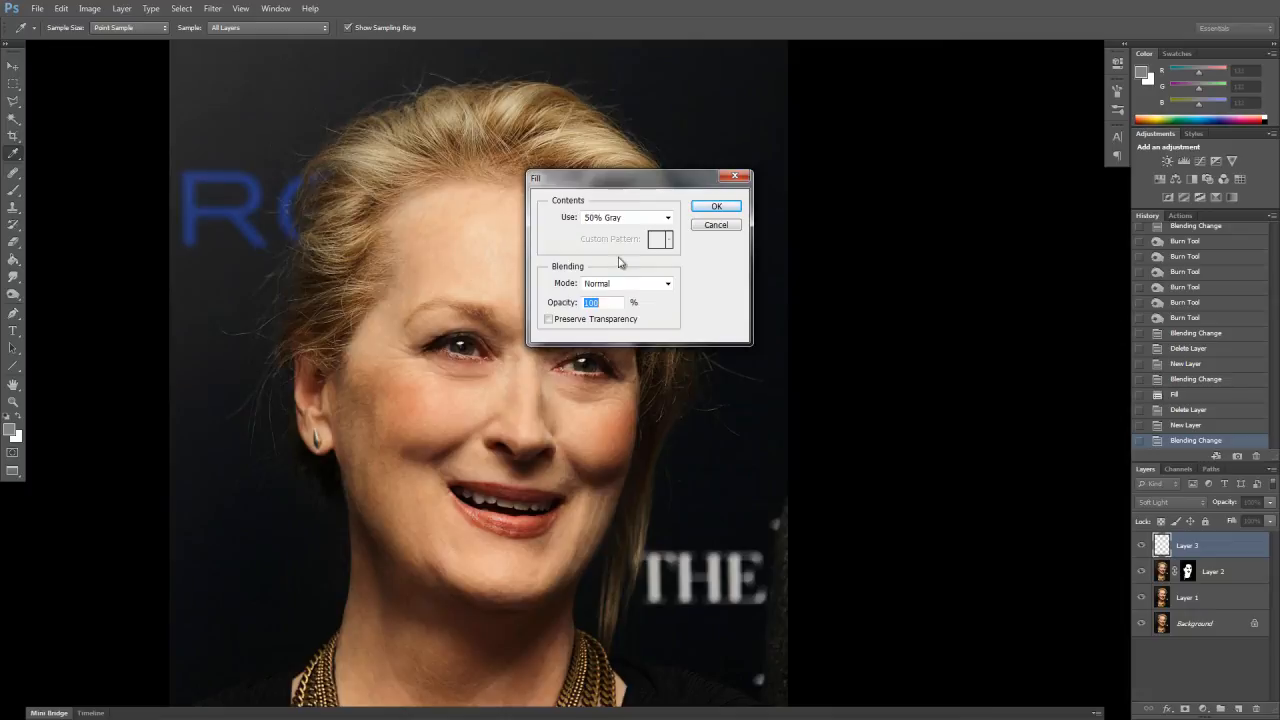
click(668, 217)
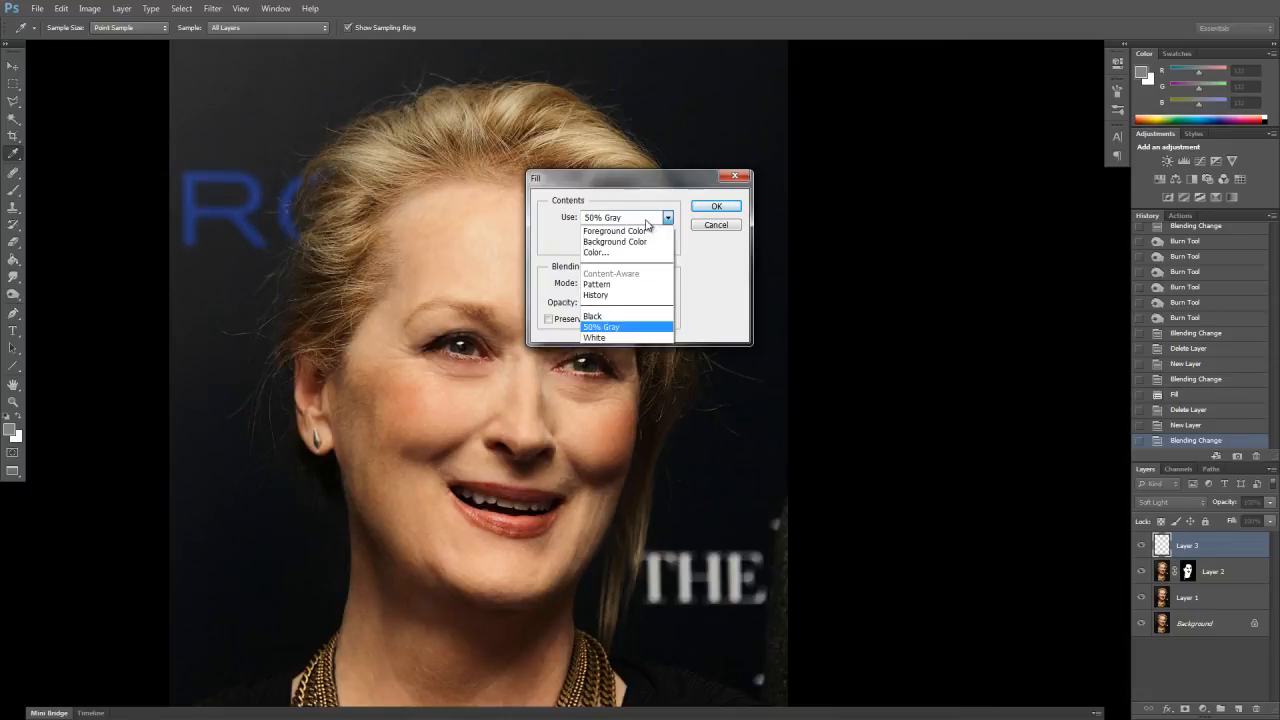
click(613, 328)
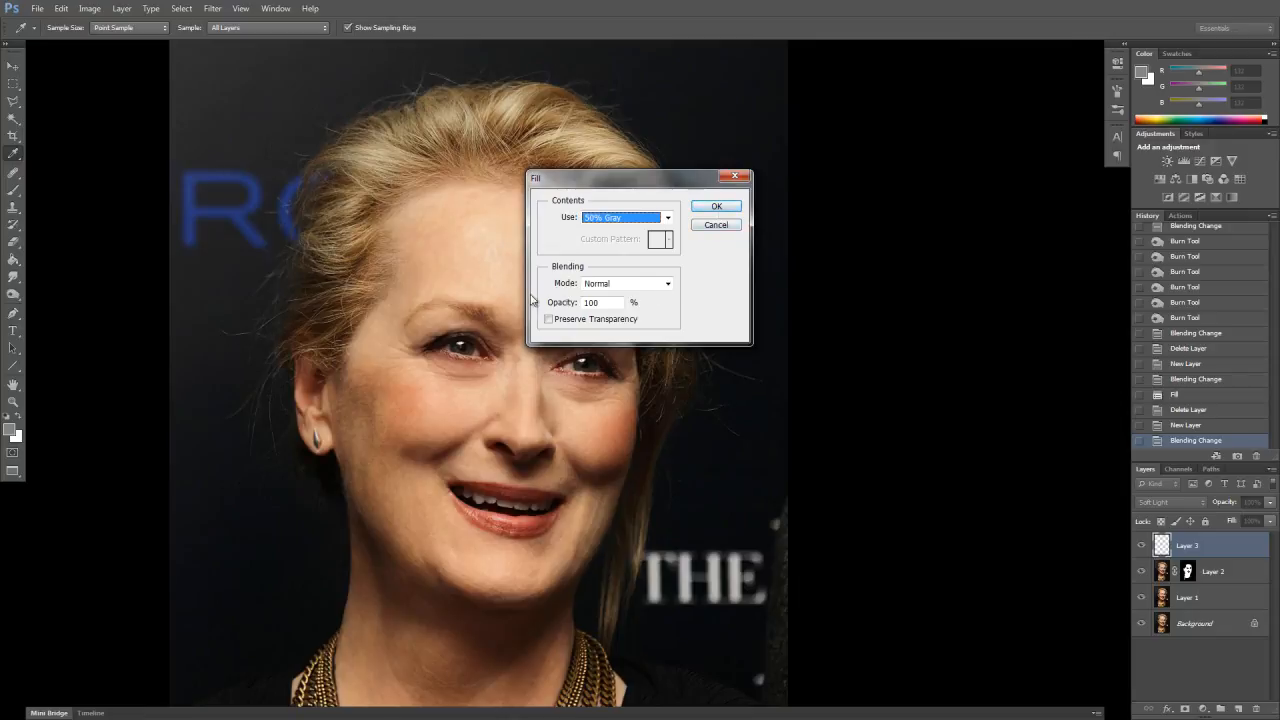
click(733, 211)
Darken the inner eye corner and left side of the nose bridge on Layer 3 with the Burn tool, Midtones at 50% exposure
key(o)
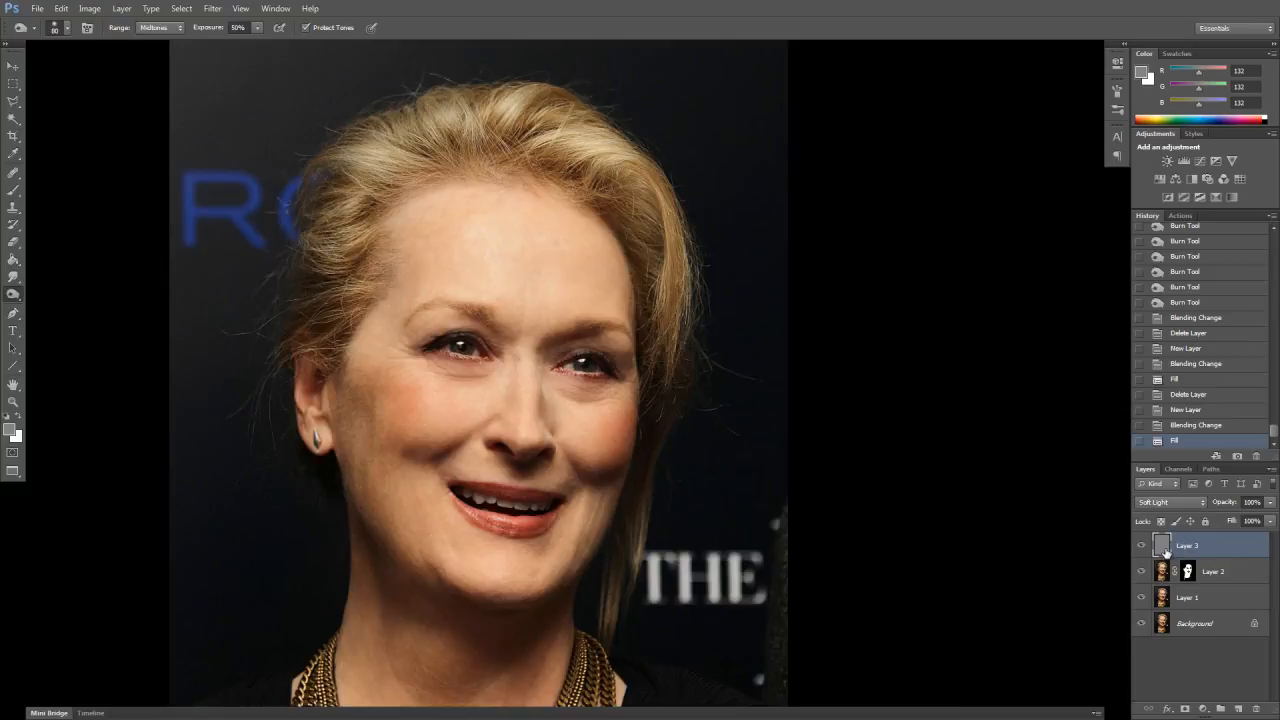
click(1142, 546)
click(1141, 546)
mouse_move(496, 330)
mouse_down()
mouse_move(503, 346)
mouse_move(503, 333)
mouse_up()
mouse_move(516, 379)
mouse_down()
mouse_move(488, 322)
mouse_move(503, 345)
mouse_up()
mouse_move(486, 331)
mouse_down()
mouse_move(427, 320)
mouse_move(476, 327)
mouse_move(426, 345)
mouse_move(449, 322)
mouse_move(456, 377)
mouse_move(510, 394)
mouse_move(511, 359)
mouse_move(513, 416)
mouse_up()
drag(519, 345, 509, 432)
drag(509, 372, 492, 424)
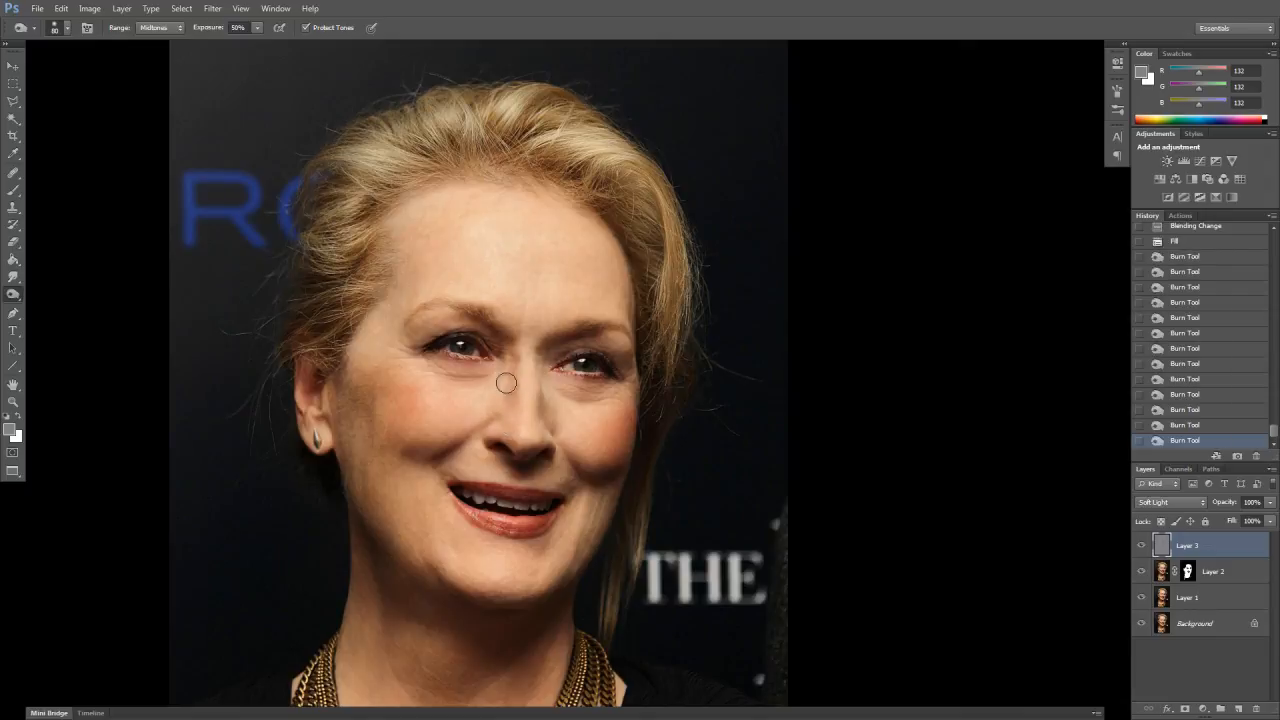
Burn along the left eye's brow crease and down the side of the nose on Layer 3 with the brush enlarged to 100
key(bracketright)
key(bracketright)
mouse_move(516, 350)
mouse_down()
mouse_move(465, 317)
mouse_move(482, 335)
mouse_move(406, 337)
mouse_up()
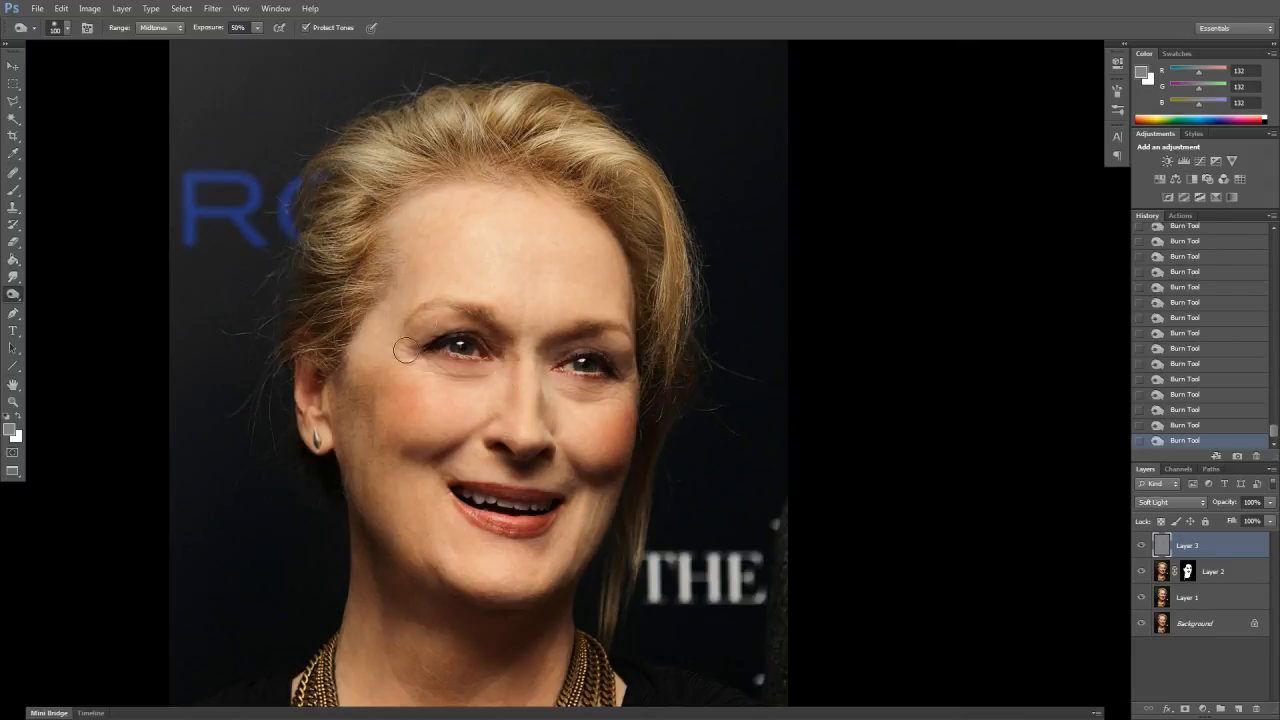
mouse_move(516, 351)
mouse_down()
mouse_move(516, 417)
mouse_move(496, 398)
mouse_move(516, 442)
mouse_up()
key(bracketleft)
key(bracketleft)
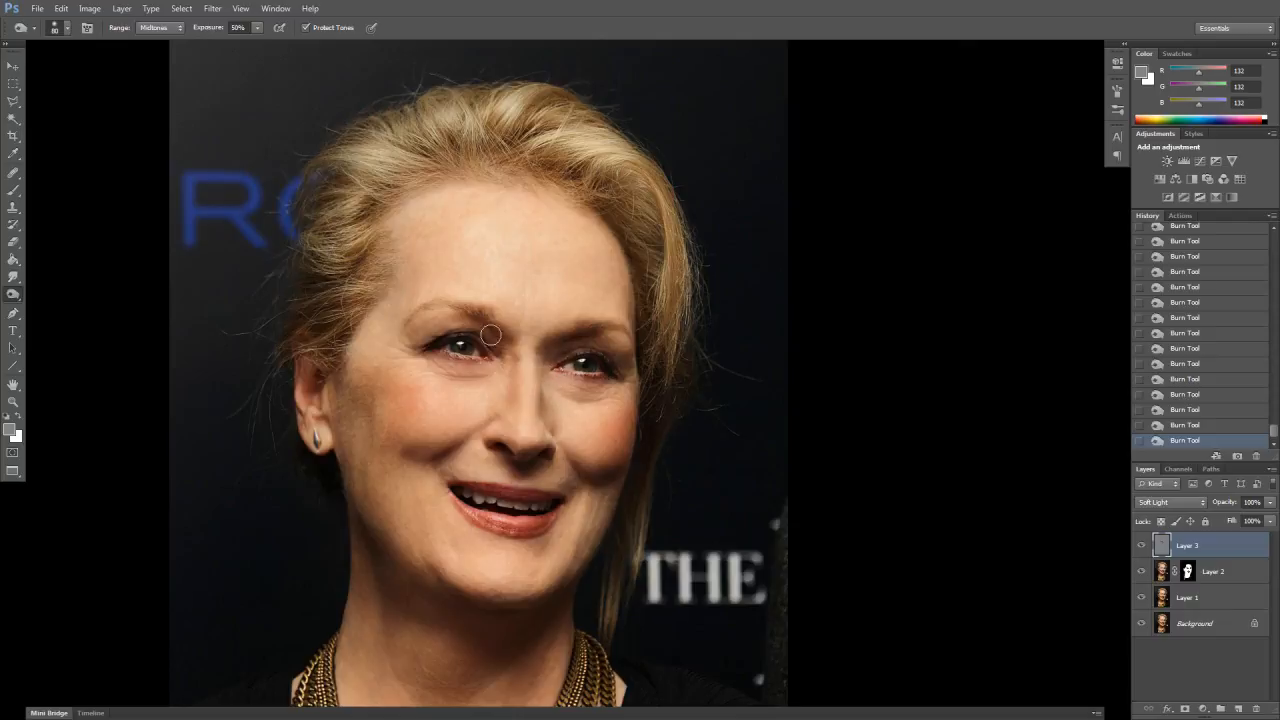
Compare the portrait with and without the burned shading by hiding and showing Layer 3
click(1141, 546)
click(1141, 546)
click(1141, 546)
click(1141, 546)
click(1141, 546)
click(1141, 546)
click(1141, 546)
click(1141, 546)
click(1141, 546)
click(1141, 546)
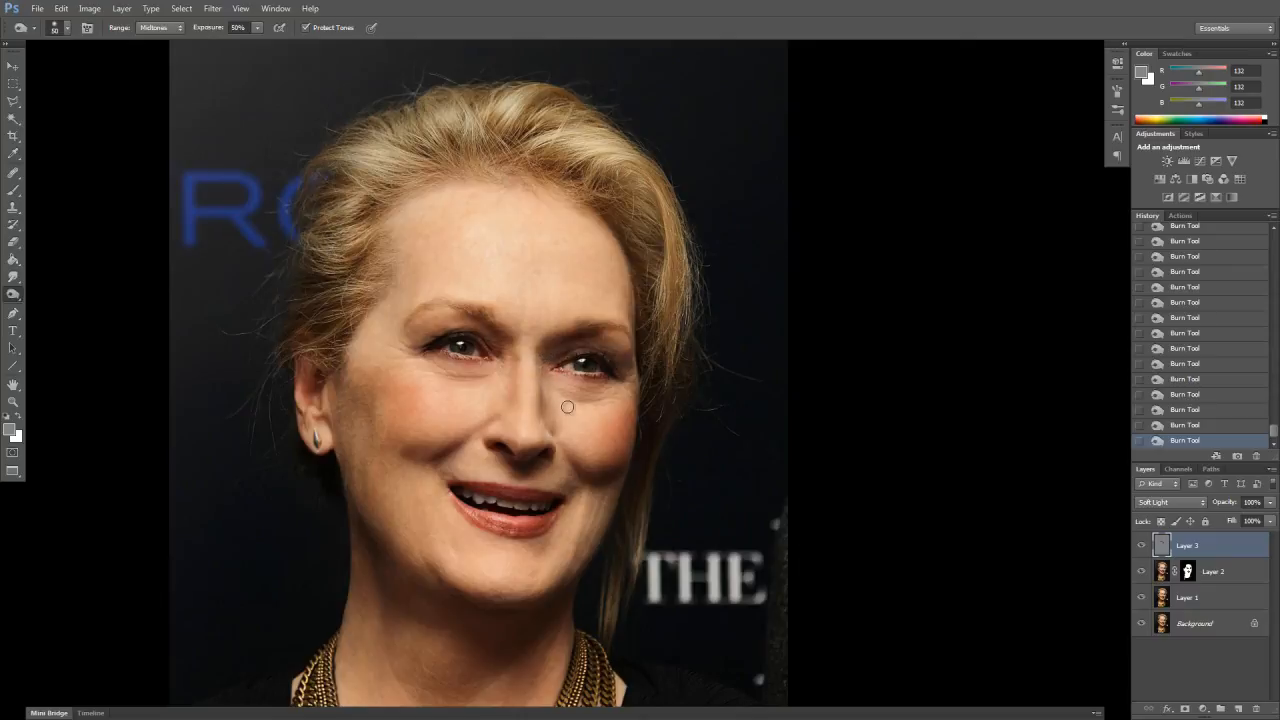
Review the shading around both eyes and the nose by toggling Layer 3, and display that layer on its own
click(1141, 545)
click(1141, 545)
alt+click(1141, 545)
alt+click(1141, 545)
alt+click(1141, 545)
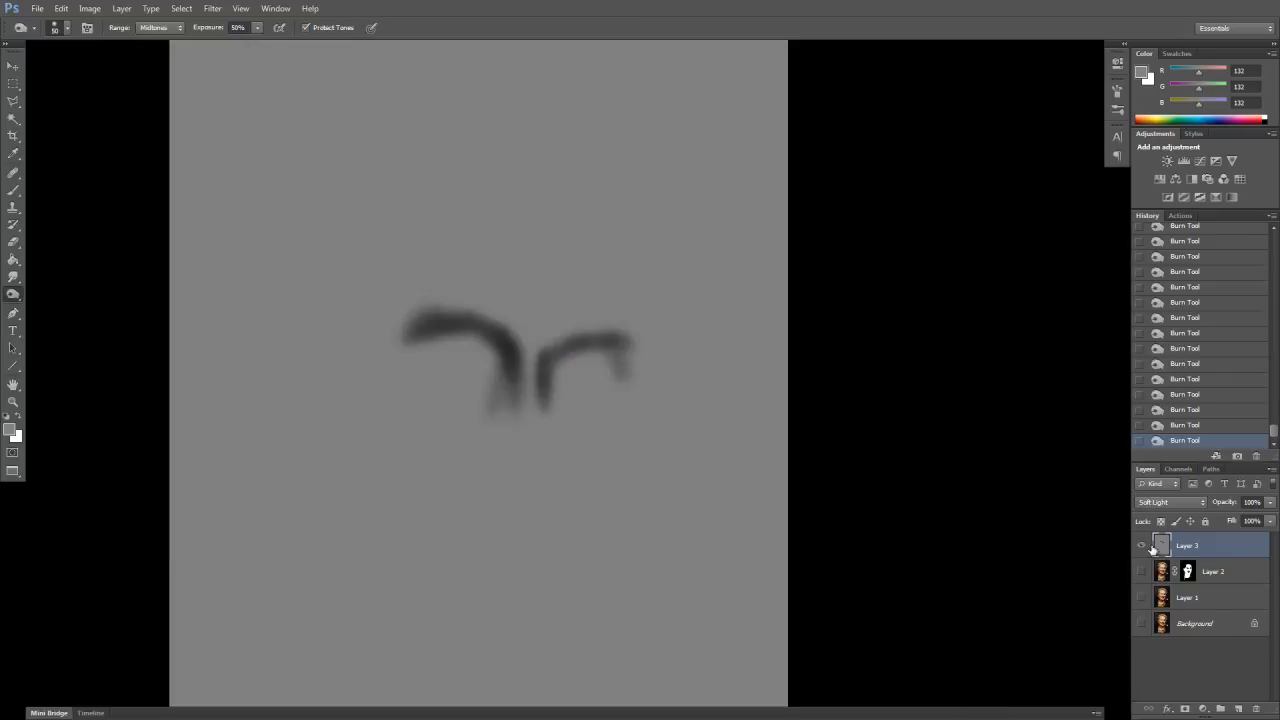
Sample neutral gray (RGB 128) from Layer 3 and brush it at 100% opacity over the burned shading down the right side of the nose
click(13, 153)
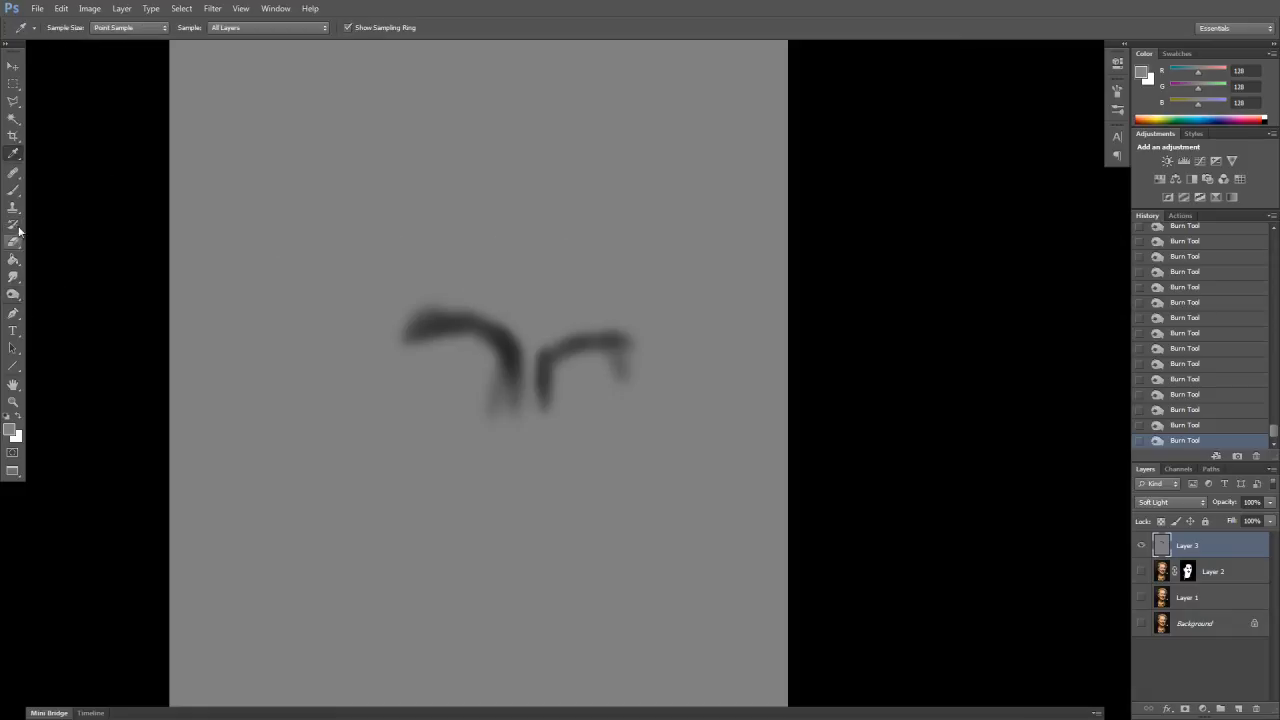
click(13, 189)
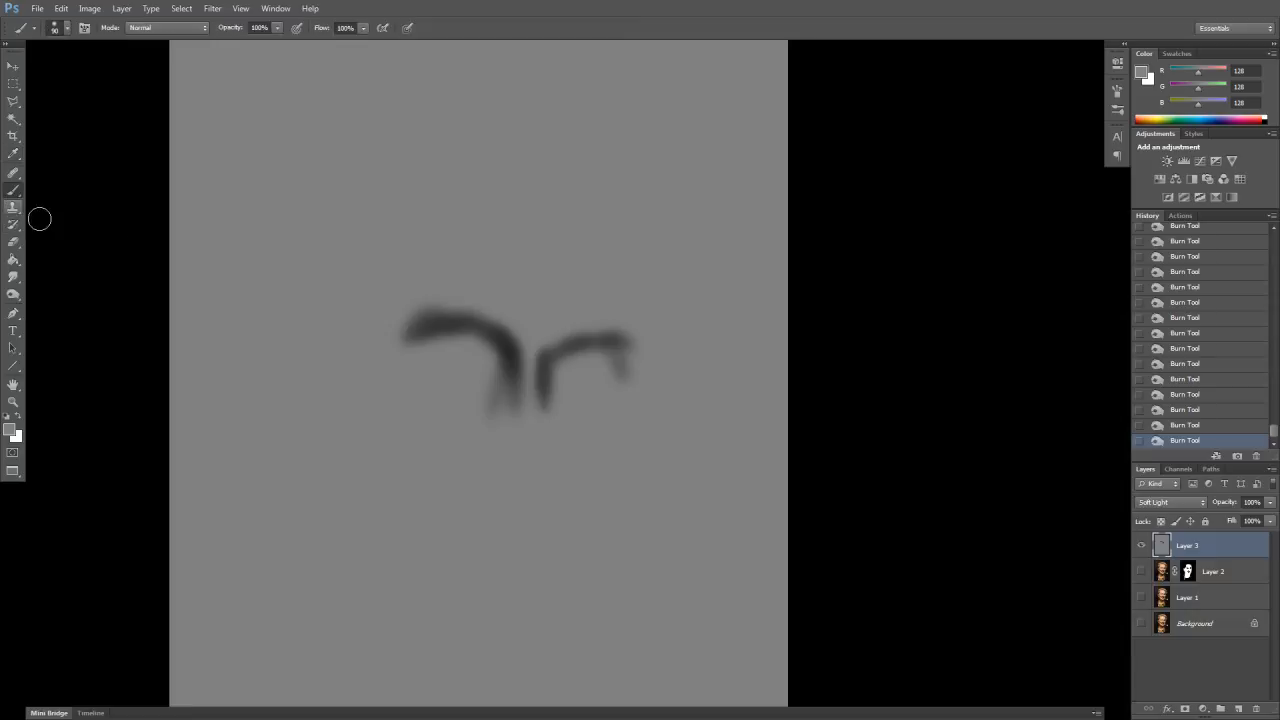
alt+click(1141, 547)
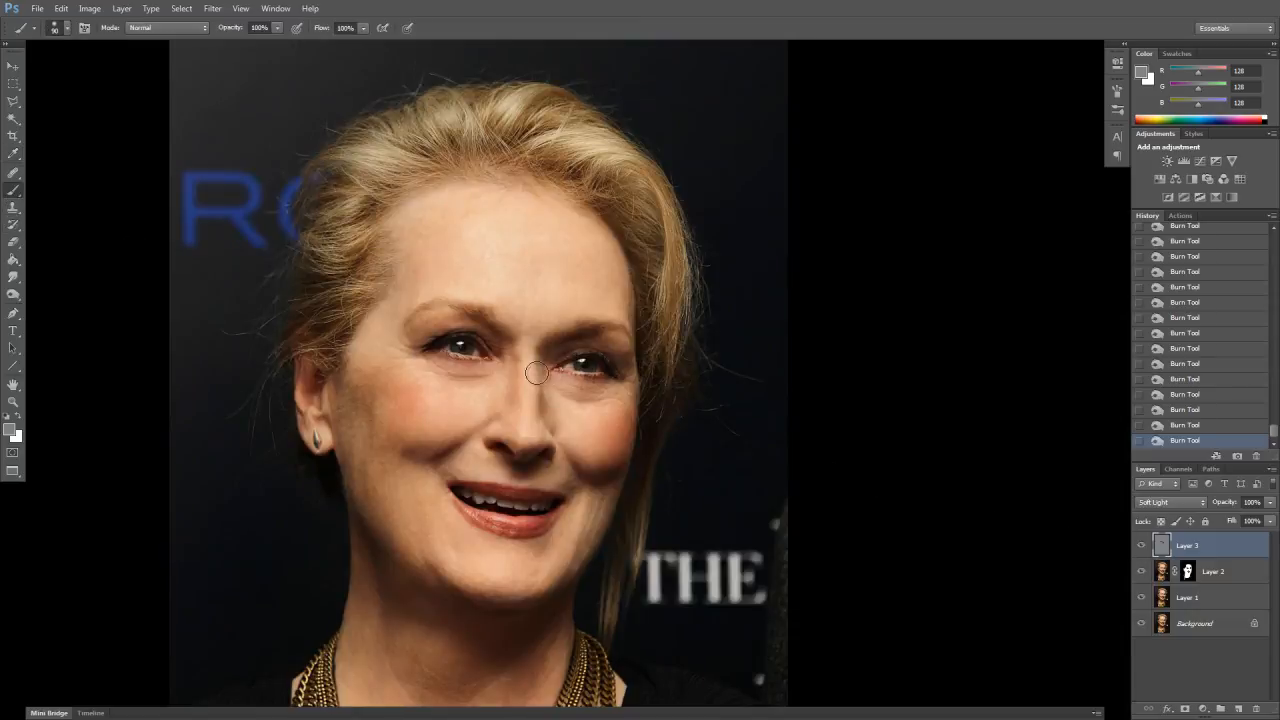
drag(545, 405, 550, 430)
drag(542, 386, 554, 439)
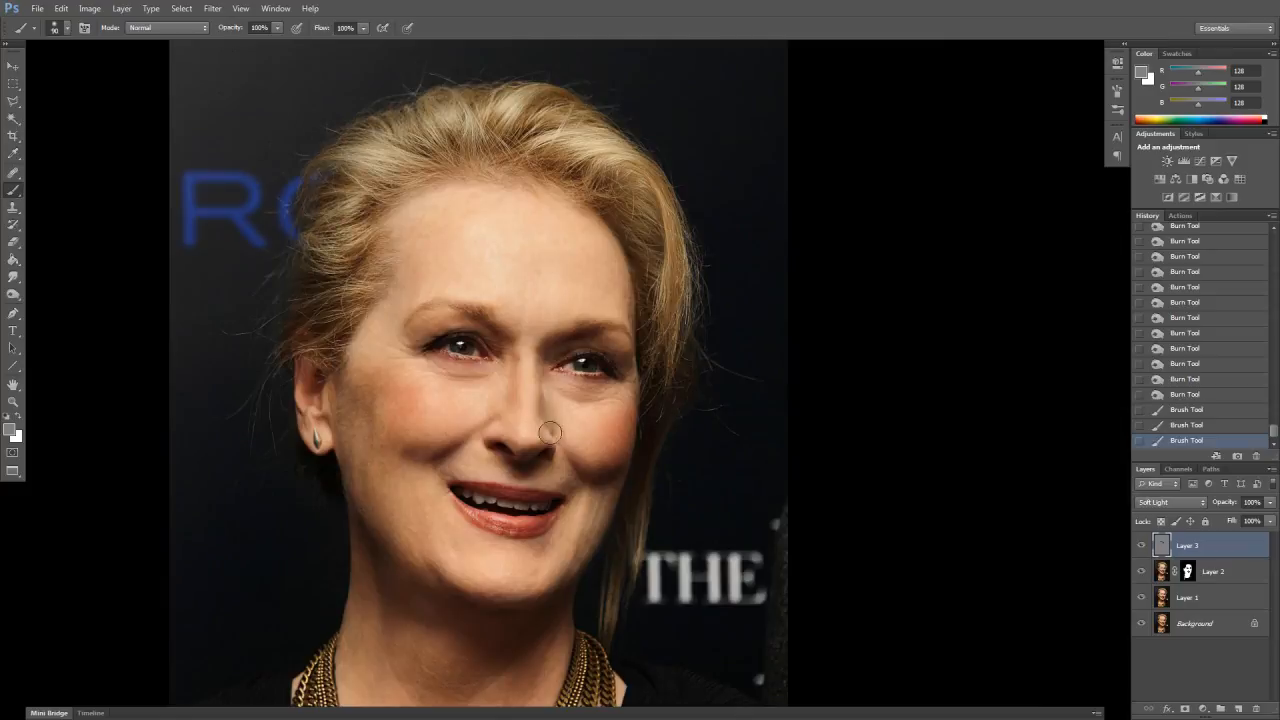
alt+click(1141, 547)
drag(536, 383, 555, 428)
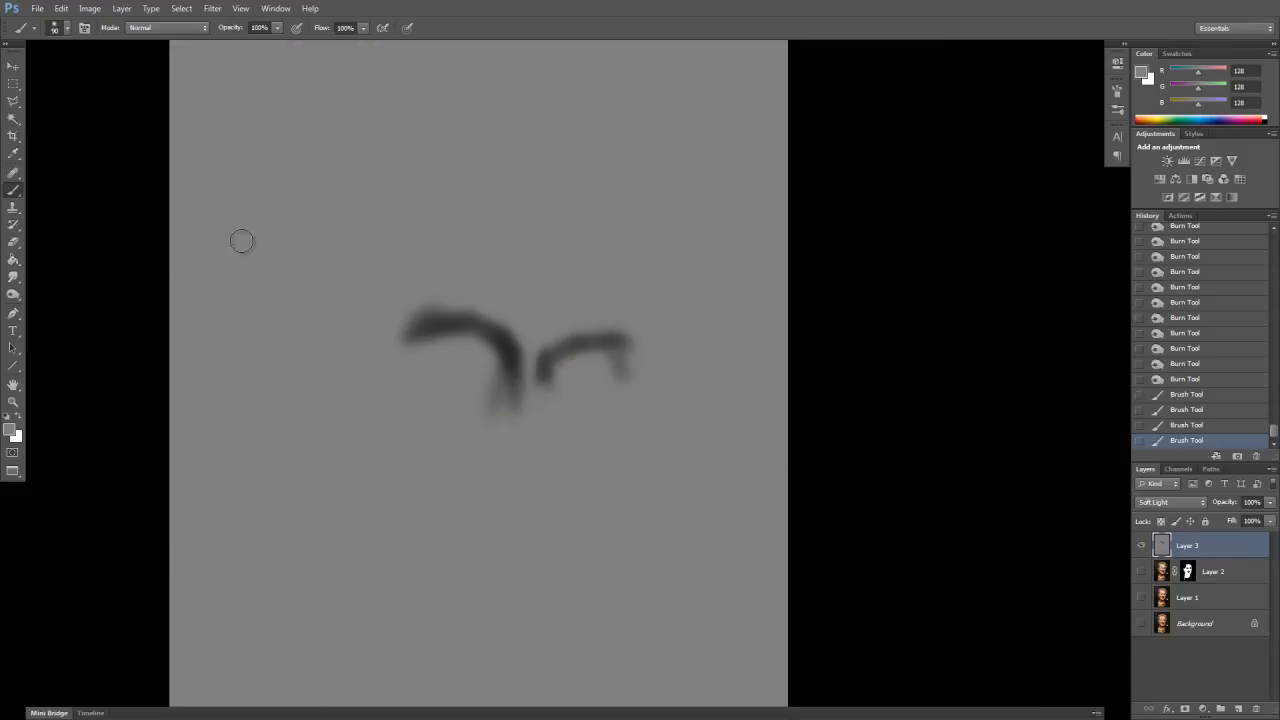
alt+click(1141, 546)
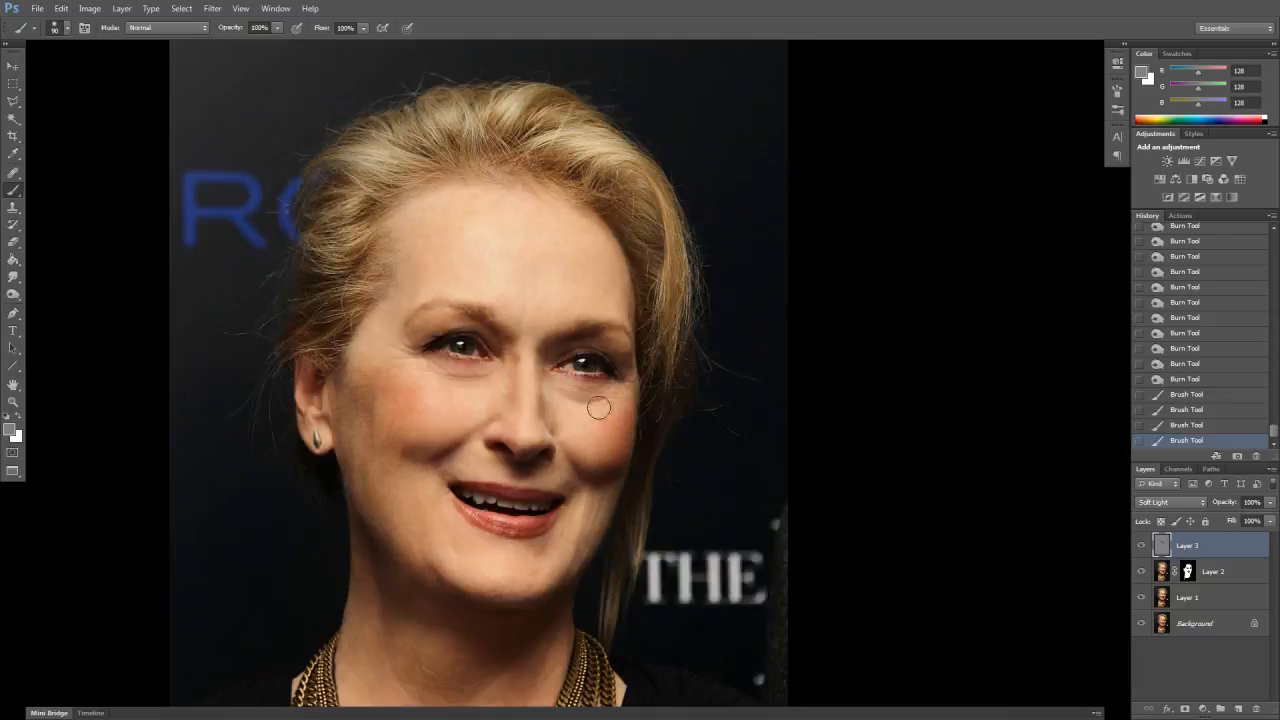
Brush the gray over the shading on the left side of the nose and around both eyes, and check Layer 3 on its own
drag(522, 399, 513, 436)
mouse_move(518, 368)
mouse_down()
mouse_move(502, 448)
mouse_move(526, 356)
mouse_move(515, 450)
mouse_up()
drag(456, 350, 428, 369)
drag(608, 374, 593, 365)
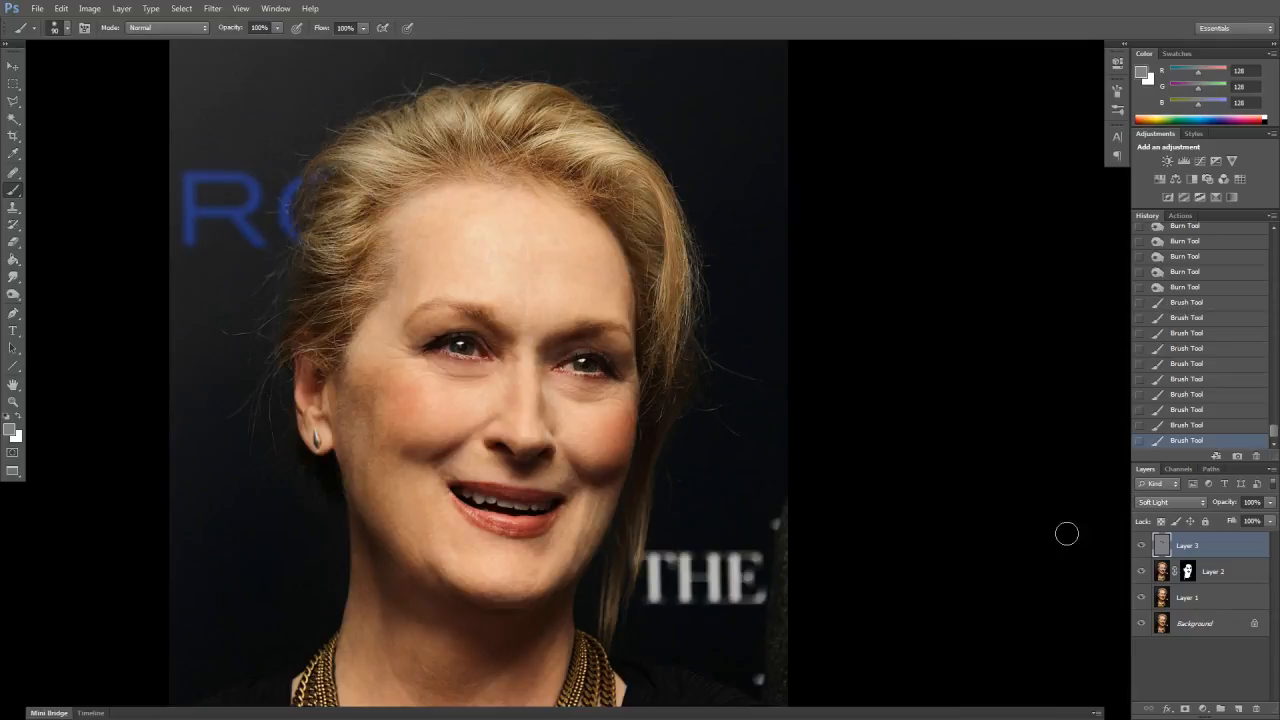
alt+click(1141, 546)
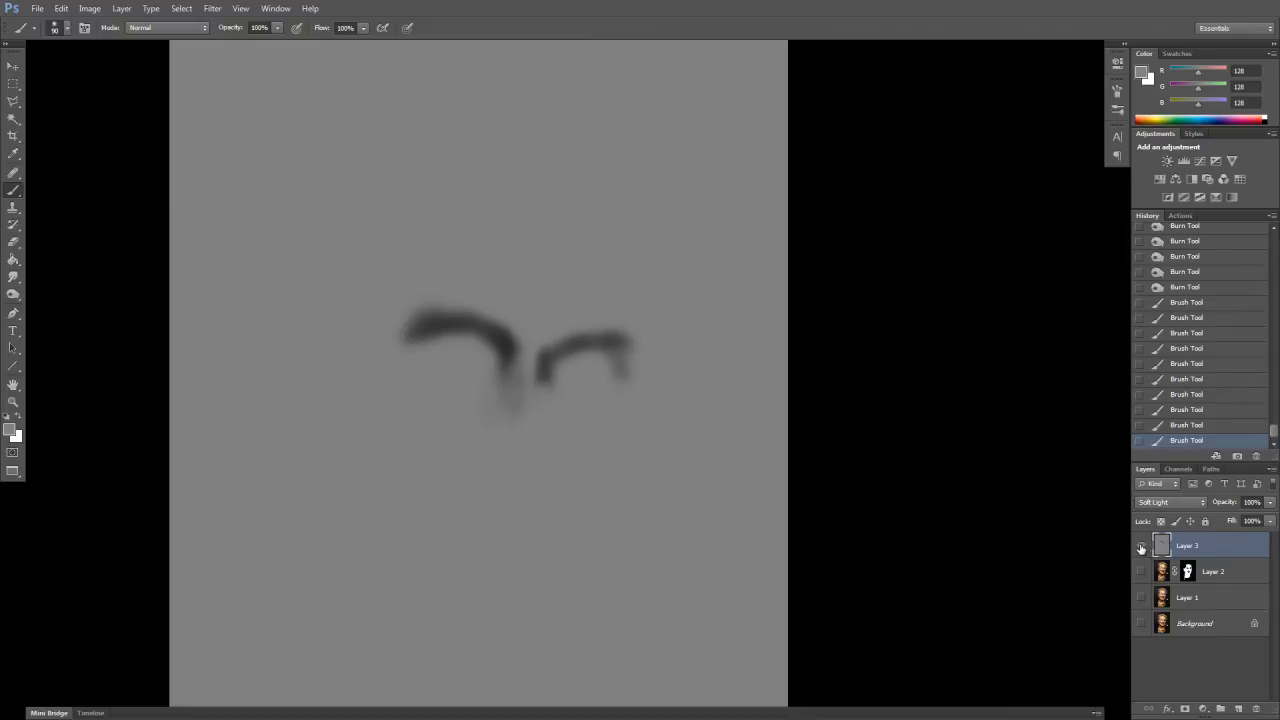
alt+click(1141, 547)
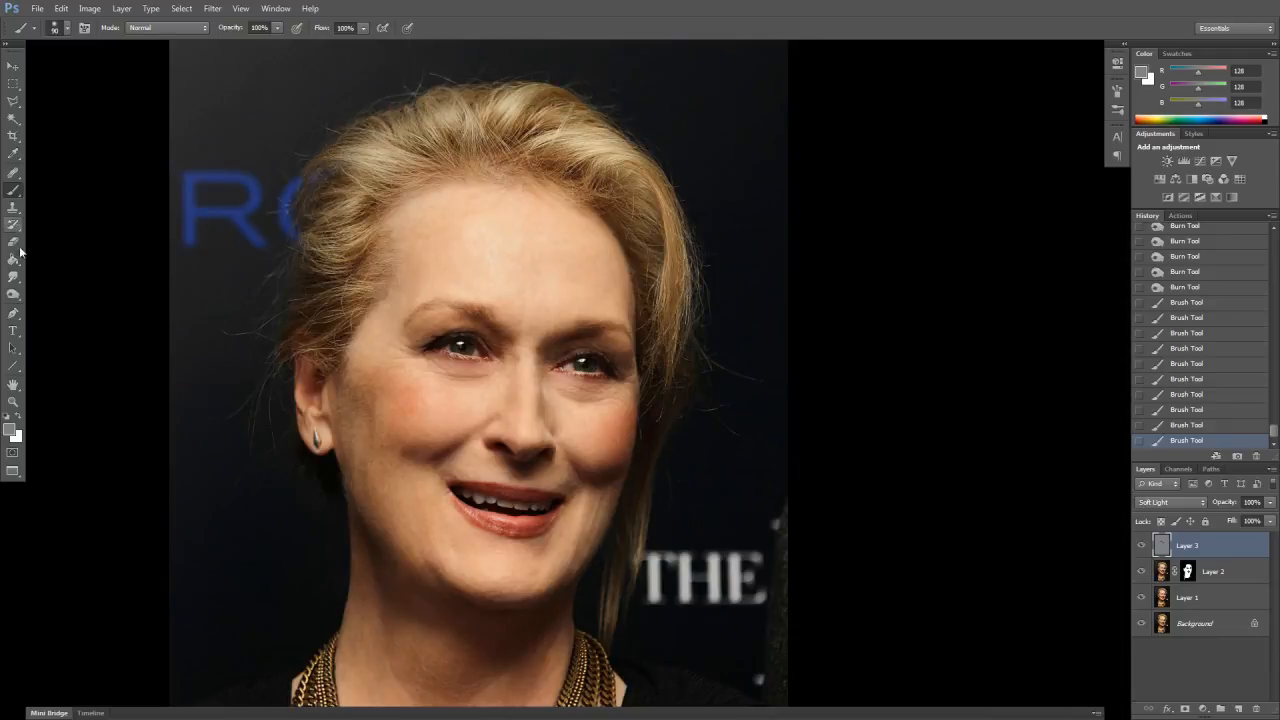
Burn softer shading along both sides of the nose bridge on Layer 3, with Midtones at 50% exposure
click(14, 295)
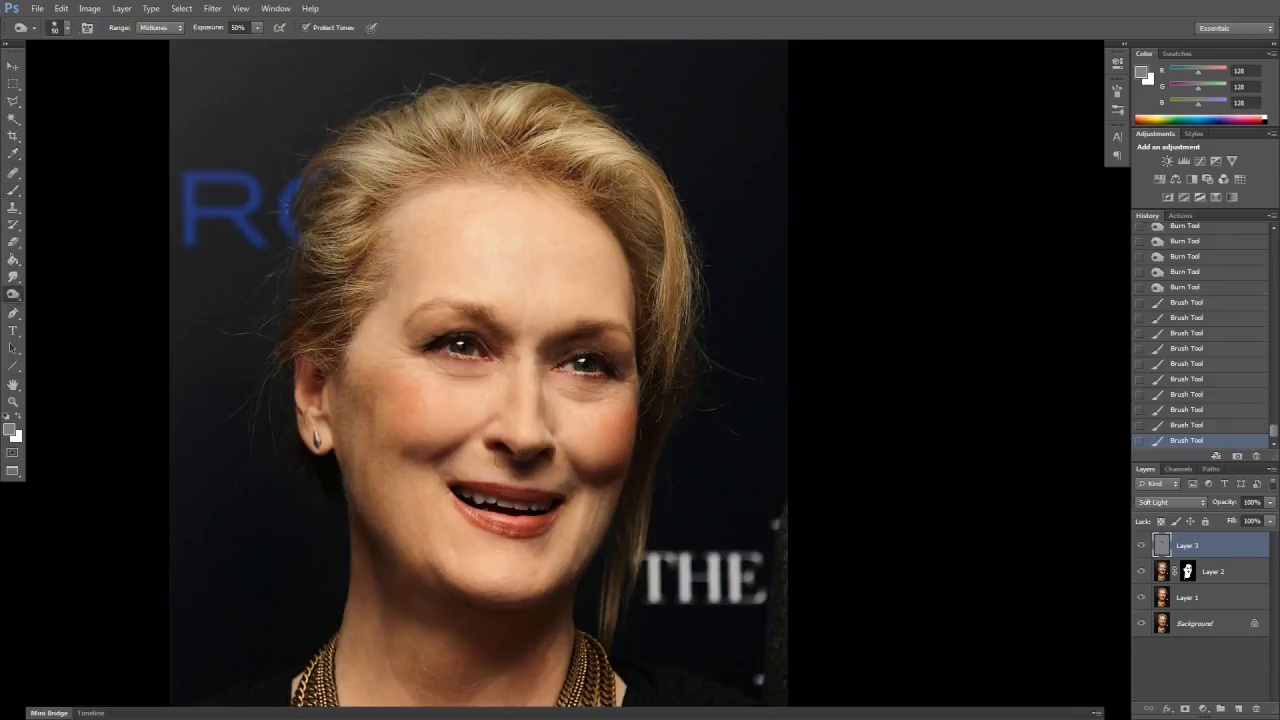
mouse_move(502, 345)
mouse_down()
mouse_move(498, 439)
mouse_move(495, 410)
mouse_up()
mouse_move(523, 366)
mouse_down()
mouse_move(511, 460)
mouse_move(543, 432)
mouse_up()
click(546, 357)
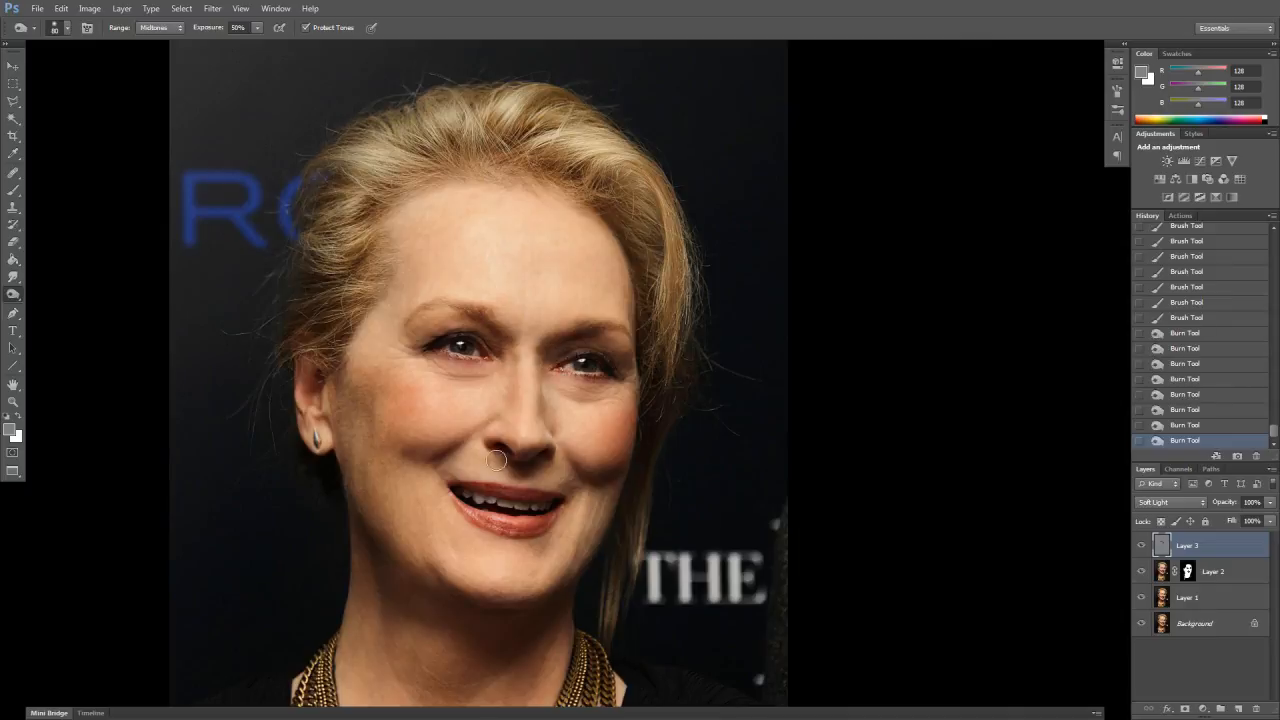
Burn the shadow under the jawline and across the upper neck on Layer 3 with the brush enlarged to 125
drag(553, 534, 593, 376)
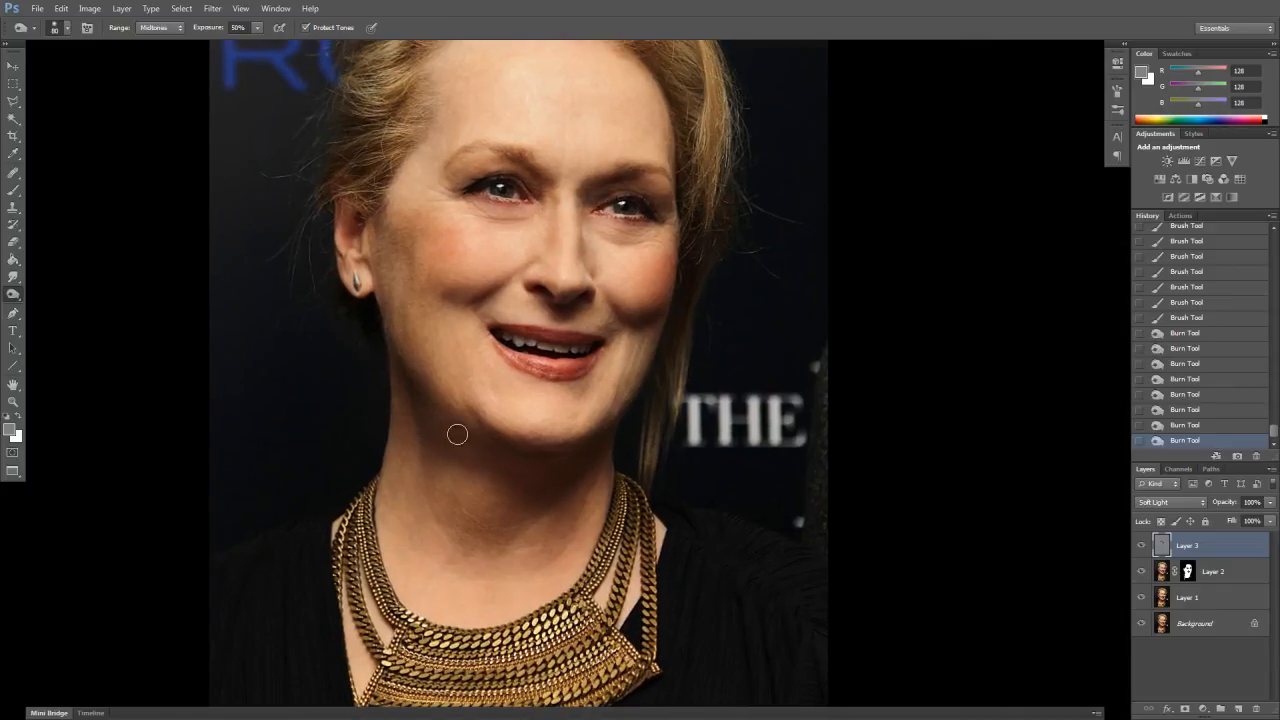
drag(463, 443, 439, 489)
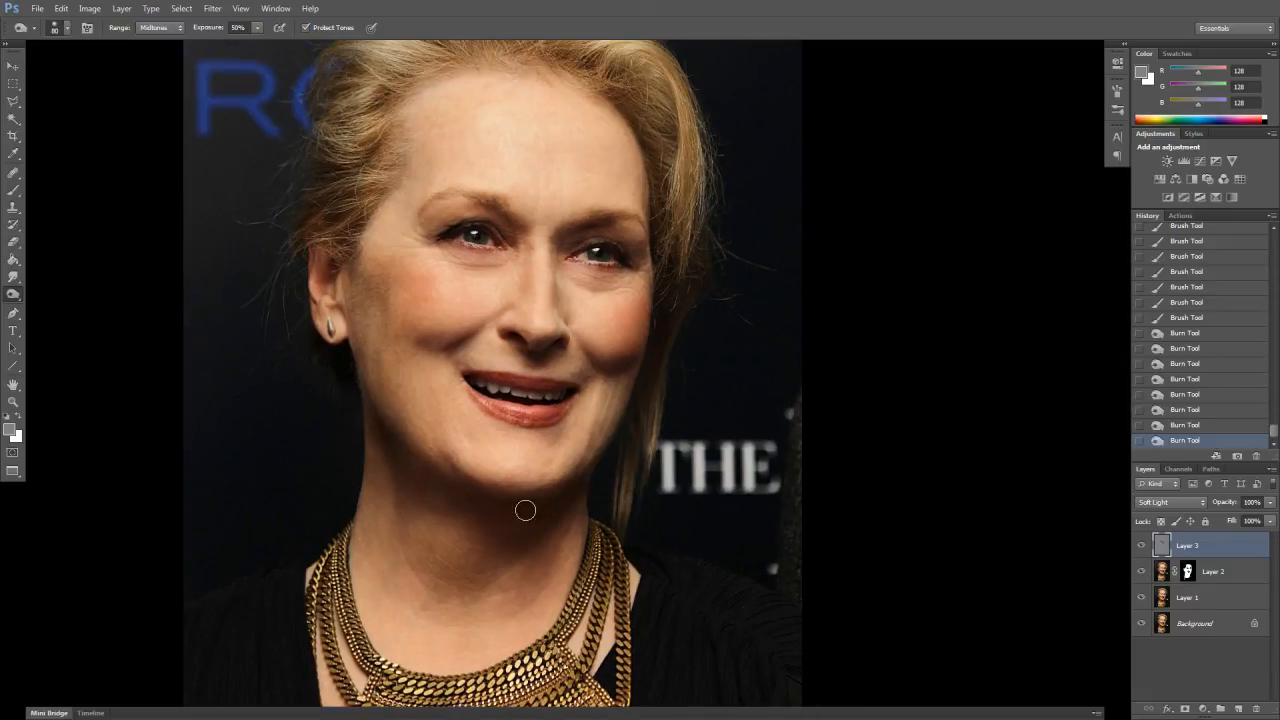
drag(394, 461, 423, 485)
key(bracketright)
key(bracketright)
key(bracketright)
drag(374, 420, 395, 468)
drag(417, 542, 443, 525)
drag(395, 480, 551, 534)
drag(427, 502, 476, 536)
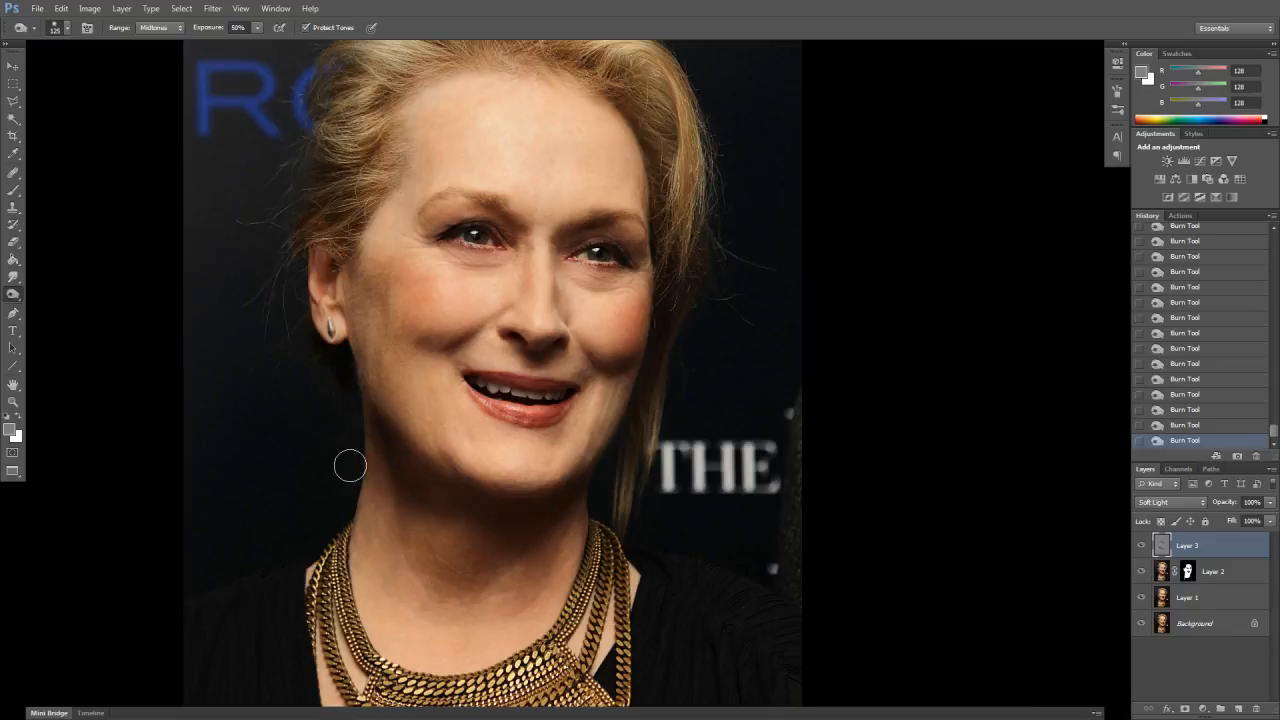
Deepen the burned shadow below the jaw and chin on Layer 3, using brush sizes 80 and 150, and reduce the brush to 70
key(bracketleft)
key(bracketleft)
key(bracketright)
mouse_move(377, 451)
mouse_down()
mouse_move(418, 529)
mouse_move(485, 519)
mouse_up()
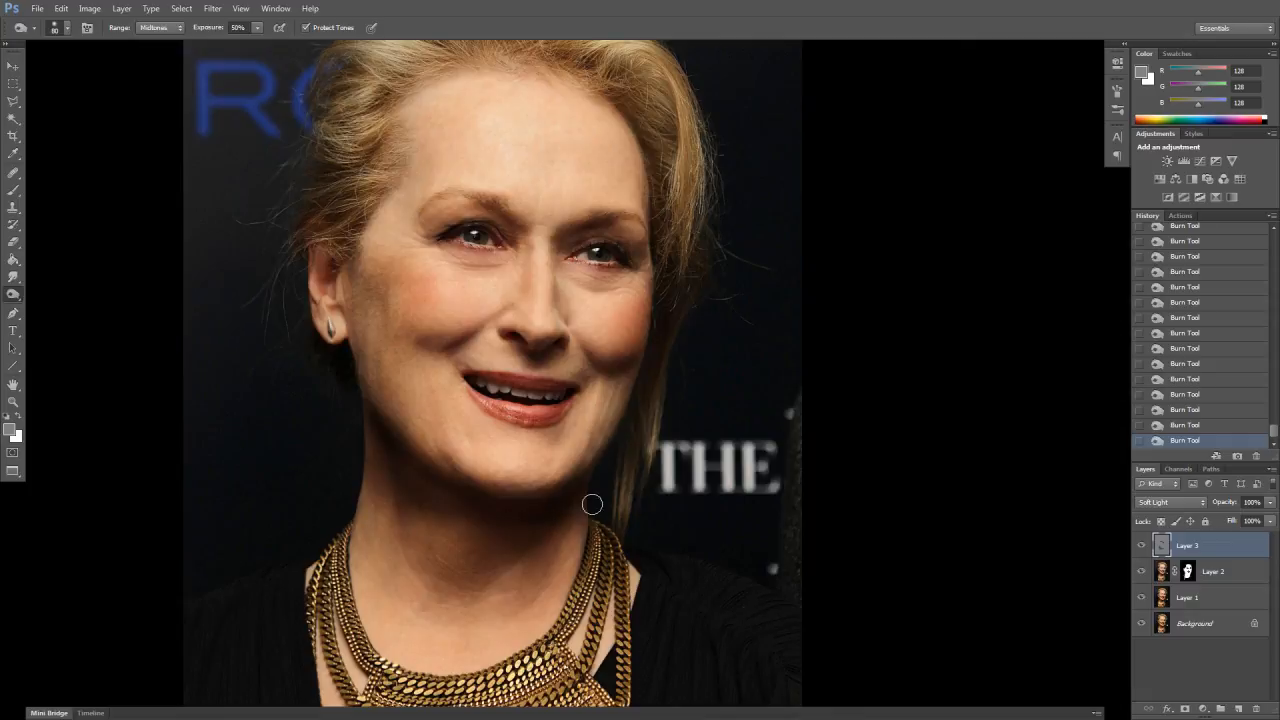
key(bracketright)
key(bracketright)
key(bracketright)
key(bracketright)
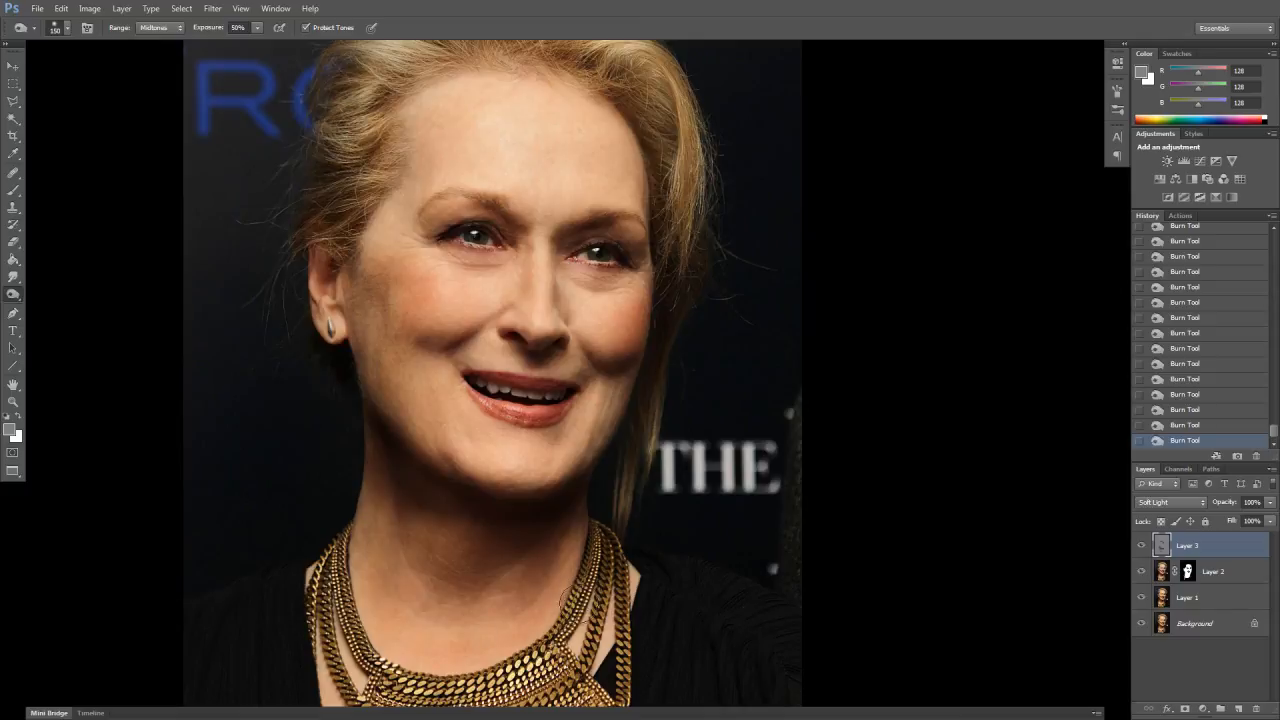
mouse_move(536, 525)
mouse_down()
mouse_move(566, 447)
mouse_move(543, 443)
mouse_up()
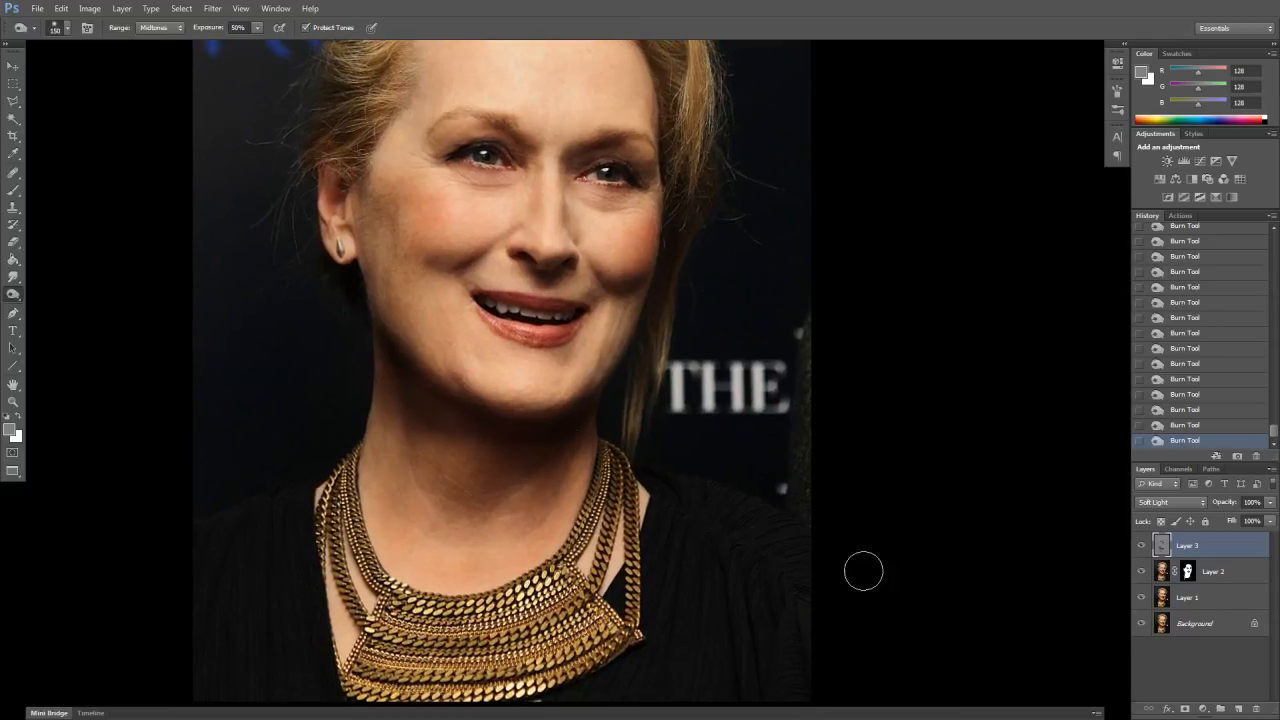
key(bracketleft)
key(bracketleft)
key(bracketleft)
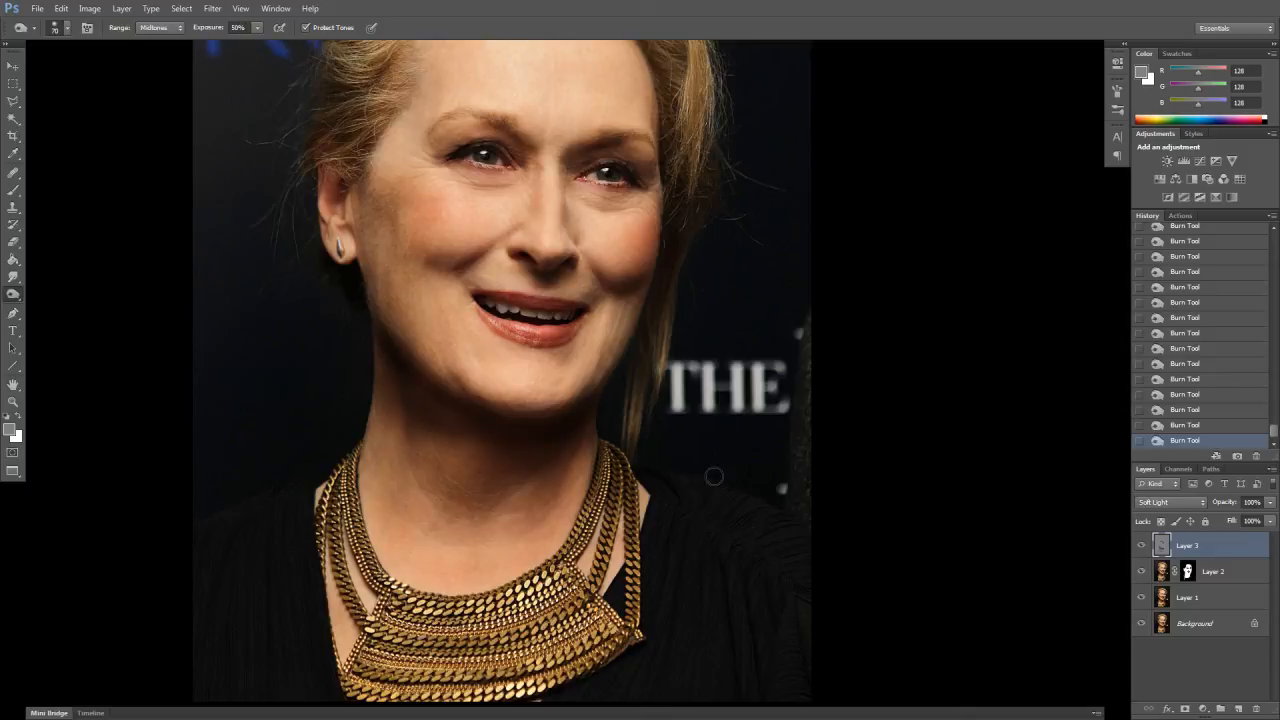
Compare the jaw and neck with and without the burned shadow by toggling Layer 3's visibility
click(1143, 546)
click(1142, 546)
click(1142, 546)
click(1142, 546)
drag(726, 470, 669, 551)
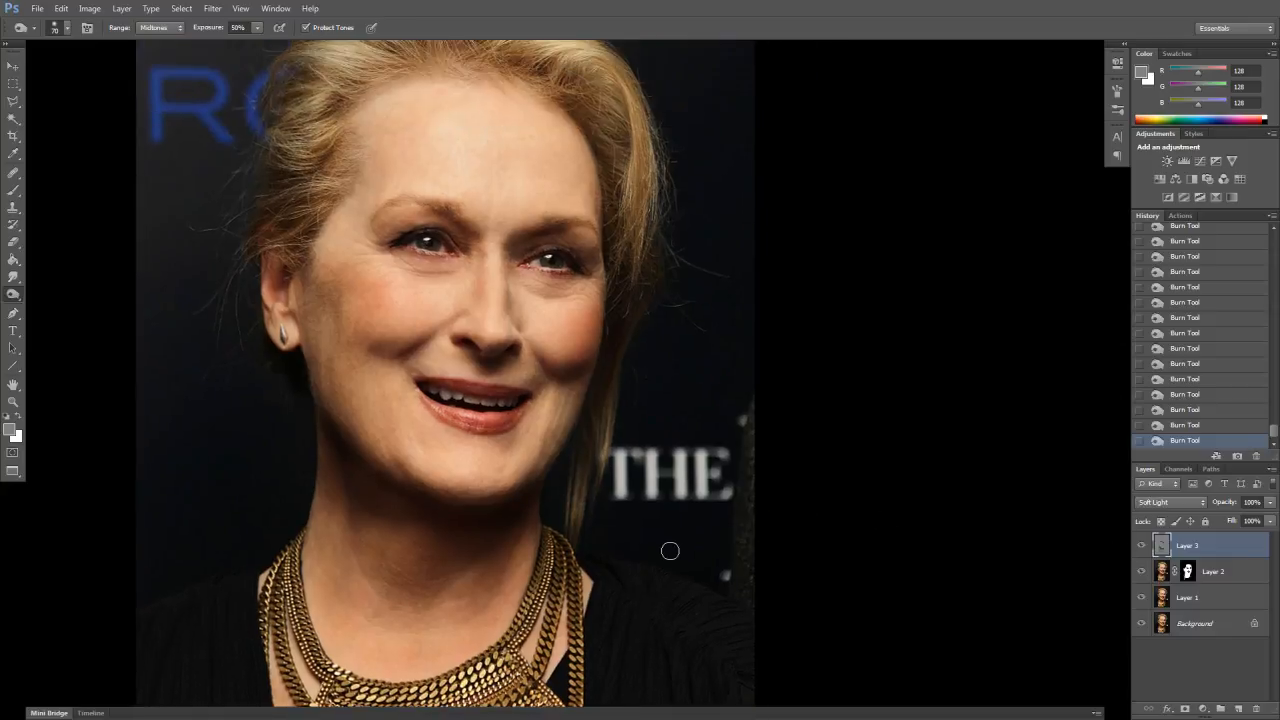
click(1142, 546)
click(1141, 546)
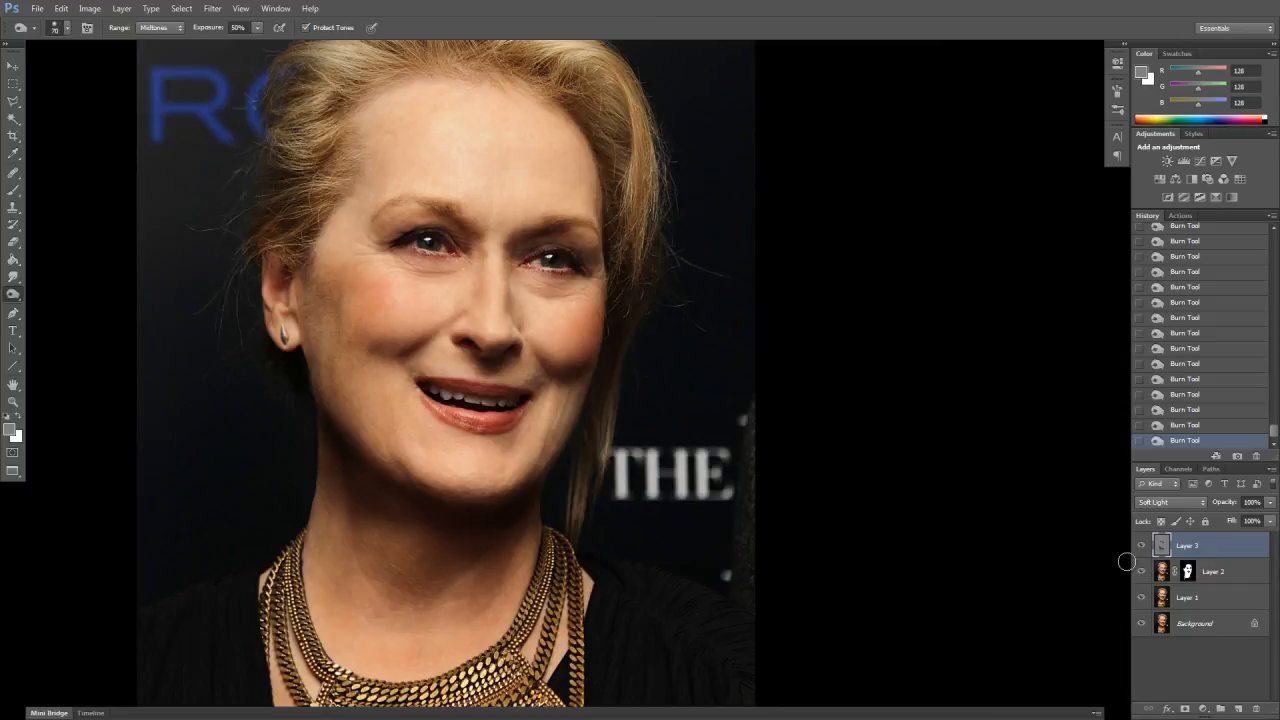
Brush gray along the jawline and chin at size 125 to clean up spilled shading, and compare with the earlier history state
click(13, 190)
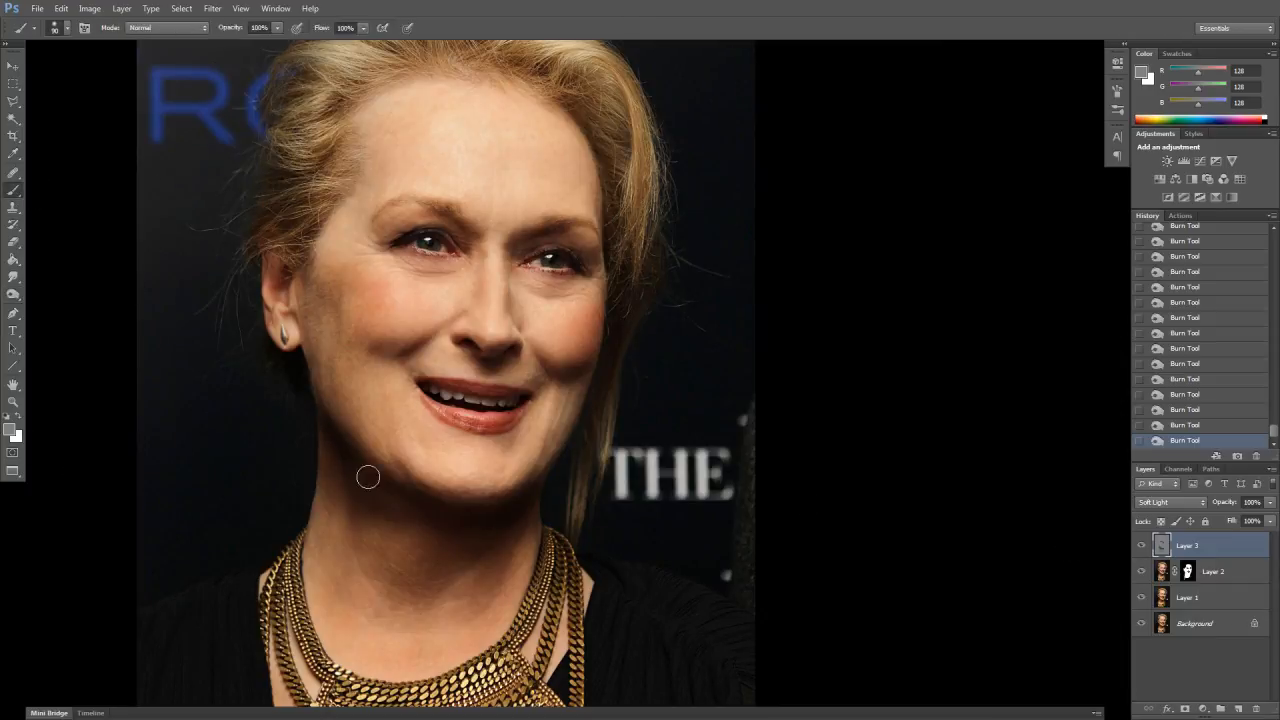
key(bracketright)
key(bracketright)
mouse_move(381, 438)
mouse_down()
mouse_move(434, 467)
mouse_move(411, 466)
mouse_move(472, 477)
mouse_move(454, 483)
mouse_move(523, 461)
mouse_up()
mouse_move(525, 460)
mouse_down()
mouse_move(552, 439)
mouse_move(546, 426)
mouse_up()
drag(447, 480, 480, 482)
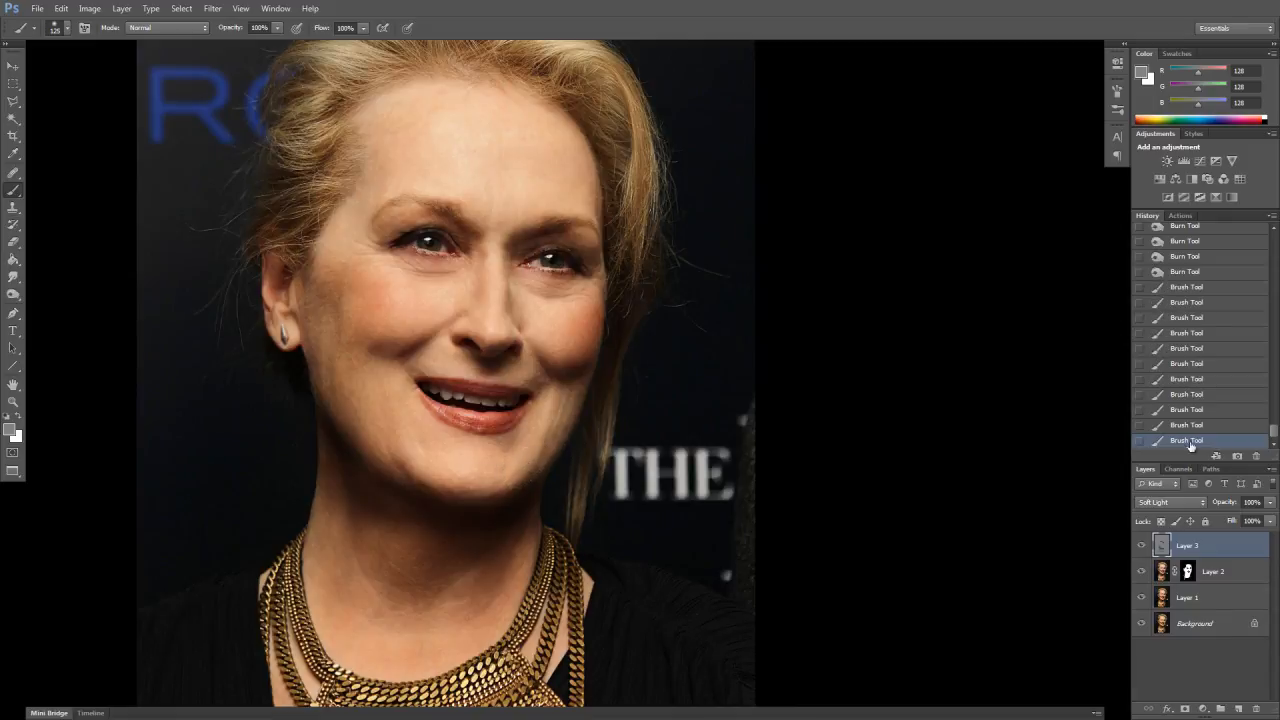
click(1183, 273)
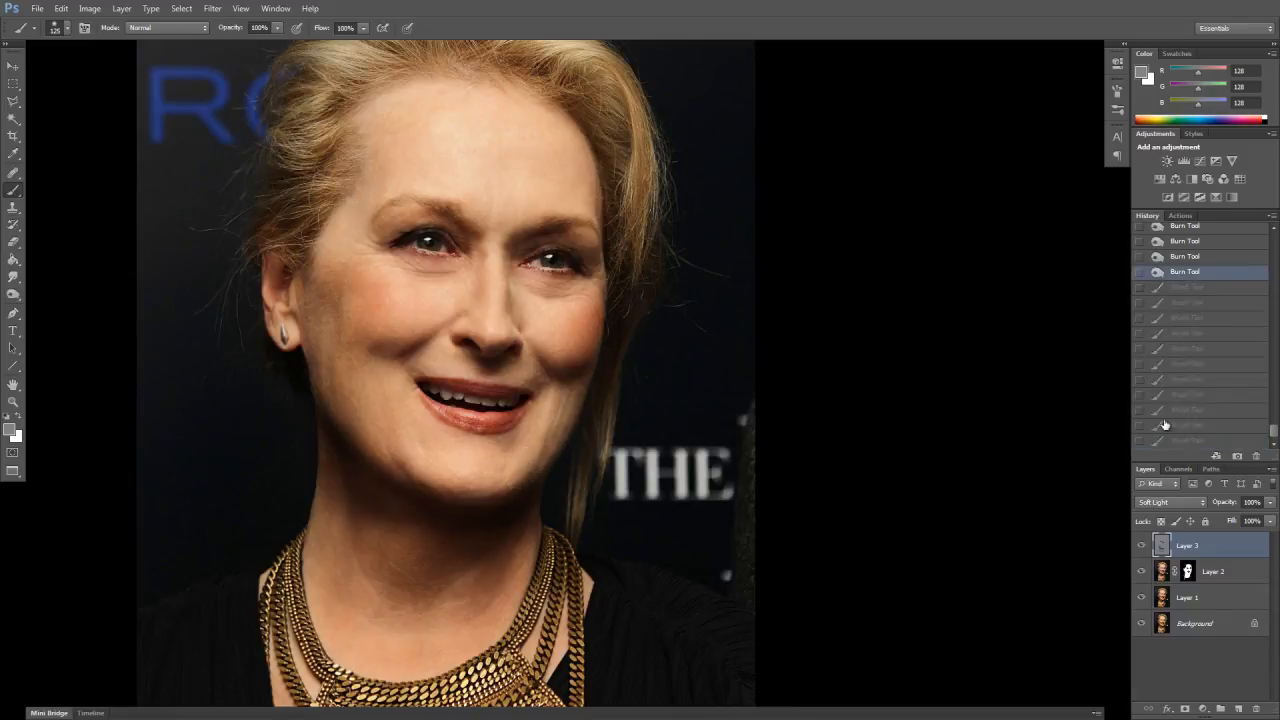
click(1165, 442)
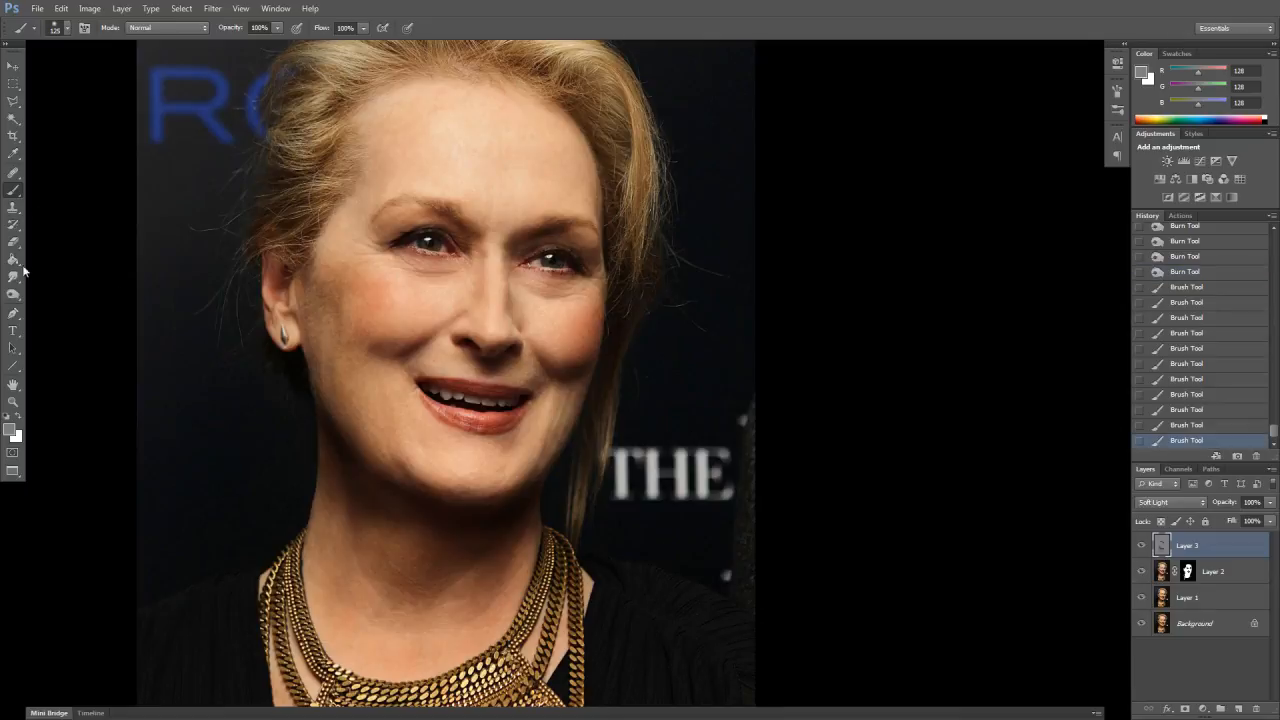
Burn a few small touches back in just under the left jawline on Layer 3 with the brush at 70
click(19, 296)
click(351, 451)
click(371, 460)
click(371, 463)
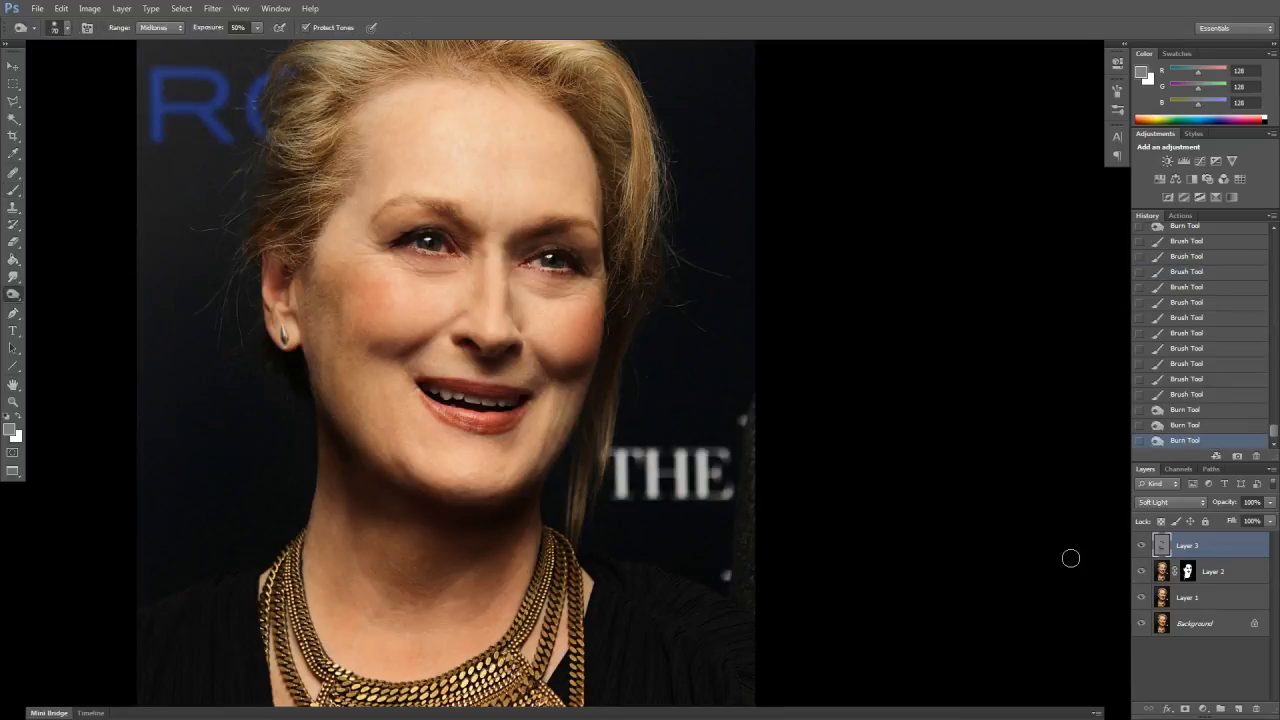
click(364, 462)
Toggle Layer 3's visibility to review the refined jawline shading
click(1141, 546)
click(1142, 546)
click(1142, 546)
click(1142, 546)
click(1140, 546)
click(1140, 546)
Burn the left side of the neck and the skin beside and between the necklace chains, reducing the brush to 40
mouse_move(323, 516)
mouse_down()
mouse_move(313, 639)
mouse_move(328, 650)
mouse_up()
drag(314, 585, 372, 602)
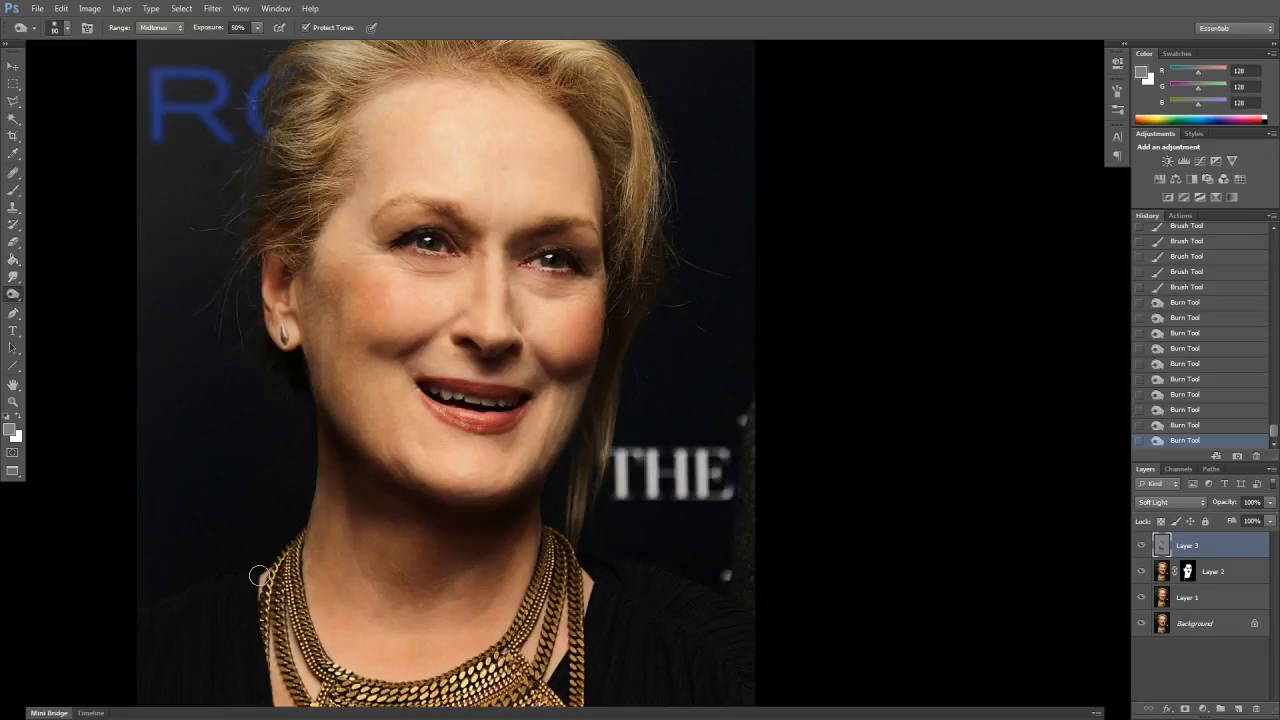
mouse_move(267, 578)
mouse_down()
mouse_move(276, 637)
mouse_move(327, 532)
mouse_up()
drag(276, 635, 282, 627)
mouse_move(283, 626)
mouse_down()
mouse_move(272, 568)
mouse_move(290, 624)
mouse_up()
drag(301, 576, 309, 602)
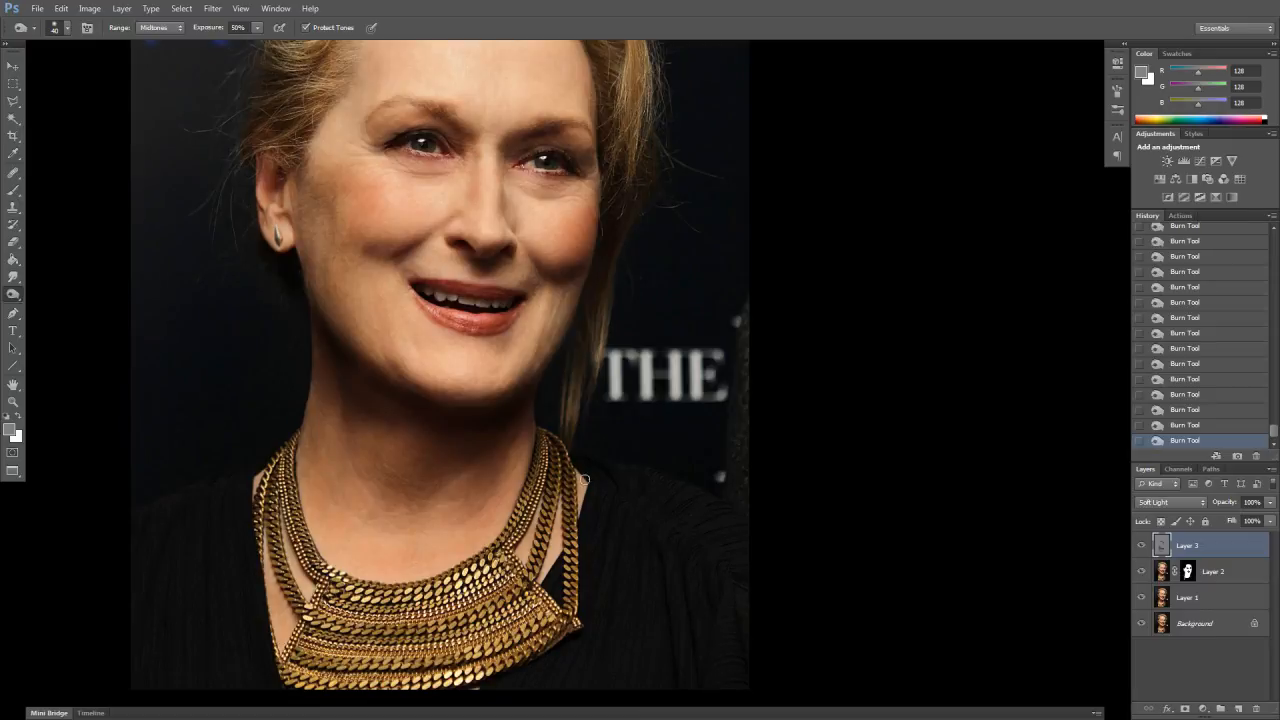
mouse_move(636, 425)
mouse_down()
mouse_move(591, 543)
mouse_move(600, 534)
mouse_up()
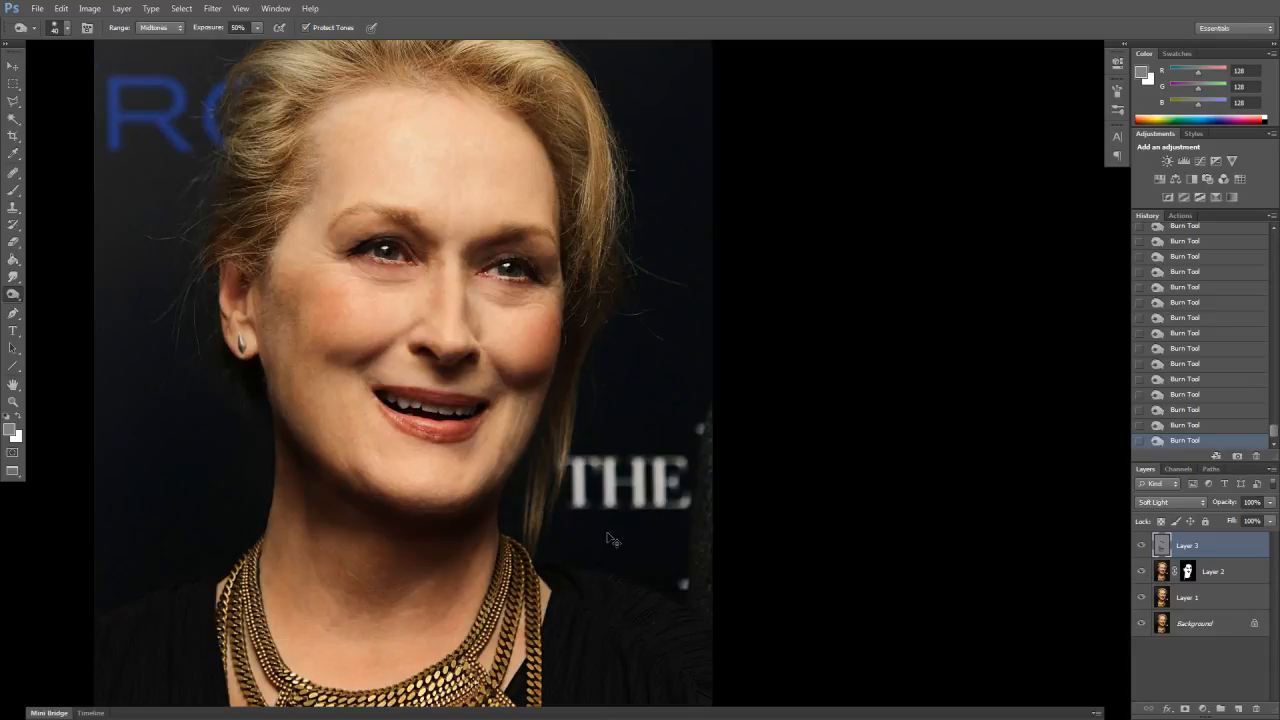
Fit the whole portrait in view and compare it with and without Layer 3's shading
key(ctrl+0)
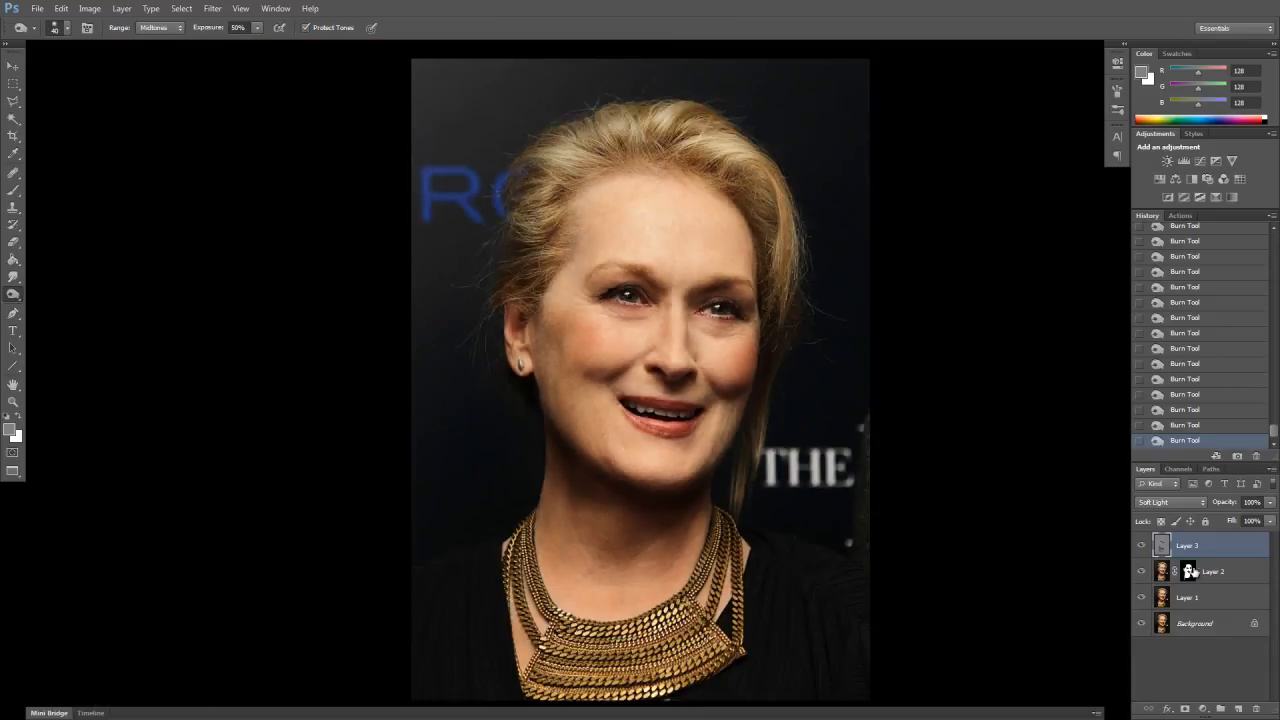
click(1143, 544)
click(1142, 544)
click(1141, 545)
click(1141, 545)
click(1141, 545)
click(1141, 545)
Brighten the bridge and tip of the nose on Layer 3 with the Dodge tool, Midtones at 50% exposure
key(ctrl+plus)
drag(741, 387, 442, 376)
key(ctrl+plus)
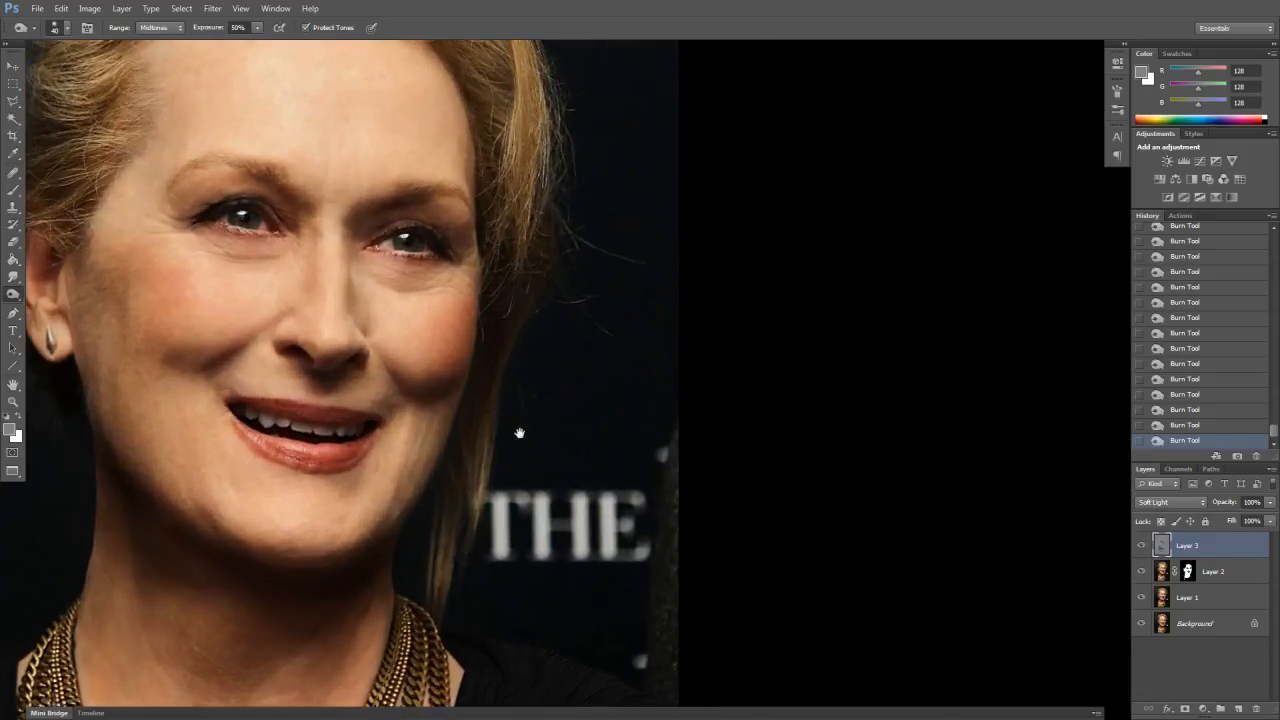
drag(519, 440, 603, 480)
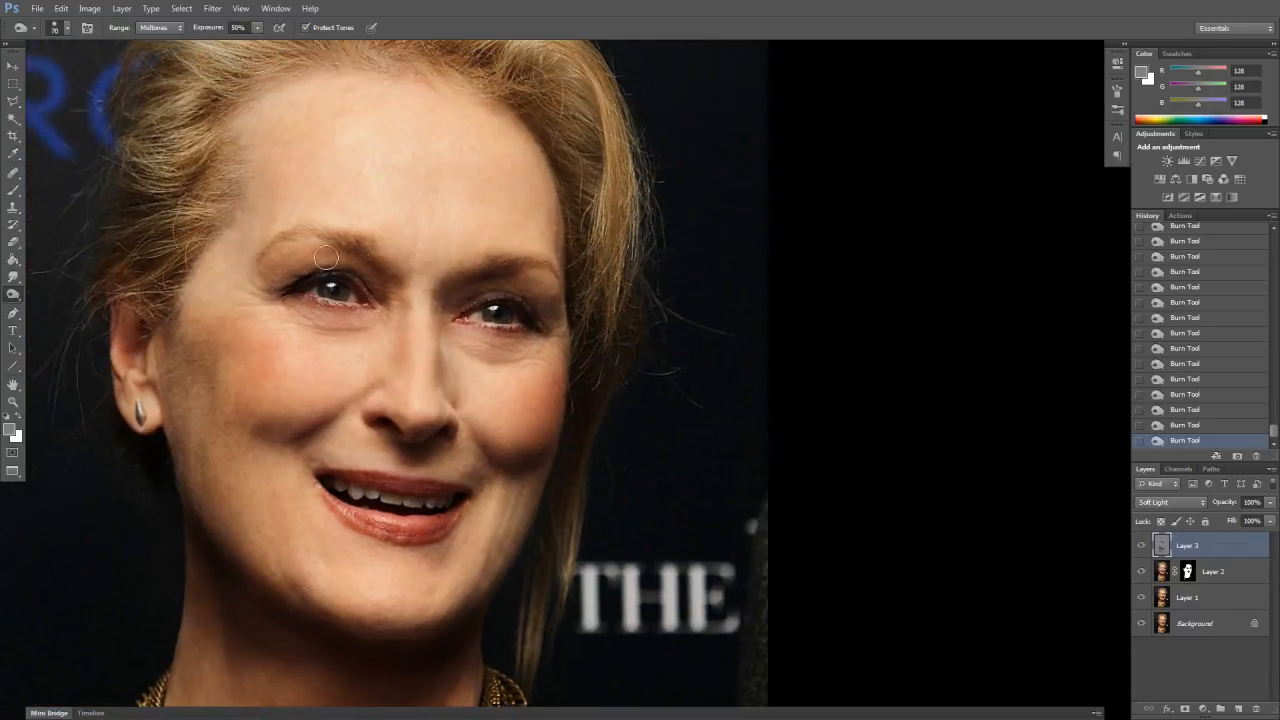
click(12, 293)
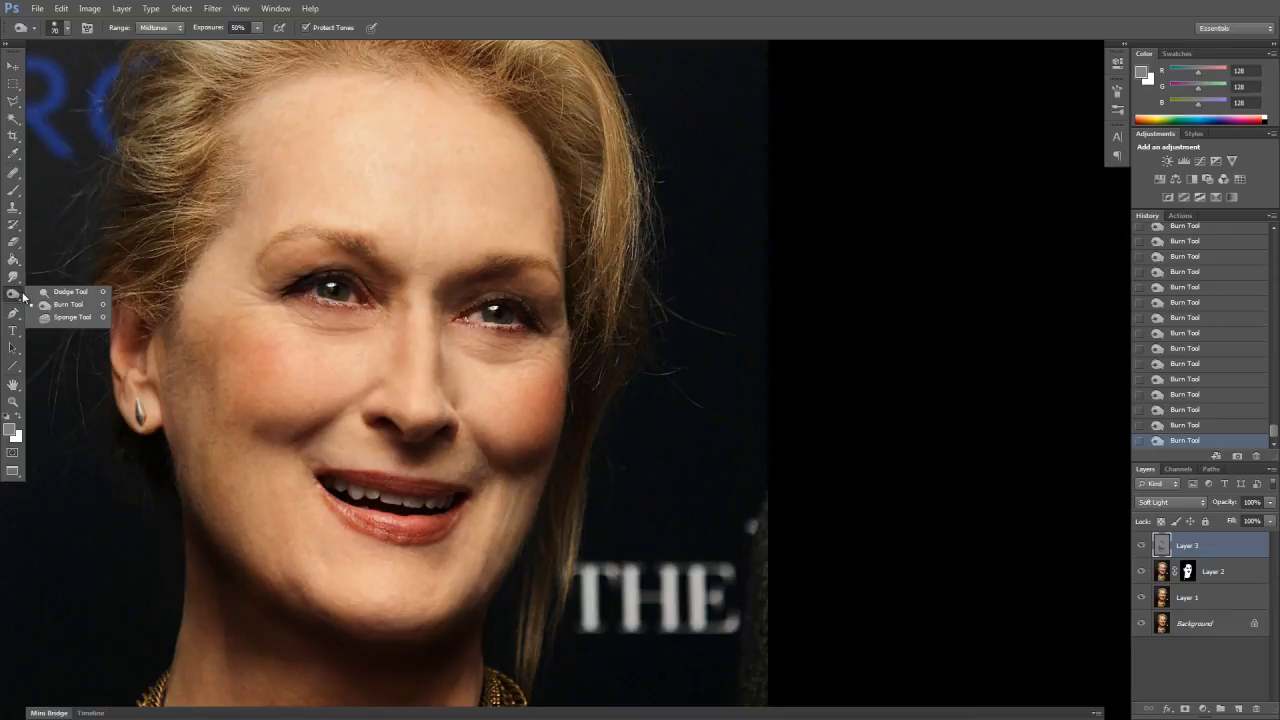
click(64, 291)
click(247, 28)
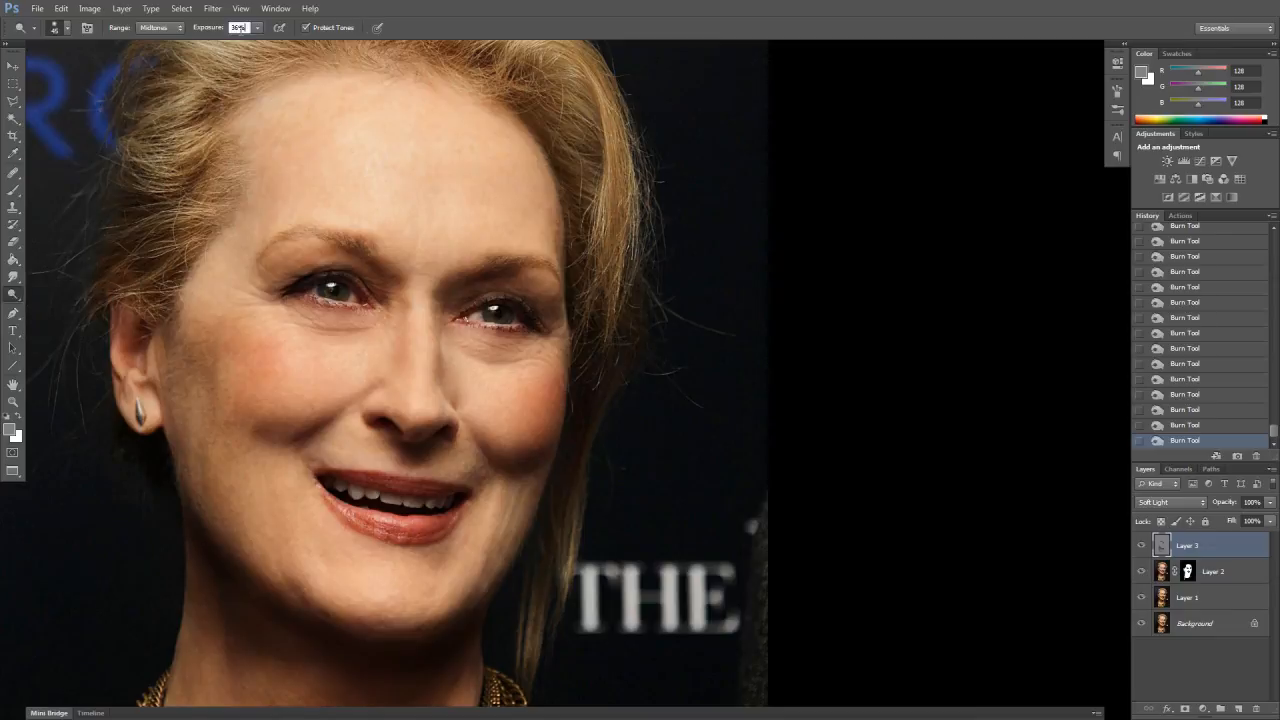
text(50)
key(Return)
drag(425, 309, 421, 443)
mouse_move(423, 365)
mouse_down()
mouse_move(421, 437)
mouse_move(433, 417)
mouse_up()
click(433, 417)
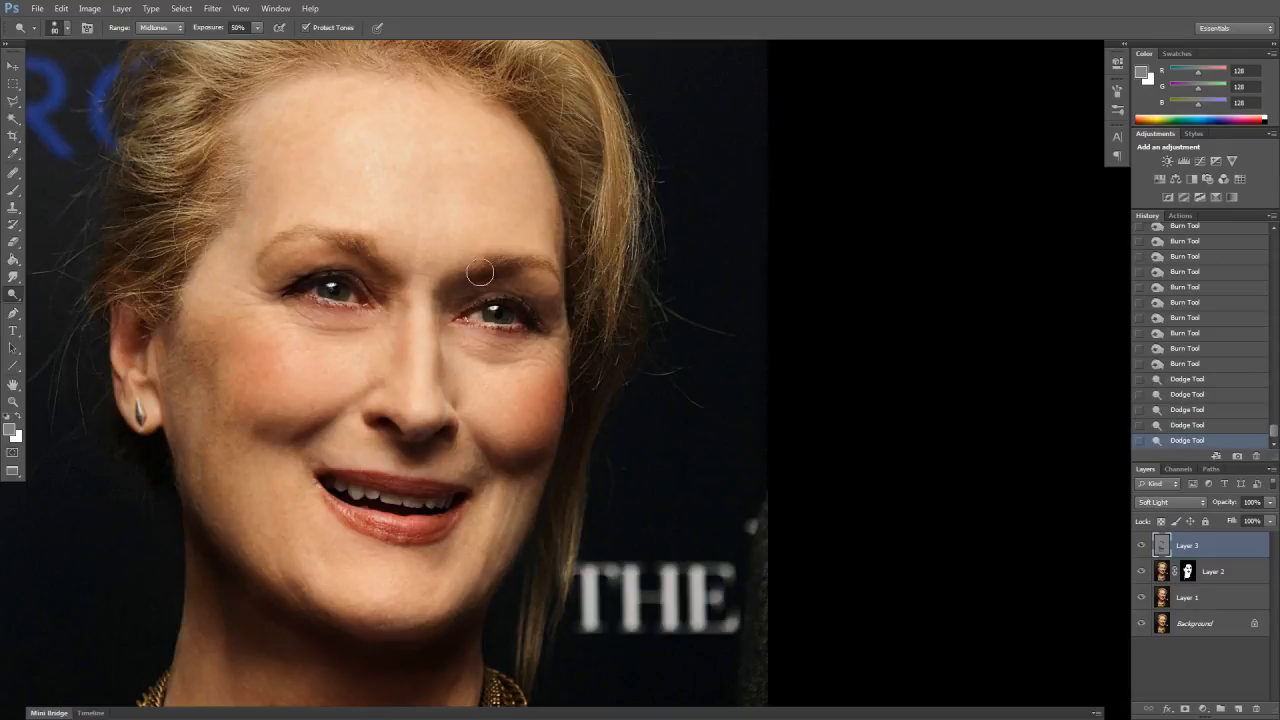
Dodge both cheeks and the right side of the lower face on Layer 3 with an enlarged brush
drag(466, 386, 569, 398)
drag(569, 398, 512, 428)
key(bracketright)
key(bracketright)
mouse_move(312, 371)
mouse_down()
mouse_move(280, 364)
mouse_move(291, 379)
mouse_move(249, 407)
mouse_move(333, 432)
mouse_up()
drag(551, 423, 555, 387)
drag(494, 501, 526, 499)
Compare the face with and without the dodged highlights by toggling Layer 3, and reduce the Dodge brush to 150
click(1141, 546)
click(1140, 546)
click(1141, 546)
click(1141, 546)
click(1142, 546)
click(1143, 547)
key(bracketleft)
key(bracketleft)
key(bracketleft)
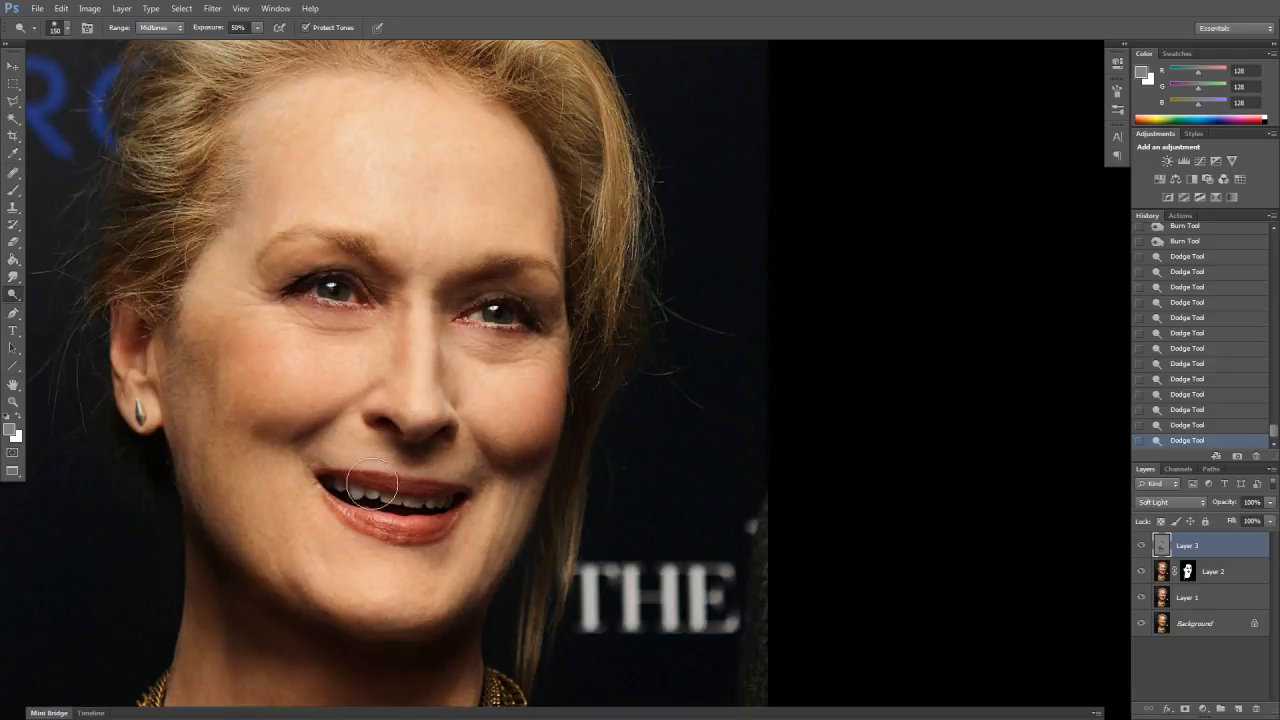
Dodge the center of the lower lip on Layer 3 with the brush reduced to 25
key(bracketleft)
click(372, 521)
click(417, 527)
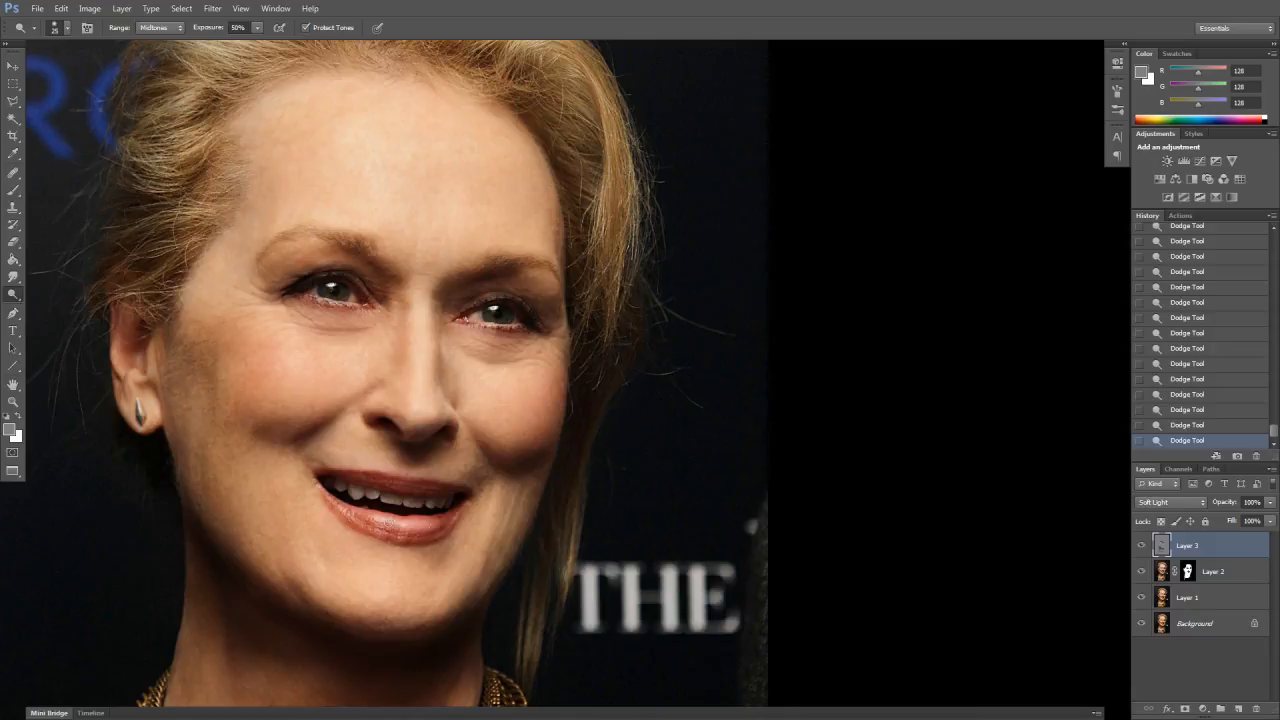
Paint gray over the lower part of the lower lip on Layer 3 with the Brush tool at 100% opacity
key(ctrl+plus)
key(ctrl+plus)
key(ctrl+plus)
mouse_move(345, 500)
mouse_down()
mouse_move(646, 420)
mouse_move(655, 350)
mouse_move(708, 287)
mouse_up()
drag(610, 389, 690, 334)
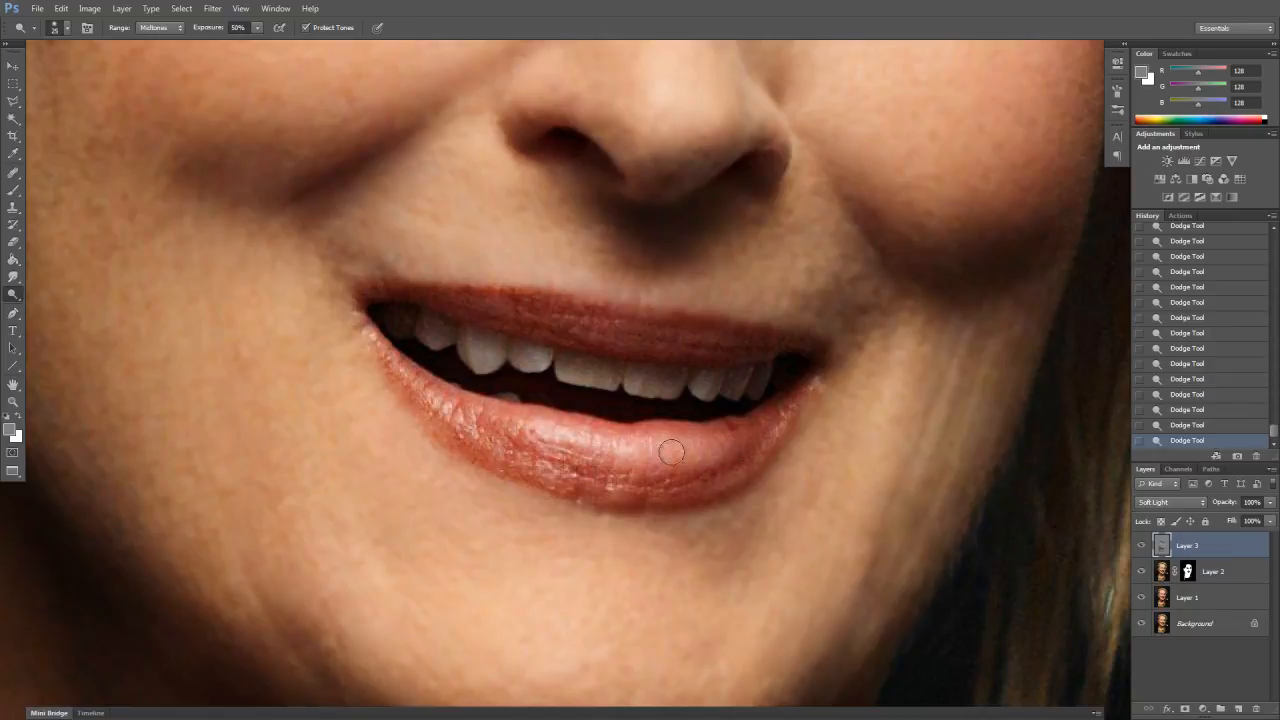
click(13, 190)
right_click(658, 410)
click(697, 437)
mouse_move(589, 500)
mouse_down()
mouse_move(696, 502)
mouse_move(672, 488)
mouse_move(764, 471)
mouse_up()
mouse_move(657, 484)
mouse_down()
mouse_move(754, 468)
mouse_move(714, 478)
mouse_up()
mouse_move(704, 482)
mouse_down()
mouse_move(644, 492)
mouse_move(774, 464)
mouse_move(720, 492)
mouse_up()
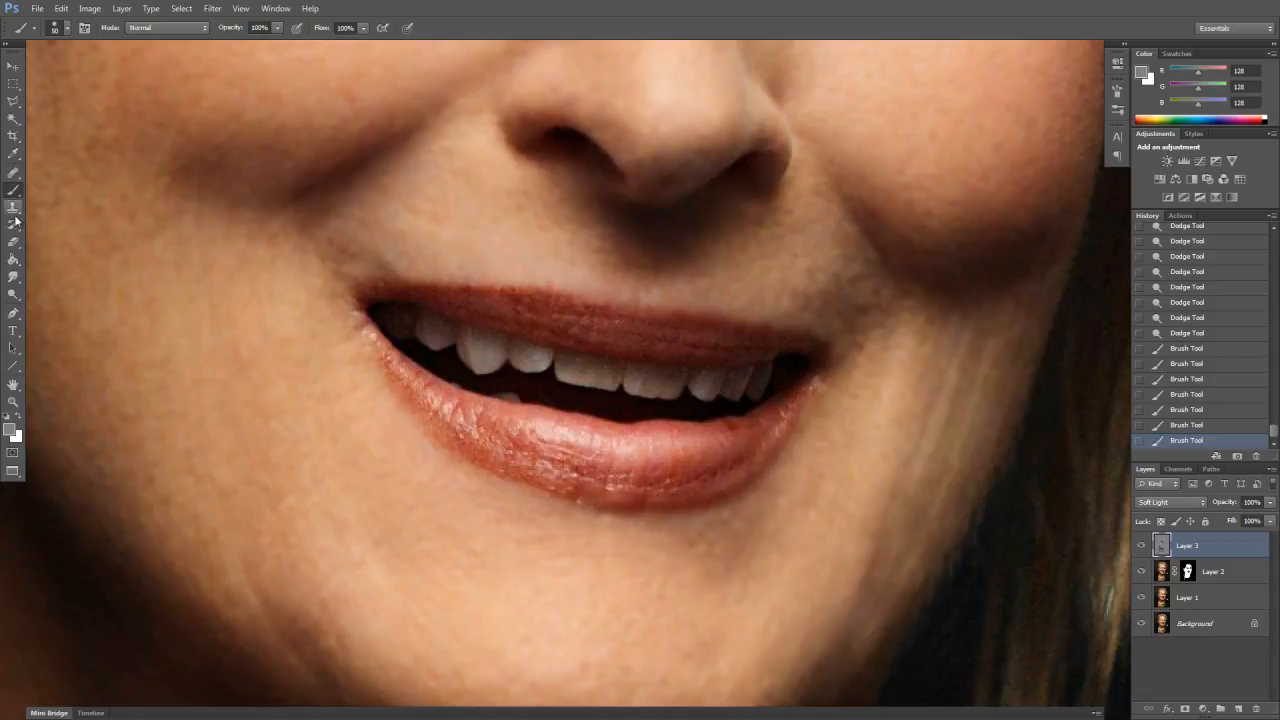
Darken the right and central lower edge of the lower lip with a small Burn brush, Midtones at 50% exposure
click(12, 278)
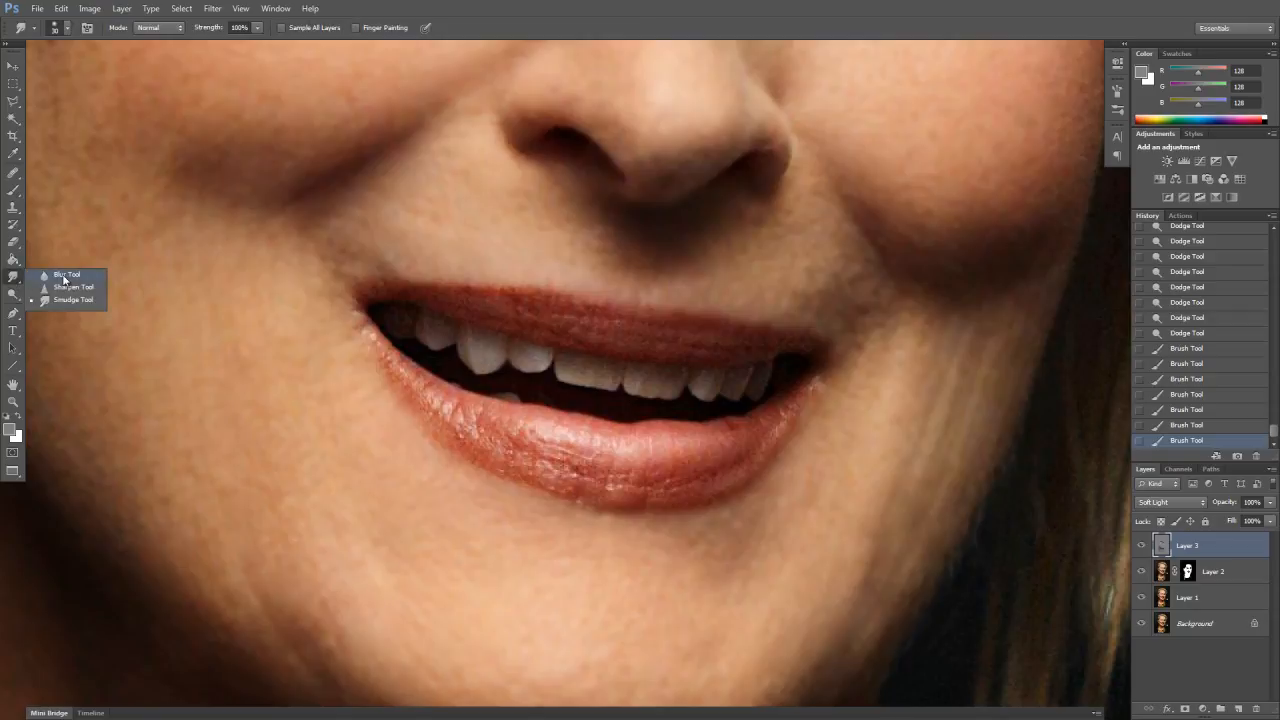
click(64, 277)
click(12, 295)
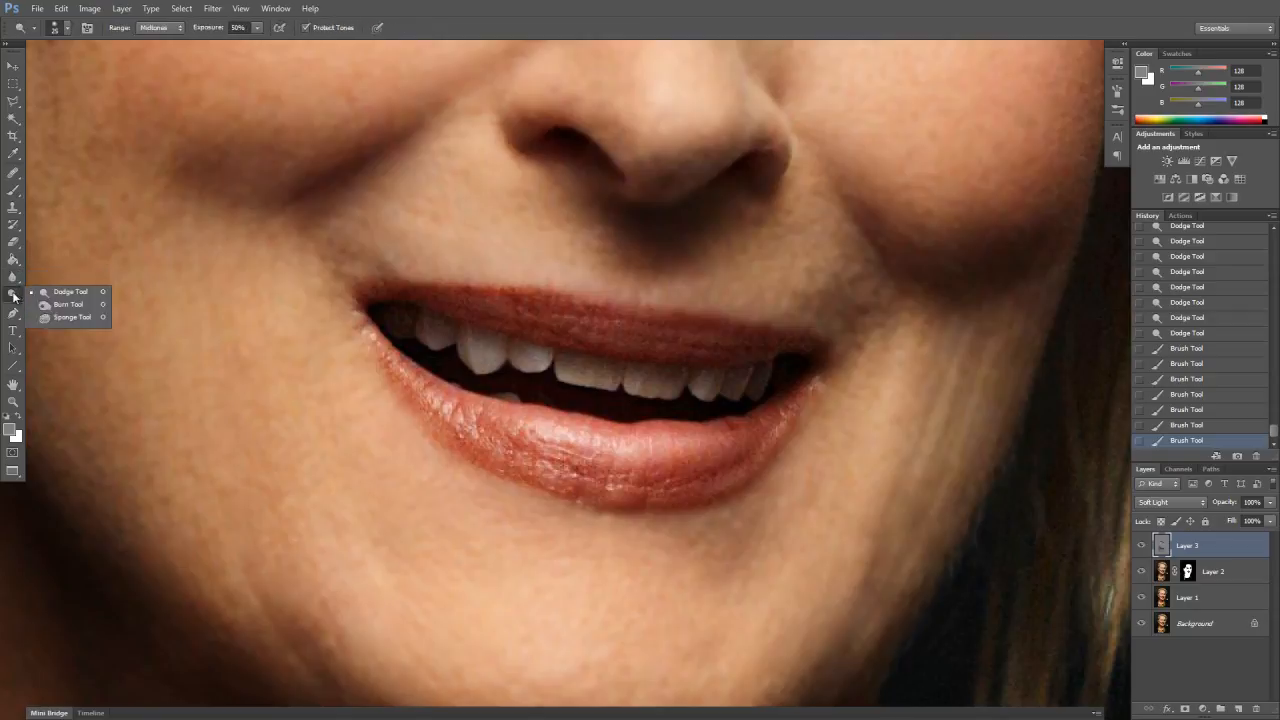
click(48, 308)
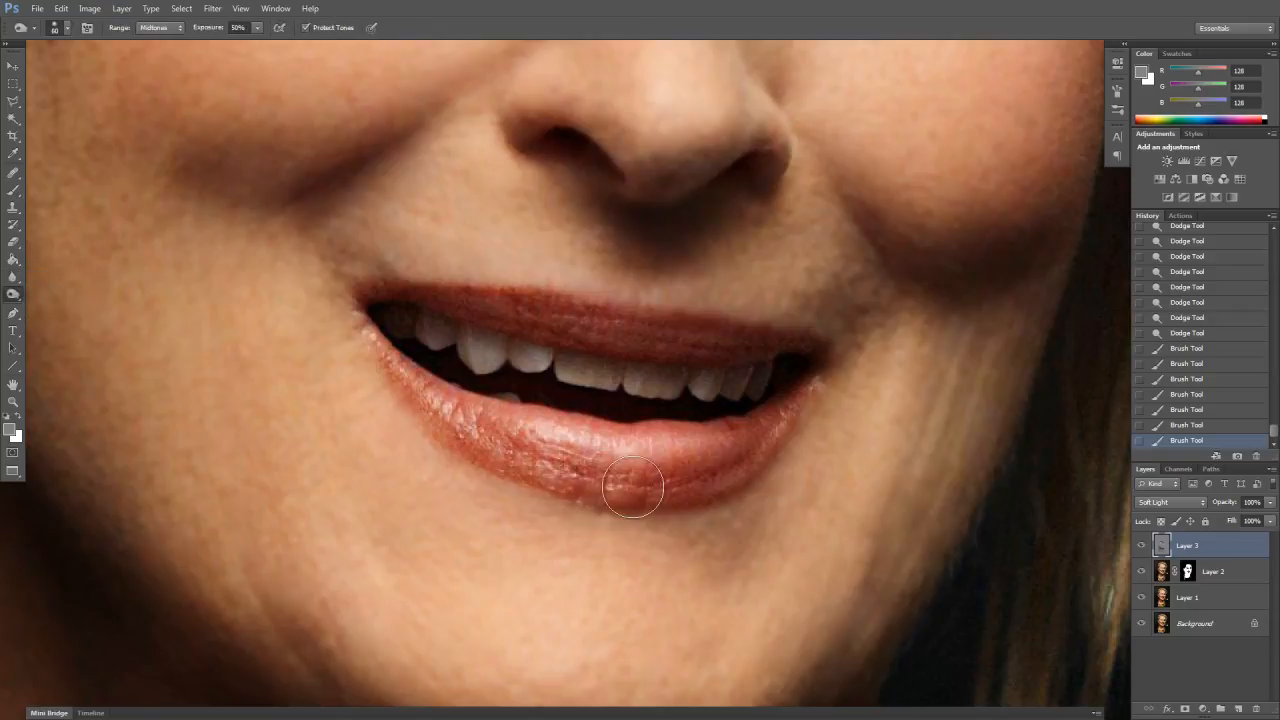
key(bracketleft)
key(bracketleft)
key(bracketleft)
key(bracketleft)
key(bracketleft)
mouse_move(791, 409)
mouse_down()
mouse_move(732, 475)
mouse_move(688, 493)
mouse_up()
mouse_move(770, 454)
mouse_down()
mouse_move(676, 500)
mouse_move(716, 486)
mouse_up()
mouse_move(716, 486)
mouse_down()
mouse_move(728, 484)
mouse_move(628, 498)
mouse_move(702, 504)
mouse_up()
drag(556, 482, 540, 476)
mouse_move(540, 476)
mouse_down()
mouse_move(618, 496)
mouse_move(517, 470)
mouse_move(679, 491)
mouse_up()
Burn the left side and bottom center of the lower lip with the brush enlarged to 25
key(bracketright)
key(bracketright)
mouse_move(584, 488)
mouse_down()
mouse_move(430, 412)
mouse_move(452, 429)
mouse_up()
drag(516, 467, 531, 456)
drag(674, 498, 622, 480)
drag(622, 480, 660, 484)
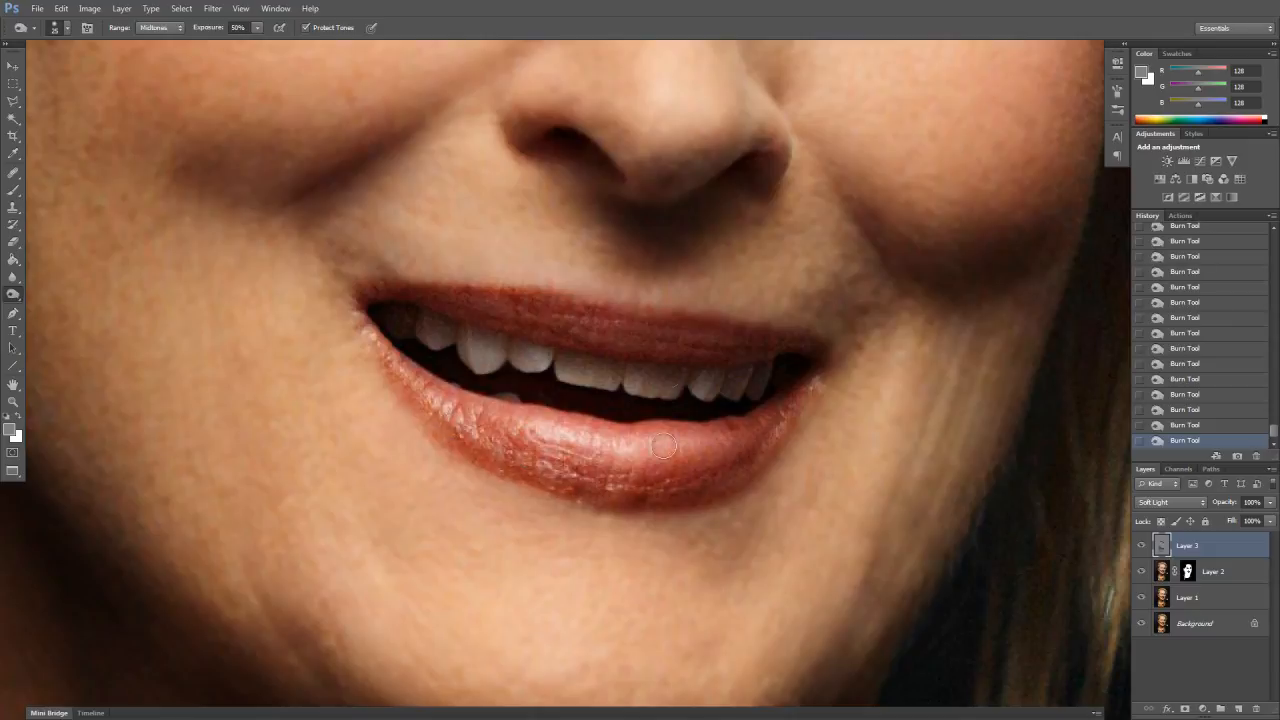
Compare the mouth with and without Layer 3's lip shading
click(1141, 546)
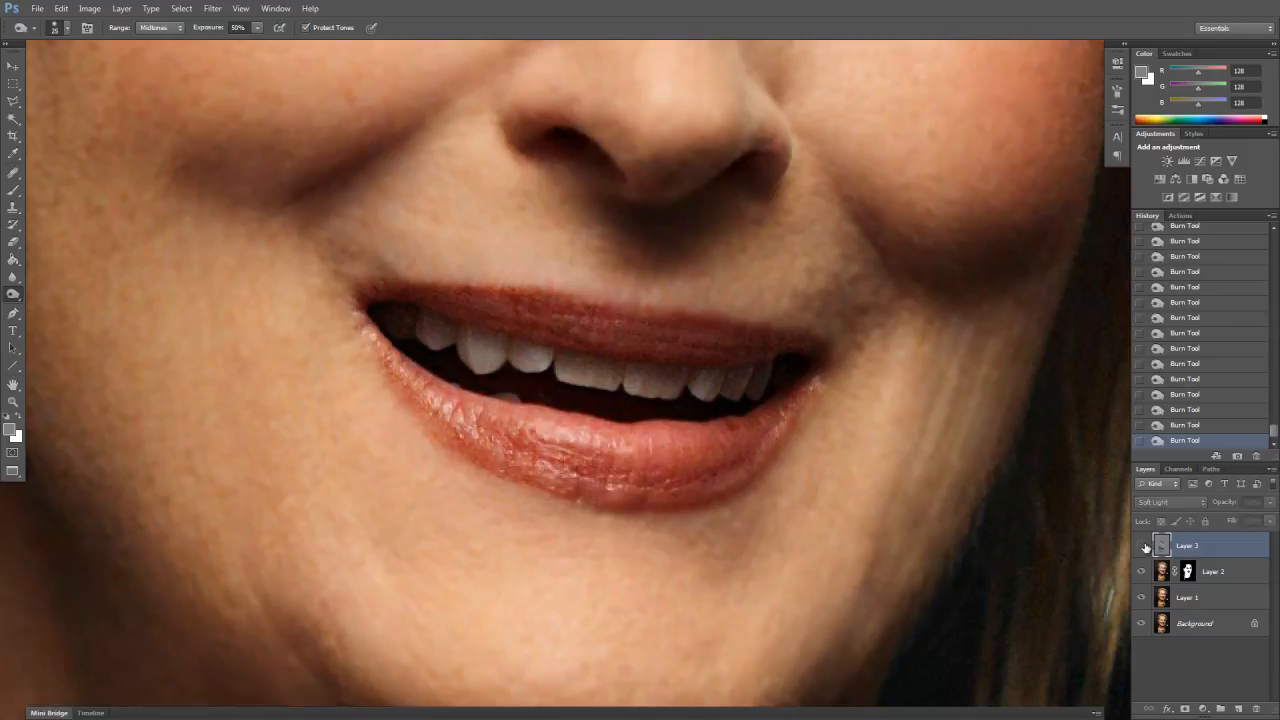
click(1141, 546)
click(1141, 546)
click(1141, 546)
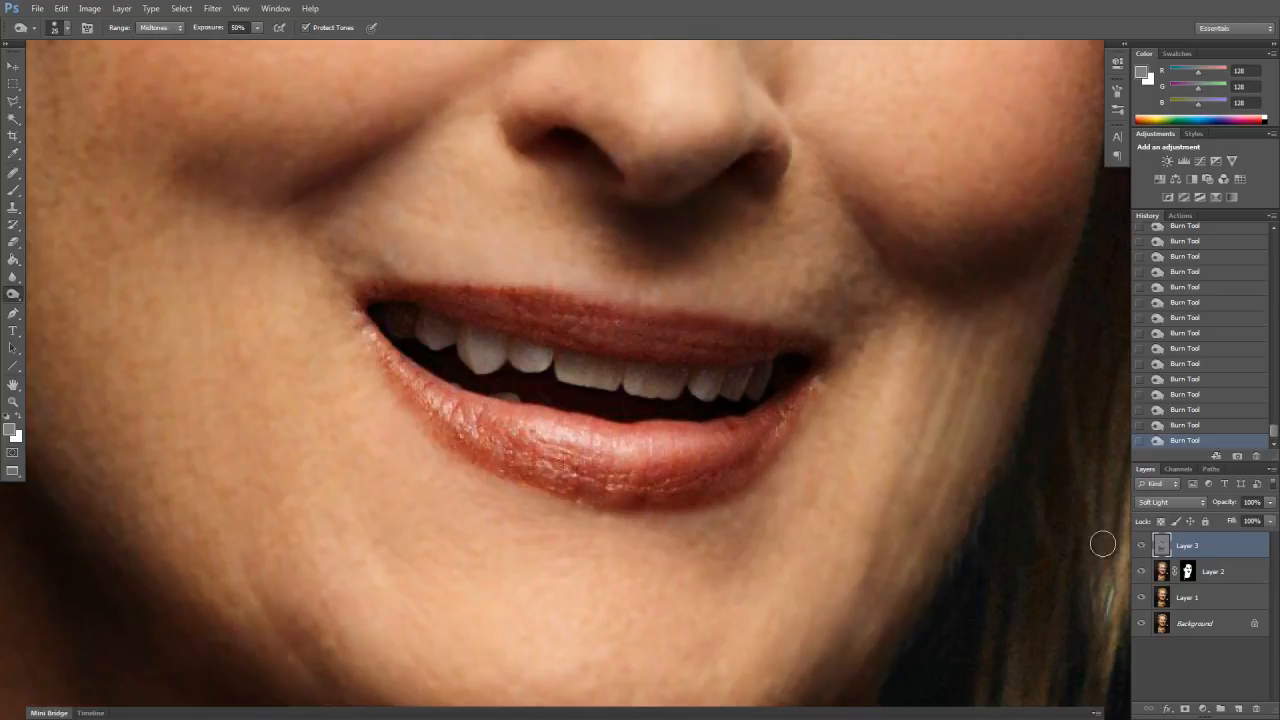
Burn the upper lip on Layer 3 with a brush size of 25
key(bracketleft)
key(bracketleft)
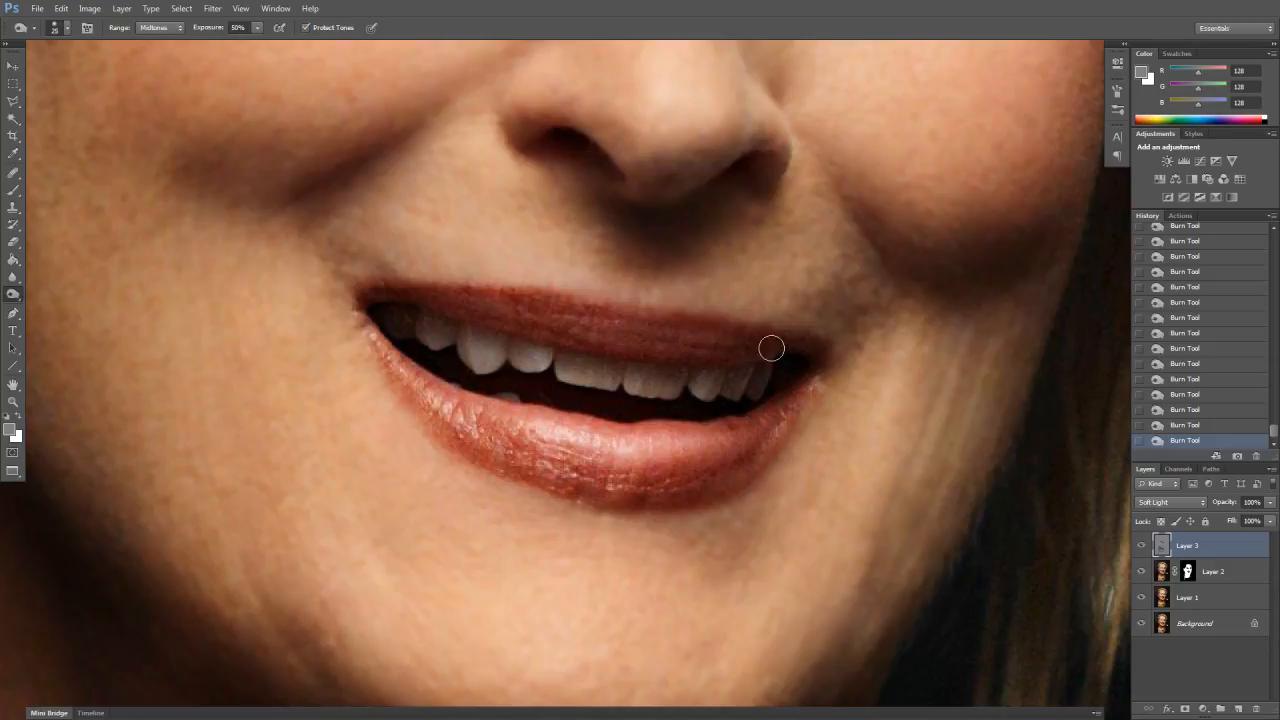
key(bracketright)
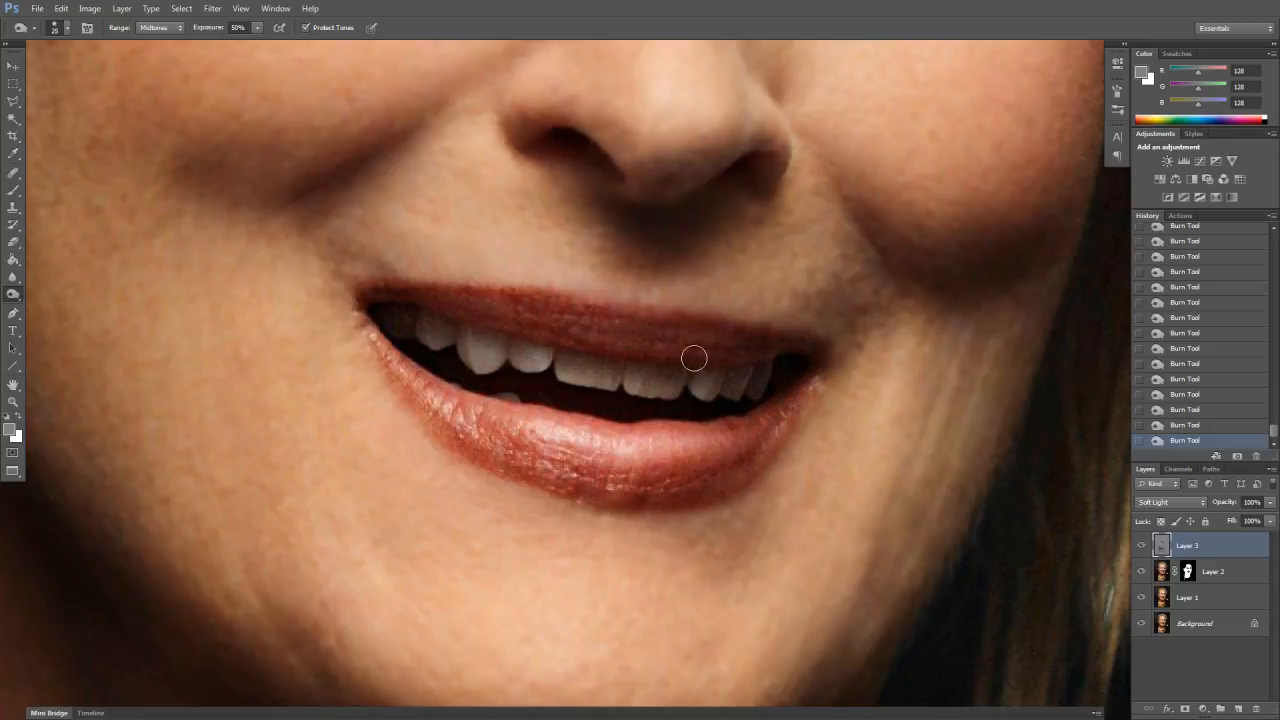
Compare Layer 3's shading on and off, both close up on the lips and on the whole portrait
click(1143, 547)
click(1141, 548)
key(ctrl+0)
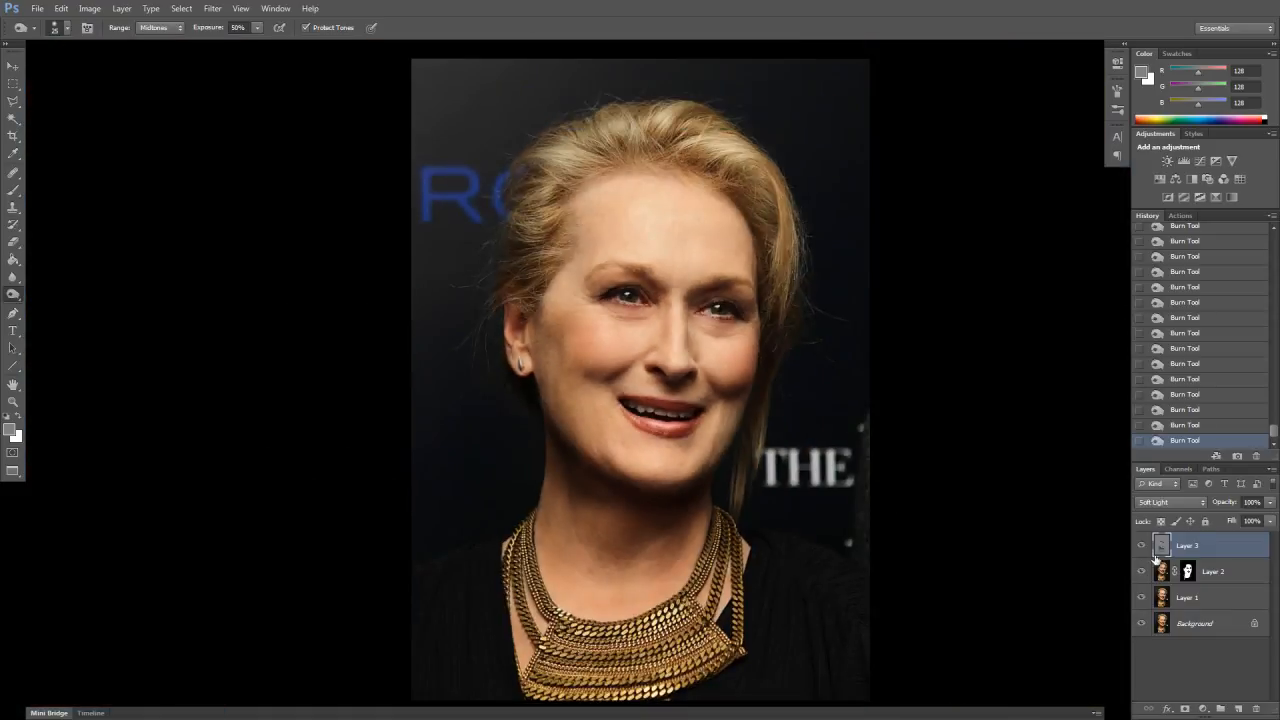
click(1143, 547)
click(1143, 547)
click(1143, 547)
click(1143, 547)
Paint gray over the right end of the upper lip and mouth corner on Layer 3 with the Brush tool
key(b)
drag(676, 406, 695, 410)
click(702, 407)
click(705, 408)
click(708, 409)
click(711, 410)
click(714, 411)
Check the softened mouth corner in the whole portrait by repeatedly hiding and showing Layer 3
click(1142, 546)
click(1142, 546)
click(1142, 546)
click(1142, 546)
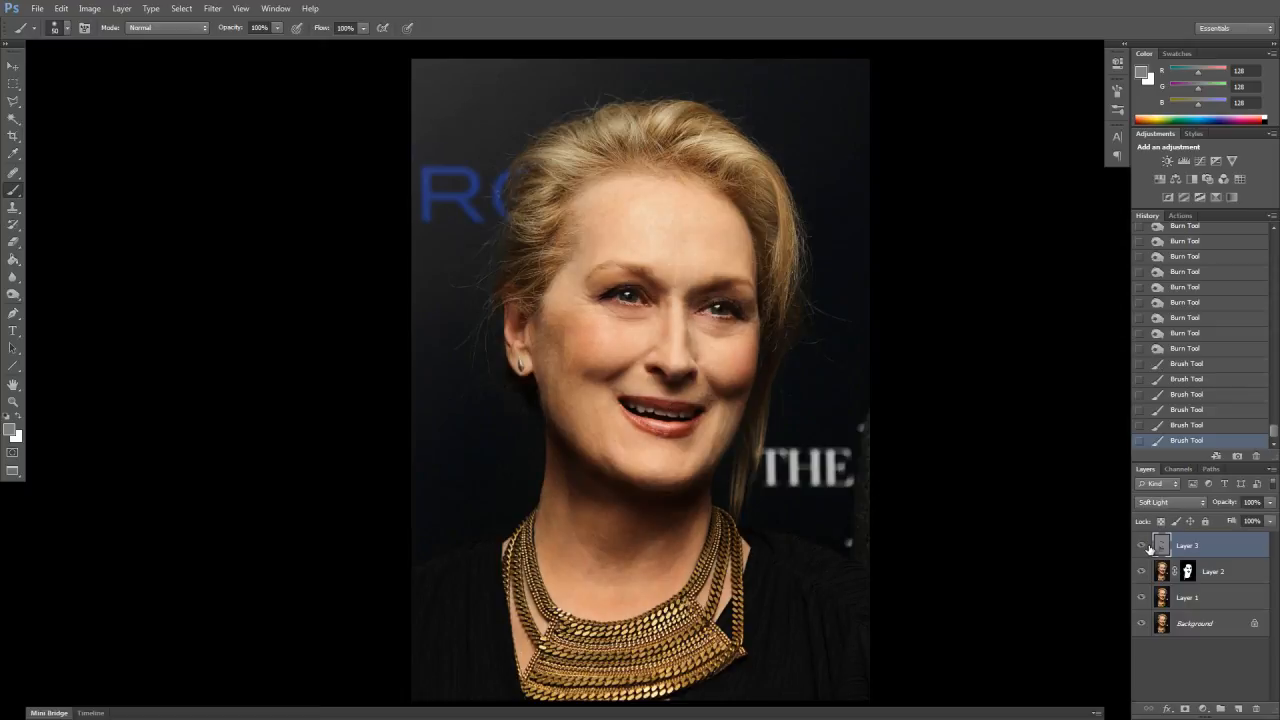
click(1142, 546)
click(1142, 546)
click(1142, 548)
click(1142, 548)
Try painting gray over the lower lip, and undo the last two brush strokes
drag(672, 428, 678, 428)
click(660, 424)
key(ctrl+plus)
key(ctrl+plus)
key(ctrl+plus)
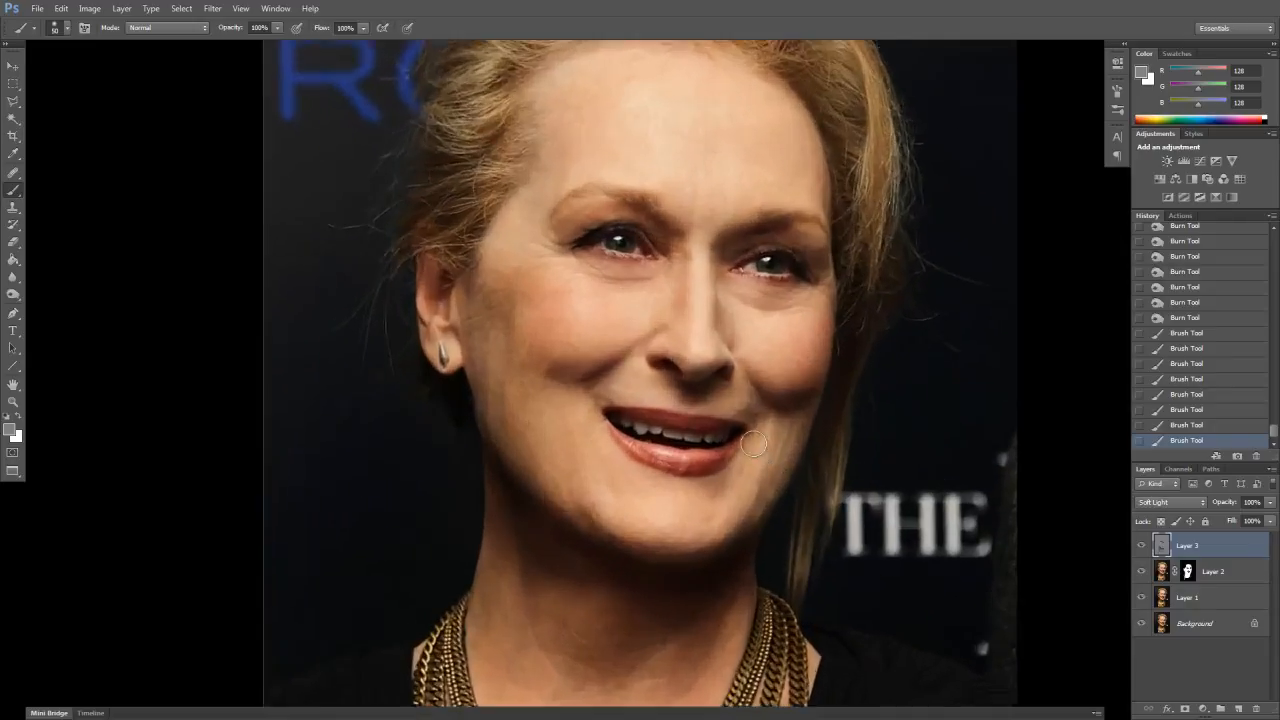
drag(1060, 516, 977, 398)
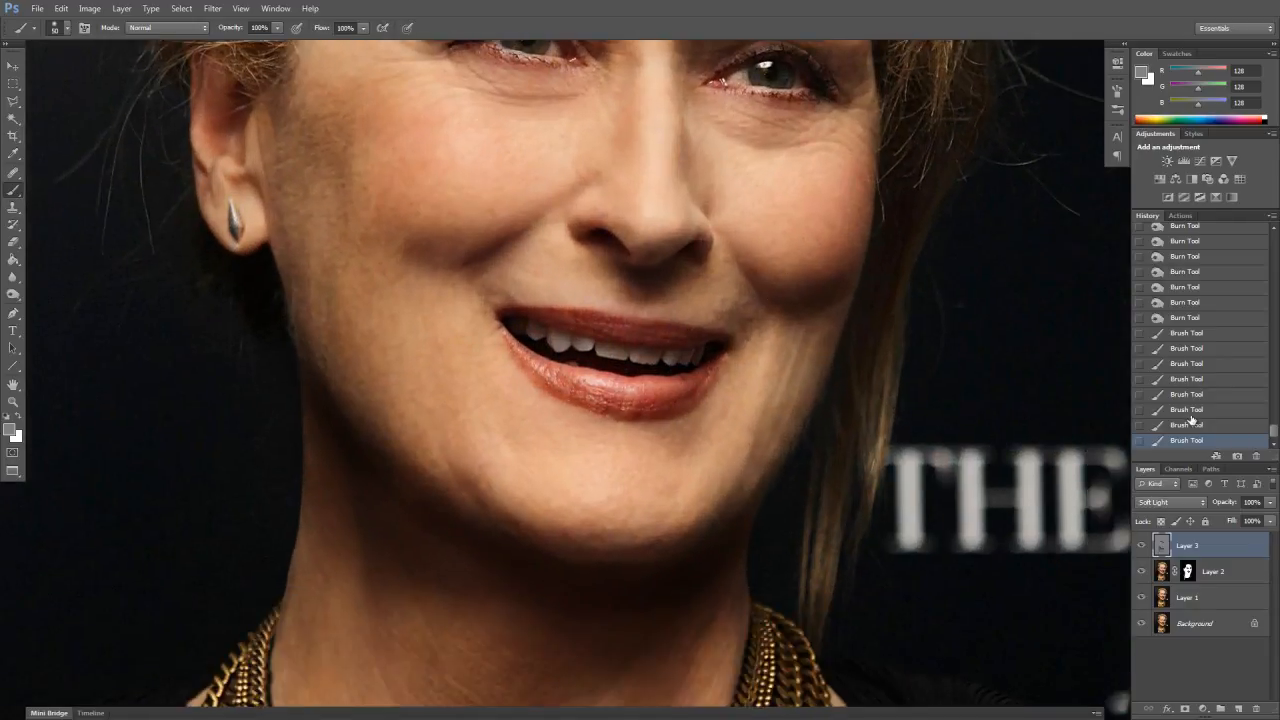
click(1194, 410)
Paint gray along the upper edge of the lower lip and Dodge its center at 50% exposure
drag(604, 366, 642, 369)
drag(621, 368, 682, 374)
drag(658, 376, 708, 370)
click(14, 294)
click(64, 292)
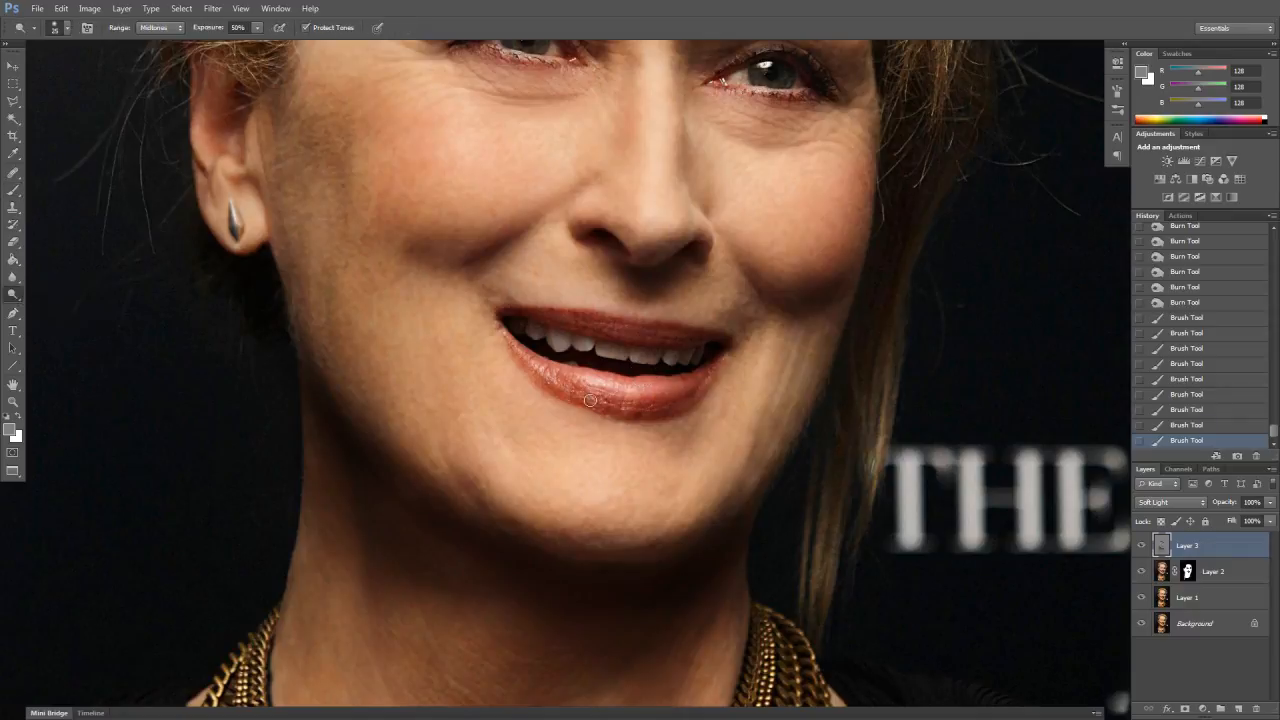
mouse_move(642, 396)
mouse_down()
mouse_move(680, 396)
mouse_move(651, 400)
mouse_up()
mouse_move(651, 398)
mouse_down()
mouse_move(671, 394)
mouse_move(602, 392)
mouse_up()
mouse_move(606, 391)
mouse_down()
mouse_move(594, 386)
mouse_move(635, 399)
mouse_up()
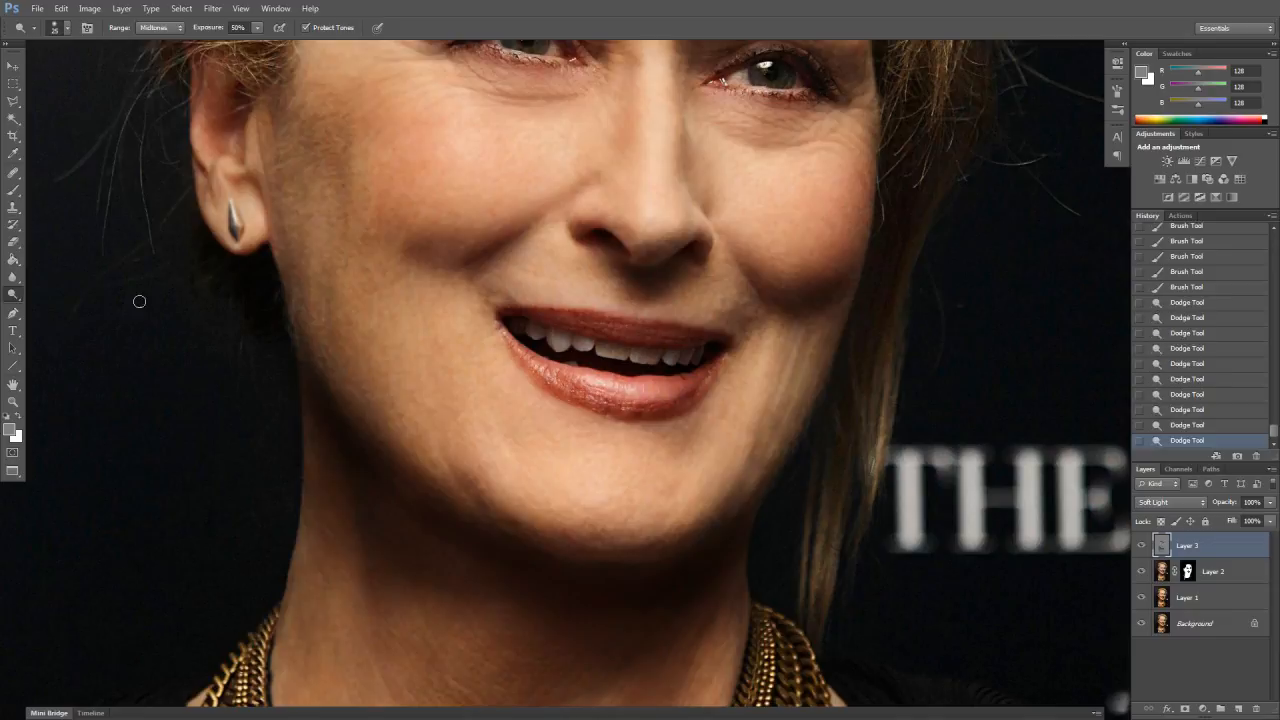
Tone down the lower lip's highlights with a gray Brush reduced to 30, and Dodge its center with a smaller brush
click(14, 190)
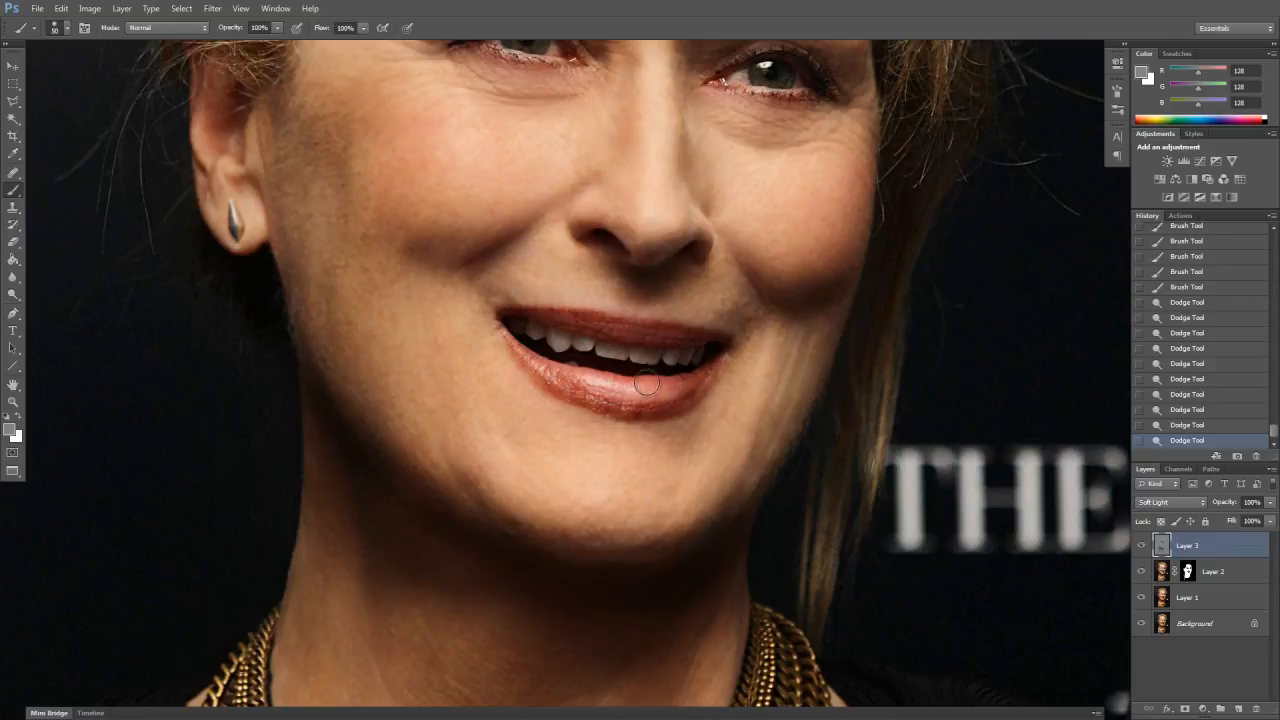
mouse_move(666, 389)
mouse_down()
mouse_move(635, 386)
mouse_move(675, 379)
mouse_up()
key([)
mouse_move(601, 367)
mouse_down()
mouse_move(663, 373)
mouse_move(576, 361)
mouse_move(634, 390)
mouse_up()
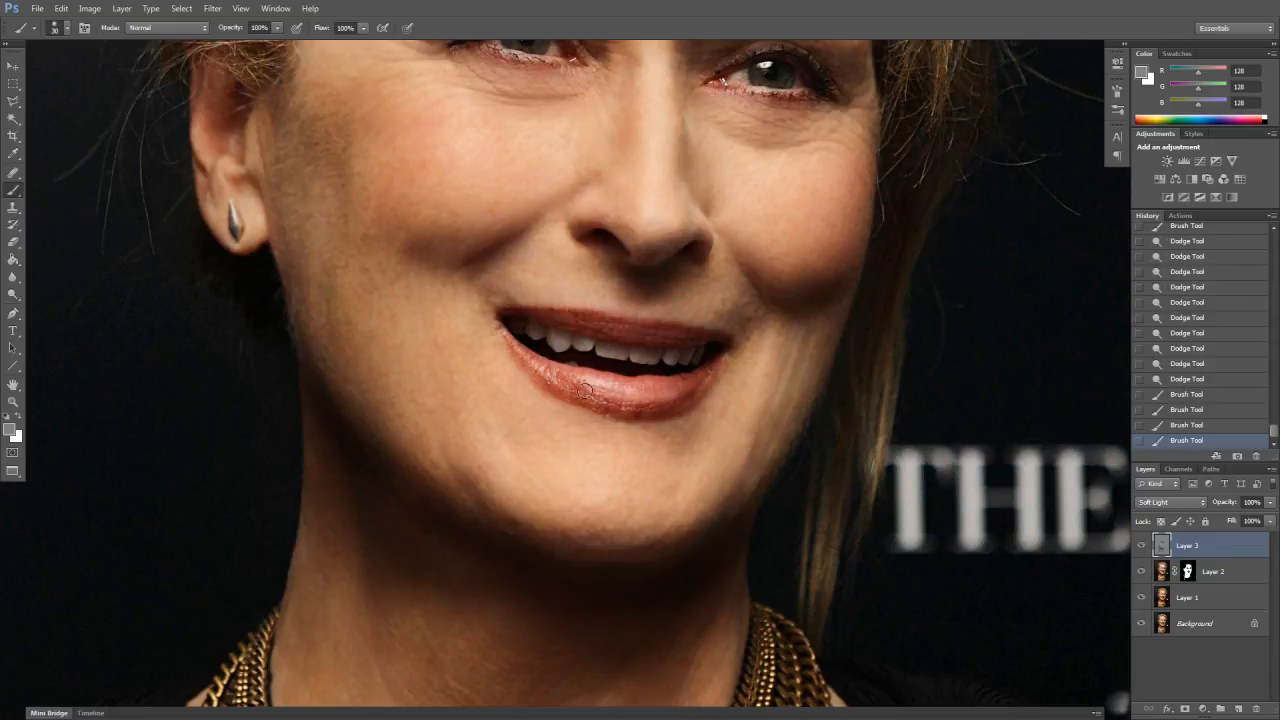
click(14, 292)
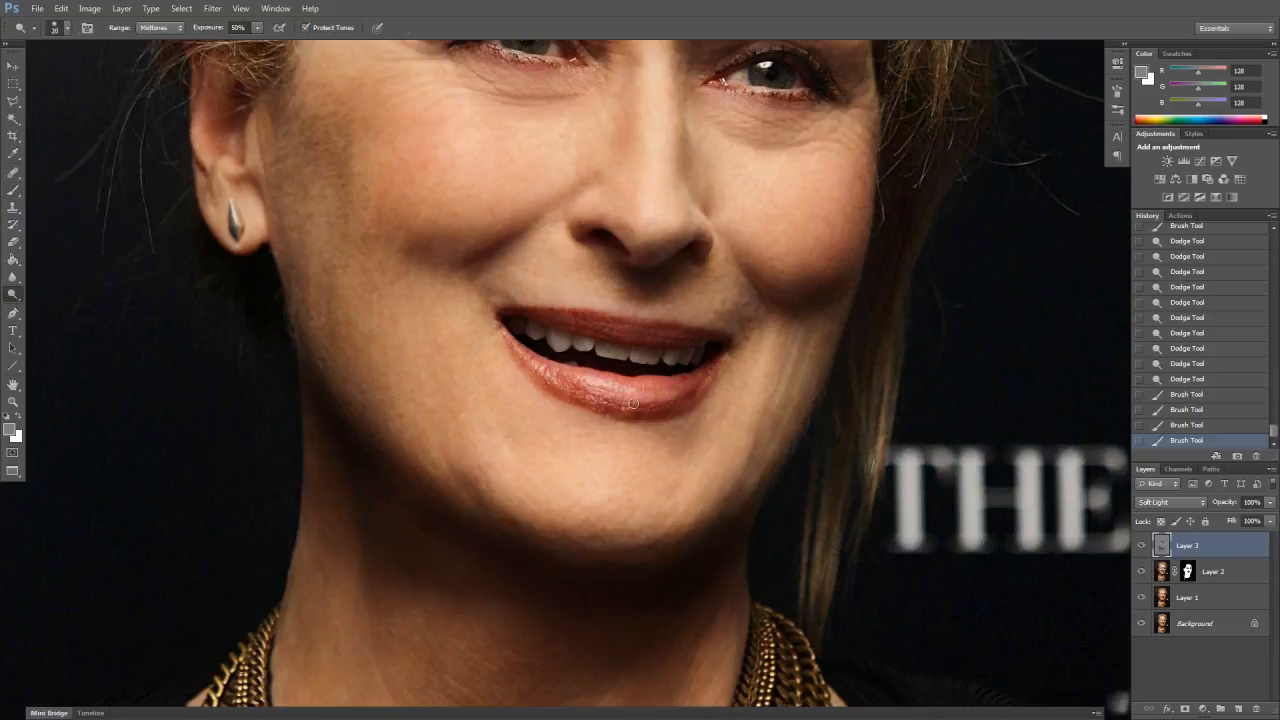
drag(676, 393, 637, 395)
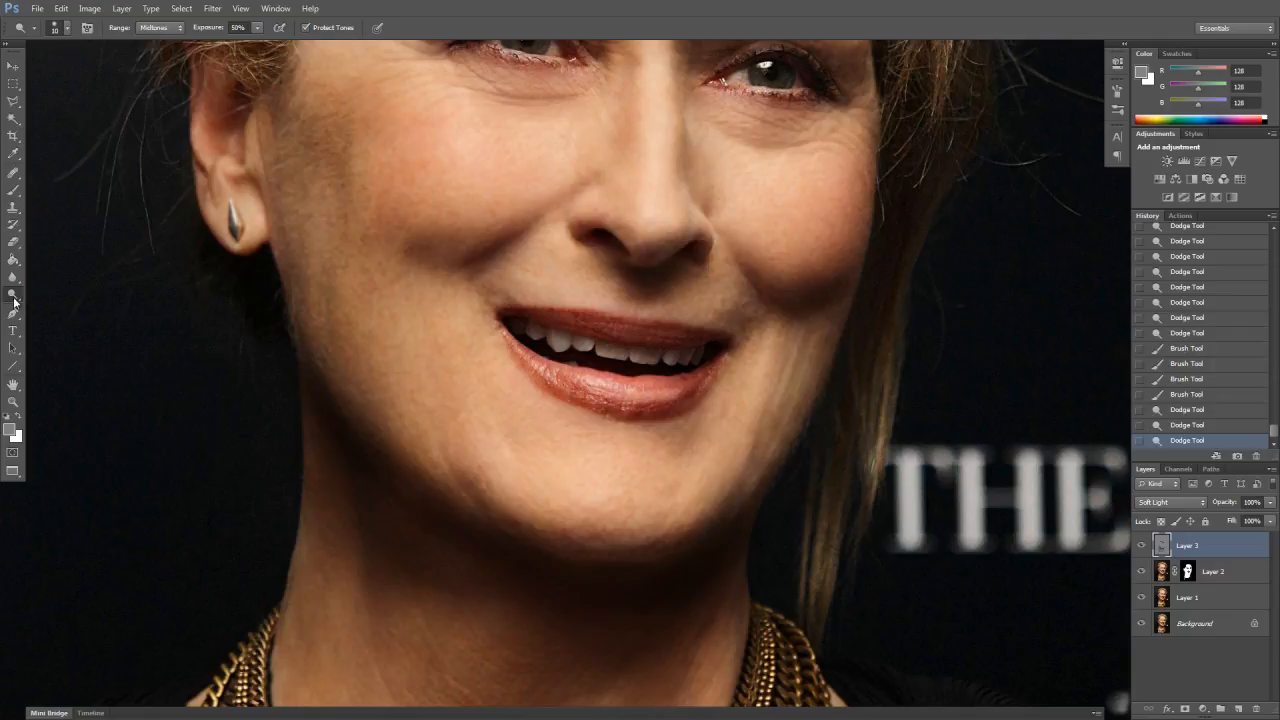
Burn the lower edge of the lower lip and soften the shading above it with gray Brush strokes
right_click(14, 300)
click(54, 308)
drag(649, 410, 603, 405)
drag(603, 405, 656, 404)
click(13, 190)
drag(676, 397, 657, 400)
mouse_move(654, 399)
mouse_down()
mouse_move(643, 398)
mouse_move(701, 392)
mouse_move(675, 390)
mouse_move(677, 407)
mouse_move(685, 400)
mouse_move(626, 403)
mouse_up()
click(653, 391)
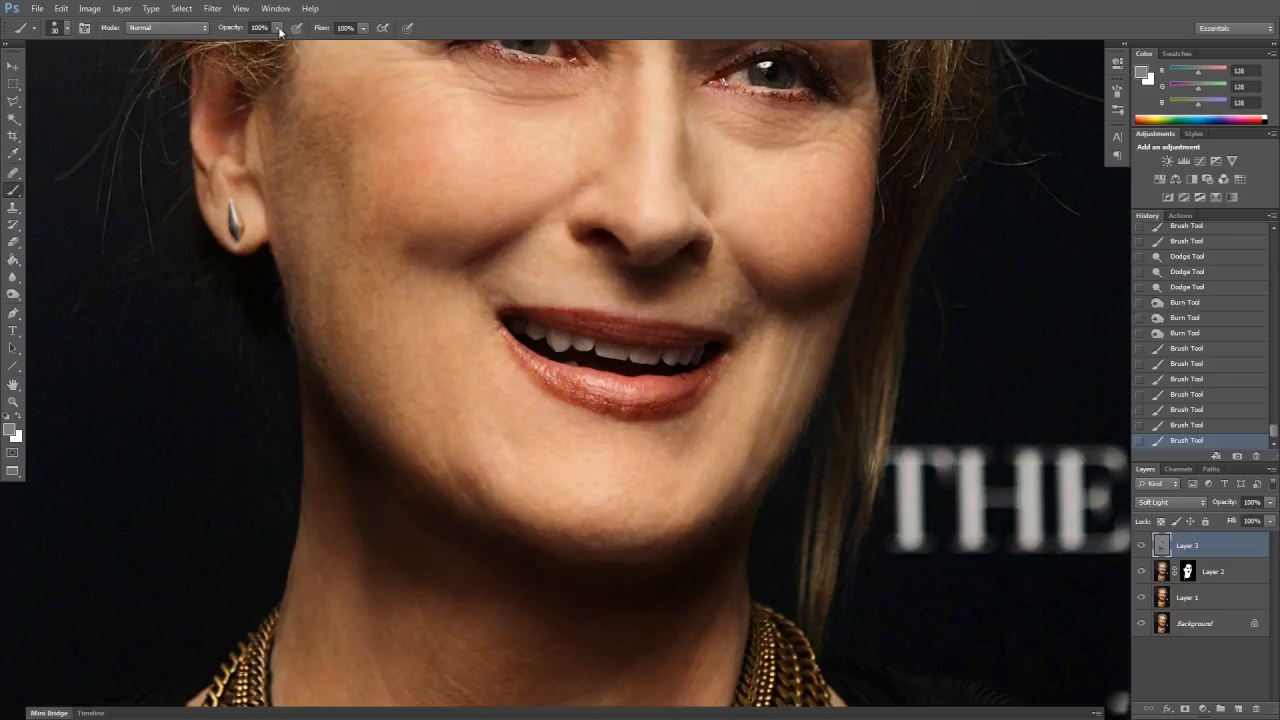
Compare the refined lips with and without Layer 3, and zoom out to the whole portrait
click(1142, 546)
click(1142, 546)
key(ctrl+minus)
key(ctrl+minus)
key(ctrl+minus)
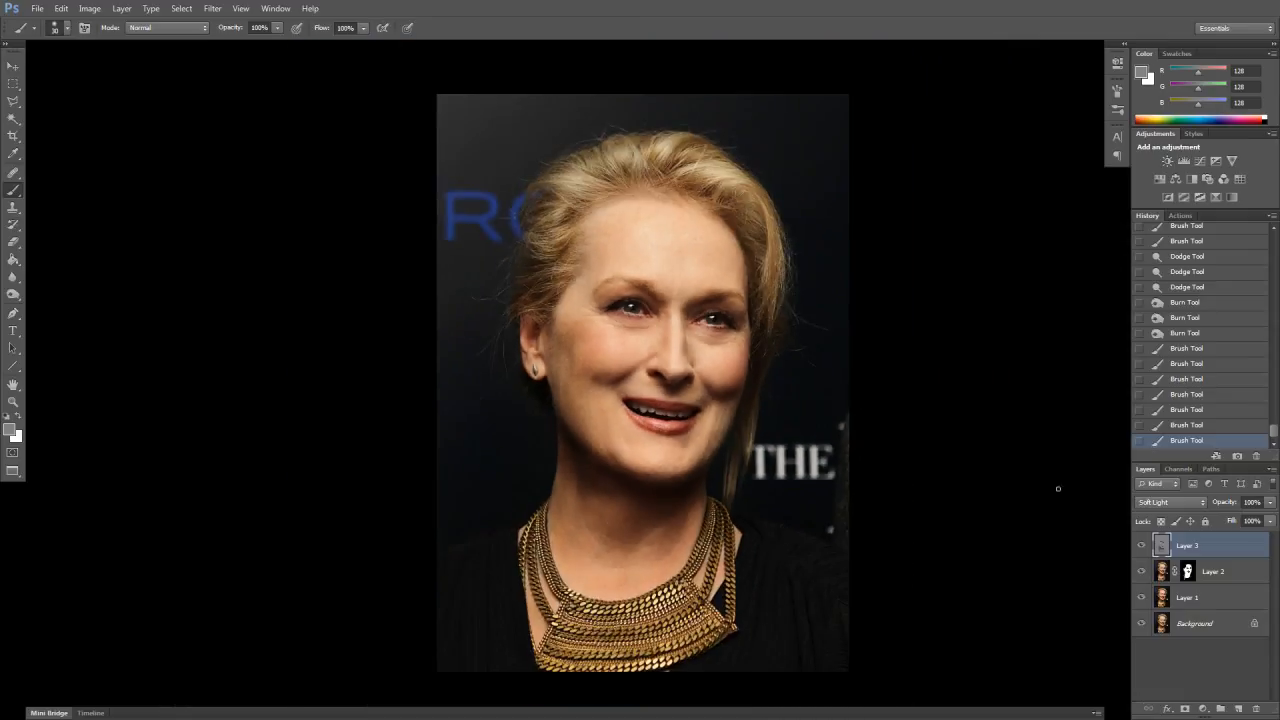
Compare the original Background alone with the fully retouched portrait by hiding and restoring all layers above it
alt+click(1142, 624)
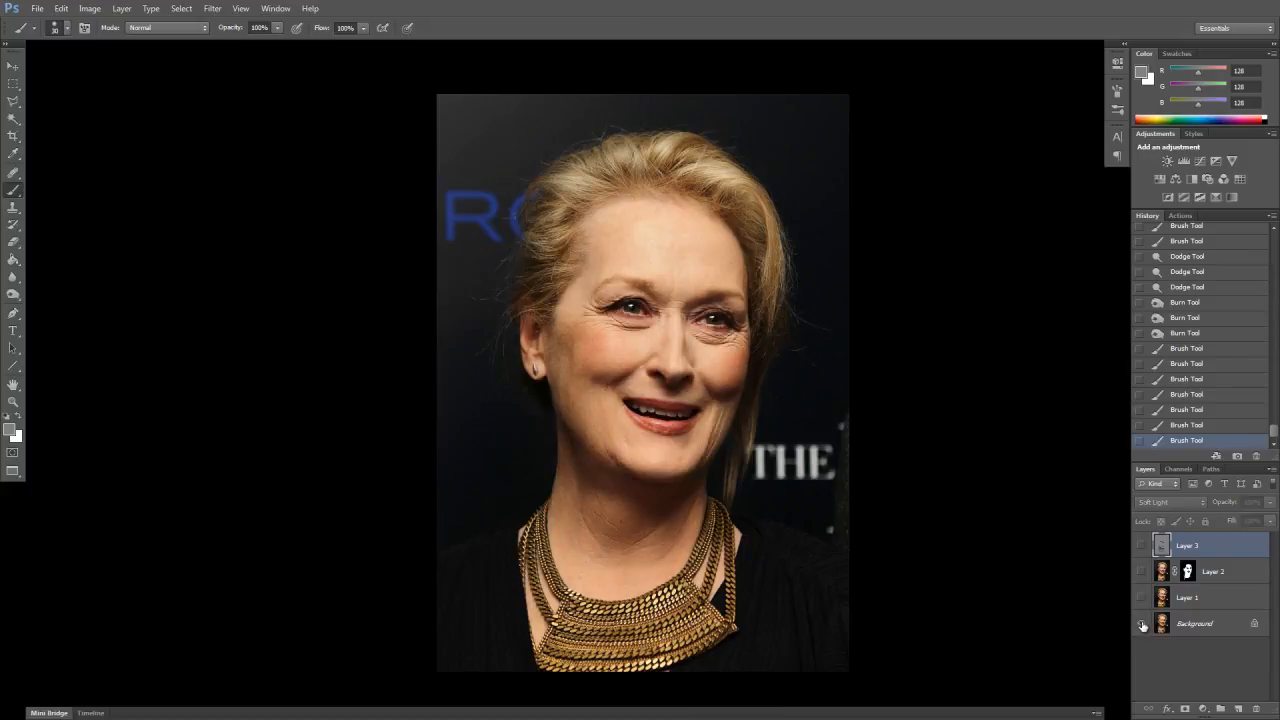
alt+click(1142, 624)
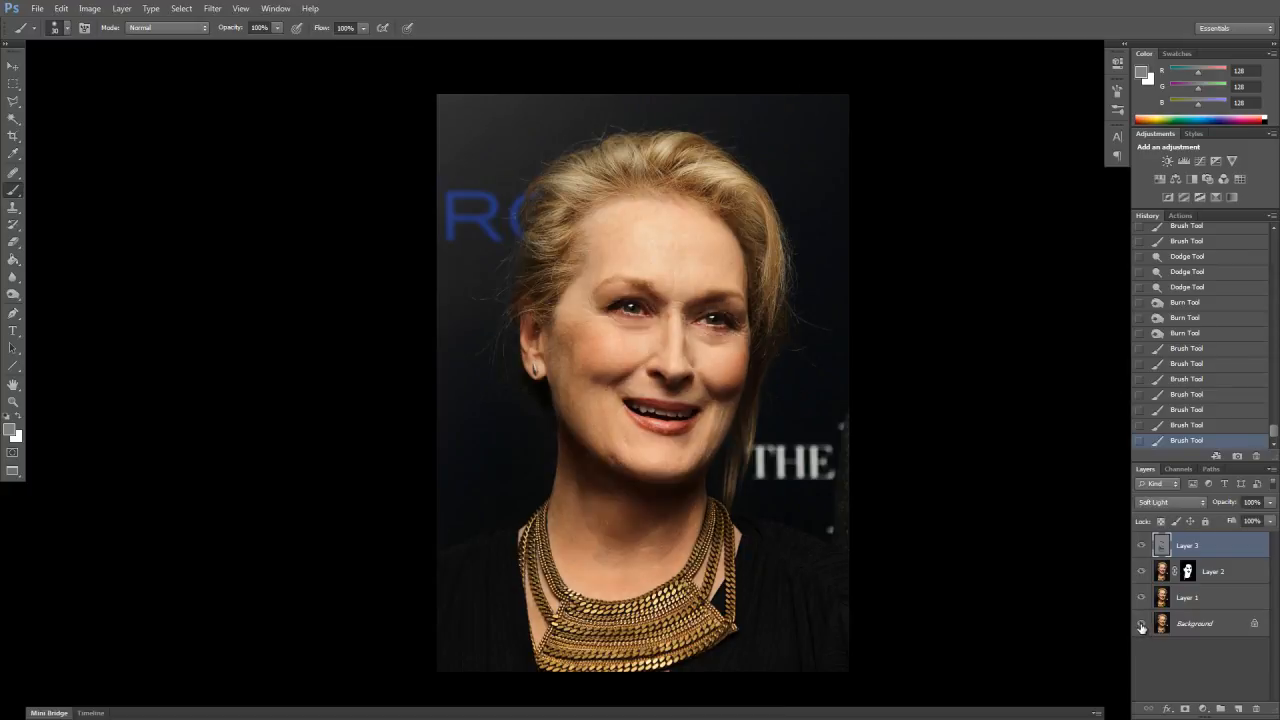
alt+click(1142, 624)
alt+click(1142, 624)
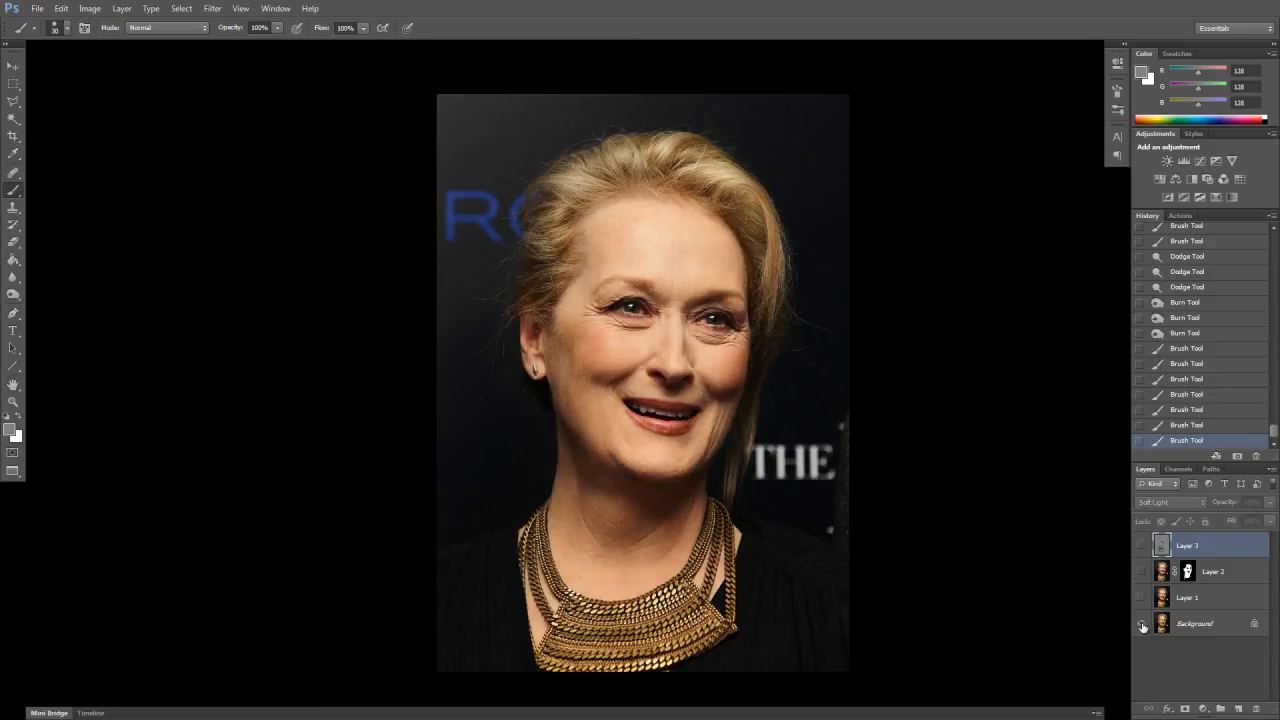
alt+click(1142, 624)
alt+click(1142, 624)
alt+click(1142, 624)
alt+click(1142, 624)
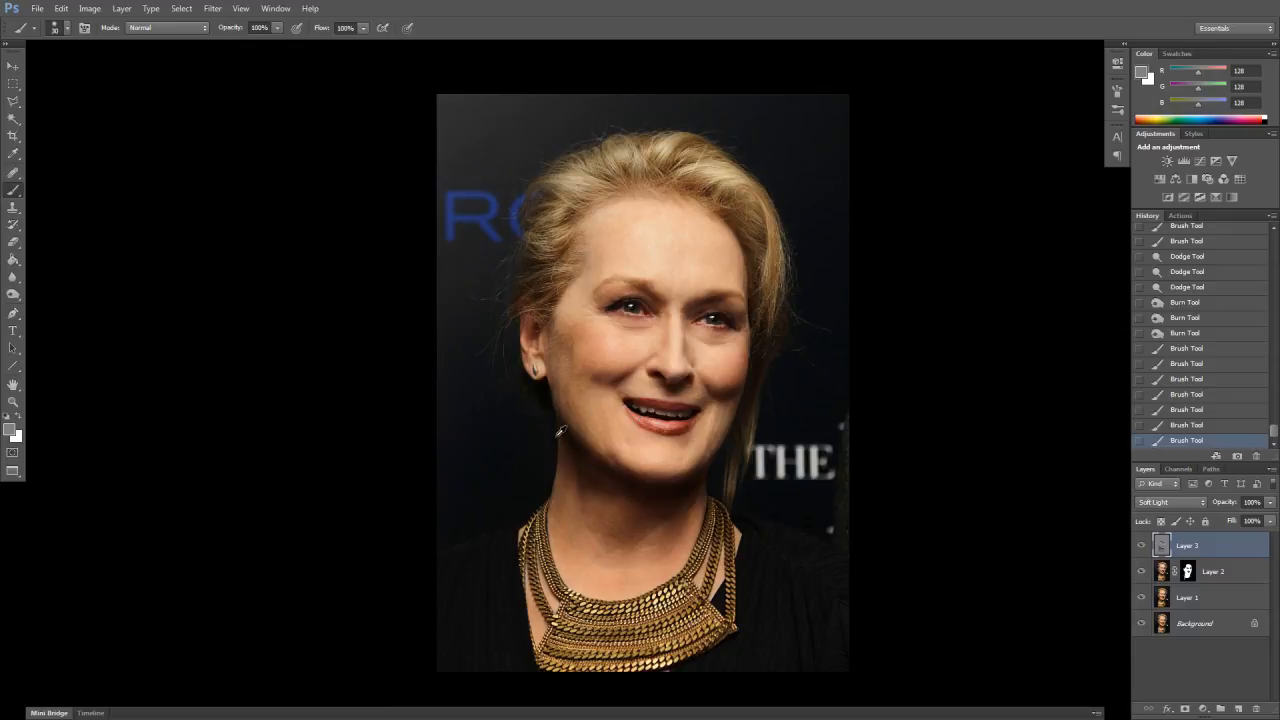
key(v)
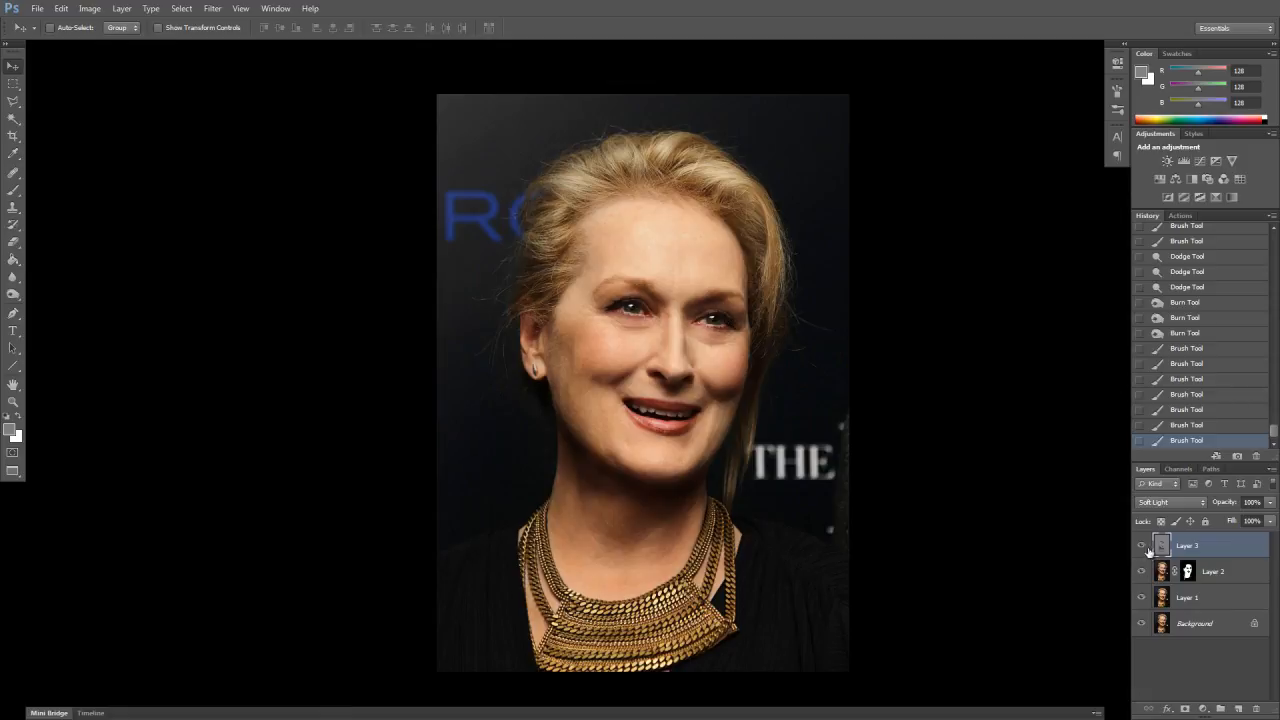
alt+click(1142, 623)
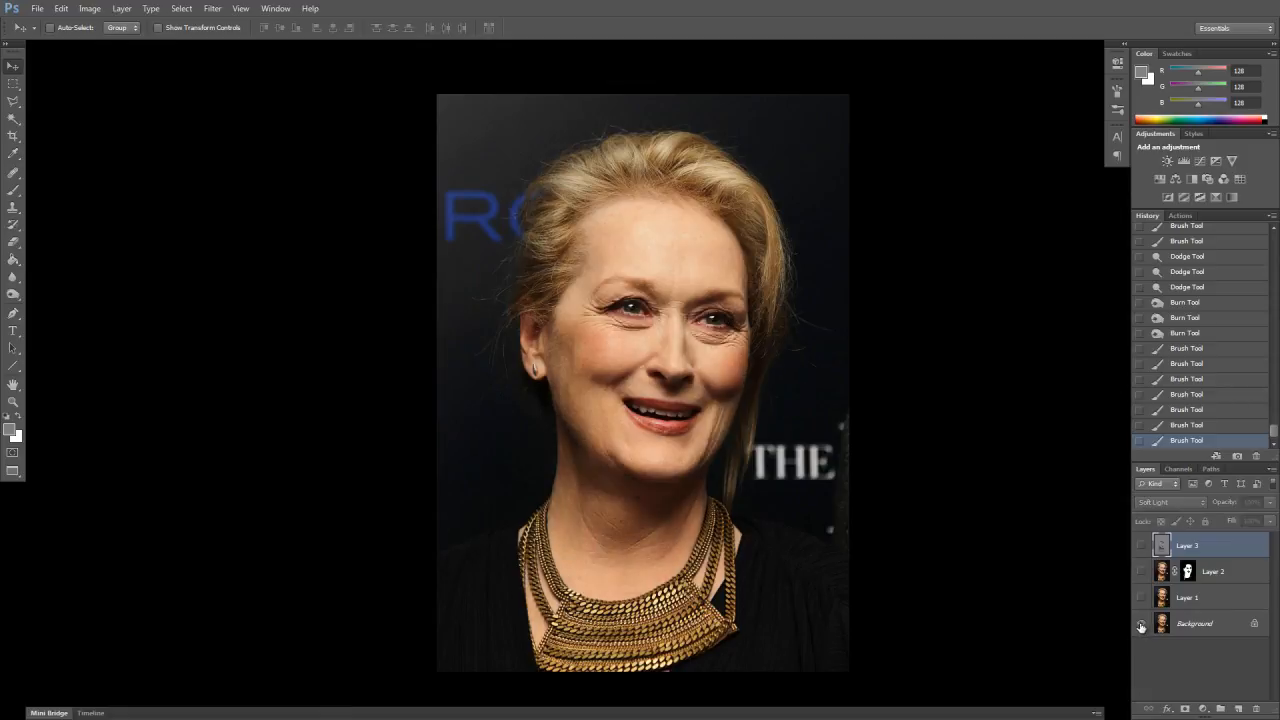
alt+click(1142, 626)
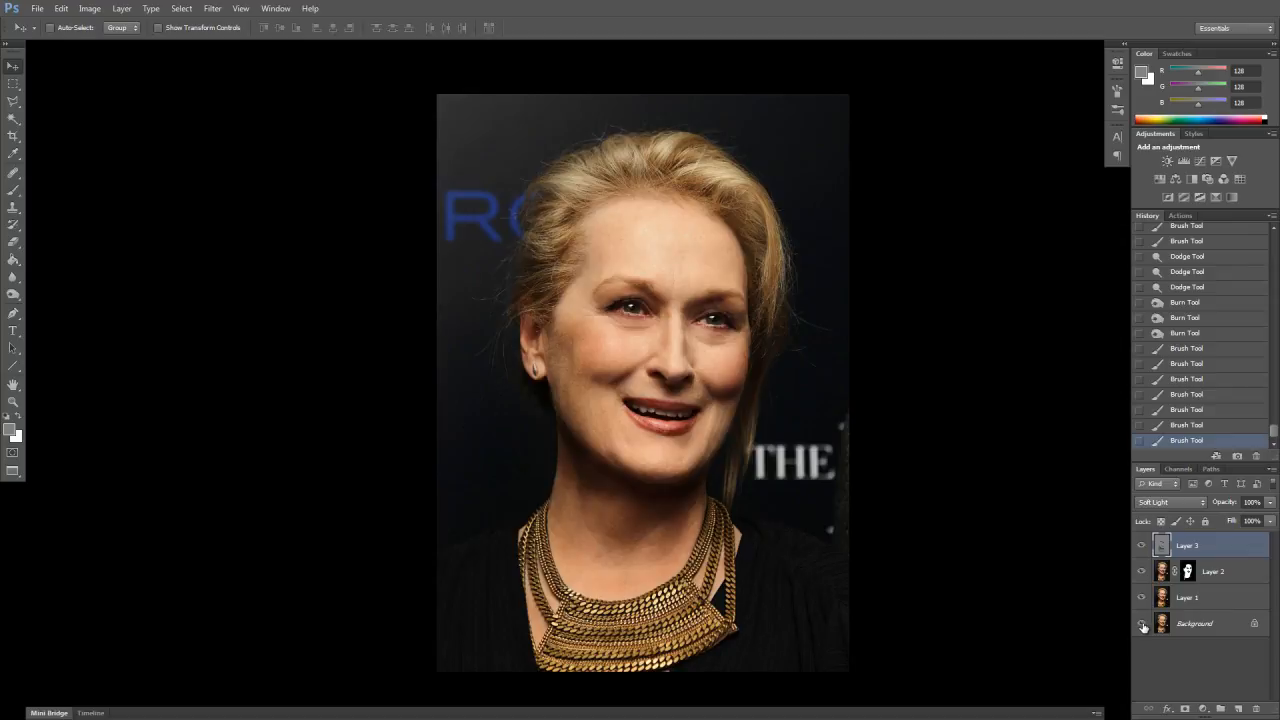
alt+click(1142, 626)
alt+click(1142, 626)
alt+click(1142, 626)
alt+click(1142, 626)
alt+click(1142, 626)
alt+click(1142, 626)
Stamp all visible layers into a new merged layer above Layer 3
drag(651, 400, 600, 388)
key(ctrl+plus)
key(ctrl+plus)
key(ctrl+plus)
drag(801, 448, 734, 563)
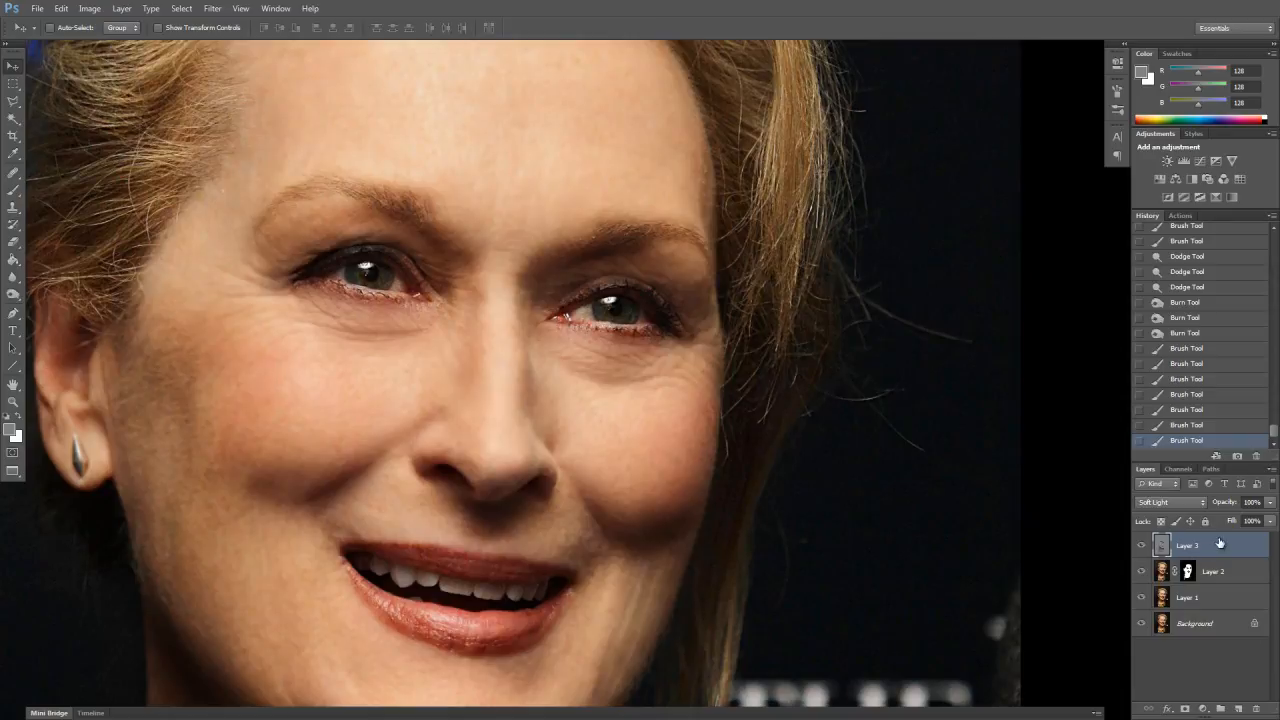
key(ctrl+shift+alt+e)
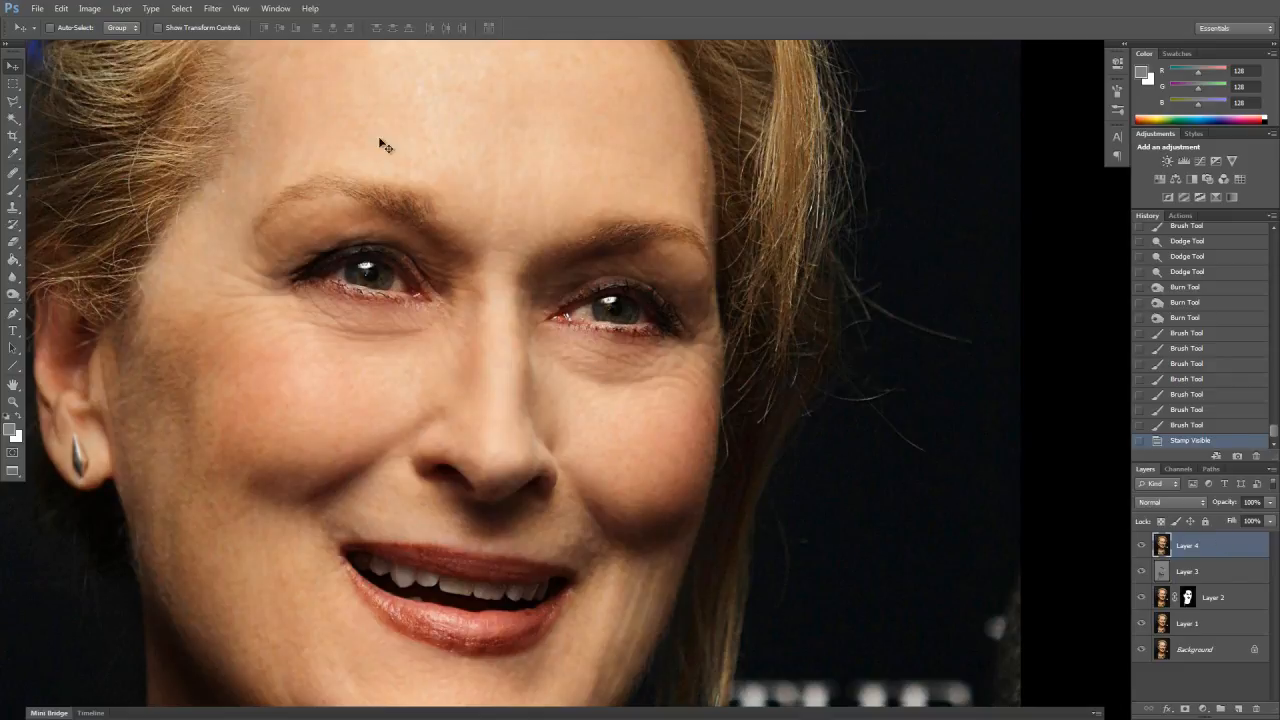
Apply a High Pass filter with a 1.0 pixel radius to Layer 4 and blend the layer in Soft Light mode
click(213, 8)
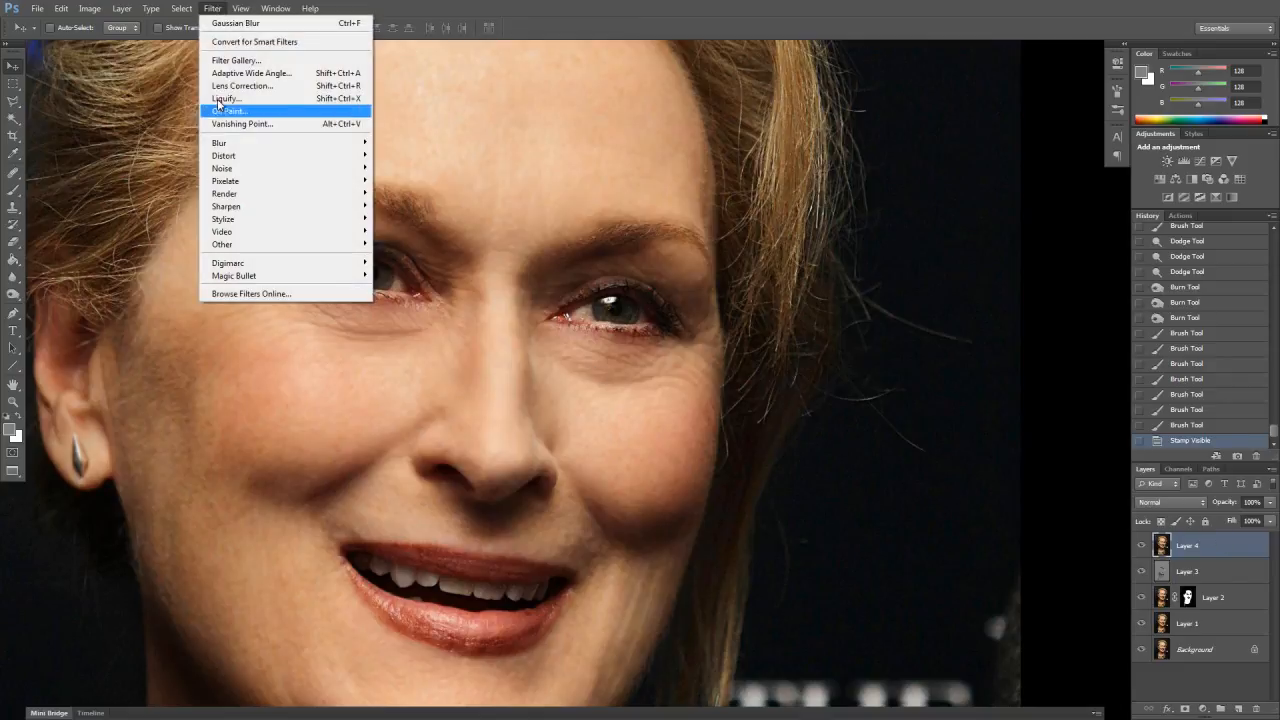
mouse_move(252, 246)
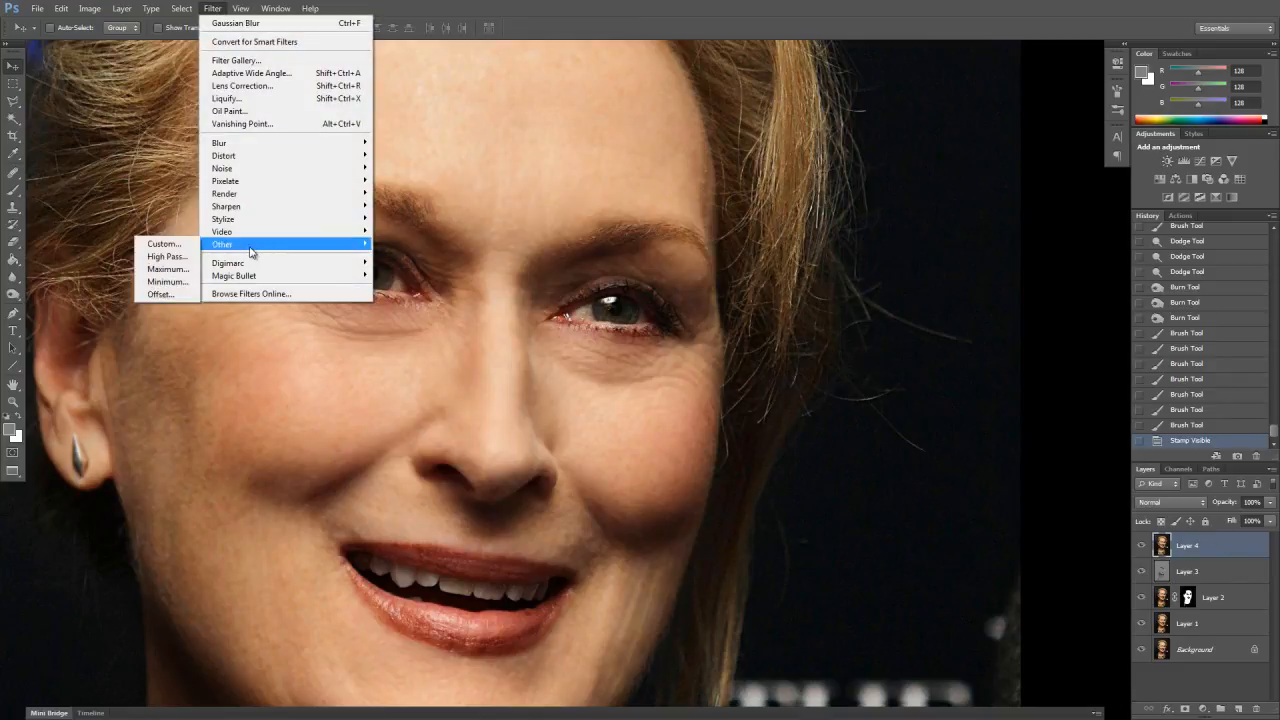
click(172, 257)
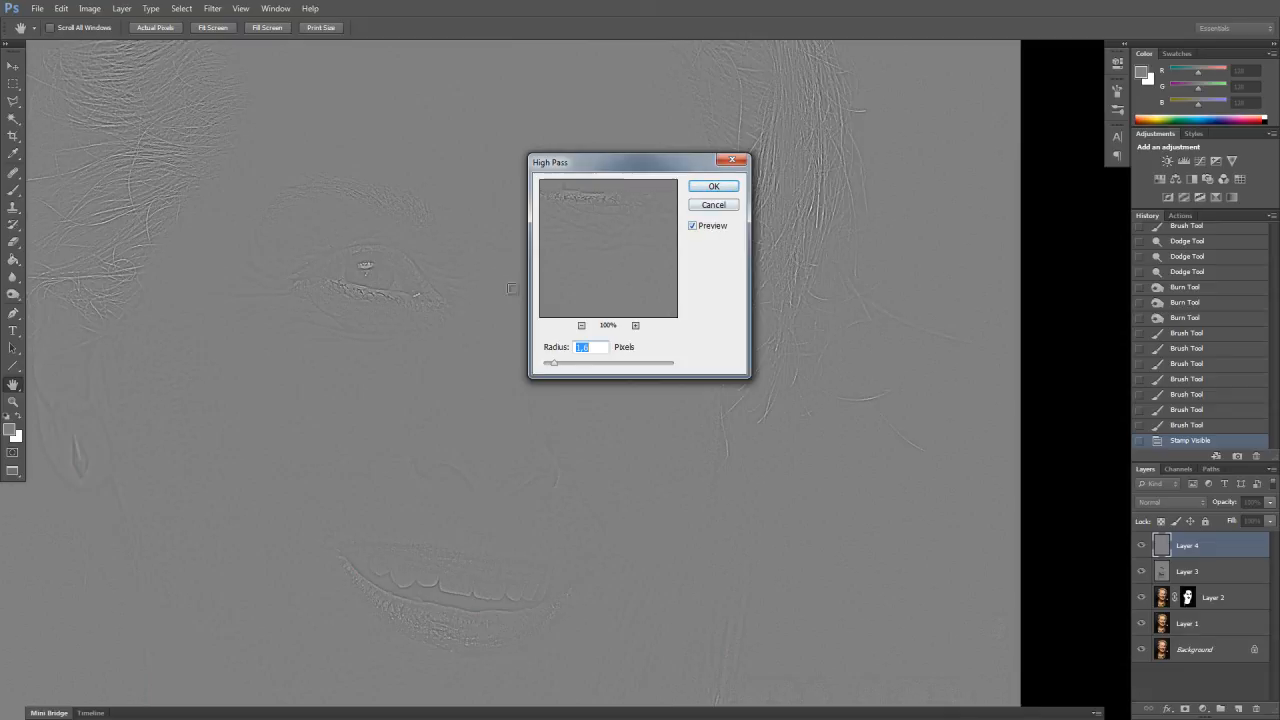
drag(577, 366, 617, 364)
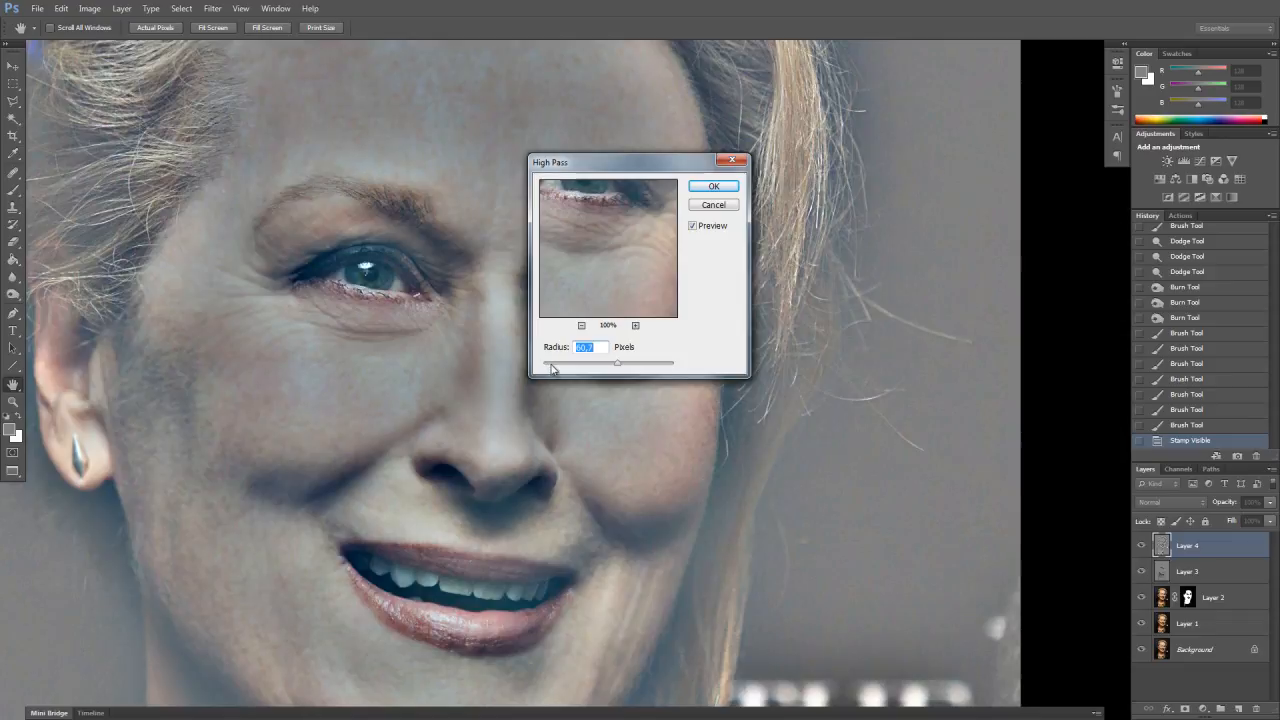
mouse_move(551, 369)
mouse_down()
mouse_move(518, 378)
mouse_move(555, 367)
mouse_up()
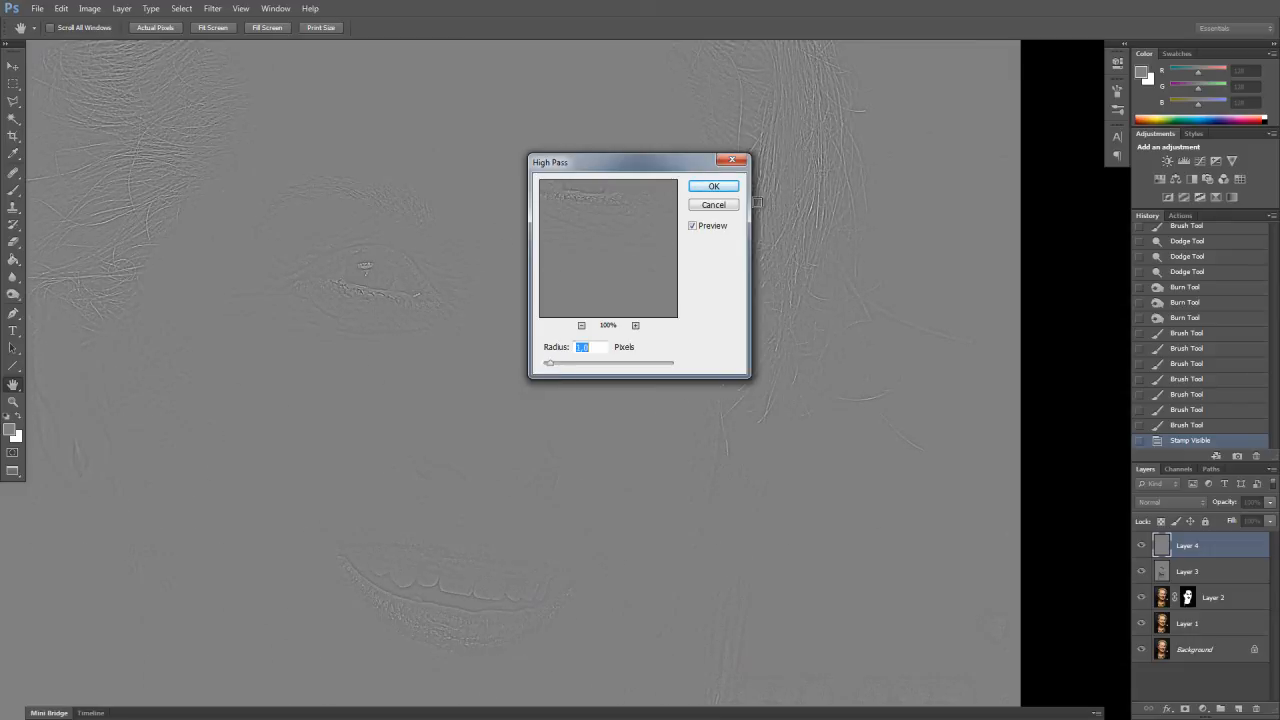
click(727, 188)
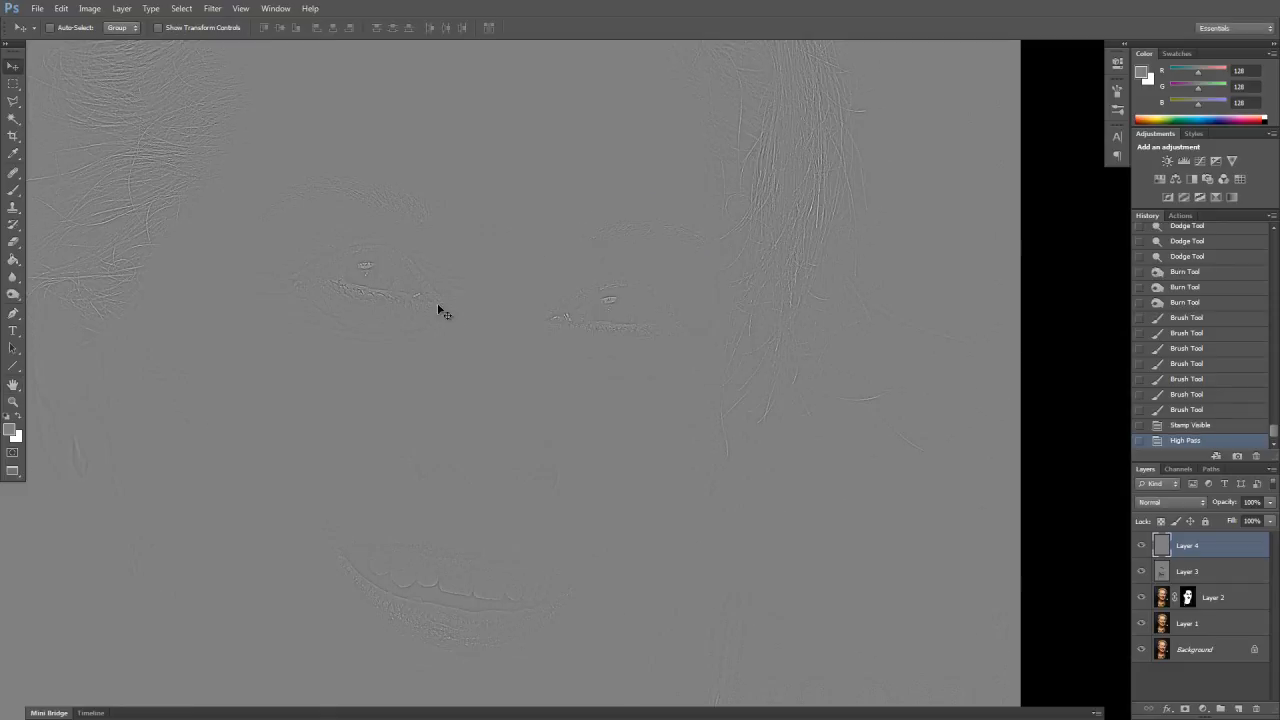
click(1174, 507)
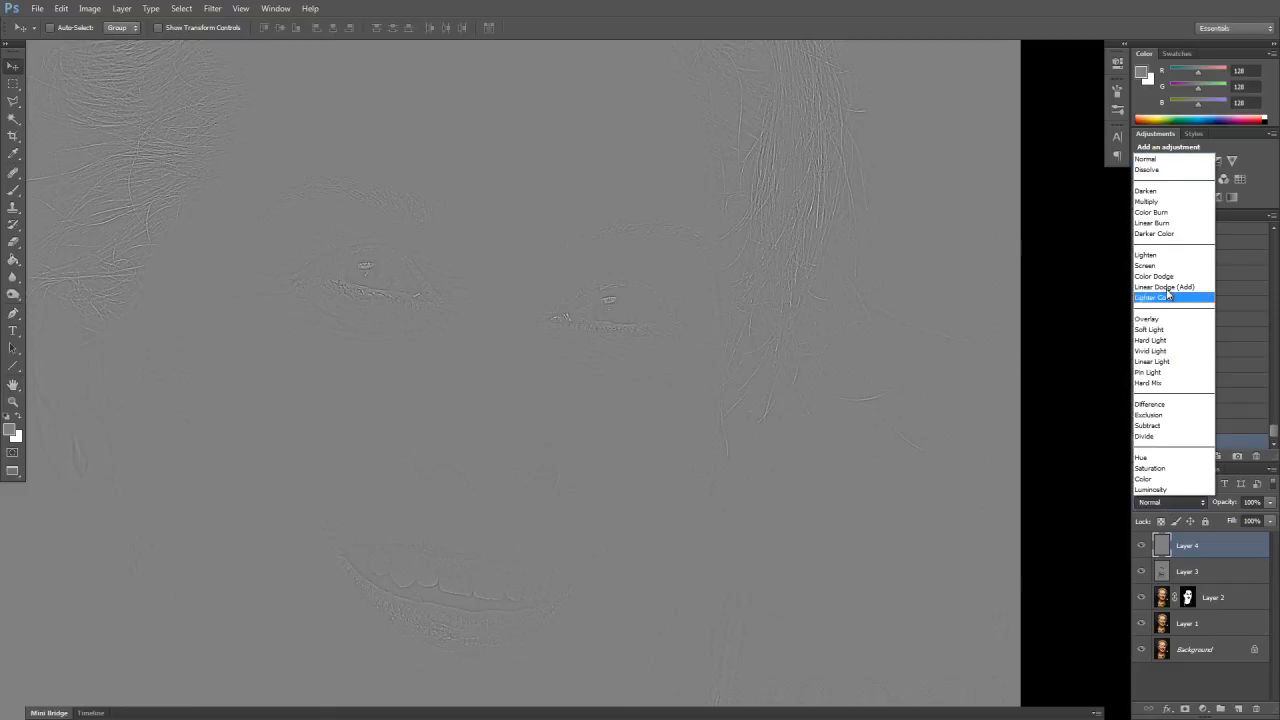
click(1155, 330)
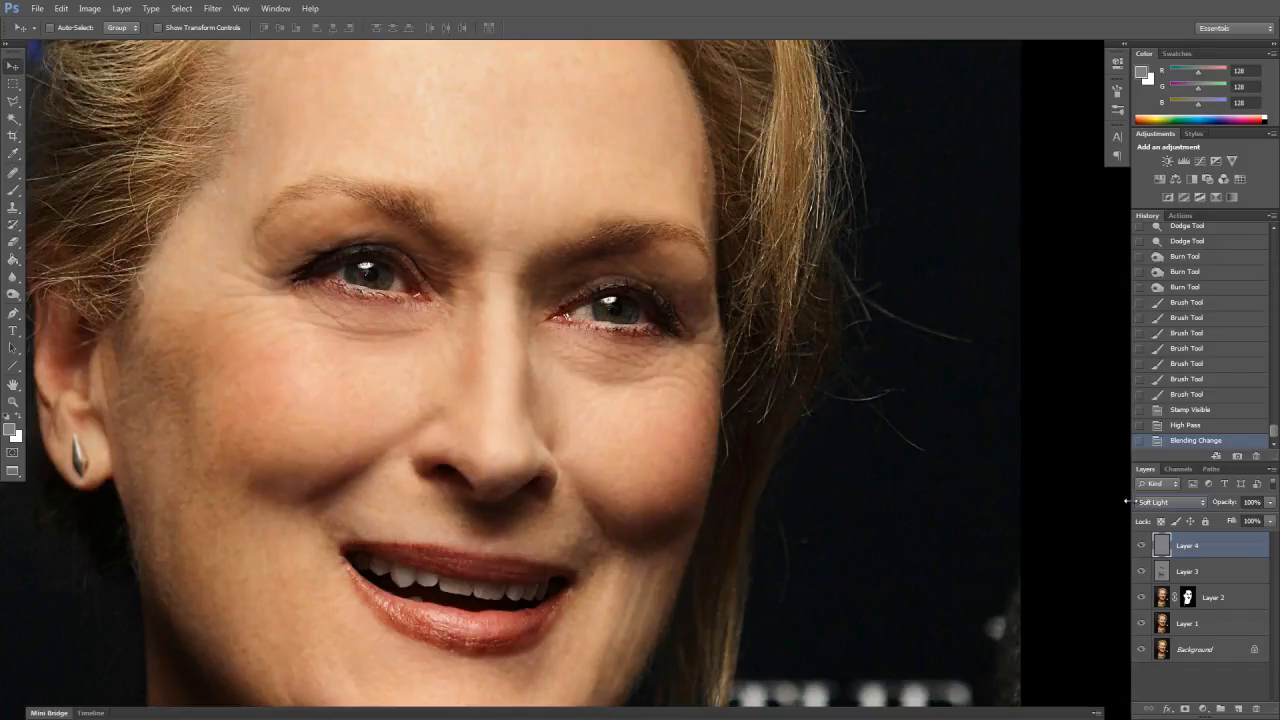
Compare the portrait's sharpness with and without Layer 4 by repeatedly hiding and showing it
click(1142, 546)
click(1143, 546)
click(1143, 546)
click(1143, 546)
click(1142, 546)
click(1142, 546)
click(1142, 546)
click(1142, 546)
click(1142, 546)
click(1142, 546)
click(1142, 546)
click(1142, 546)
click(1142, 546)
click(1142, 546)
click(1141, 546)
click(1141, 546)
Try the Hard Light blend mode on Layer 4 and check the portrait with the layer hidden and shown
click(1175, 503)
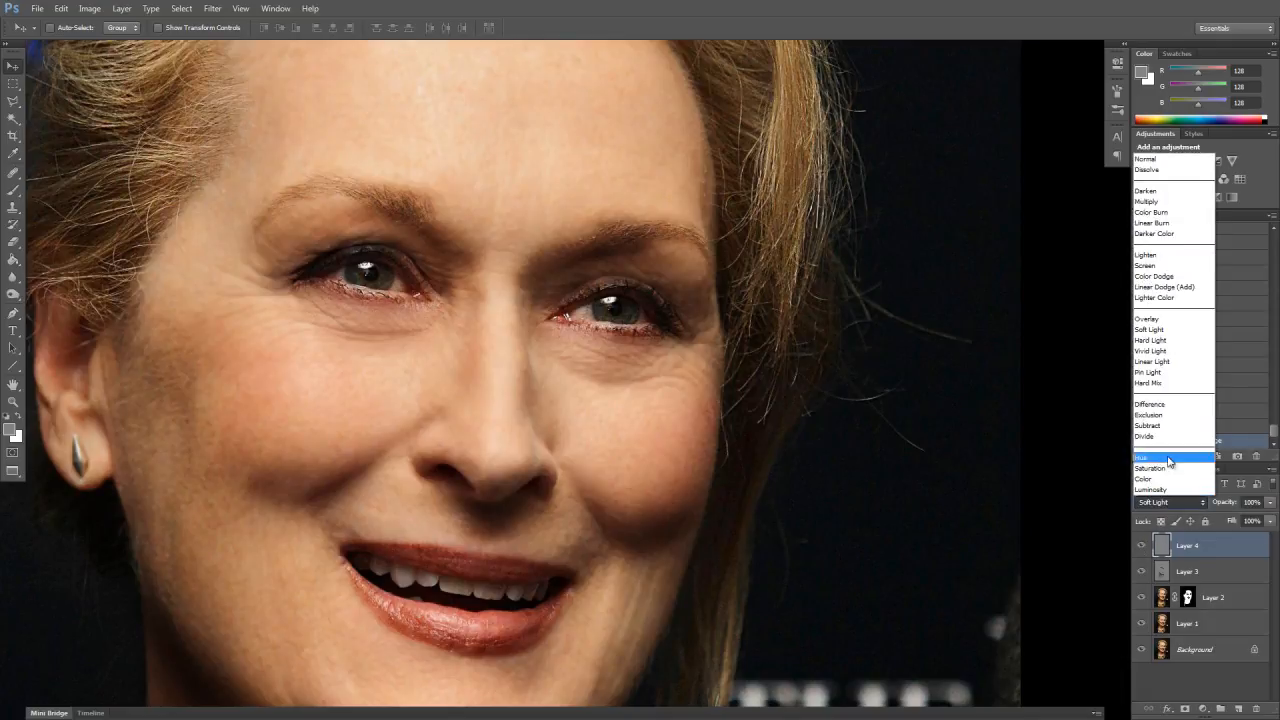
click(1165, 342)
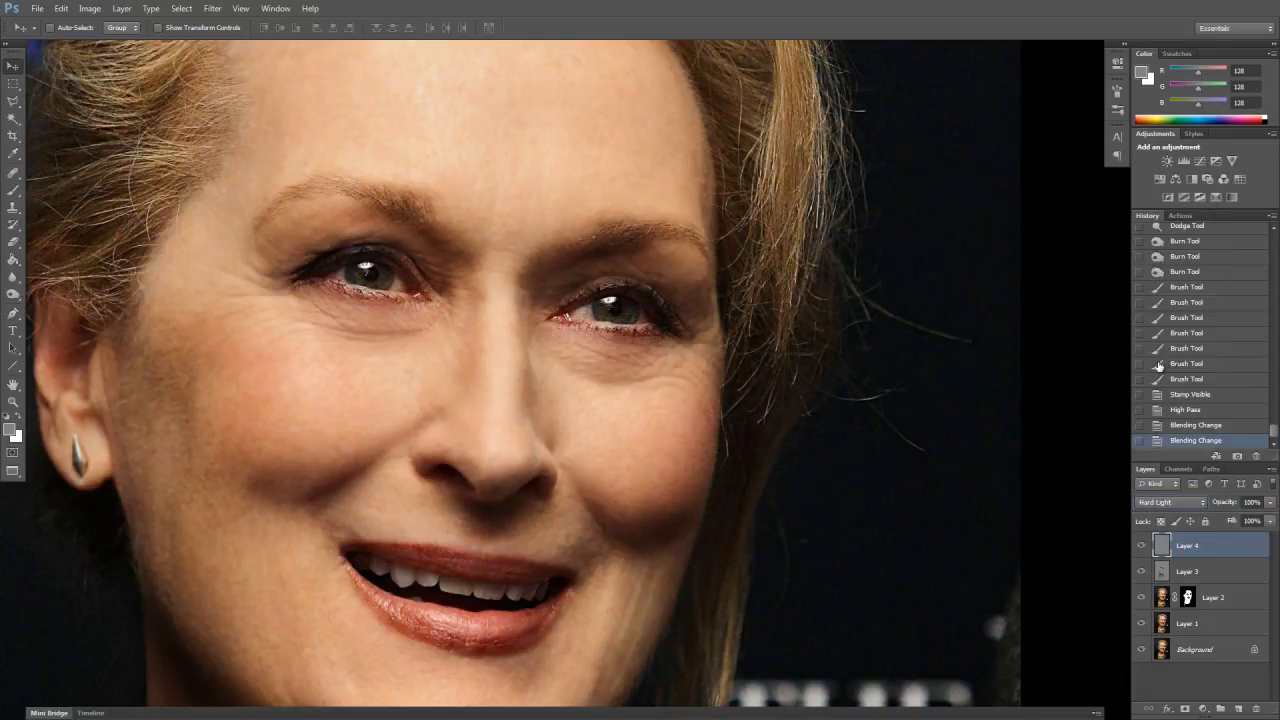
click(1141, 548)
click(1141, 547)
Compare the Soft Light and Hard Light versions by switching between their history states, ending on Soft Light
click(1204, 427)
click(1204, 442)
click(1205, 427)
click(1202, 428)
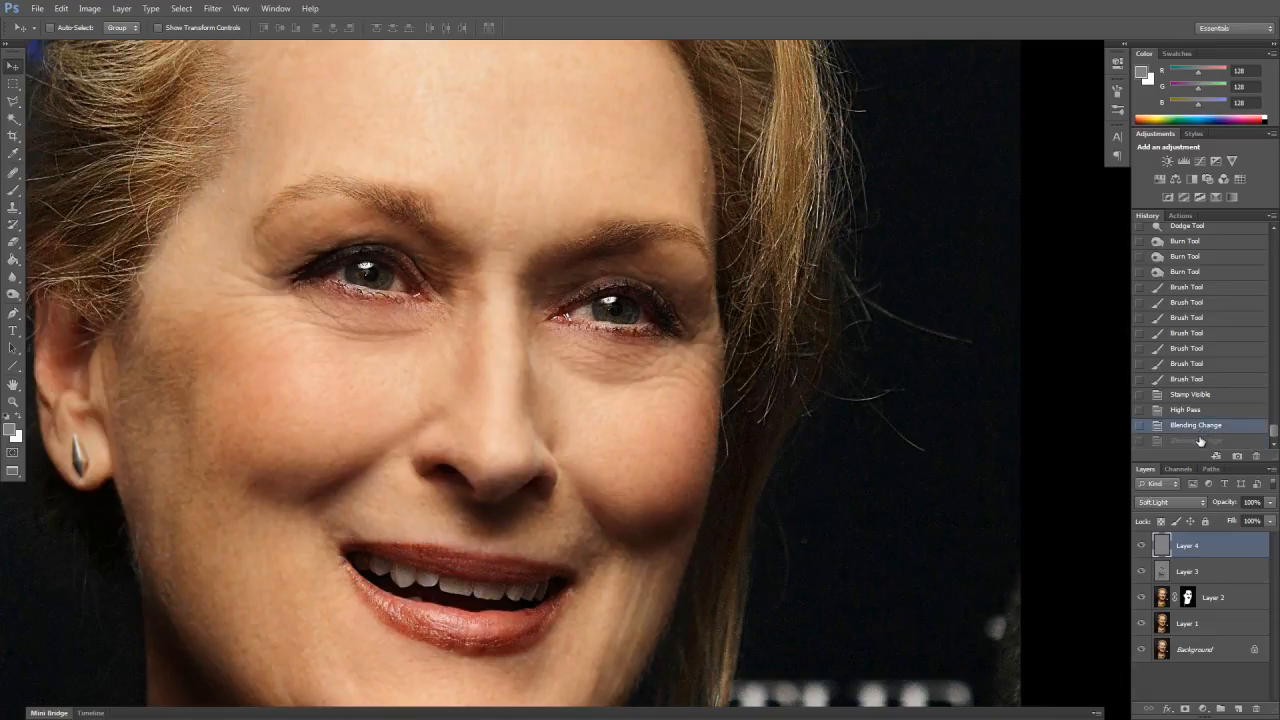
click(1198, 441)
click(1202, 428)
click(1199, 442)
click(1200, 431)
click(1197, 442)
click(1203, 430)
Hide the layers above Layer 1 and rename Layer 1 as "pele - rugas"
key(ctrl+minus)
key(ctrl+minus)
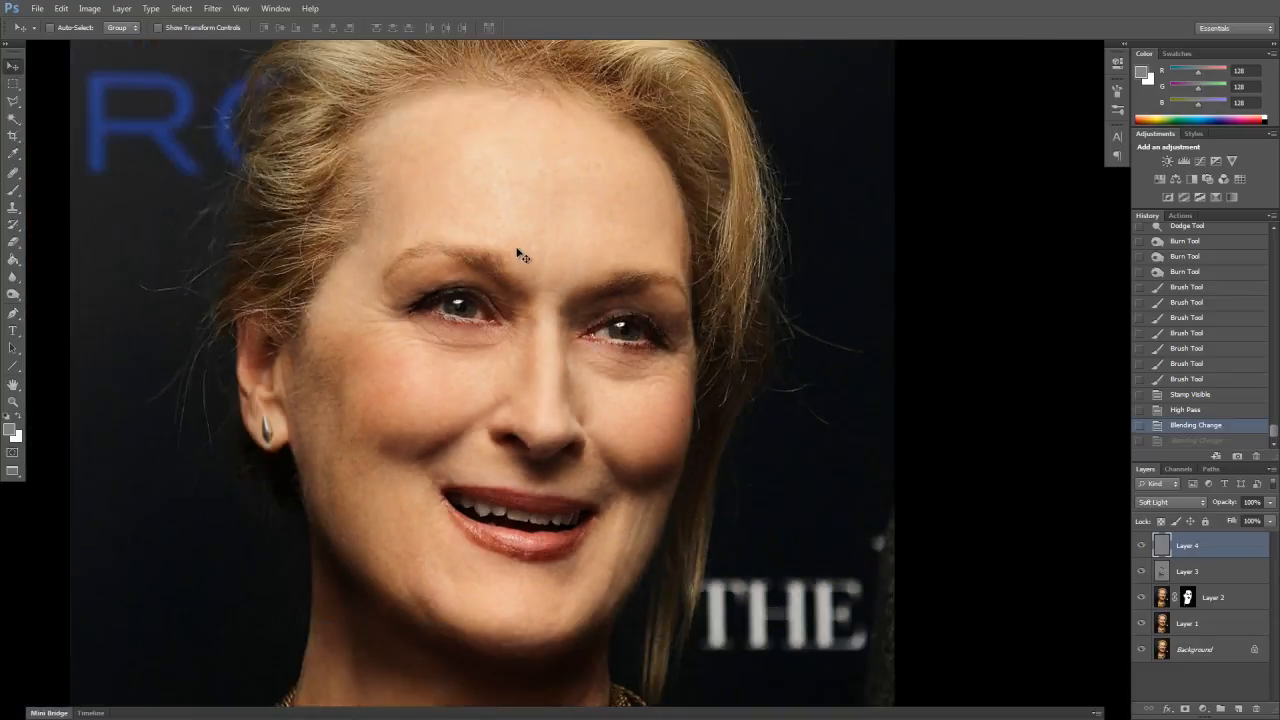
drag(794, 598, 797, 556)
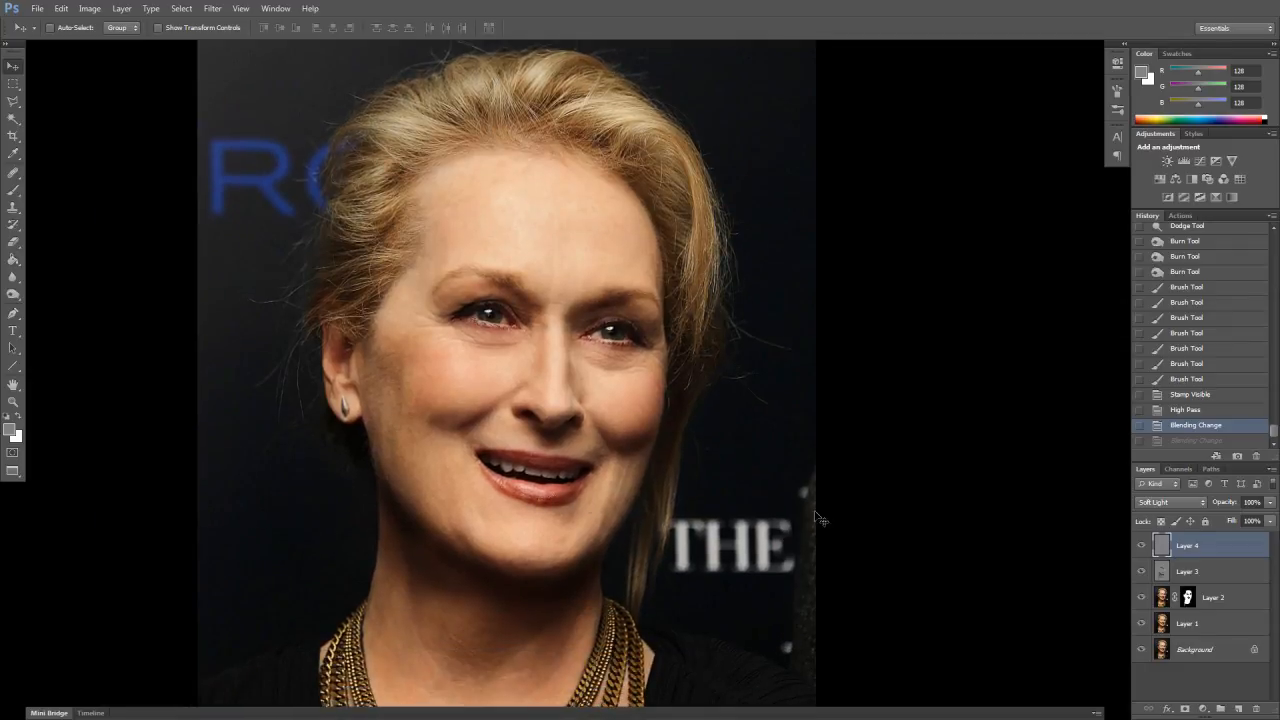
drag(712, 550, 782, 532)
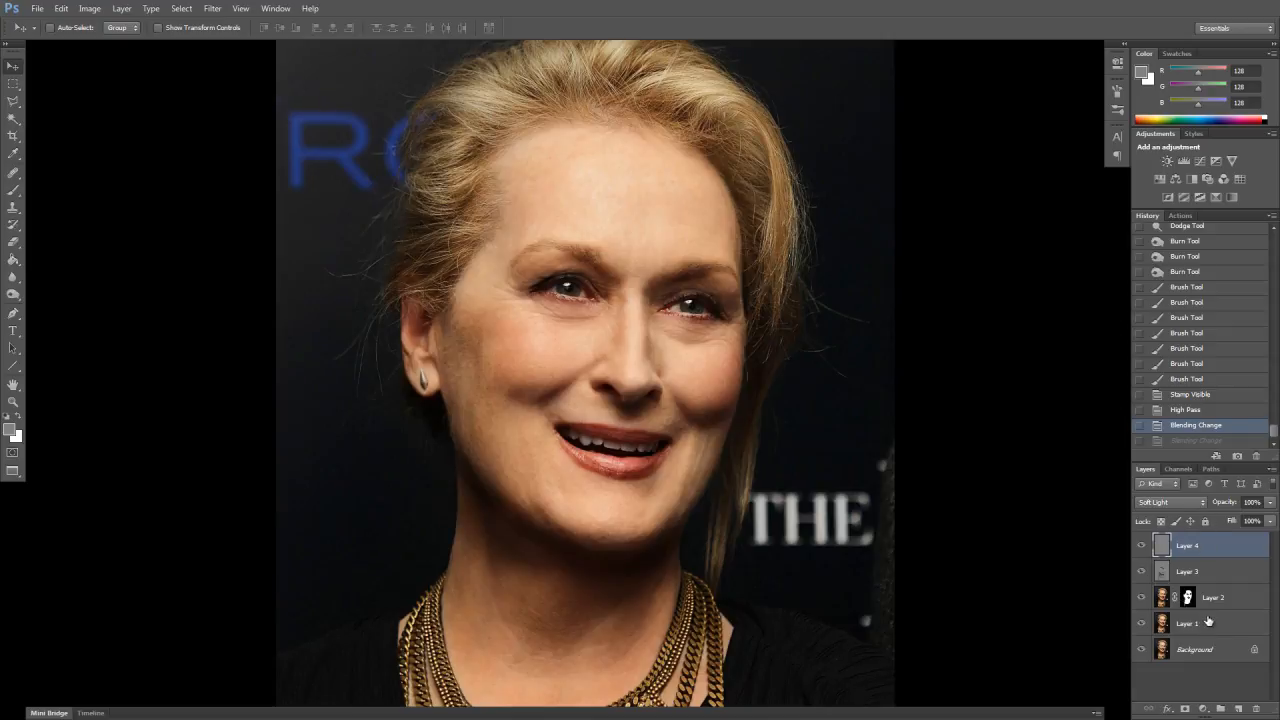
drag(1142, 546, 1140, 626)
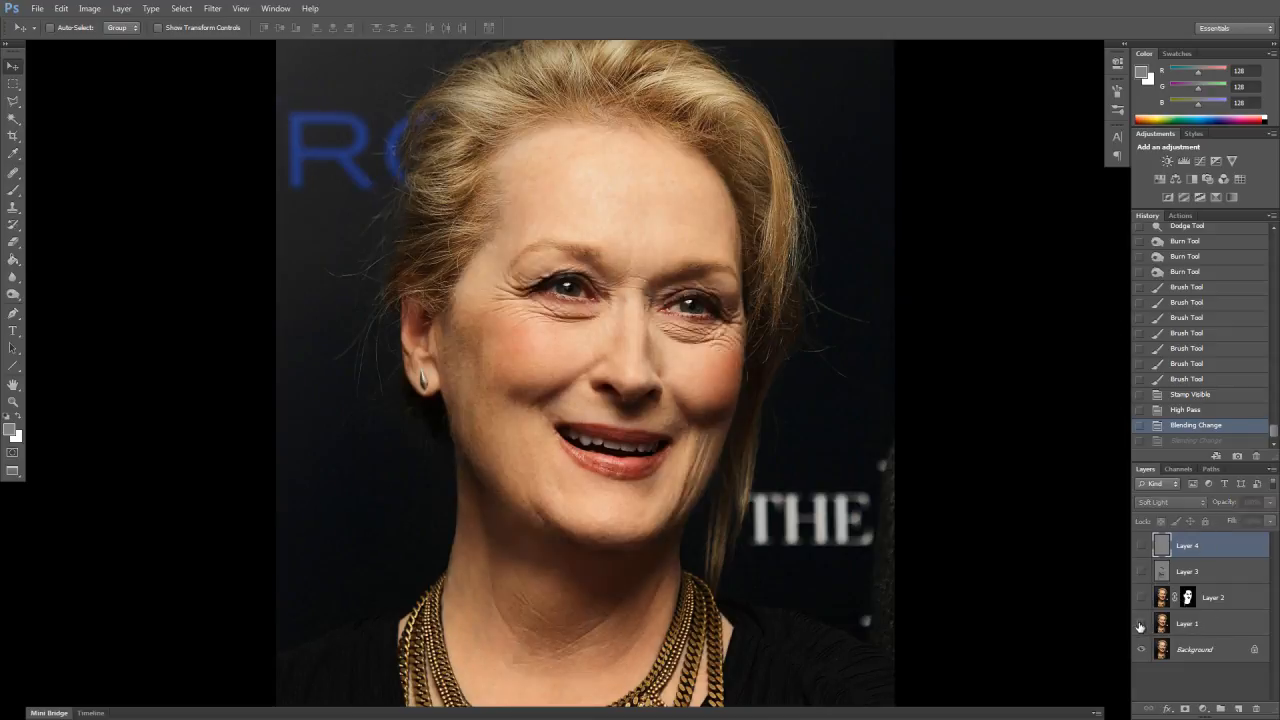
double_click(1166, 624)
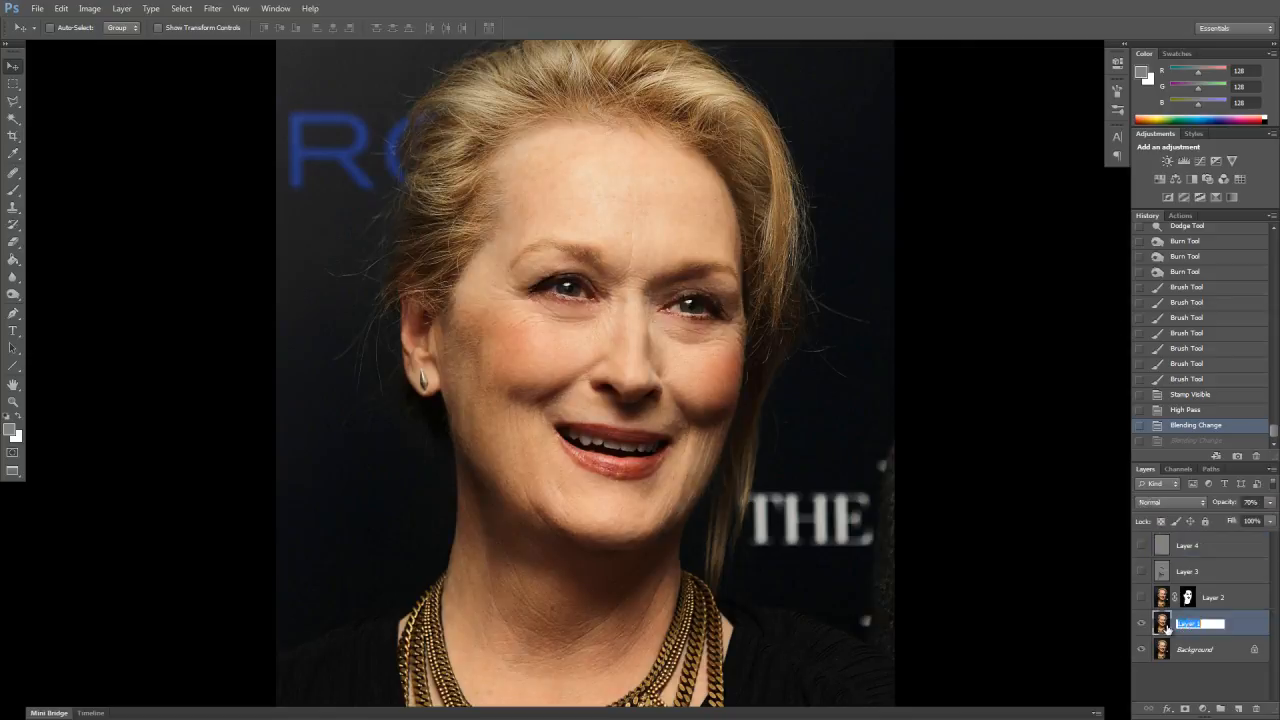
text(ru)
text(le - rugas)
key(Return)
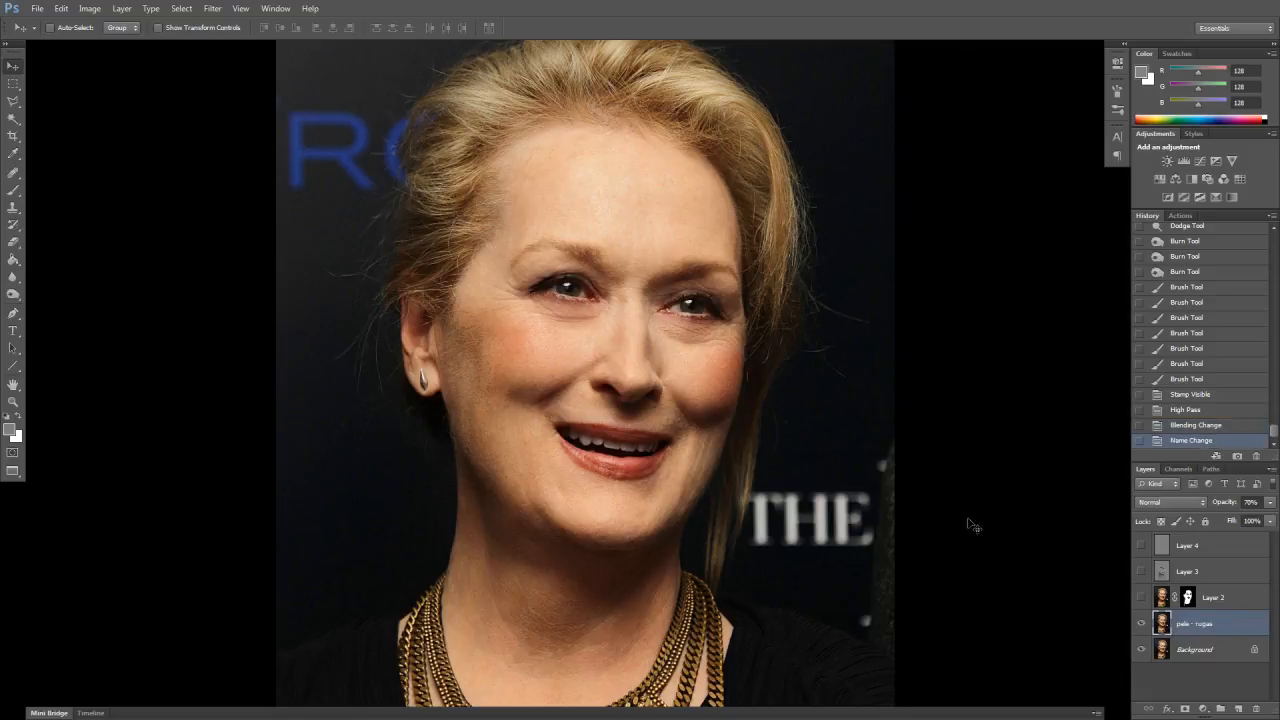
Show the masked Layer 2 again and rename it "blur"
click(1141, 598)
double_click(1213, 600)
text(Blur)
key(Return)
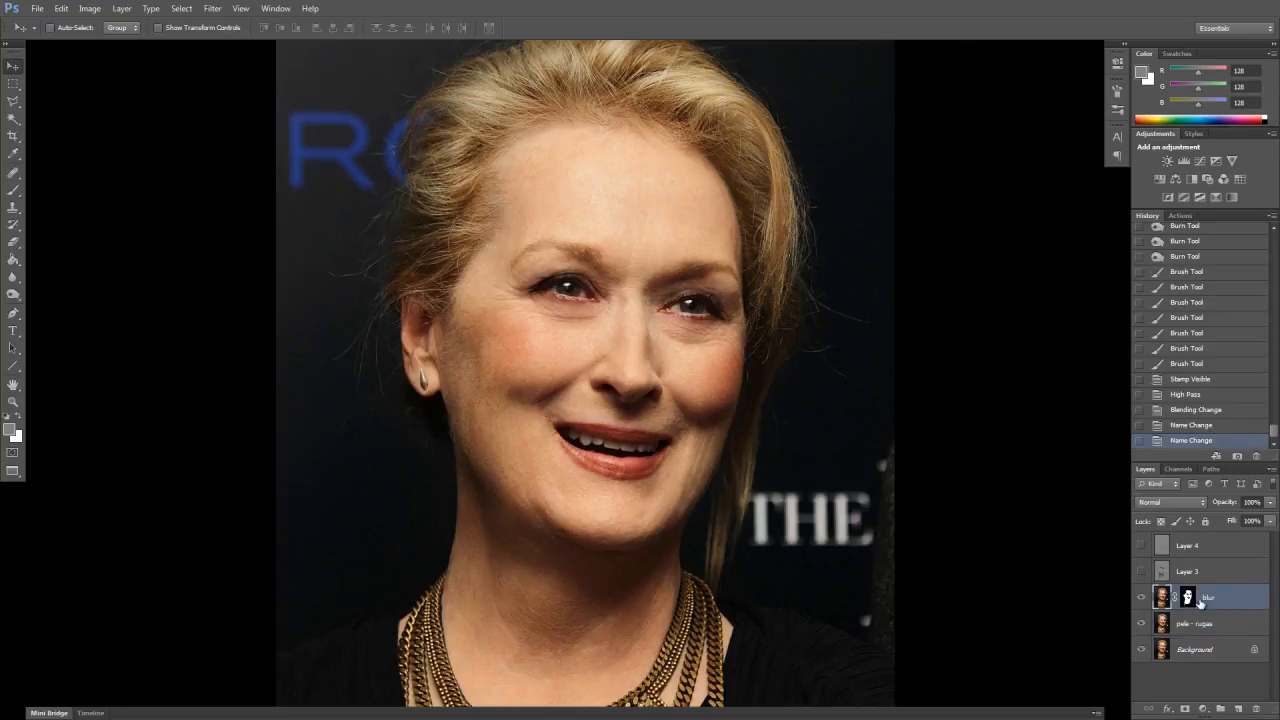
Show the gray Layer 3 again and rename it "dodge e burn"
click(1141, 571)
double_click(1192, 576)
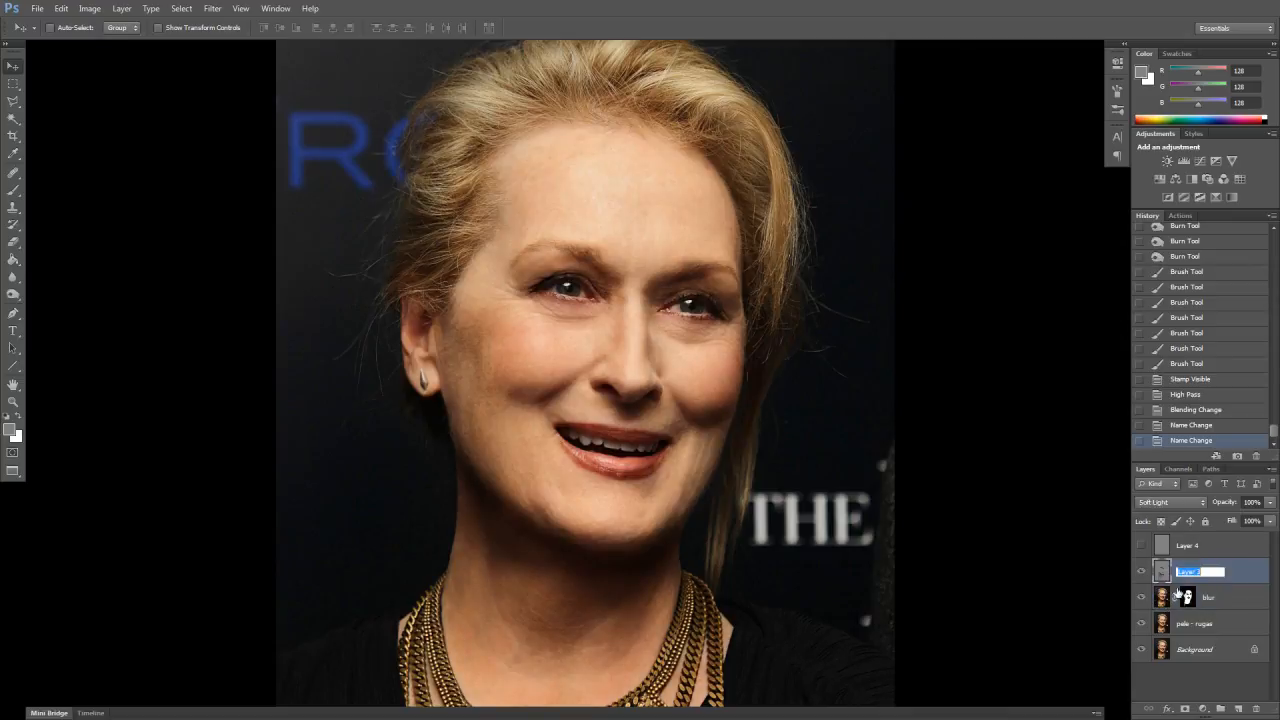
text(d)
text(dodge e burn)
key(Return)
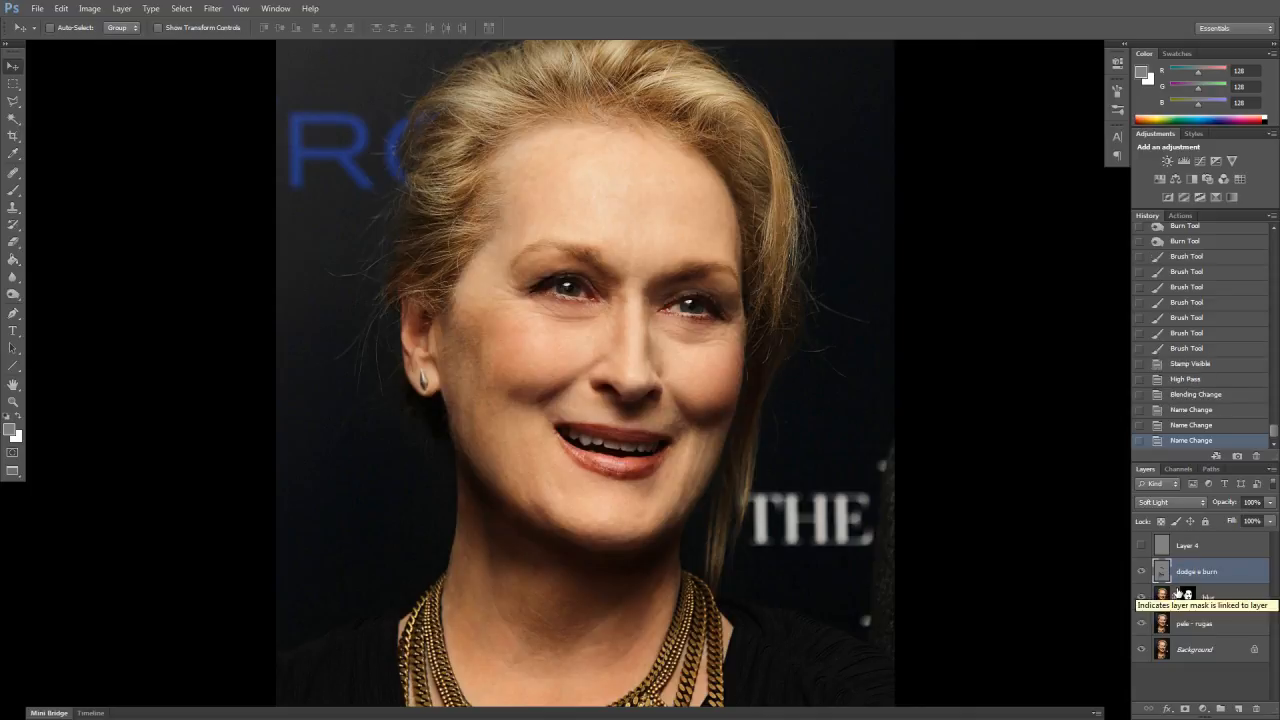
Show Layer 4 again and rename it "high pass"
click(1141, 545)
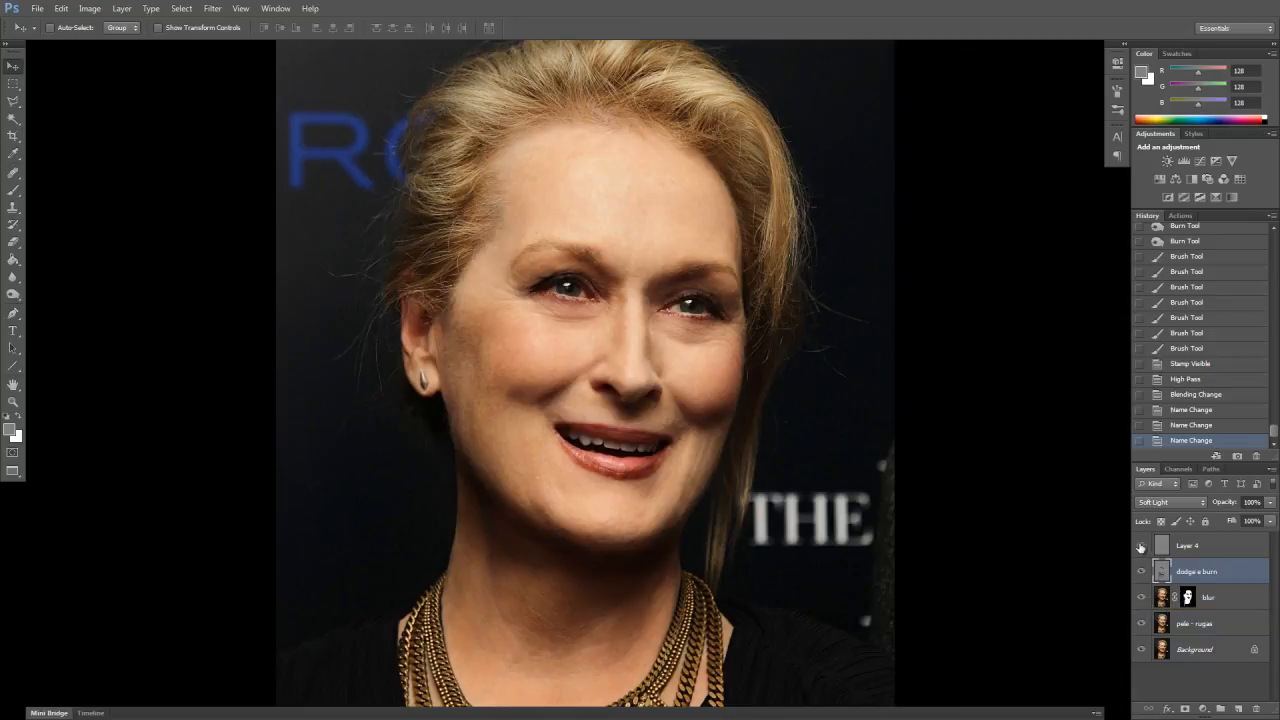
click(1188, 547)
double_click(1188, 547)
text(high pass)
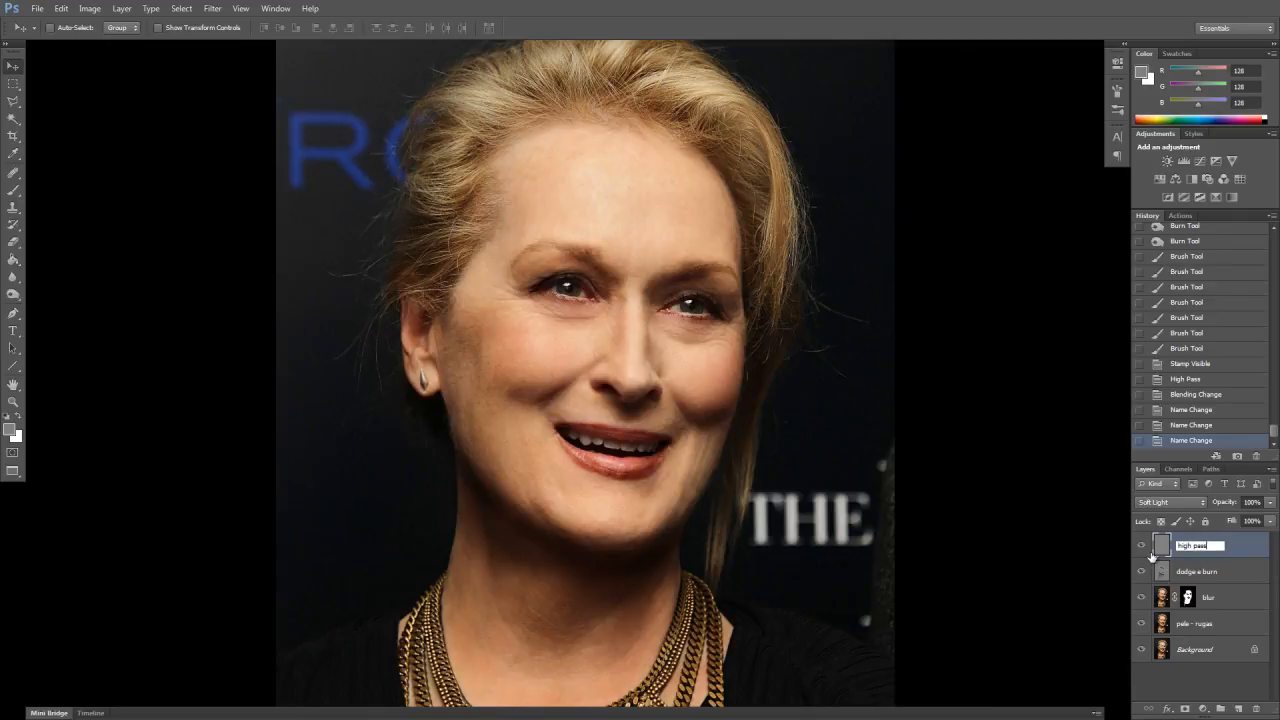
key(Return)
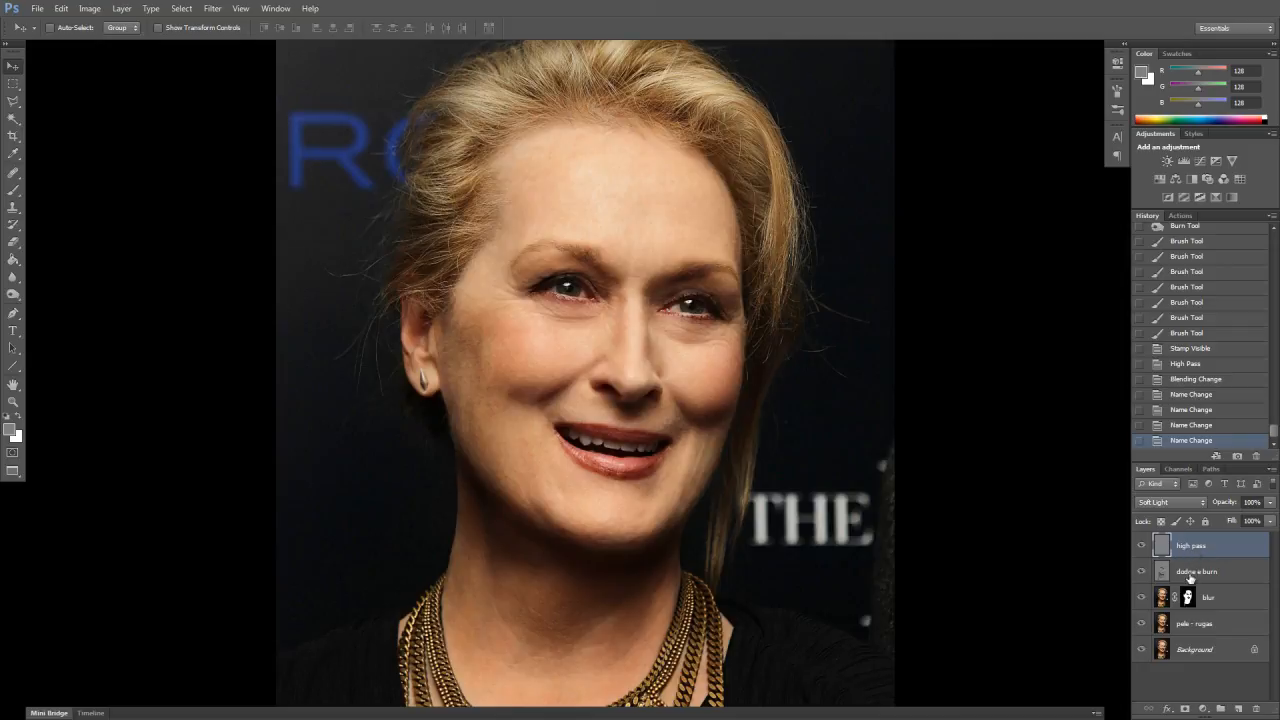
Stamp all visible layers into a new top layer and set the Clone Stamp brush size to 15 px
key(ctrl+alt+shift+e)
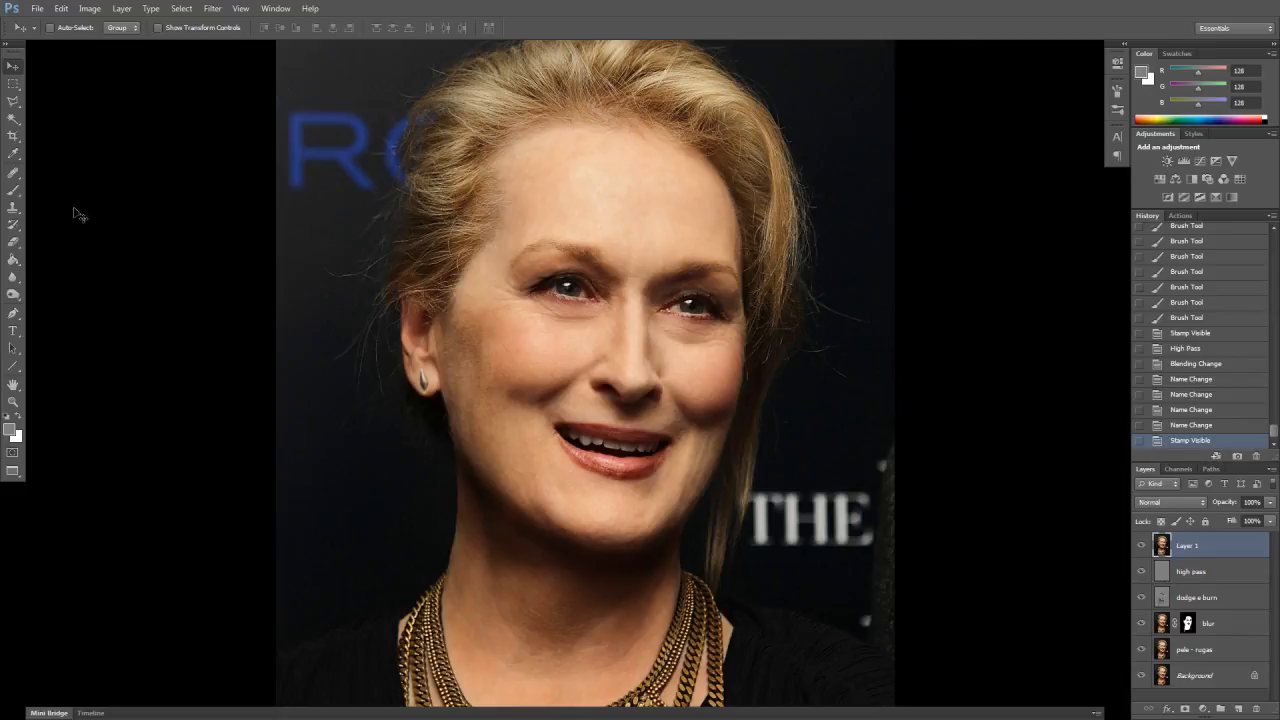
click(13, 208)
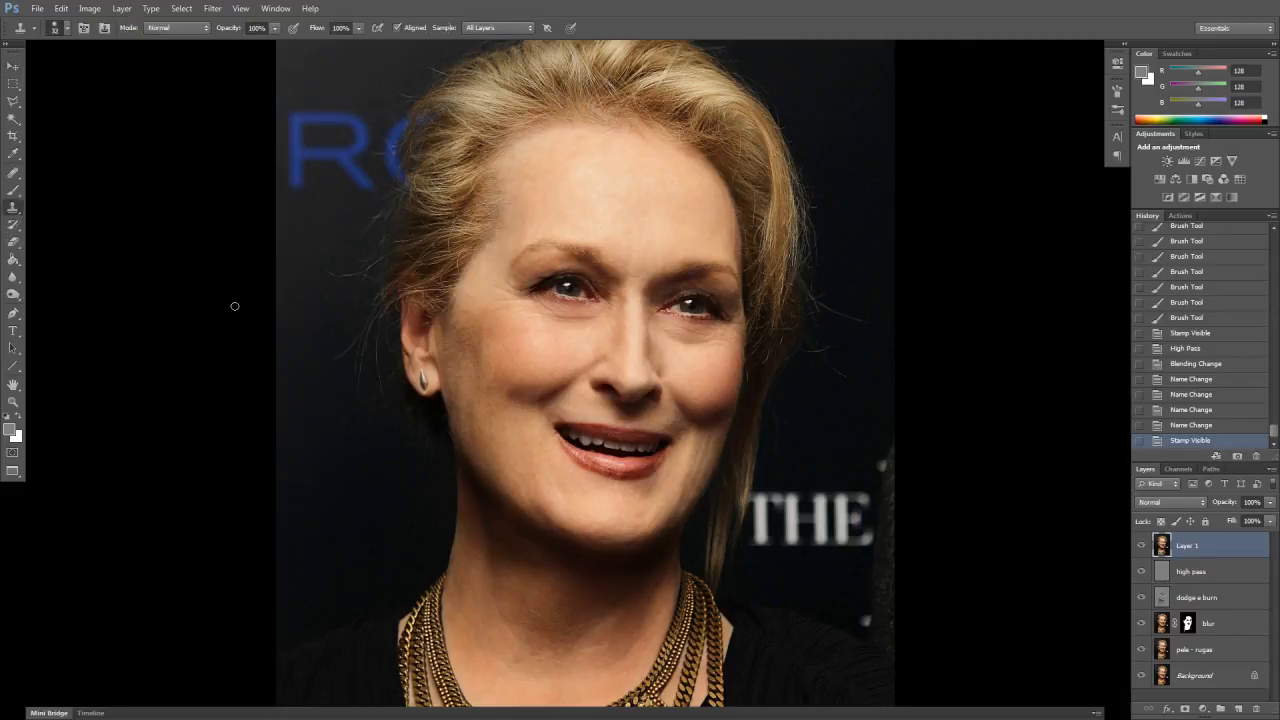
right_click(305, 292)
drag(338, 331, 331, 331)
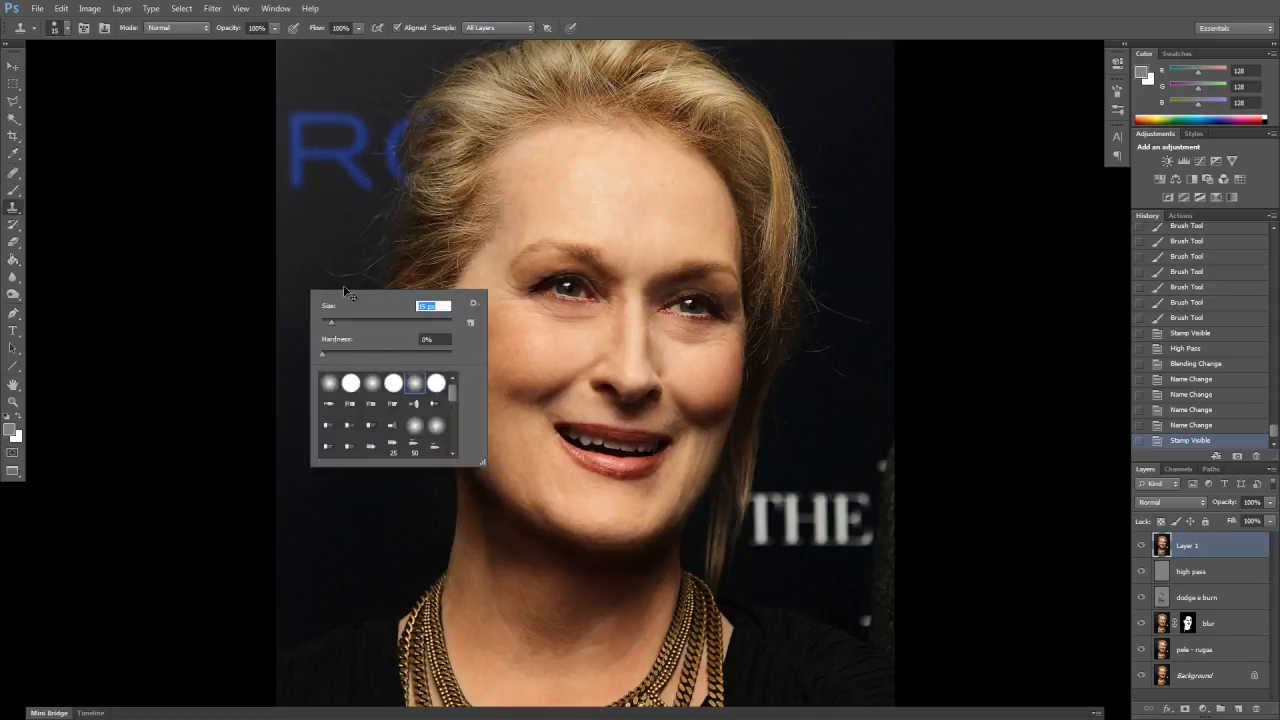
key(Return)
Clone dark background over the stray hairs reaching outward above and beside the ear with the earring
key(ctrl+plus)
key(ctrl+plus)
drag(479, 354, 722, 387)
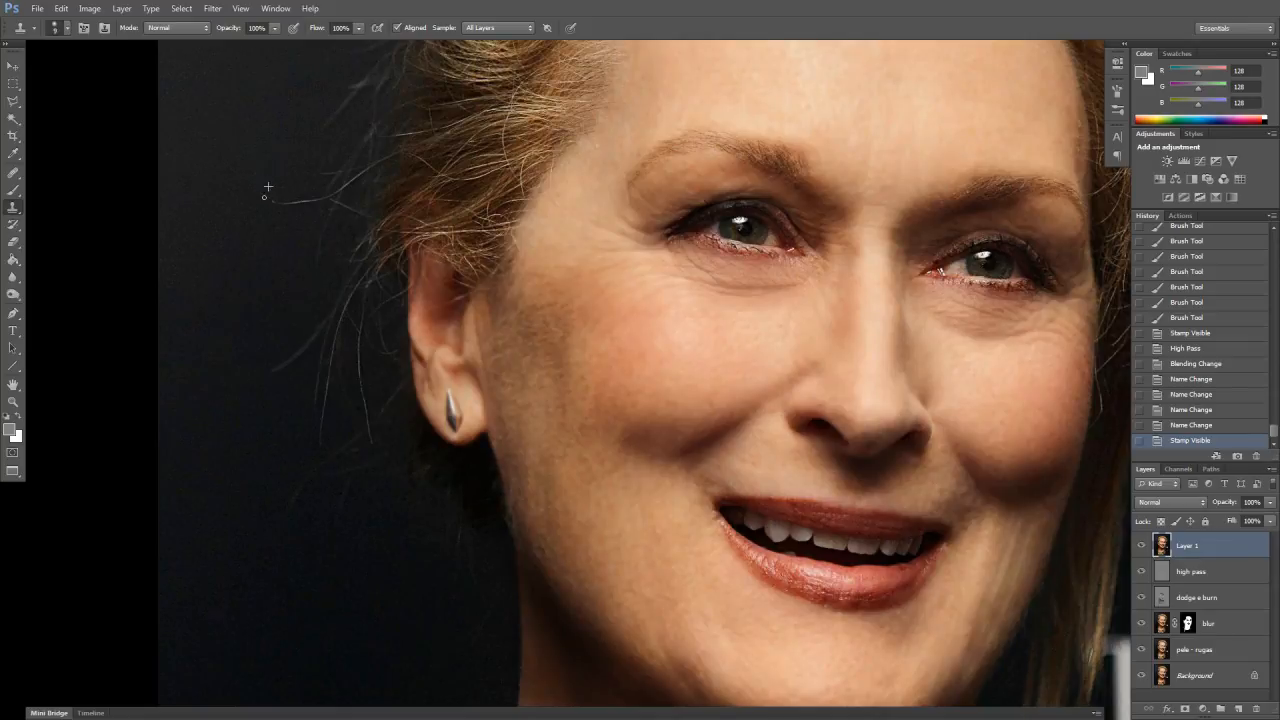
click(256, 249)
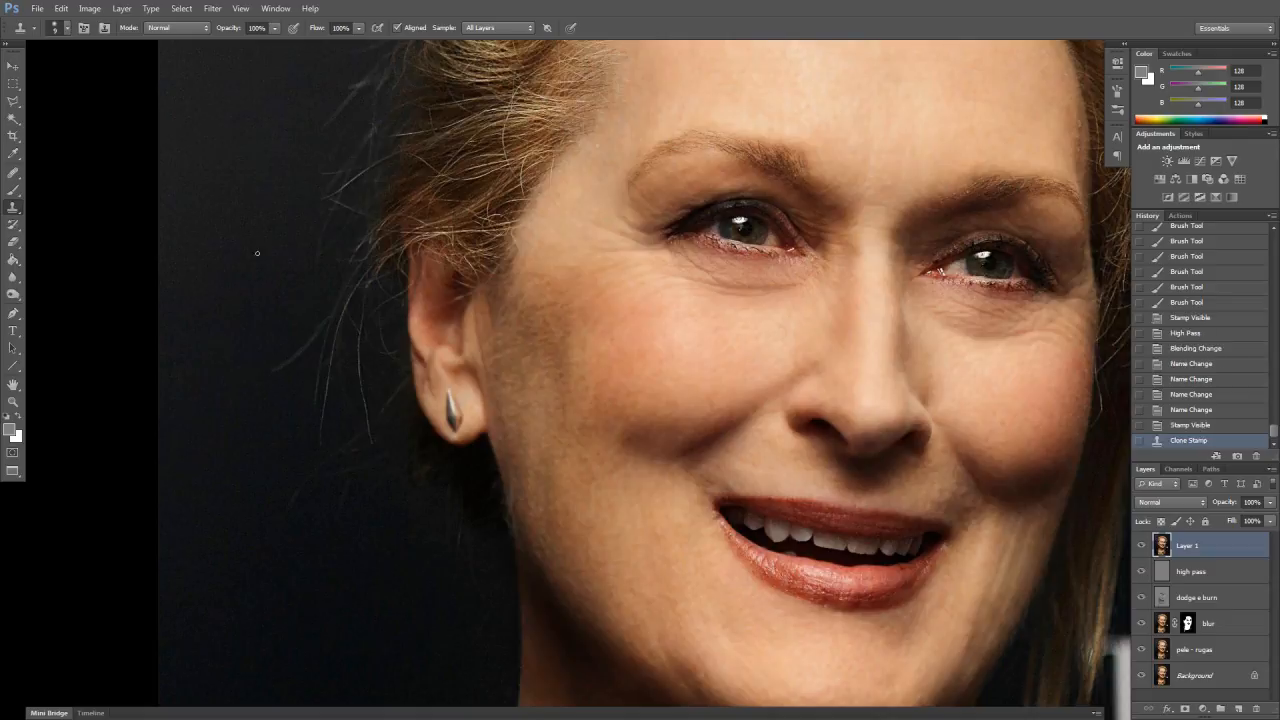
click(280, 367)
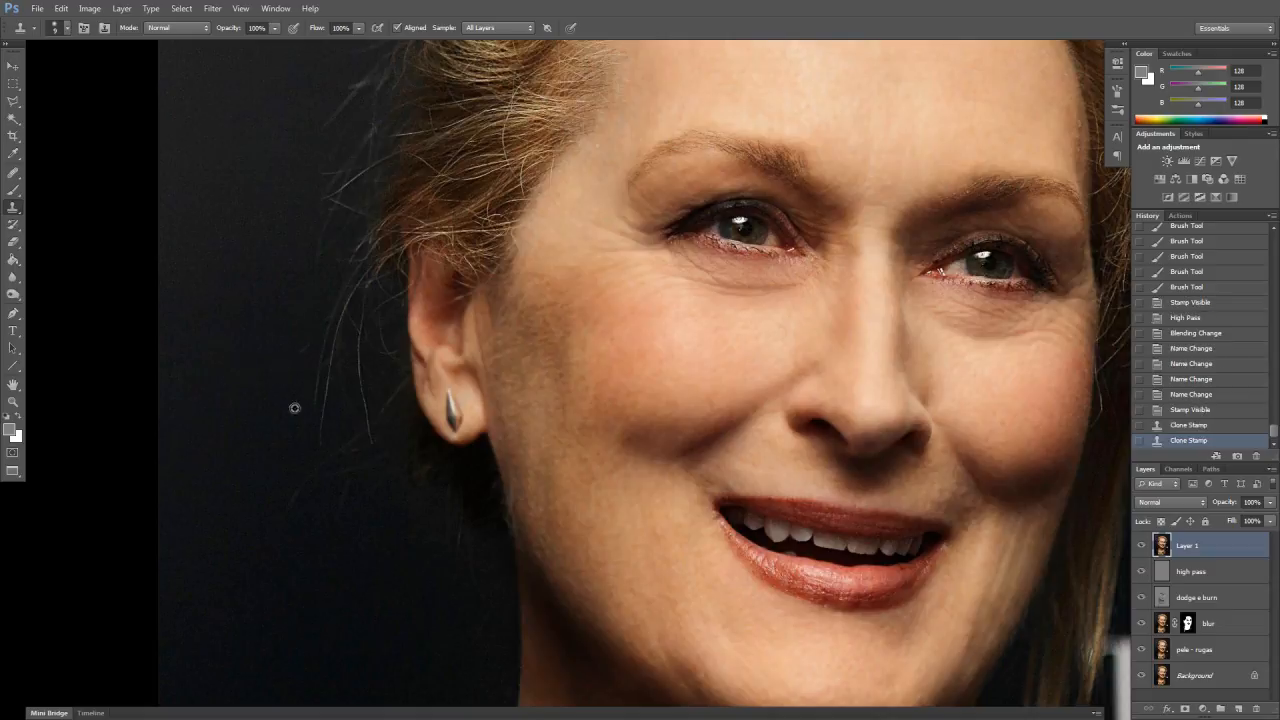
Clone out the outer long hair strand beside the earring ear and the faint wisps below it
click(322, 364)
click(333, 341)
click(327, 370)
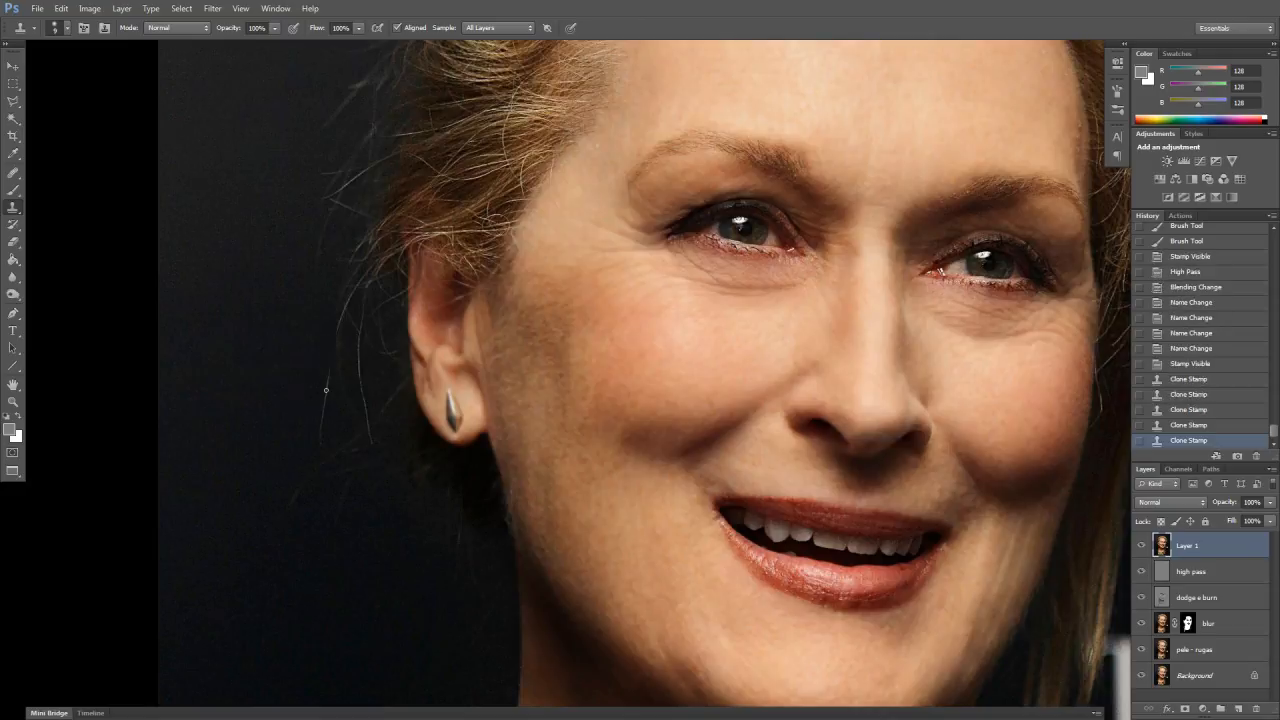
click(322, 429)
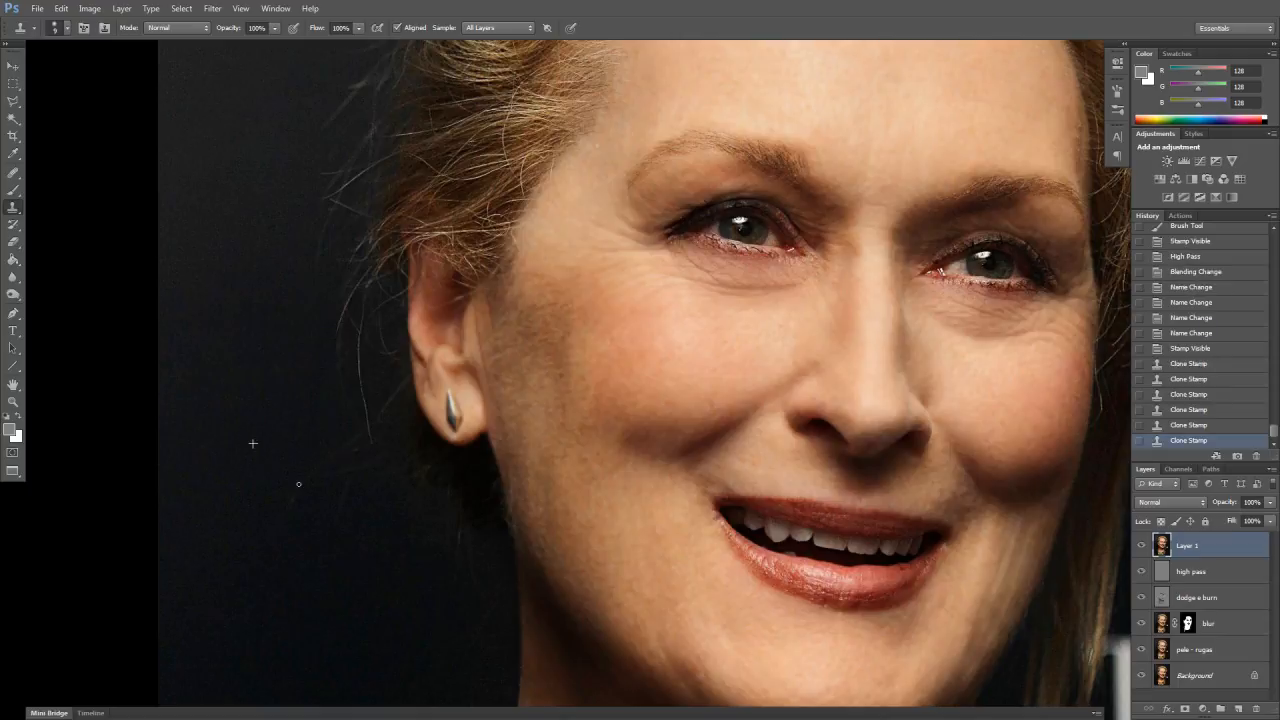
click(332, 512)
click(374, 470)
click(323, 469)
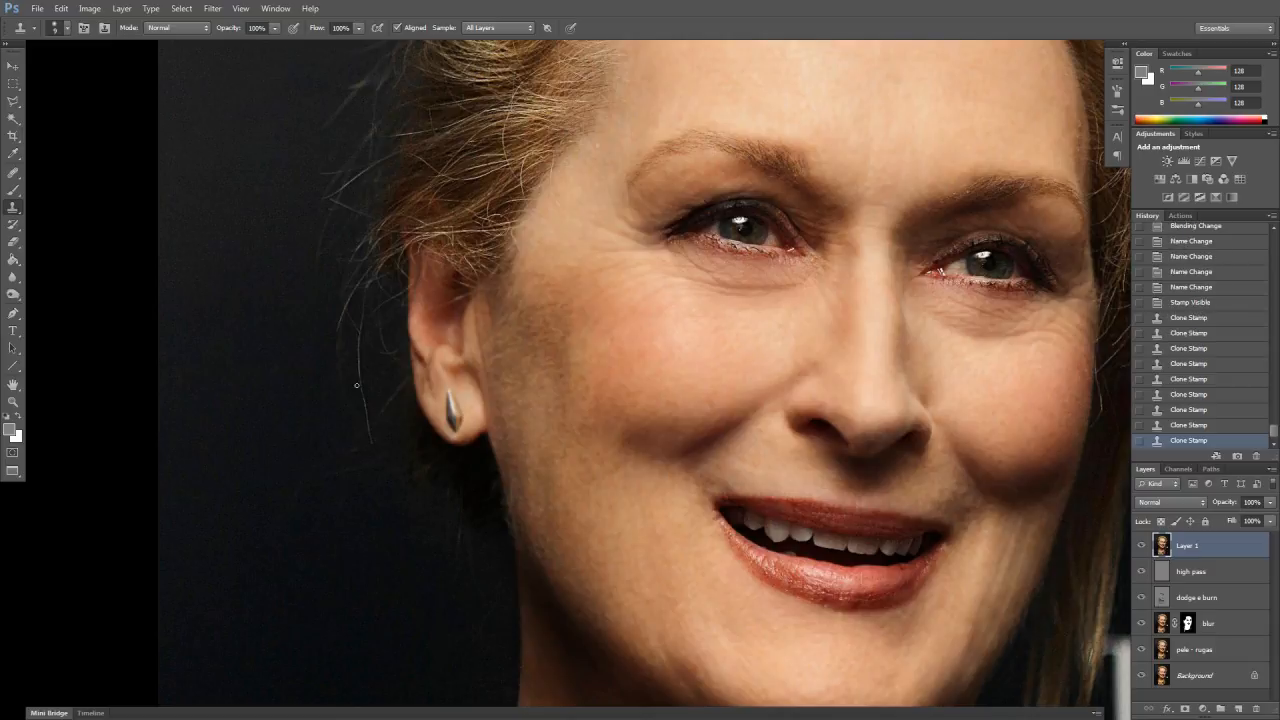
Clone out the remaining long strand next to the earring and even out the background there with a larger brush
click(363, 410)
click(354, 441)
click(341, 390)
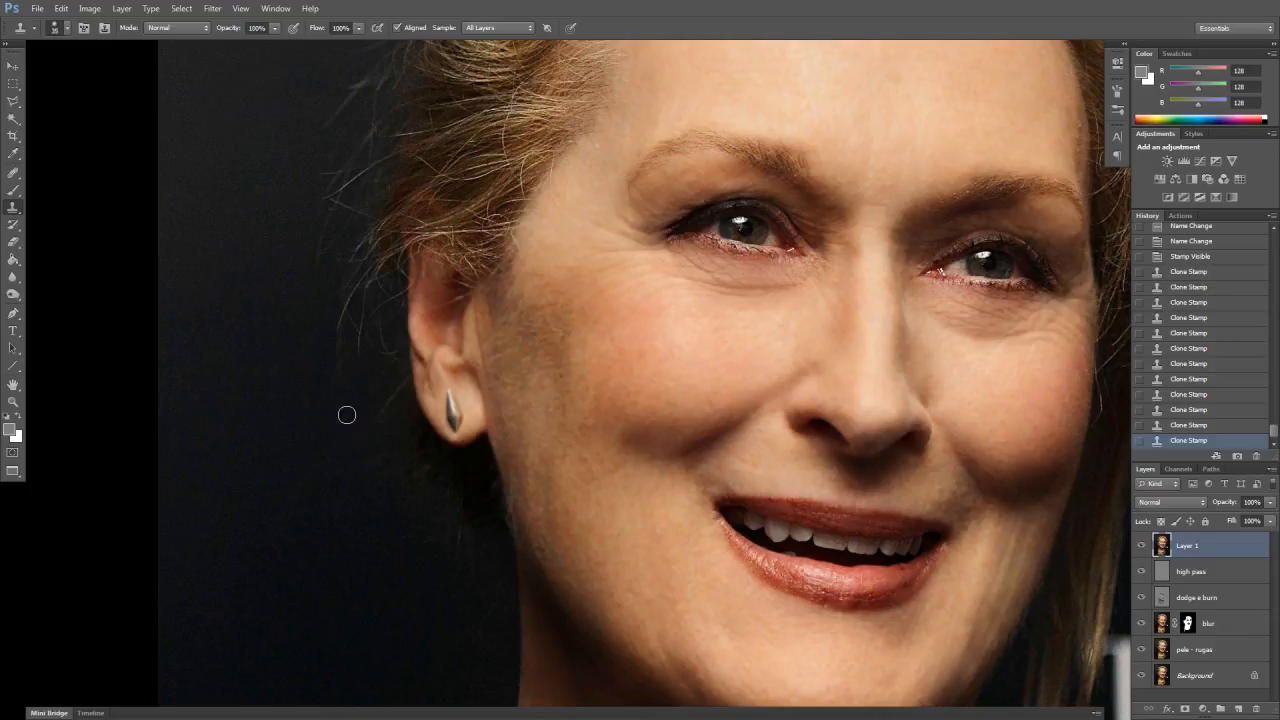
click(395, 396)
click(350, 388)
click(375, 377)
Clone clean dark background over the faint loose strands beside the hair above the earring
drag(315, 382, 307, 532)
click(286, 327)
alt+click(273, 311)
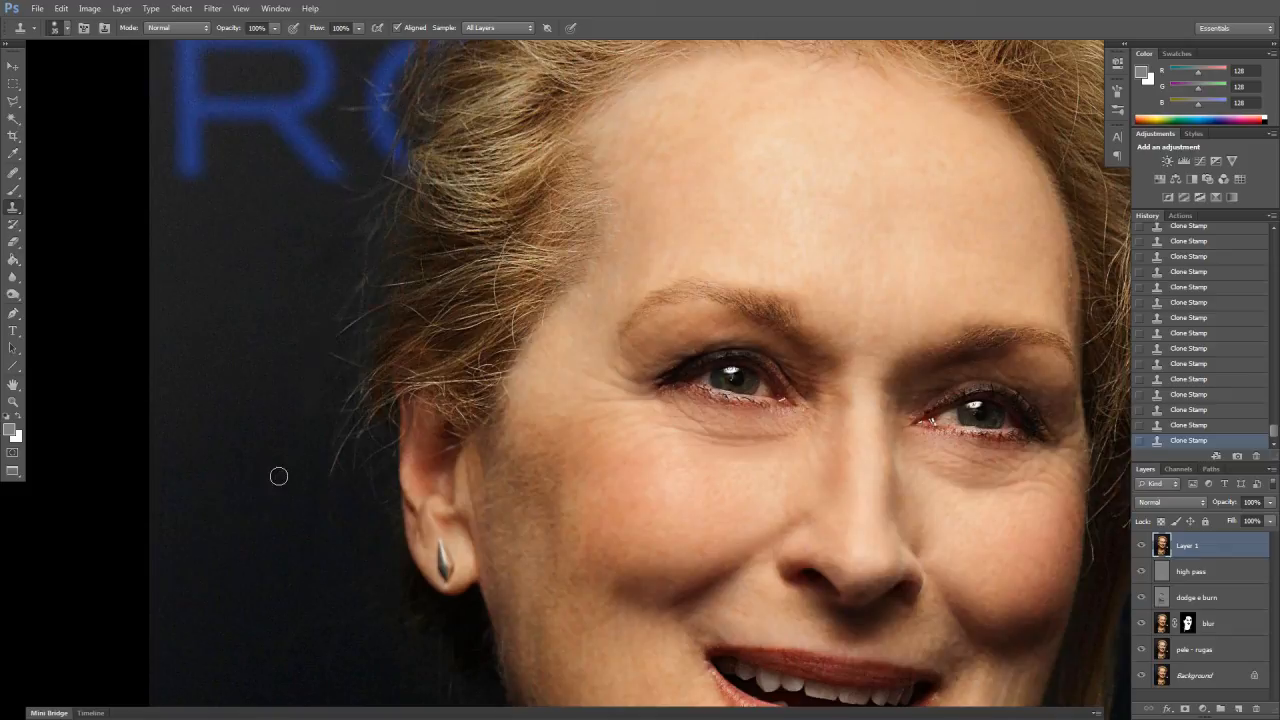
drag(356, 381, 329, 457)
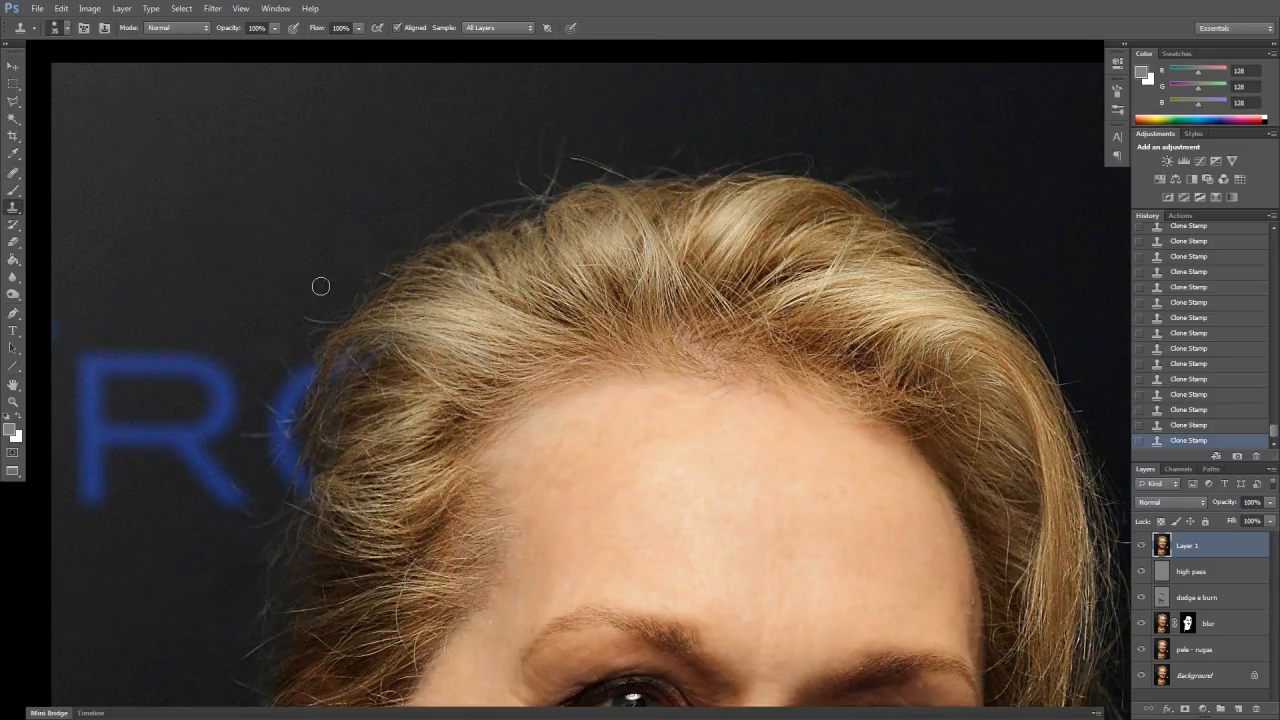
Clone out the stray hairs rising above the crown on the side of the blue lettering
drag(361, 242, 286, 337)
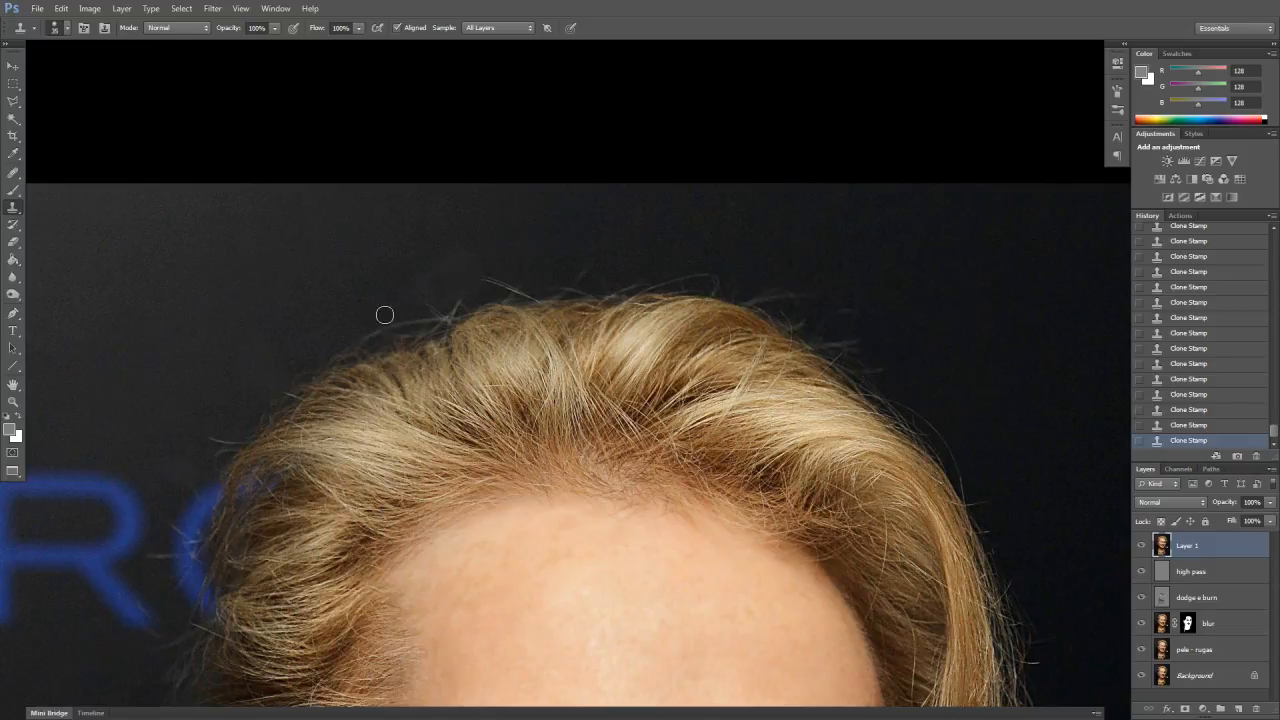
alt+click(532, 253)
mouse_move(478, 271)
mouse_down()
mouse_move(447, 245)
mouse_move(441, 270)
mouse_move(513, 260)
mouse_move(491, 283)
mouse_move(416, 278)
mouse_up()
alt+click(519, 252)
alt+click(528, 241)
Clone dark background over the flyaway hairs along the top of the head and its slope away from the lettering
drag(522, 257, 375, 319)
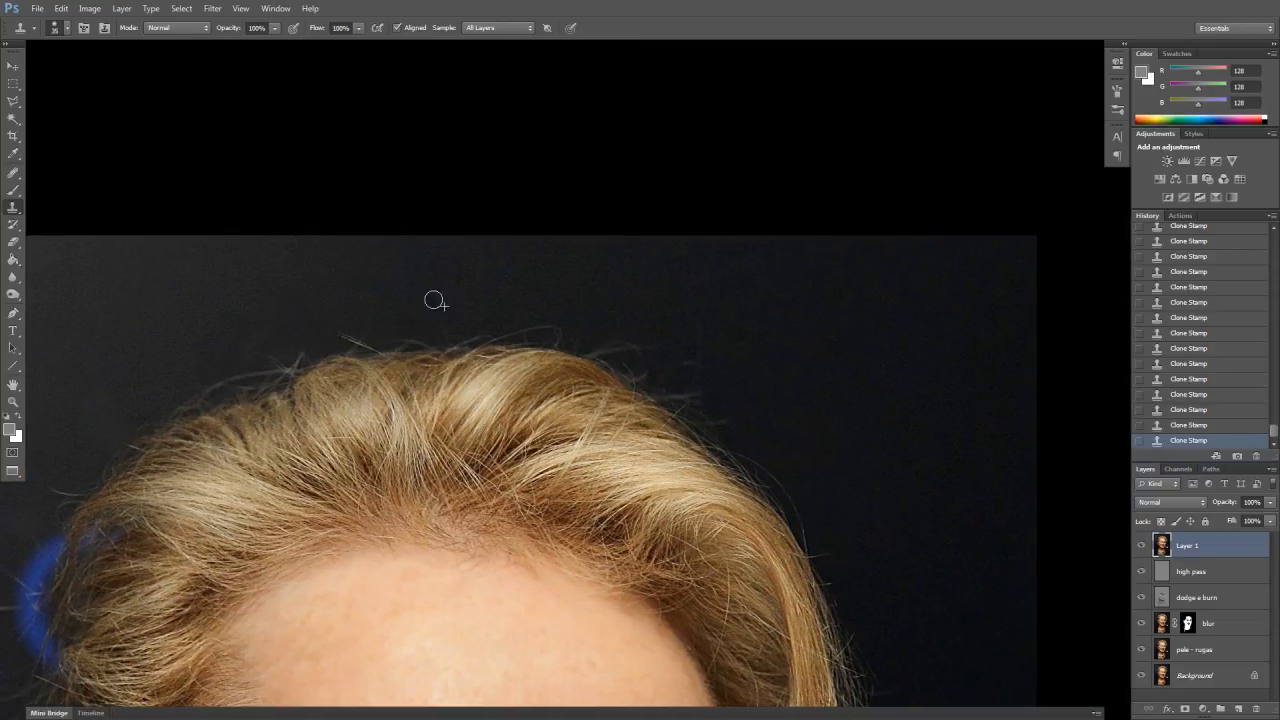
mouse_move(490, 313)
mouse_down()
mouse_move(344, 301)
mouse_move(365, 303)
mouse_up()
alt+click(411, 284)
alt+click(479, 307)
mouse_move(462, 341)
mouse_down()
mouse_move(541, 352)
mouse_move(554, 255)
mouse_up()
alt+click(526, 318)
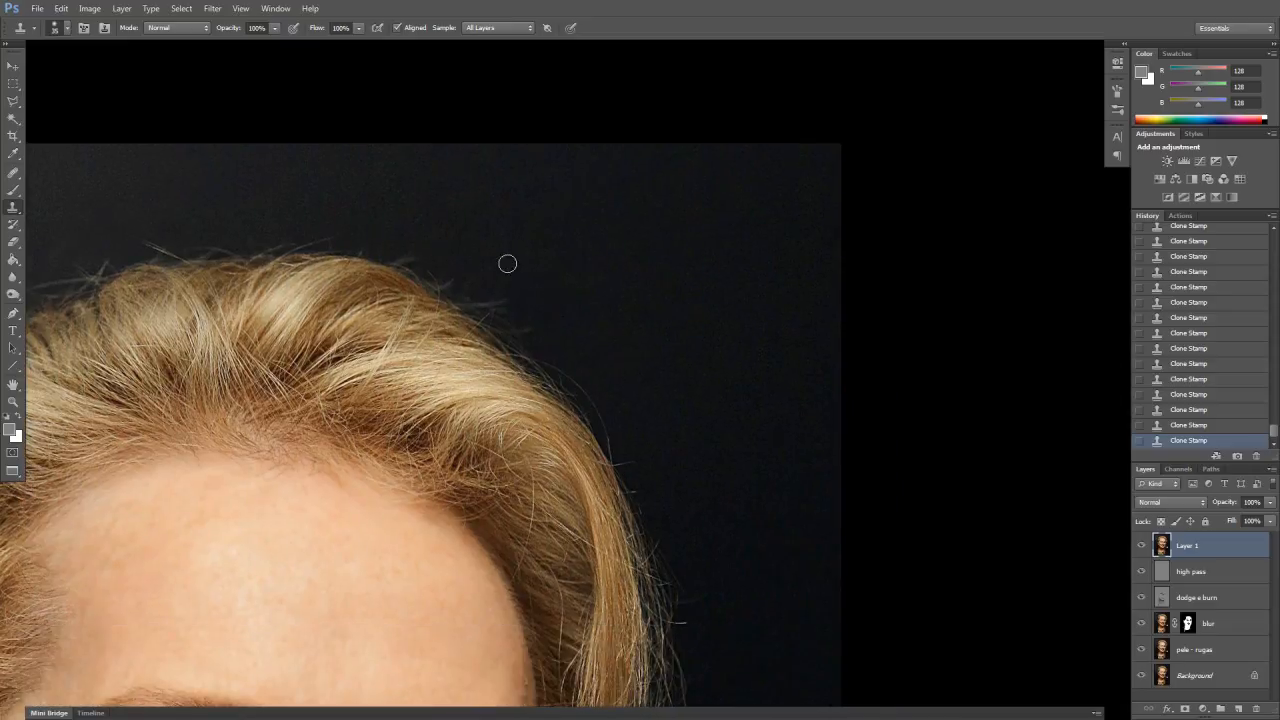
Clone out the isolated strands sticking out from the loose hair on the side opposite the earring
mouse_move(586, 360)
mouse_down()
mouse_move(529, 314)
mouse_move(524, 273)
mouse_up()
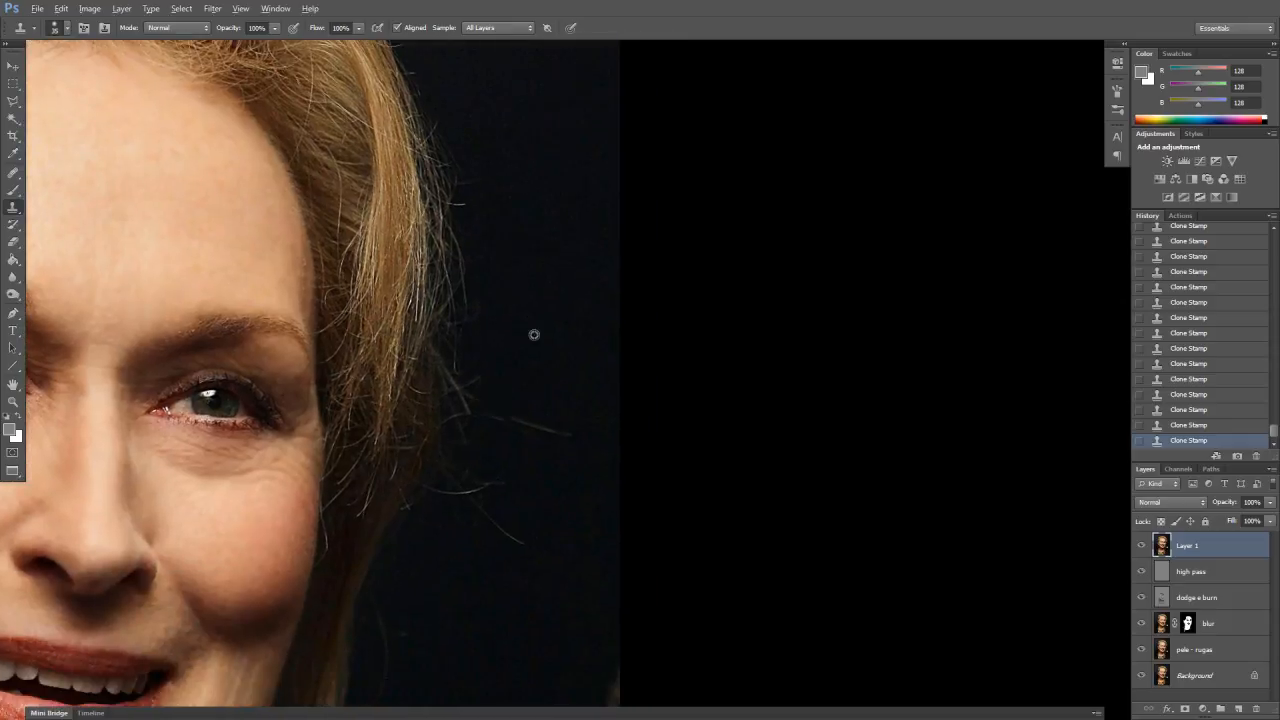
mouse_move(512, 419)
mouse_down()
mouse_move(547, 432)
mouse_move(532, 399)
mouse_move(569, 437)
mouse_move(538, 424)
mouse_up()
alt+click(537, 406)
alt+click(529, 404)
mouse_move(505, 528)
mouse_down()
mouse_move(479, 512)
mouse_move(505, 485)
mouse_move(497, 429)
mouse_move(453, 510)
mouse_move(457, 485)
mouse_move(449, 538)
mouse_move(476, 539)
mouse_move(468, 470)
mouse_move(493, 410)
mouse_up()
alt+click(552, 446)
alt+click(529, 449)
alt+click(522, 461)
scroll(503, 437, down, 5)
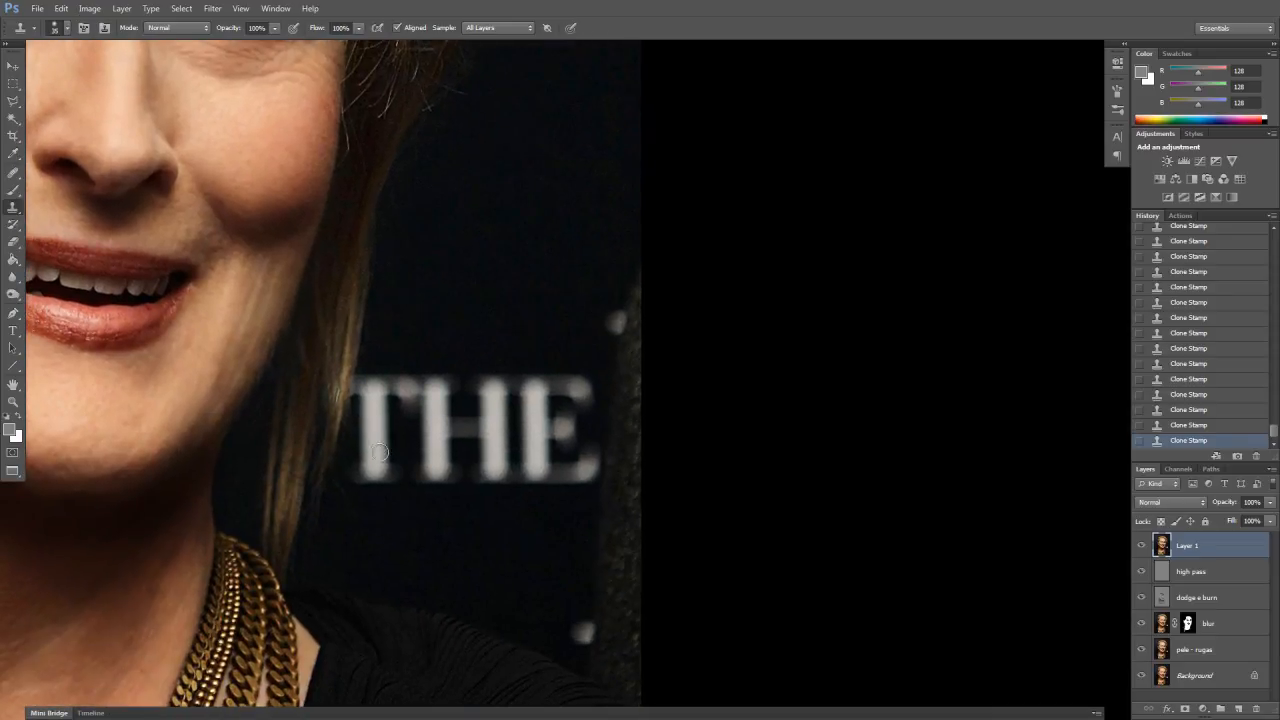
key(ctrl+0)
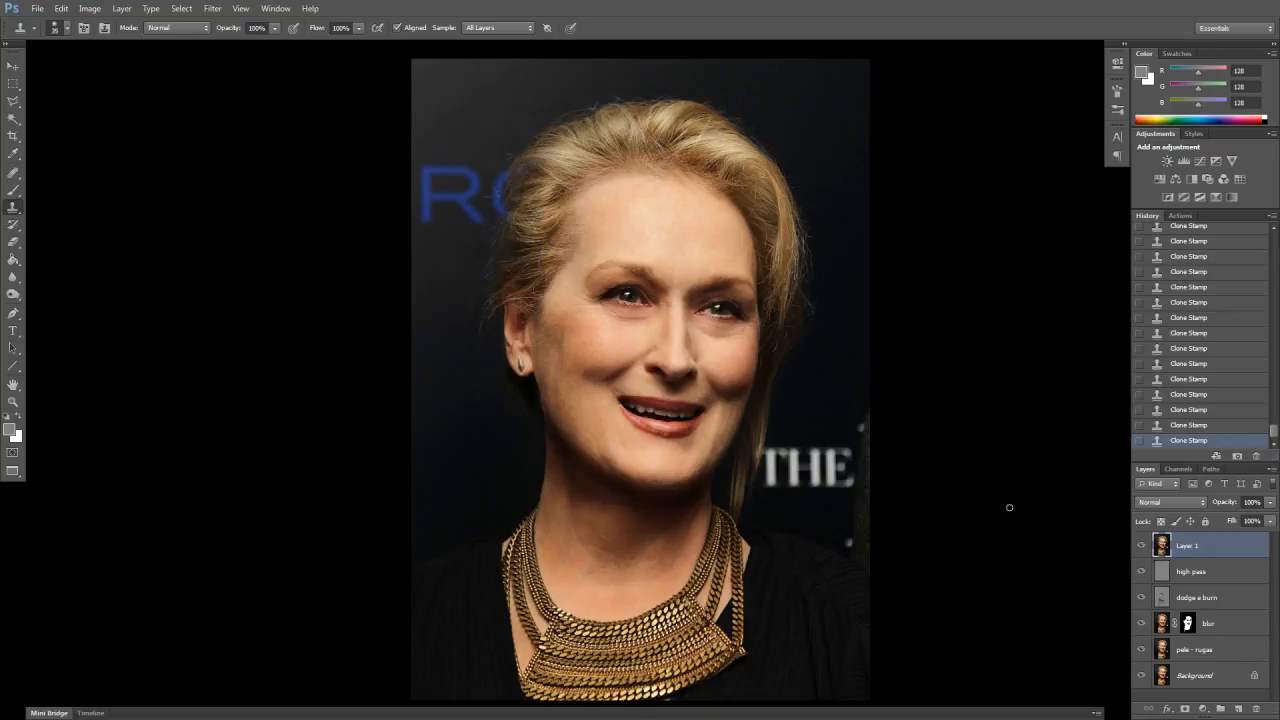
Even out the cloned background next to the earring ear with the Healing Brush
key(ctrl+plus)
key(ctrl+plus)
key(ctrl+plus)
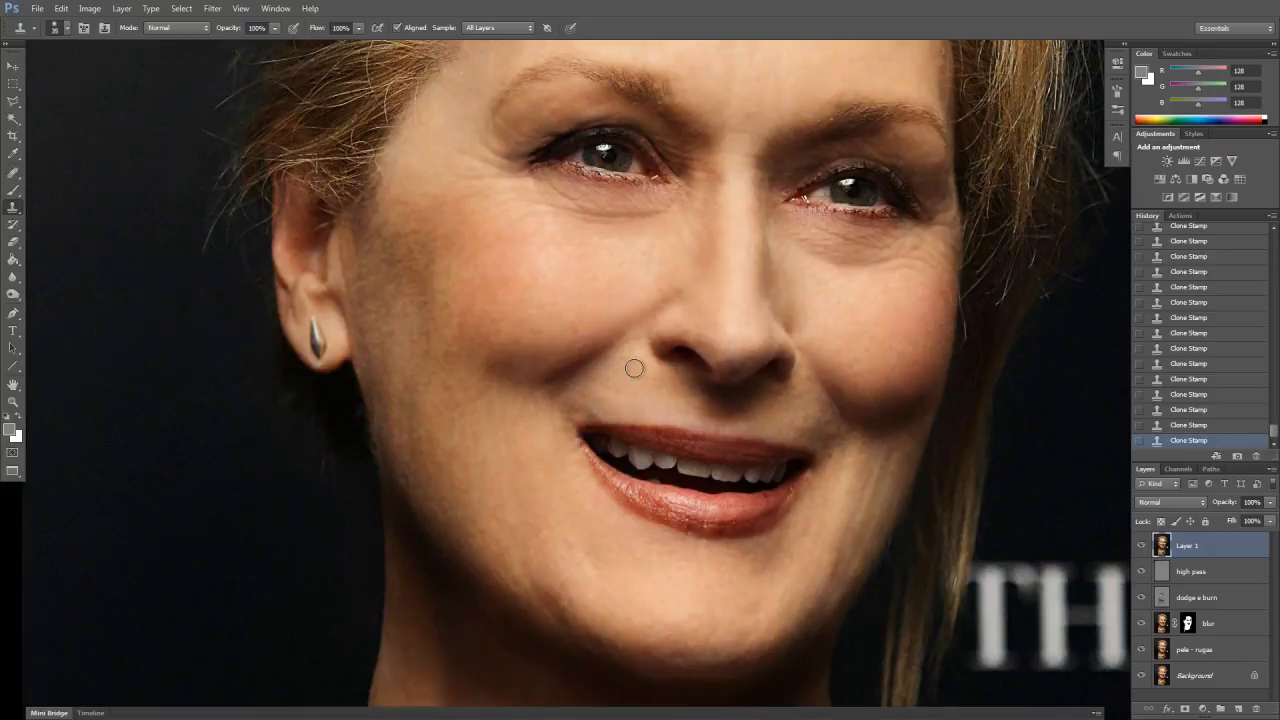
drag(337, 339, 499, 504)
key(ctrl+minus)
key(ctrl+minus)
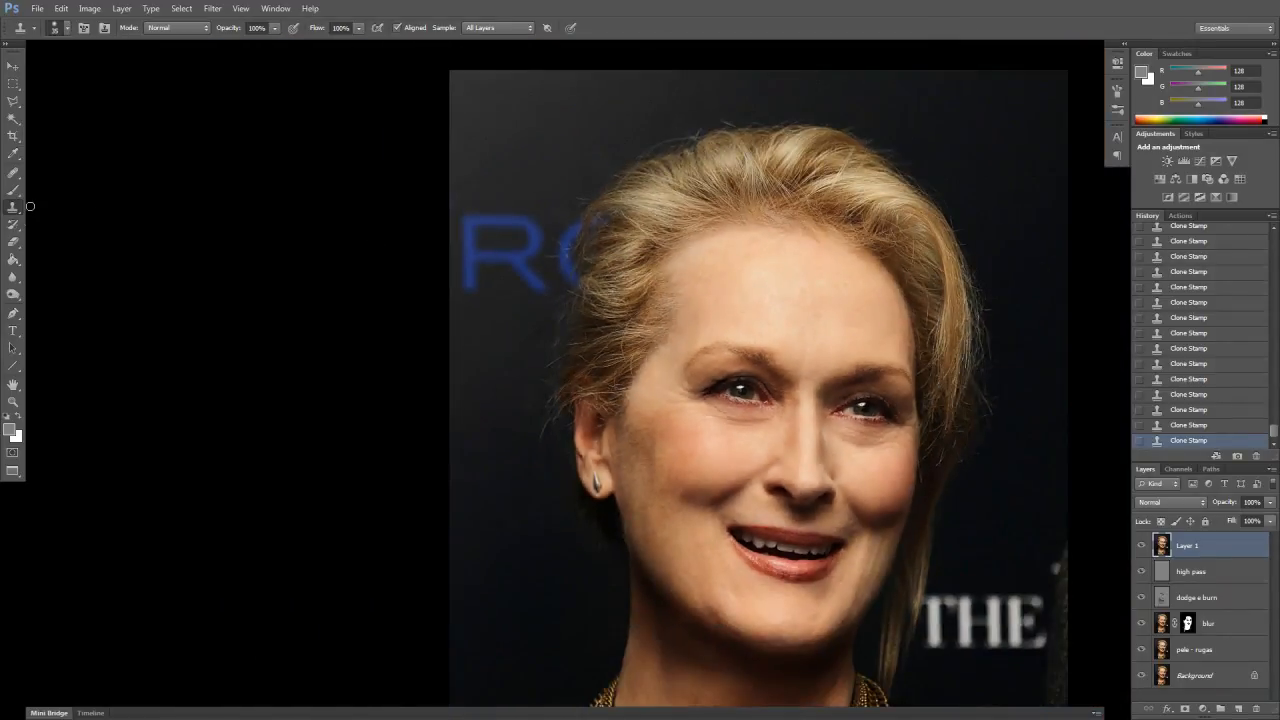
click(13, 173)
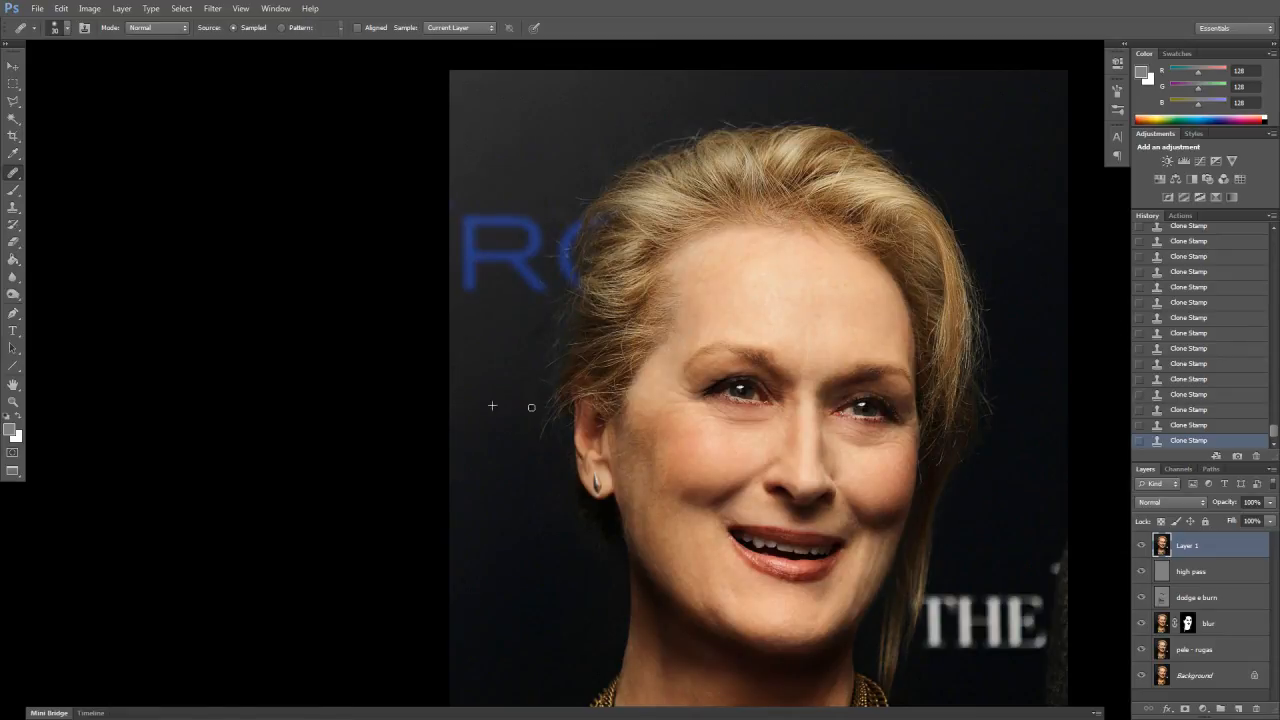
drag(494, 444, 496, 448)
click(526, 348)
click(523, 472)
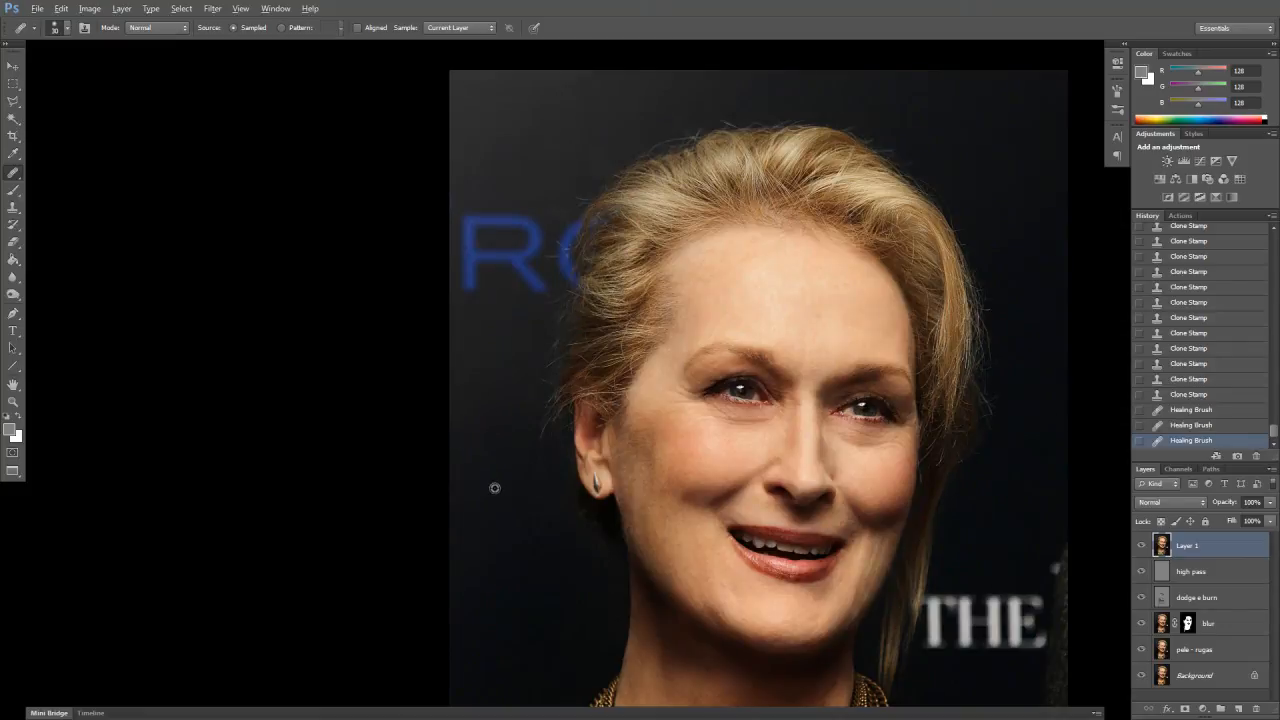
click(503, 502)
Heal the background patches around the blue lettering and along the adjacent upper hair outline
drag(534, 377, 475, 459)
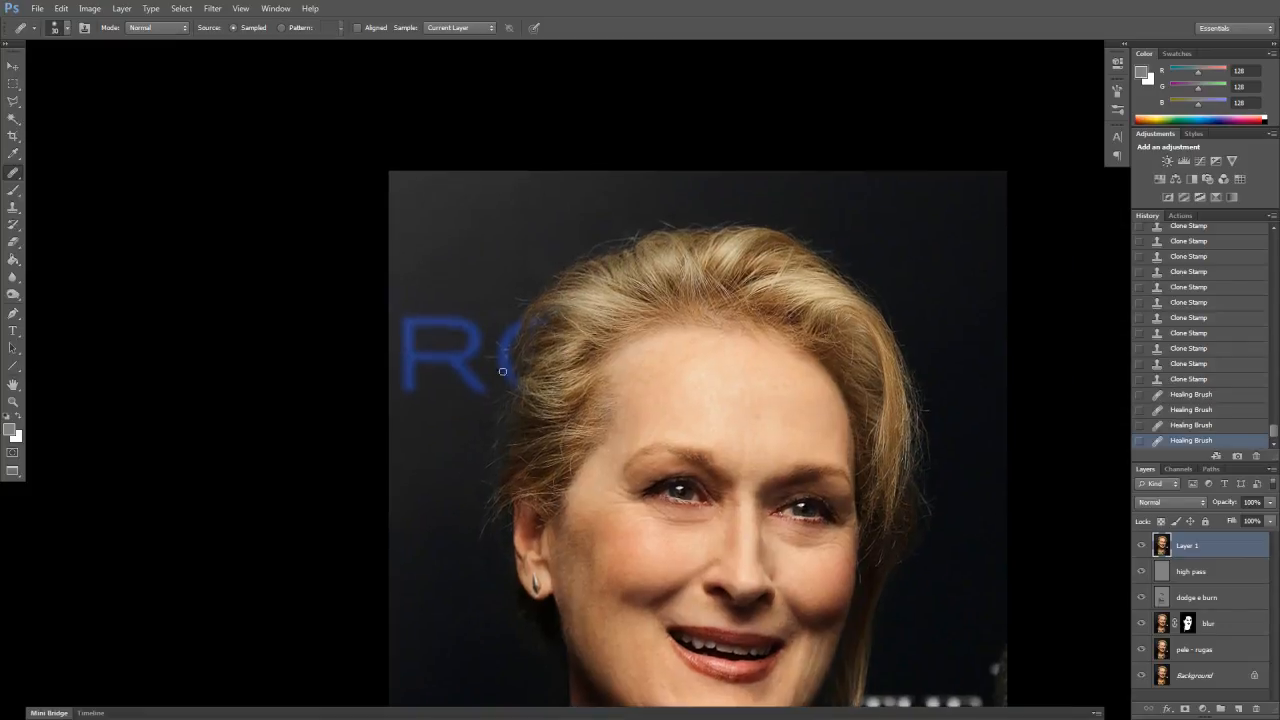
click(502, 311)
click(546, 258)
drag(489, 380, 492, 378)
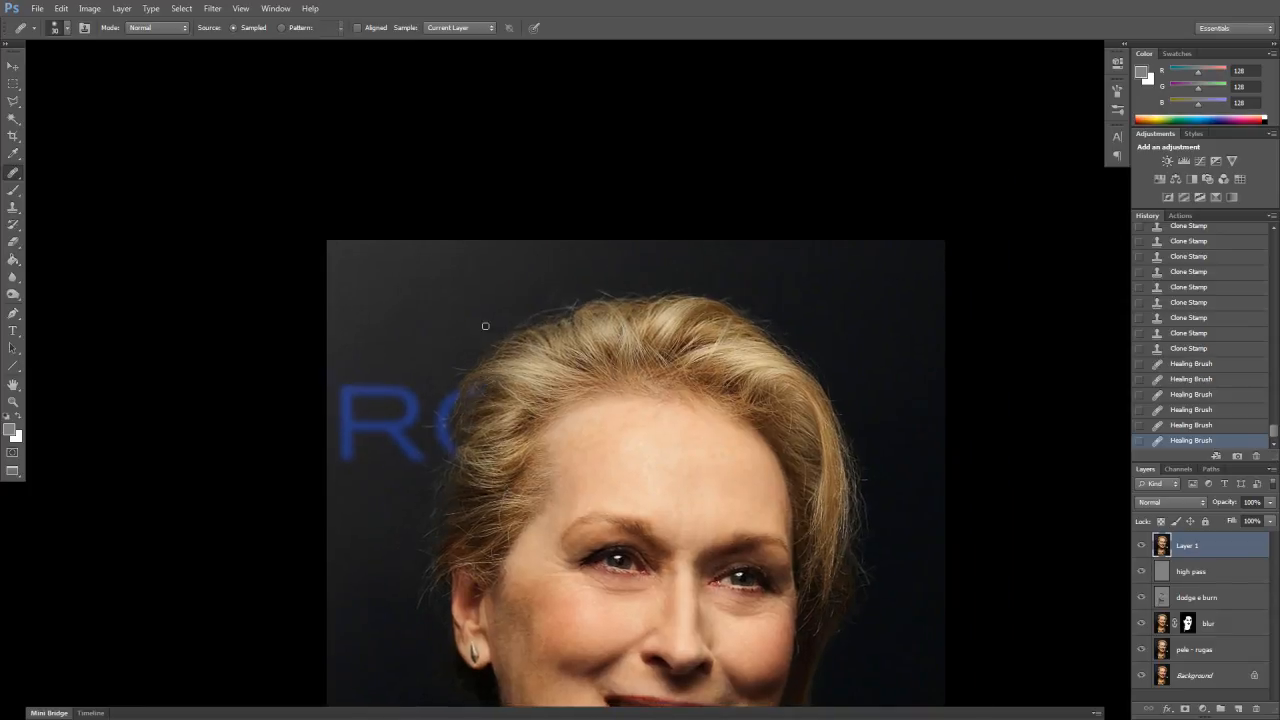
click(454, 364)
click(521, 344)
drag(521, 344, 437, 349)
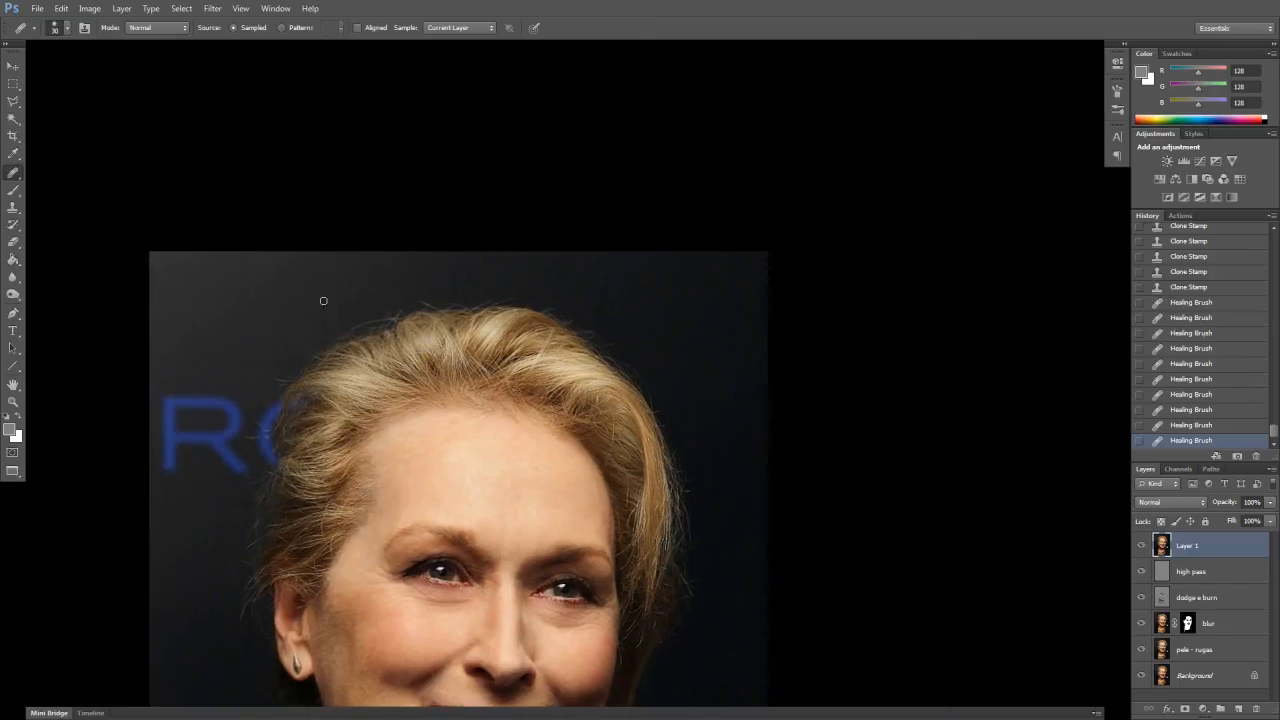
Heal the remaining uneven background beside the hair and below the earring, enlarging the Healing Brush to 50 px
drag(304, 347, 312, 250)
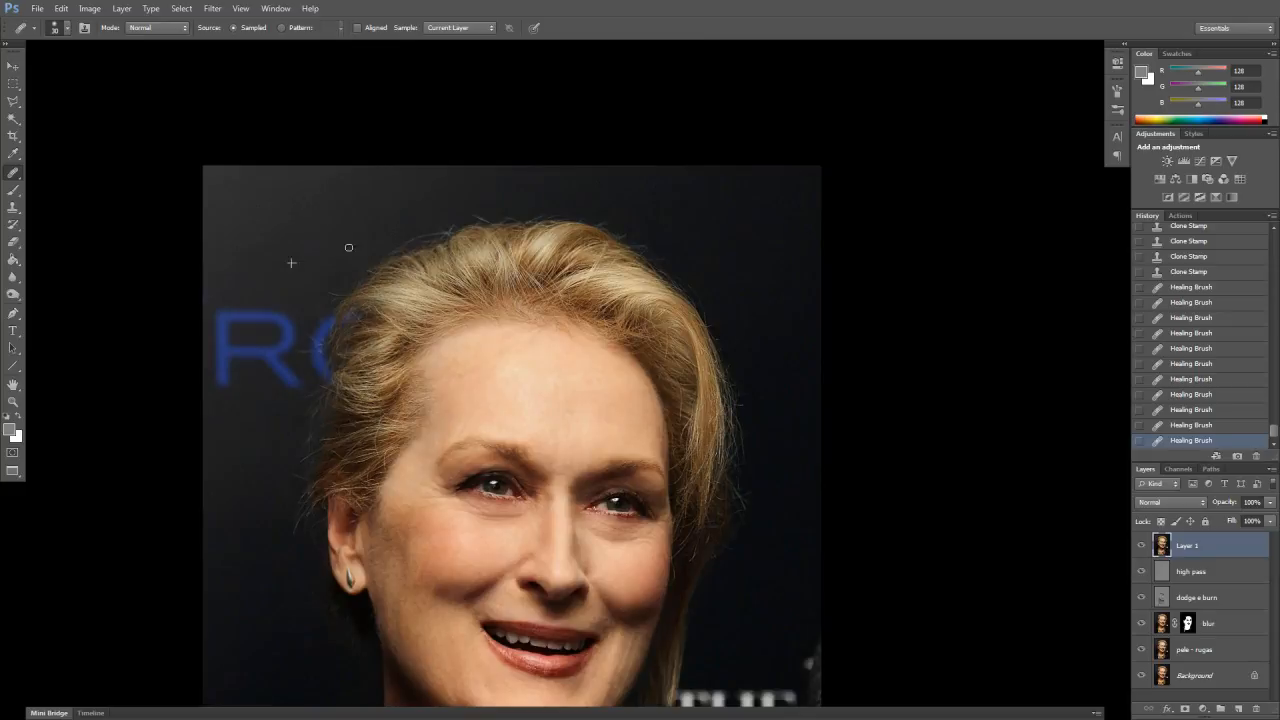
drag(329, 358, 369, 245)
drag(317, 499, 319, 516)
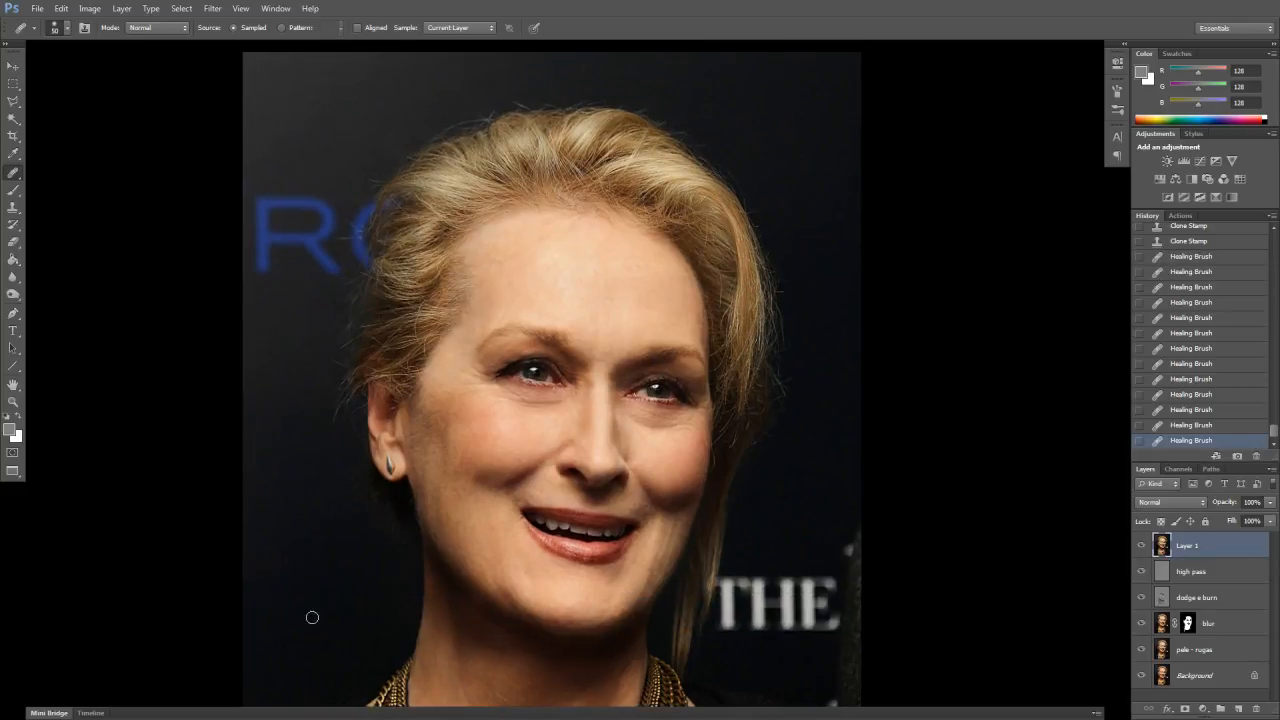
drag(322, 579, 324, 581)
click(318, 571)
drag(374, 502, 241, 376)
drag(313, 462, 296, 361)
key(ctrl+0)
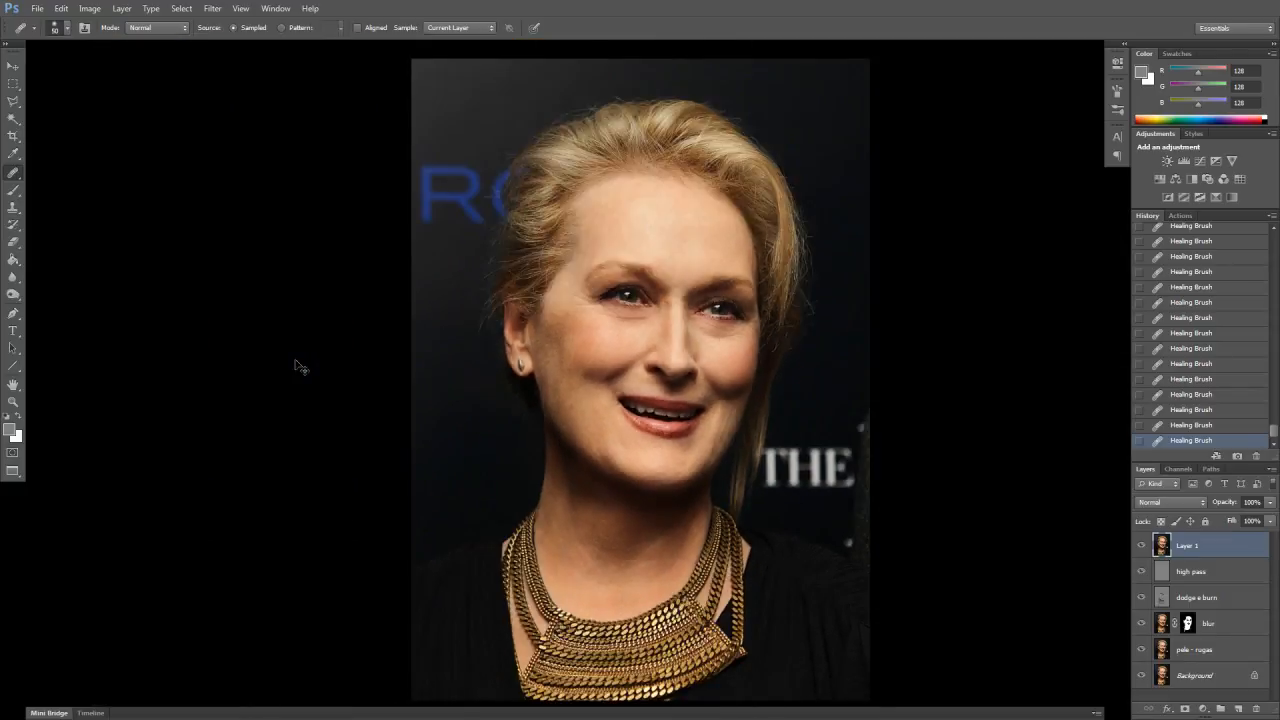
Add an empty layer at the top, rename the stamped layer below it "cabelo", and make the empty layer active
click(1238, 709)
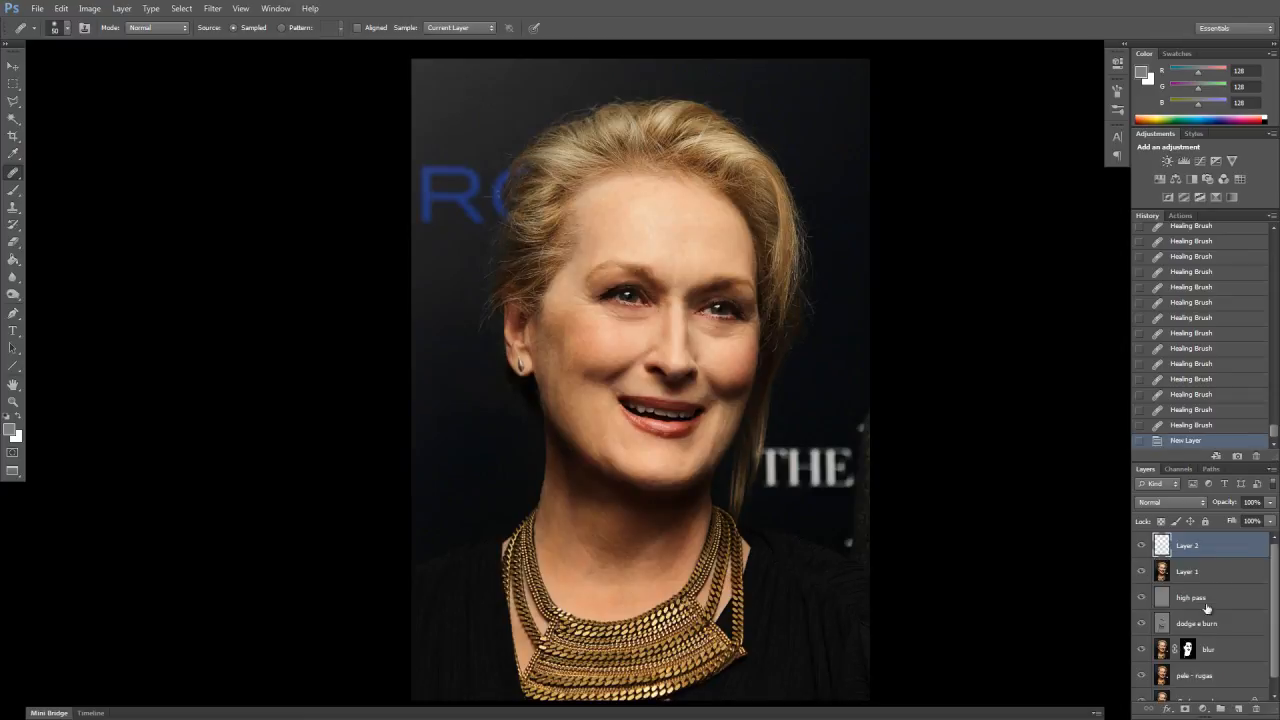
double_click(1188, 572)
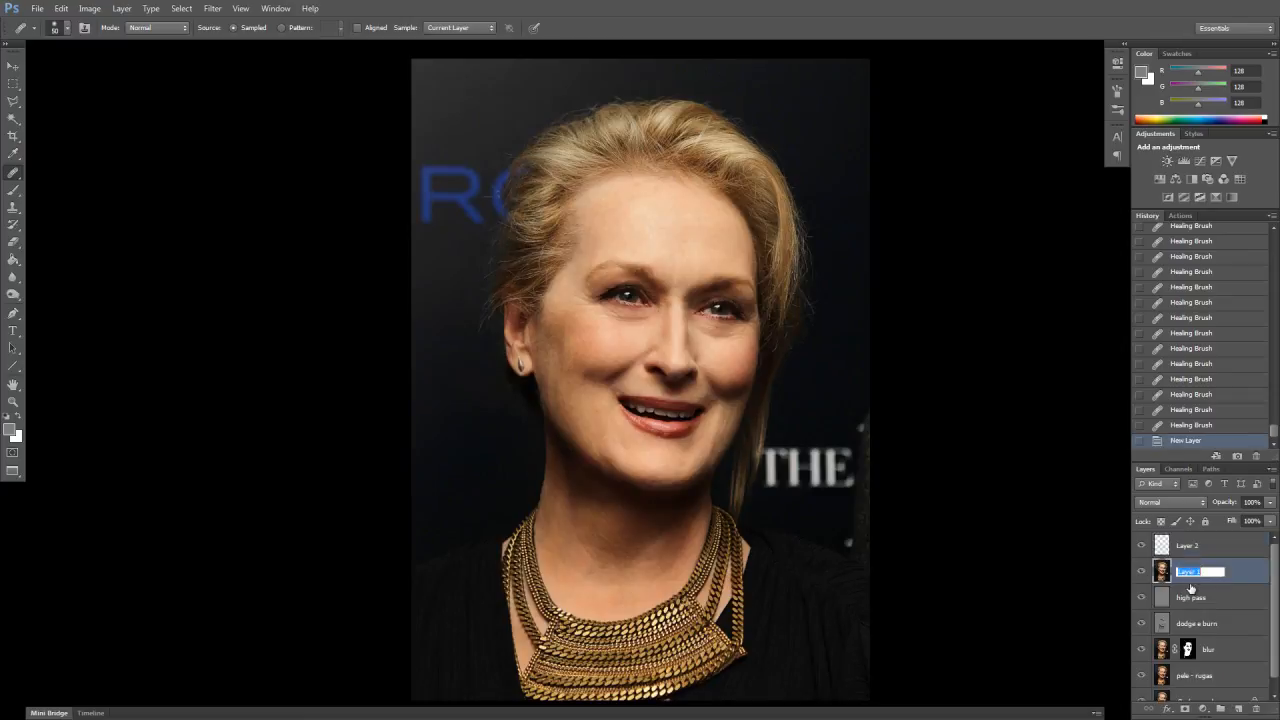
key(Return)
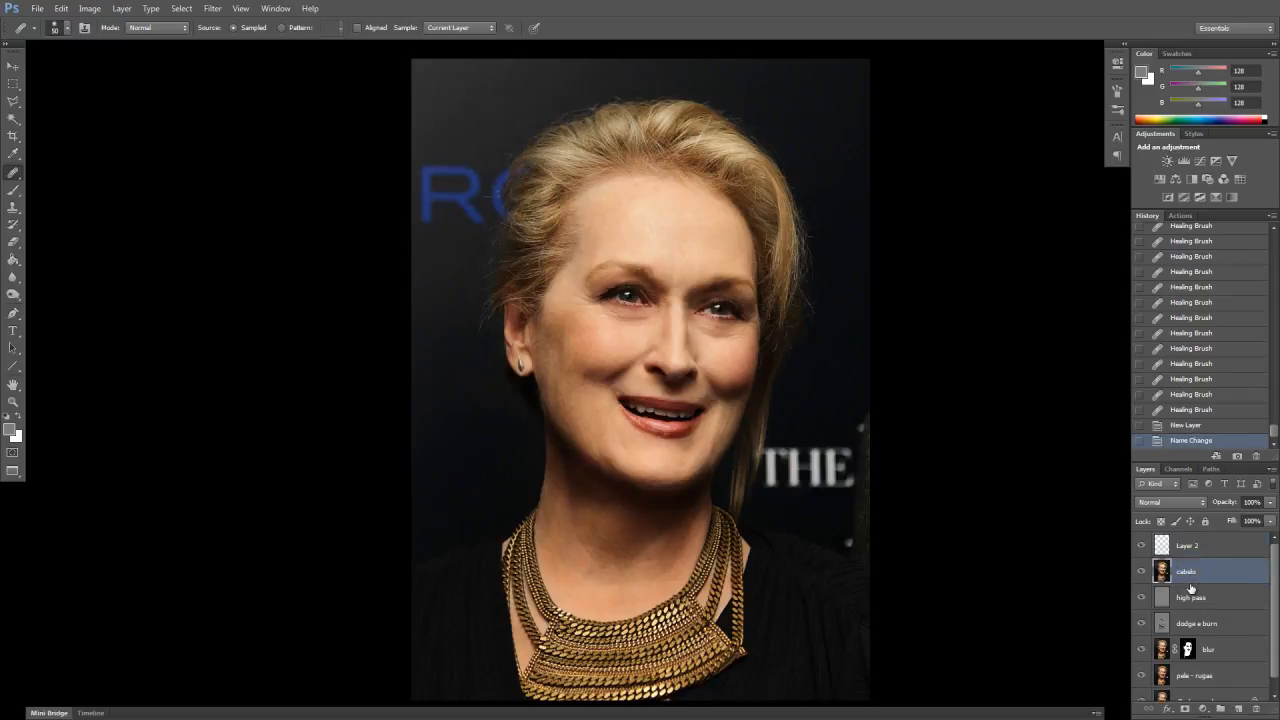
click(1158, 550)
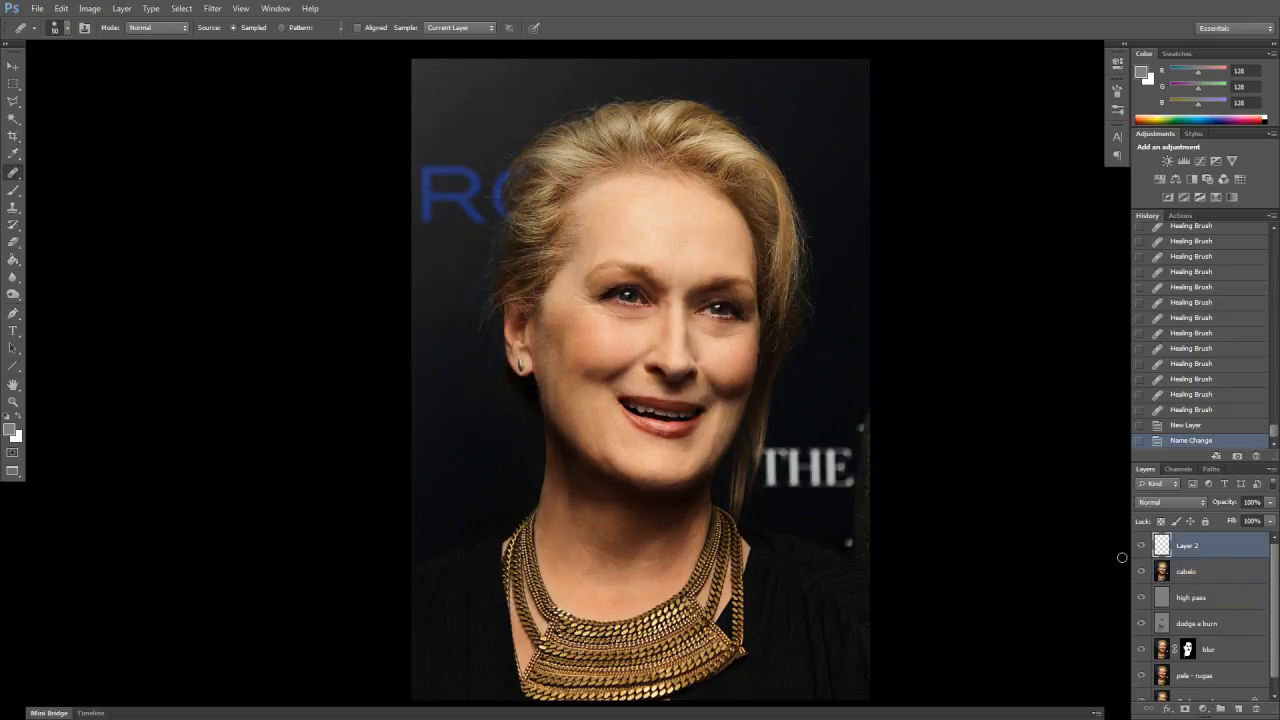
Set up a soft 71 px Brush with 0% hardness and pure red (ff0000) as the foreground colour
click(15, 190)
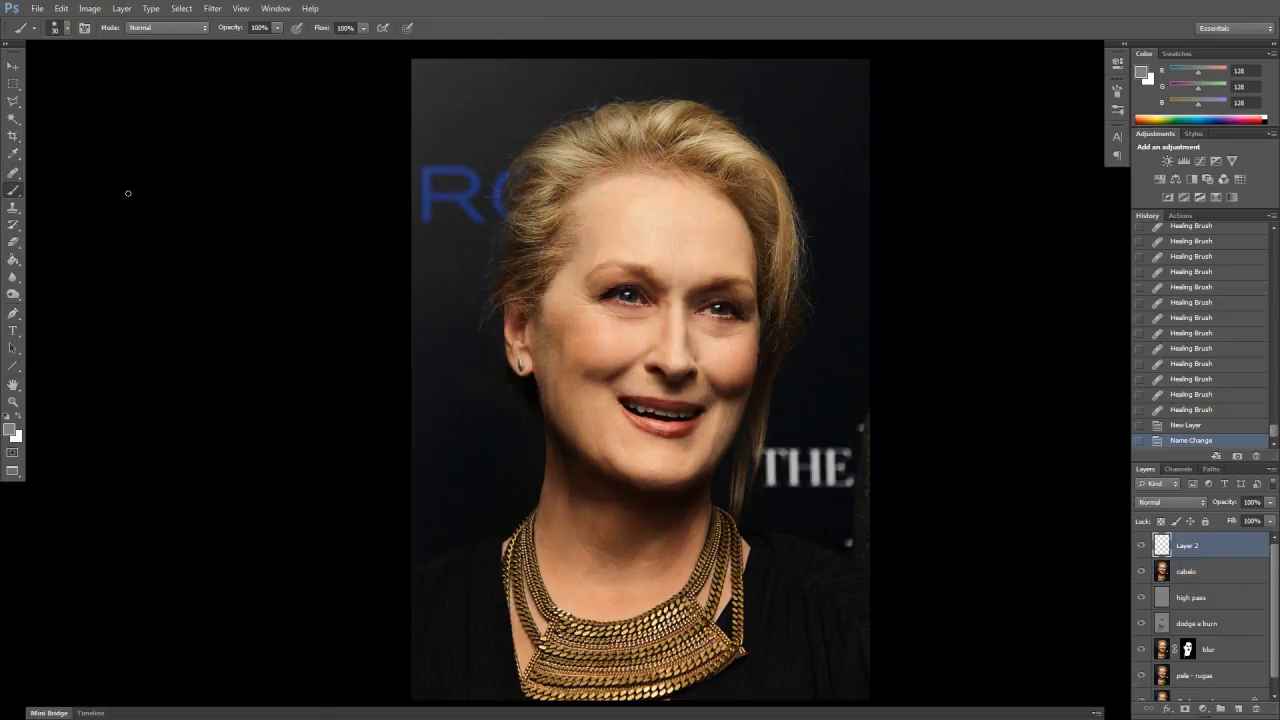
right_click(424, 207)
drag(493, 240, 488, 240)
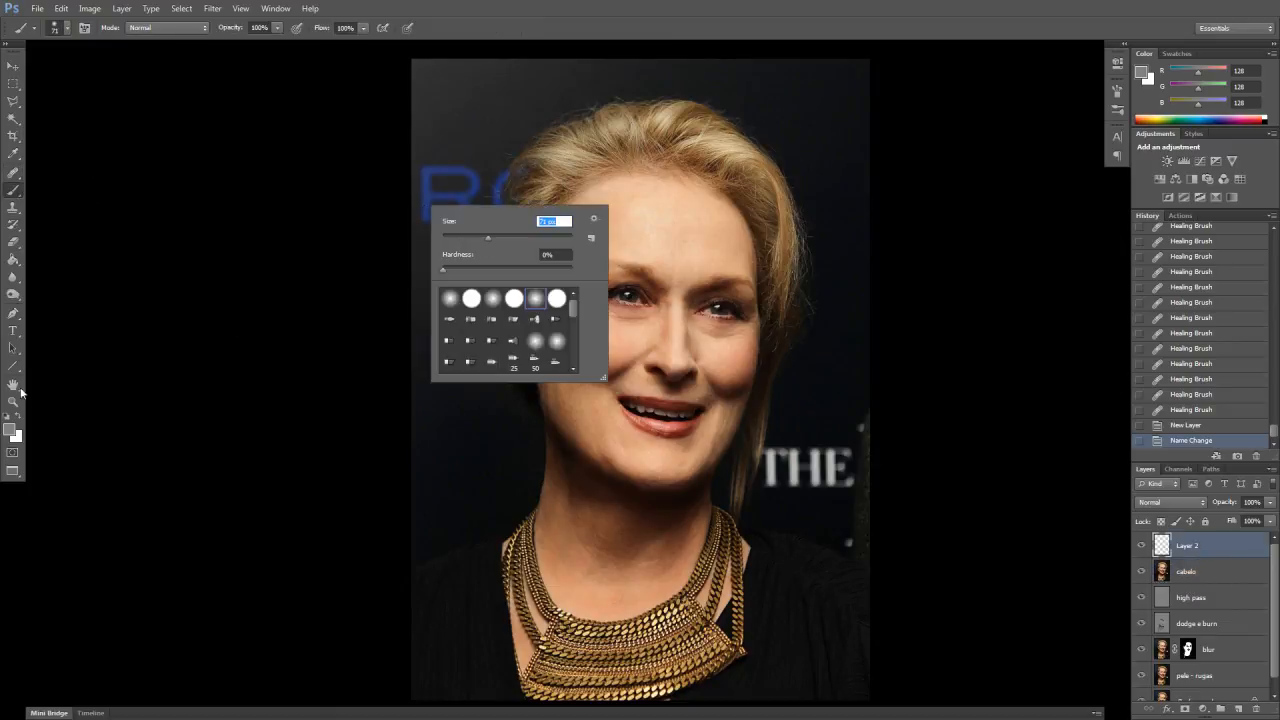
click(10, 429)
drag(896, 377, 913, 352)
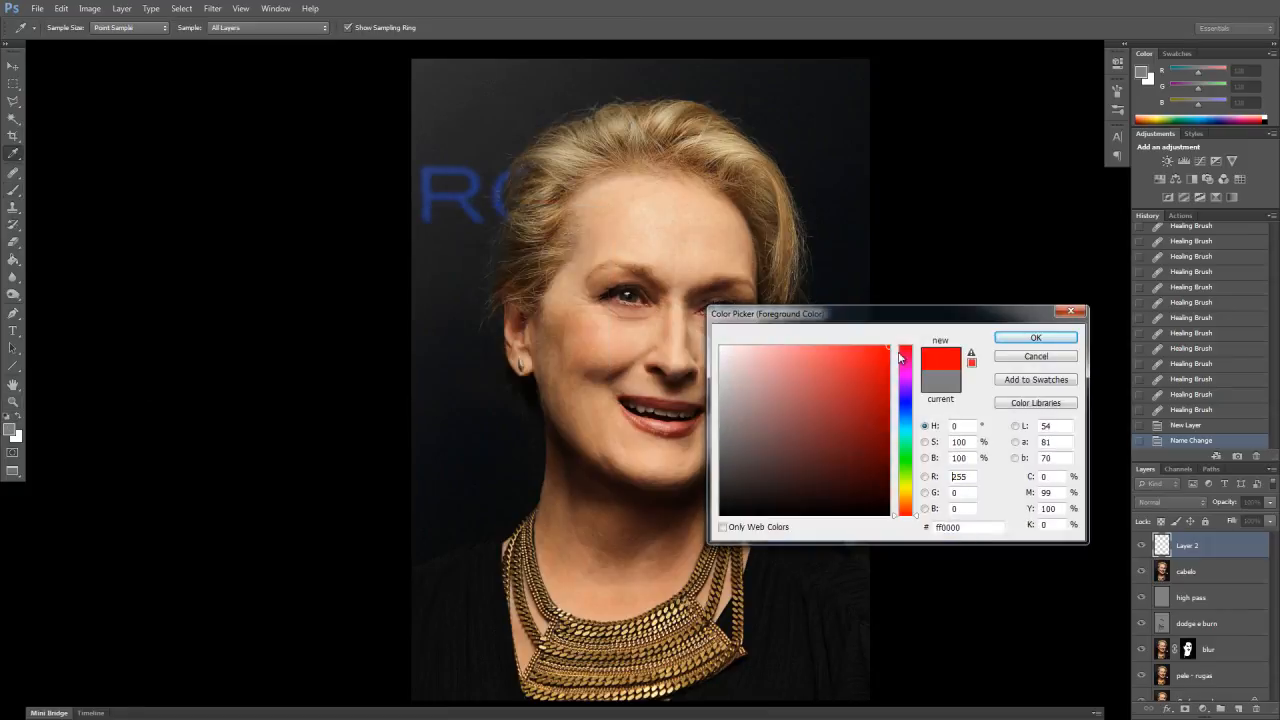
click(1036, 338)
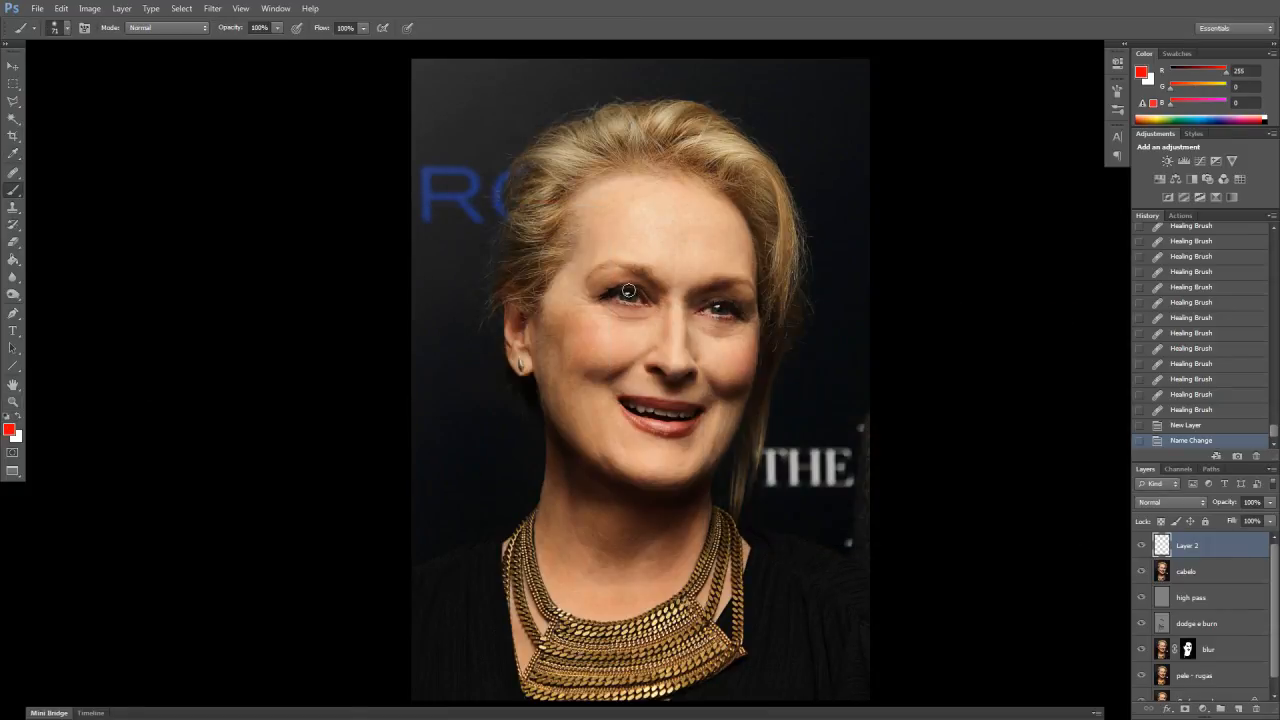
Paint red over both upper eyelids on the empty layer and set its blend mode to Soft Light
mouse_move(638, 284)
mouse_down()
mouse_move(600, 272)
mouse_move(645, 280)
mouse_move(602, 290)
mouse_up()
key(ctrl+plus)
drag(751, 413, 597, 400)
mouse_move(505, 250)
mouse_down()
mouse_move(442, 242)
mouse_move(433, 226)
mouse_up()
mouse_move(571, 261)
mouse_down()
mouse_move(623, 248)
mouse_move(636, 271)
mouse_move(631, 243)
mouse_move(650, 278)
mouse_up()
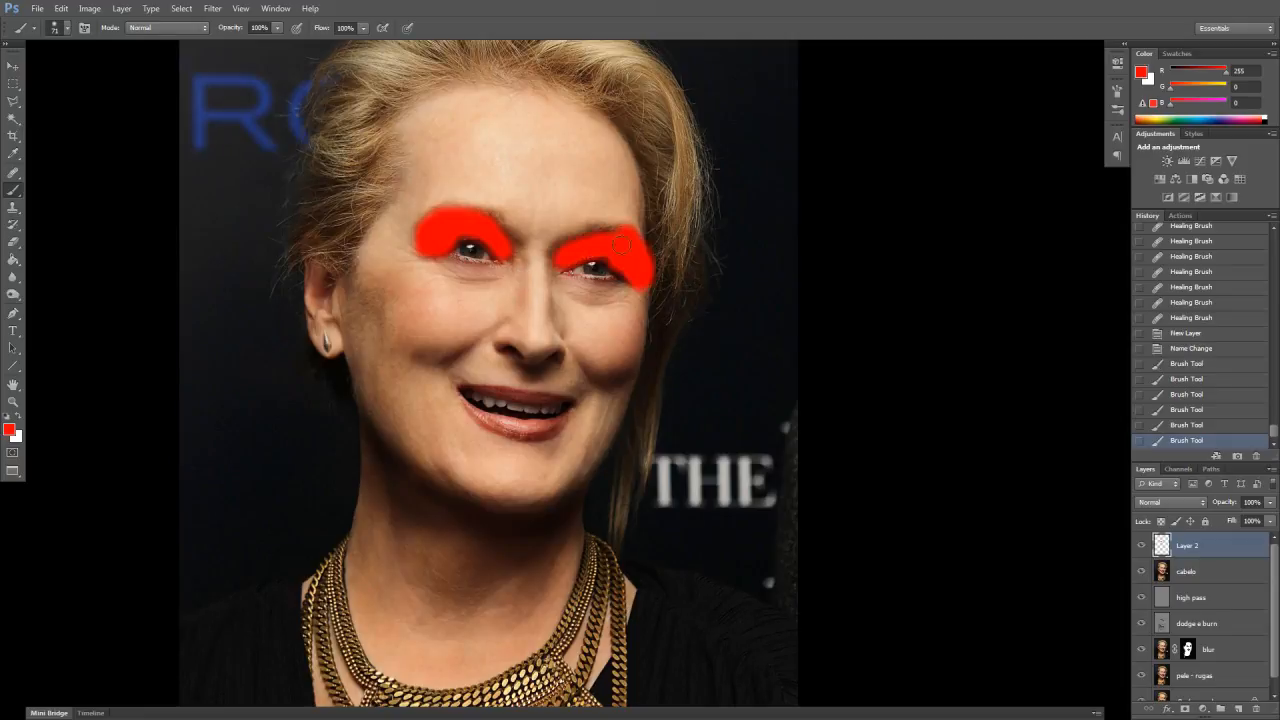
drag(423, 229, 422, 238)
drag(488, 214, 512, 246)
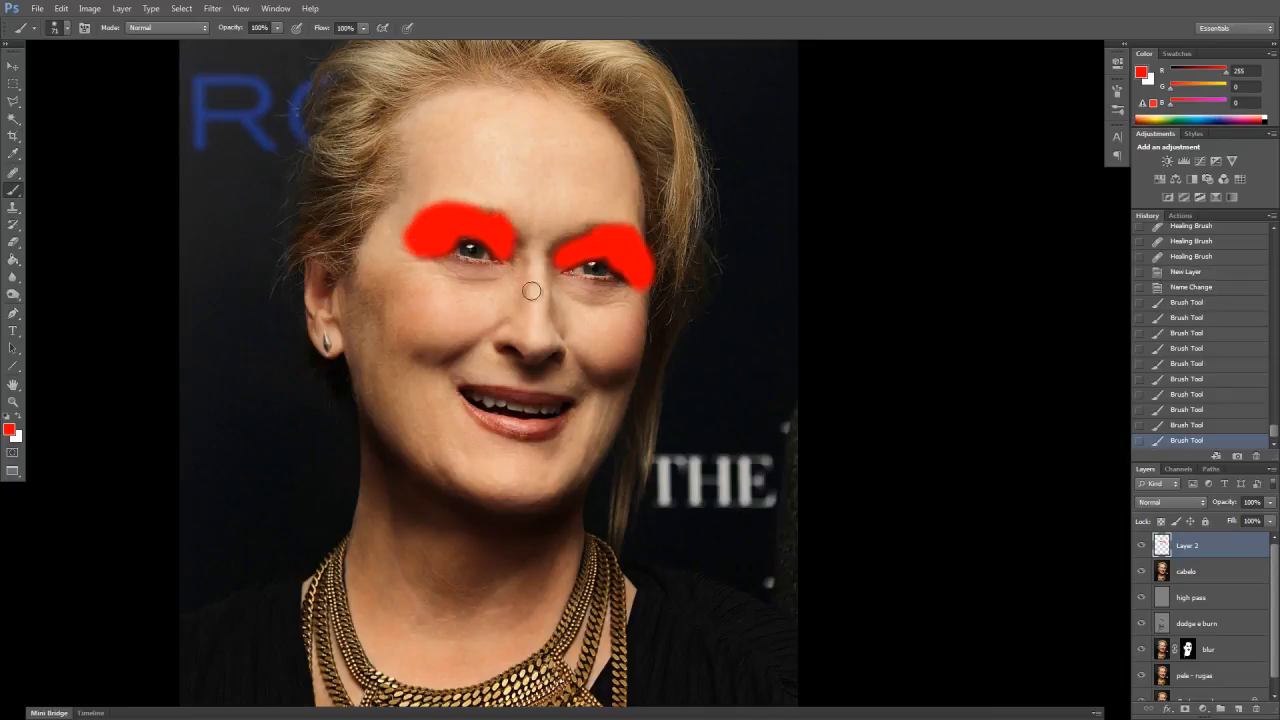
click(508, 243)
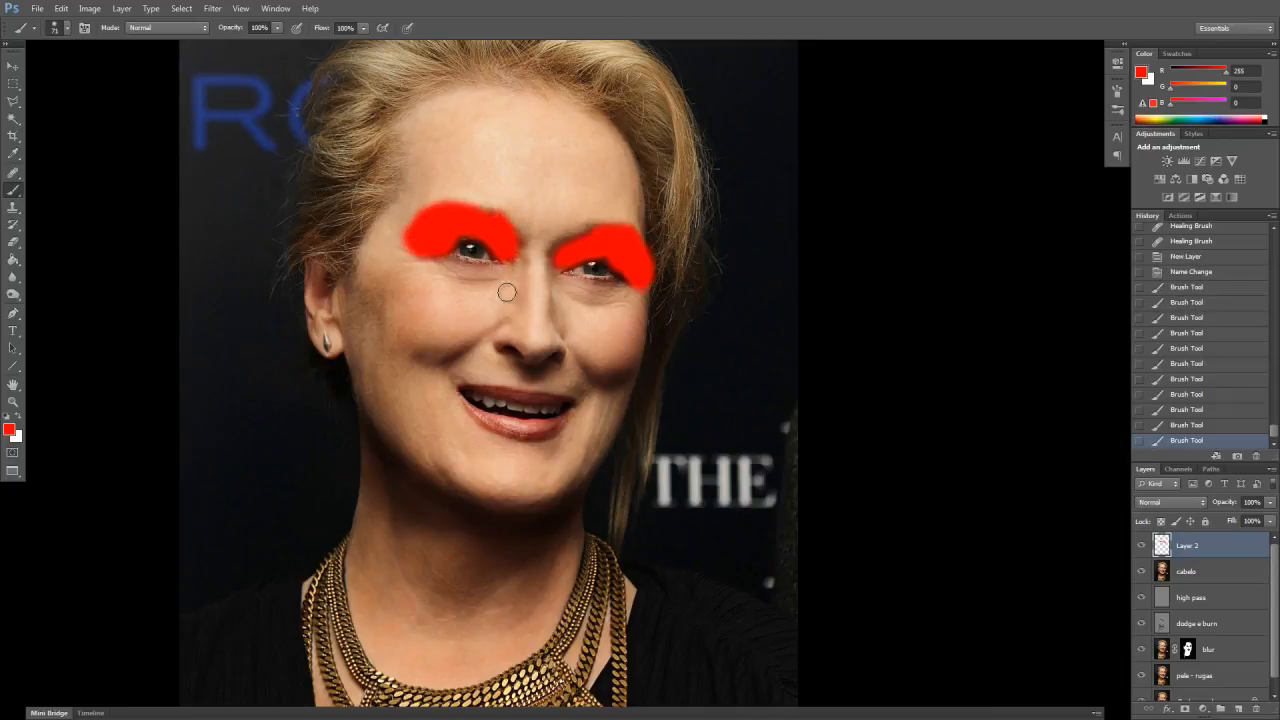
click(1165, 502)
click(1157, 338)
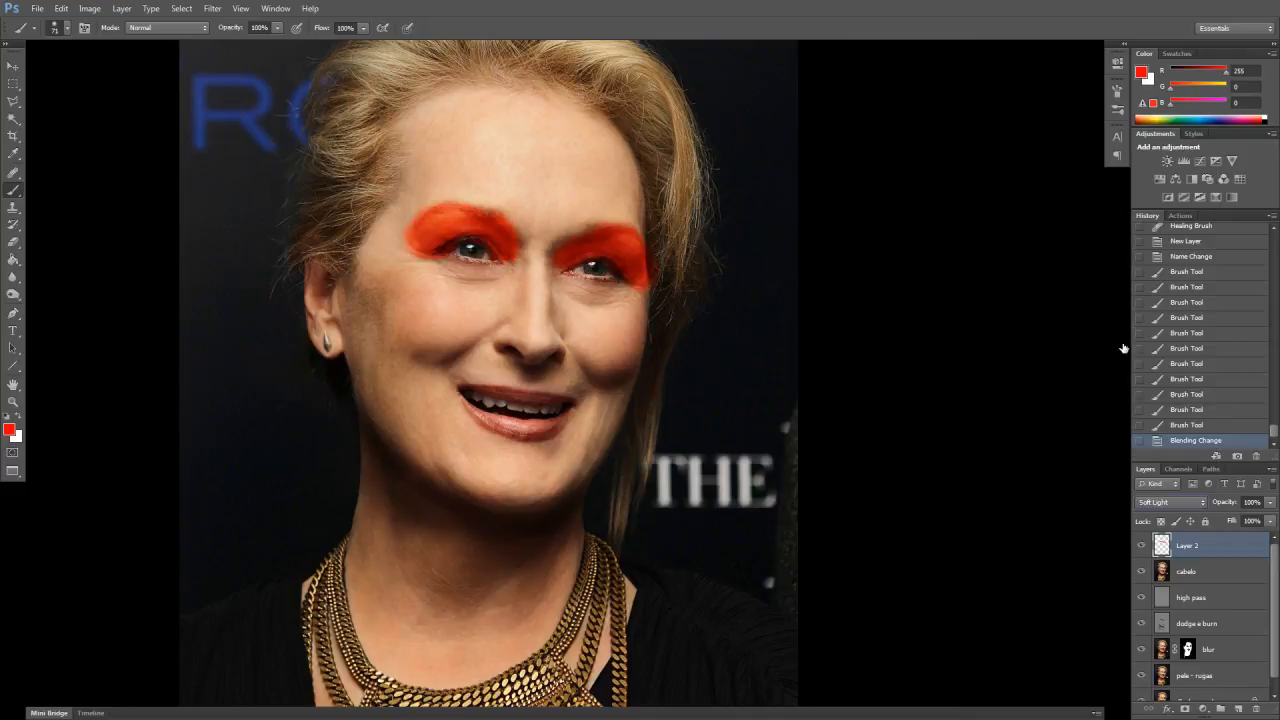
Erase the excess red around both eyes and brows with a soft 170 px Eraser, leaving colour on the outer lids
click(15, 243)
right_click(500, 304)
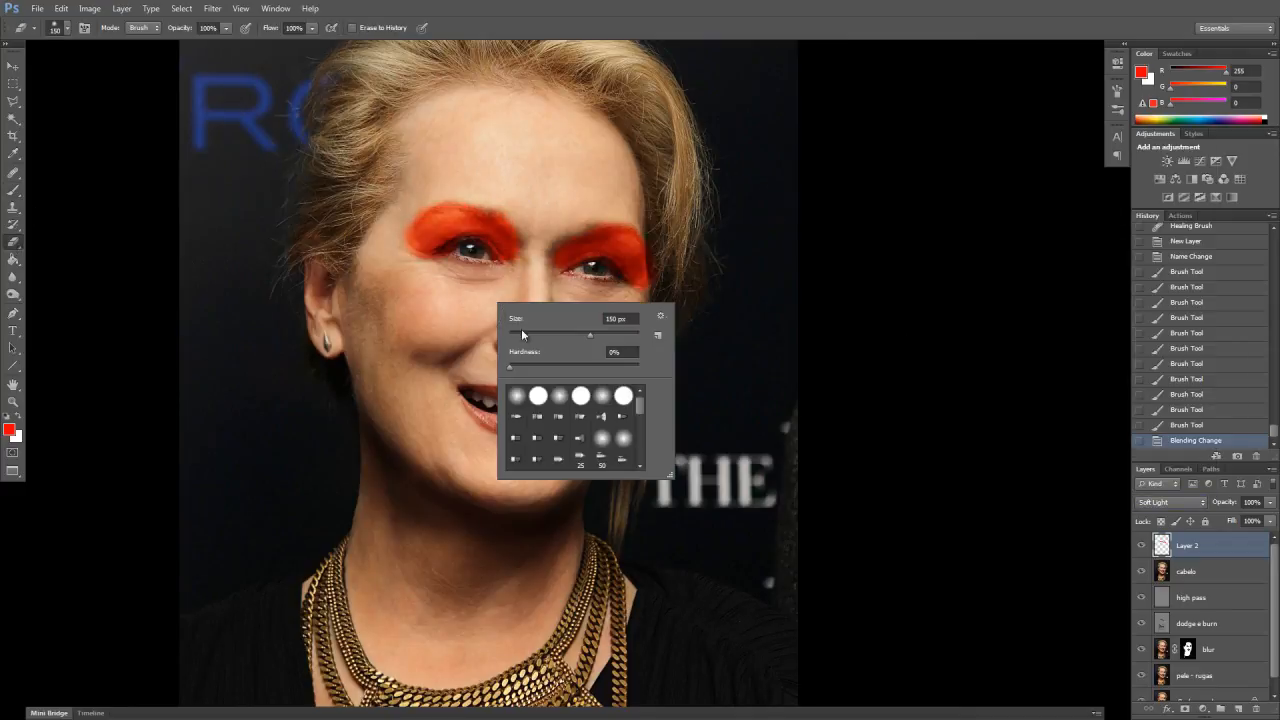
drag(589, 338, 596, 334)
drag(483, 274, 454, 264)
mouse_move(450, 263)
mouse_down()
mouse_move(468, 264)
mouse_move(443, 281)
mouse_move(452, 273)
mouse_up()
drag(454, 272, 492, 279)
mouse_move(535, 233)
mouse_down()
mouse_move(497, 187)
mouse_move(521, 210)
mouse_move(488, 194)
mouse_up()
mouse_move(490, 195)
mouse_down()
mouse_move(516, 205)
mouse_move(486, 194)
mouse_move(405, 203)
mouse_move(415, 197)
mouse_up()
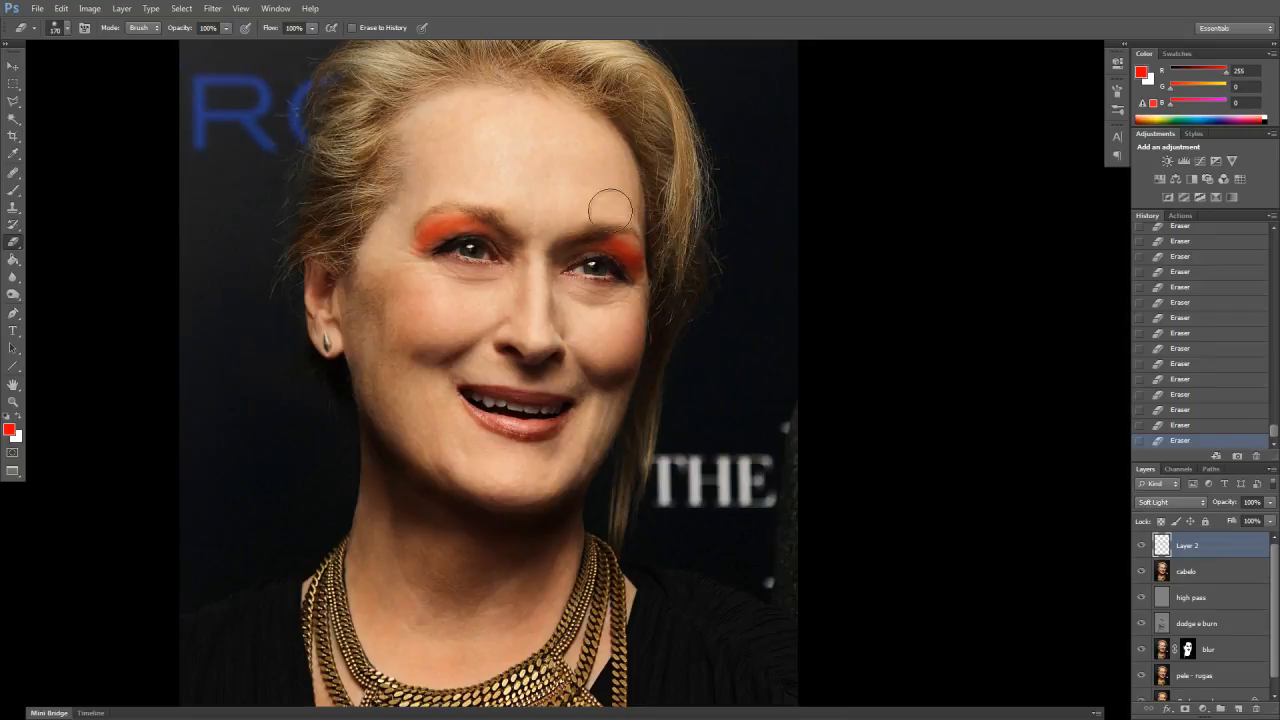
Repaint red on the outer lid of the eye opposite the earring with the Brush
key(b)
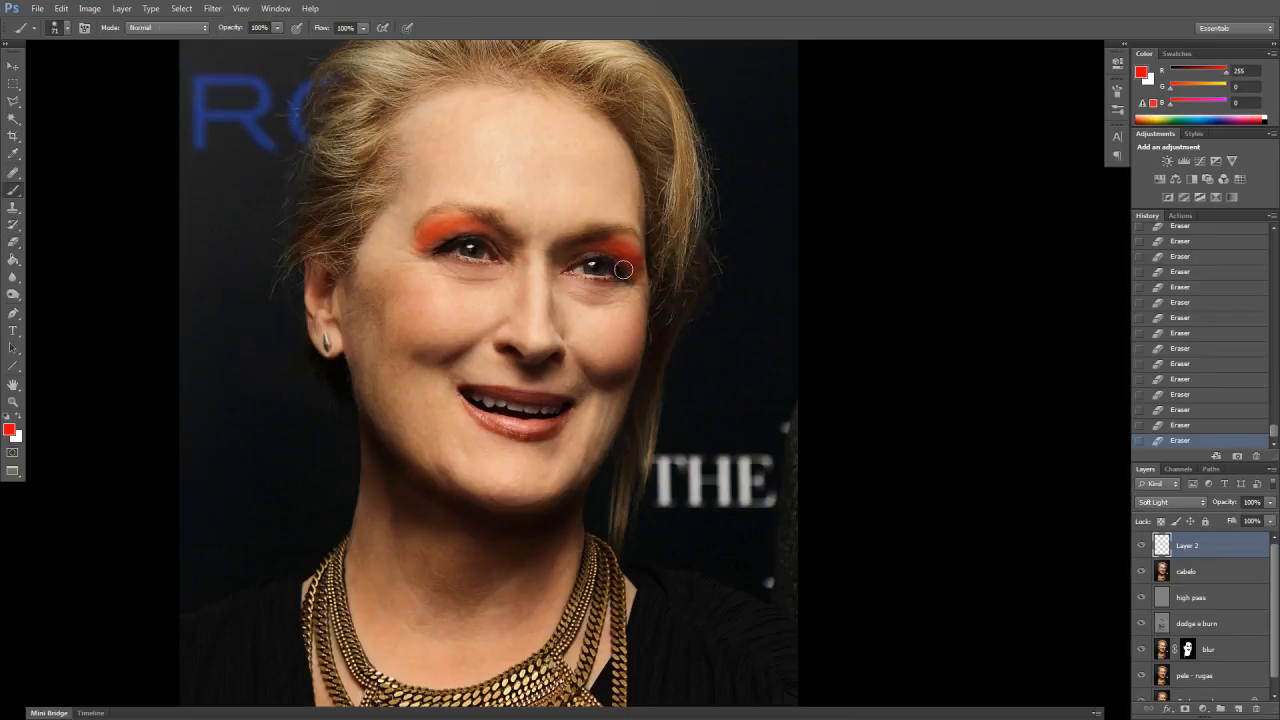
drag(620, 246, 634, 261)
click(635, 261)
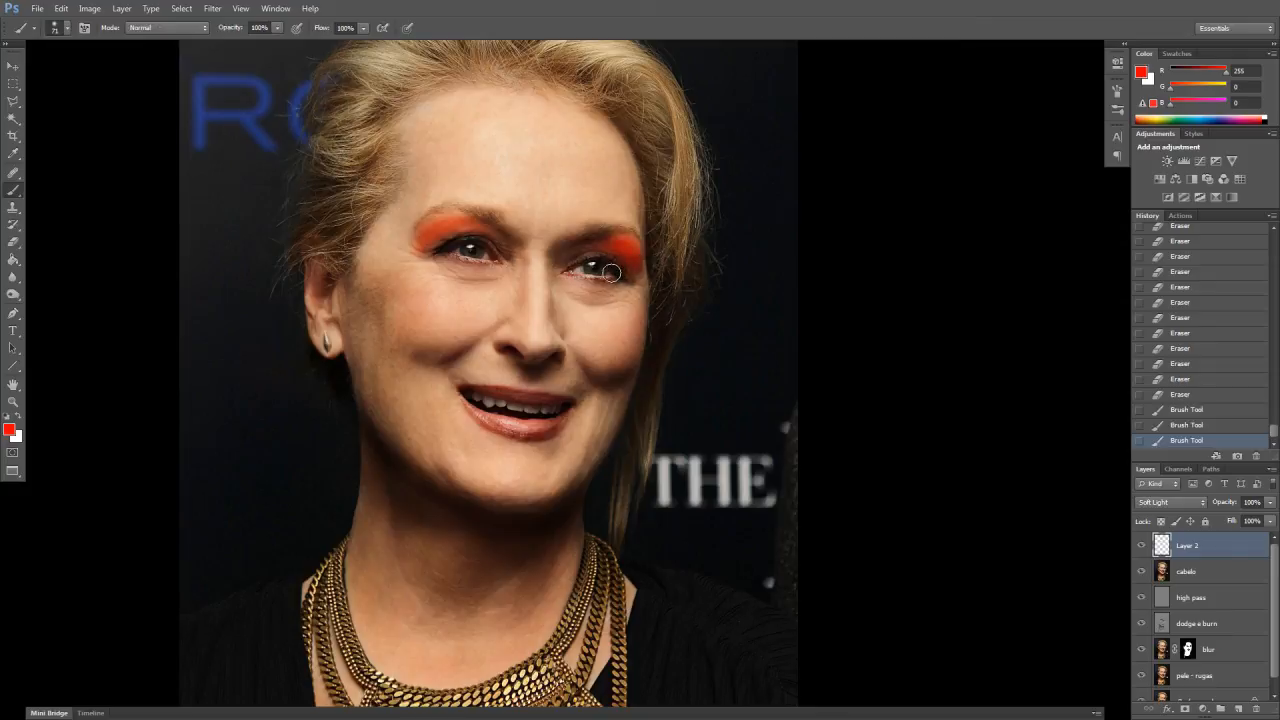
Lightly erase the red on the outer lid opposite the earring at 7% Eraser opacity, and restore the Eraser to 100%
key(e)
drag(612, 210, 630, 258)
key(ctrl+z)
click(226, 30)
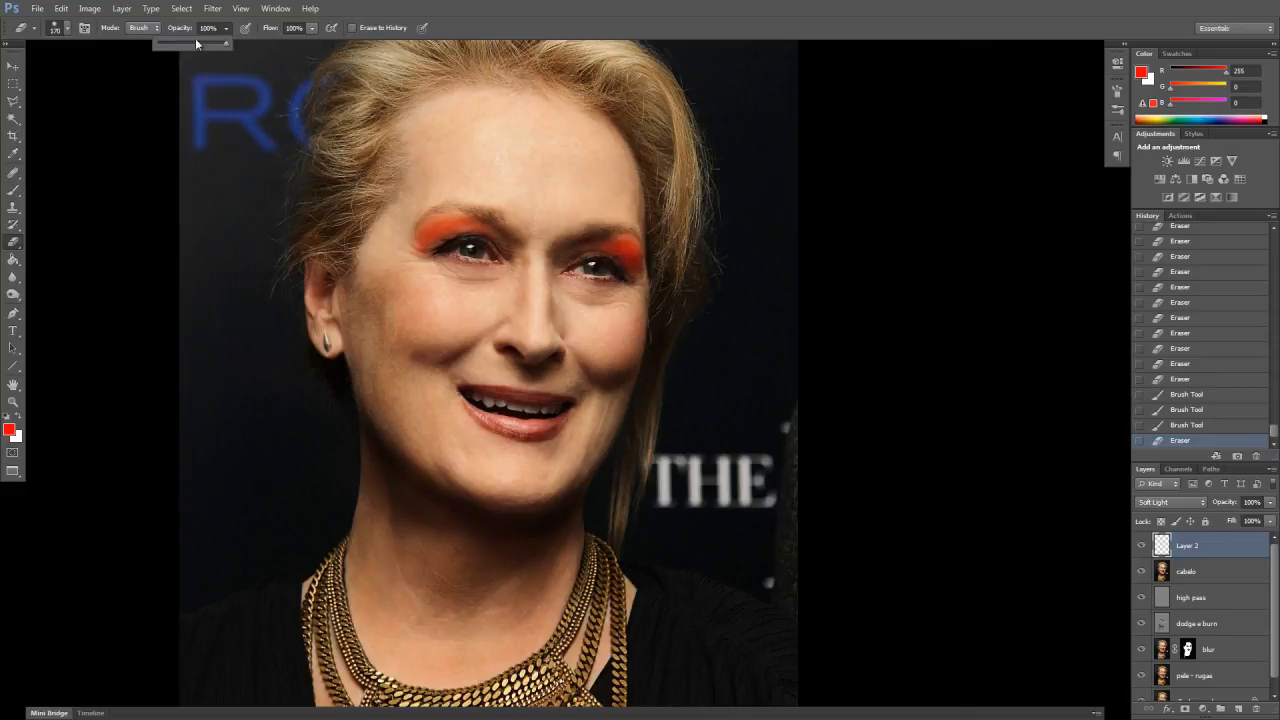
drag(170, 48, 162, 46)
drag(631, 260, 634, 250)
drag(632, 250, 645, 247)
click(228, 31)
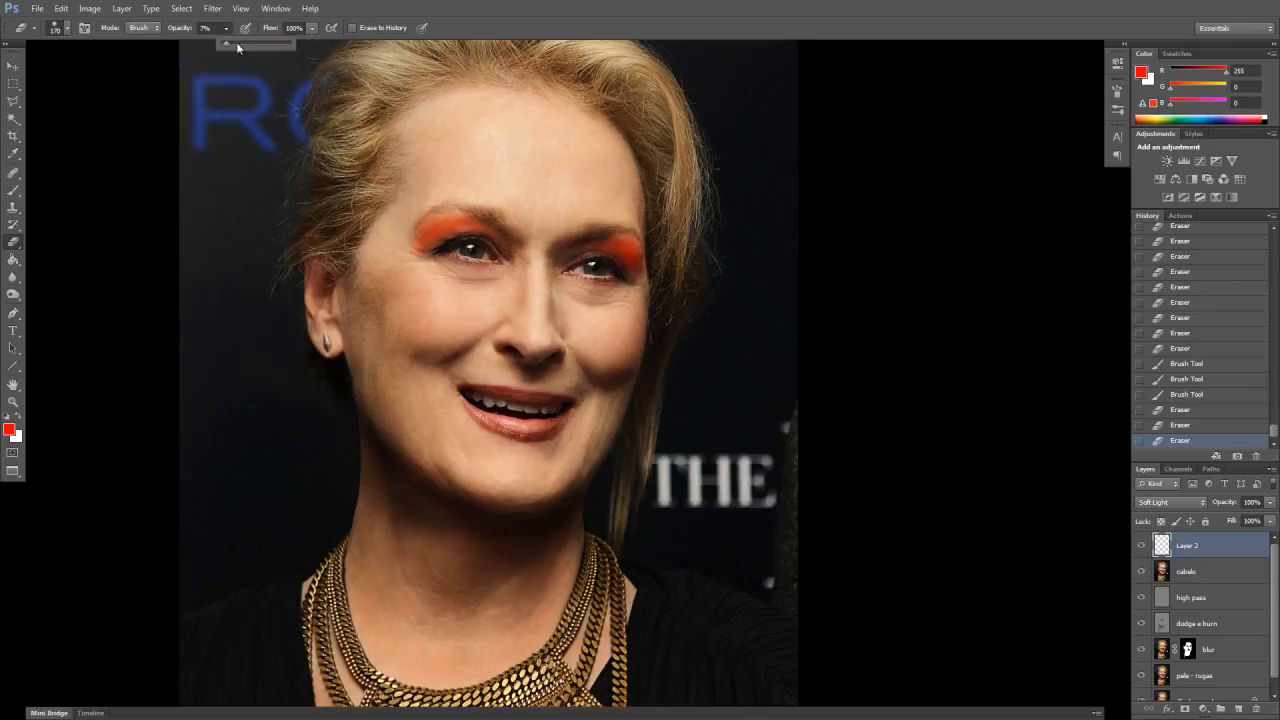
drag(281, 47, 329, 52)
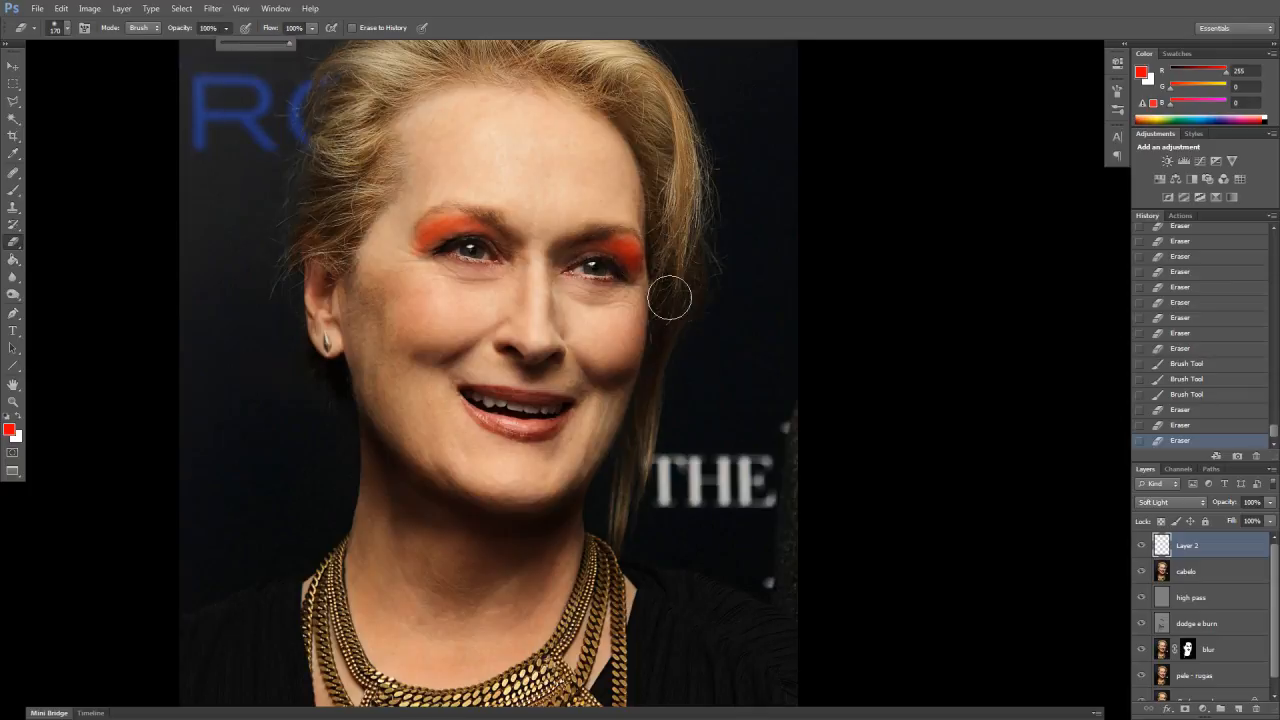
Lower the red eyeshadow layer's opacity to 34% and compare the face with and without it
click(1271, 503)
drag(1235, 521, 1223, 517)
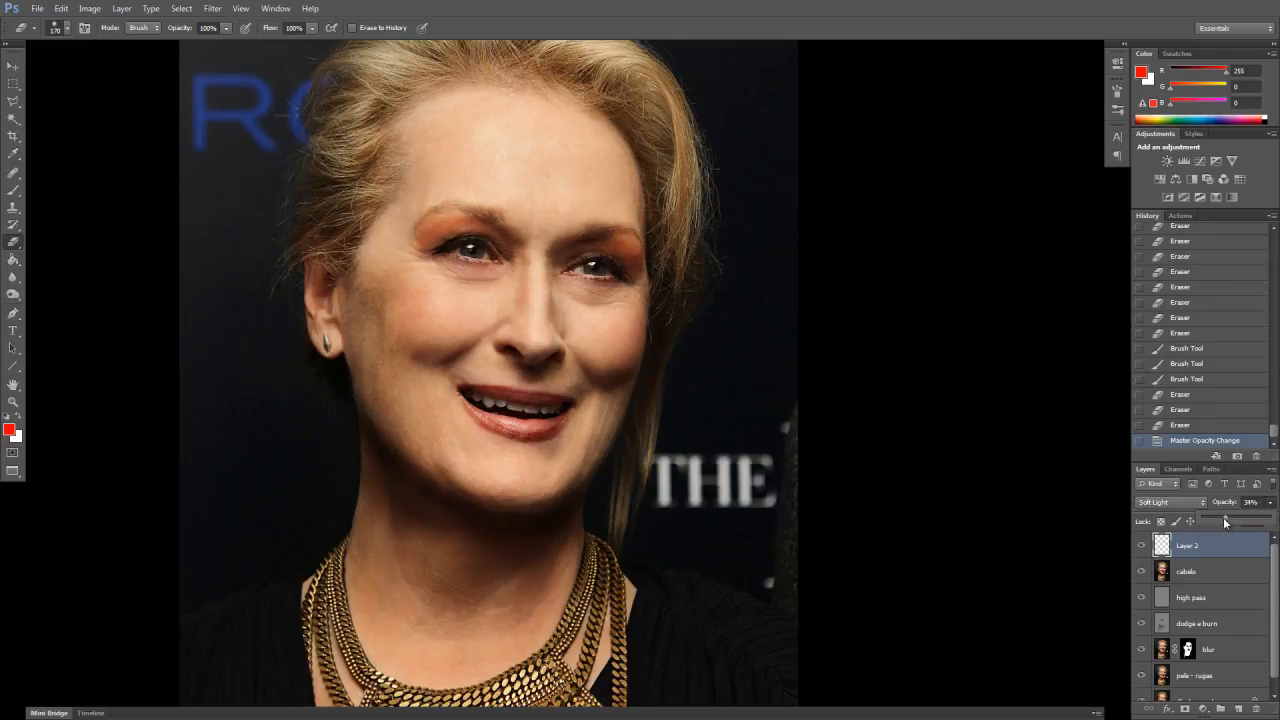
click(1142, 547)
click(1141, 547)
click(1143, 547)
click(1143, 547)
Rename the eyeshadow layer as maquiagem
double_click(1184, 546)
text(maquiagem)
key(Return)
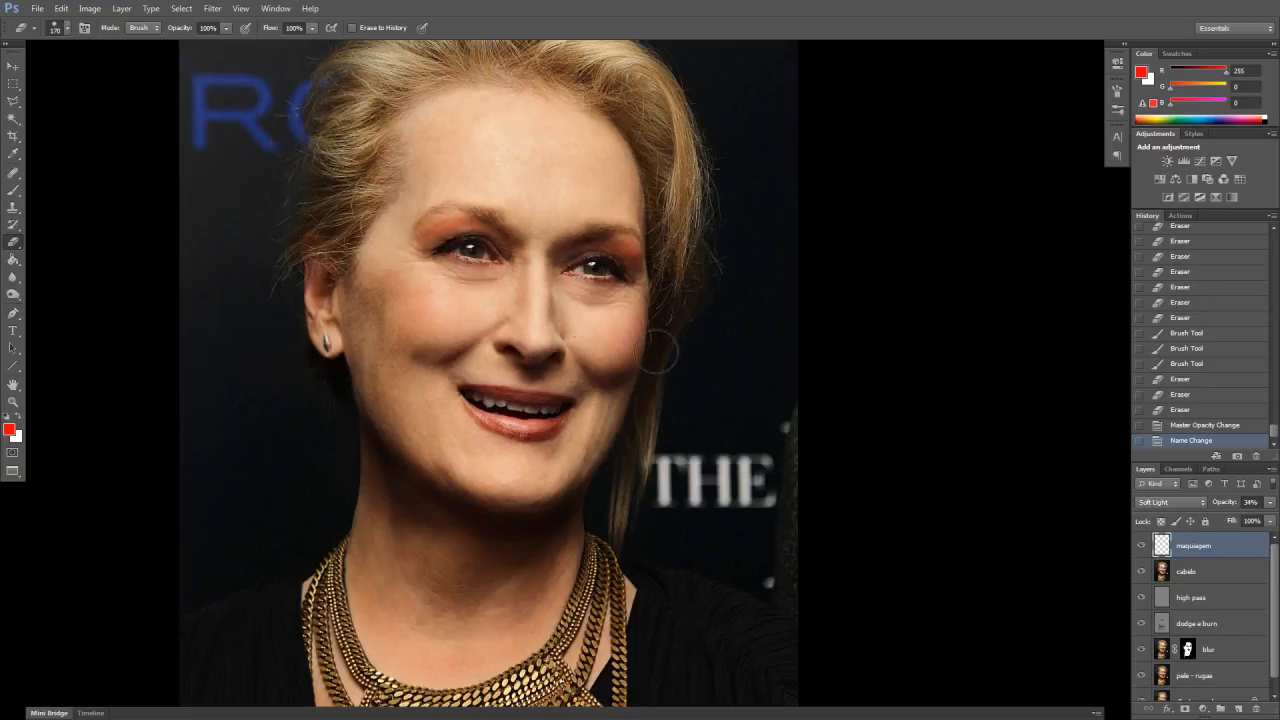
Shift the hue of the eyeshadow layer from orange-red toward pink with a Hue/Saturation adjustment
key(ctrl+u)
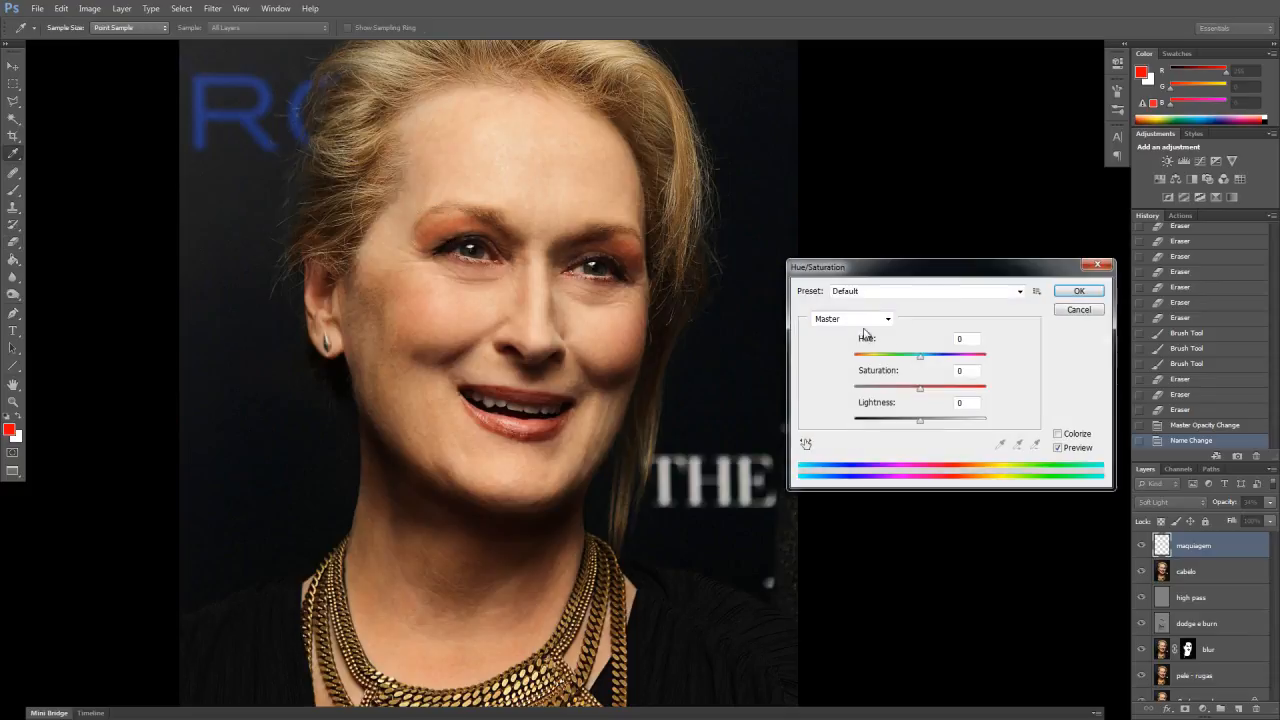
drag(925, 365, 897, 359)
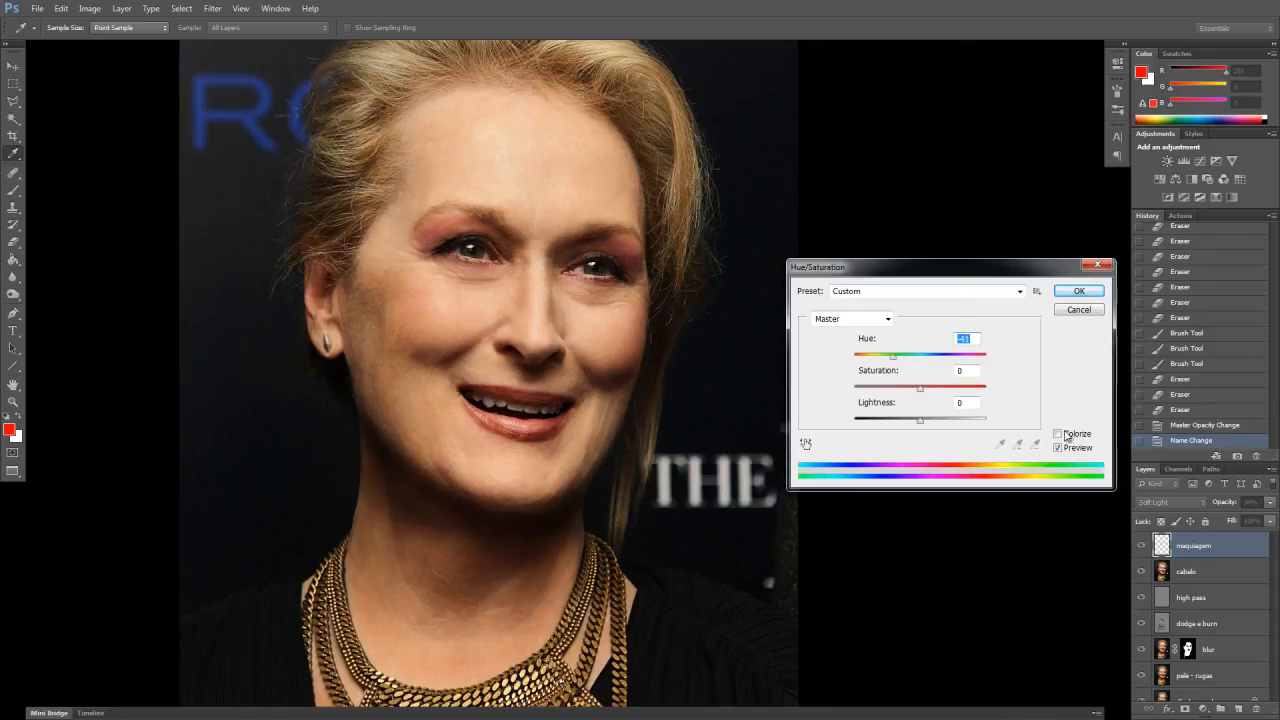
click(1078, 292)
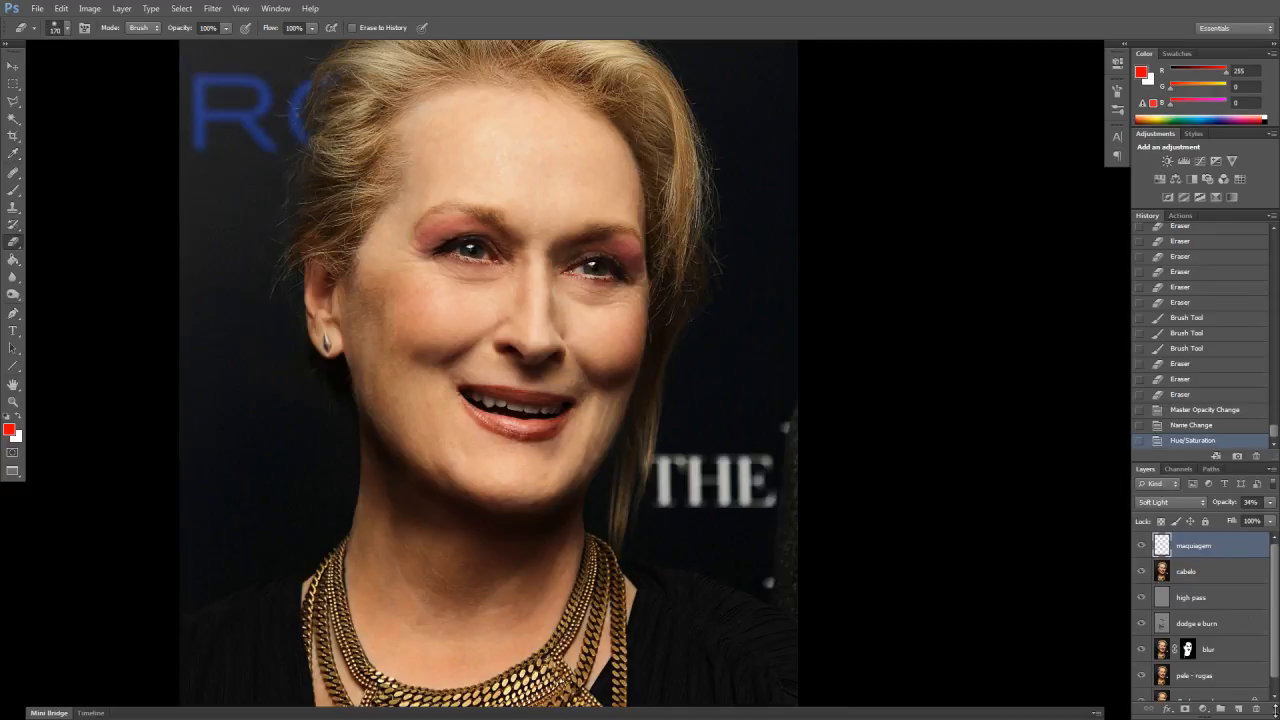
Add an empty layer above maquiagem and choose pink (d53f8c) as the Brush's foreground colour
click(1238, 707)
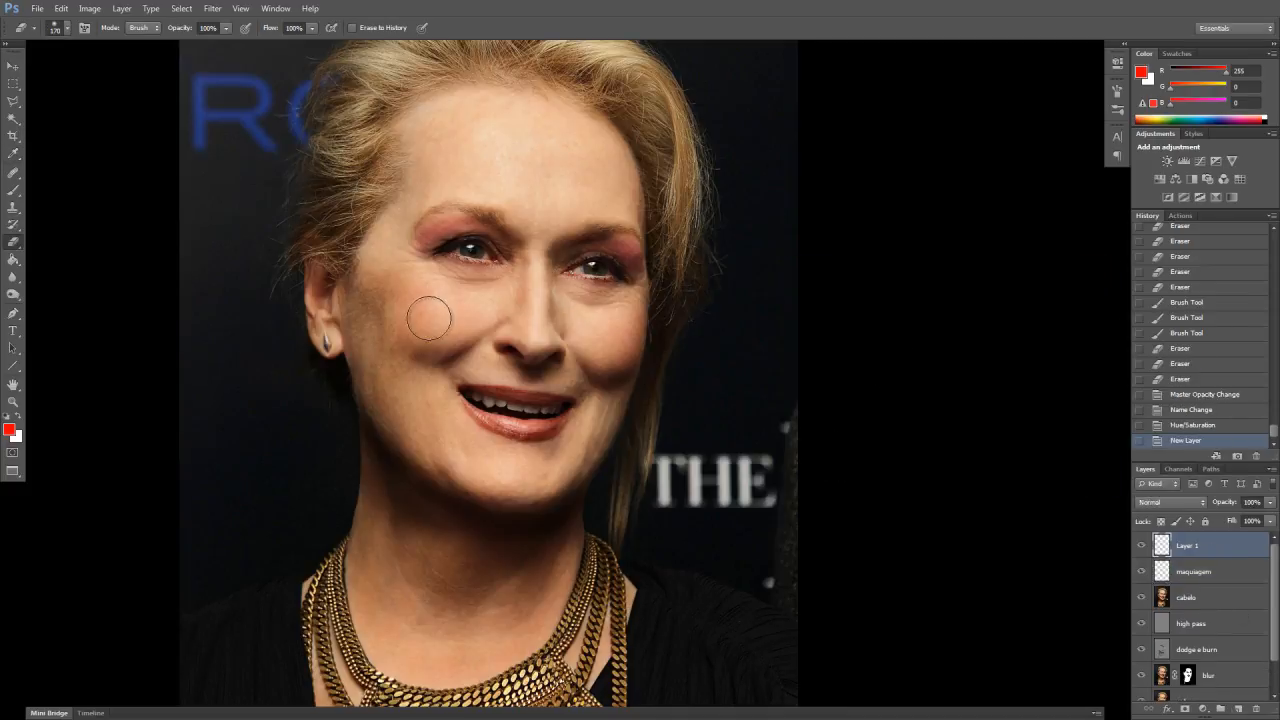
drag(424, 313, 426, 329)
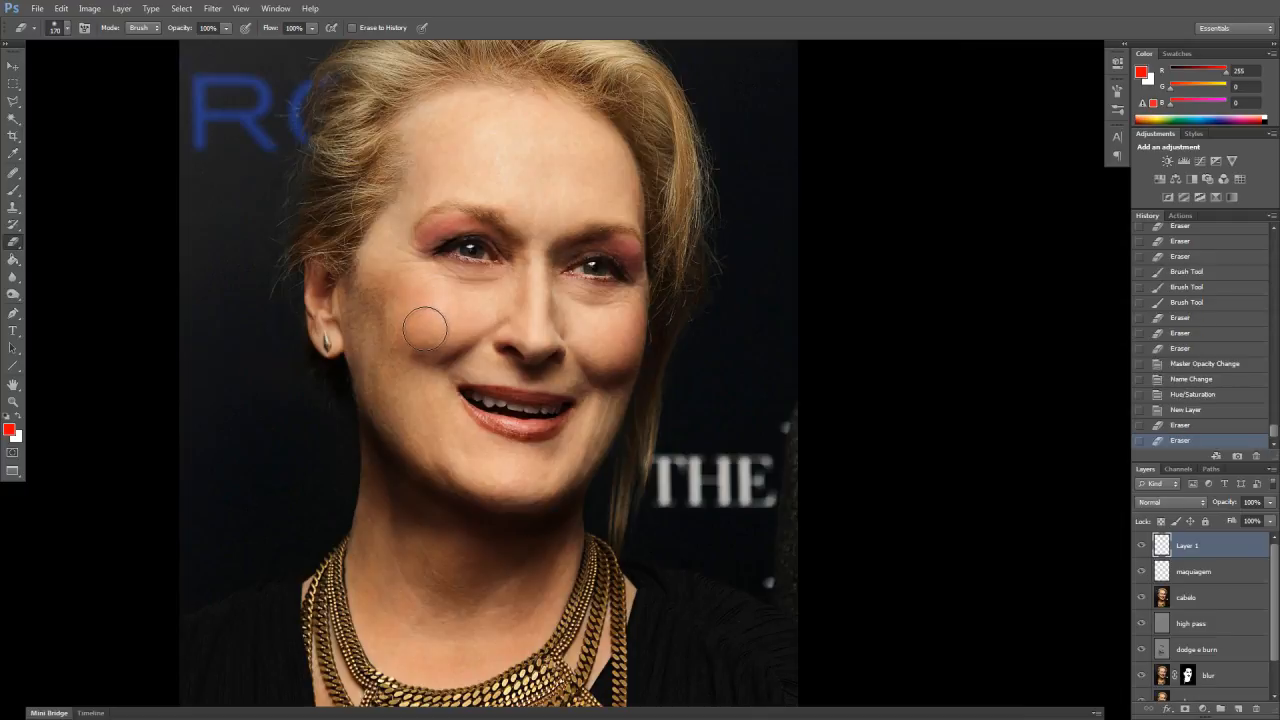
key(b)
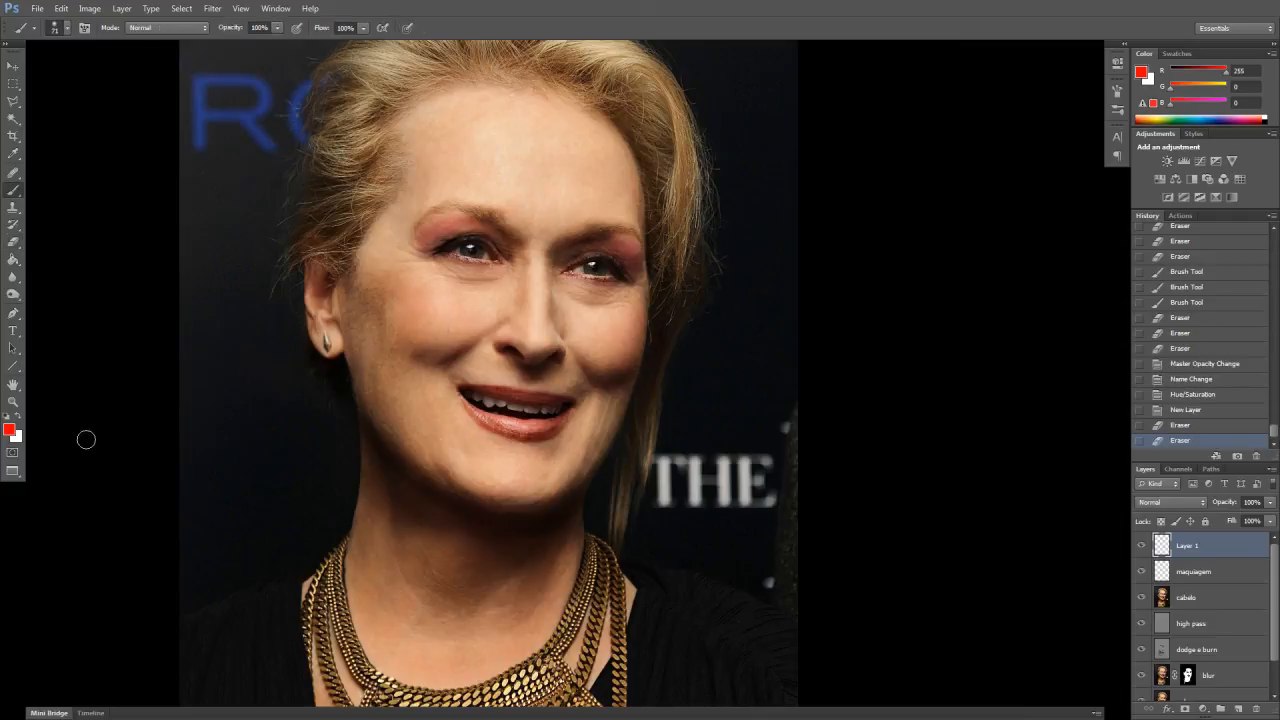
click(14, 432)
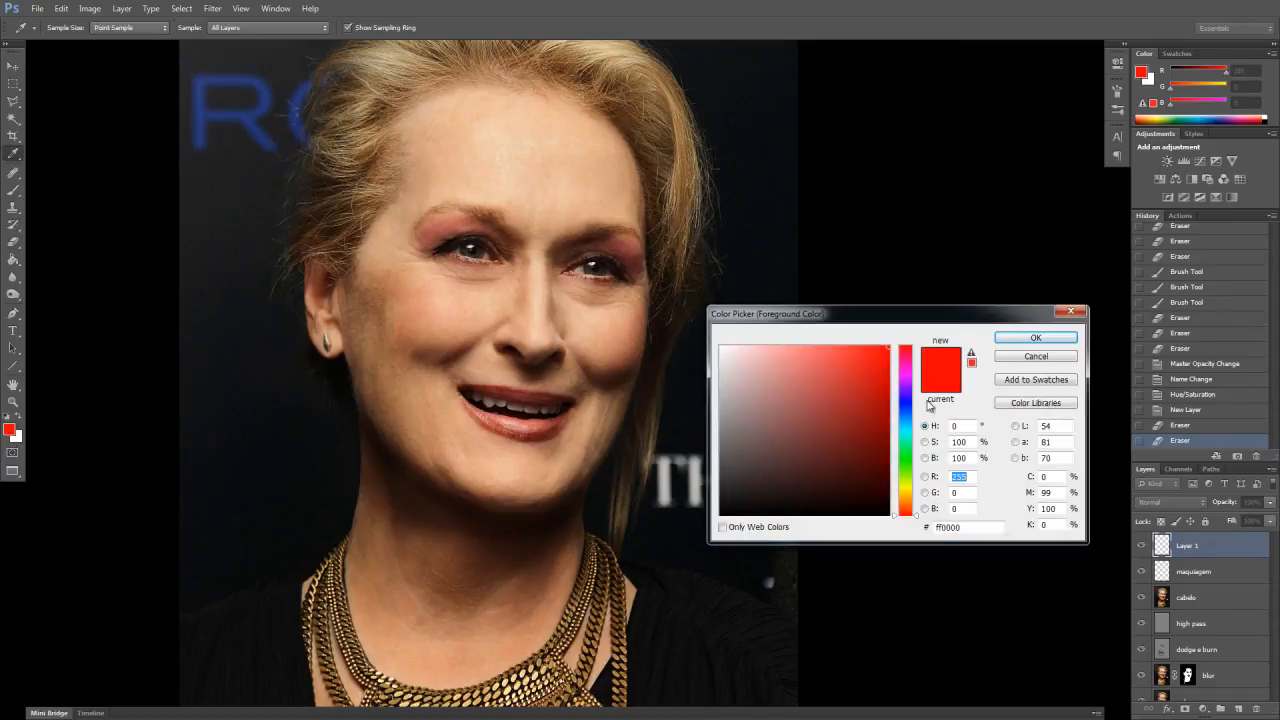
click(906, 363)
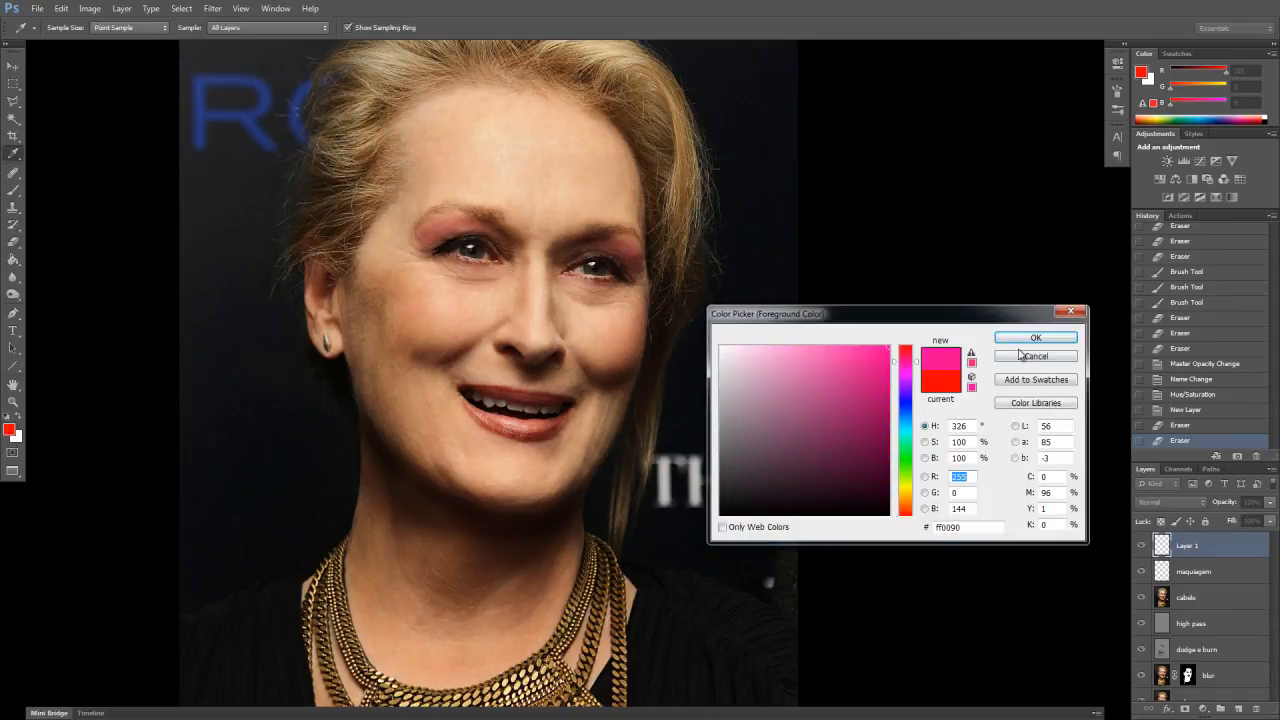
click(845, 368)
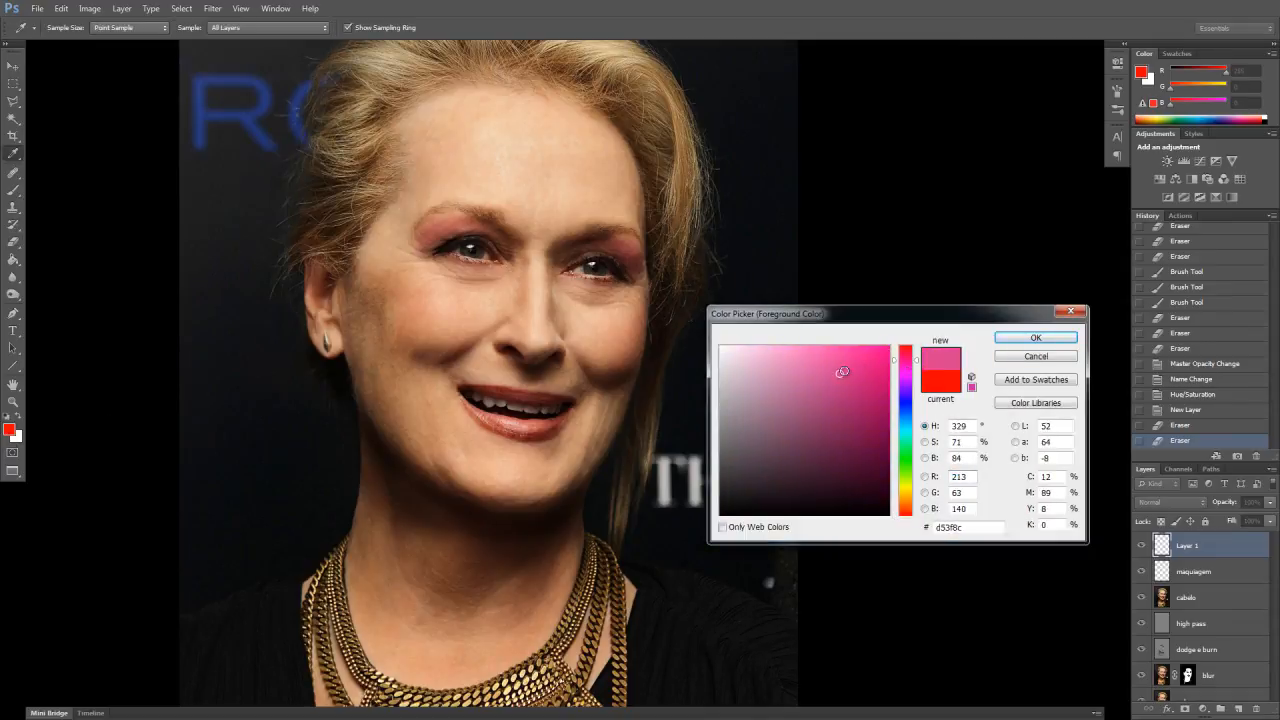
click(1050, 338)
Paint pink blush on both cheeks with a soft 145 px Brush and set the layer's blend mode to Soft Light
right_click(553, 299)
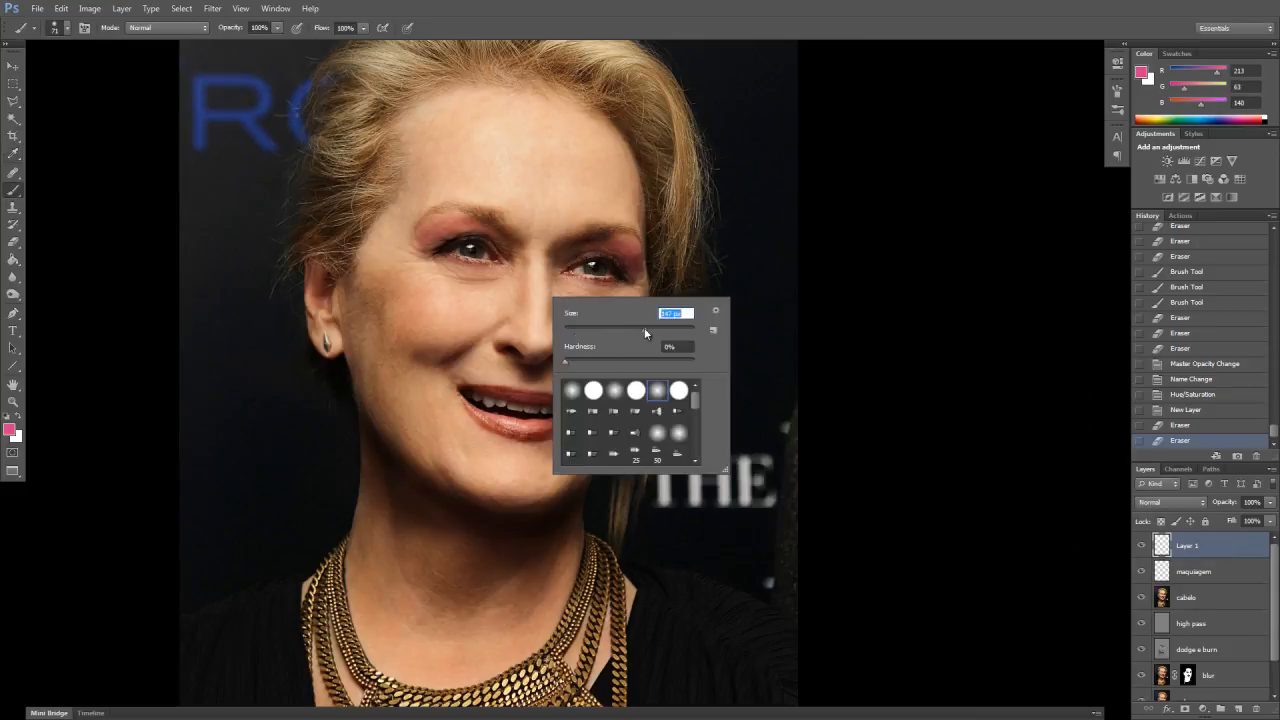
click(424, 320)
click(410, 314)
click(410, 300)
drag(411, 301, 427, 311)
mouse_move(623, 331)
mouse_down()
mouse_move(635, 331)
mouse_move(628, 345)
mouse_up()
click(1170, 502)
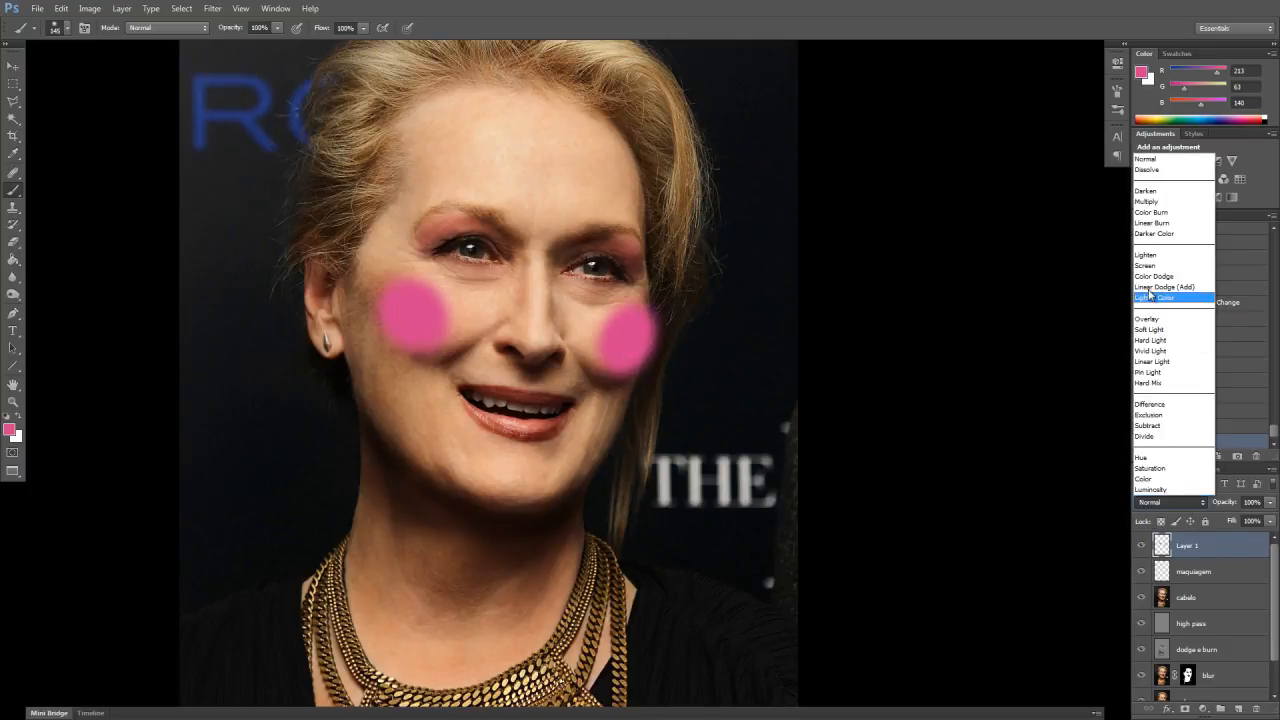
click(1145, 330)
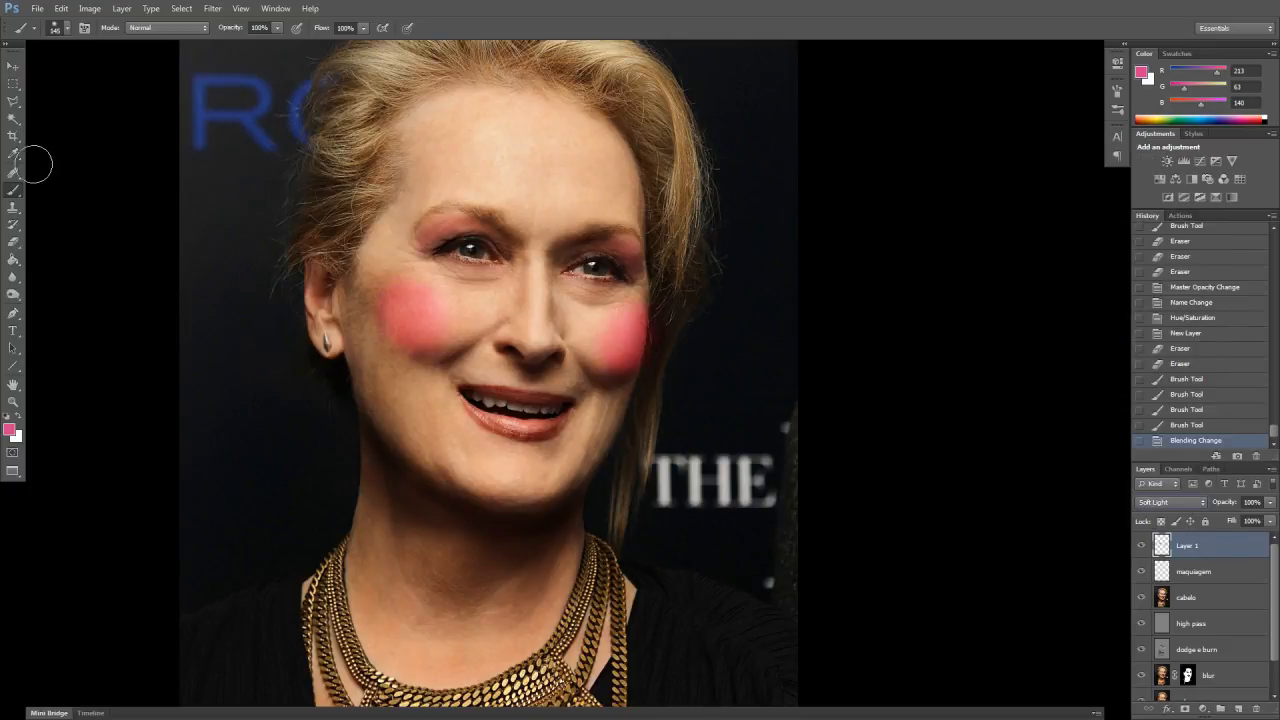
Erase the upper and outer edge of the blush on the earring-side cheek with a soft 267 px Eraser
click(13, 242)
right_click(365, 352)
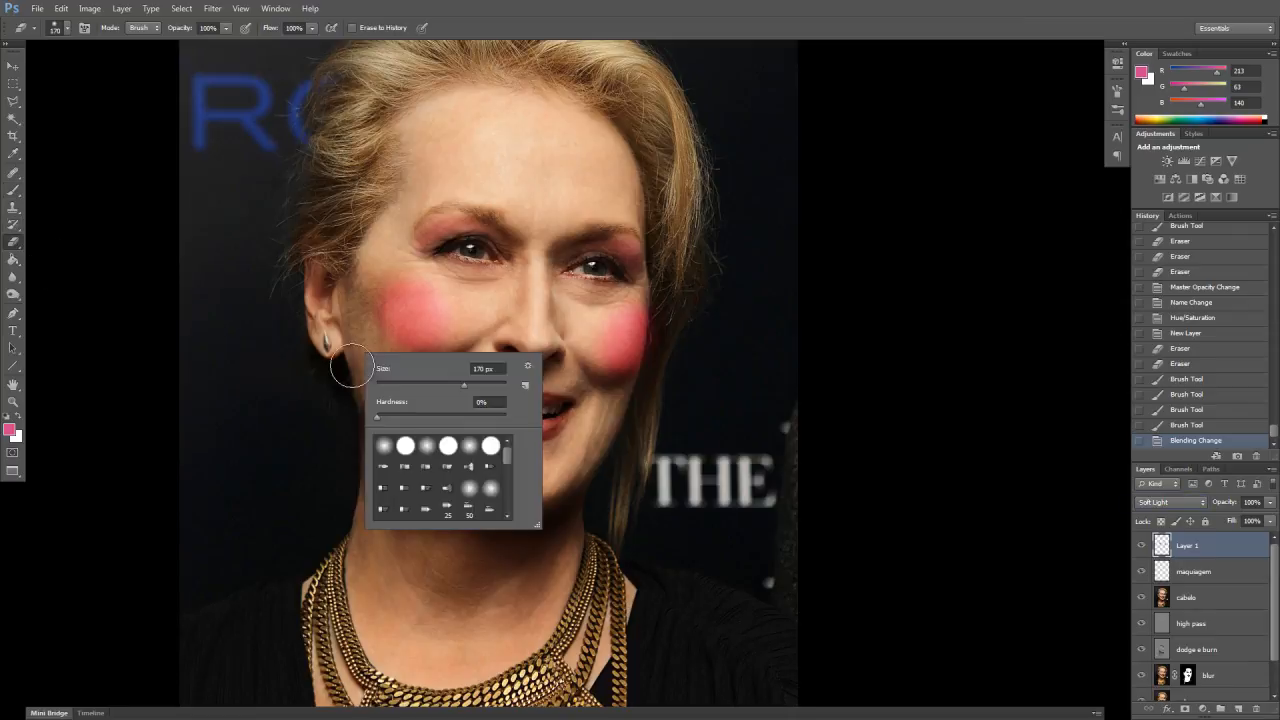
drag(426, 384, 477, 382)
drag(470, 290, 405, 248)
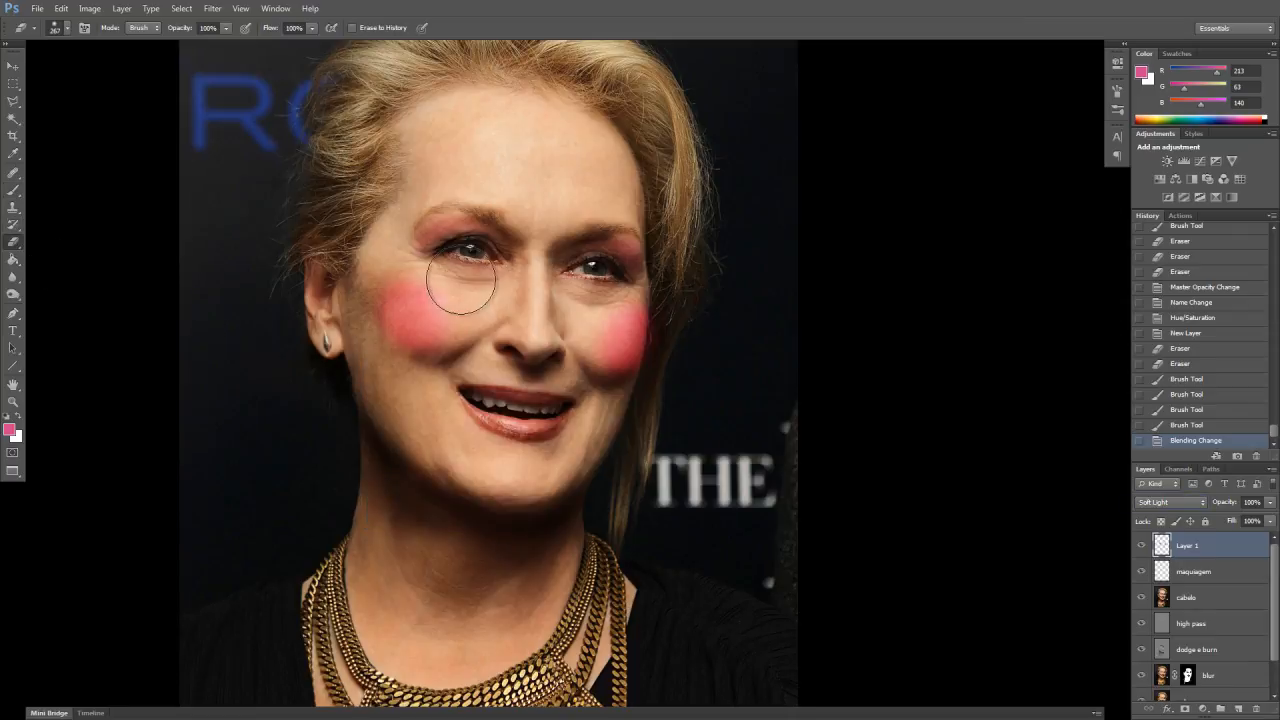
click(394, 256)
click(368, 275)
click(350, 305)
Trim and soften the edges of the blush on both cheeks with a soft 288 px Eraser
right_click(410, 224)
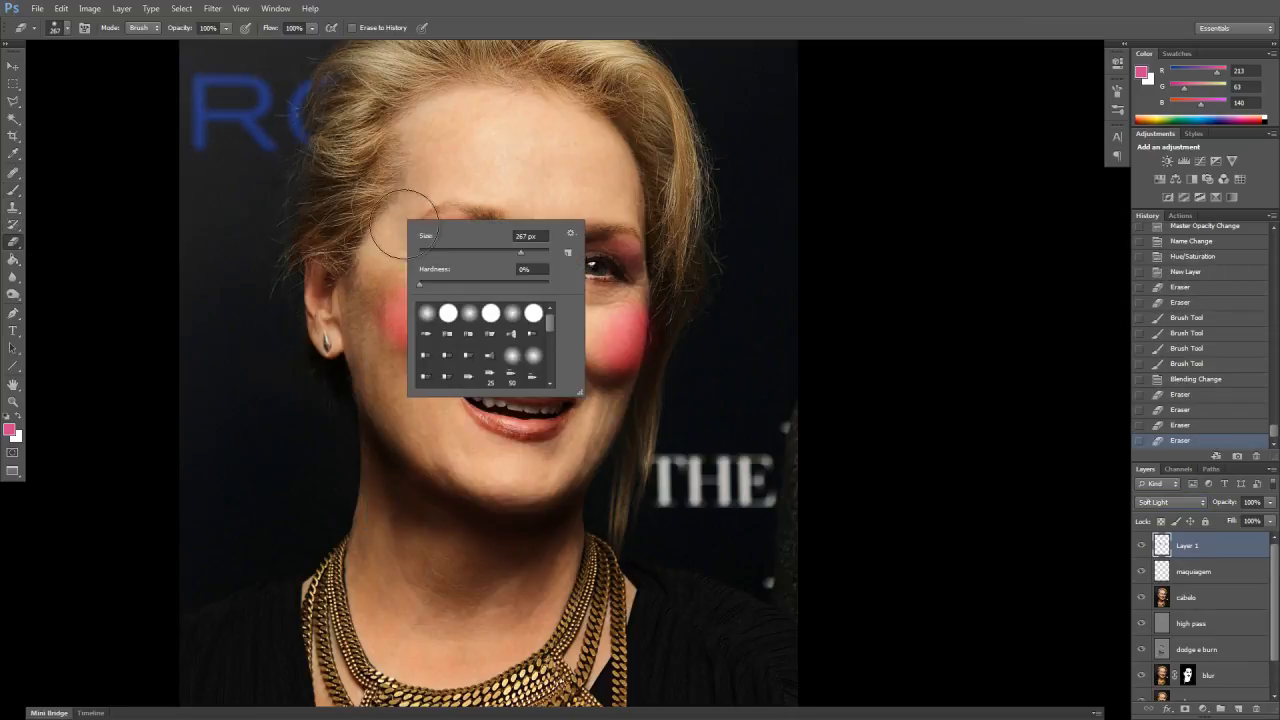
drag(516, 256, 521, 258)
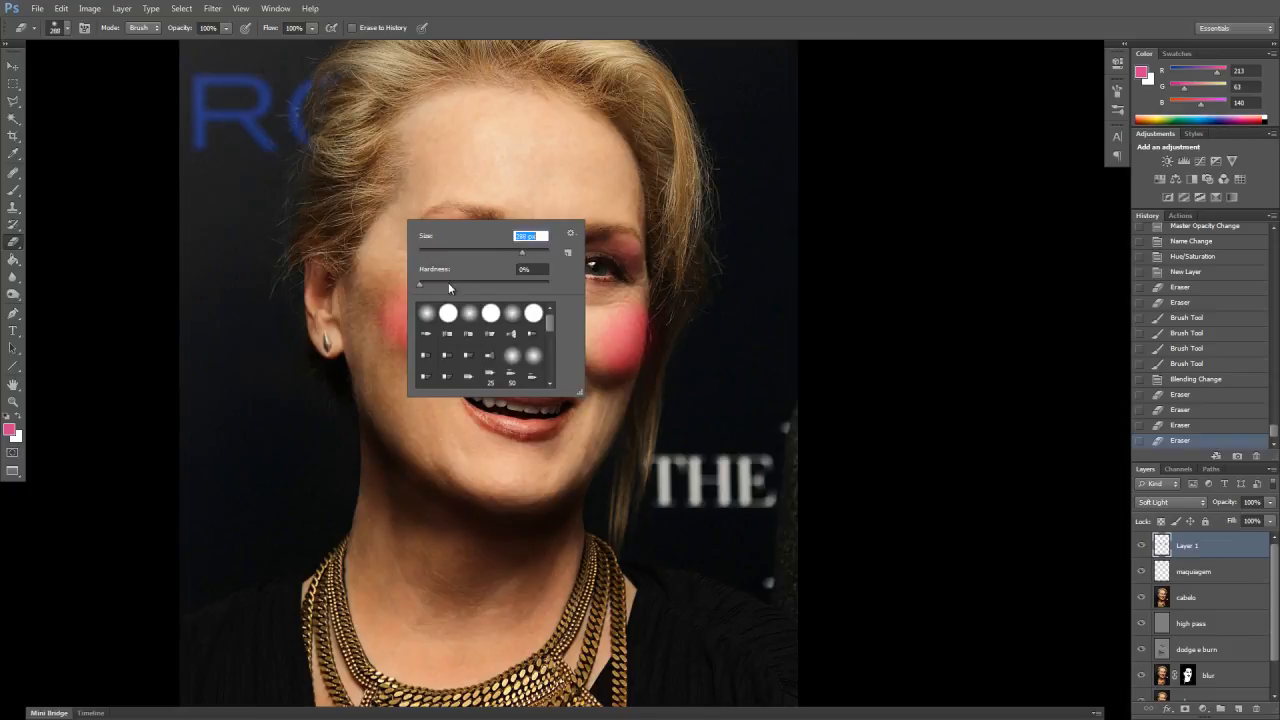
click(341, 228)
click(474, 300)
click(472, 290)
click(444, 277)
click(372, 373)
click(354, 354)
click(400, 424)
click(429, 402)
click(446, 388)
click(478, 358)
click(622, 302)
click(627, 287)
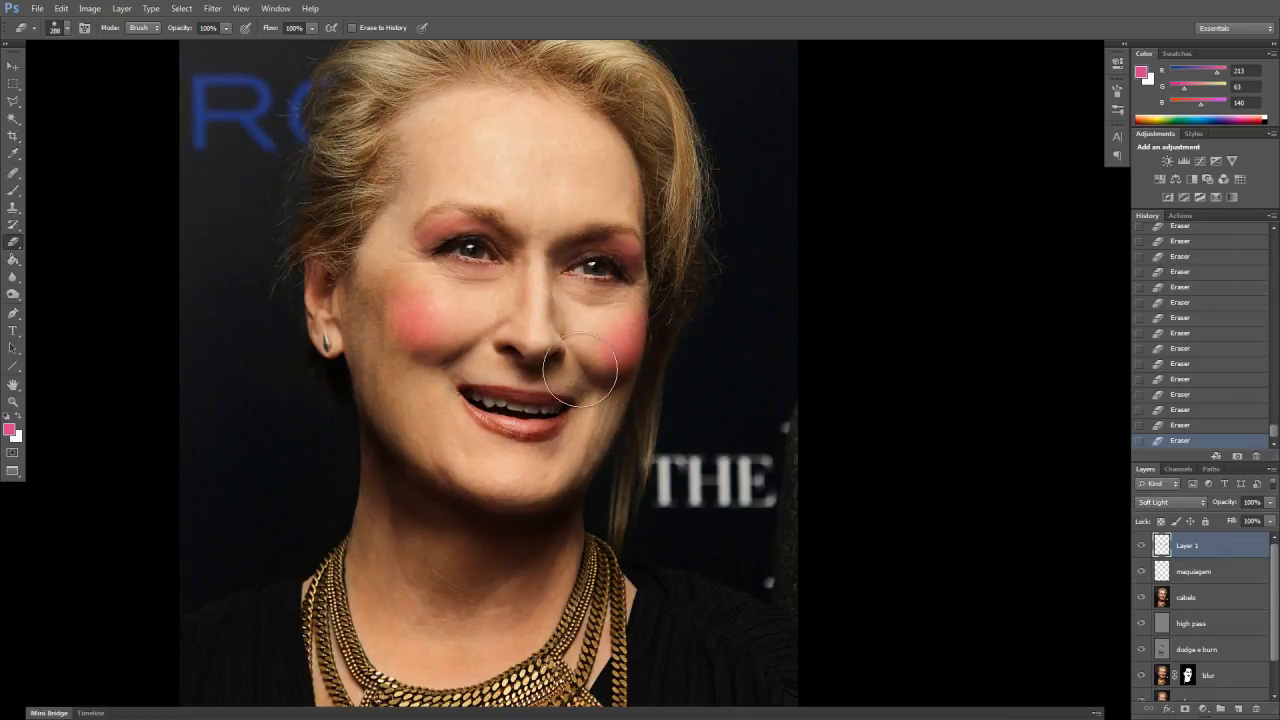
Lower the blush layer's opacity to 19% and compare the cheeks with and without it
click(1270, 503)
drag(1262, 517, 1215, 514)
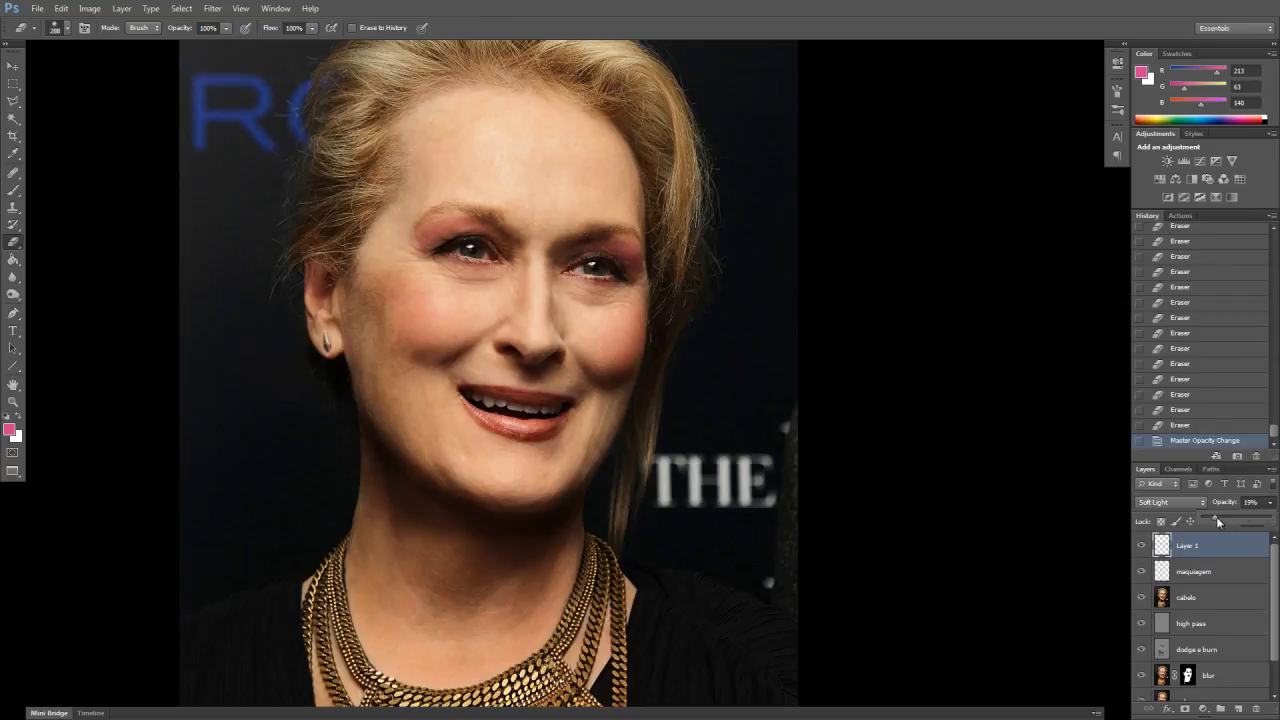
click(1141, 547)
click(1140, 547)
click(1141, 548)
click(1141, 548)
Rename the blush layer as maquiagem 2
key(ctrl+0)
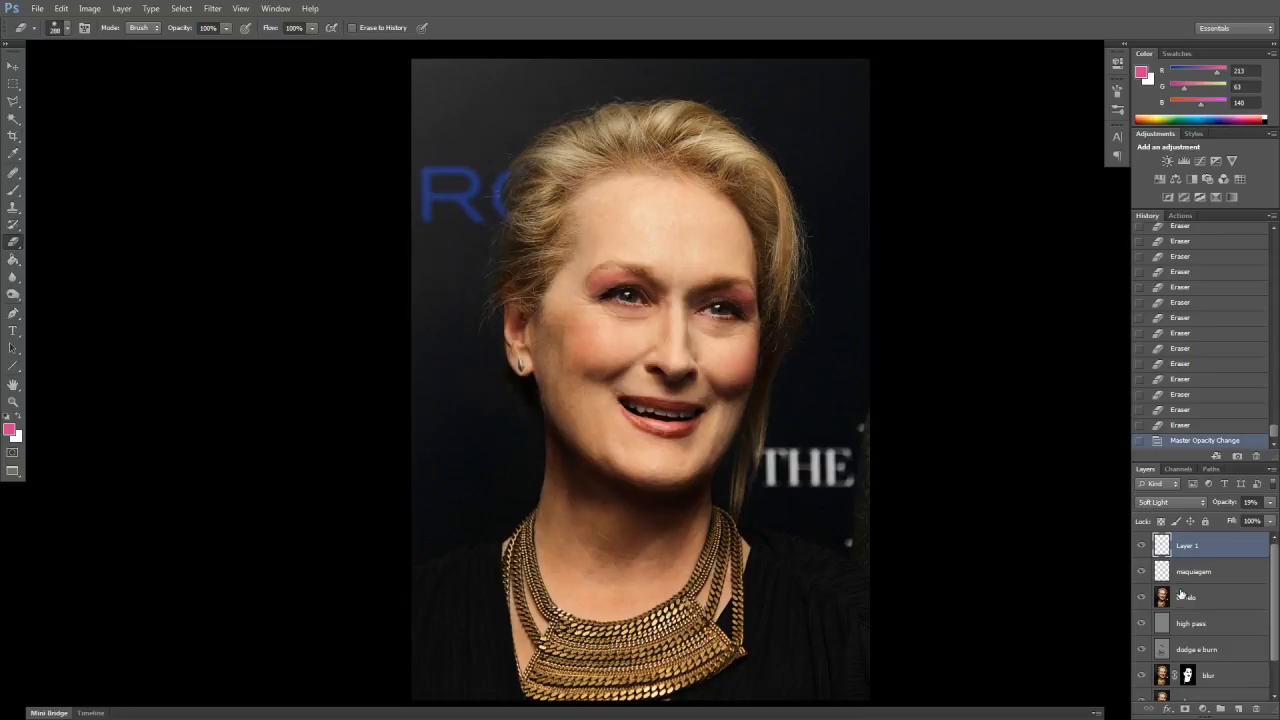
double_click(1187, 547)
key(Return)
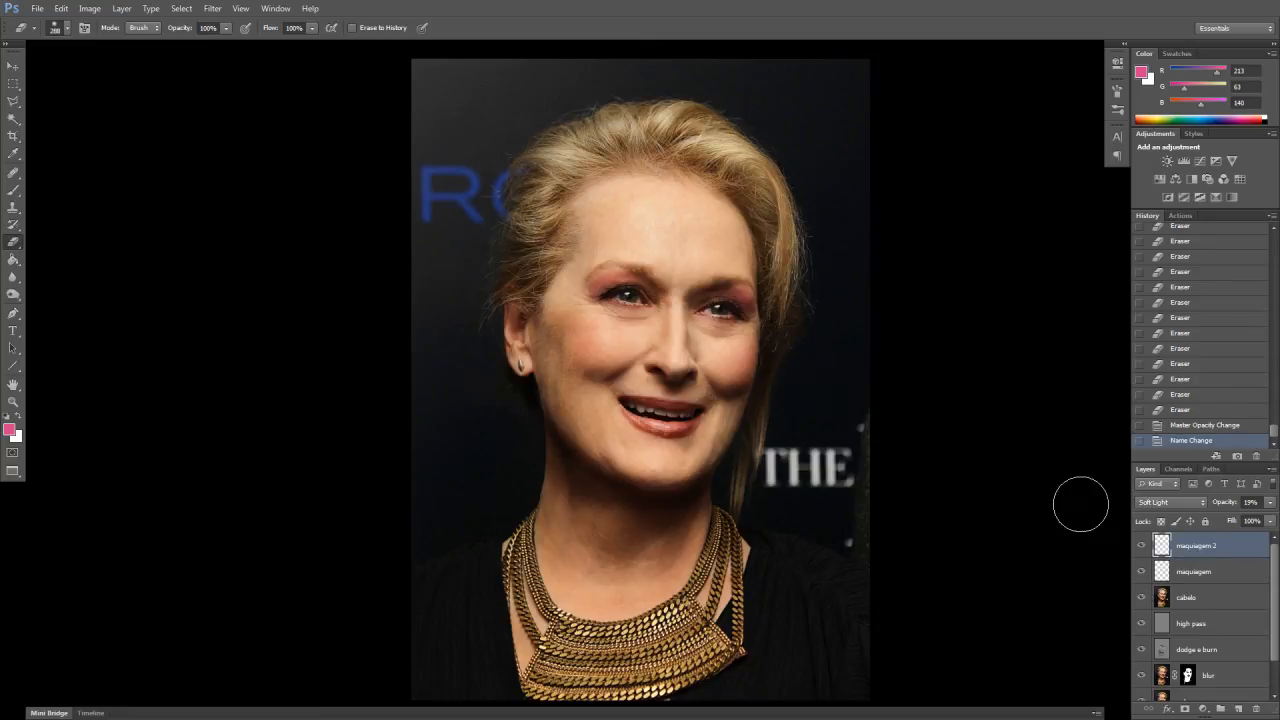
Add a Levels adjustment layer on top with white input 237, midtones about 1.03 and a slightly raised black input
click(1205, 711)
click(1192, 485)
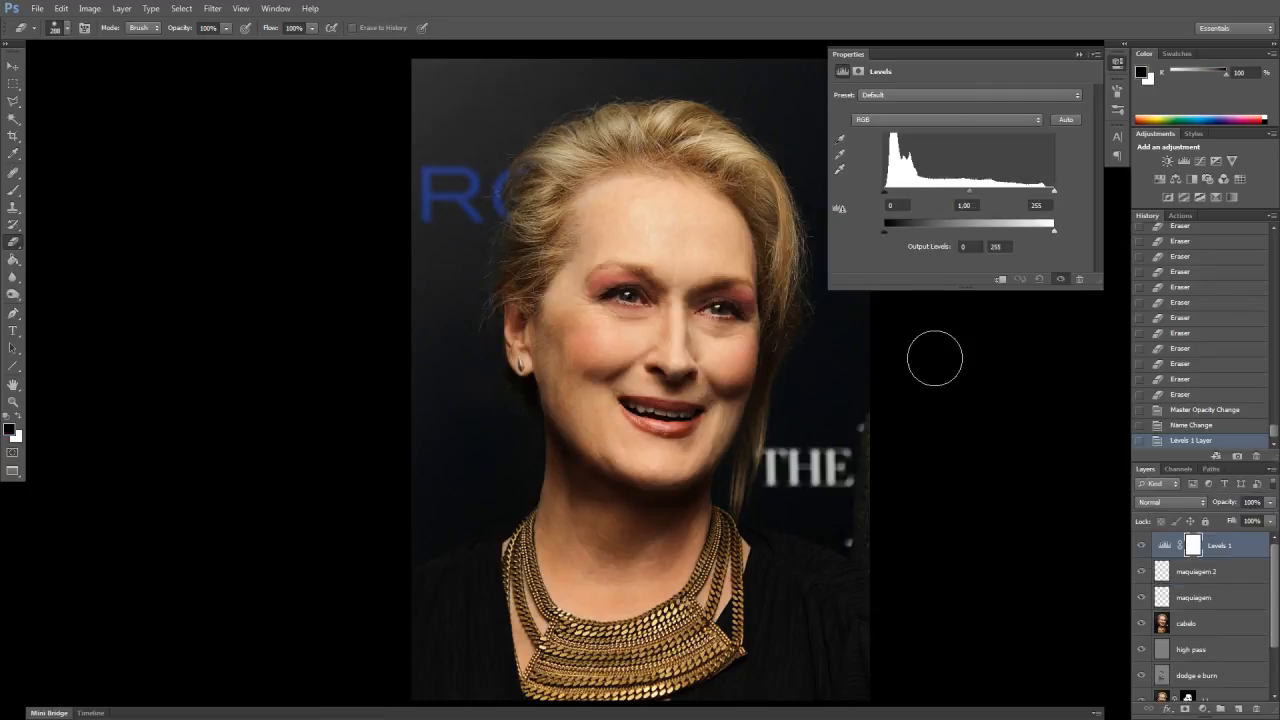
drag(974, 189, 978, 189)
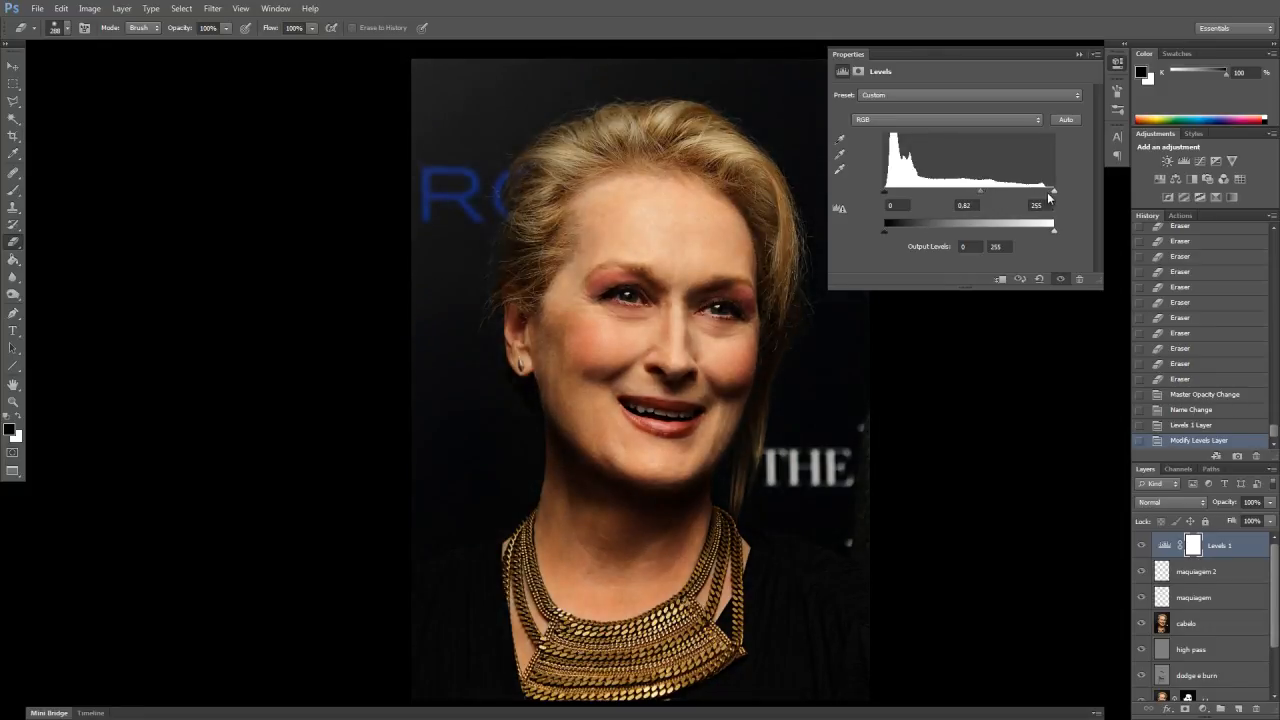
drag(1052, 195, 965, 193)
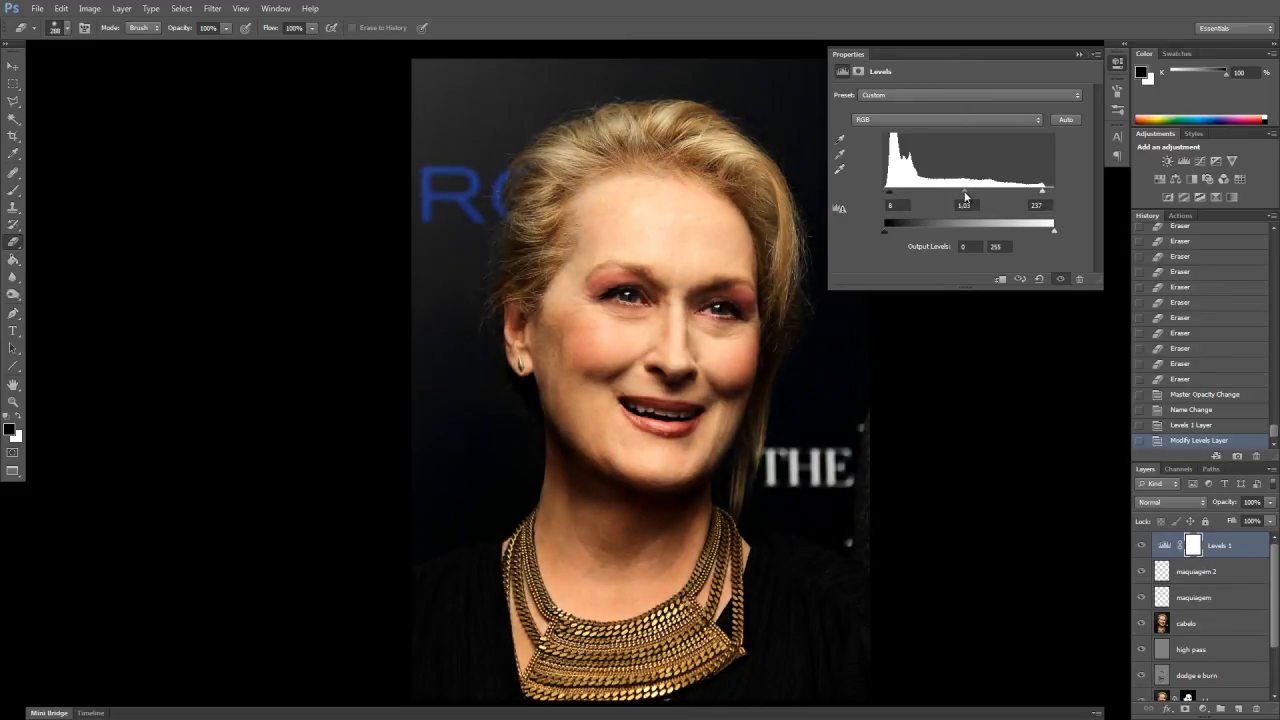
Compare the portrait with and without the Levels adjustment and close its settings
click(1062, 280)
click(1062, 280)
click(1062, 280)
click(1062, 280)
click(1062, 280)
click(1062, 280)
click(1062, 280)
click(1062, 280)
click(1081, 58)
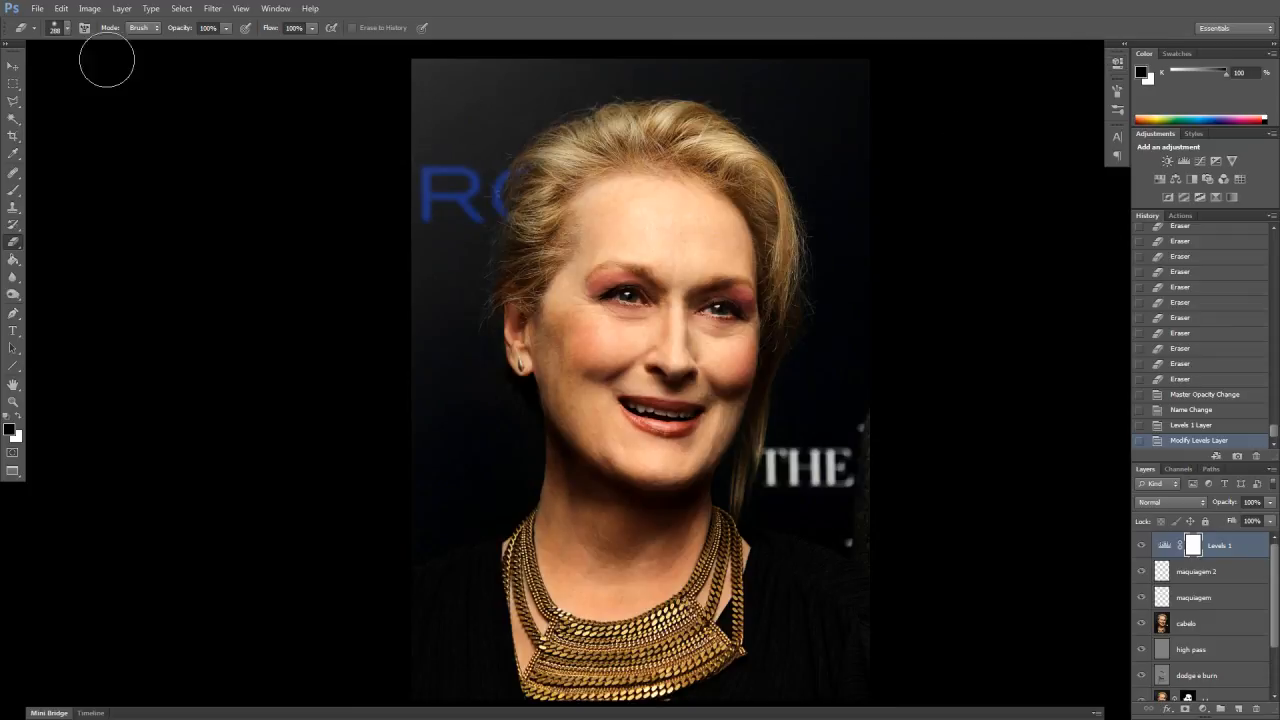
Compare the finished retouch with the original photo by repeatedly showing only the Background layer and restoring all layers
click(6, 64)
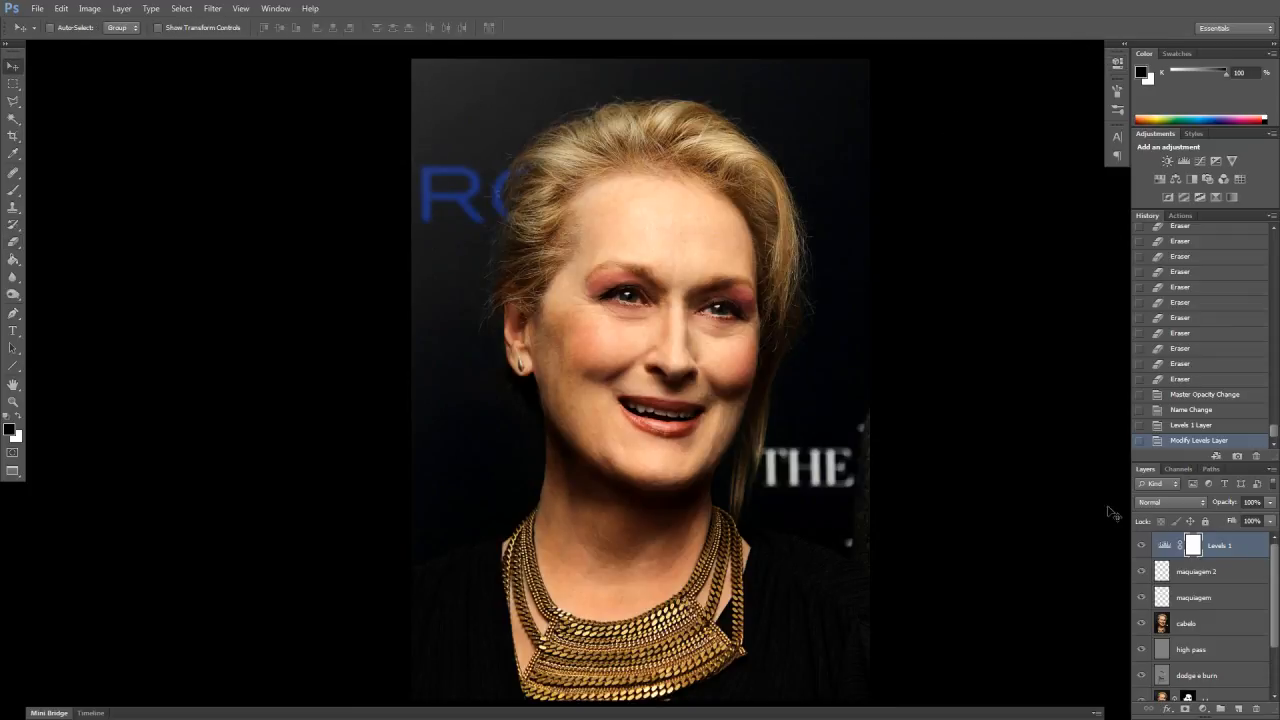
drag(915, 467, 891, 449)
key(f)
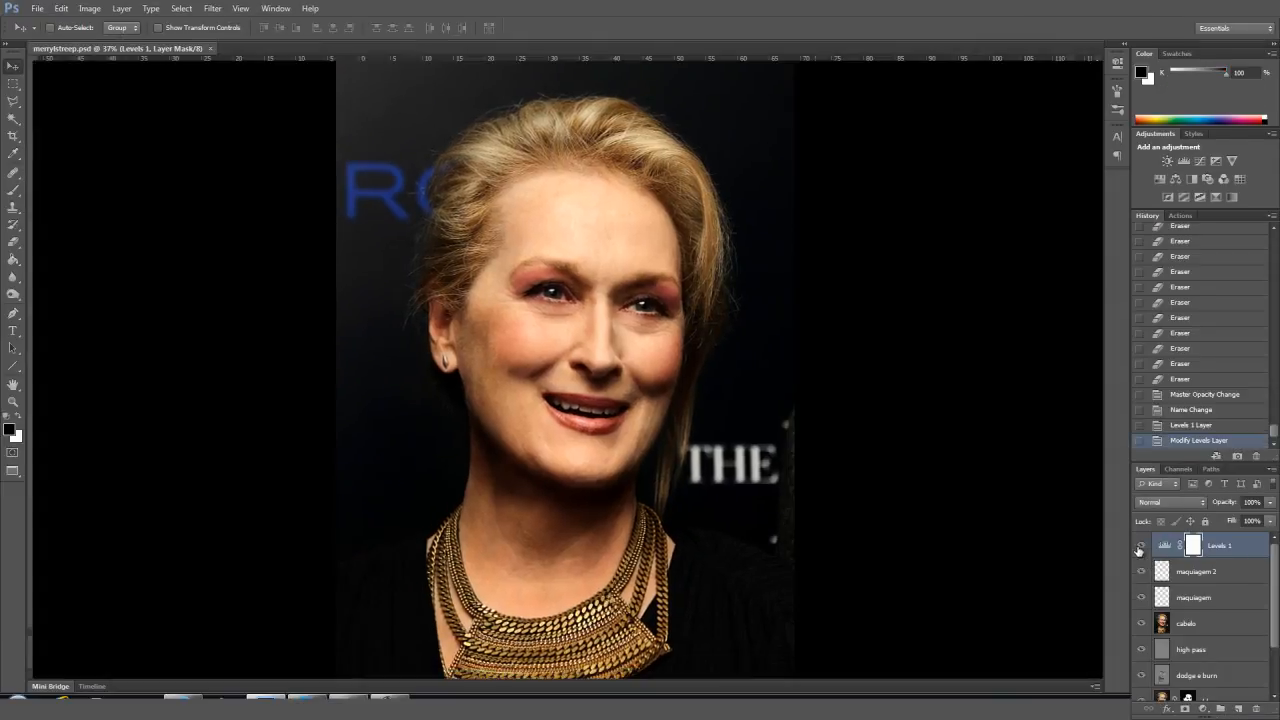
scroll(1170, 698, down, 2)
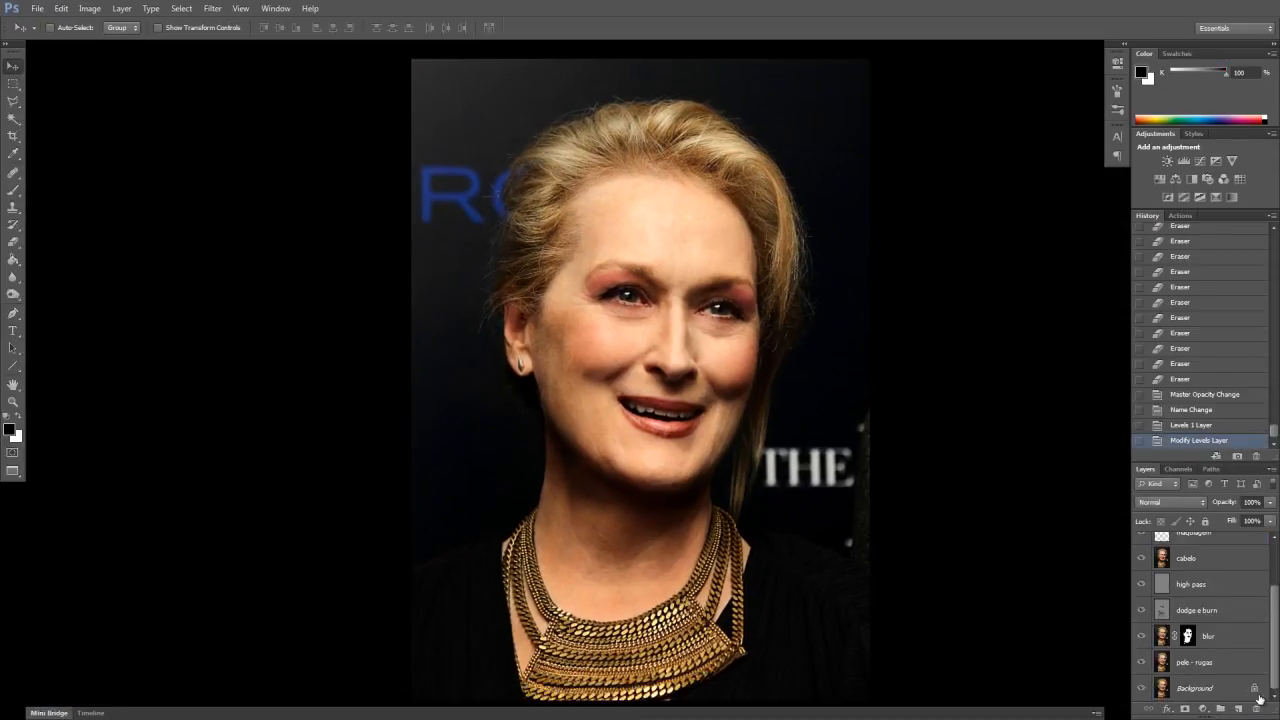
alt+click(1142, 688)
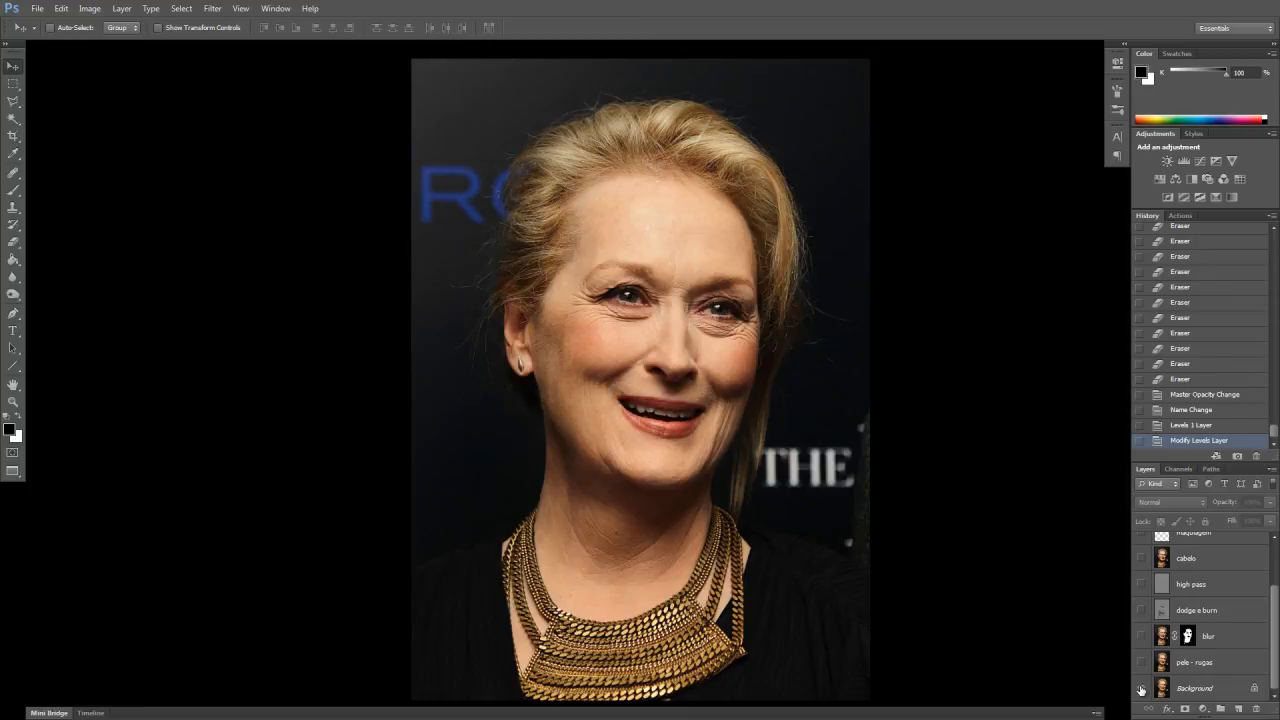
alt+click(1141, 689)
alt+click(1141, 690)
alt+click(1142, 691)
alt+click(1141, 691)
alt+click(1141, 692)
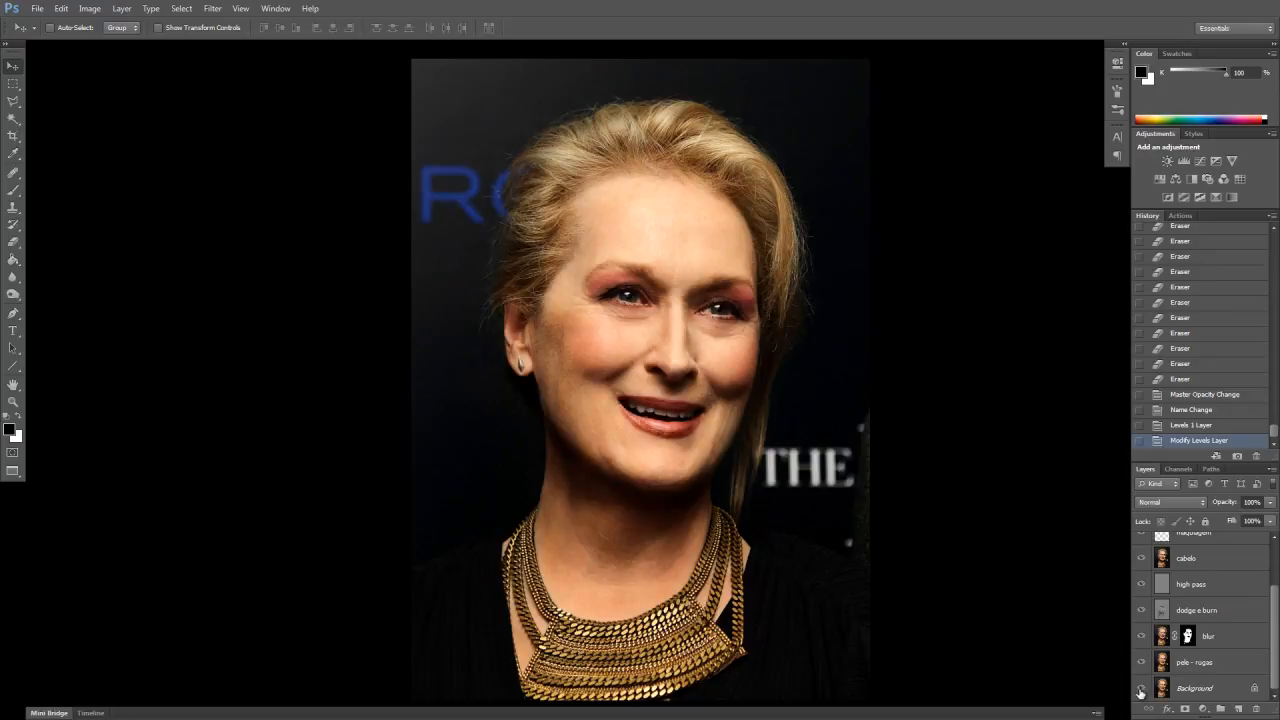
alt+click(1141, 692)
alt+click(1141, 692)
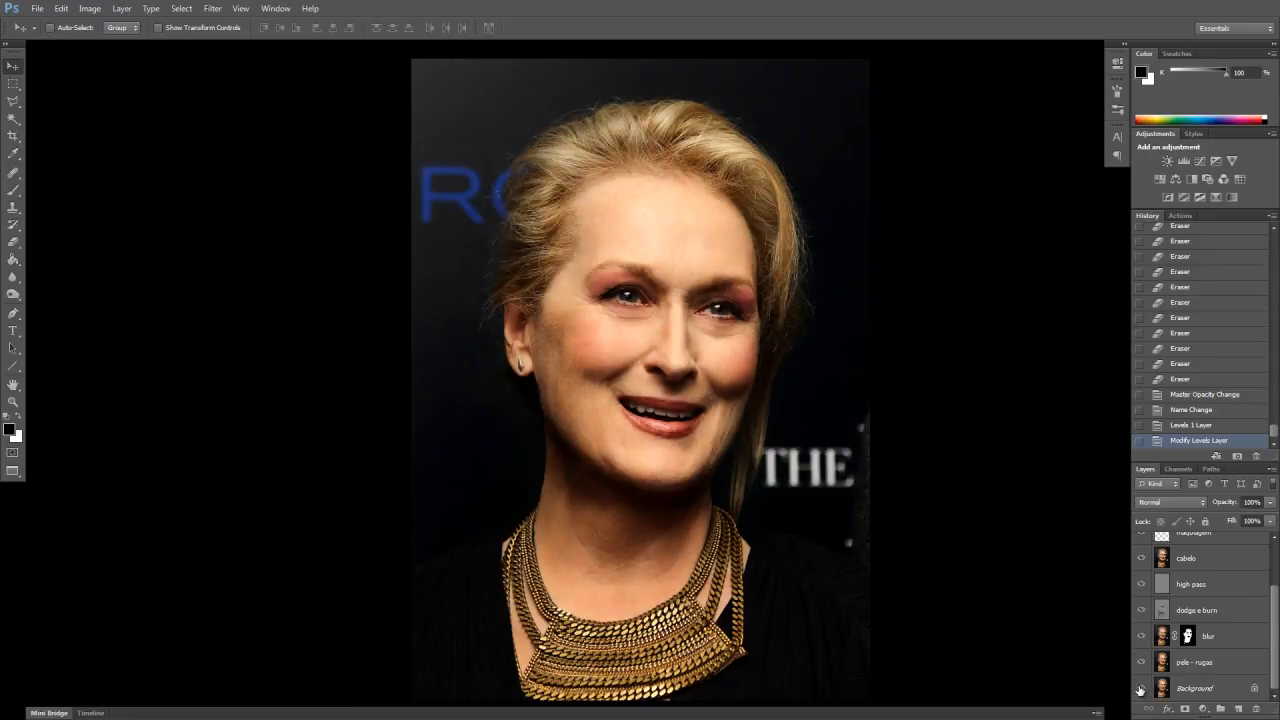